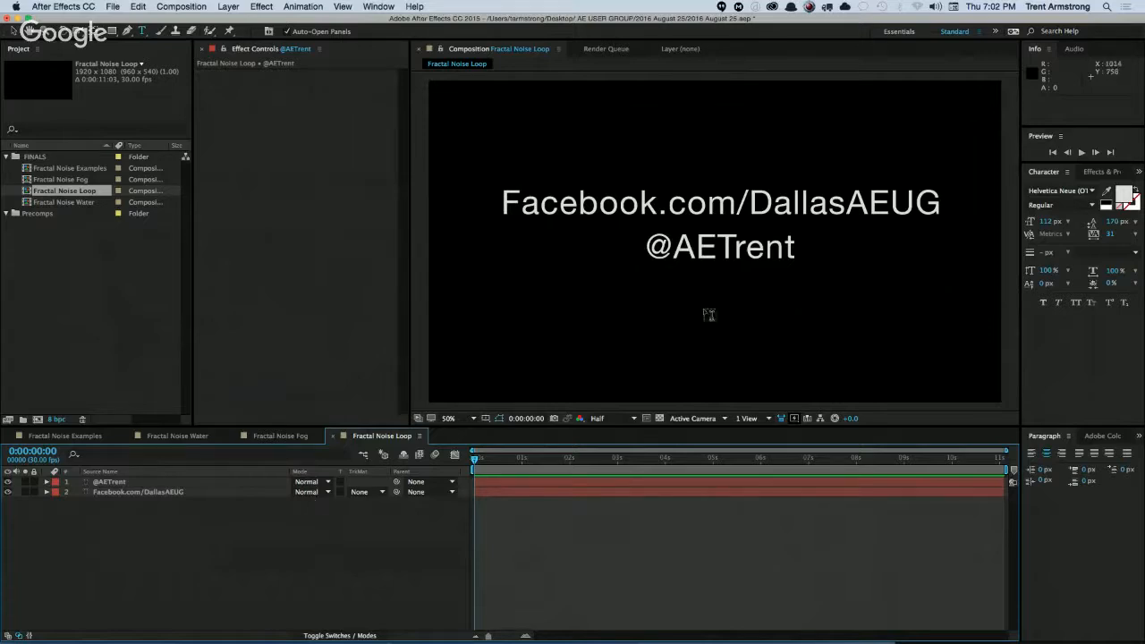
Open the Fractal Noise Examples composition and add a black solid layer at the composition's size, 1280 × 720 px.
{"action": "key", "text": "v"}
{"action": "double_click", "coordinate": [70, 203]}
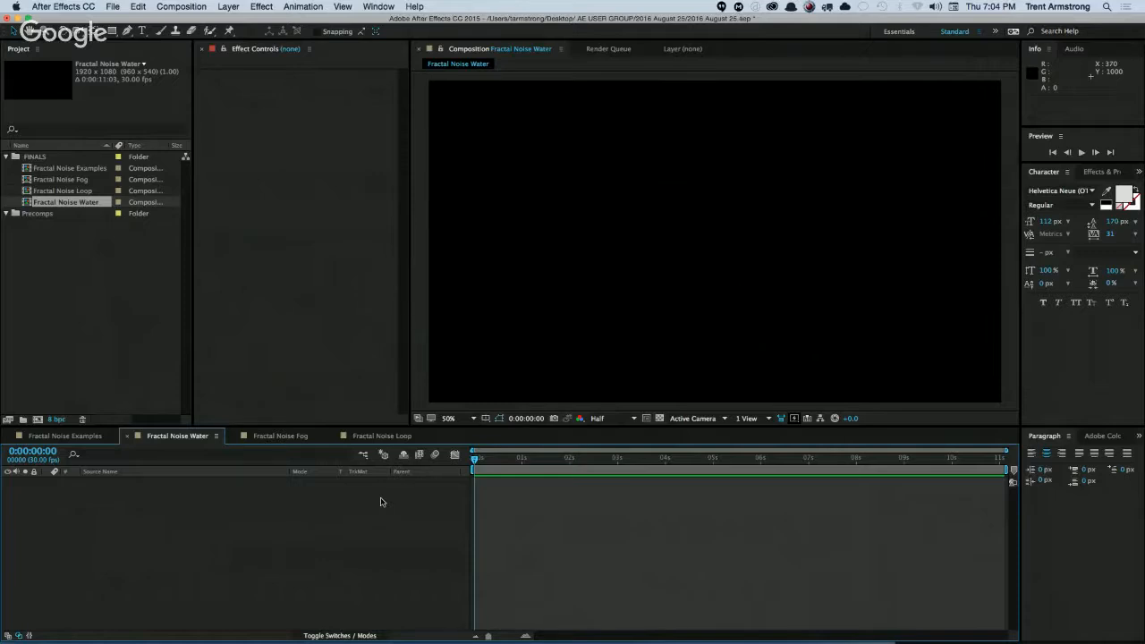
{"action": "double_click", "coordinate": [76, 169]}
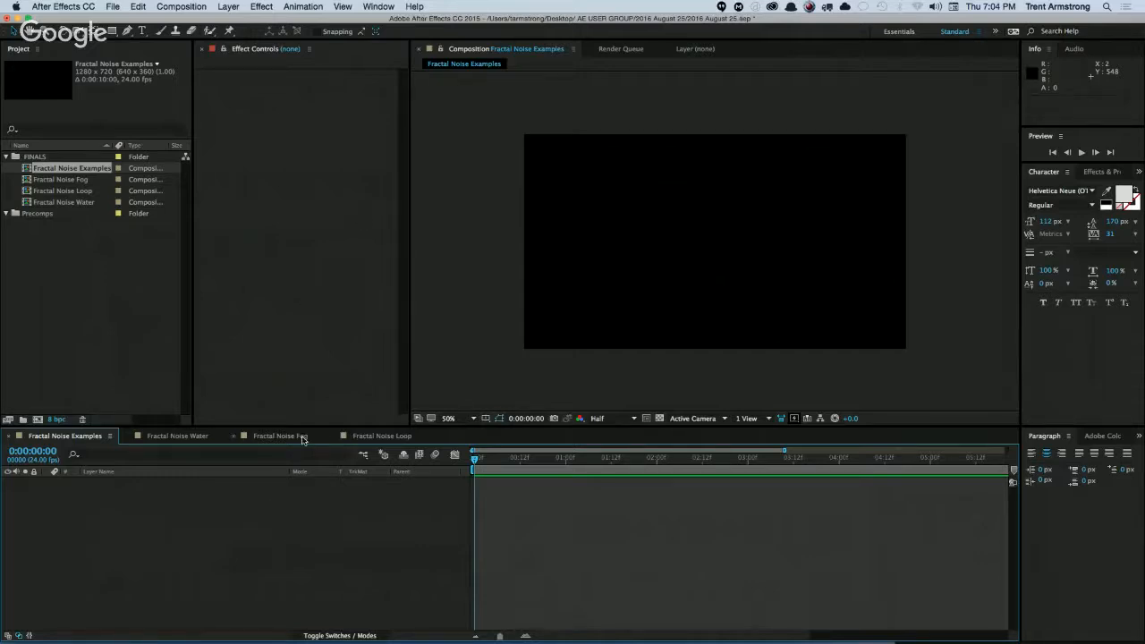
{"action": "key", "text": "super+y"}
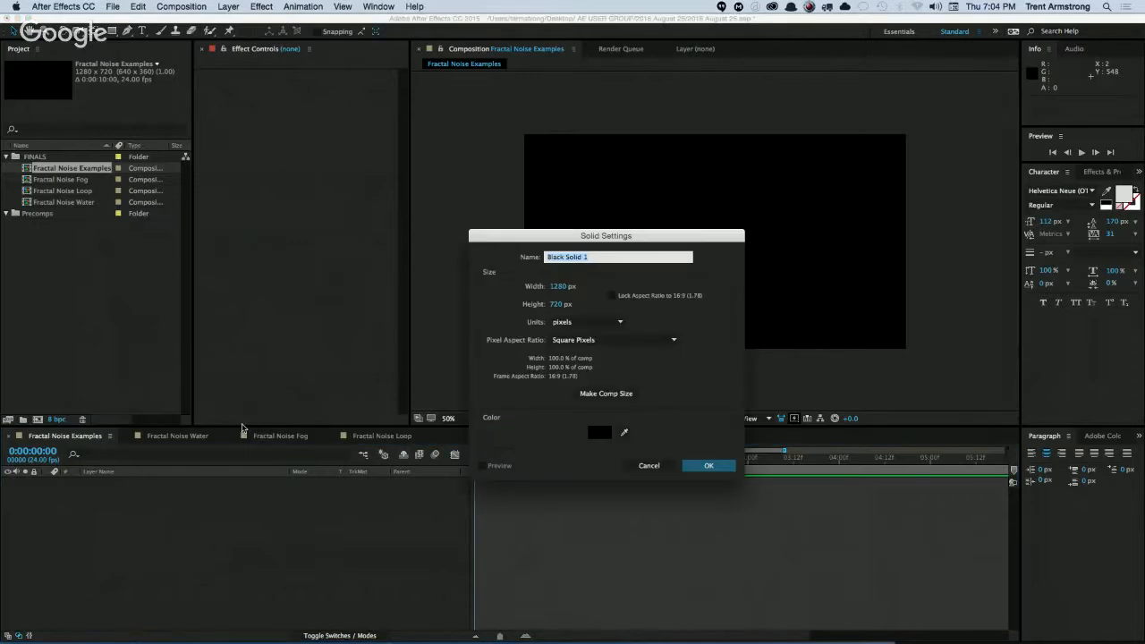
{"action": "key", "text": "Return"}
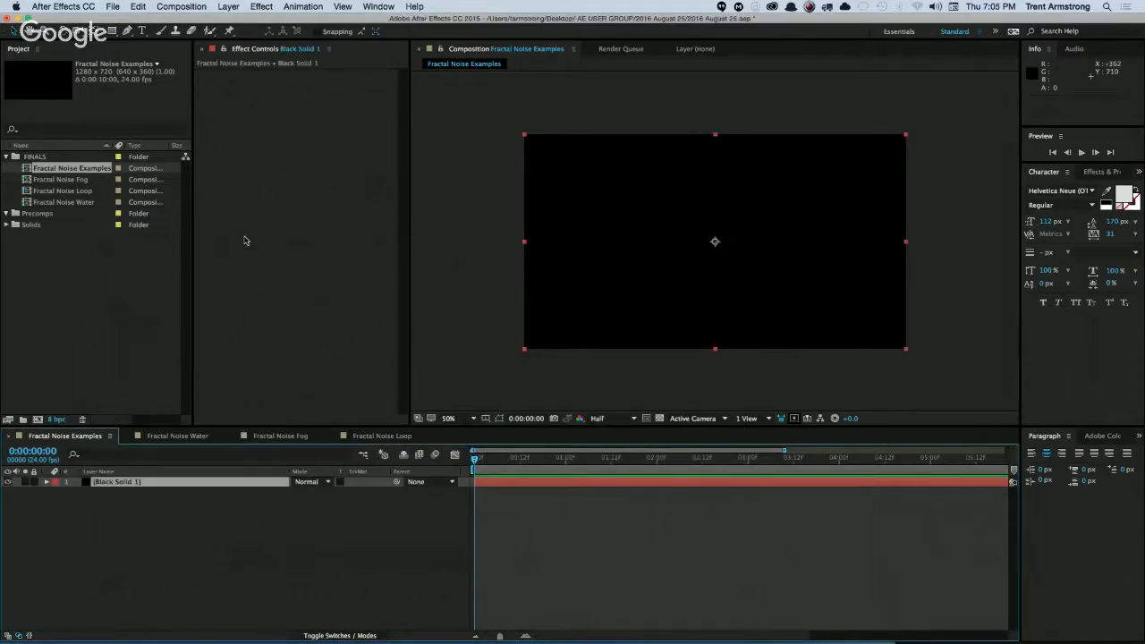
Apply the Fractal Noise effect to the black solid layer.
{"action": "left_click", "coordinate": [238, 7]}
{"action": "mouse_move", "coordinate": [238, 20]}
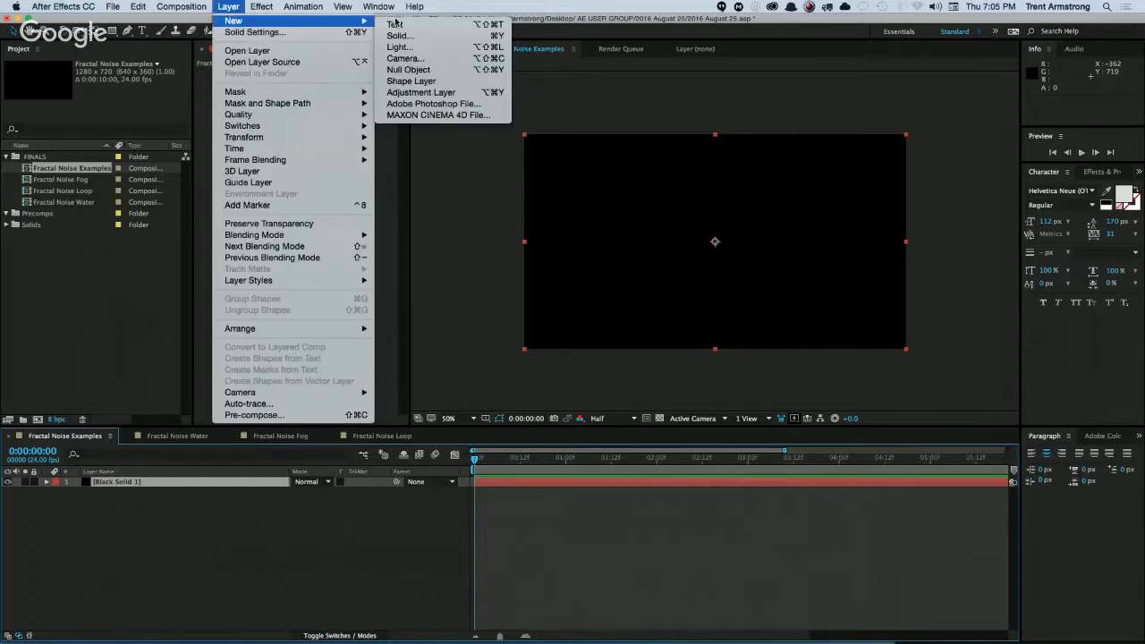
{"action": "left_click", "coordinate": [228, 7]}
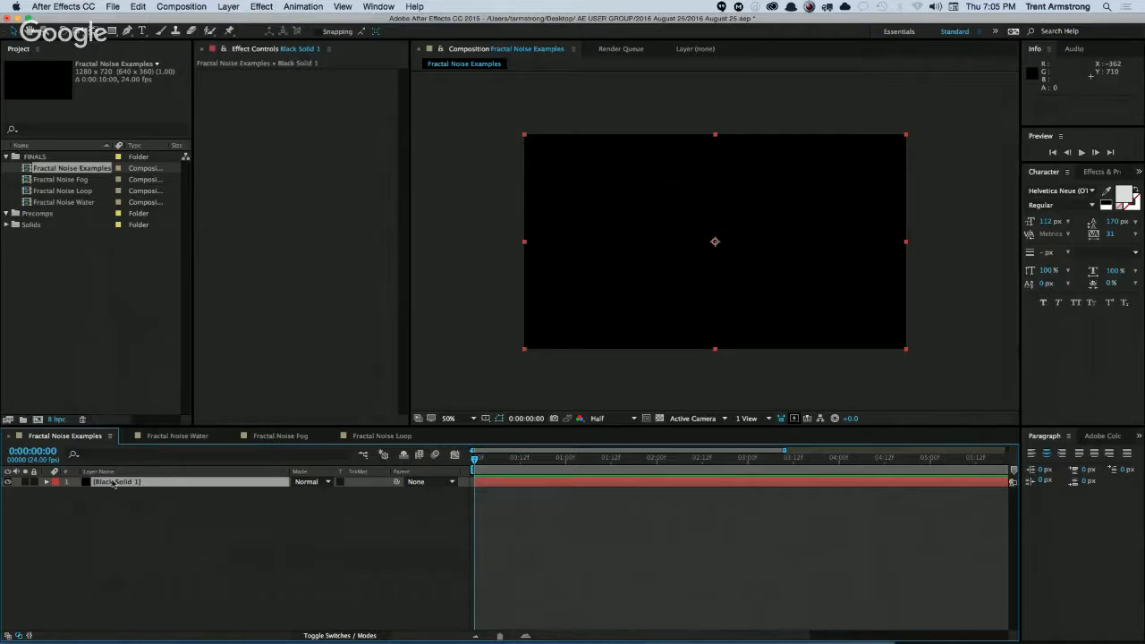
{"action": "left_click", "coordinate": [261, 7]}
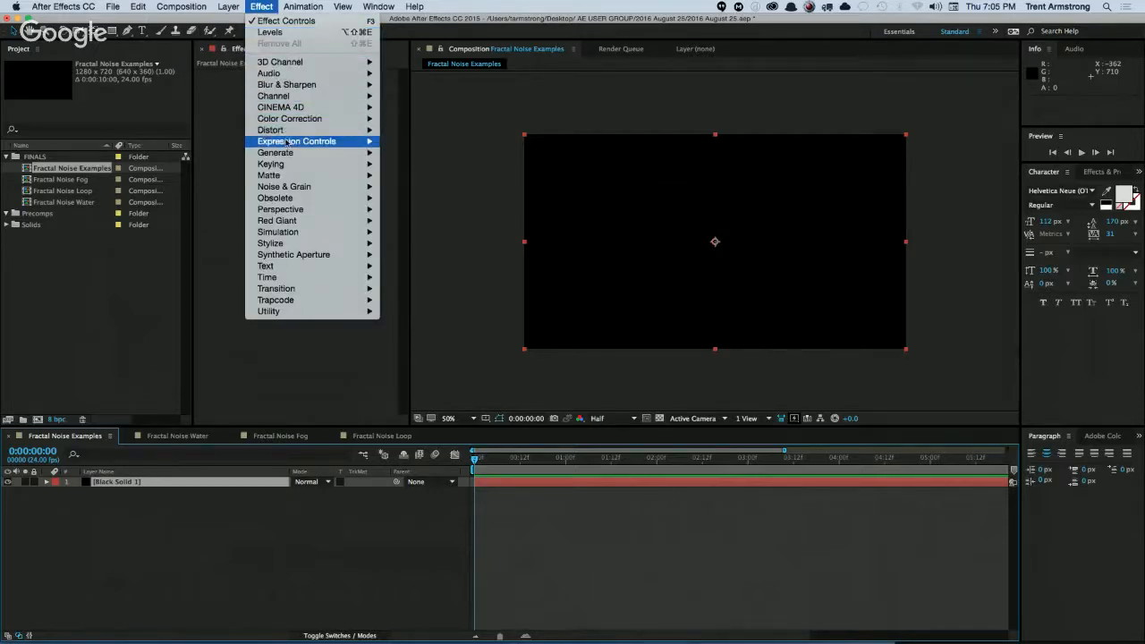
{"action": "mouse_move", "coordinate": [292, 187]}
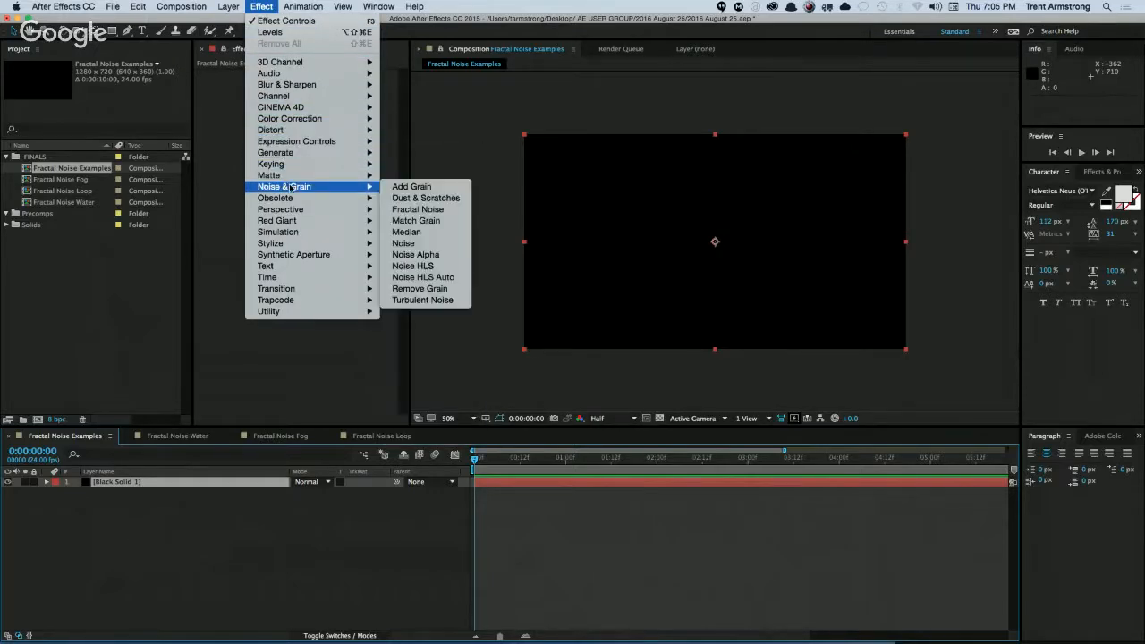
{"action": "left_click", "coordinate": [410, 211]}
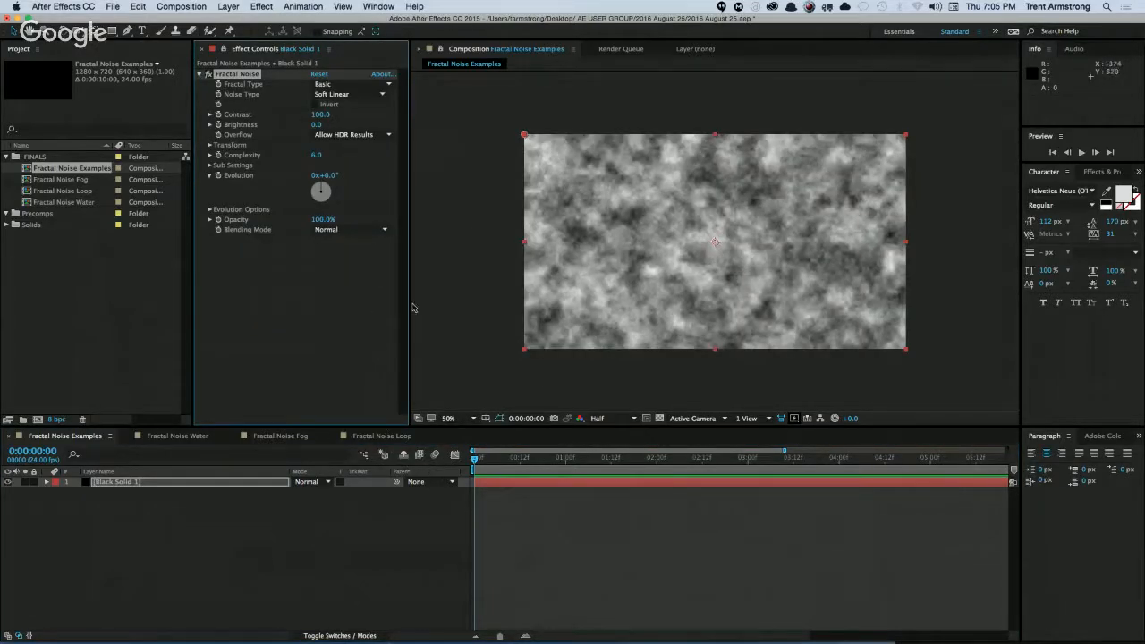
{"action": "left_click_drag", "start_coordinate": [408, 307], "coordinate": [392, 307]}
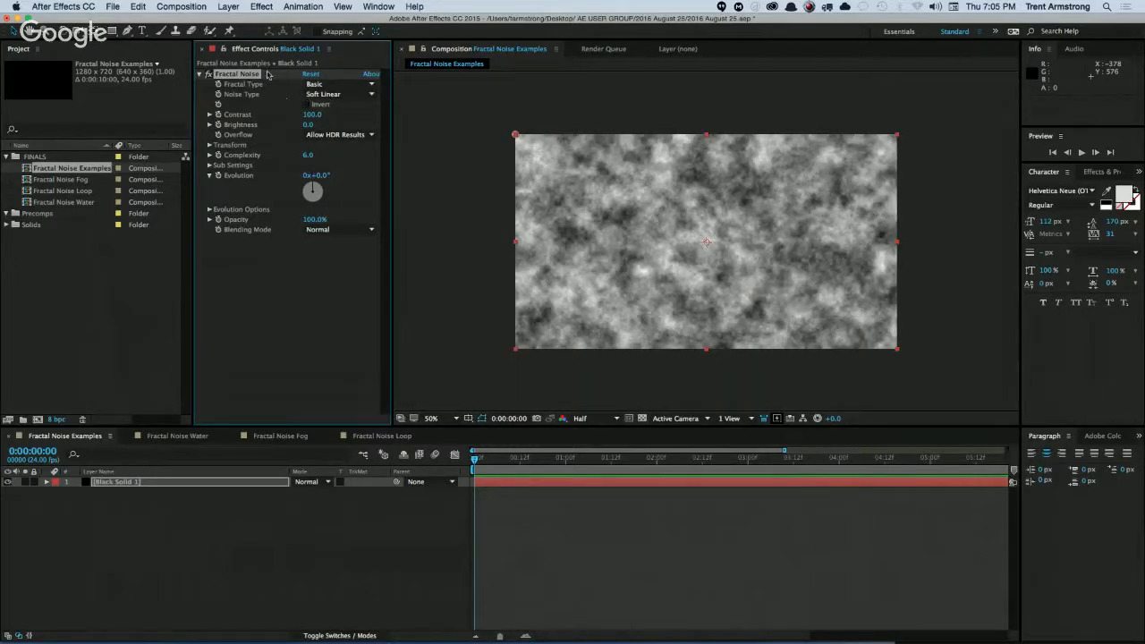
Examine the available Fractal Type and Noise Type options of the Fractal Noise effect without changing them.
{"action": "left_click", "coordinate": [346, 86]}
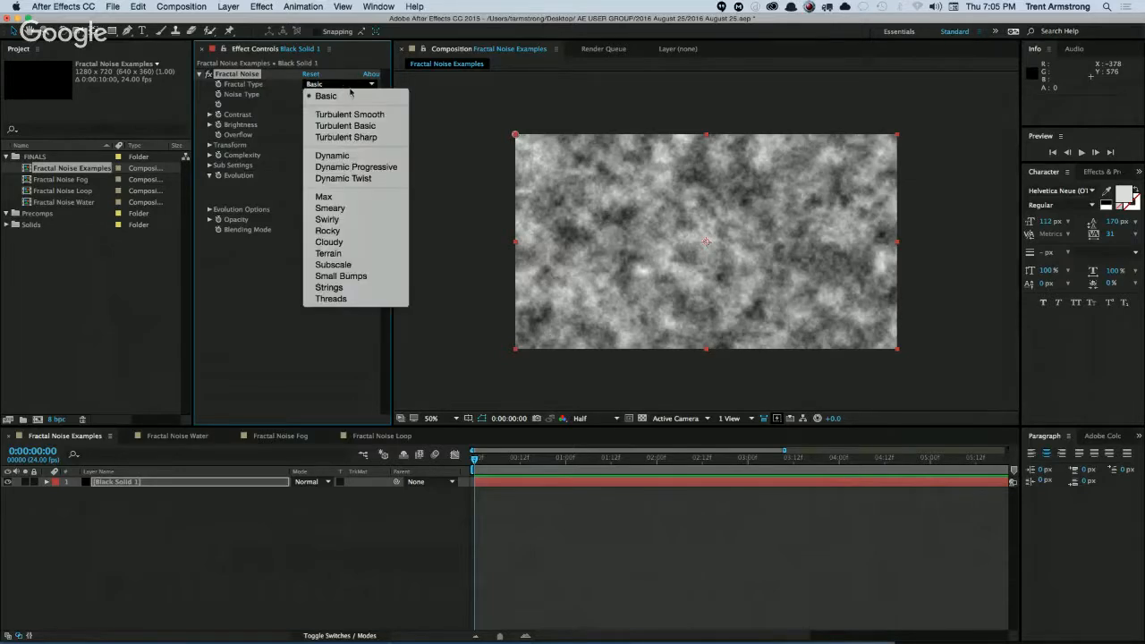
{"action": "left_click", "coordinate": [286, 115]}
{"action": "left_click", "coordinate": [348, 98]}
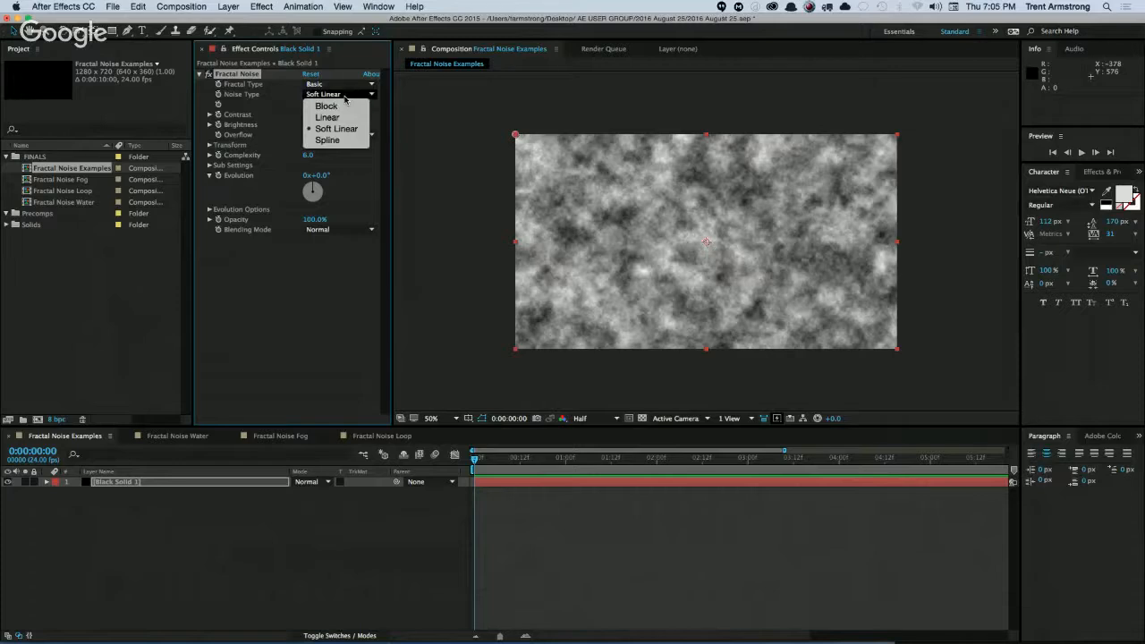
{"action": "left_click", "coordinate": [267, 112]}
Try a Contrast of 133 and a Brightness of -48 on the fractal noise, and undo both changes.
{"action": "left_click", "coordinate": [315, 115]}
{"action": "type", "text": "83"}
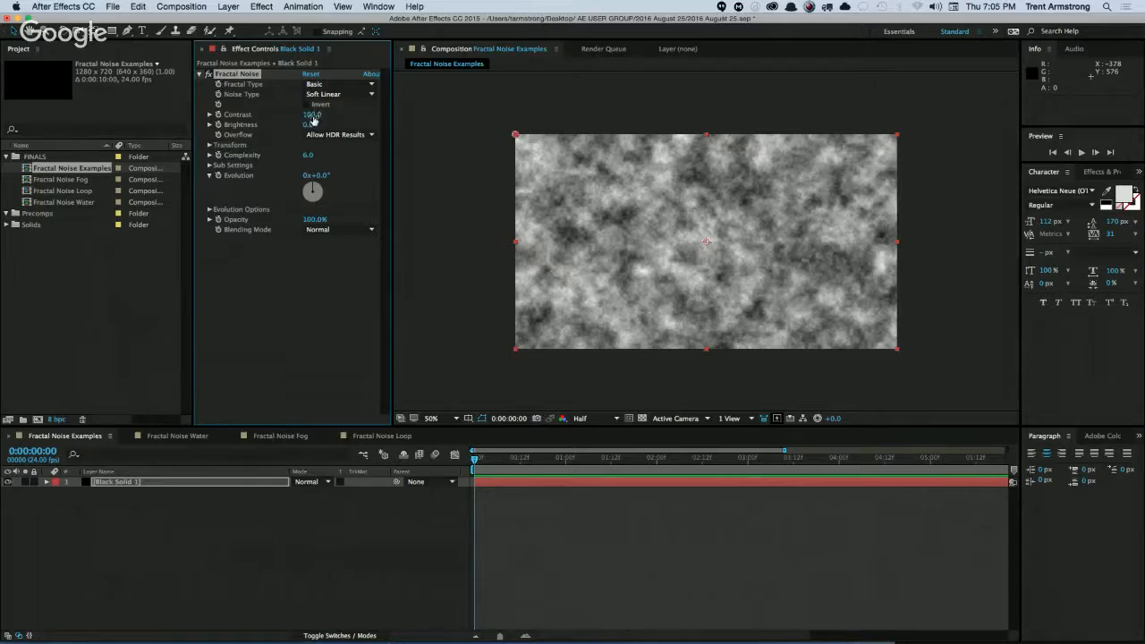
{"action": "key", "text": "Return"}
{"action": "left_click_drag", "start_coordinate": [328, 109], "coordinate": [273, 124]}
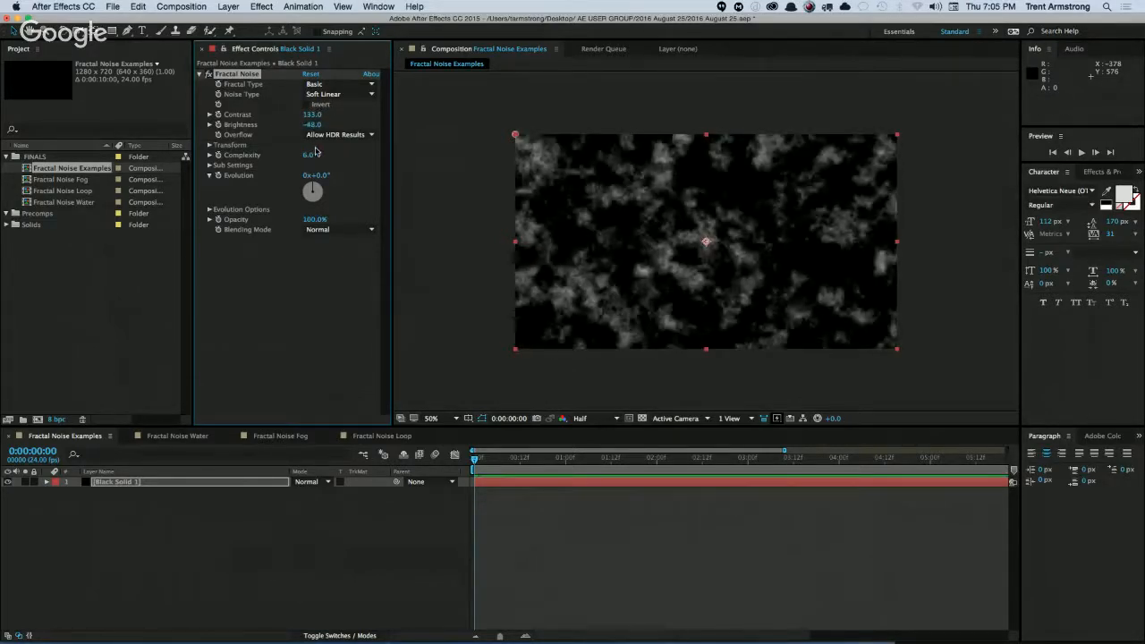
{"action": "key", "text": "cmd+z"}
{"action": "key", "text": "cmd+z"}
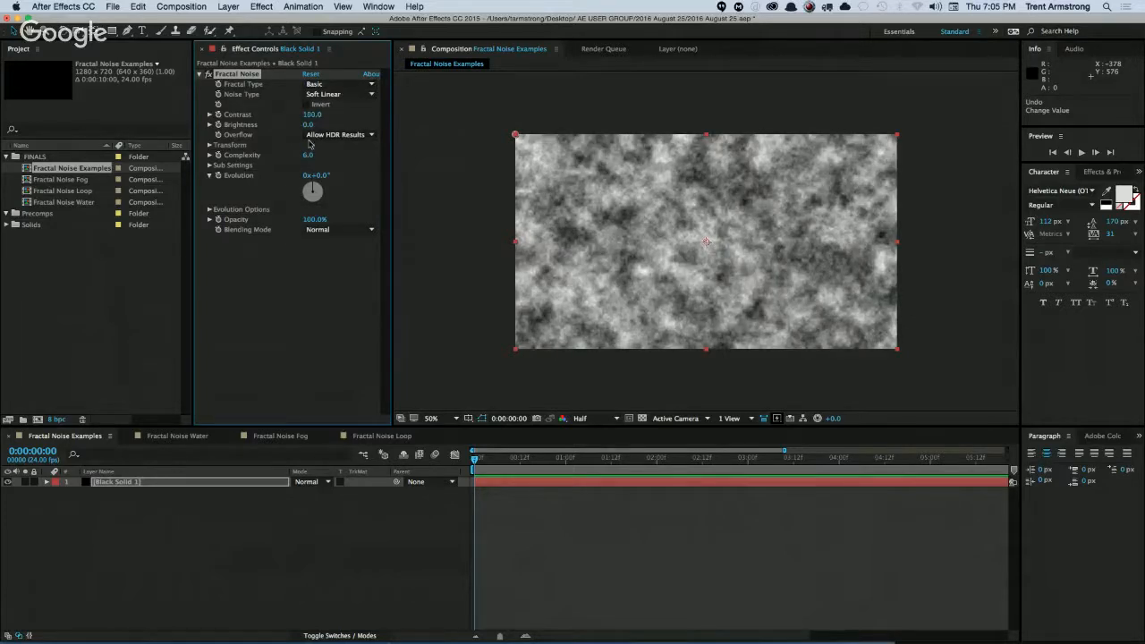
Try out the Scale, Rotation and Offset Turbulence transform values of the fractal noise, undoing each change.
{"action": "left_click", "coordinate": [210, 145]}
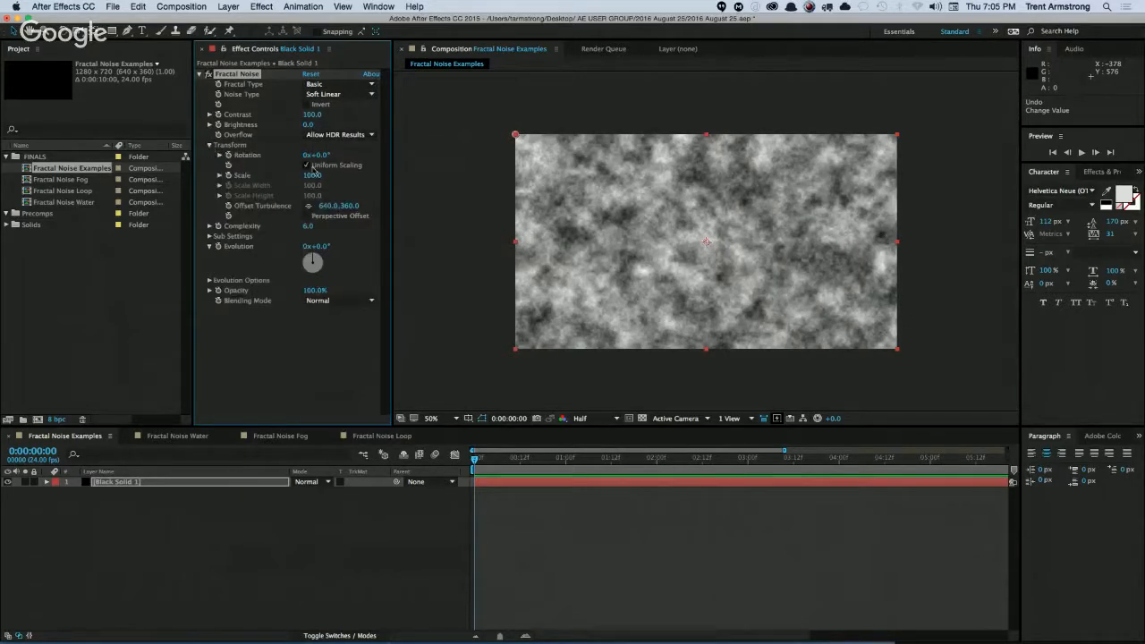
{"action": "left_click_drag", "start_coordinate": [311, 175], "coordinate": [400, 123]}
{"action": "key", "text": "super+z"}
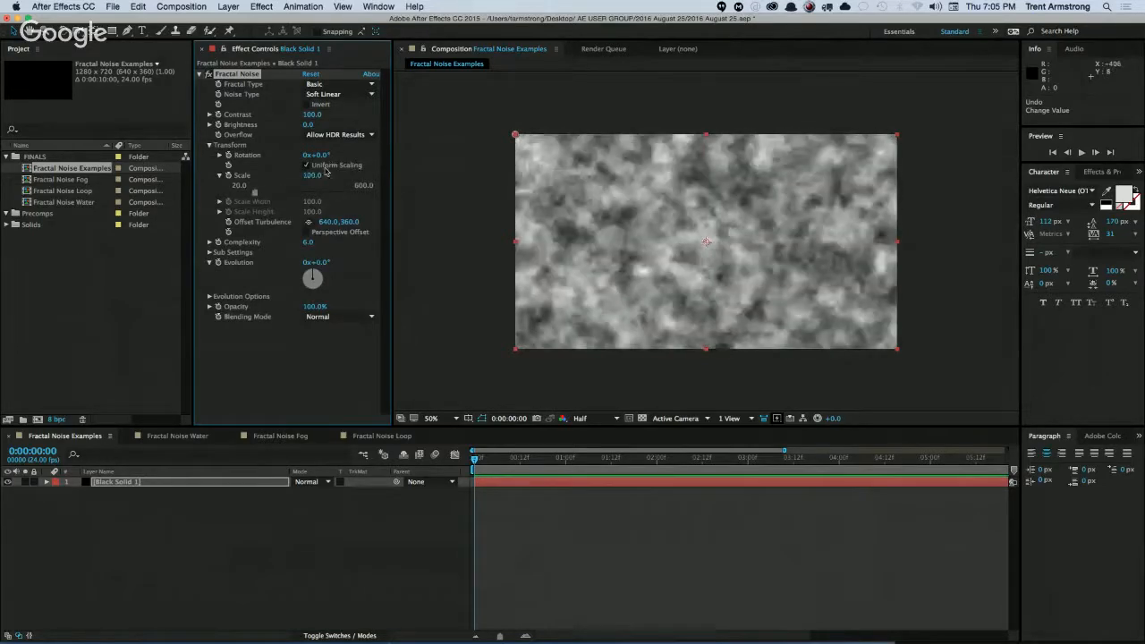
{"action": "left_click_drag", "start_coordinate": [316, 155], "coordinate": [357, 184]}
{"action": "key", "text": "super+z"}
{"action": "mouse_move", "coordinate": [706, 243]}
{"action": "left_mouse_down"}
{"action": "mouse_move", "coordinate": [726, 262]}
{"action": "mouse_move", "coordinate": [757, 212]}
{"action": "mouse_move", "coordinate": [711, 256]}
{"action": "mouse_move", "coordinate": [691, 244]}
{"action": "left_mouse_up"}
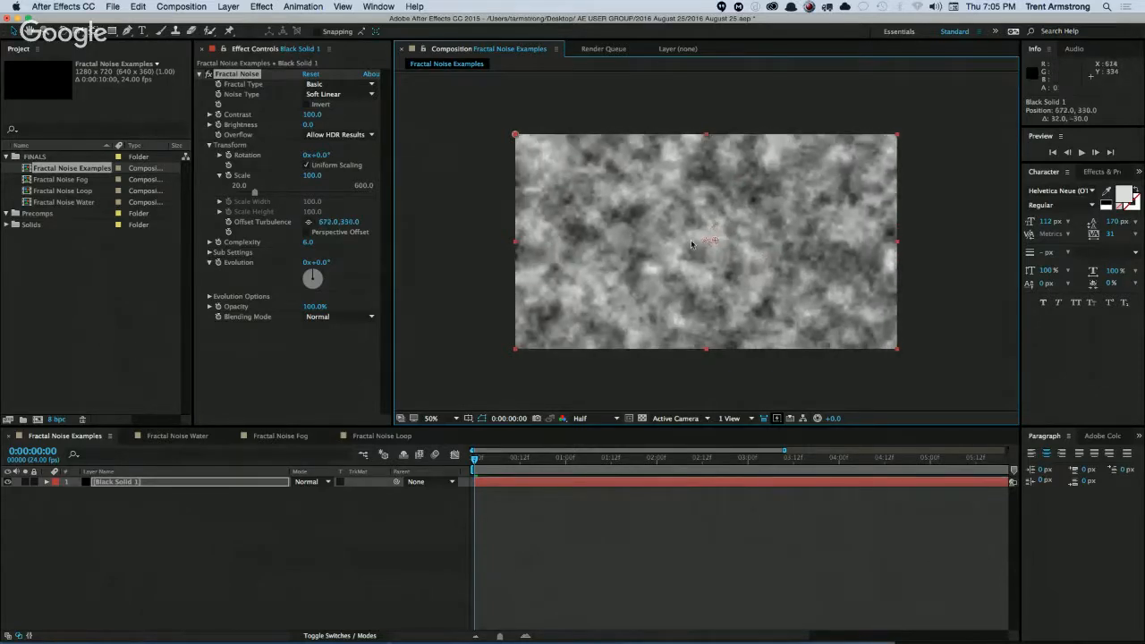
{"action": "key", "text": "super+z"}
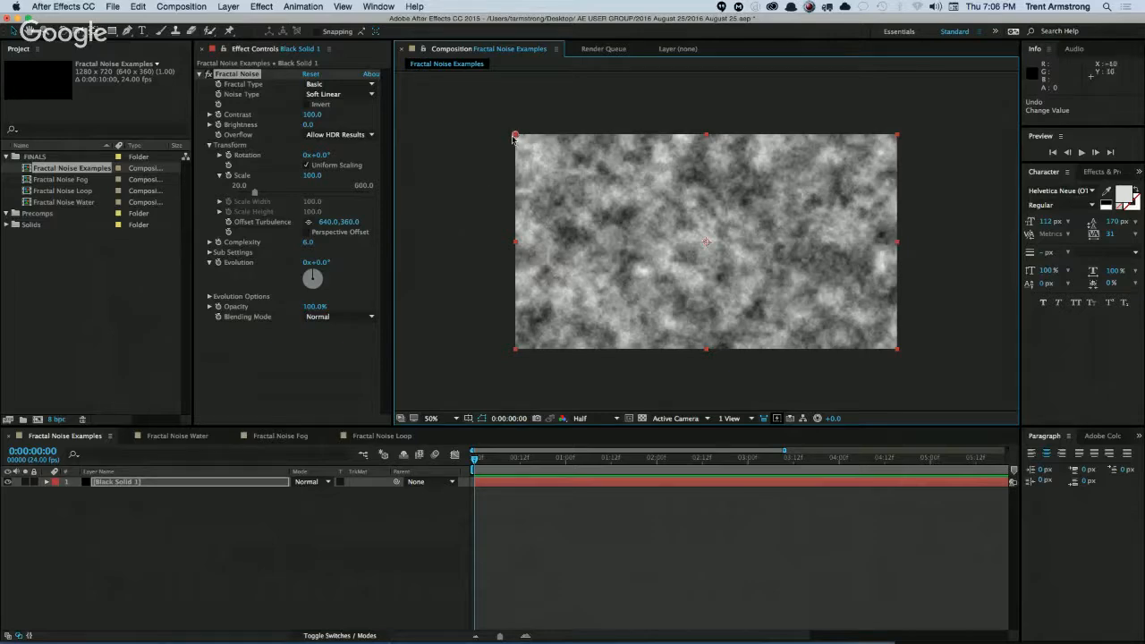
Reposition the noise's Sub Offset point to about -2, 10 and its Offset Turbulence point to about 640, 362.
{"action": "left_click_drag", "start_coordinate": [514, 137], "coordinate": [526, 141]}
{"action": "left_click_drag", "start_coordinate": [636, 187], "coordinate": [619, 165]}
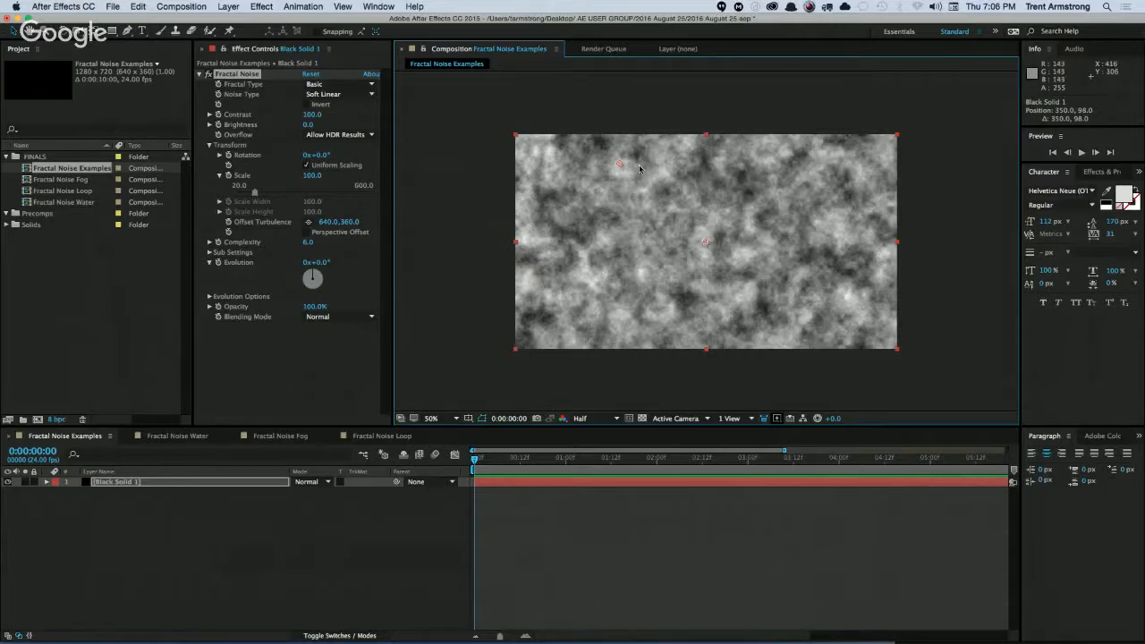
{"action": "left_click_drag", "start_coordinate": [618, 166], "coordinate": [517, 141]}
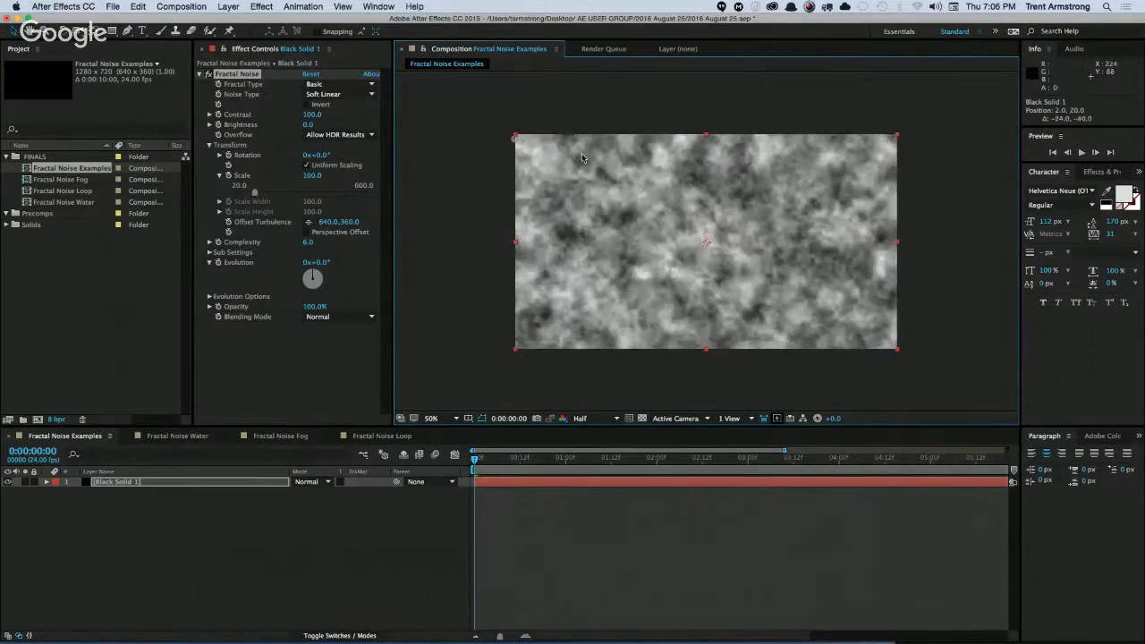
{"action": "mouse_move", "coordinate": [707, 241]}
{"action": "left_mouse_down"}
{"action": "mouse_move", "coordinate": [687, 223]}
{"action": "mouse_move", "coordinate": [712, 253]}
{"action": "mouse_move", "coordinate": [706, 243]}
{"action": "left_mouse_up"}
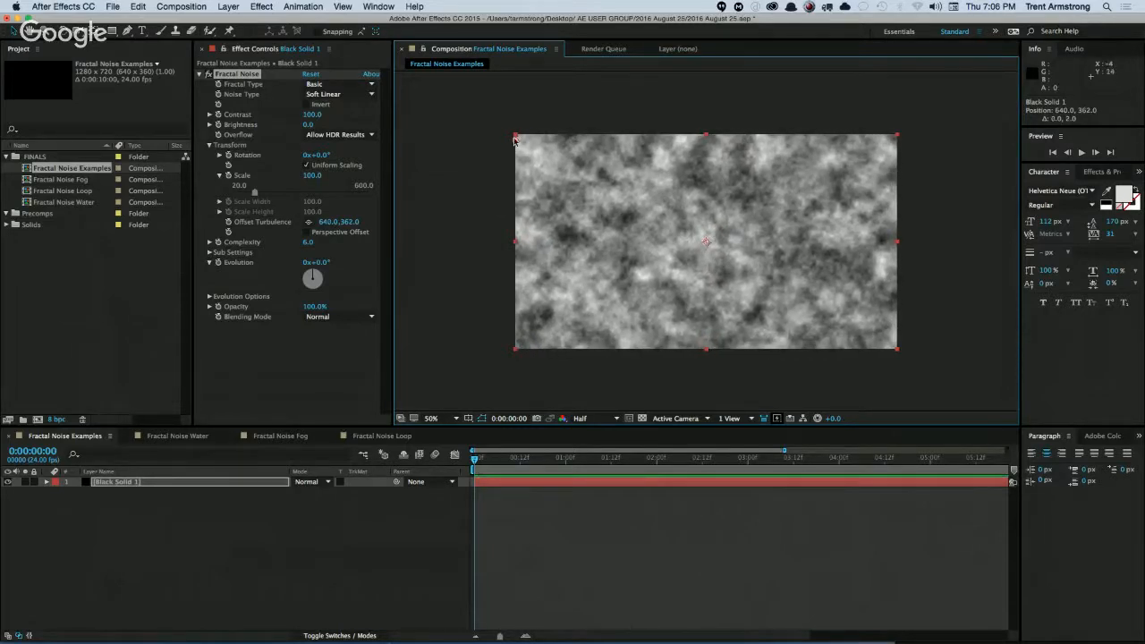
{"action": "mouse_move", "coordinate": [517, 141]}
{"action": "left_mouse_down"}
{"action": "mouse_move", "coordinate": [560, 163]}
{"action": "mouse_move", "coordinate": [527, 158]}
{"action": "mouse_move", "coordinate": [514, 139]}
{"action": "left_mouse_up"}
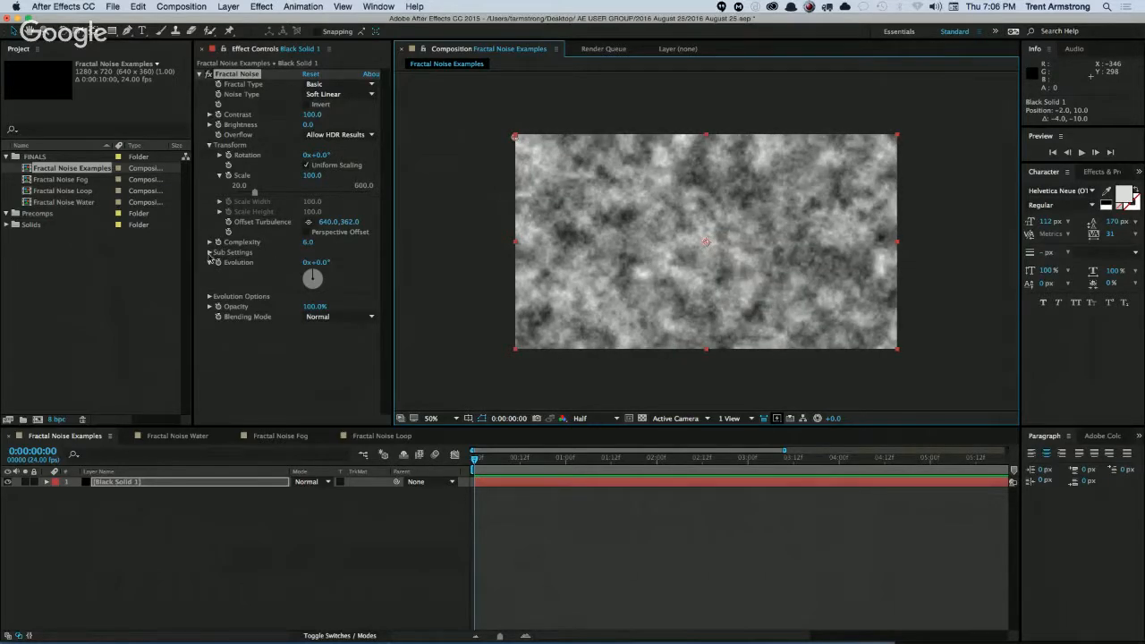
Set the fractal noise's Sub Scaling to 56.8 and its Sub Rotation to 5°.
{"action": "left_click", "coordinate": [209, 252]}
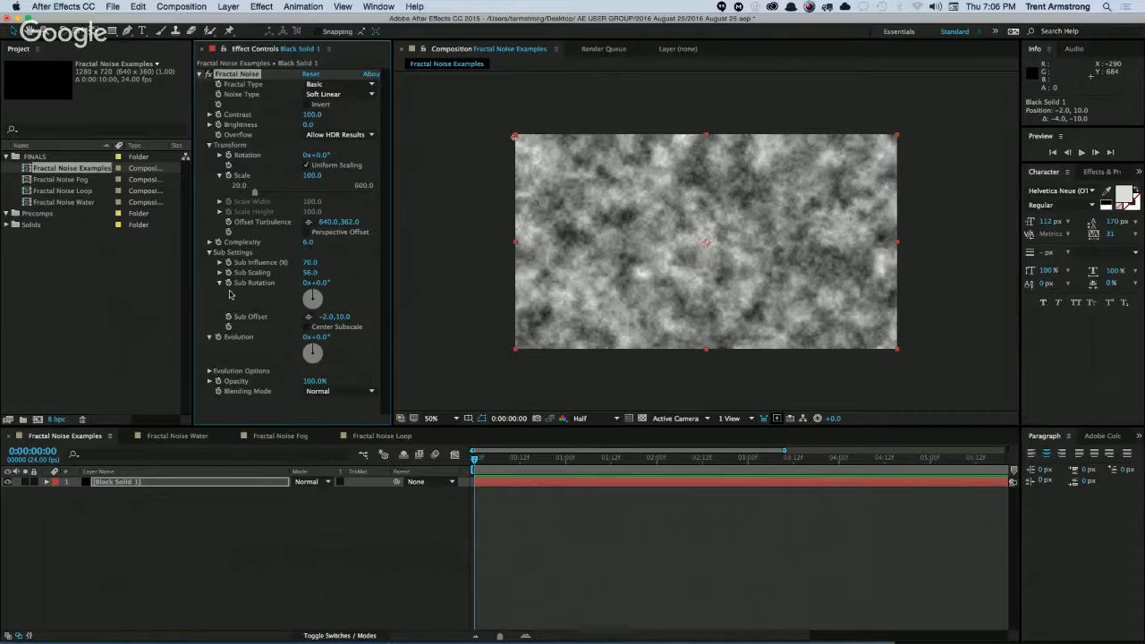
{"action": "mouse_move", "coordinate": [321, 283]}
{"action": "left_mouse_down"}
{"action": "mouse_move", "coordinate": [330, 284]}
{"action": "mouse_move", "coordinate": [317, 273]}
{"action": "left_mouse_up"}
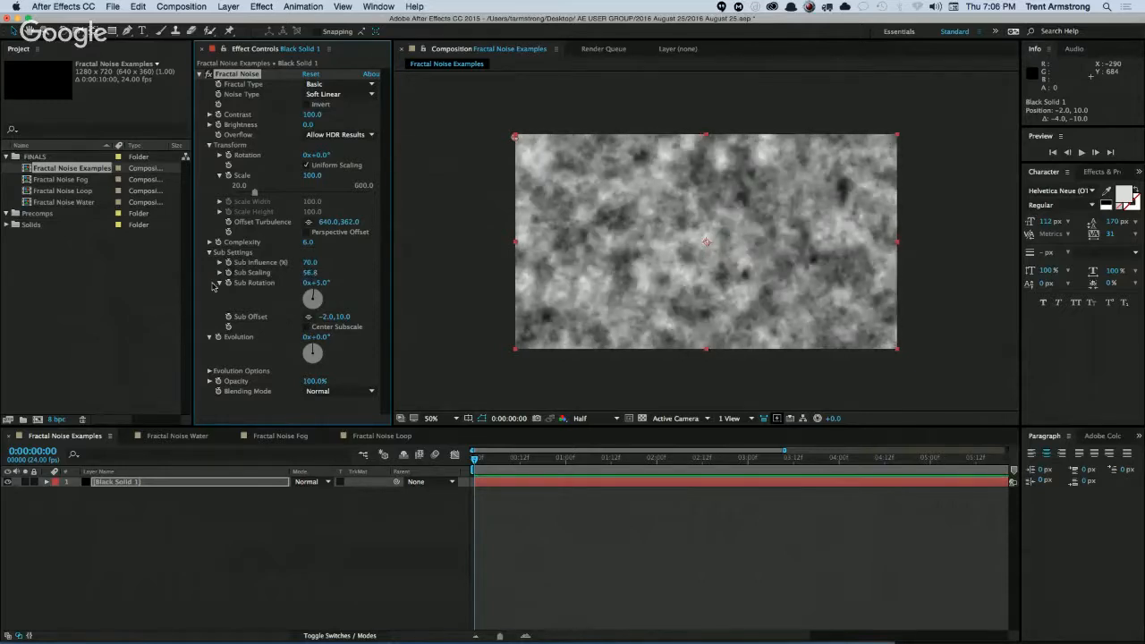
{"action": "left_click", "coordinate": [209, 252]}
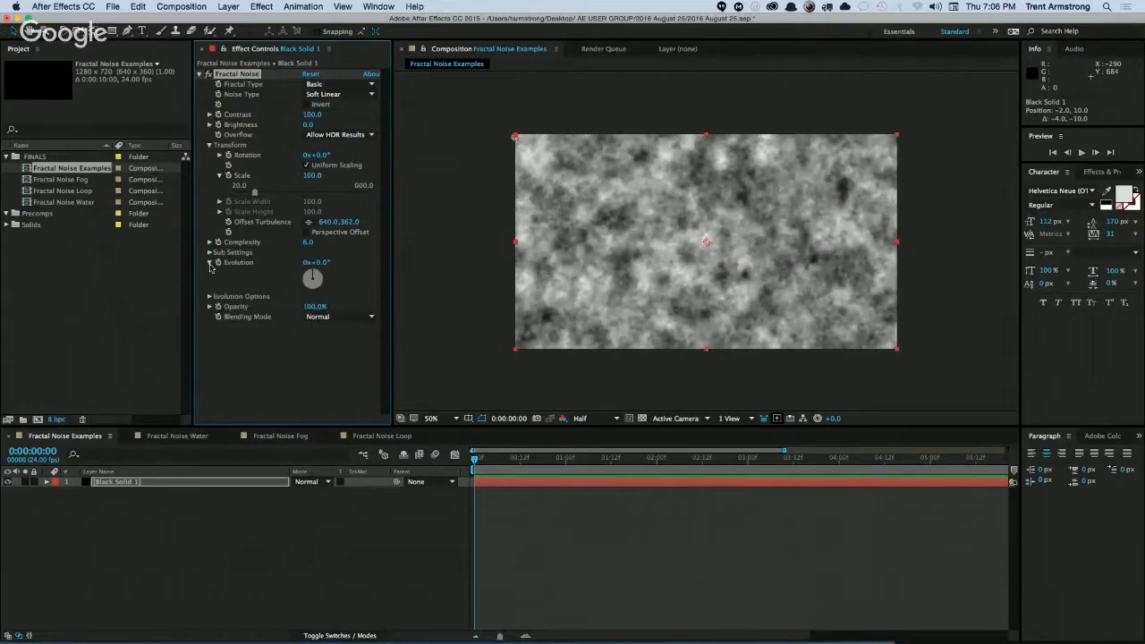
Set the noise's Evolution to 229° and reveal the Evolution Options.
{"action": "left_click_drag", "start_coordinate": [320, 262], "coordinate": [232, 296]}
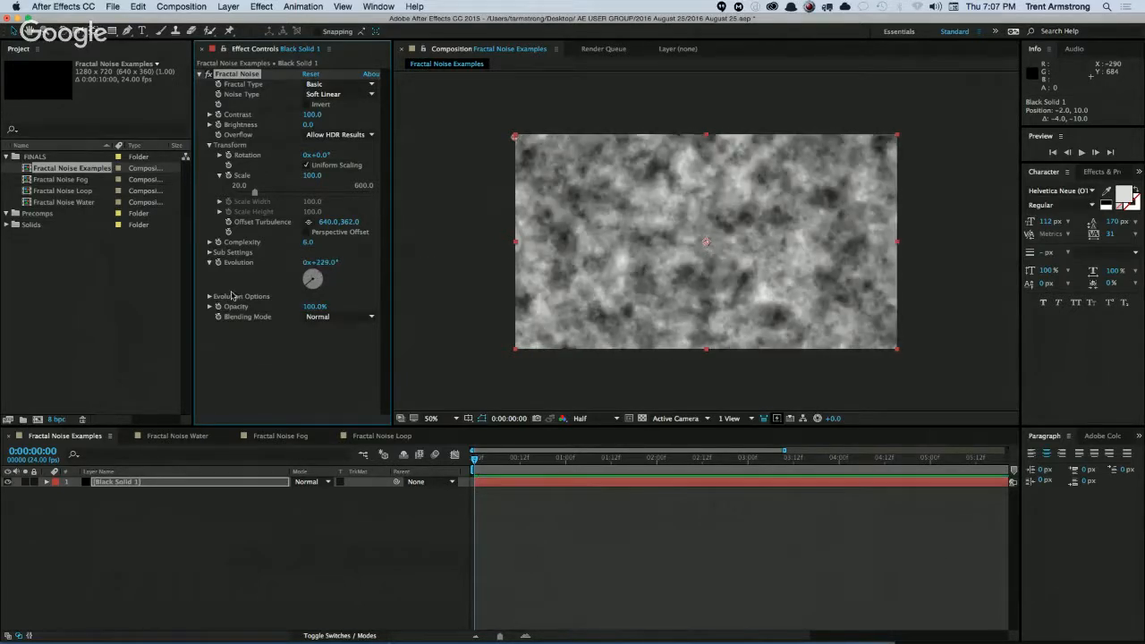
{"action": "left_click", "coordinate": [211, 296]}
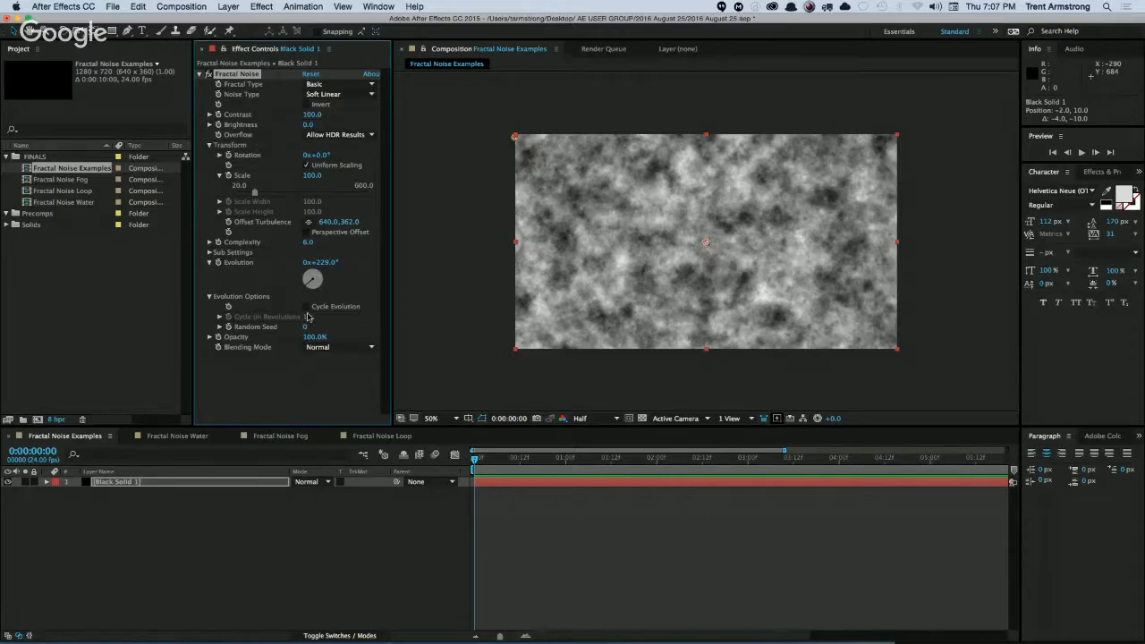
Try the Turbulent Smooth, Turbulent Basic and Turbulent Sharp fractal types on the solid, comparing them at 100% and 50% magnification.
{"action": "left_click", "coordinate": [351, 85]}
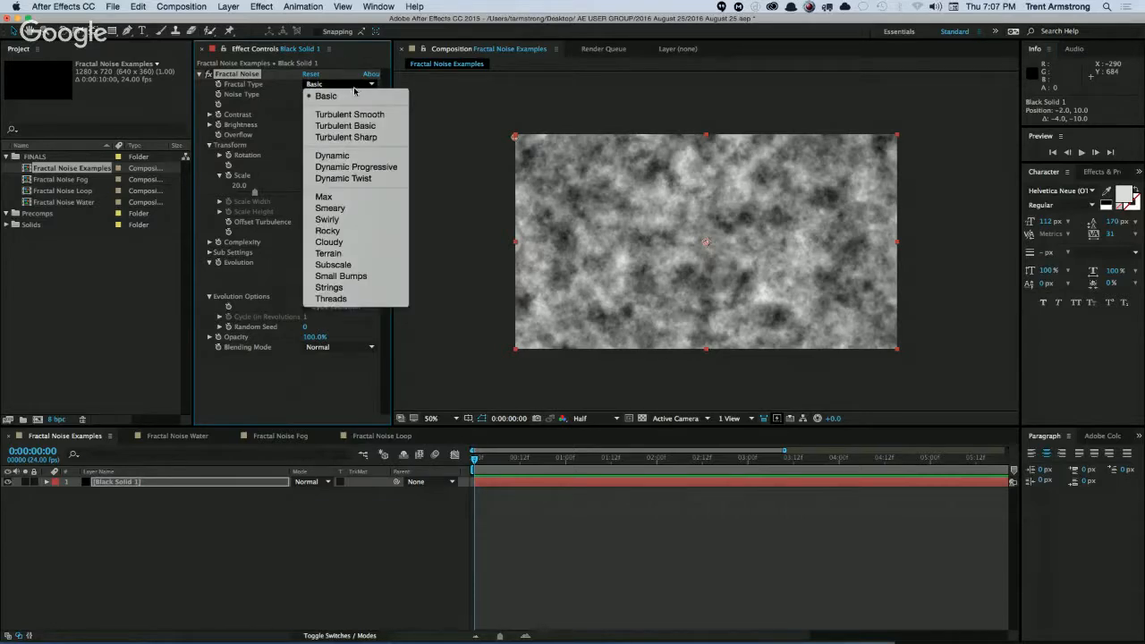
{"action": "left_click", "coordinate": [349, 115]}
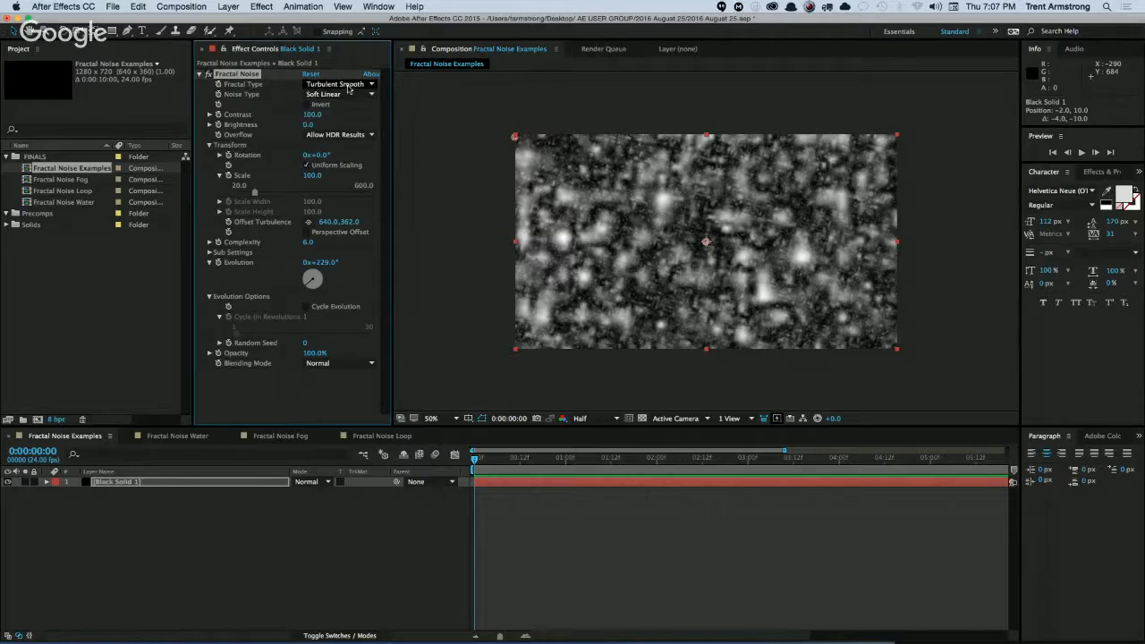
{"action": "key", "text": "slash"}
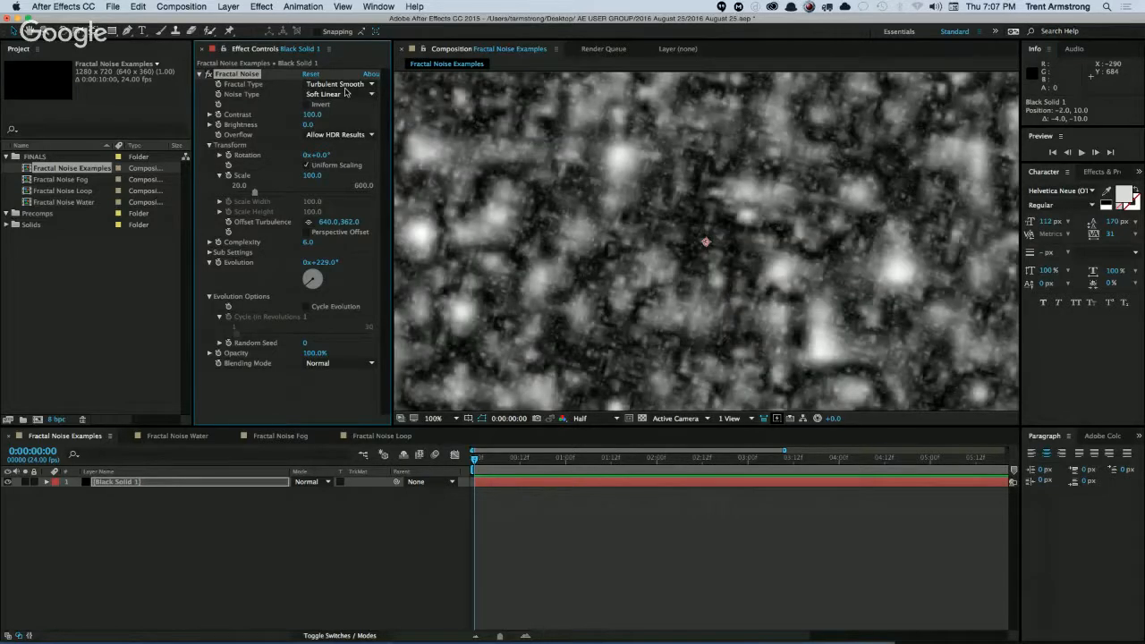
{"action": "left_click", "coordinate": [336, 83]}
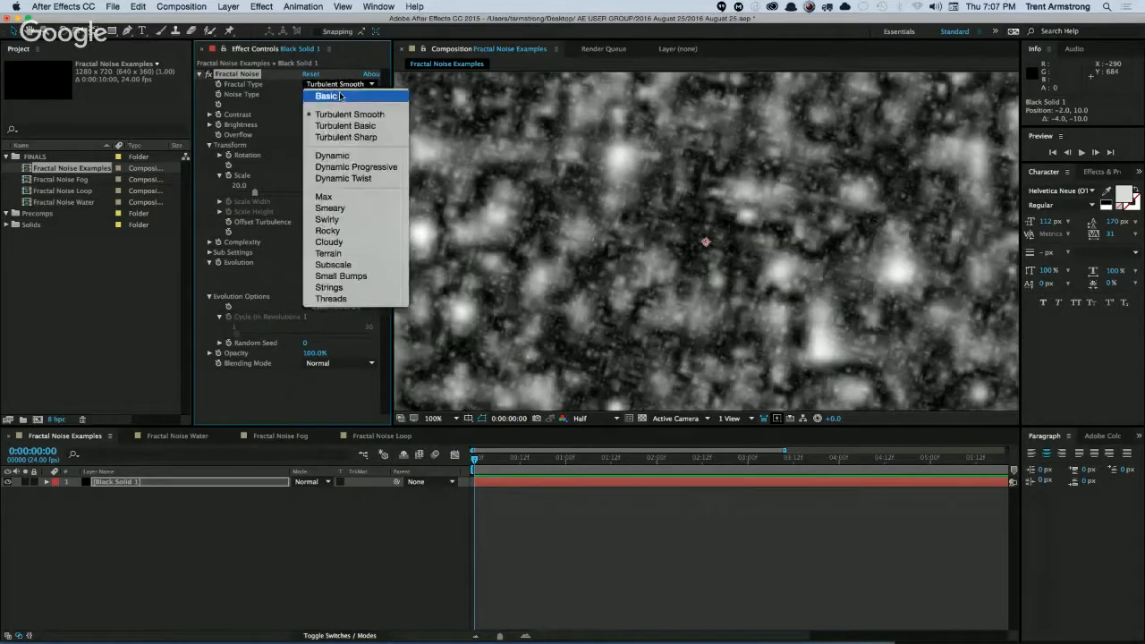
{"action": "left_click", "coordinate": [336, 117]}
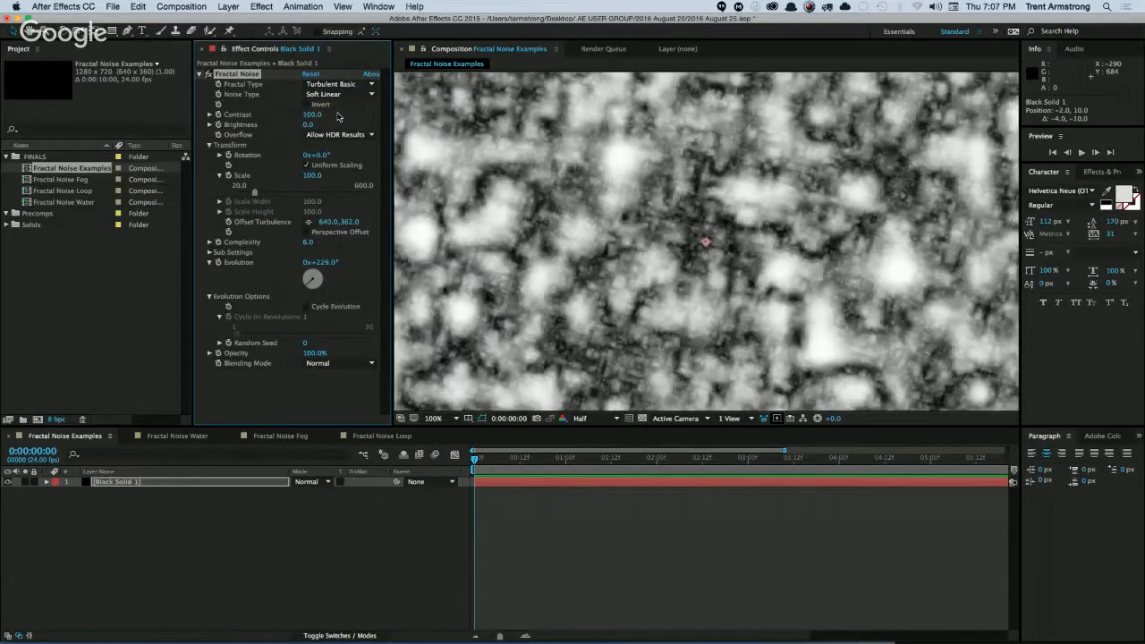
{"action": "left_click", "coordinate": [342, 85]}
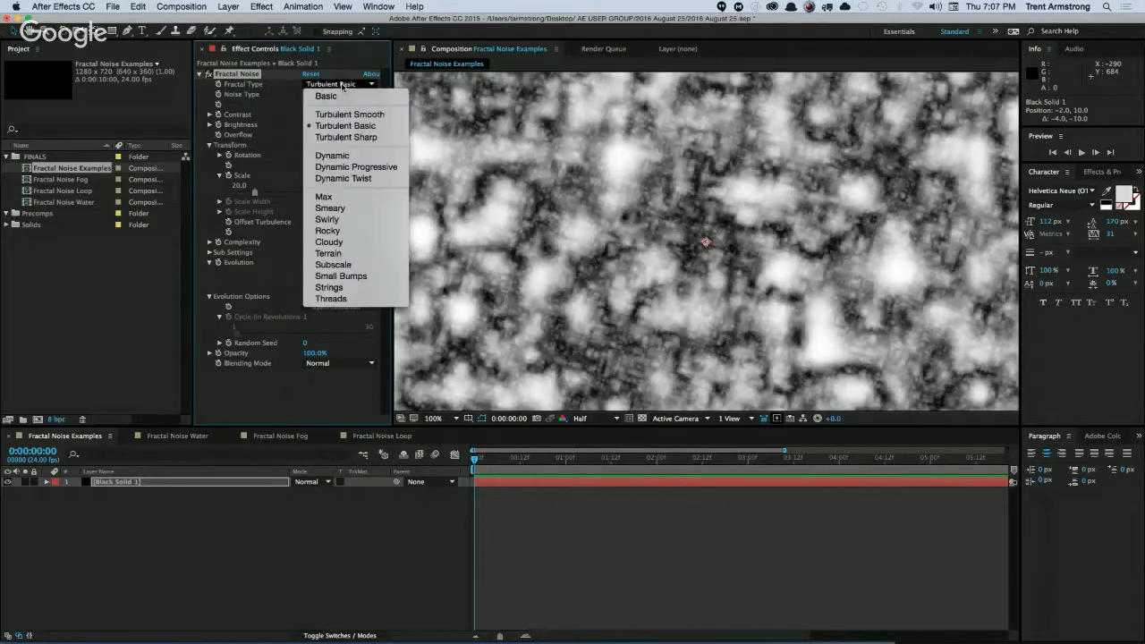
{"action": "left_click", "coordinate": [341, 137]}
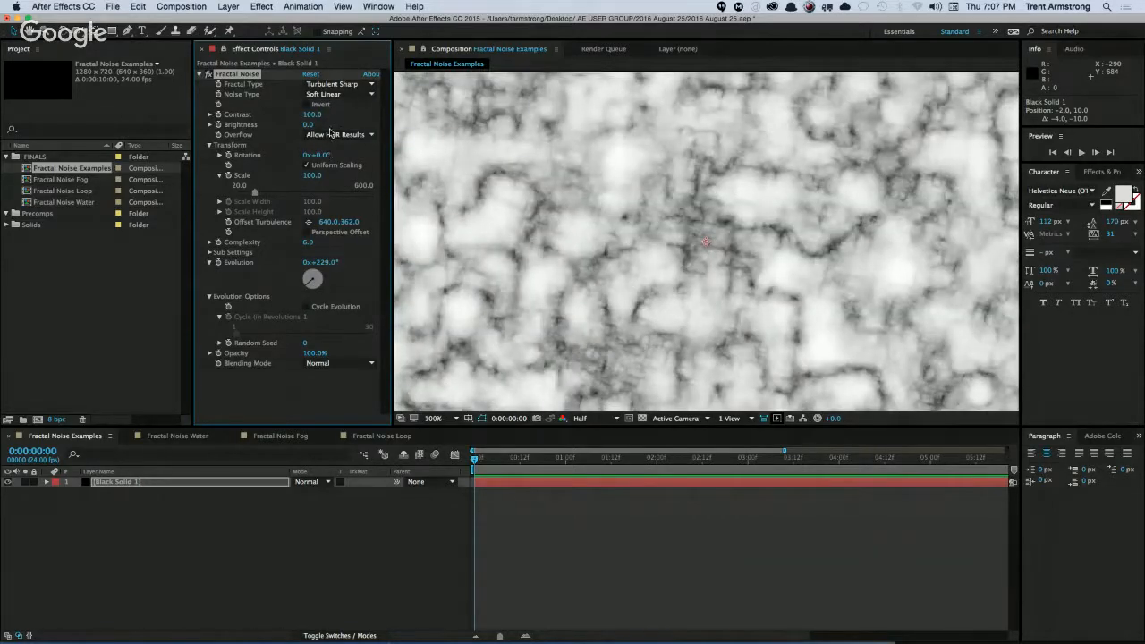
{"action": "key", "text": "comma"}
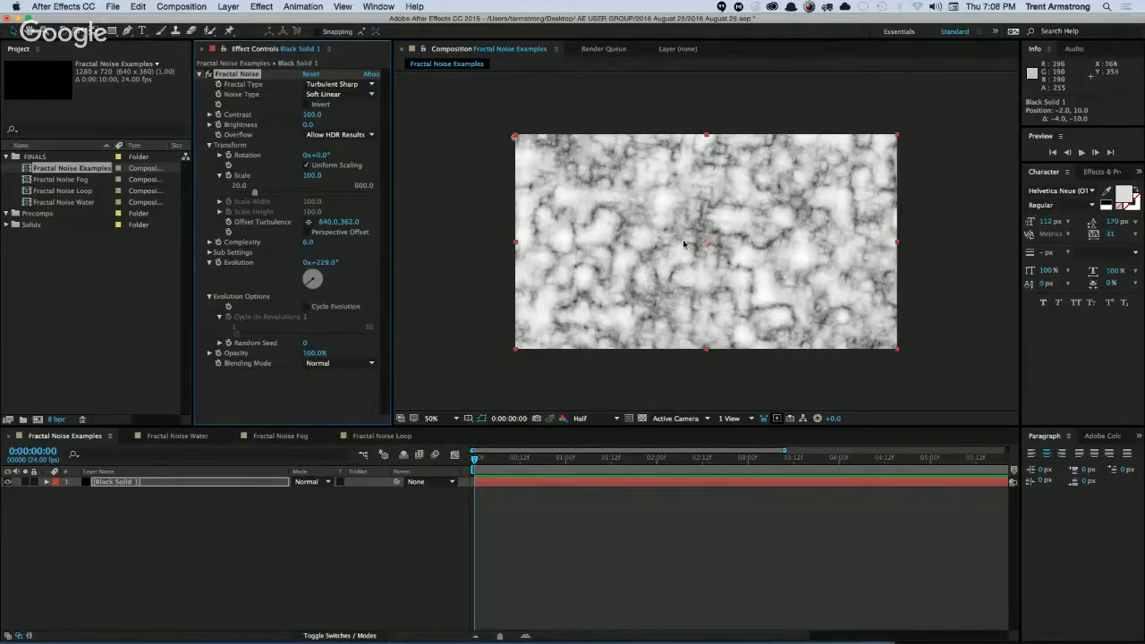
{"action": "key", "text": "period"}
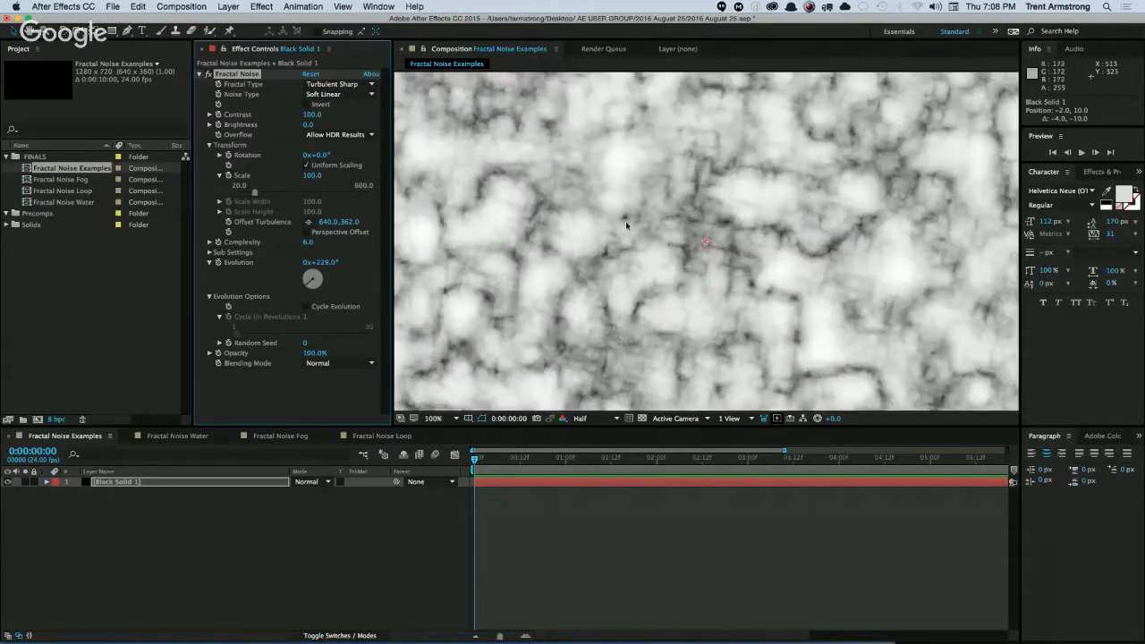
Set the noise's fractal type to Dynamic, with Scale at 139 and Evolution at 2x+225°.
{"action": "left_click", "coordinate": [343, 85]}
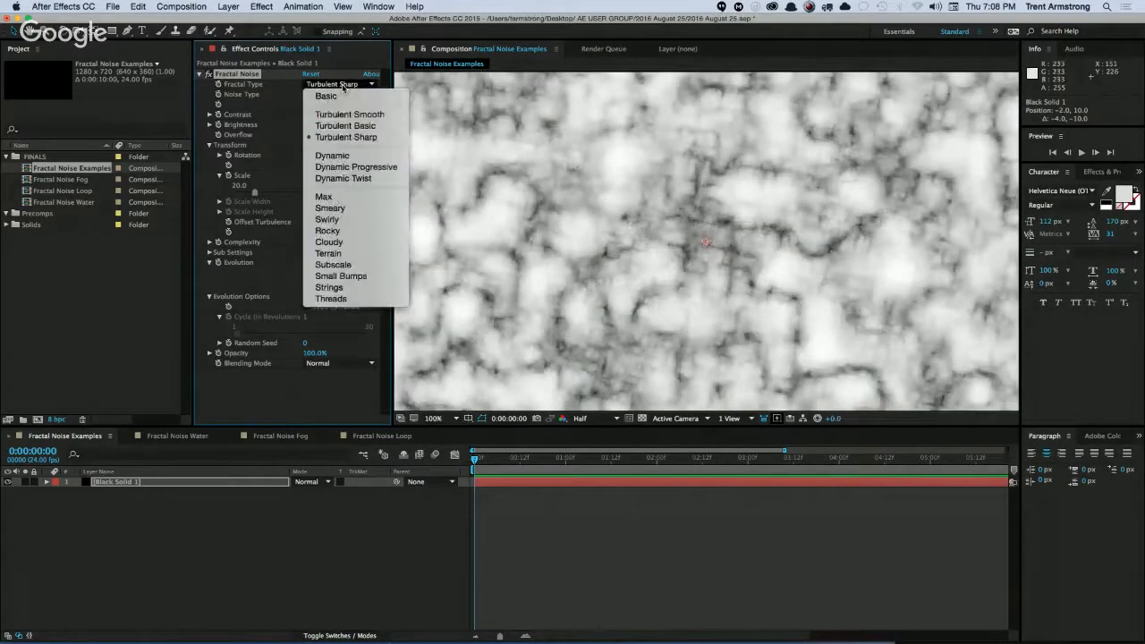
{"action": "left_click", "coordinate": [340, 156]}
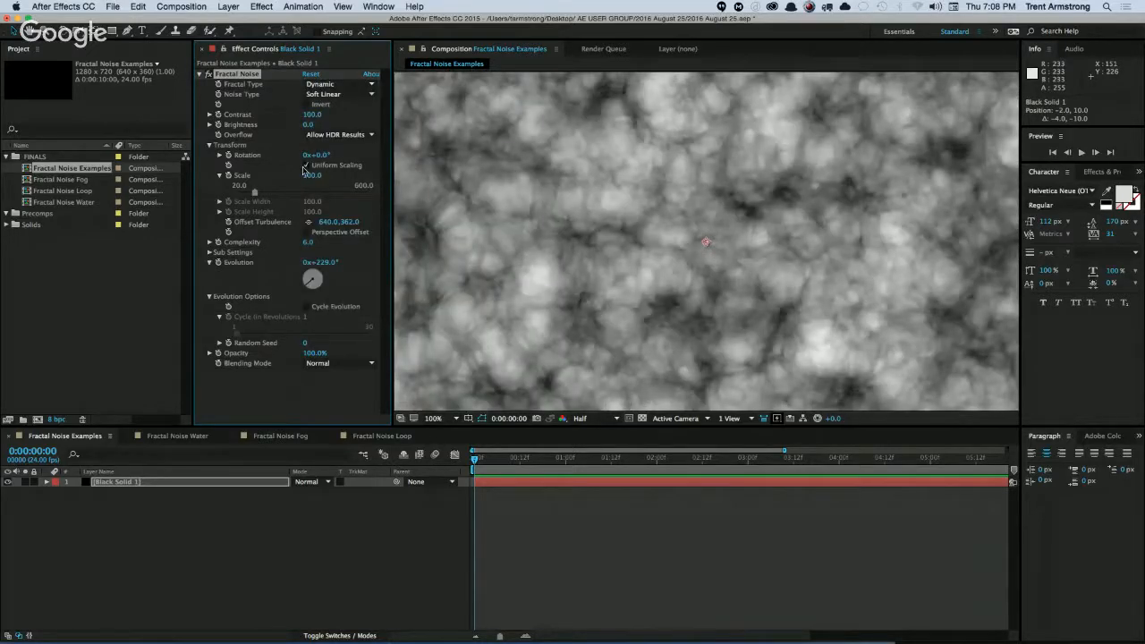
{"action": "mouse_move", "coordinate": [318, 175]}
{"action": "left_mouse_down"}
{"action": "mouse_move", "coordinate": [337, 173]}
{"action": "mouse_move", "coordinate": [326, 170]}
{"action": "left_mouse_up"}
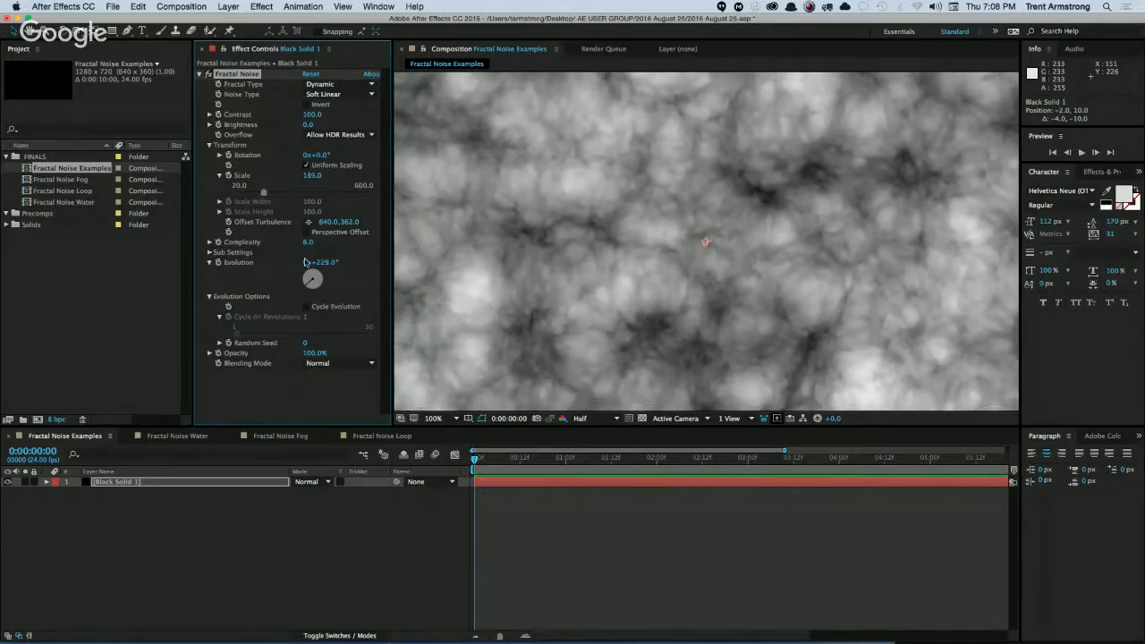
{"action": "left_click_drag", "start_coordinate": [327, 262], "coordinate": [388, 254]}
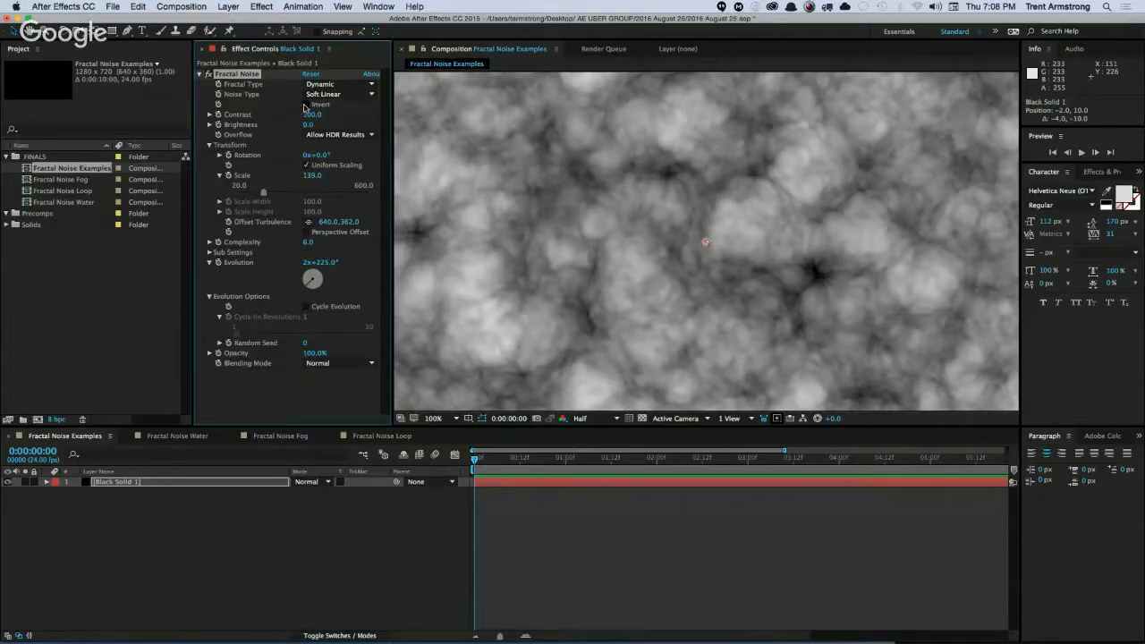
Try out inverting the Dynamic noise, setting its Evolution to 282° while inverted, and turn the inversion back off.
{"action": "left_click", "coordinate": [305, 104]}
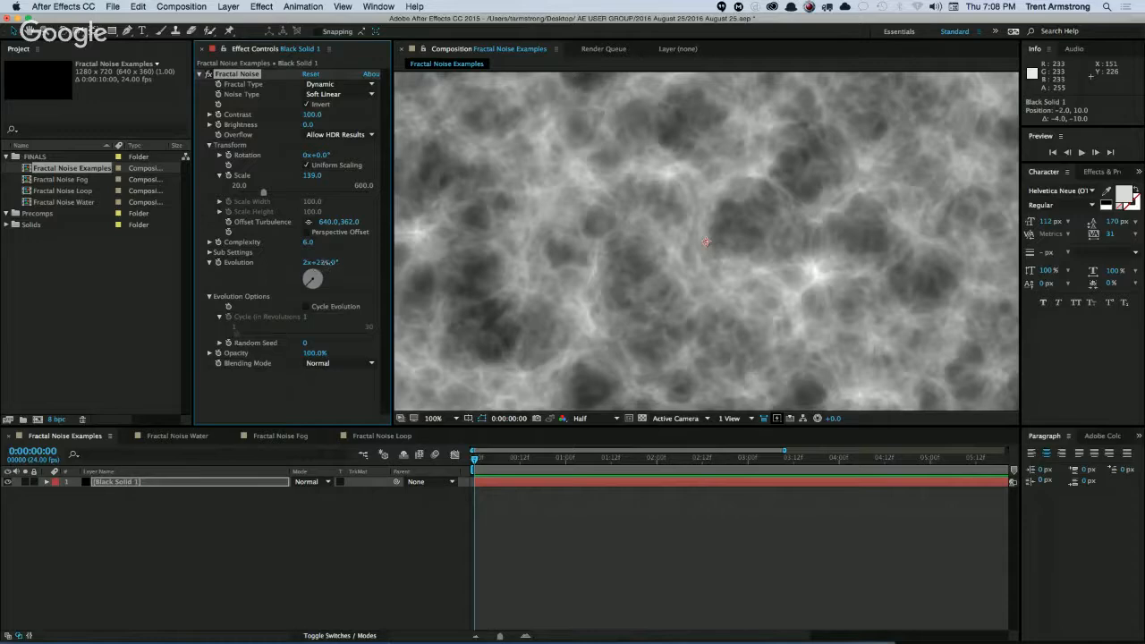
{"action": "left_click_drag", "start_coordinate": [320, 262], "coordinate": [284, 272]}
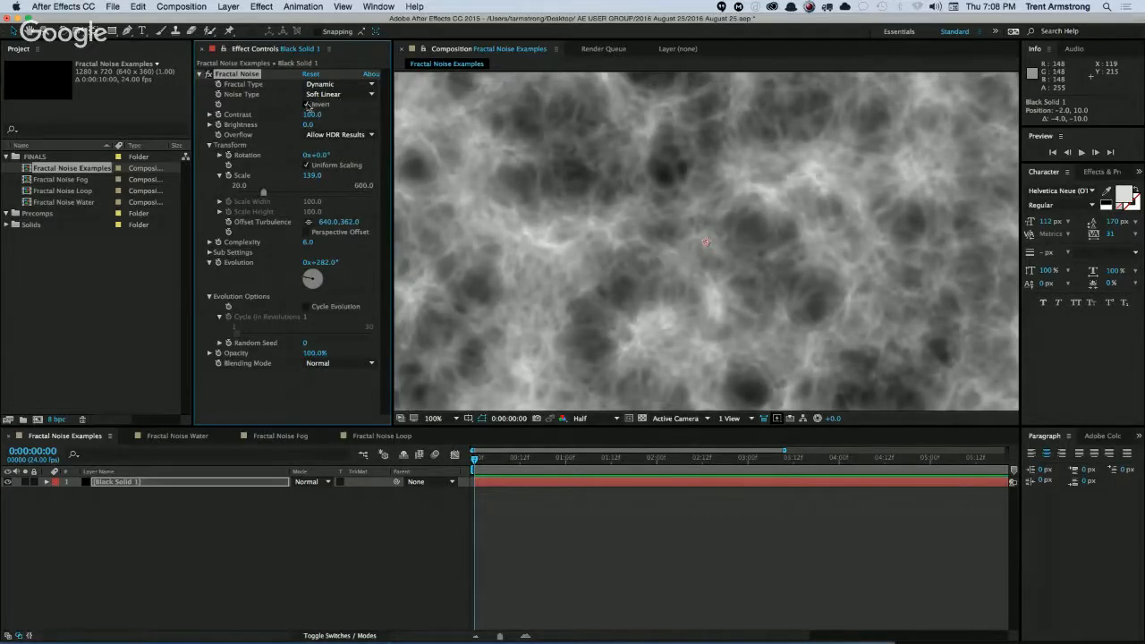
{"action": "left_click", "coordinate": [308, 104]}
Try the Dynamic Progressive and Dynamic Twist fractal types, and set the Evolution to 3x+142°.
{"action": "left_click", "coordinate": [351, 94]}
{"action": "left_click", "coordinate": [336, 89]}
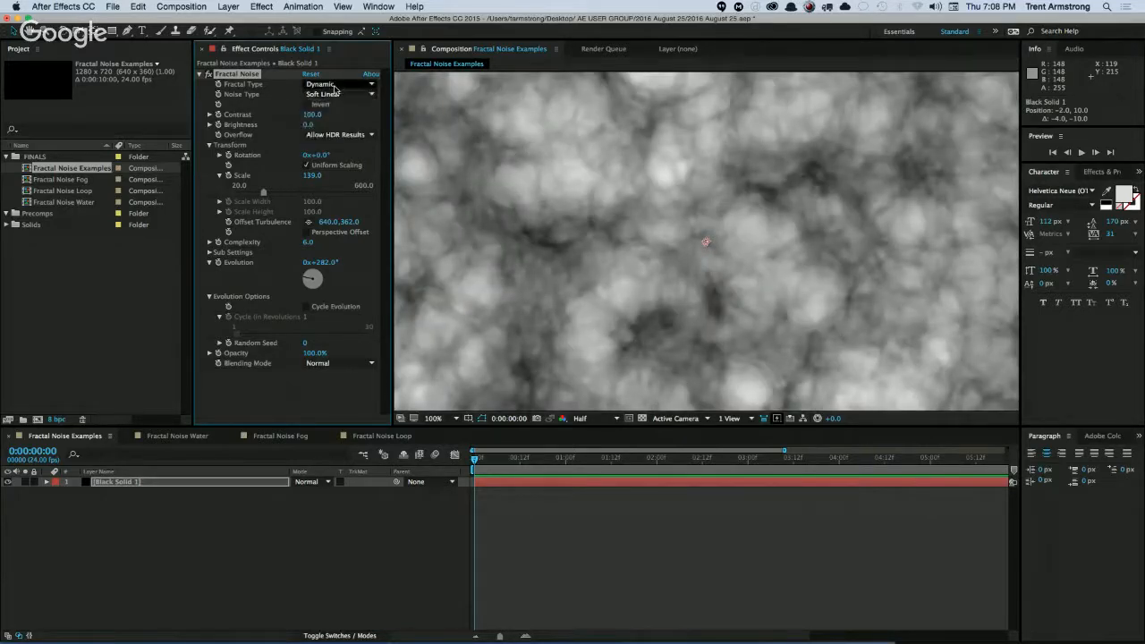
{"action": "left_click", "coordinate": [327, 163]}
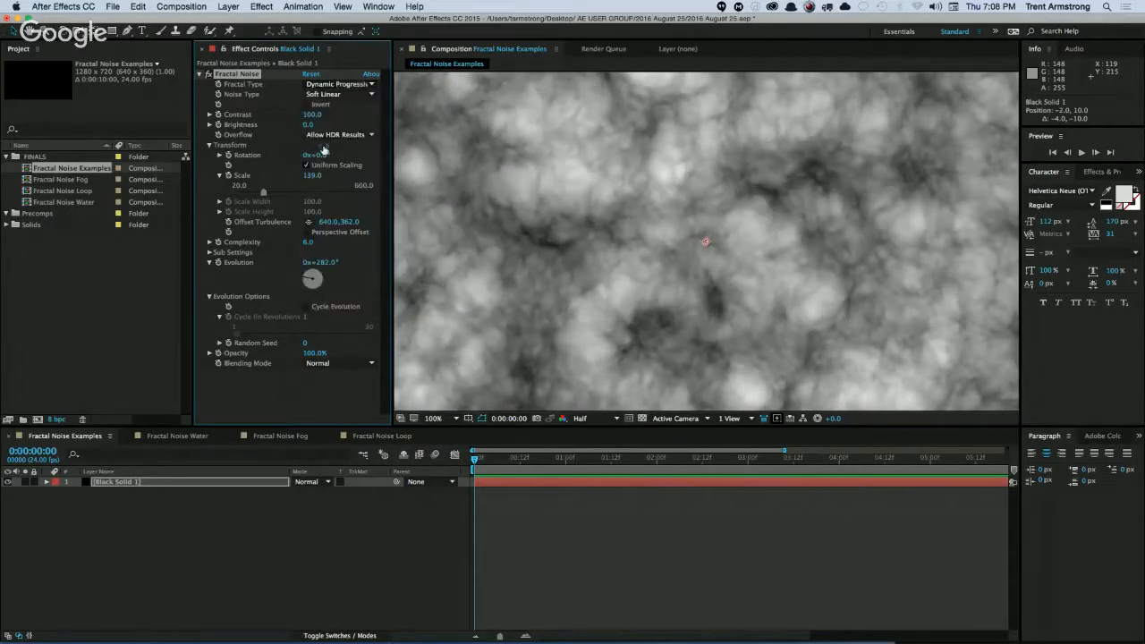
{"action": "left_click", "coordinate": [343, 85]}
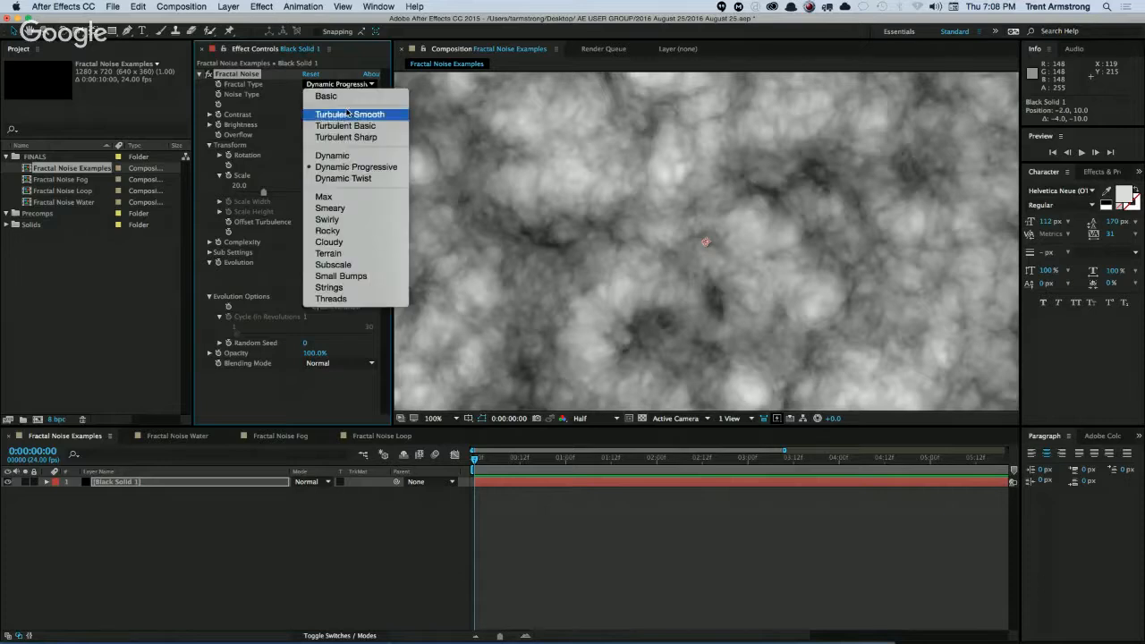
{"action": "left_click", "coordinate": [341, 178]}
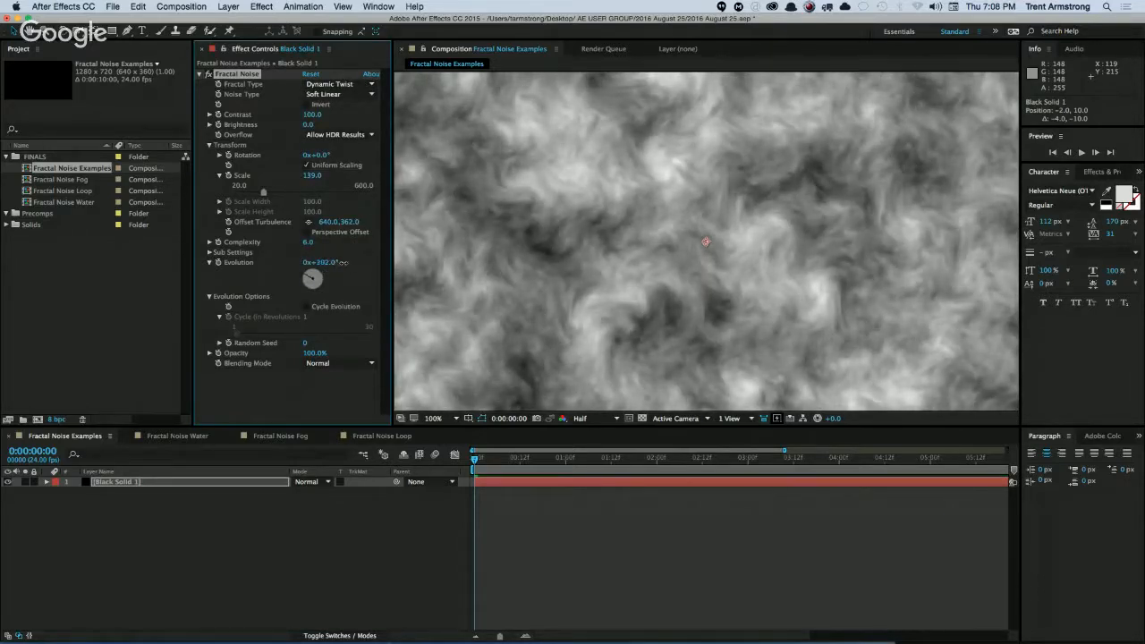
{"action": "left_click_drag", "start_coordinate": [321, 262], "coordinate": [364, 253]}
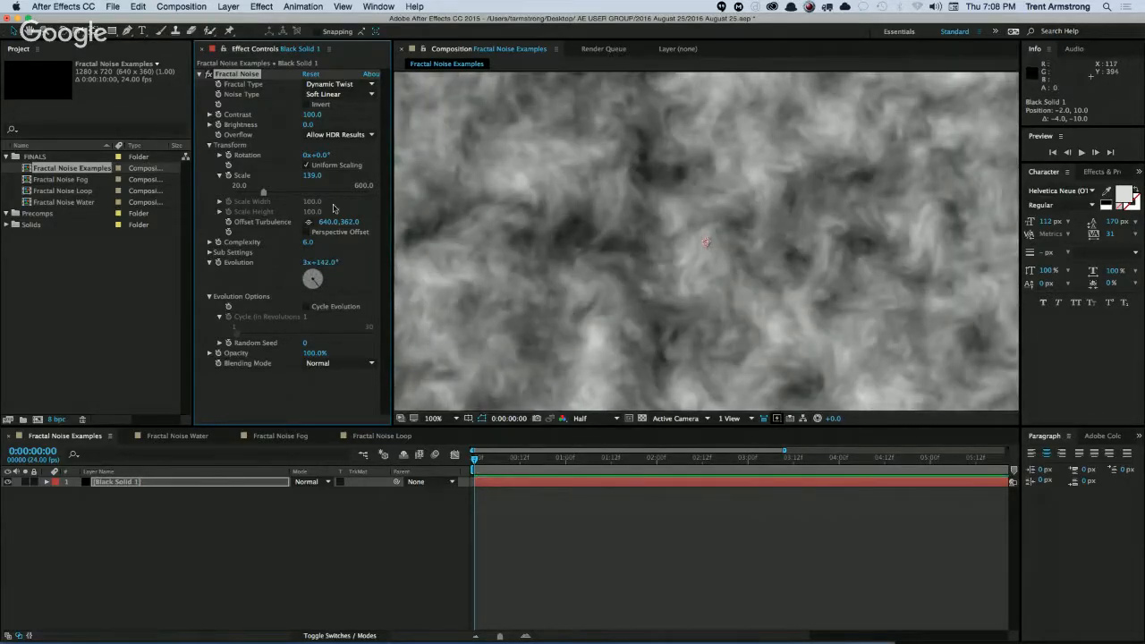
Try the Max, Smeary and Swirly fractal types on the noise in turn.
{"action": "left_click", "coordinate": [344, 85]}
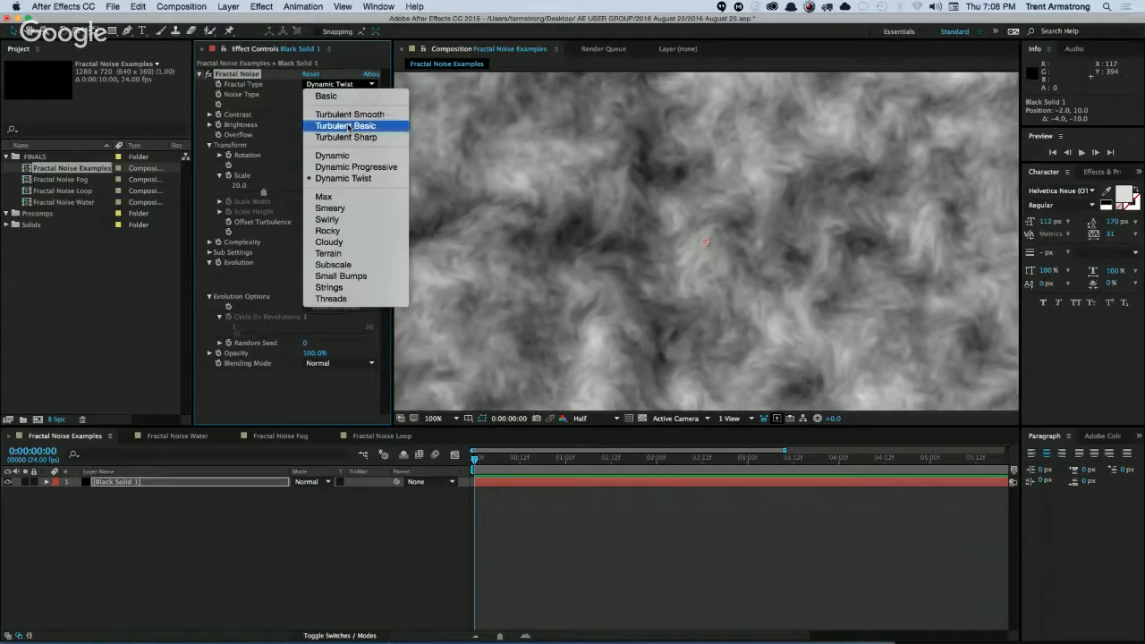
{"action": "left_click", "coordinate": [362, 196]}
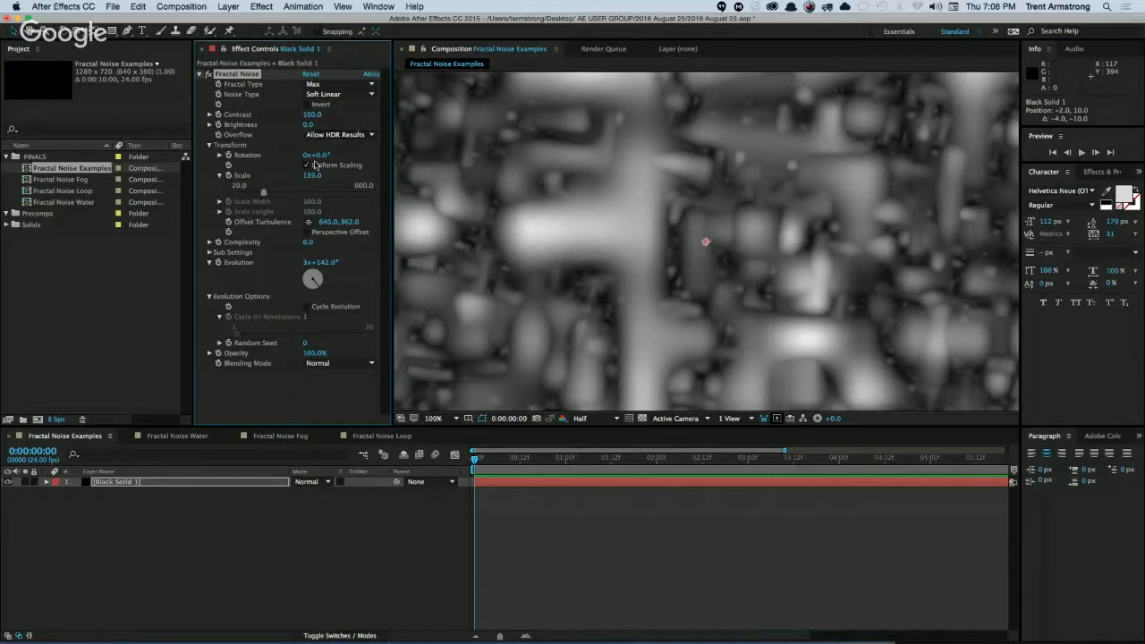
{"action": "left_click", "coordinate": [333, 85]}
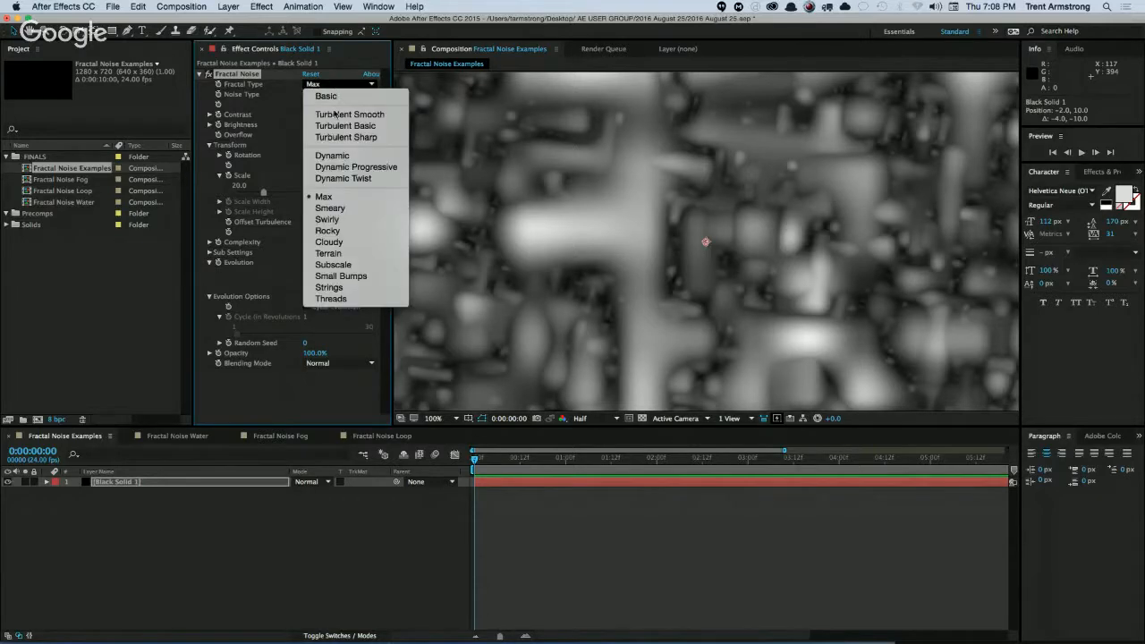
{"action": "left_click", "coordinate": [349, 209]}
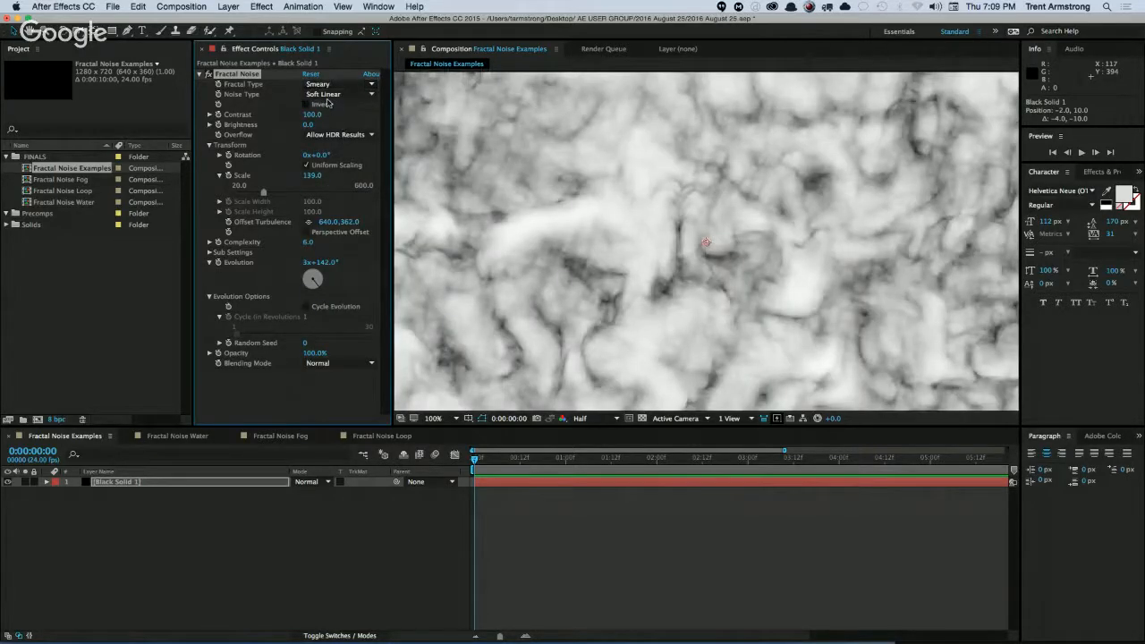
{"action": "left_click", "coordinate": [338, 84]}
{"action": "left_click", "coordinate": [347, 221]}
Set the Swirly noise's Contrast to 151, its Brightness to -109 and its Evolution to 4x+297°.
{"action": "left_click", "coordinate": [338, 85]}
{"action": "left_click", "coordinate": [291, 230]}
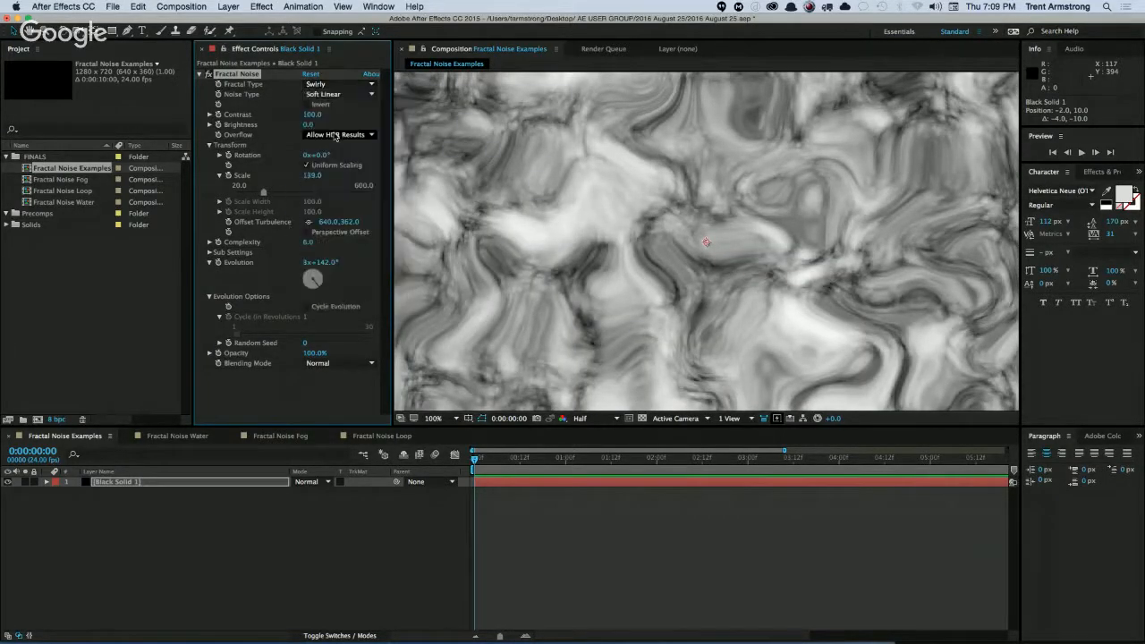
{"action": "mouse_move", "coordinate": [311, 114]}
{"action": "left_mouse_down"}
{"action": "mouse_move", "coordinate": [331, 115]}
{"action": "mouse_move", "coordinate": [262, 133]}
{"action": "mouse_move", "coordinate": [295, 123]}
{"action": "mouse_move", "coordinate": [314, 131]}
{"action": "mouse_move", "coordinate": [312, 144]}
{"action": "mouse_move", "coordinate": [302, 124]}
{"action": "left_mouse_up"}
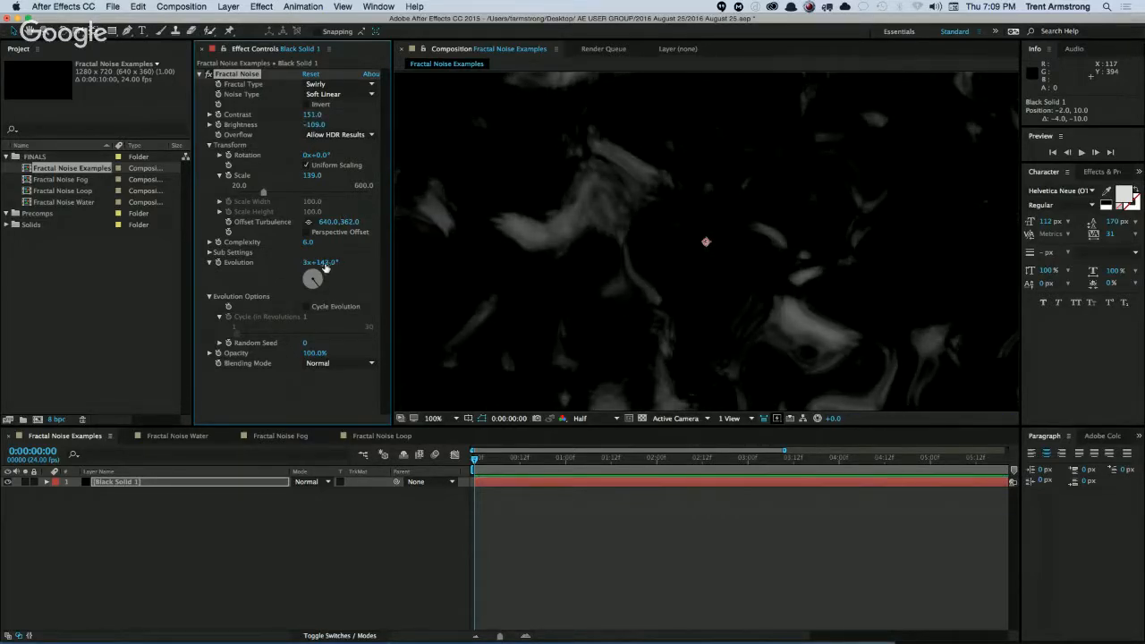
{"action": "left_click_drag", "start_coordinate": [325, 265], "coordinate": [617, 245]}
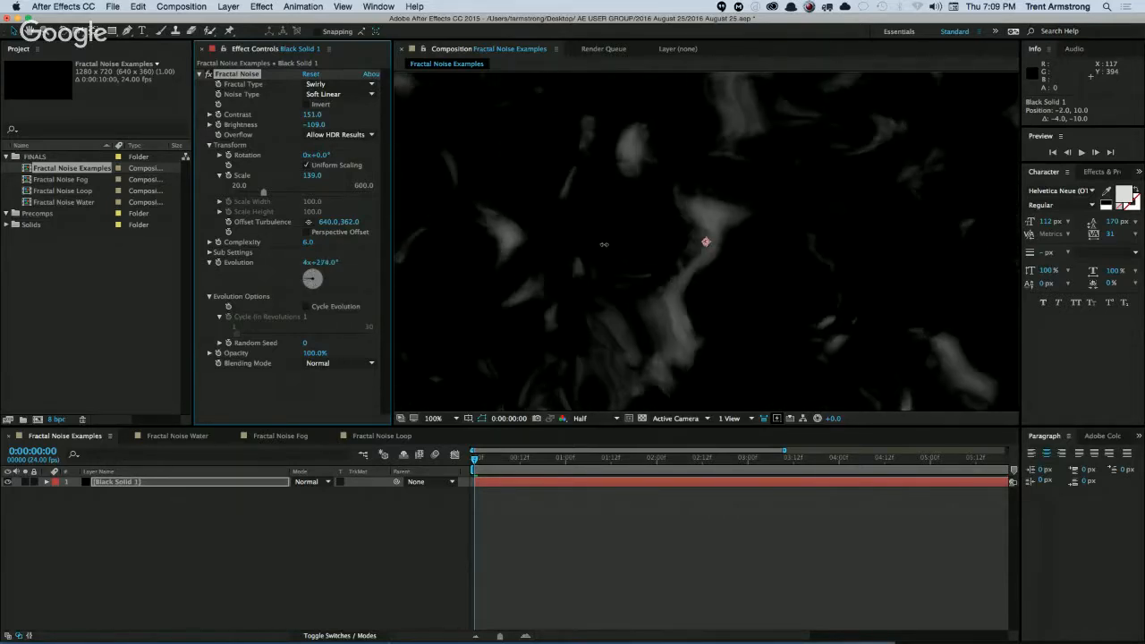
Reset the Fractal Noise effect to its defaults and try the Rocky and Cloudy fractal types.
{"action": "left_click", "coordinate": [311, 74]}
{"action": "left_click", "coordinate": [333, 85]}
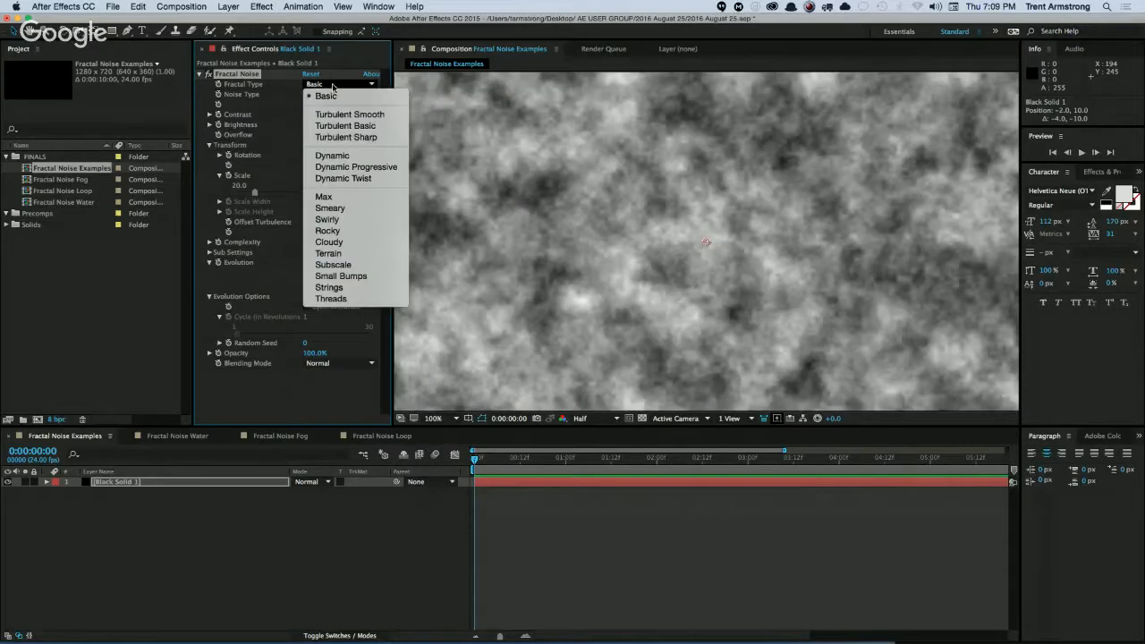
{"action": "left_click", "coordinate": [327, 231]}
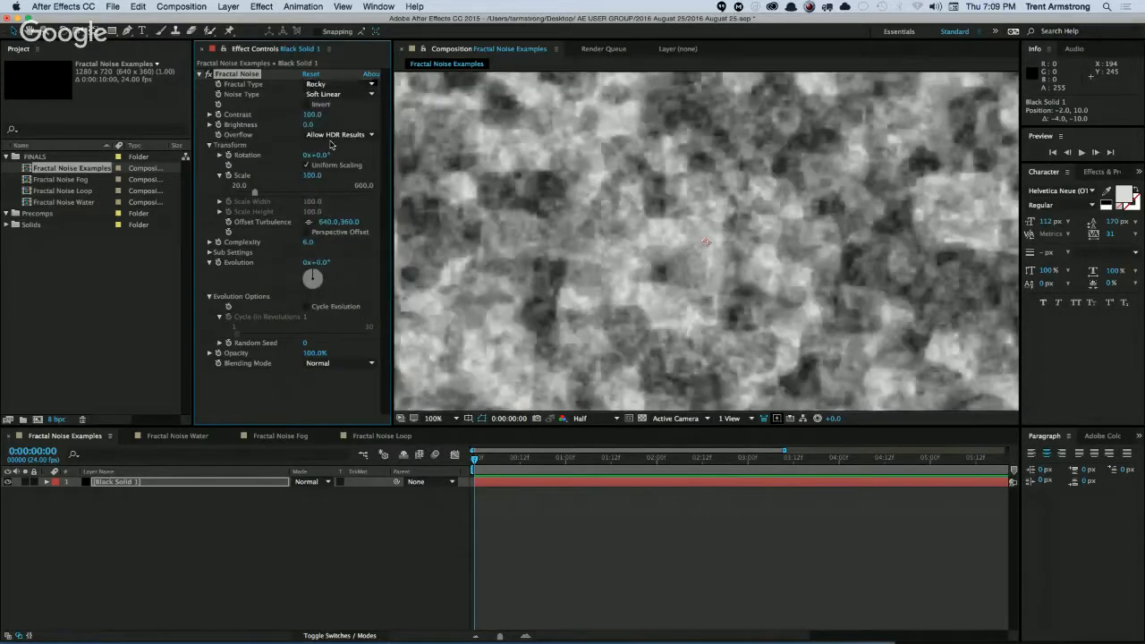
{"action": "left_click", "coordinate": [335, 85]}
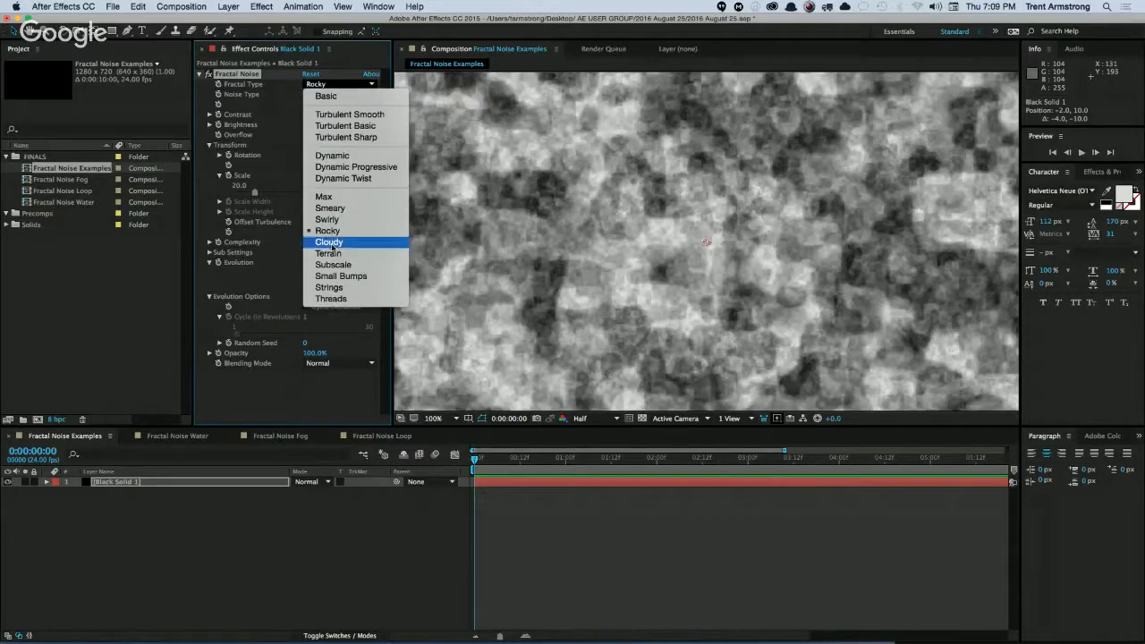
{"action": "left_click", "coordinate": [335, 248]}
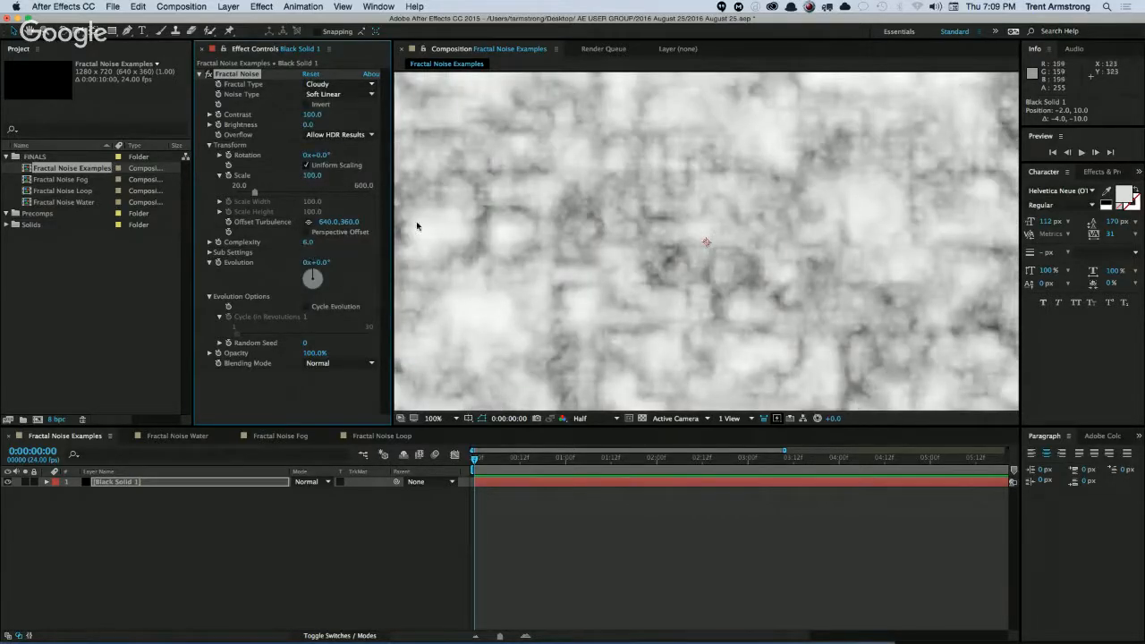
Try the Turbulent Smooth and Turbulent Sharp fractal types for comparison, and return the noise to Cloudy.
{"action": "left_click", "coordinate": [353, 84]}
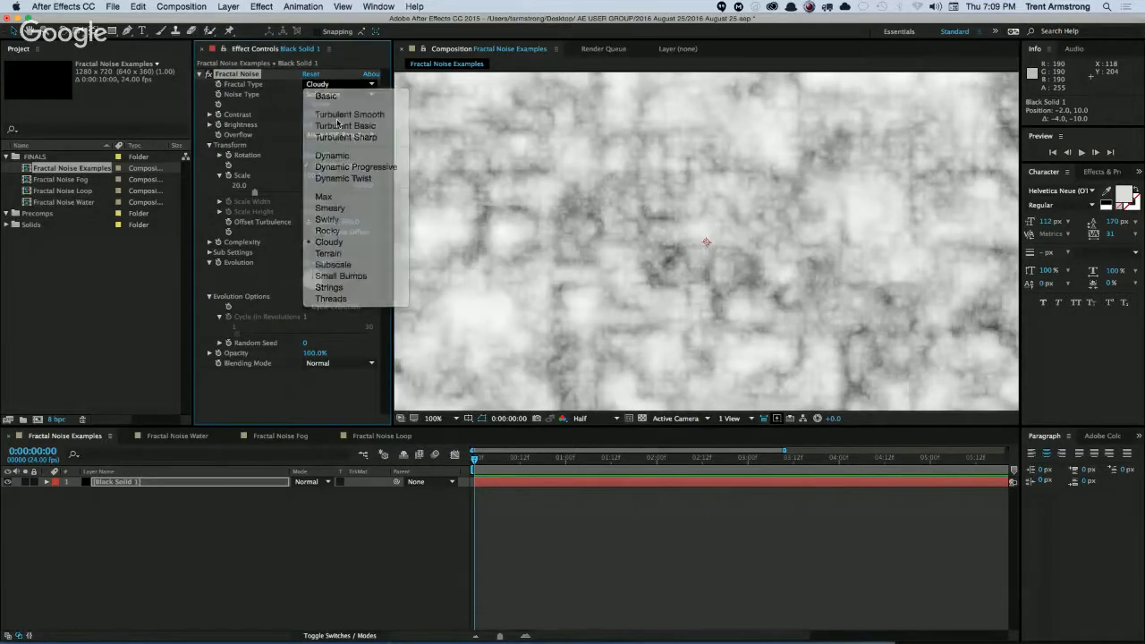
{"action": "left_click", "coordinate": [349, 115]}
{"action": "left_click", "coordinate": [347, 84]}
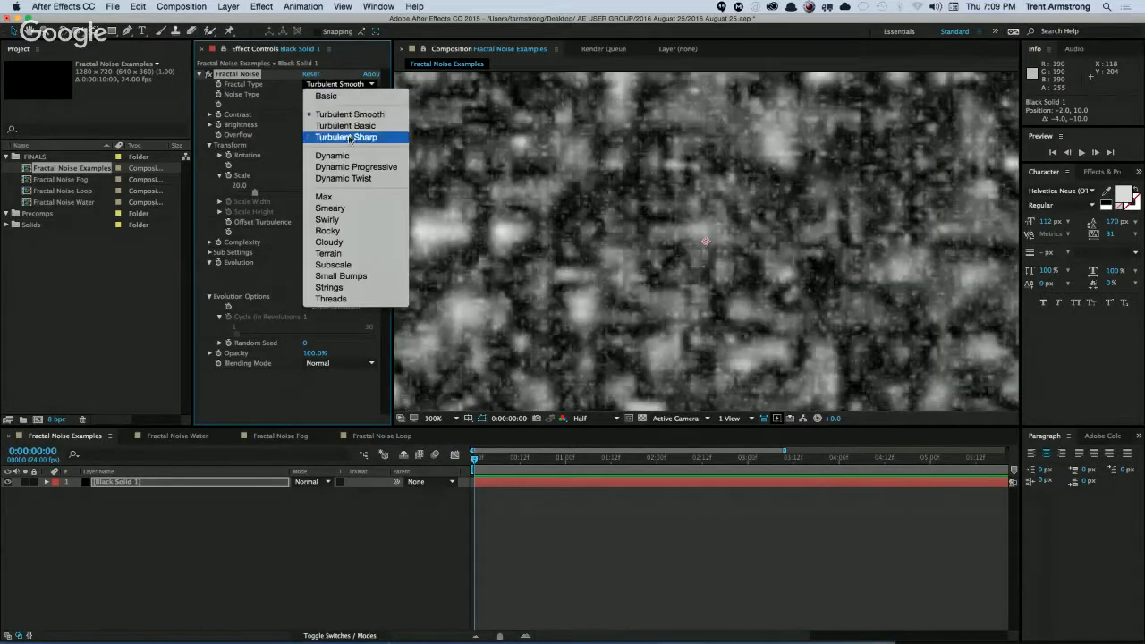
{"action": "left_click", "coordinate": [349, 137]}
{"action": "left_click", "coordinate": [353, 84]}
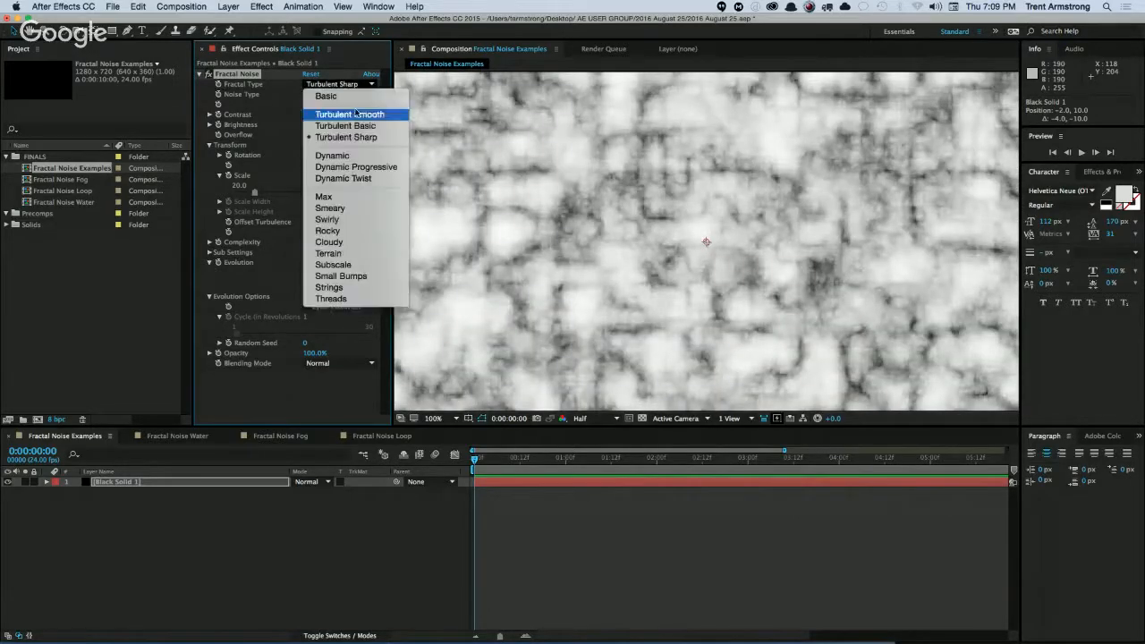
{"action": "left_click", "coordinate": [353, 240]}
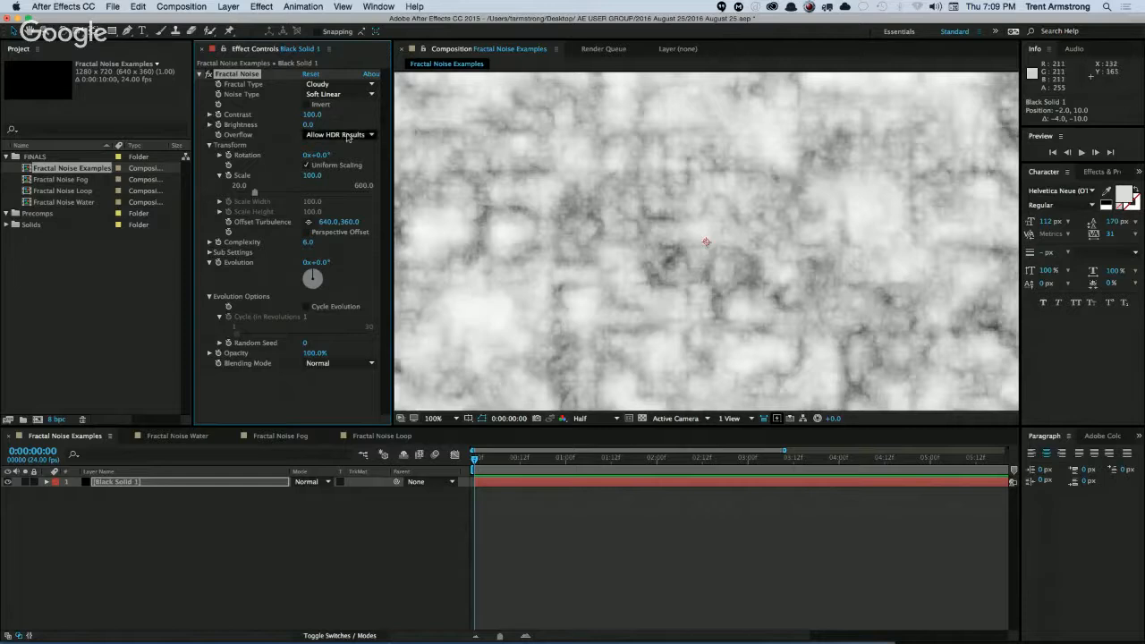
Try the Terrain and Subscale fractal types on the noise in turn.
{"action": "left_click", "coordinate": [349, 84]}
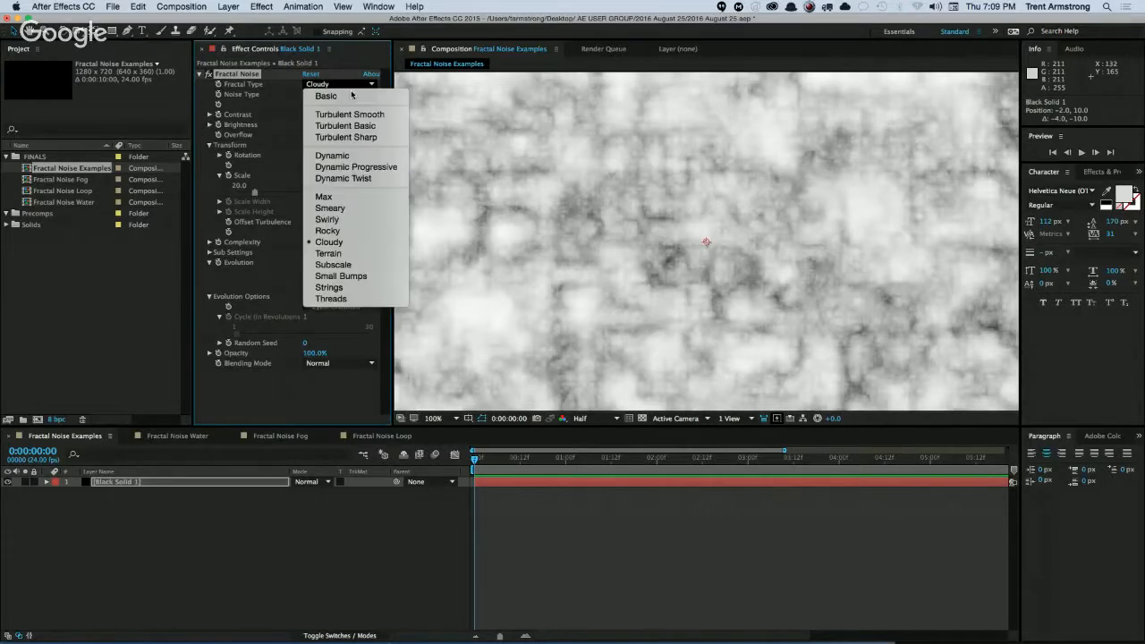
{"action": "left_click", "coordinate": [361, 254]}
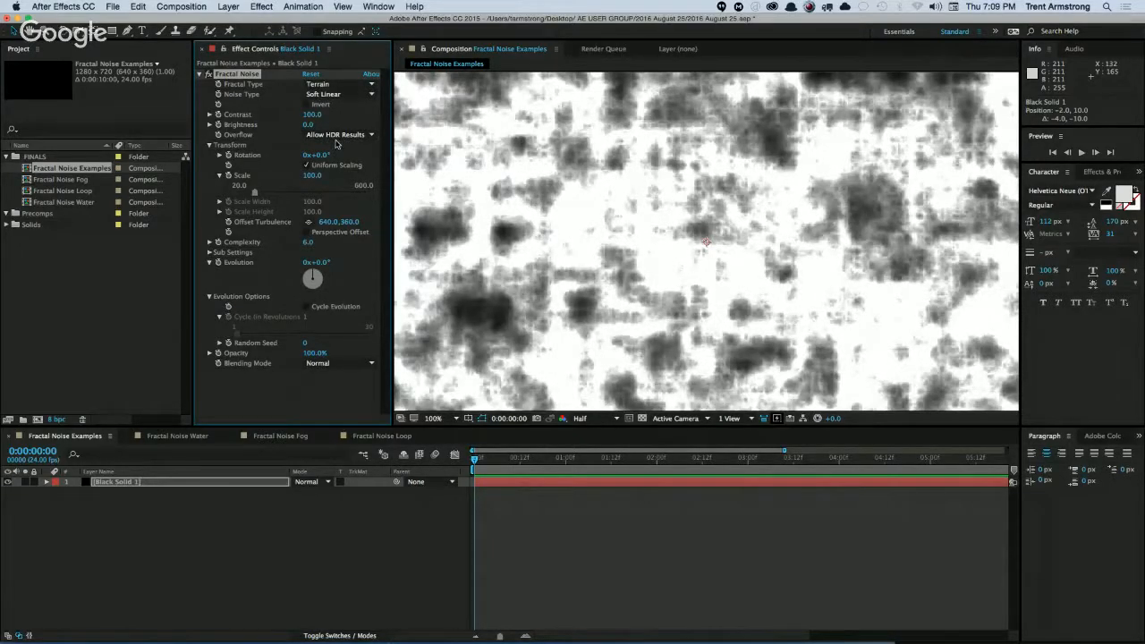
{"action": "left_click", "coordinate": [331, 83]}
{"action": "left_click", "coordinate": [347, 264]}
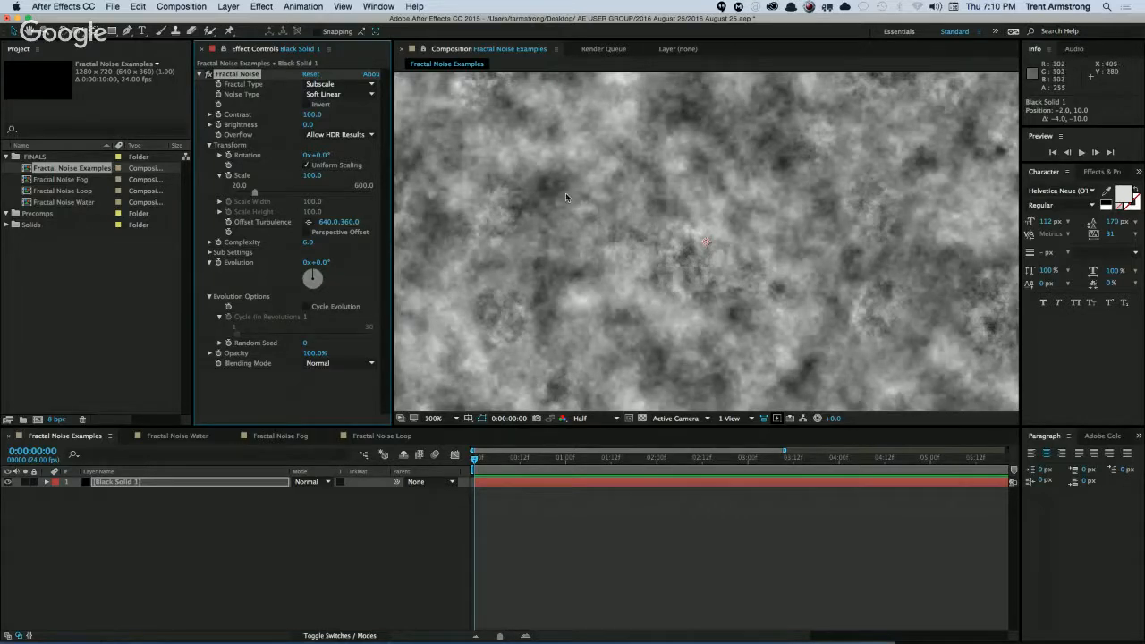
Try the Small Bumps, Strings and Threads fractal types on the noise in turn.
{"action": "left_click", "coordinate": [340, 84]}
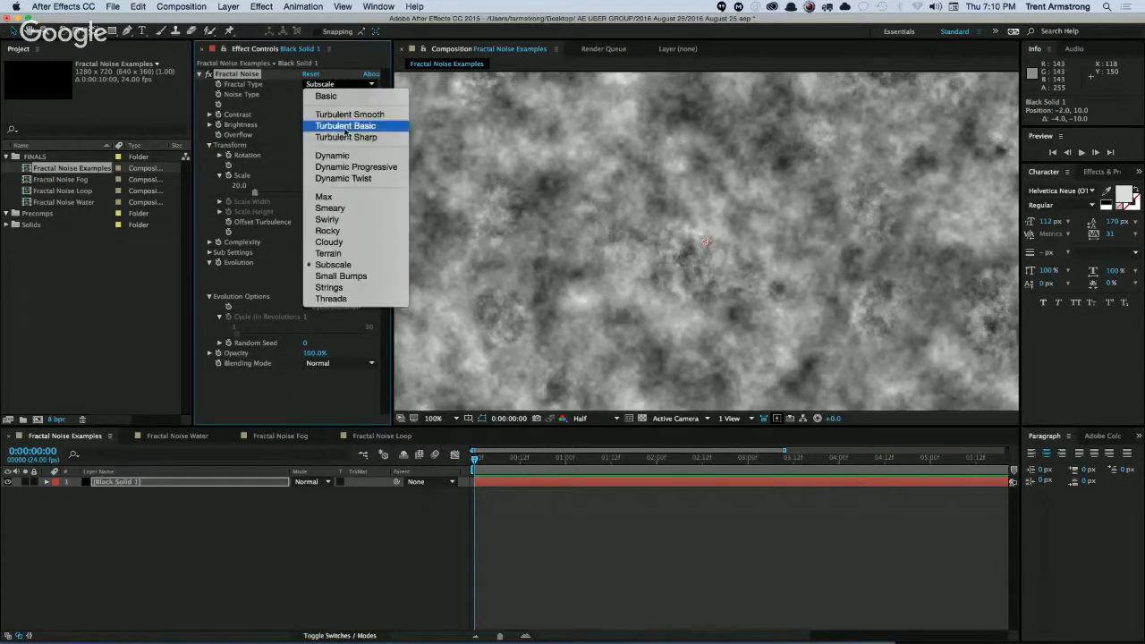
{"action": "left_click", "coordinate": [342, 275]}
{"action": "left_click", "coordinate": [340, 87]}
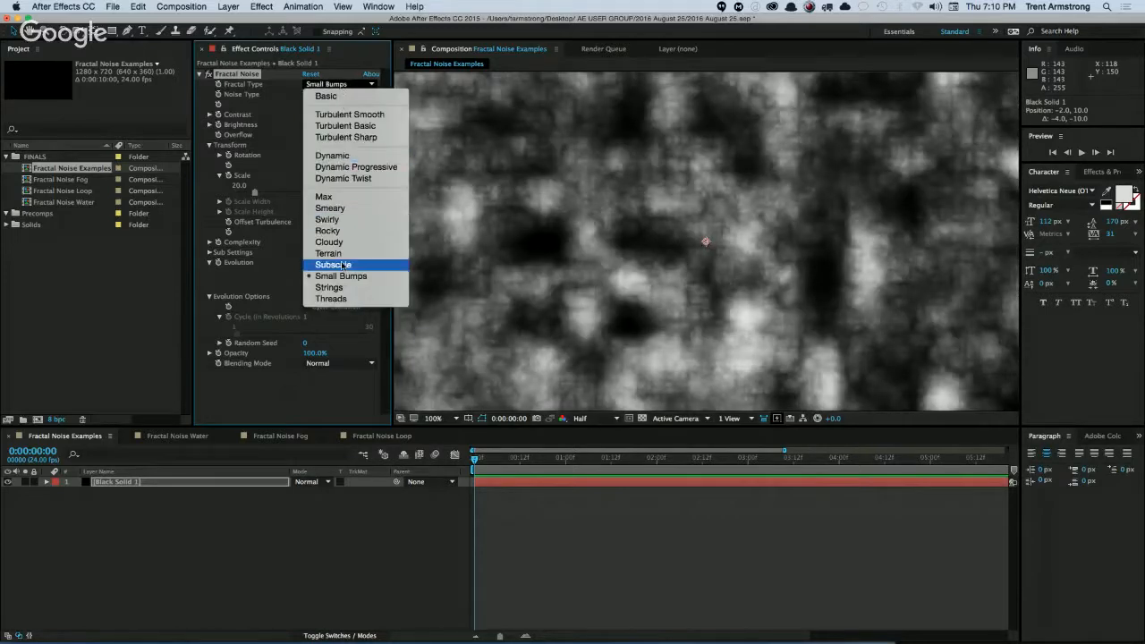
{"action": "left_click", "coordinate": [343, 275]}
{"action": "left_click", "coordinate": [340, 87]}
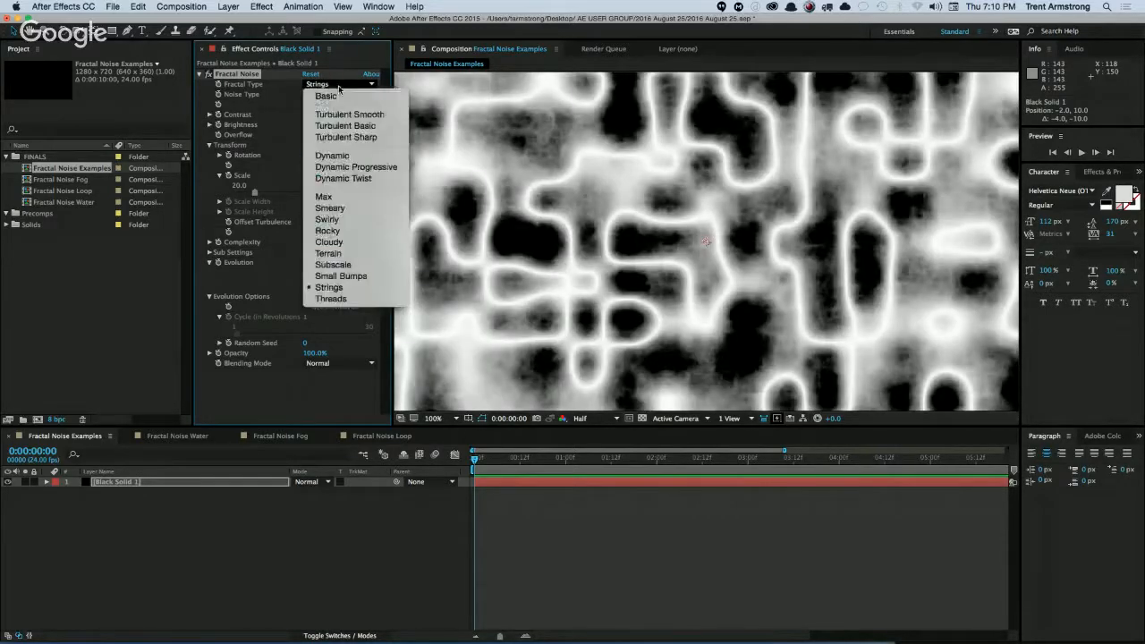
{"action": "left_click", "coordinate": [344, 297]}
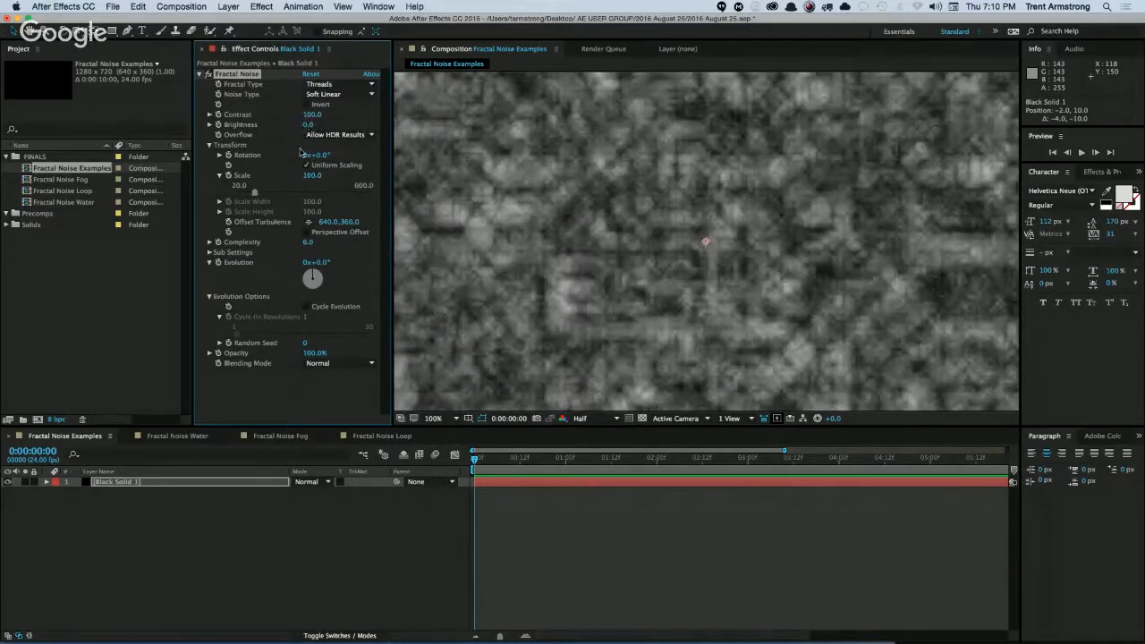
Set the fractal type to Basic with the Block noise type, and lower the Complexity to 2.5.
{"action": "left_click", "coordinate": [341, 85]}
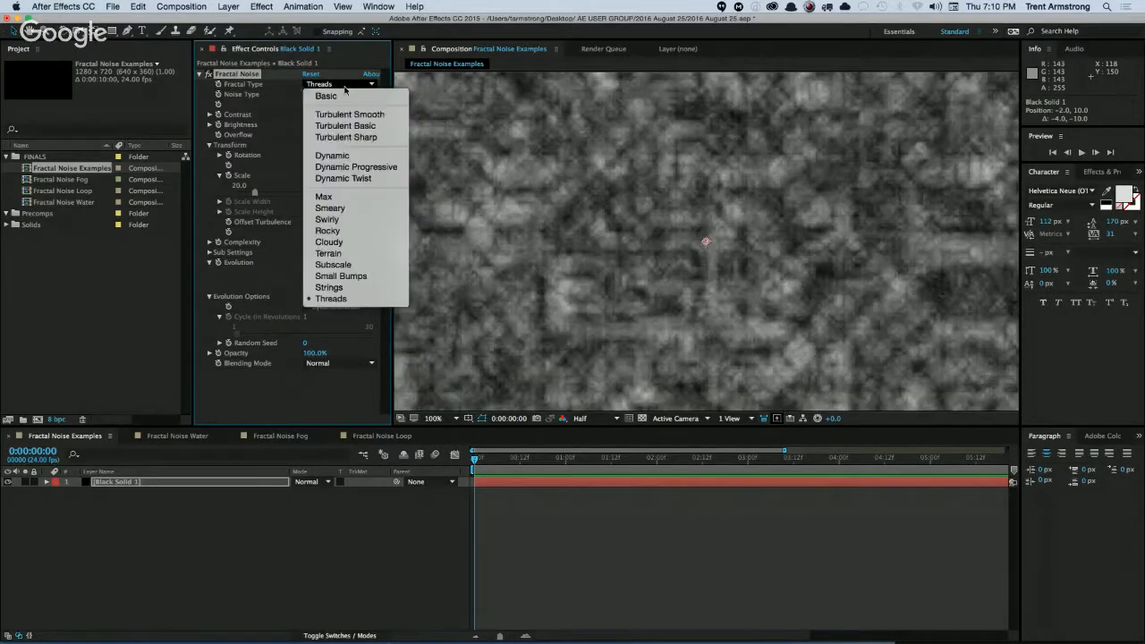
{"action": "left_click", "coordinate": [343, 94]}
{"action": "left_click", "coordinate": [347, 95]}
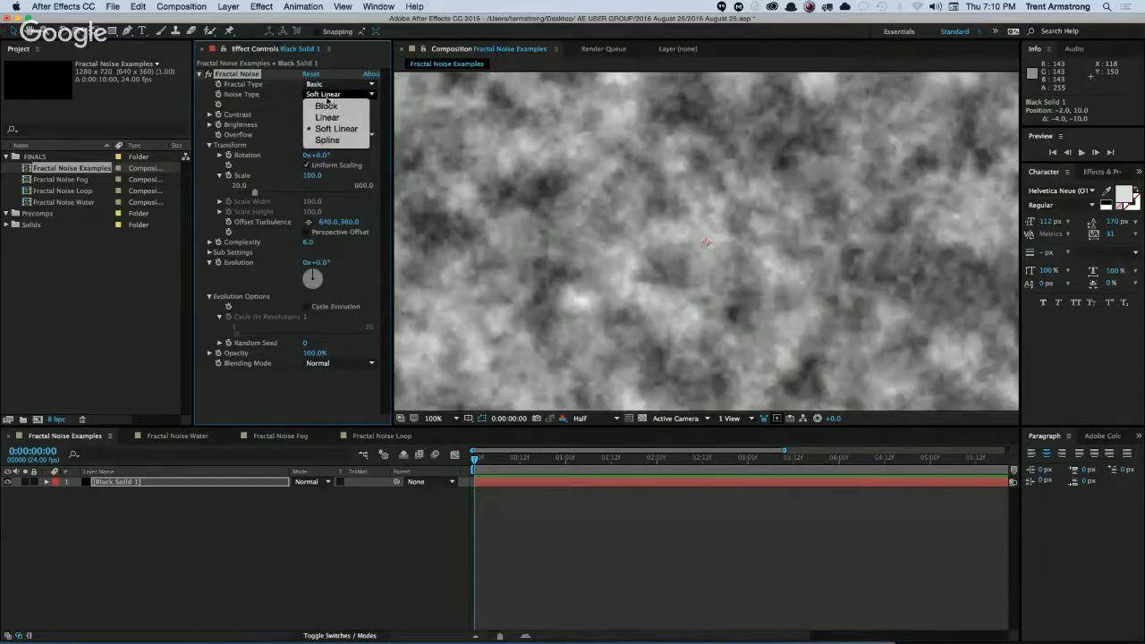
{"action": "left_click", "coordinate": [326, 105]}
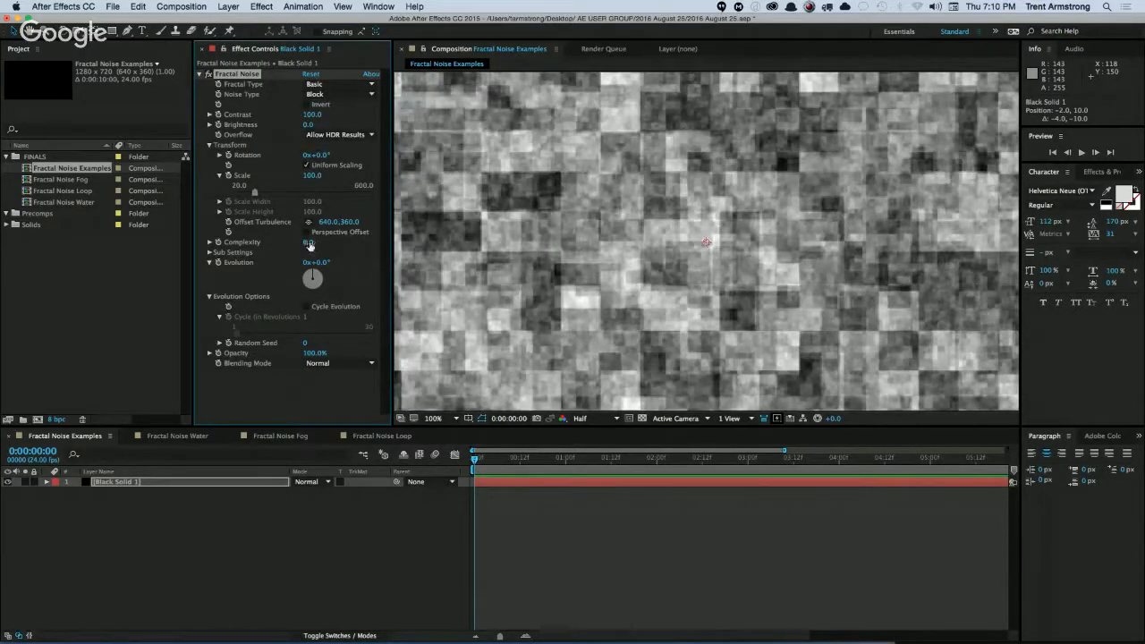
{"action": "left_click_drag", "start_coordinate": [310, 246], "coordinate": [287, 243]}
{"action": "left_click_drag", "start_coordinate": [206, 251], "coordinate": [120, 268]}
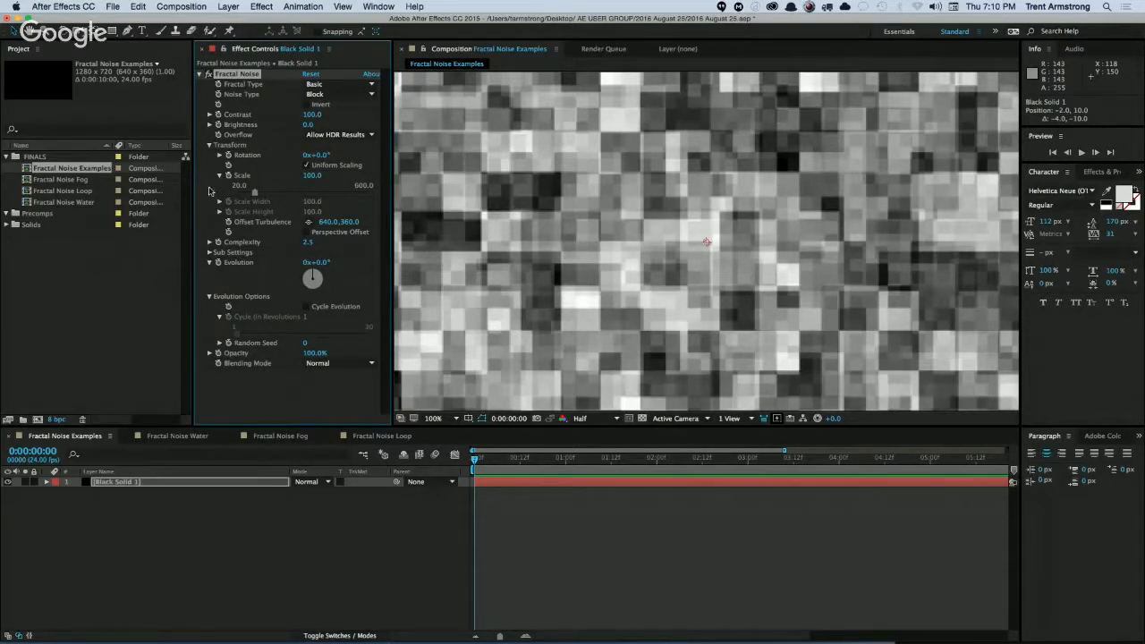
Try the Spline noise type on the Basic fractal and return the noise type to Soft Linear.
{"action": "left_click", "coordinate": [331, 95]}
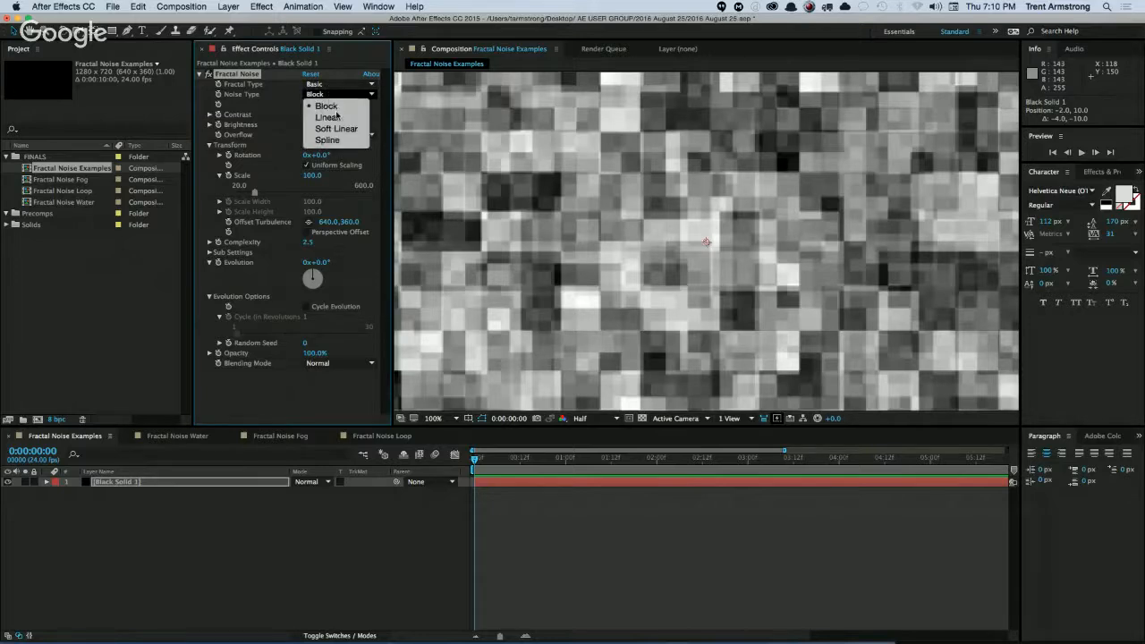
{"action": "left_click", "coordinate": [331, 140]}
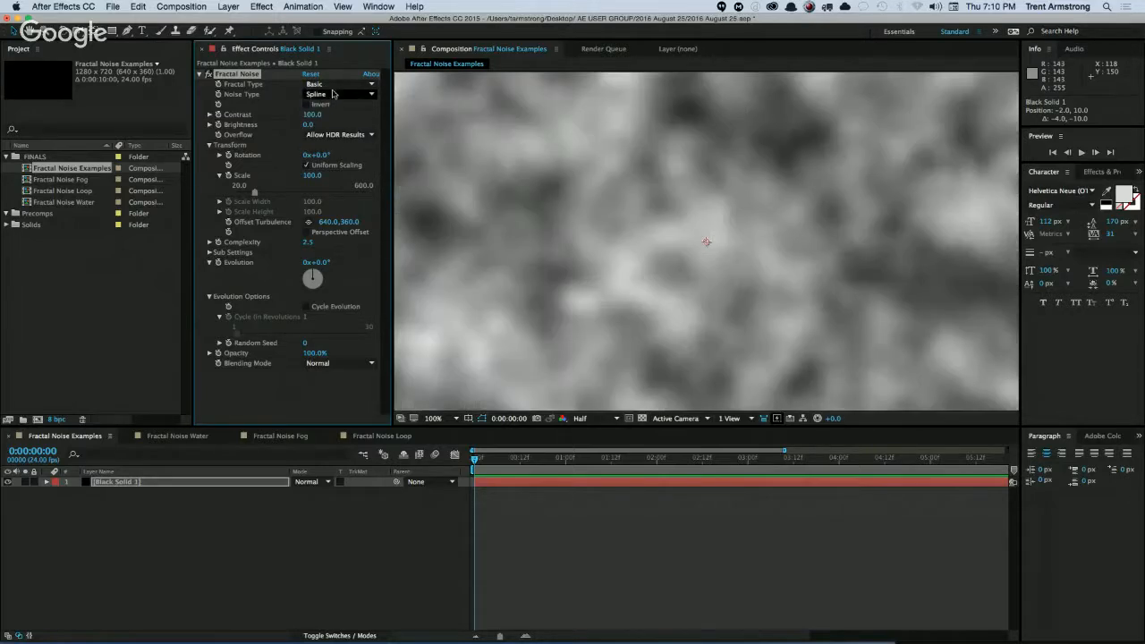
{"action": "left_click", "coordinate": [340, 84]}
{"action": "left_click", "coordinate": [266, 134]}
{"action": "left_click", "coordinate": [331, 95]}
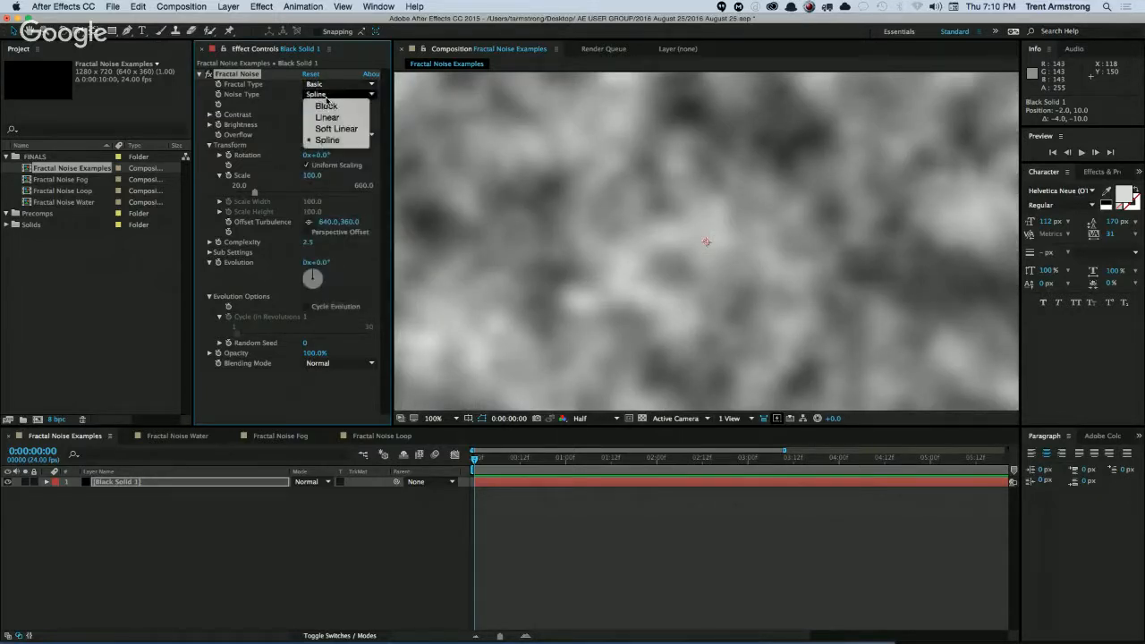
{"action": "left_click", "coordinate": [331, 128]}
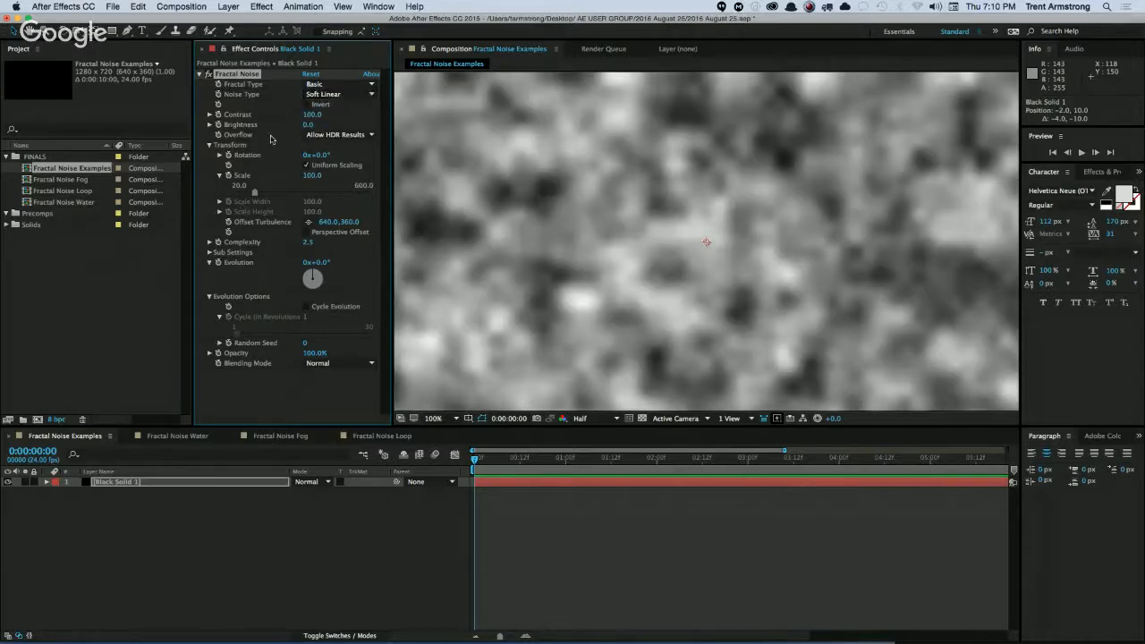
Reset the Fractal Noise effect to its defaults and deselect the solid layer.
{"action": "left_click", "coordinate": [311, 74]}
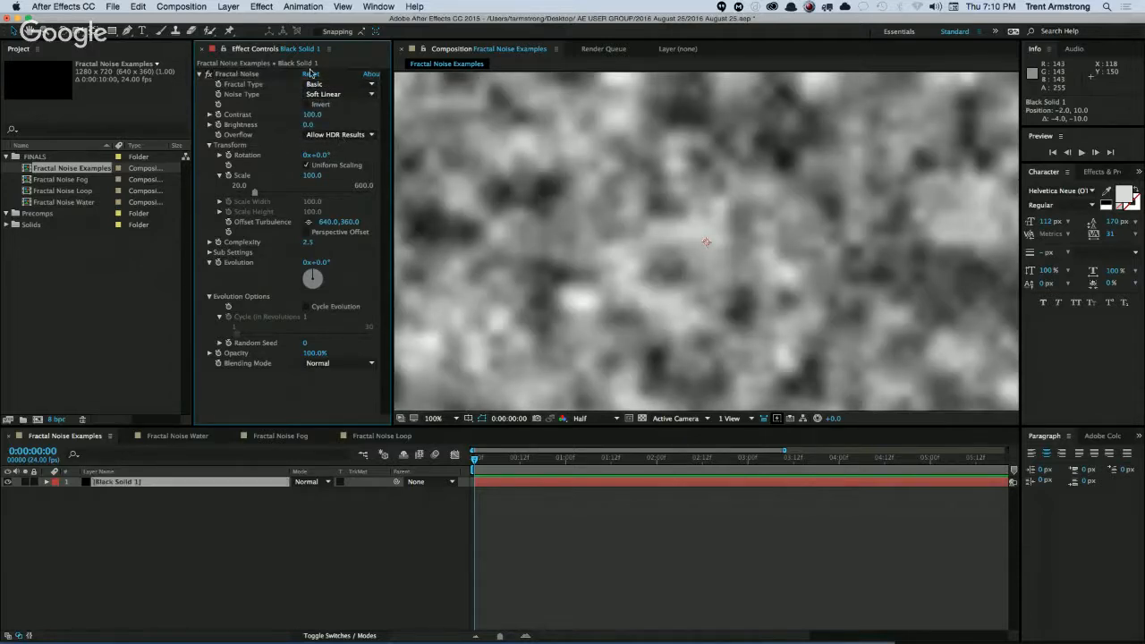
{"action": "left_click", "coordinate": [311, 73]}
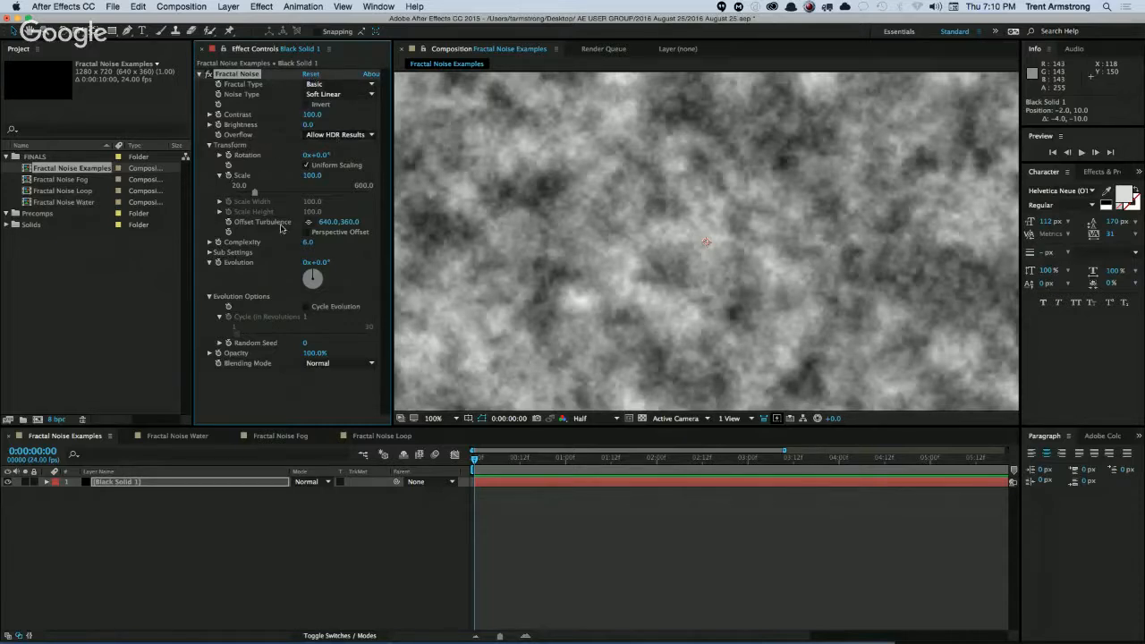
{"action": "key", "text": "comma"}
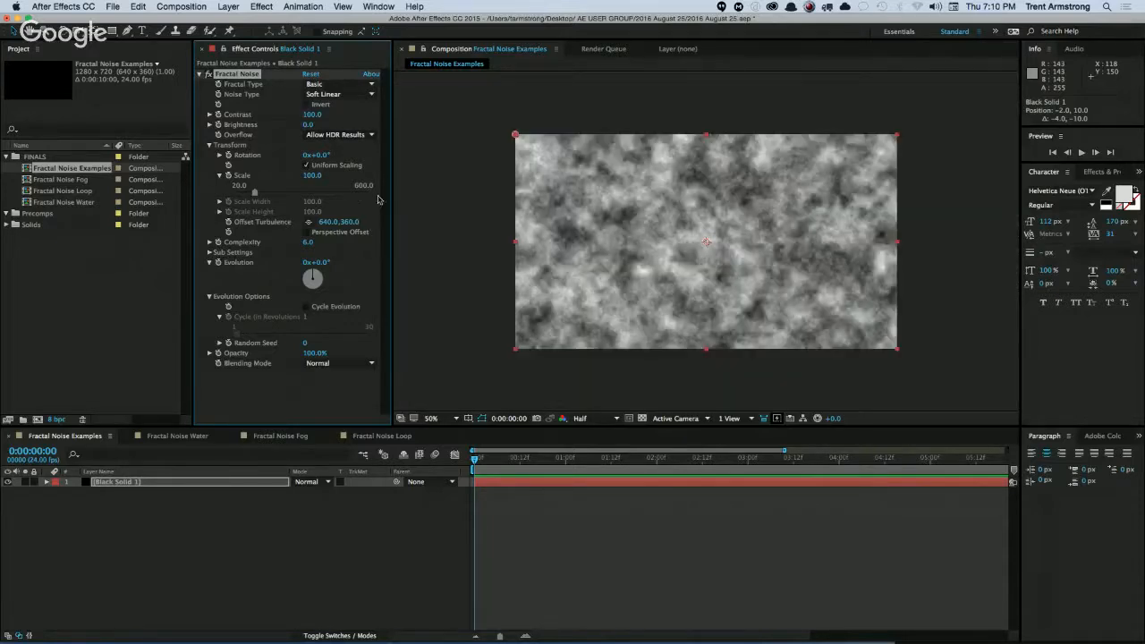
{"action": "left_click", "coordinate": [260, 511]}
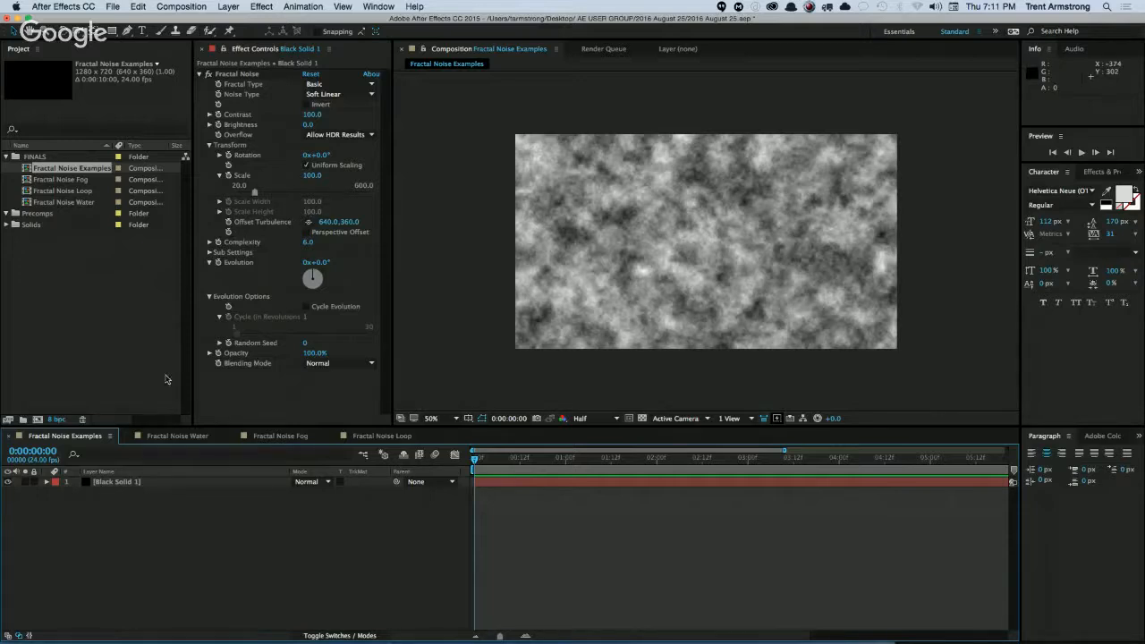
Add Black Solid 1 to the Fractal Noise Water composition and apply the Fractal Noise effect to it.
{"action": "double_click", "coordinate": [87, 203]}
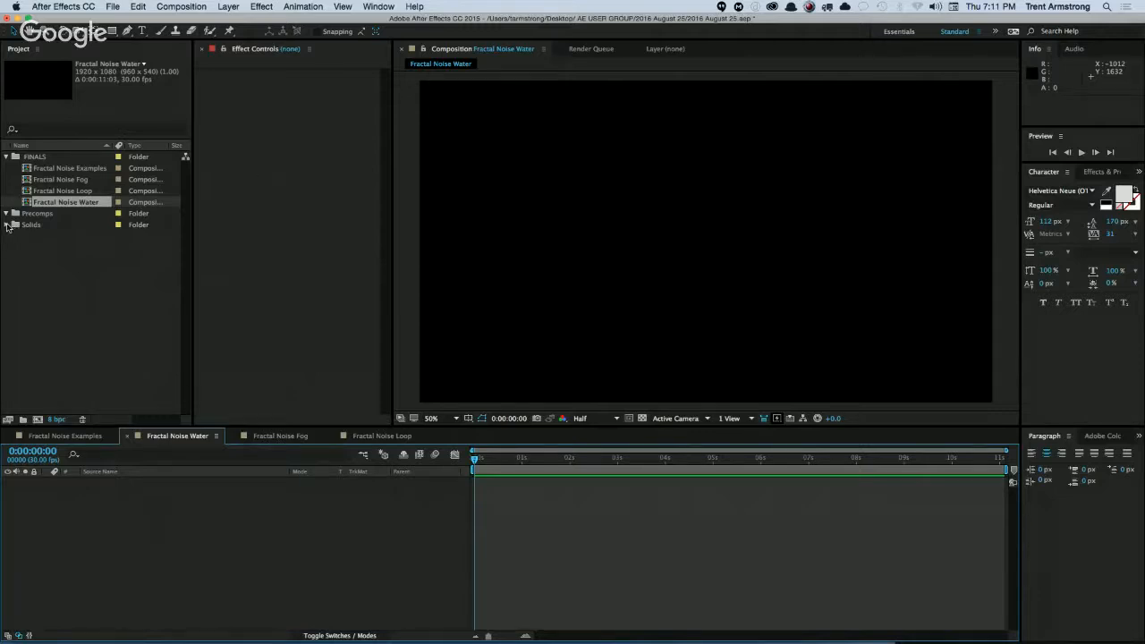
{"action": "left_click", "coordinate": [7, 224]}
{"action": "left_click_drag", "start_coordinate": [50, 236], "coordinate": [134, 490]}
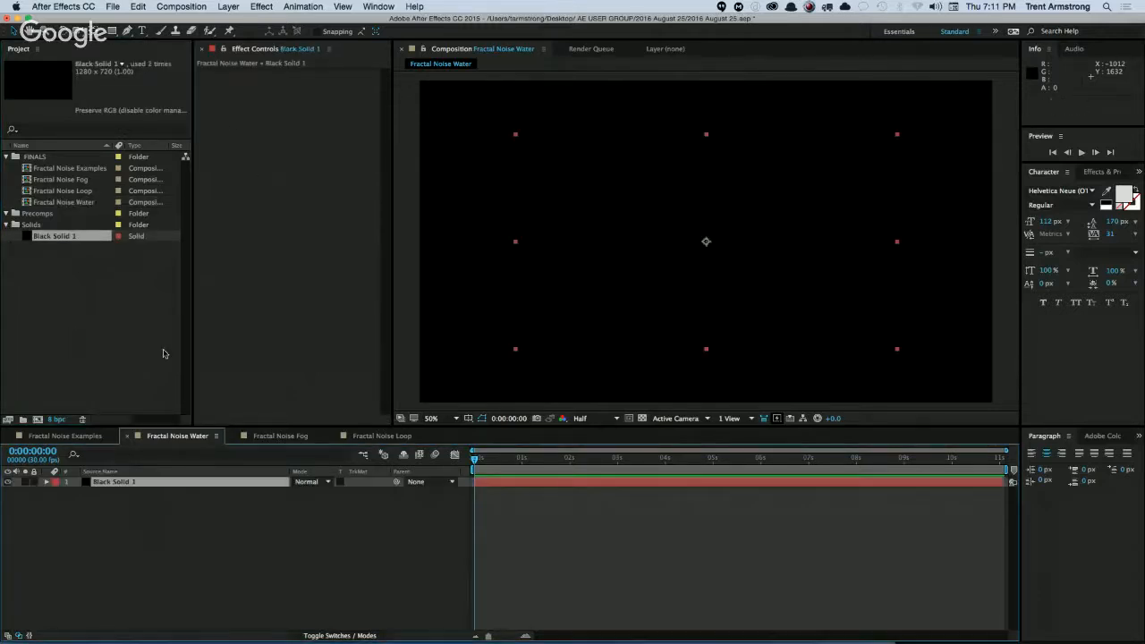
{"action": "left_click", "coordinate": [262, 7]}
{"action": "left_click", "coordinate": [265, 34]}
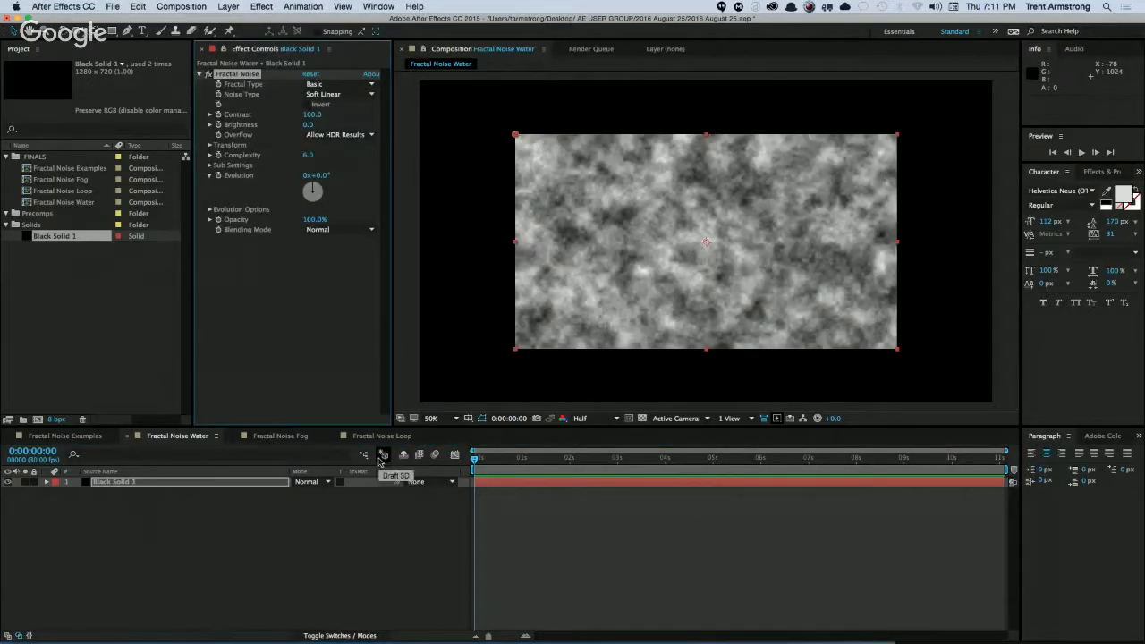
{"action": "left_click", "coordinate": [211, 525]}
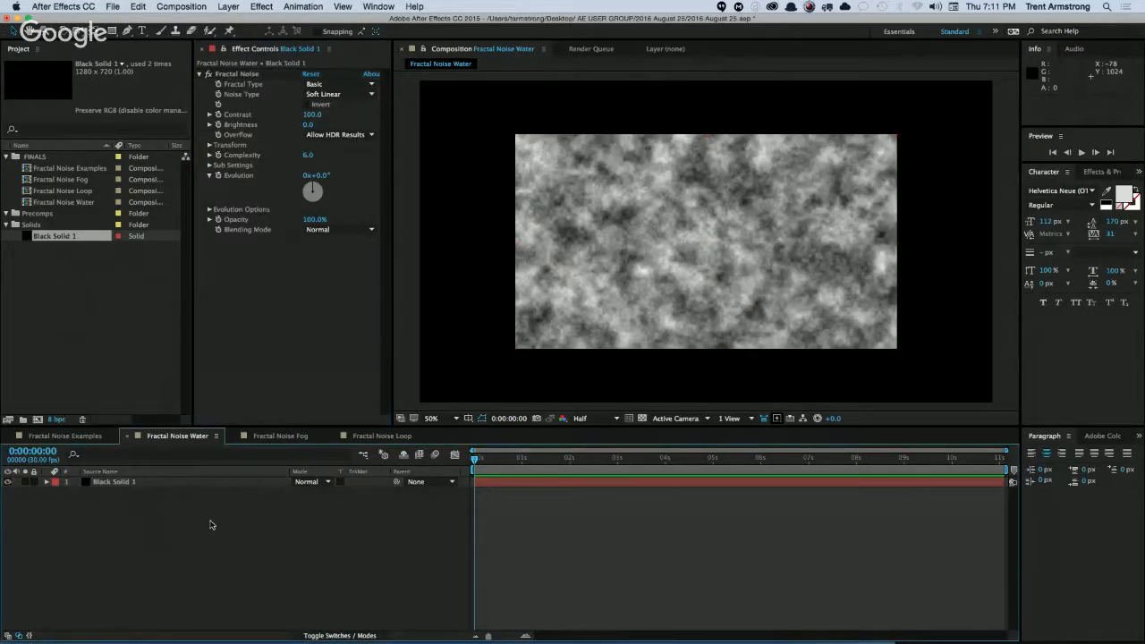
{"action": "key", "text": "super+k"}
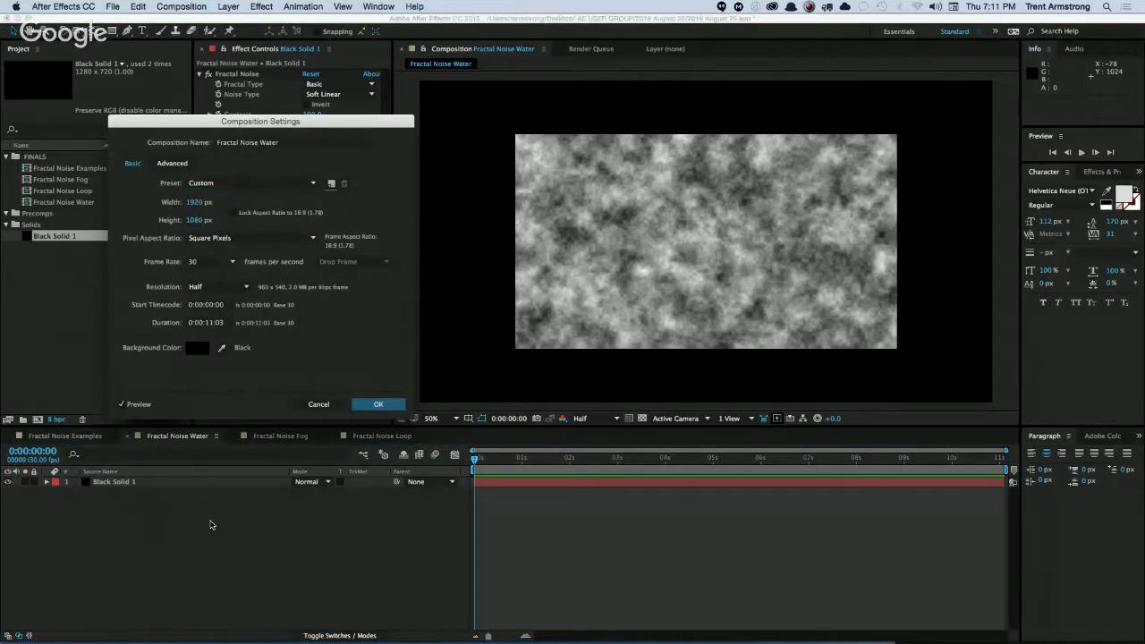
{"action": "key", "text": "Tab"}
{"action": "type", "text": "42"}
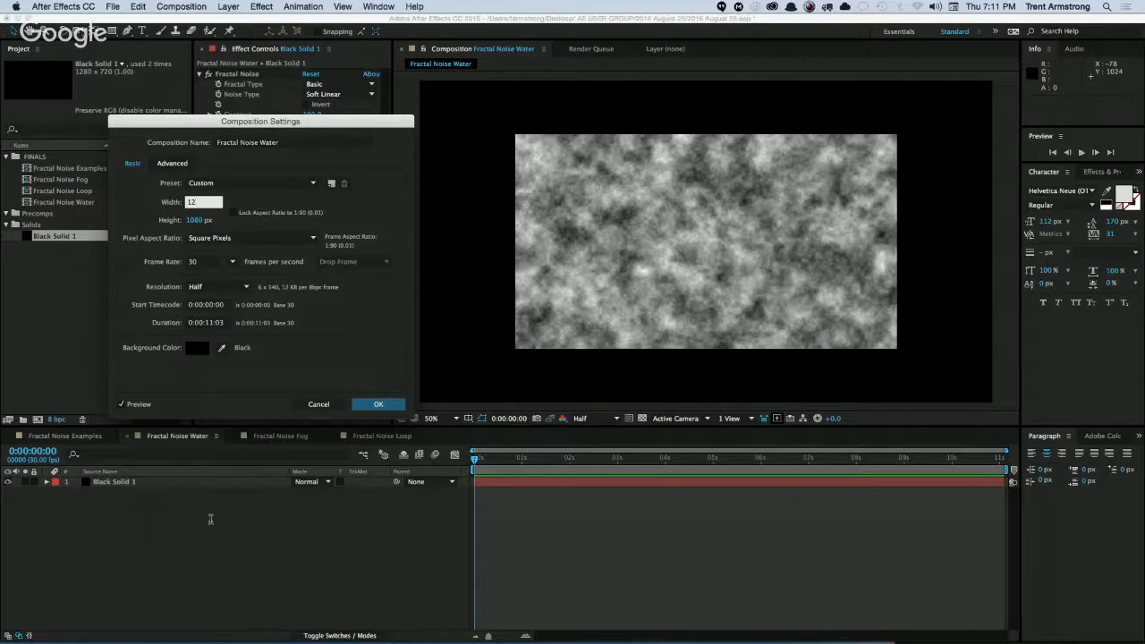
{"action": "key", "text": "Escape"}
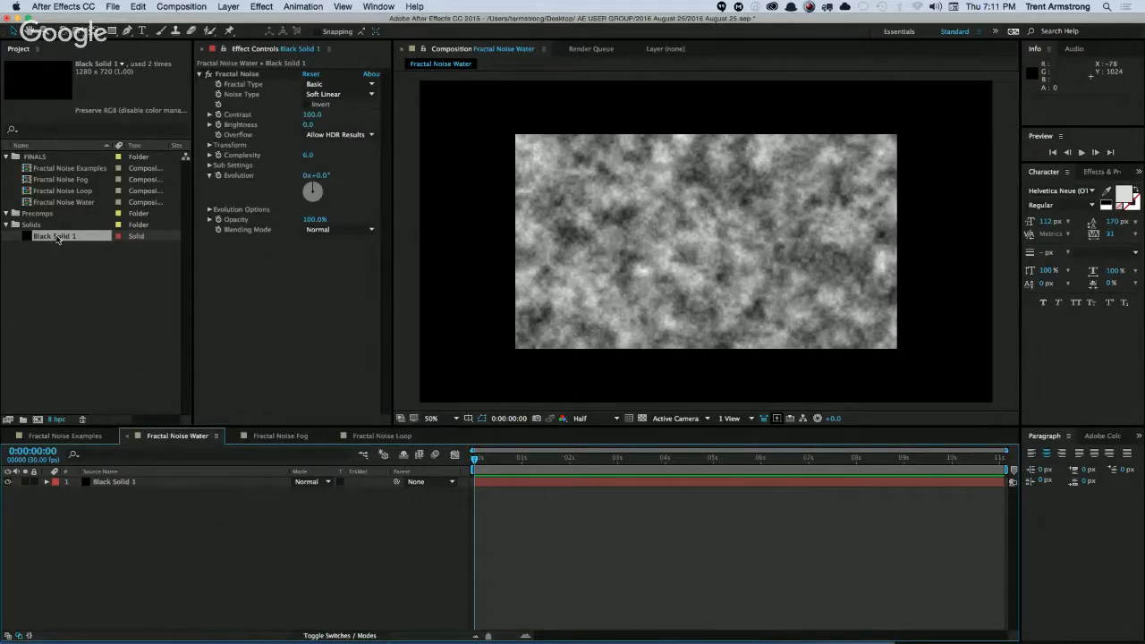
Resize Black Solid 1 in the Fractal Noise Water composition to the full composition size of 1920 x 1080 px.
{"action": "left_click", "coordinate": [121, 484]}
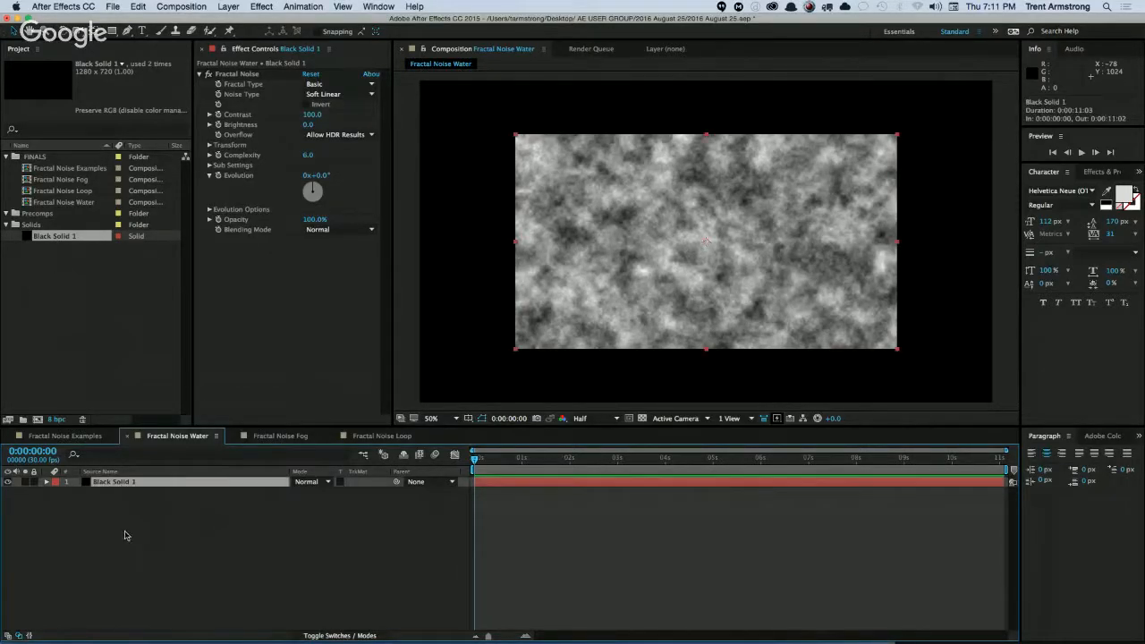
{"action": "key", "text": "super+shift+y"}
{"action": "left_click", "coordinate": [590, 388]}
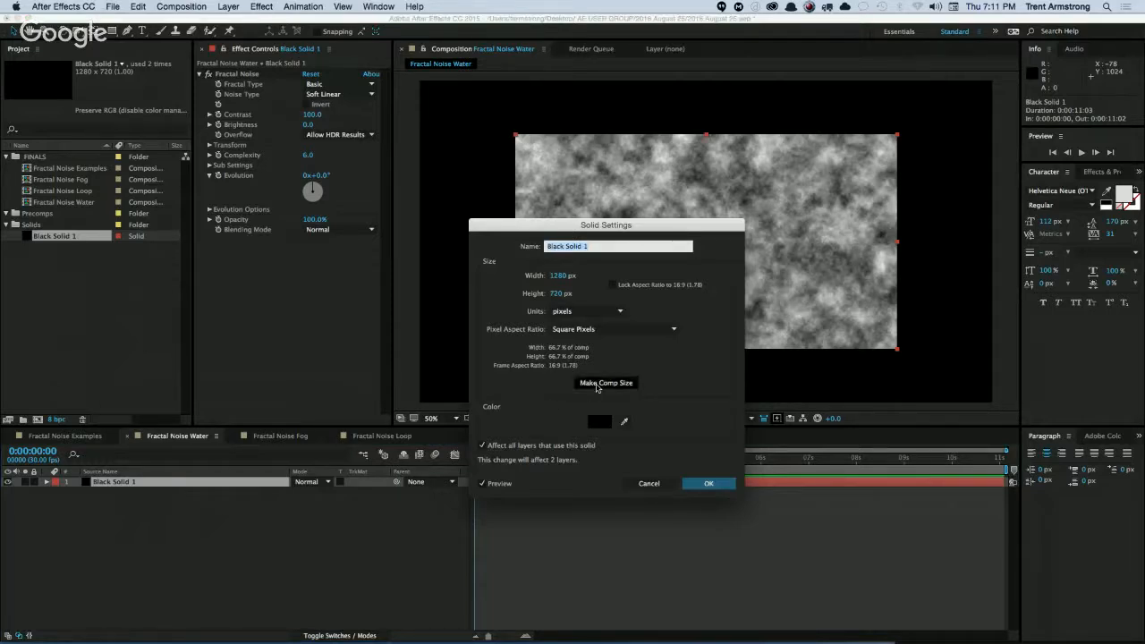
{"action": "key", "text": "Return"}
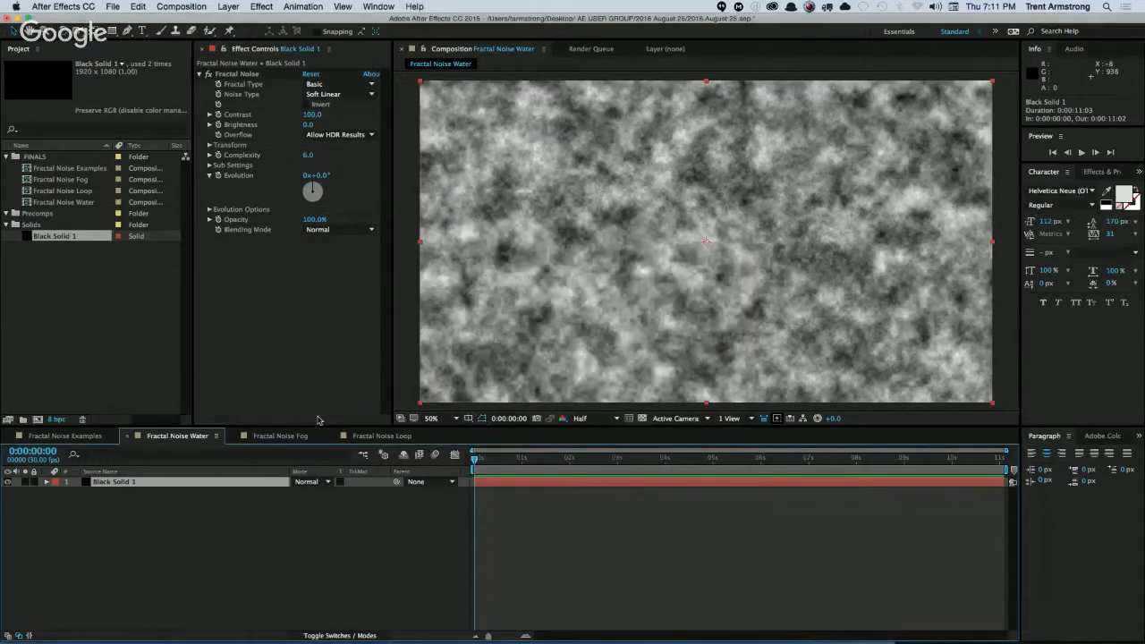
{"action": "left_click", "coordinate": [277, 538]}
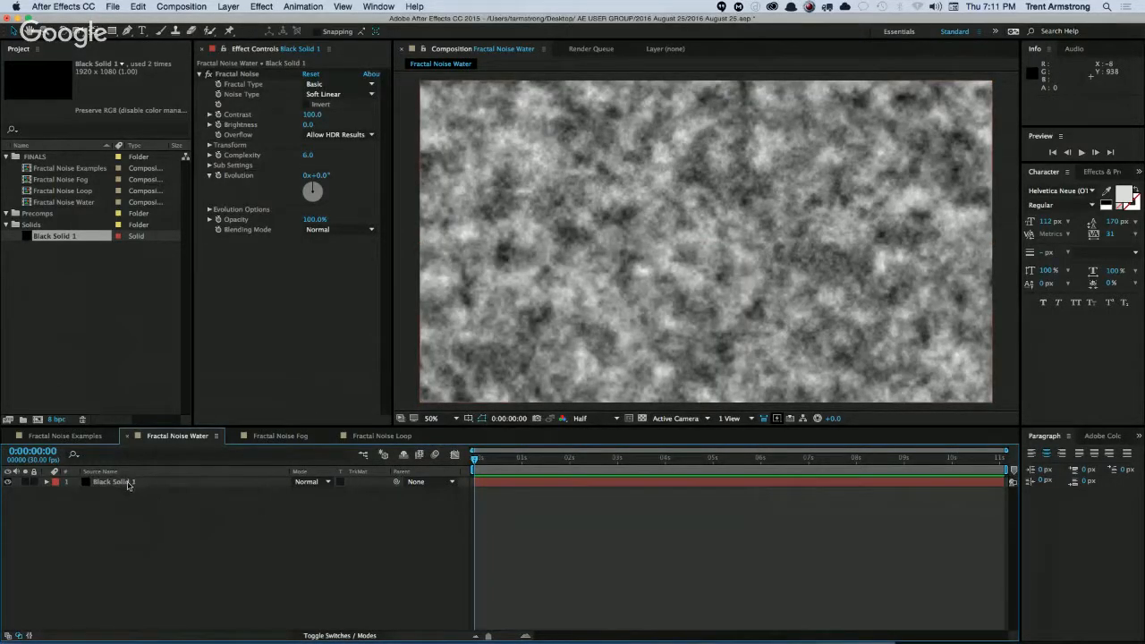
{"action": "left_click", "coordinate": [129, 484]}
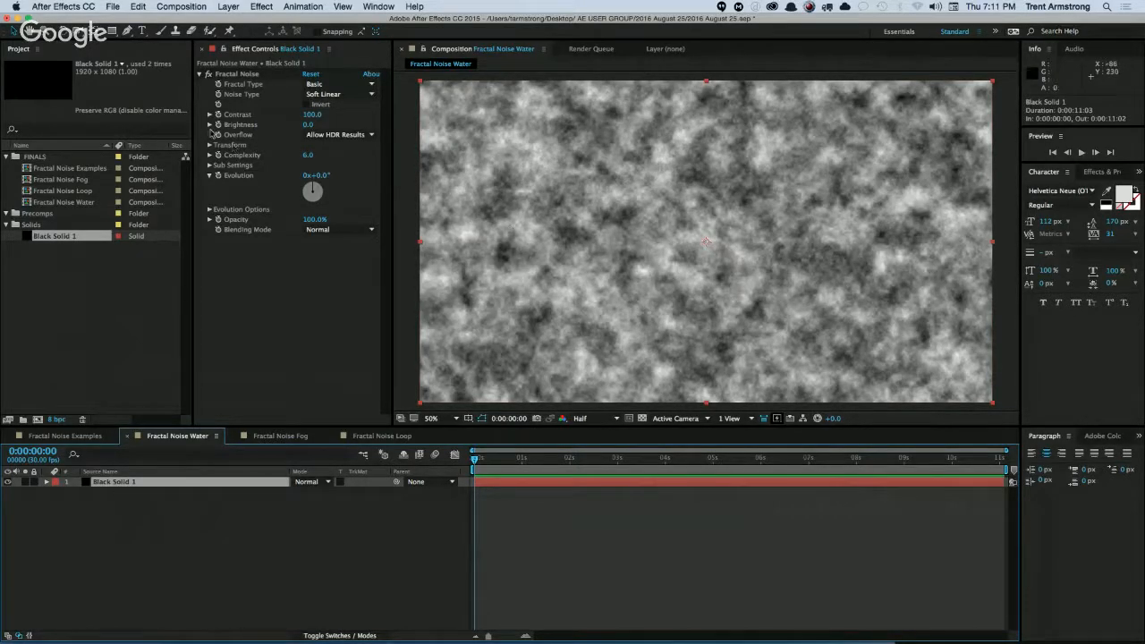
Turn off Fractal Noise's uniform scaling, set Scale Width to 4750 and Scale Height to 410, and set Evolution to 1x+26°.
{"action": "left_click", "coordinate": [209, 145]}
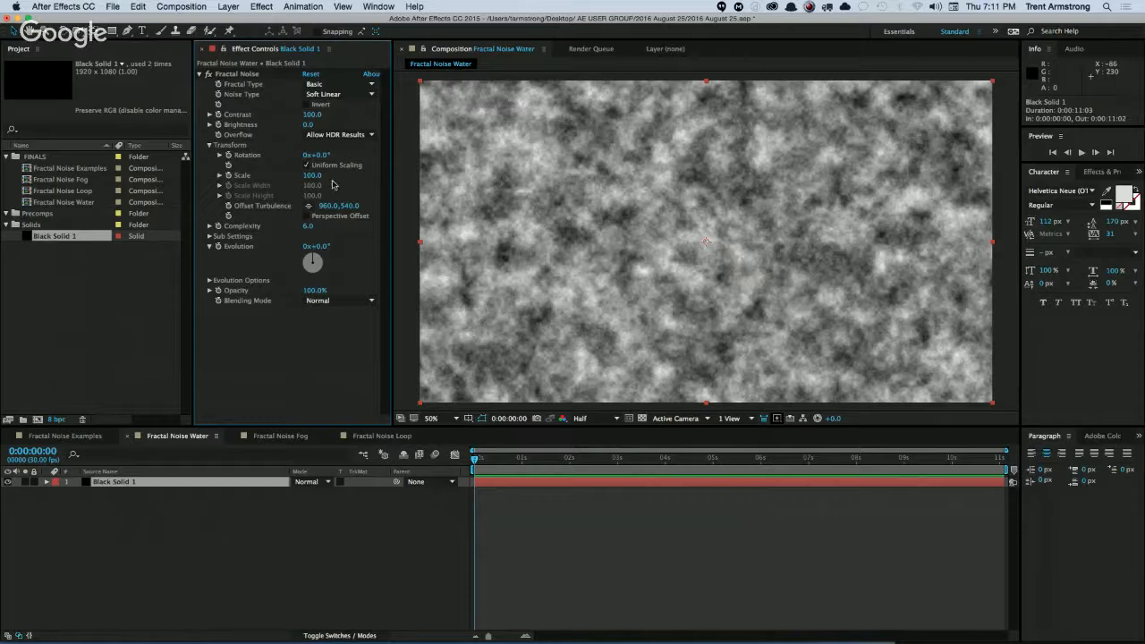
{"action": "left_click", "coordinate": [307, 165]}
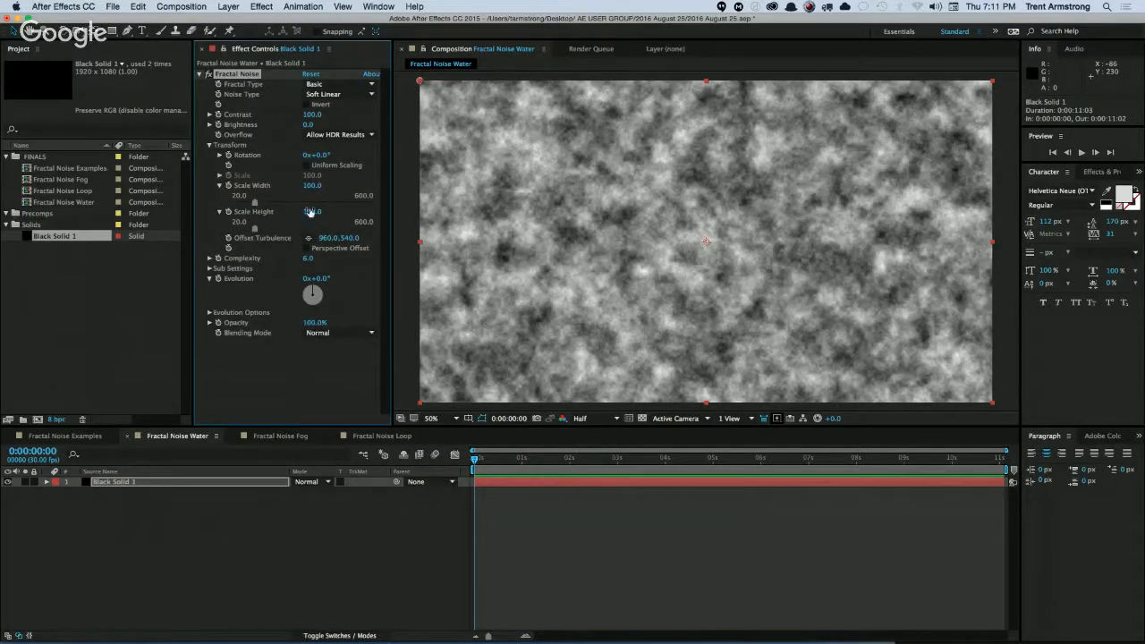
{"action": "left_click_drag", "start_coordinate": [312, 185], "coordinate": [635, 170]}
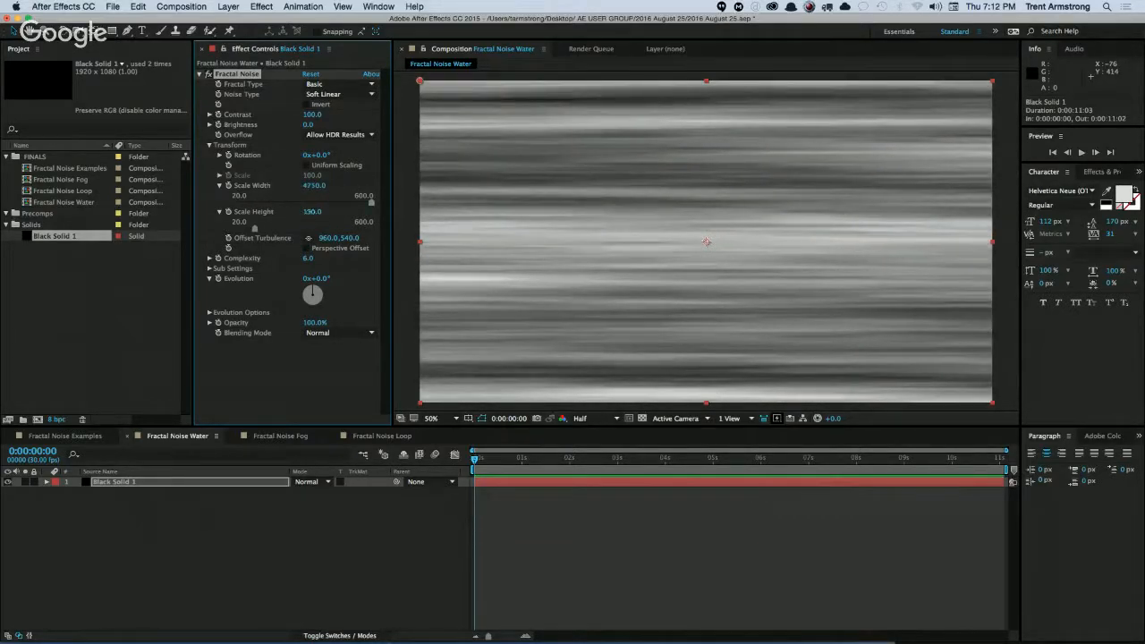
{"action": "left_click_drag", "start_coordinate": [312, 212], "coordinate": [325, 218]}
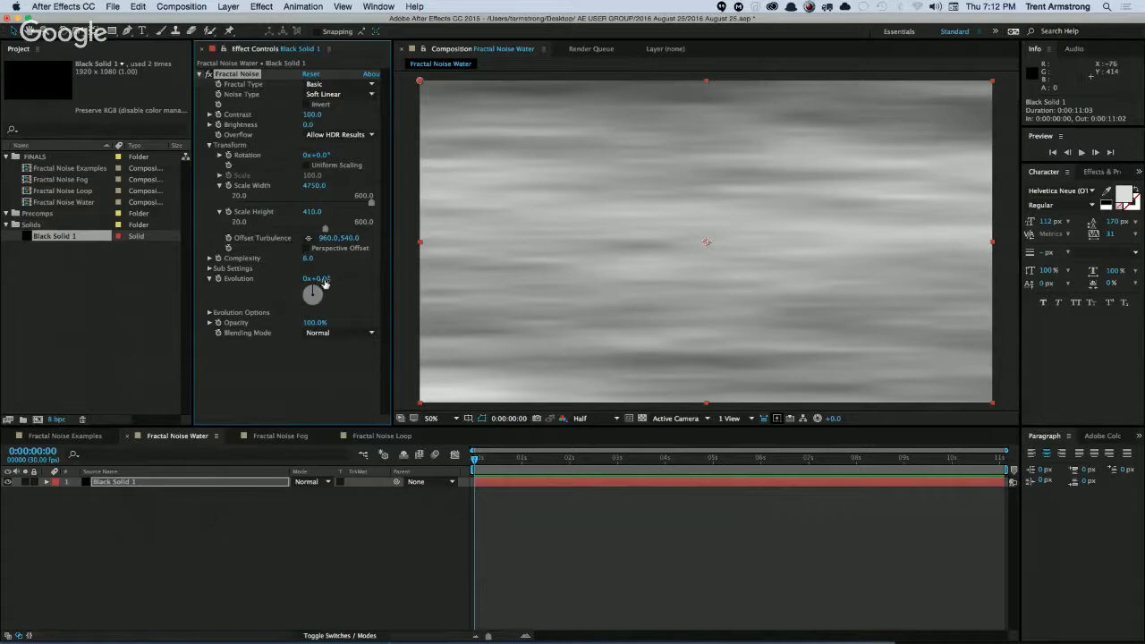
{"action": "mouse_move", "coordinate": [327, 279]}
{"action": "left_mouse_down"}
{"action": "mouse_move", "coordinate": [395, 274]}
{"action": "mouse_move", "coordinate": [344, 285]}
{"action": "left_mouse_up"}
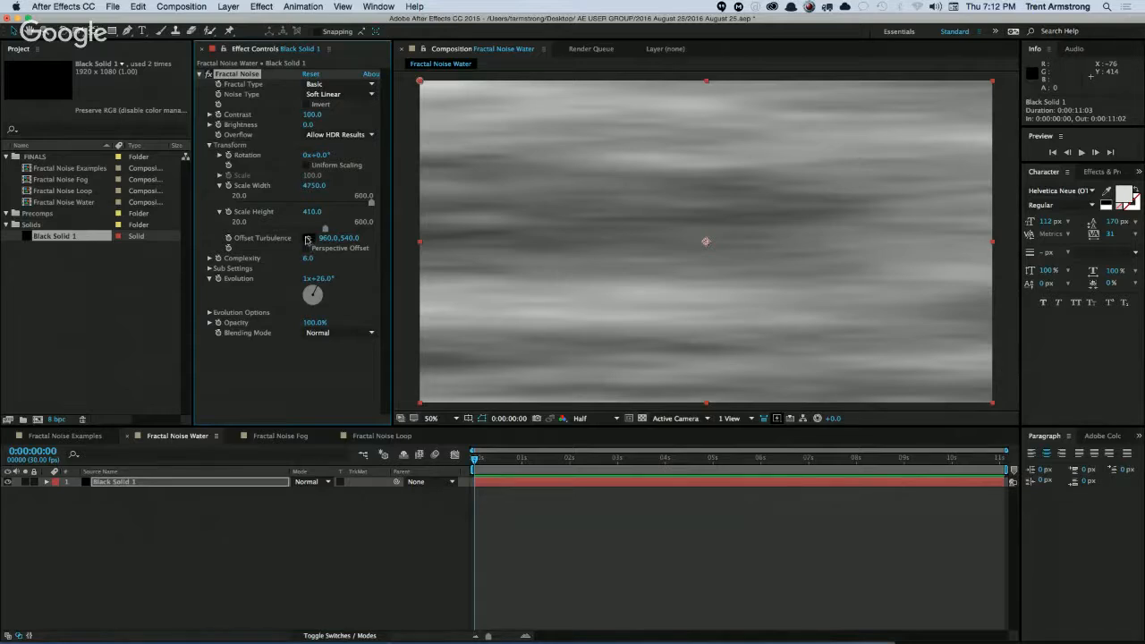
Apply the Colorama effect to Black Solid 1 and set its output cycle to the Carribean preset palette.
{"action": "left_click", "coordinate": [262, 7]}
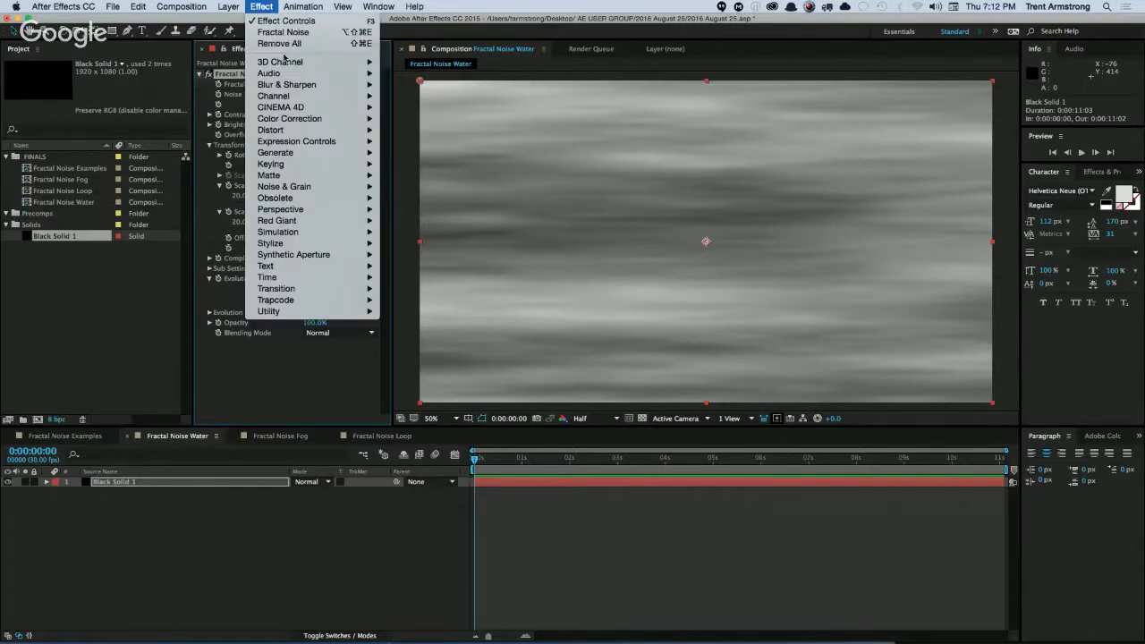
{"action": "mouse_move", "coordinate": [291, 118]}
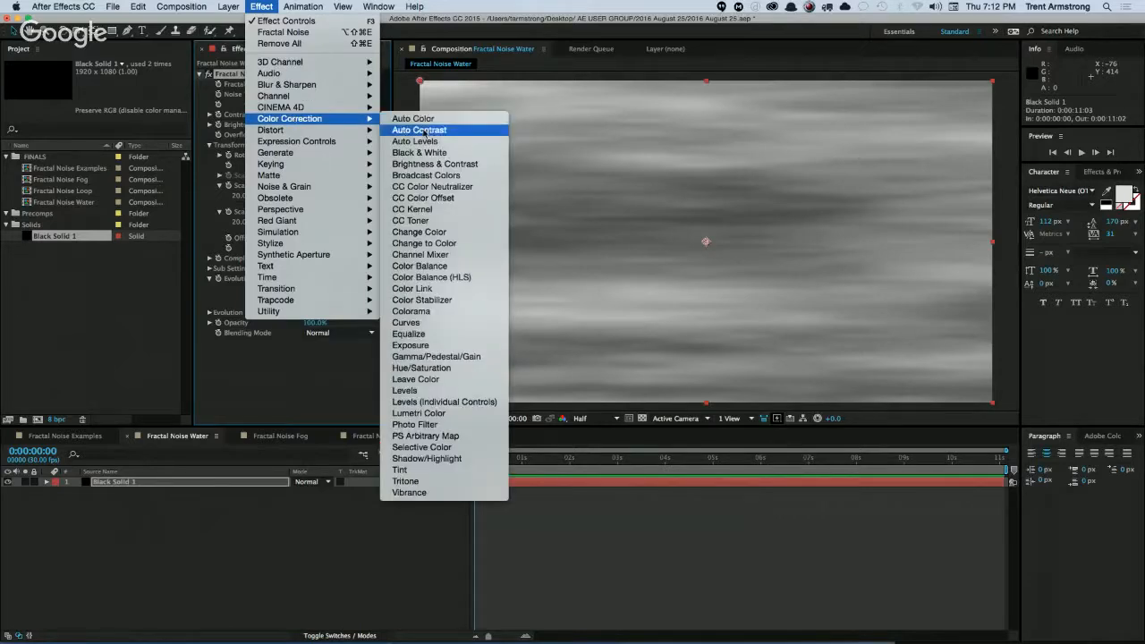
{"action": "left_click", "coordinate": [433, 311]}
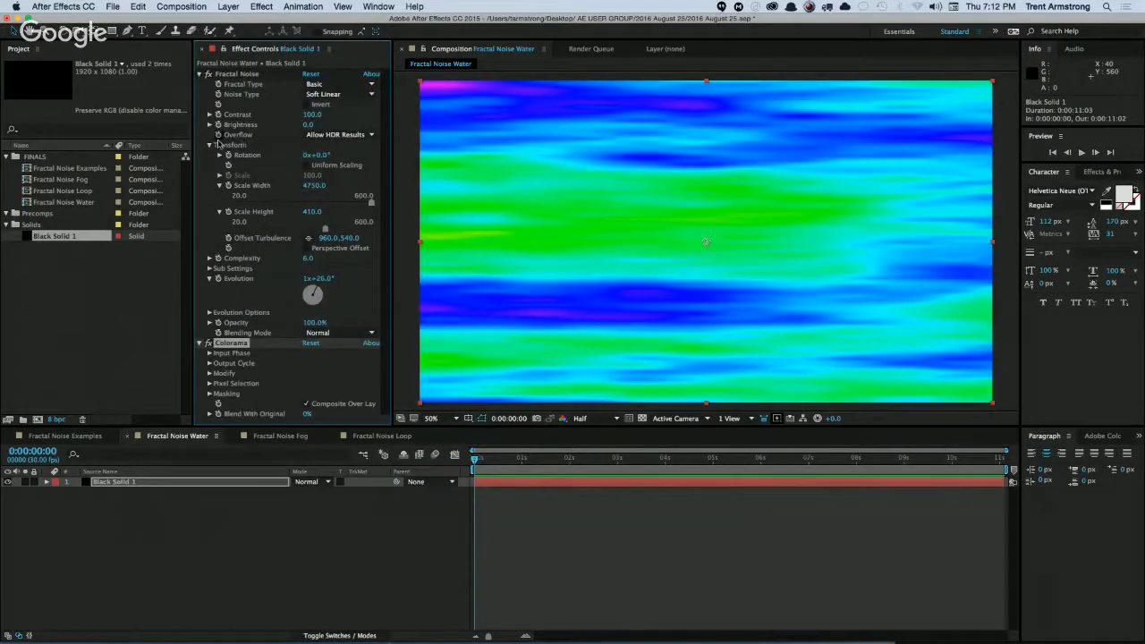
{"action": "left_click", "coordinate": [209, 363]}
{"action": "scroll", "coordinate": [255, 385], "scroll_direction": "down", "scroll_amount": 3}
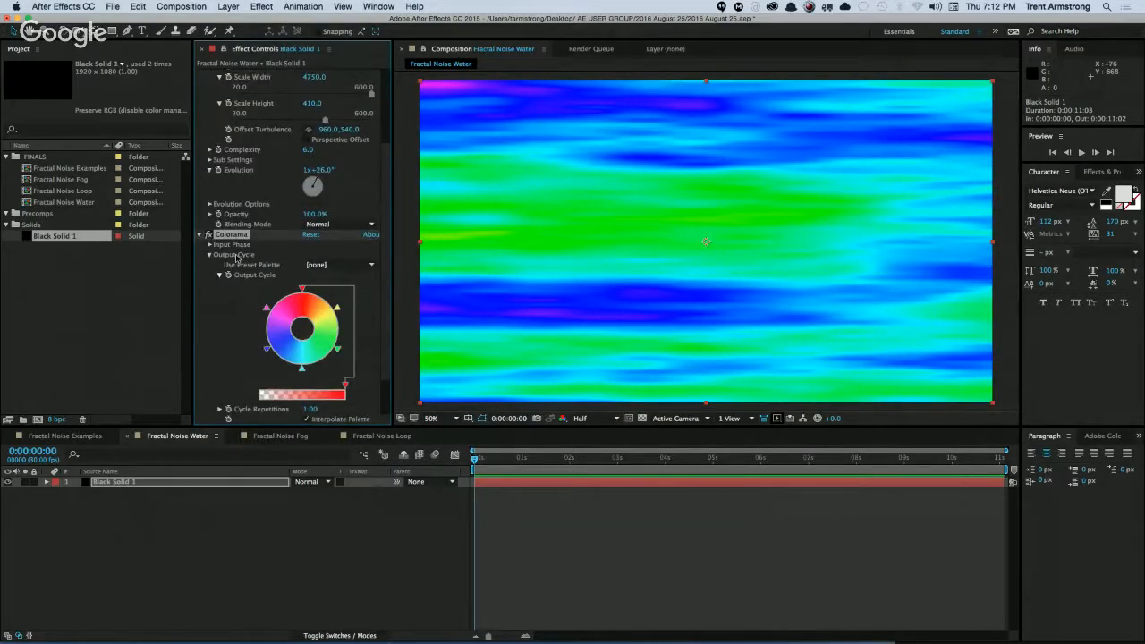
{"action": "left_click", "coordinate": [345, 266]}
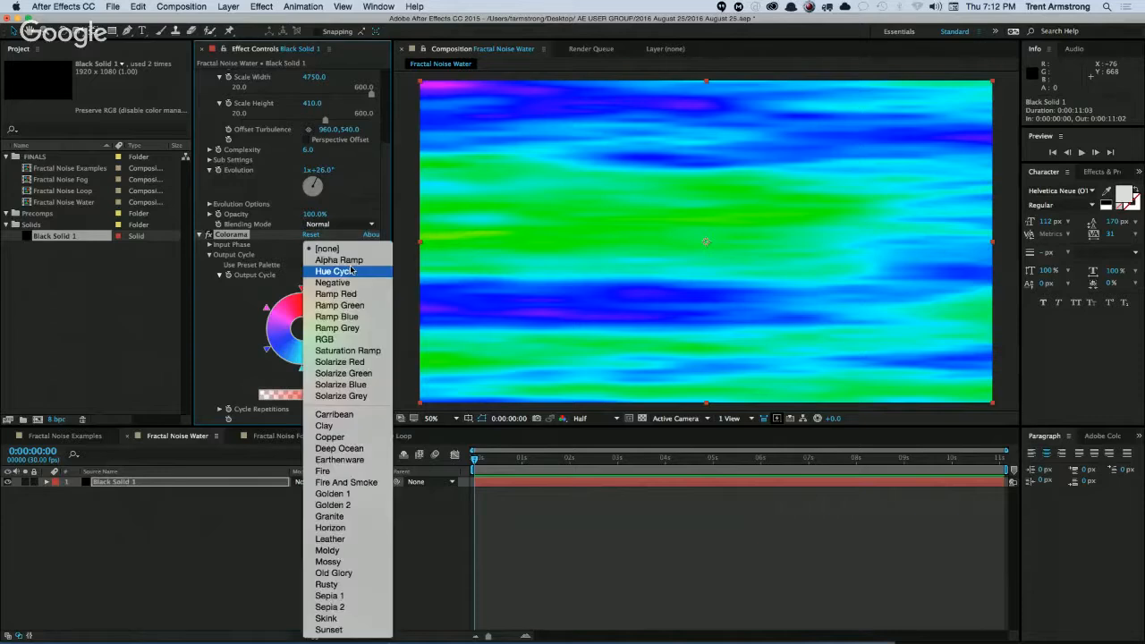
{"action": "left_click", "coordinate": [351, 416]}
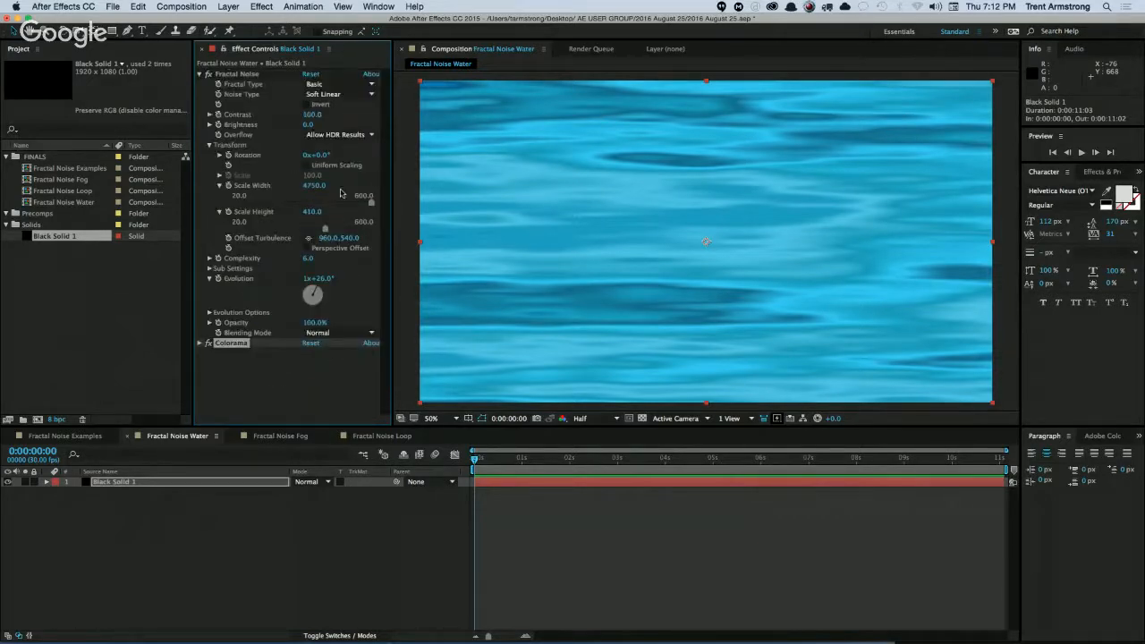
Adjust Fractal Noise's Evolution to 4x+183°, its Scale Width to 4945 and its Scale Height to 301.
{"action": "left_click_drag", "start_coordinate": [327, 278], "coordinate": [414, 284]}
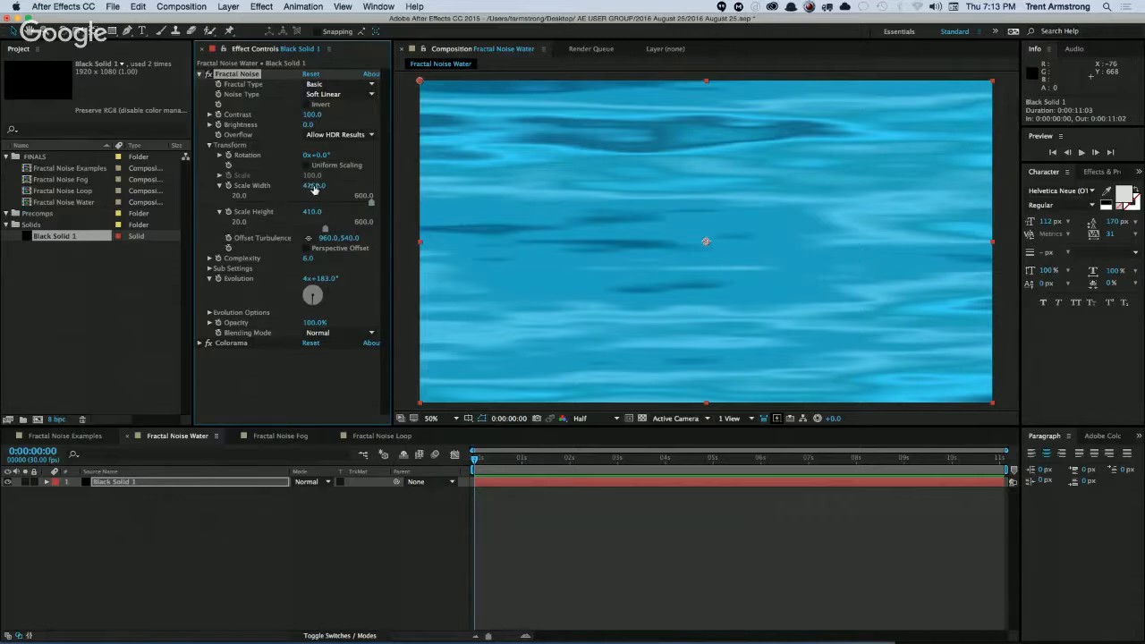
{"action": "mouse_move", "coordinate": [314, 188]}
{"action": "left_mouse_down"}
{"action": "mouse_move", "coordinate": [328, 185]}
{"action": "mouse_move", "coordinate": [303, 222]}
{"action": "left_mouse_up"}
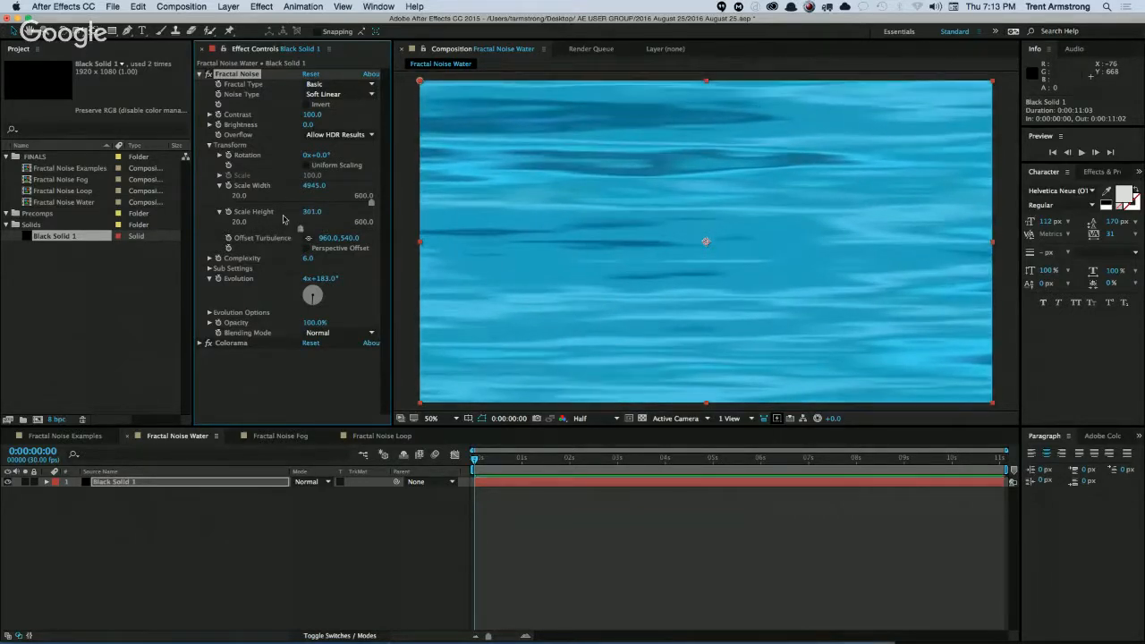
{"action": "left_click", "coordinate": [237, 362]}
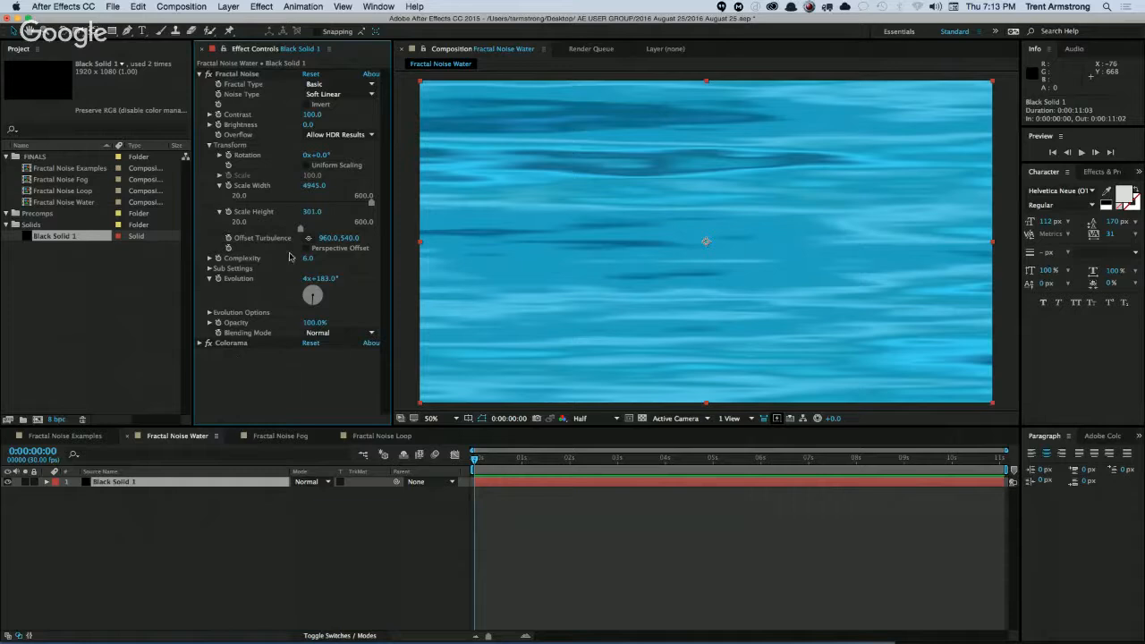
Turn on Cycle Evolution for Fractal Noise and try different whole Evolution revolutions, ending with 3.
{"action": "left_click", "coordinate": [209, 313]}
{"action": "left_click", "coordinate": [306, 322]}
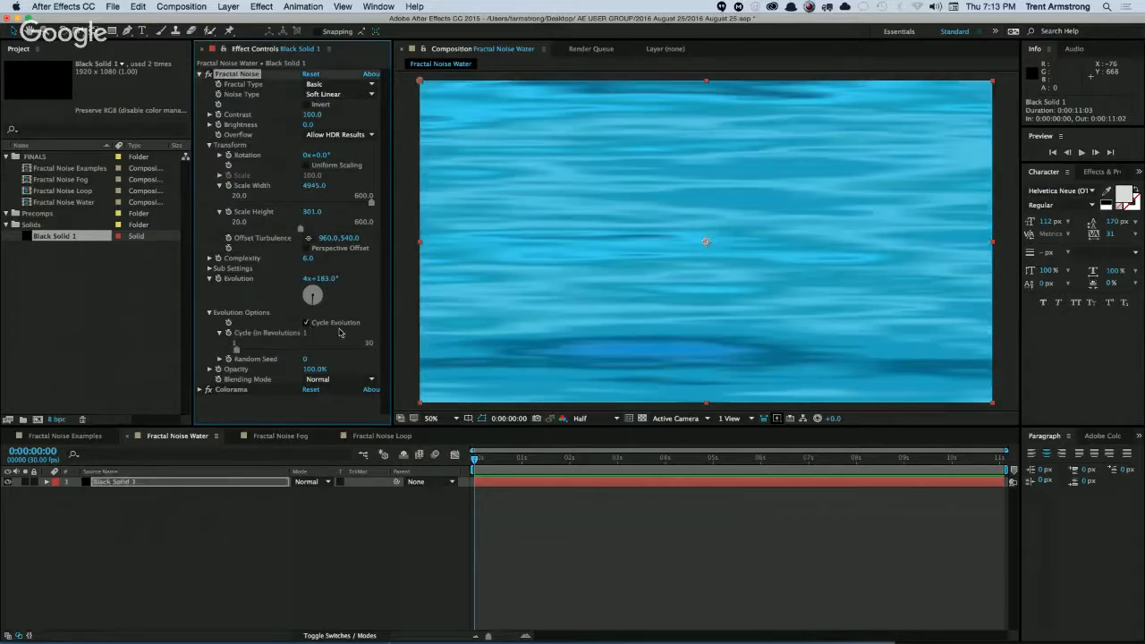
{"action": "left_click", "coordinate": [307, 278]}
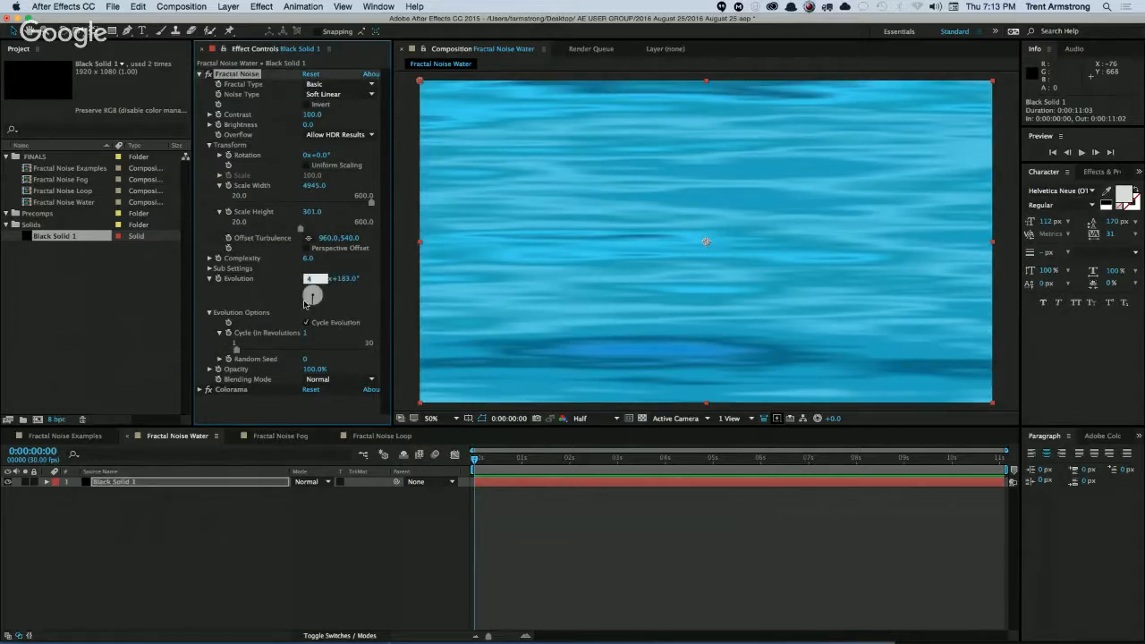
{"action": "key", "text": "Return"}
{"action": "left_click", "coordinate": [307, 278]}
{"action": "key", "text": "Return"}
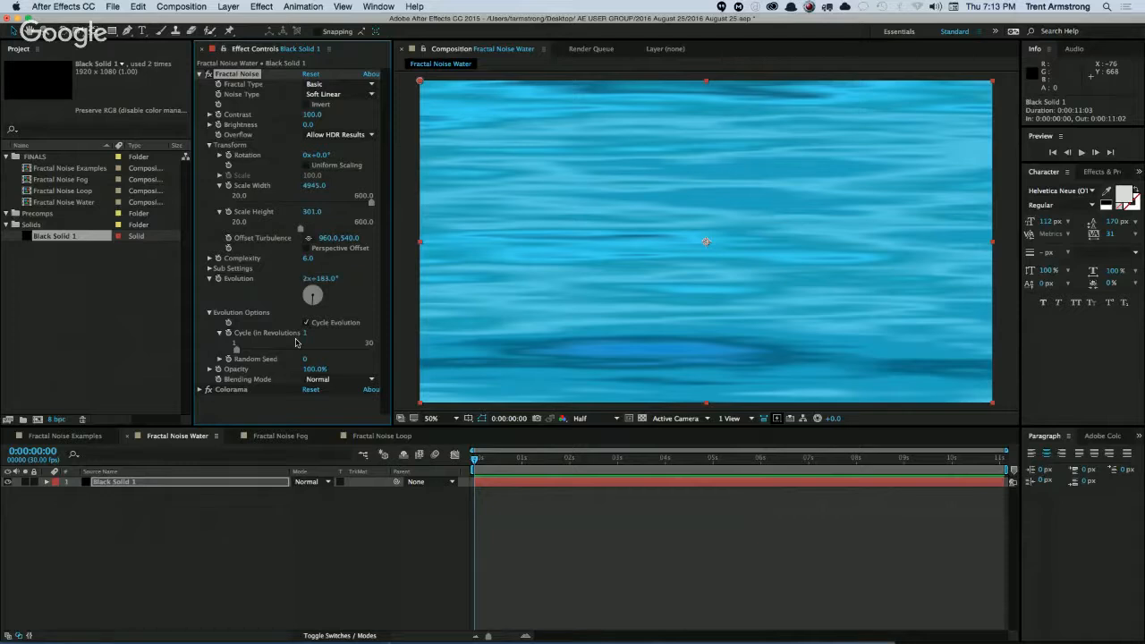
{"action": "left_click", "coordinate": [308, 278]}
{"action": "type", "text": "3"}
{"action": "key", "text": "Return"}
Set Evolution to 0x+0.0° and scrub its value to preview how the noise cycles over one revolution.
{"action": "left_click", "coordinate": [309, 278]}
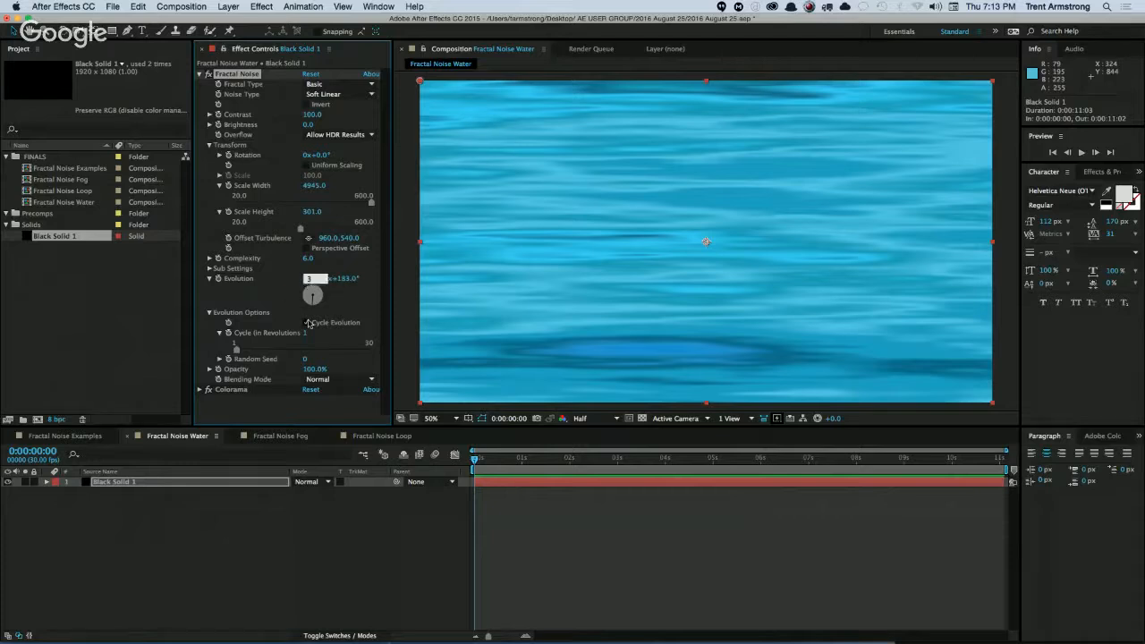
{"action": "type", "text": "0"}
{"action": "key", "text": "Return"}
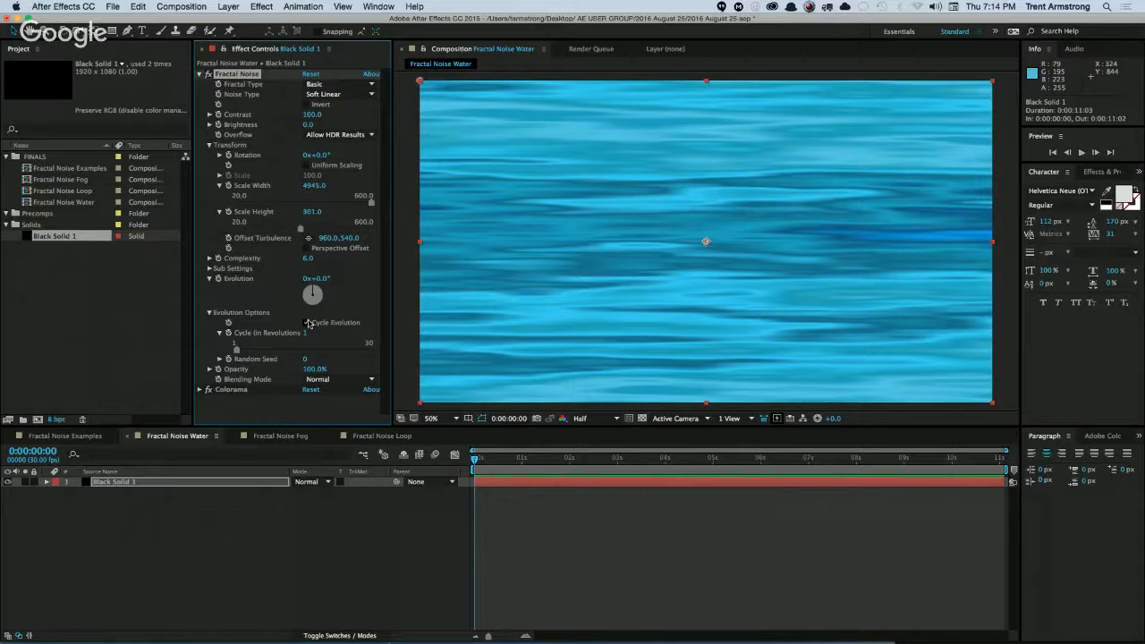
{"action": "left_click", "coordinate": [307, 323]}
{"action": "mouse_move", "coordinate": [319, 279]}
{"action": "left_mouse_down"}
{"action": "mouse_move", "coordinate": [695, 262]}
{"action": "mouse_move", "coordinate": [1016, 278]}
{"action": "mouse_move", "coordinate": [297, 287]}
{"action": "left_mouse_up"}
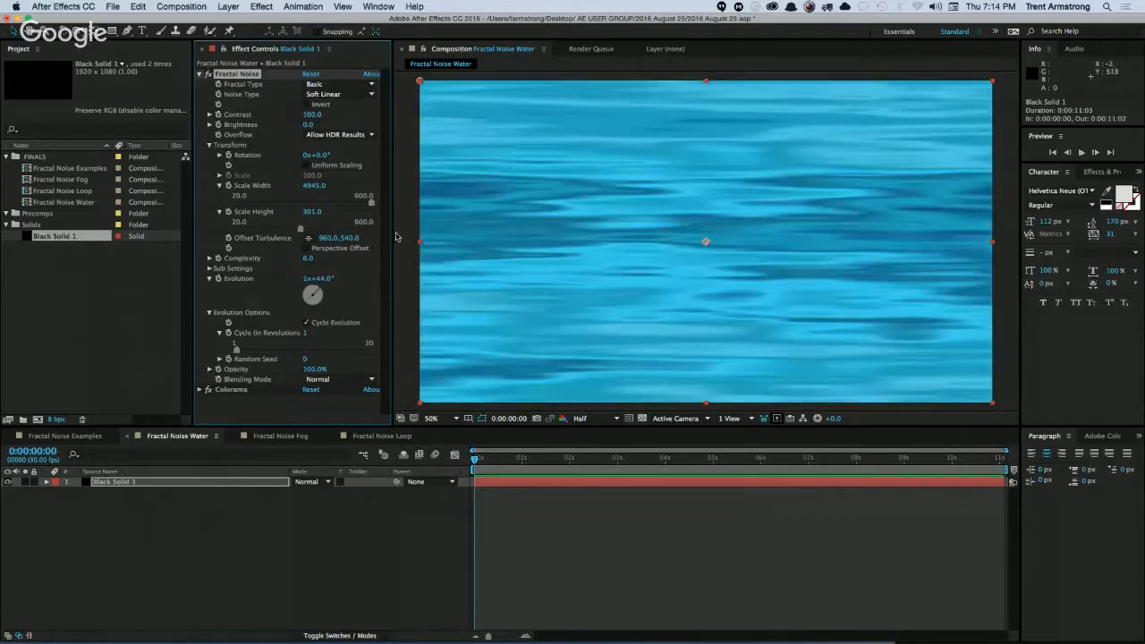
Return Evolution to 0x+0.0° and set Cycle (in Revolutions) to 4.
{"action": "left_click", "coordinate": [306, 279]}
{"action": "type", "text": "0"}
{"action": "key", "text": "Tab"}
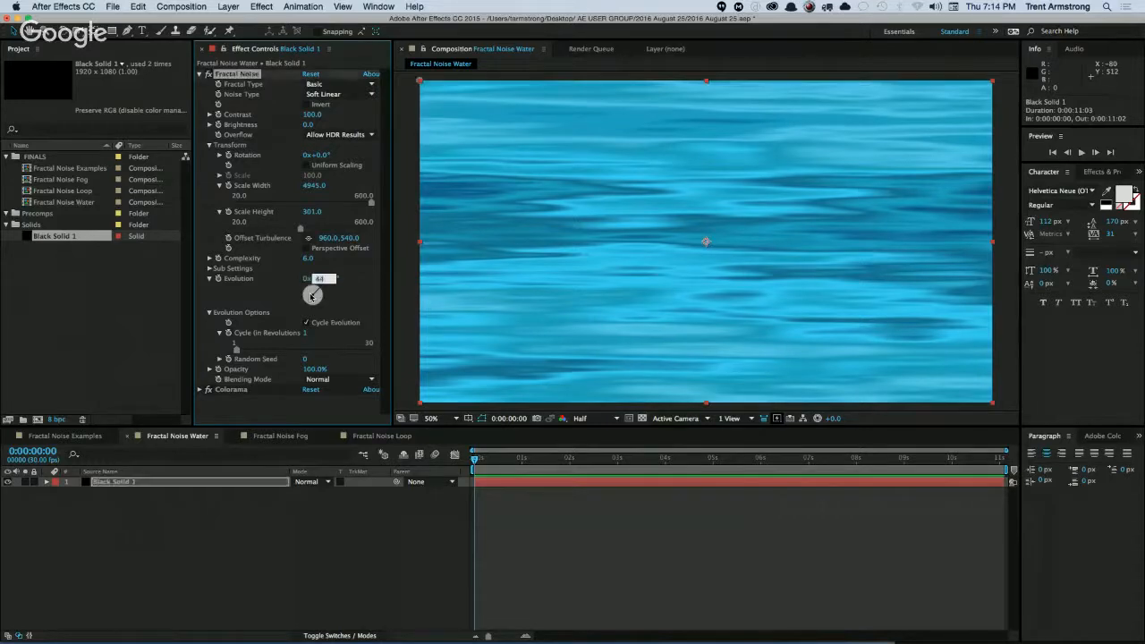
{"action": "type", "text": "0"}
{"action": "key", "text": "Return"}
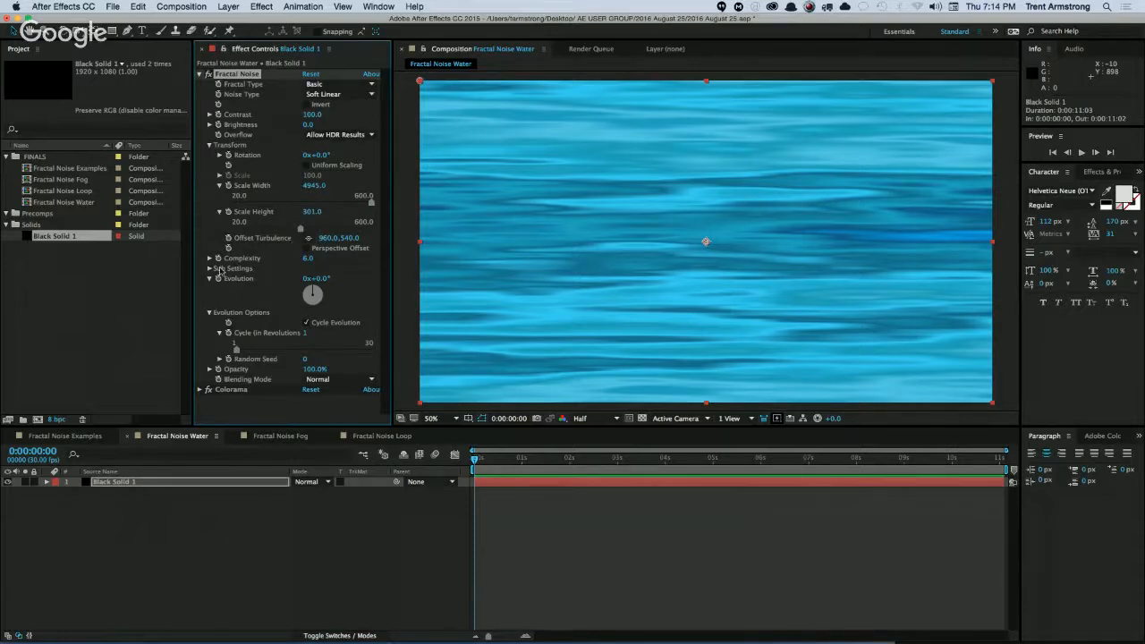
{"action": "left_click", "coordinate": [306, 333]}
{"action": "key", "text": "Return"}
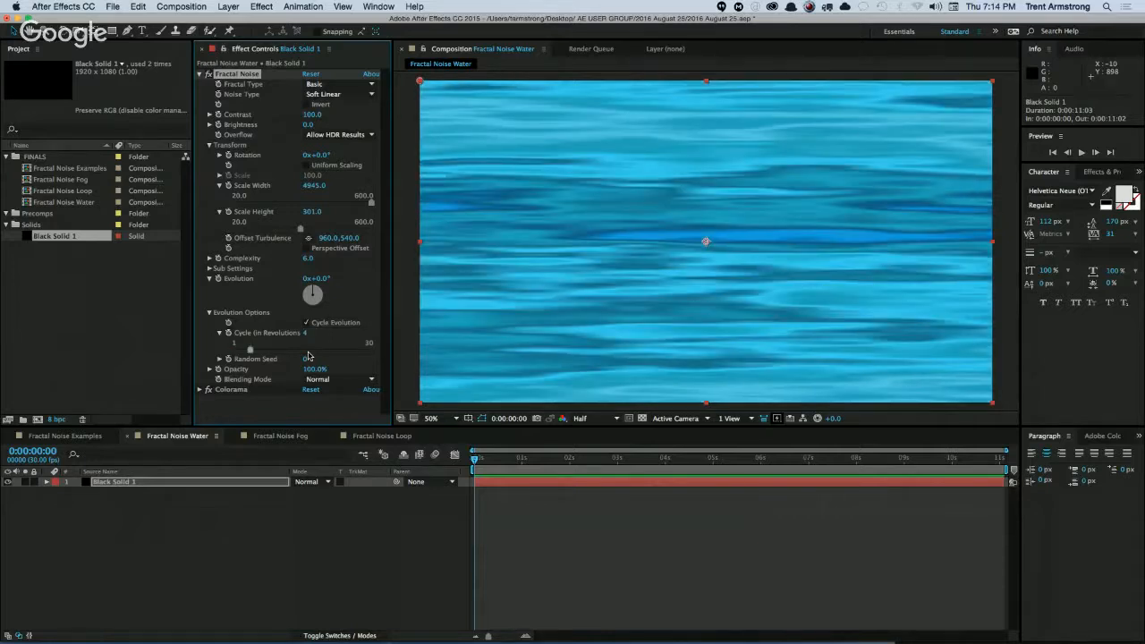
Add an expression to Fractal Noise's Evolution and show only that expression property, with a taller expression area, in the layer's timeline.
{"action": "left_click", "coordinate": [218, 279], "text": "alt"}
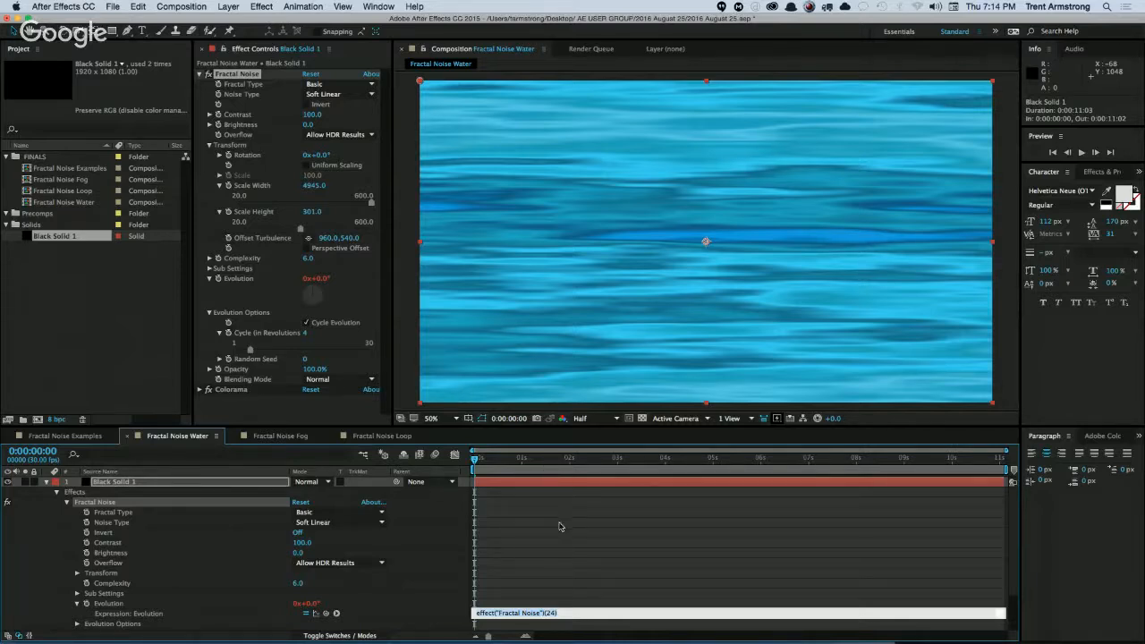
{"action": "left_click", "coordinate": [103, 506]}
{"action": "left_click", "coordinate": [103, 508]}
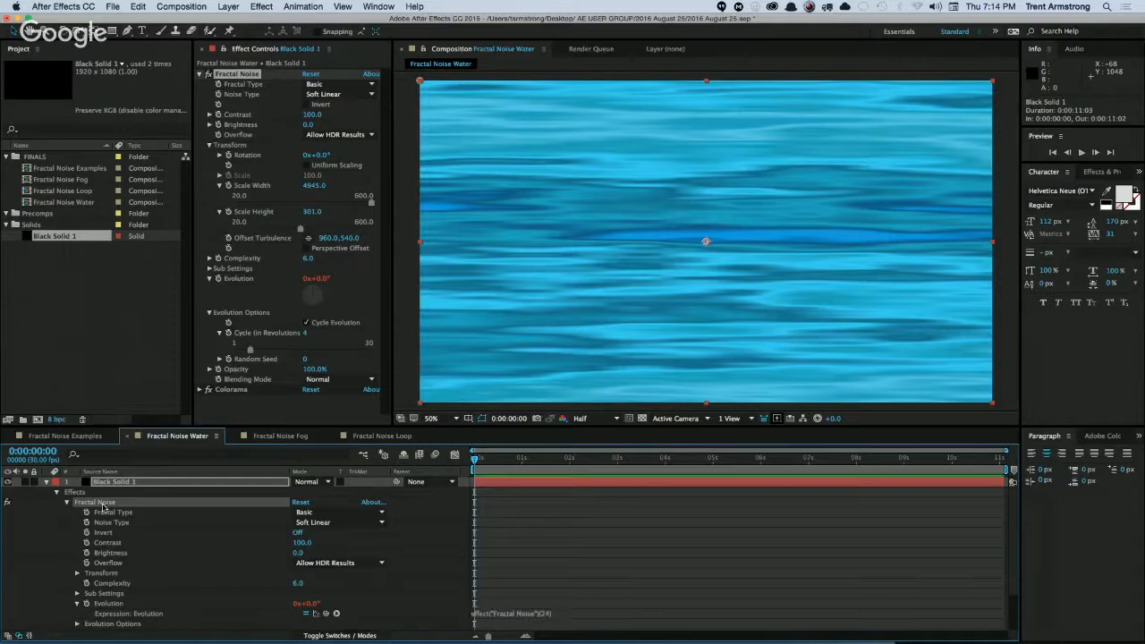
{"action": "key", "text": "e"}
{"action": "key", "text": "e"}
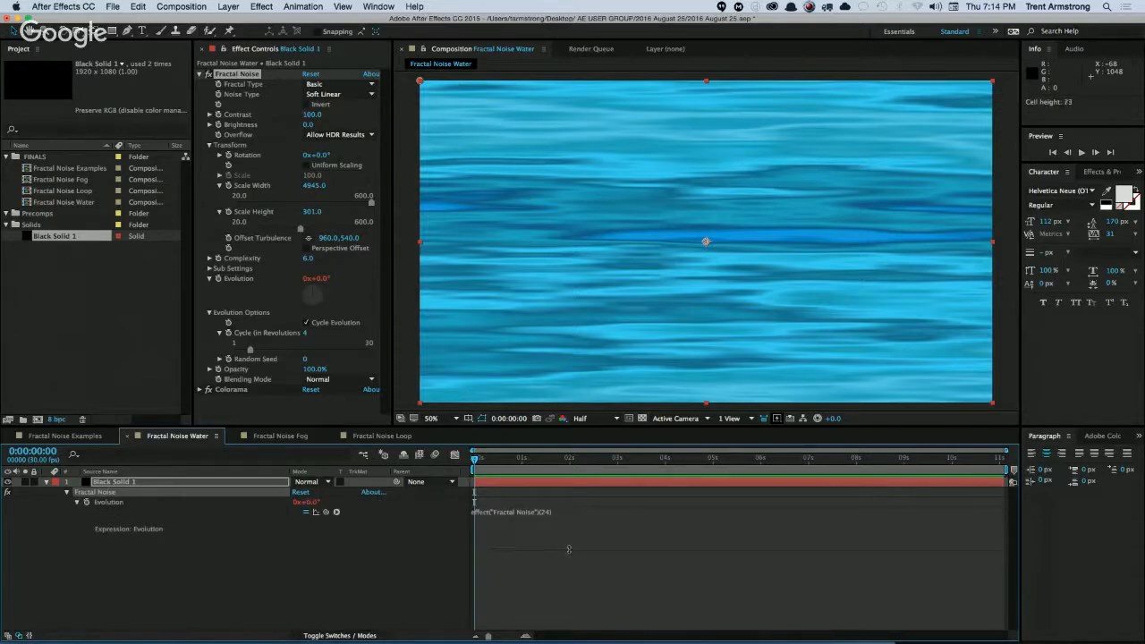
Start the Evolution expression with revs = effect("Fractal Noise")("Cycle (in Revolutions)") * 360; linking to the cycle property.
{"action": "left_click", "coordinate": [587, 520]}
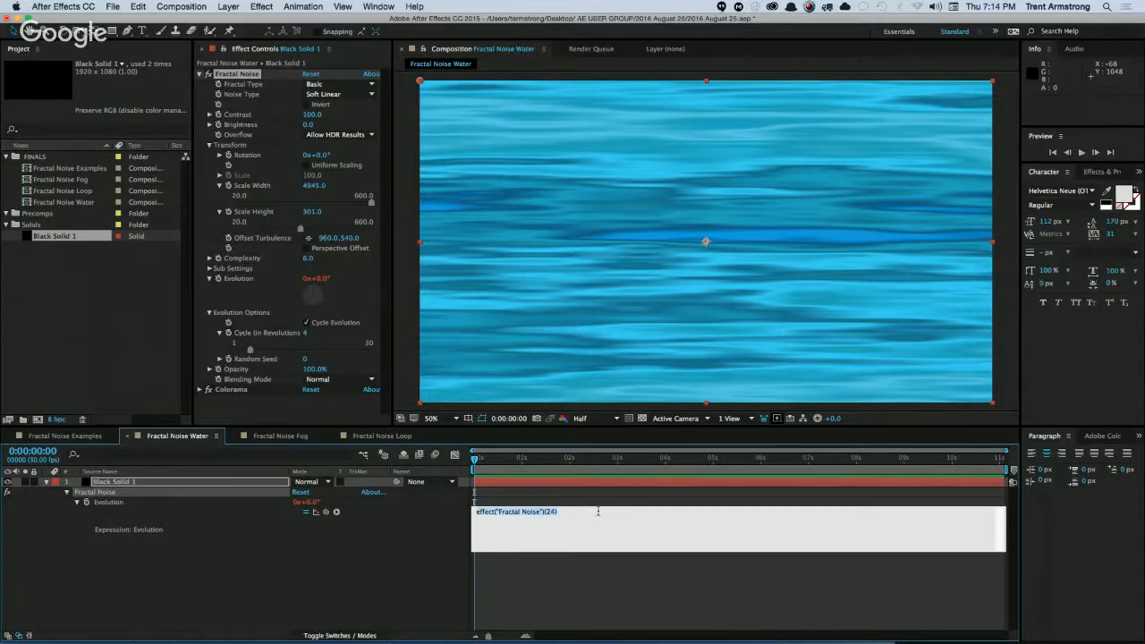
{"action": "type", "text": "revs ="}
{"action": "left_click_drag", "start_coordinate": [326, 512], "coordinate": [274, 335]}
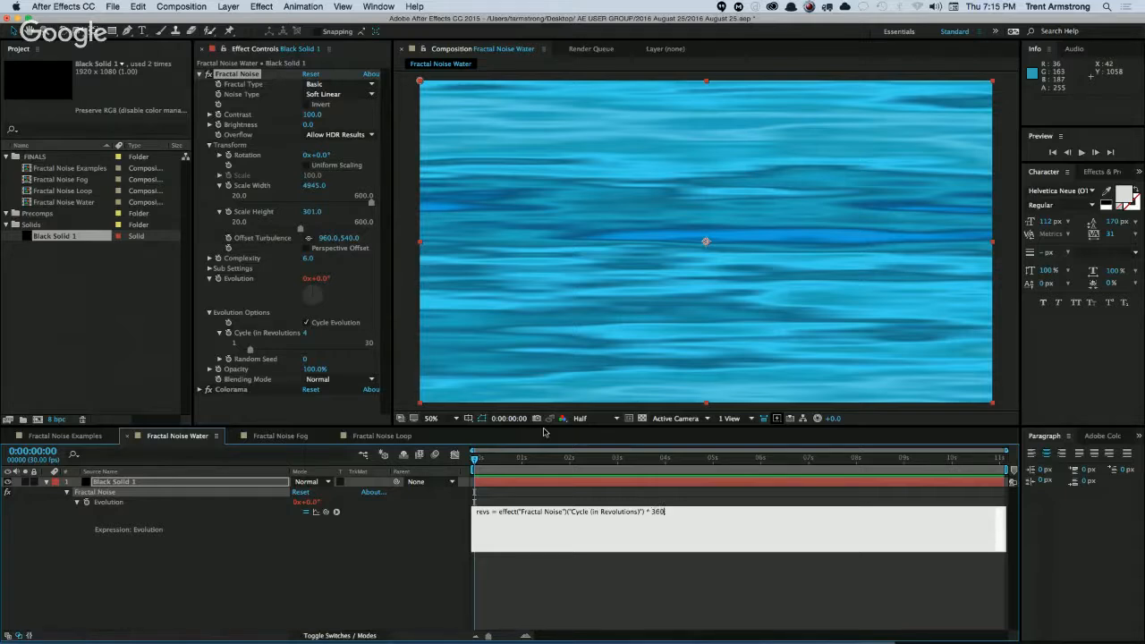
{"action": "key", "text": "Return"}
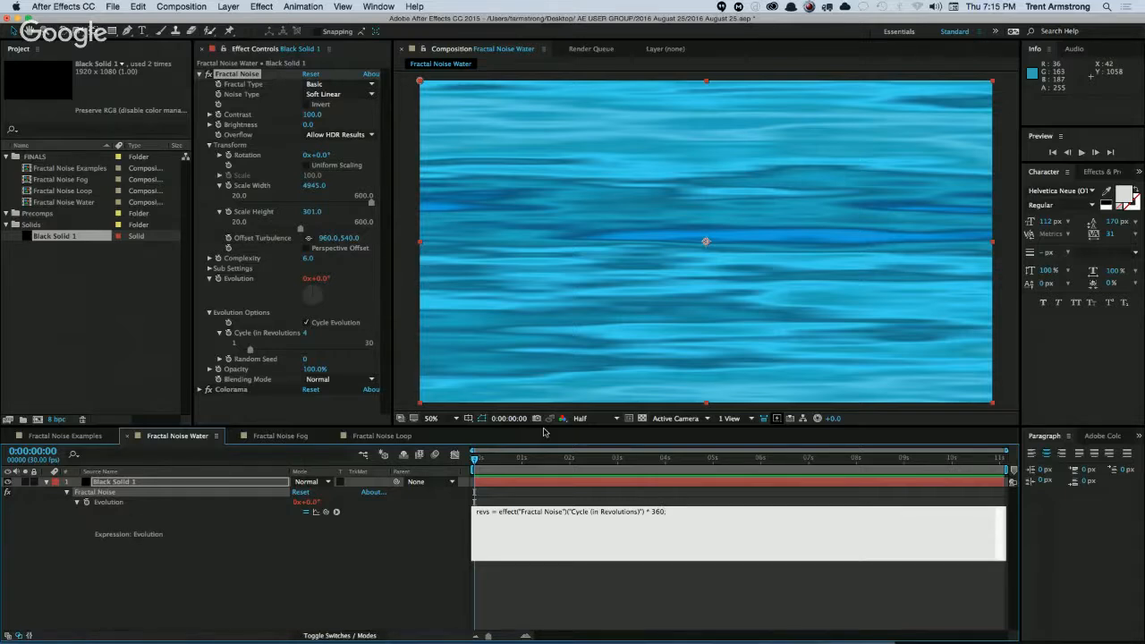
Complete the Evolution expression with (revs / thisComp.duration) * time and scrub the timeline to 0:00:11:02 to preview the loop.
{"action": "type", "text": "(revs"}
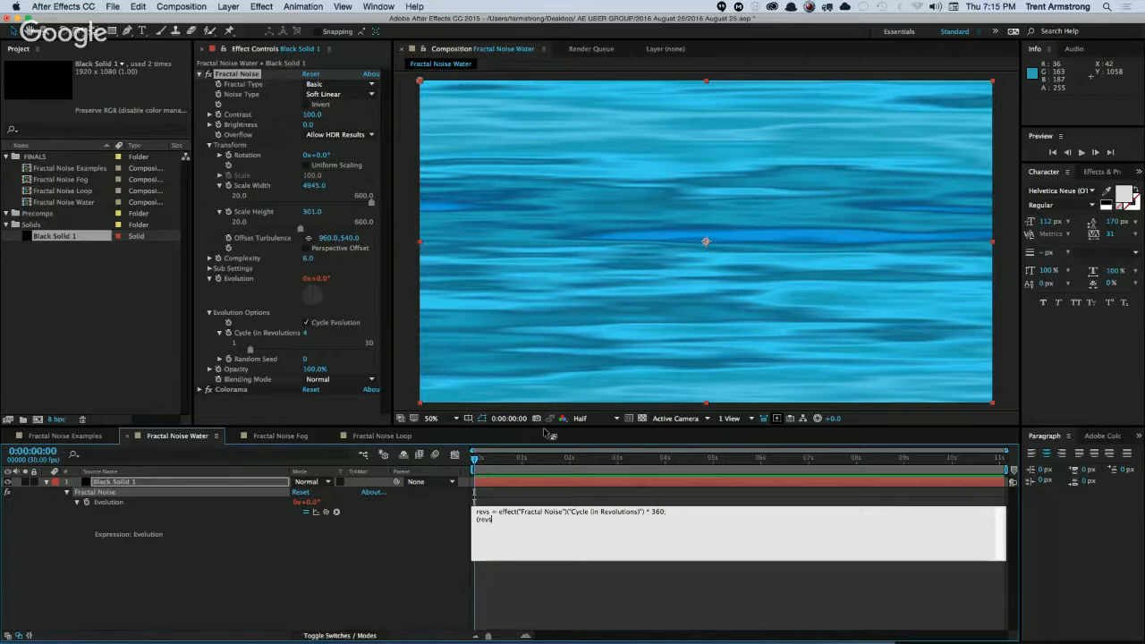
{"action": "type", "text": " / thisComp.dura"}
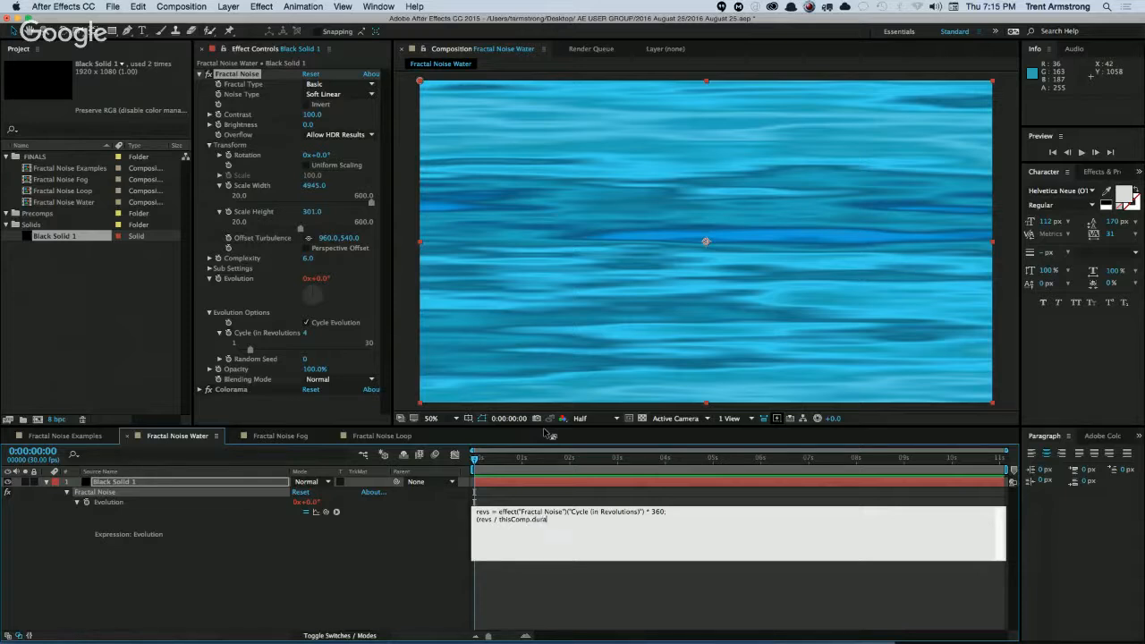
{"action": "type", "text": "tion"}
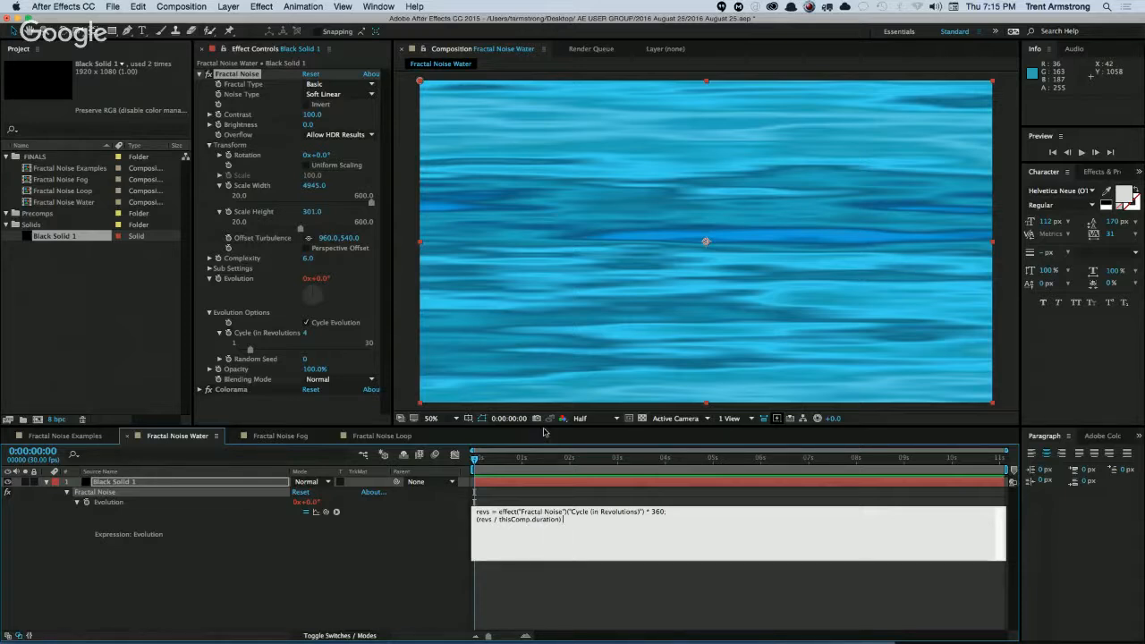
{"action": "type", "text": ") * time"}
{"action": "left_click_drag", "start_coordinate": [499, 519], "coordinate": [556, 520]}
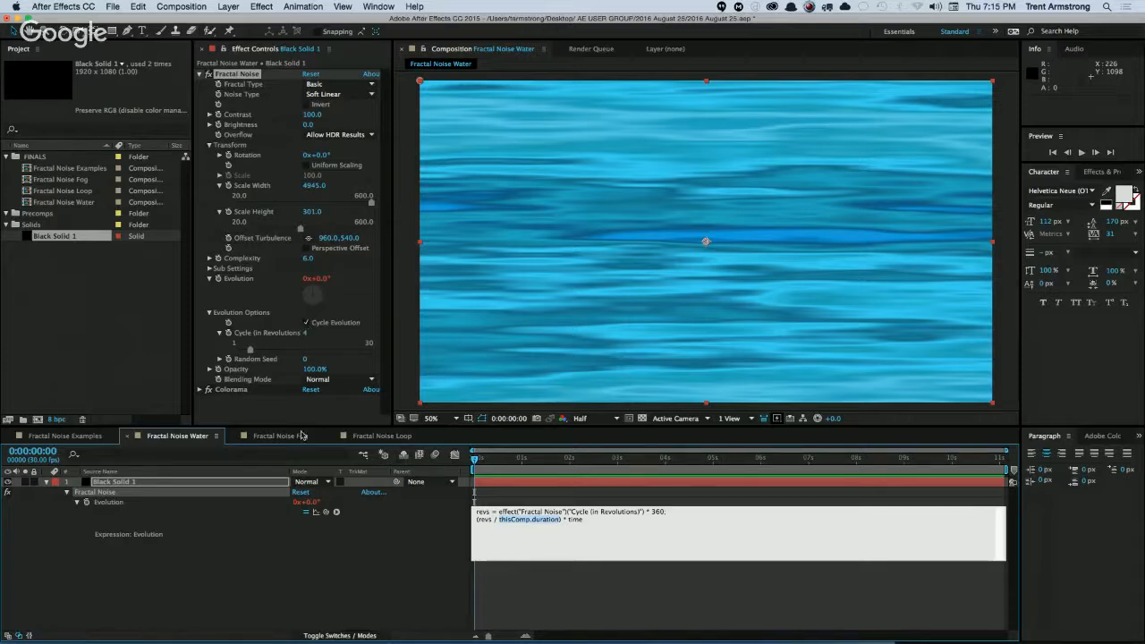
{"action": "left_click", "coordinate": [440, 469]}
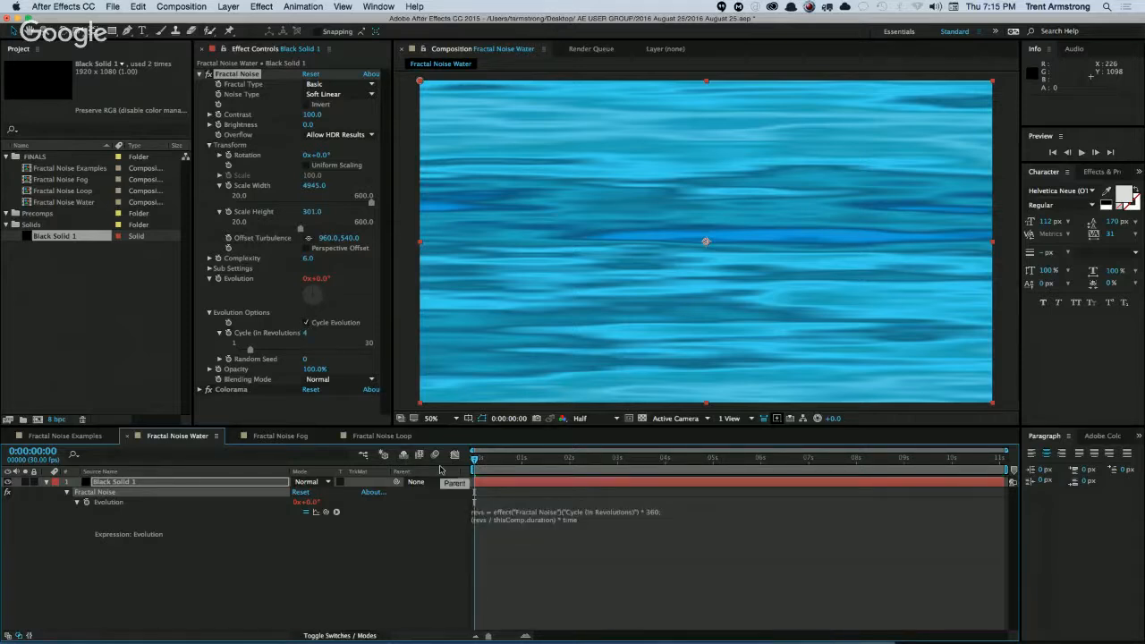
{"action": "left_click_drag", "start_coordinate": [477, 460], "coordinate": [1006, 498]}
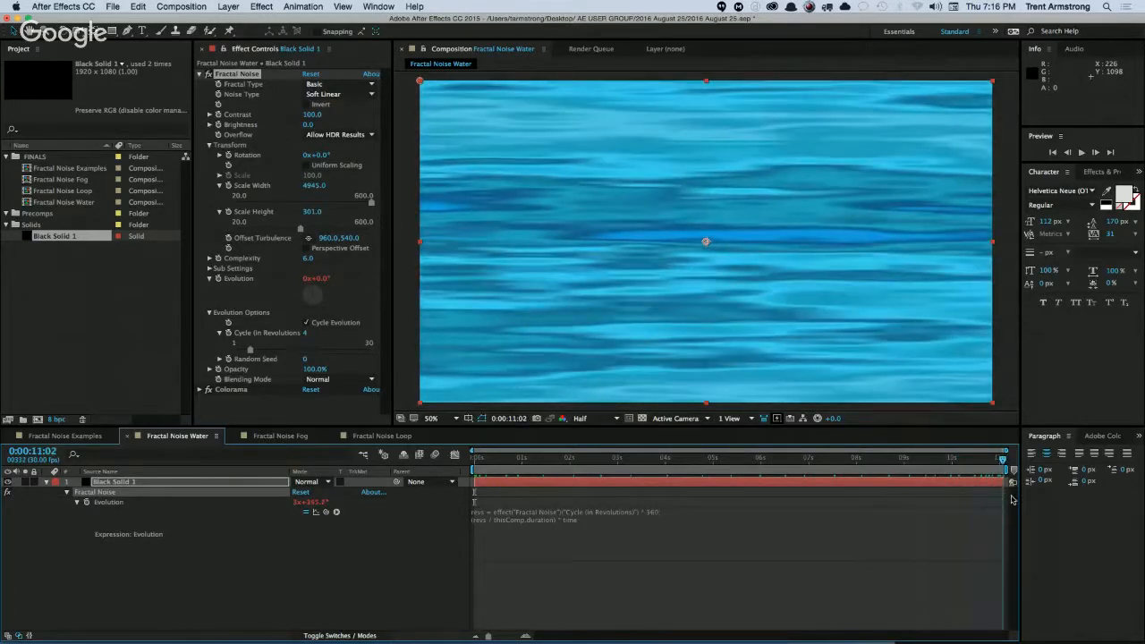
Select the Black Solid 1 layer and compare the loop's end with its start by returning to frame 0:00:00:00.
{"action": "left_click", "coordinate": [1001, 480]}
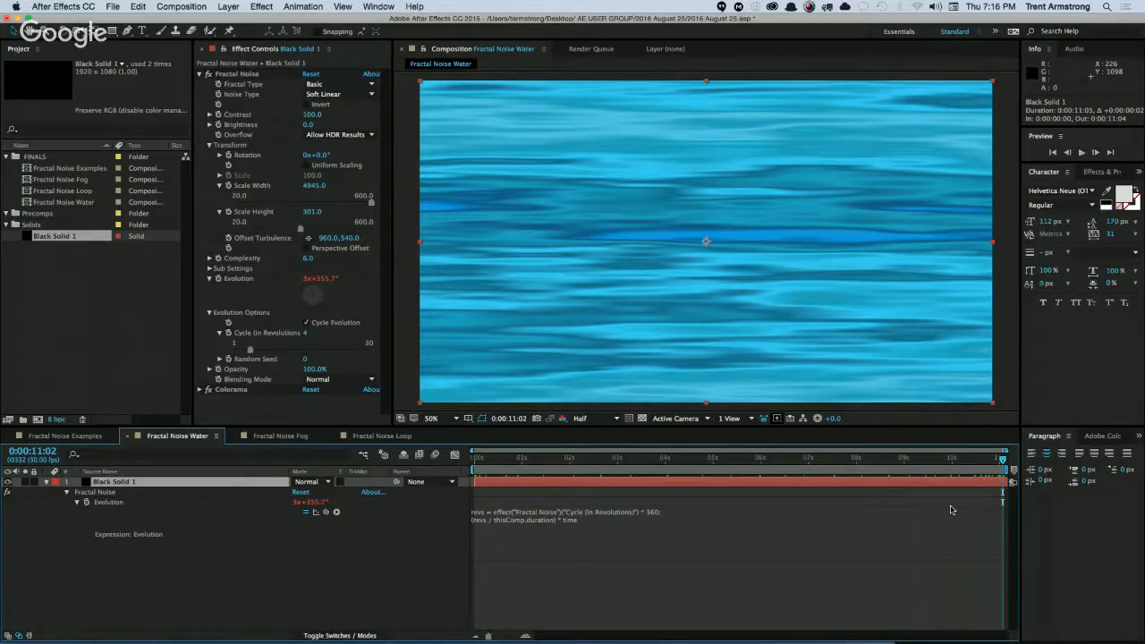
{"action": "key", "text": "Home"}
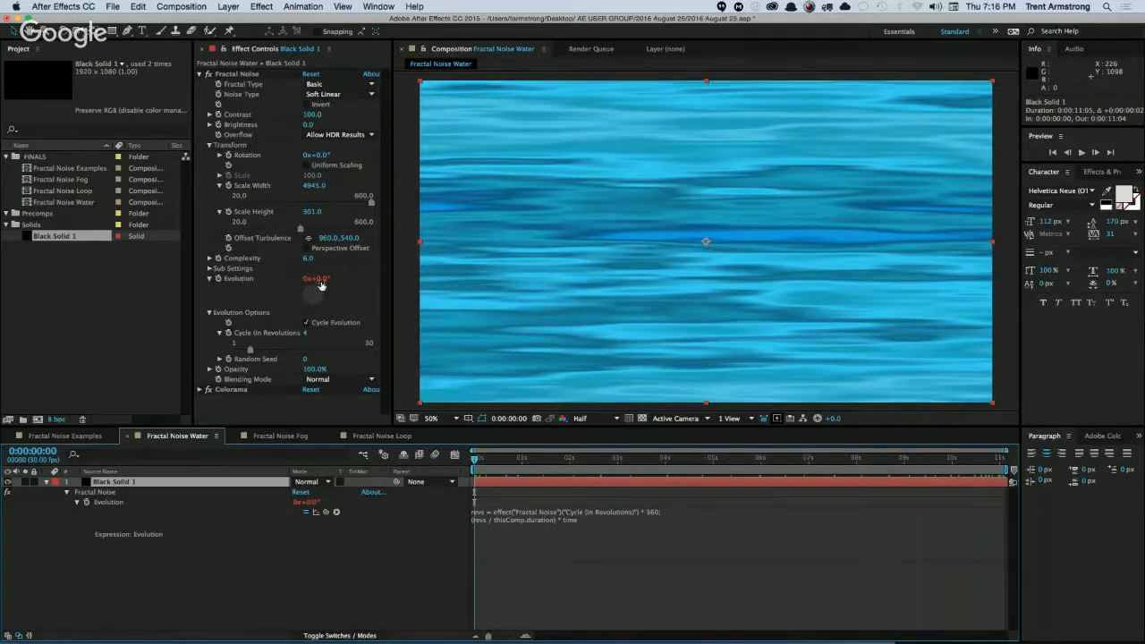
{"action": "left_click_drag", "start_coordinate": [477, 460], "coordinate": [392, 523]}
{"action": "type", "text": ";"}
Apply the Corner Pin distortion effect to Black Solid 1 and place it above Colorama in the effect order.
{"action": "left_click", "coordinate": [261, 7]}
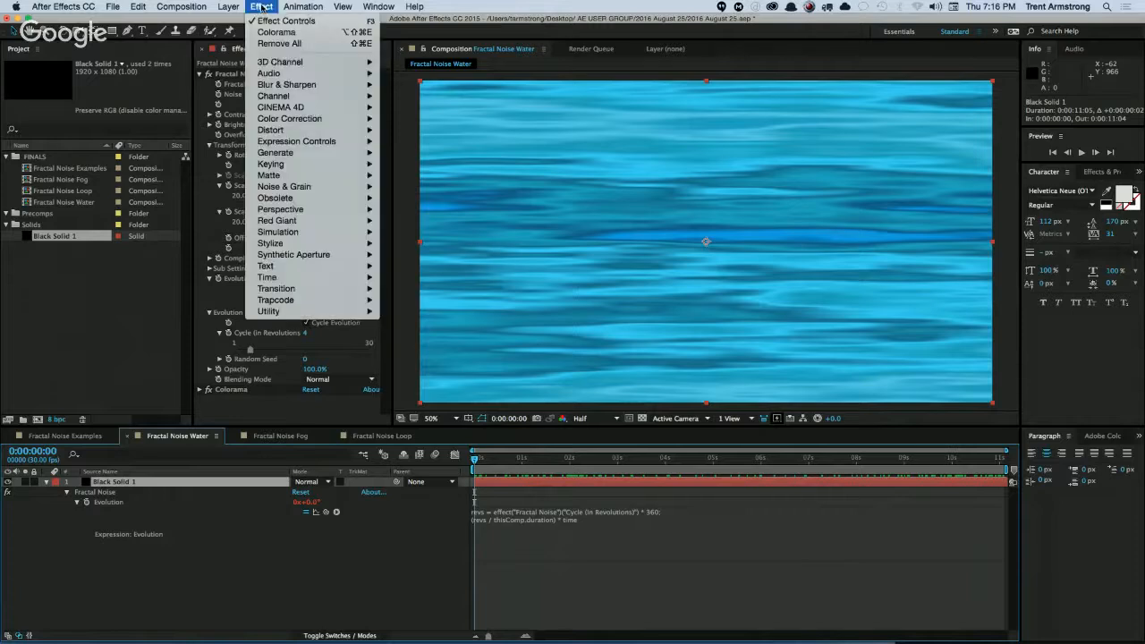
{"action": "mouse_move", "coordinate": [286, 119]}
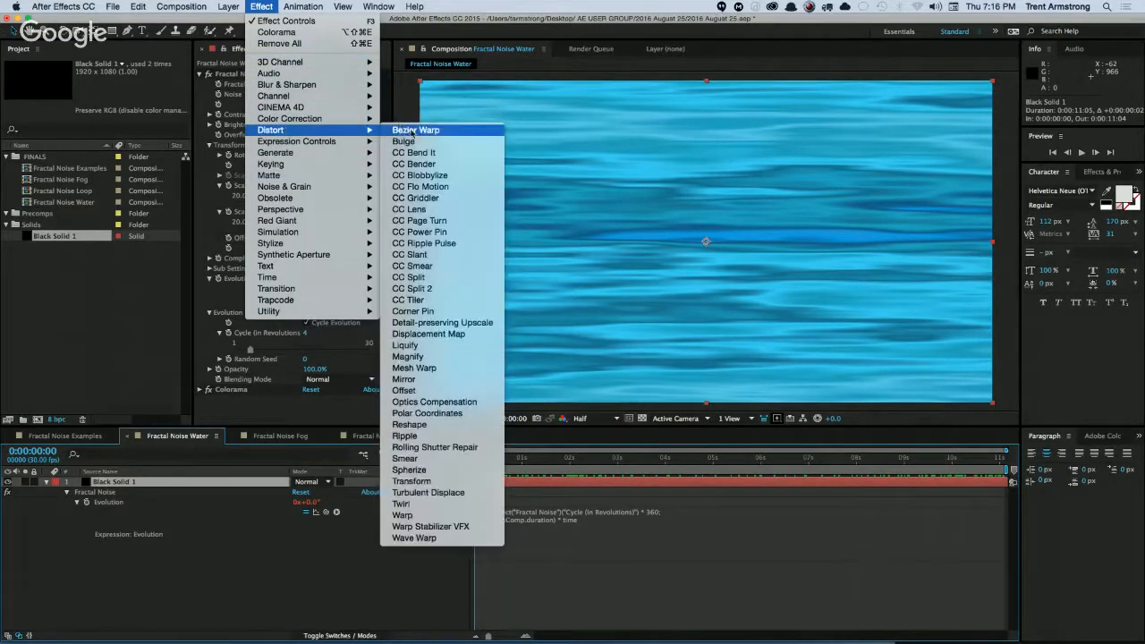
{"action": "left_click", "coordinate": [466, 313]}
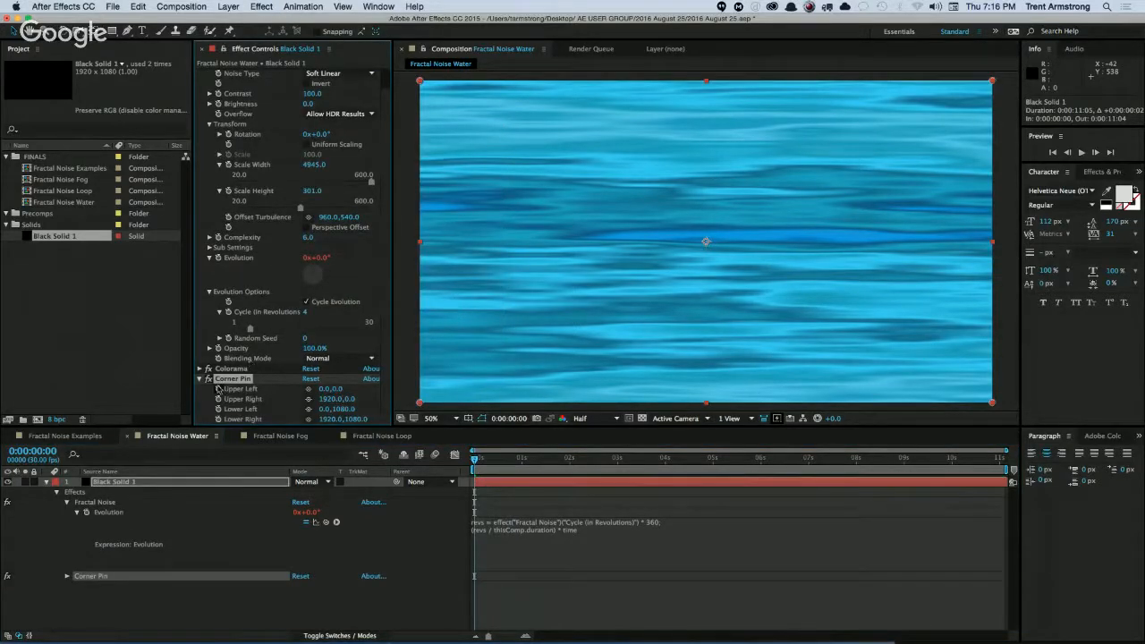
{"action": "left_click_drag", "start_coordinate": [236, 379], "coordinate": [234, 365]}
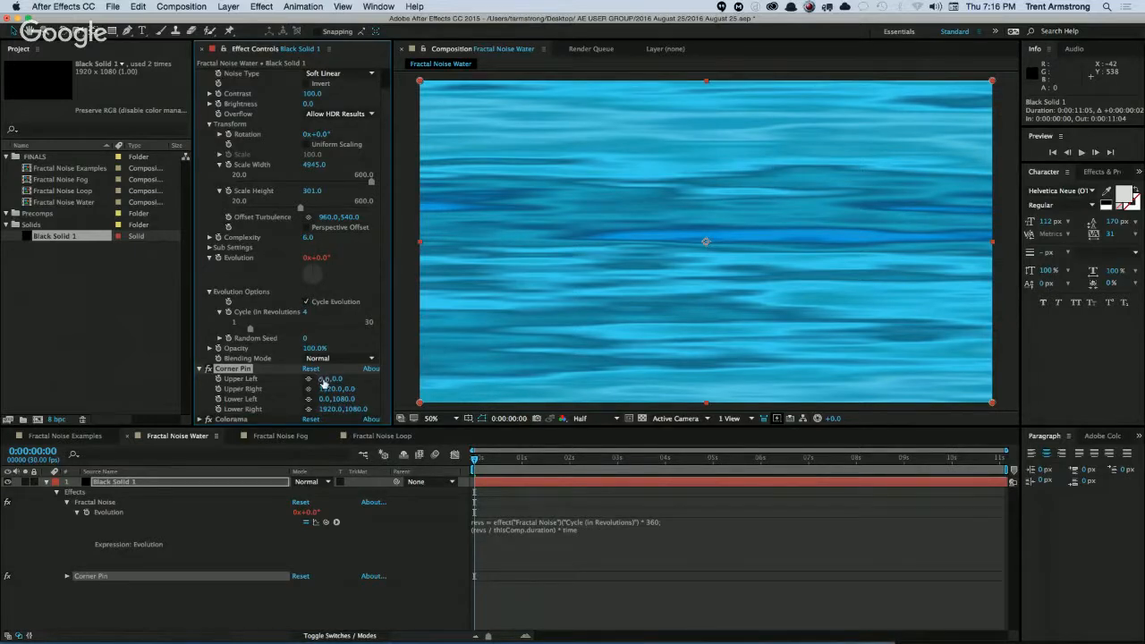
Undo the trial shift of Corner Pin's Upper Right, and set Fractal Noise's Scale Width to 2725 and Scale Height to 141.
{"action": "mouse_move", "coordinate": [329, 391]}
{"action": "left_mouse_down"}
{"action": "mouse_move", "coordinate": [322, 407]}
{"action": "mouse_move", "coordinate": [328, 393]}
{"action": "mouse_move", "coordinate": [315, 390]}
{"action": "left_mouse_up"}
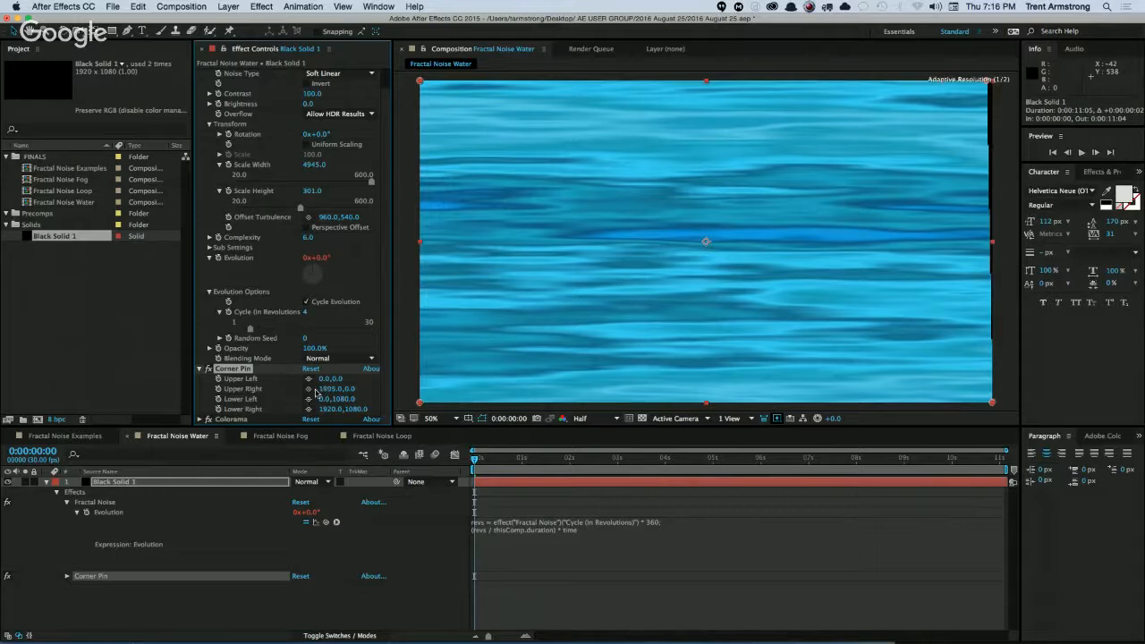
{"action": "key", "text": "super+z"}
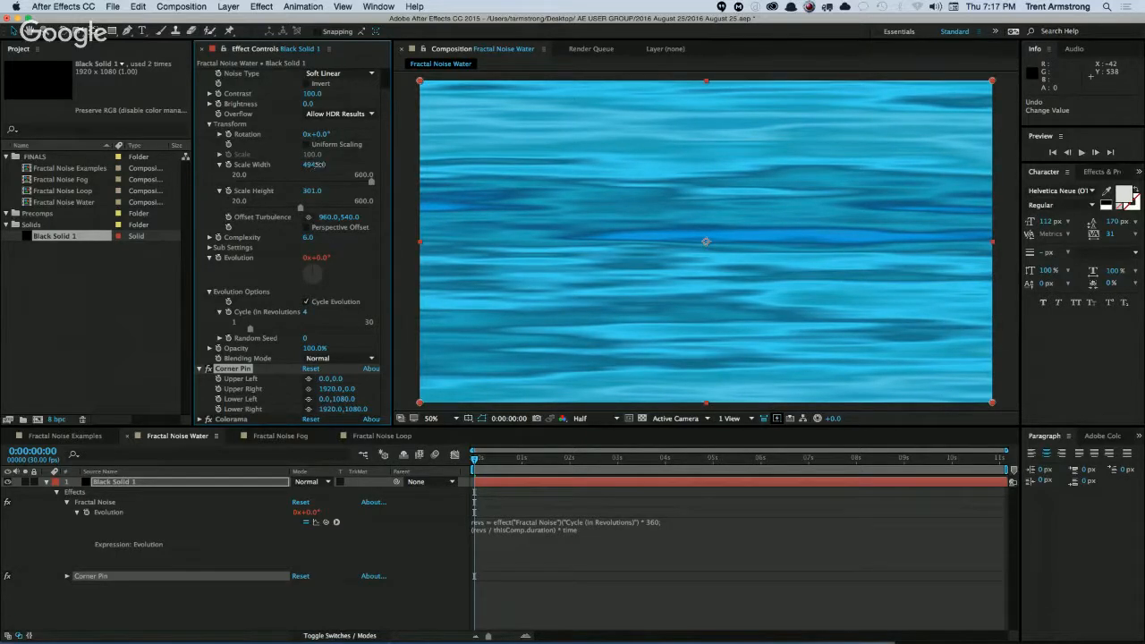
{"action": "left_click_drag", "start_coordinate": [313, 167], "coordinate": [224, 190]}
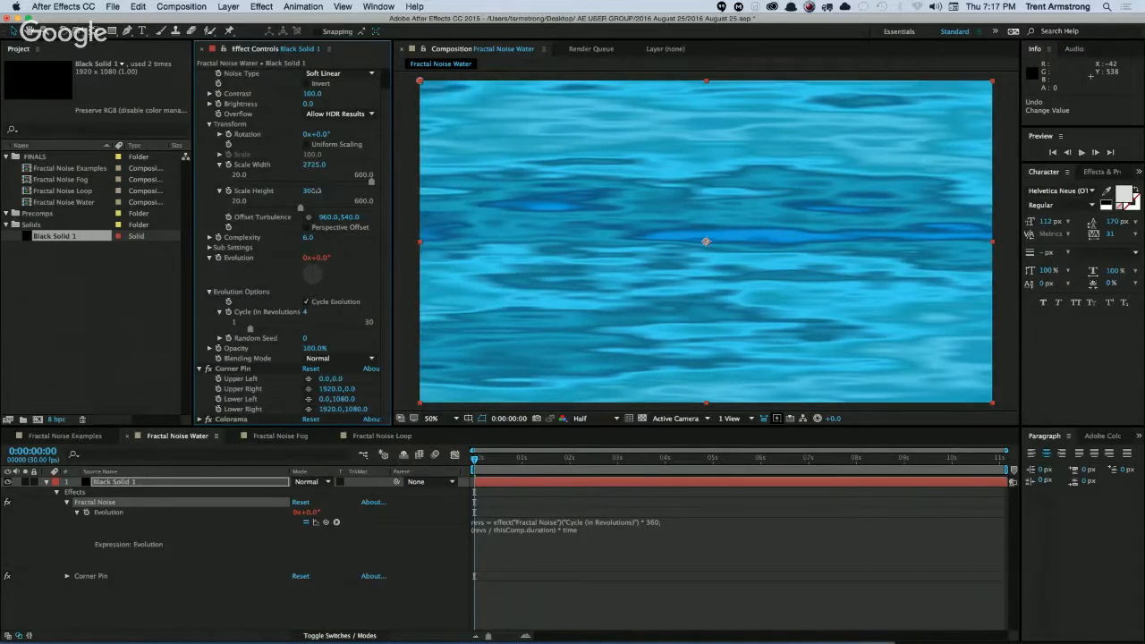
{"action": "left_click_drag", "start_coordinate": [312, 190], "coordinate": [303, 191]}
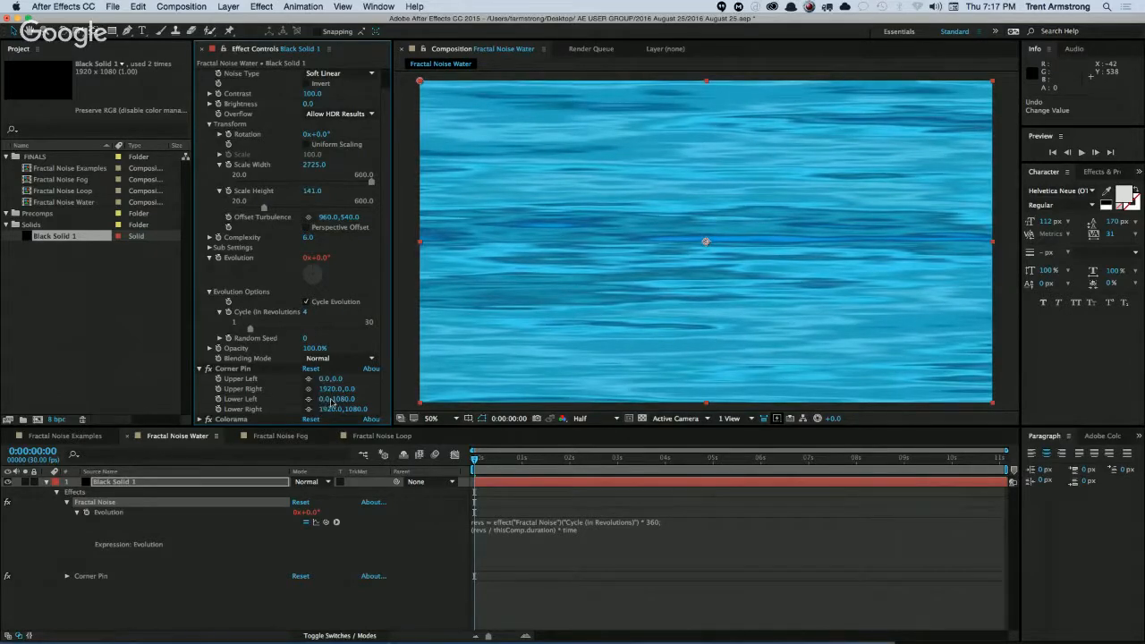
Spread Corner Pin's Lower Left X to about -2900 and Lower Right X to 4850, and set Fractal Noise's Scale Height to 196.
{"action": "left_click_drag", "start_coordinate": [324, 399], "coordinate": [178, 411]}
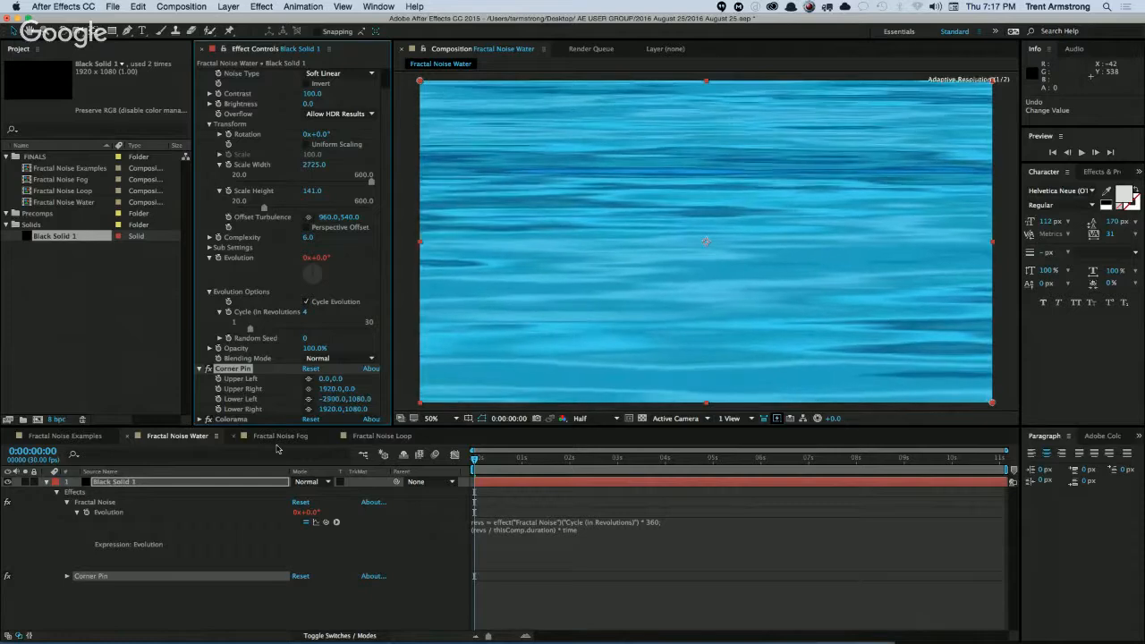
{"action": "left_click_drag", "start_coordinate": [330, 409], "coordinate": [501, 409]}
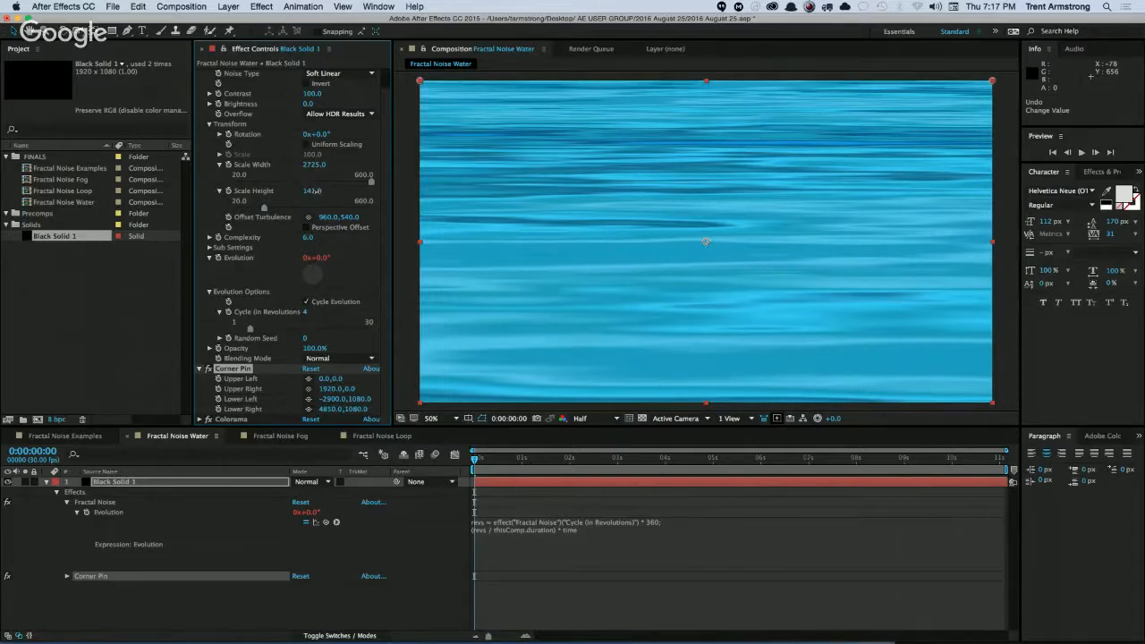
{"action": "left_click_drag", "start_coordinate": [317, 191], "coordinate": [338, 188]}
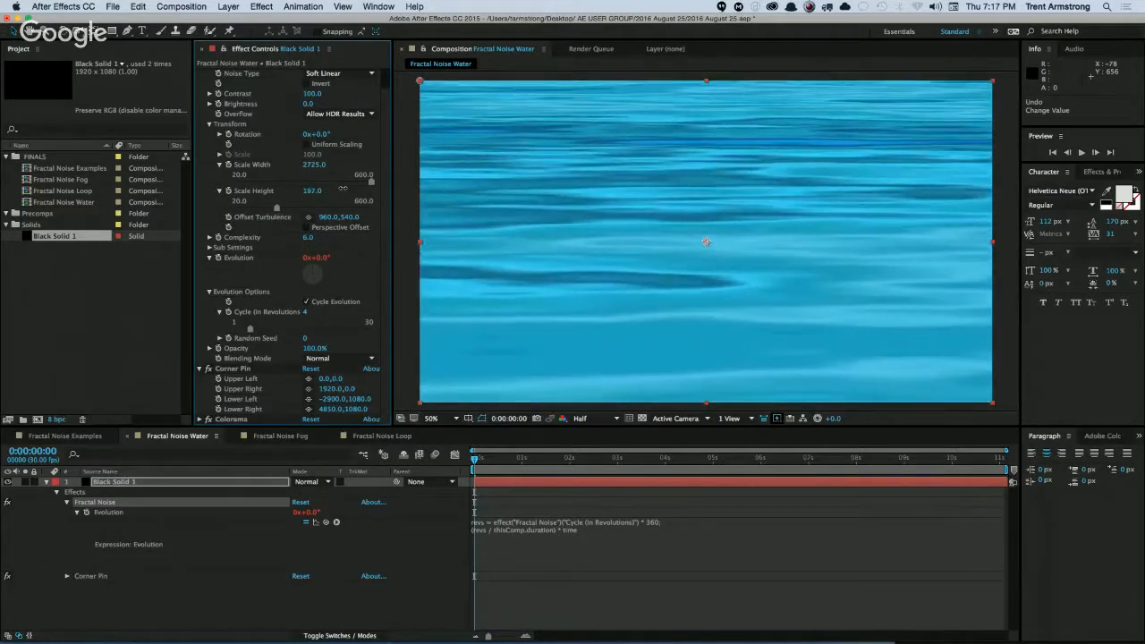
{"action": "left_click_drag", "start_coordinate": [327, 195], "coordinate": [311, 193]}
{"action": "left_click", "coordinate": [204, 610]}
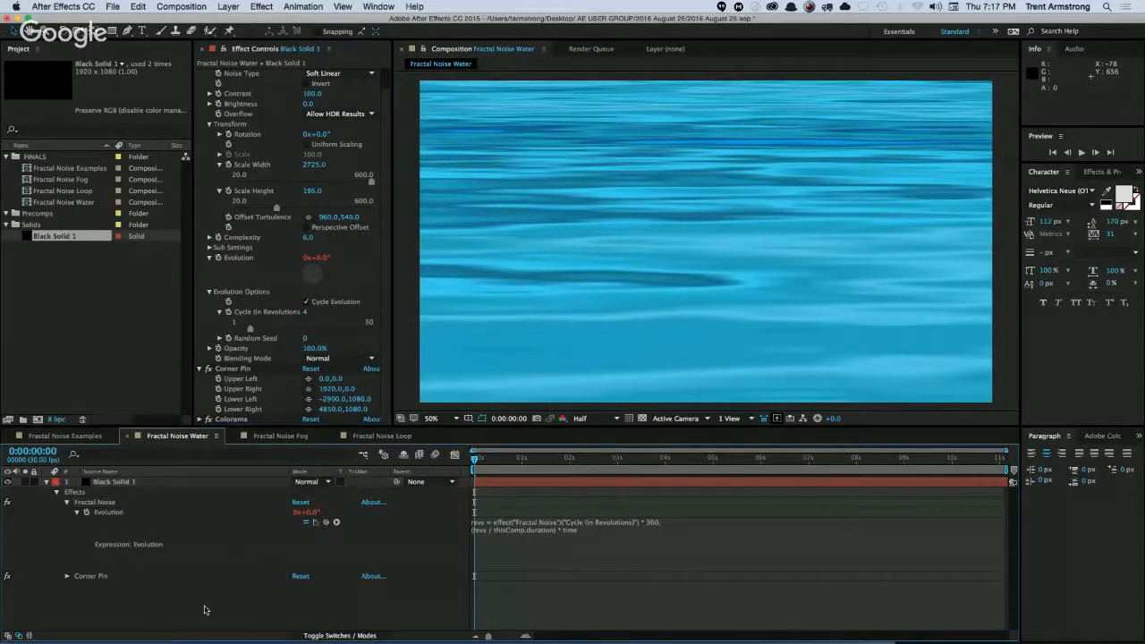
Preview the water animation, and enable Perspective Offset in Fractal Noise to check its effect during playback.
{"action": "key", "text": "space"}
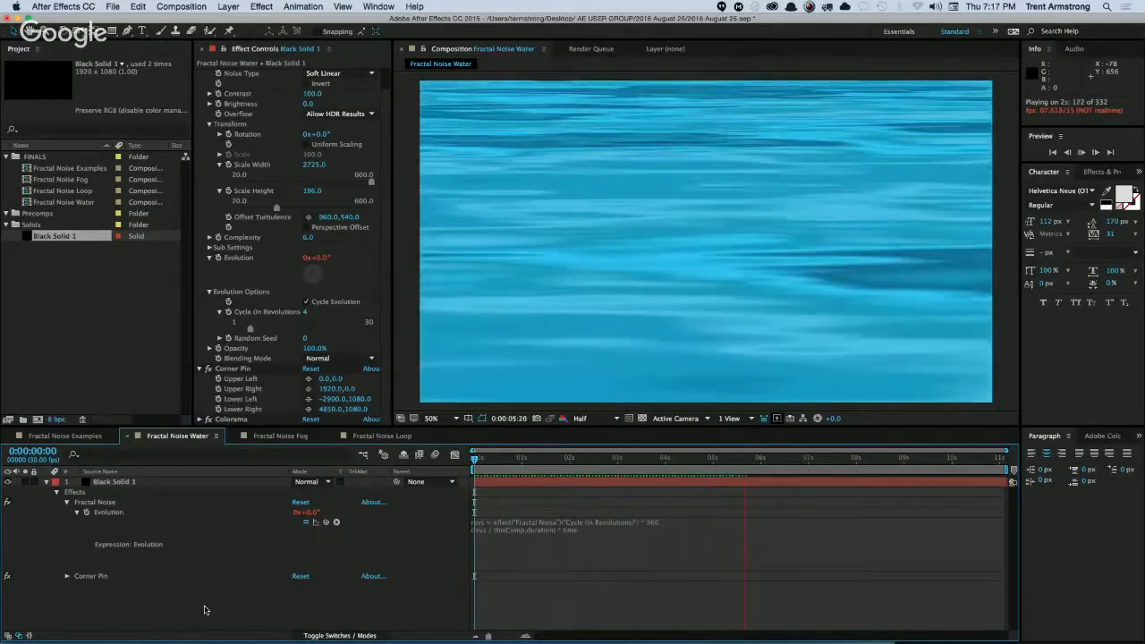
{"action": "key", "text": "space"}
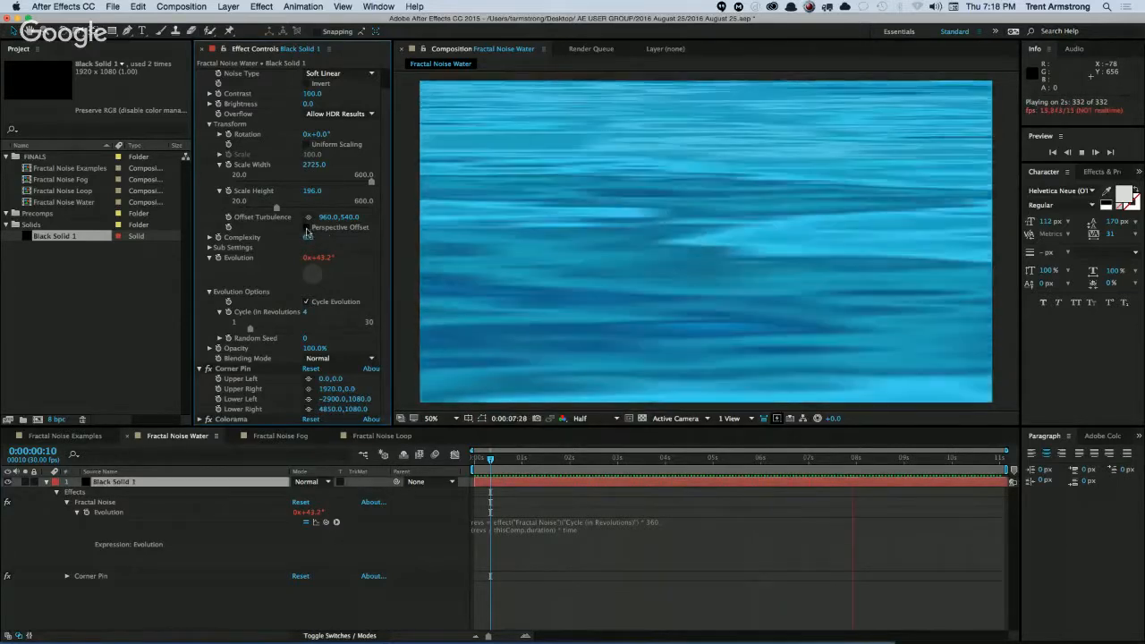
{"action": "left_click", "coordinate": [307, 228]}
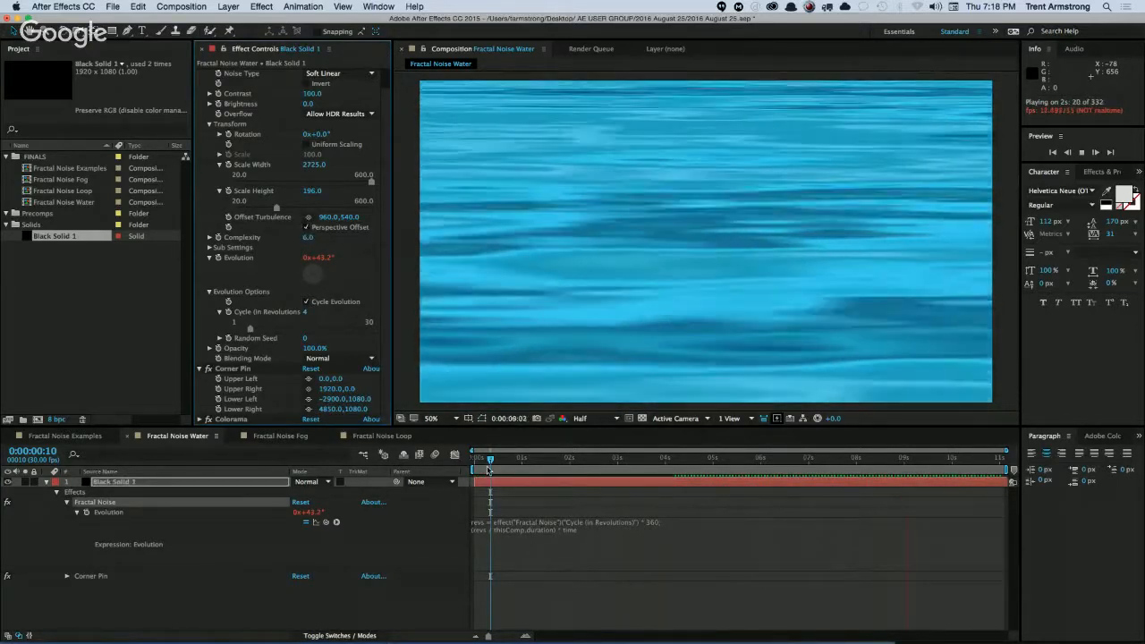
{"action": "left_click_drag", "start_coordinate": [489, 463], "coordinate": [476, 464]}
{"action": "key", "text": "space"}
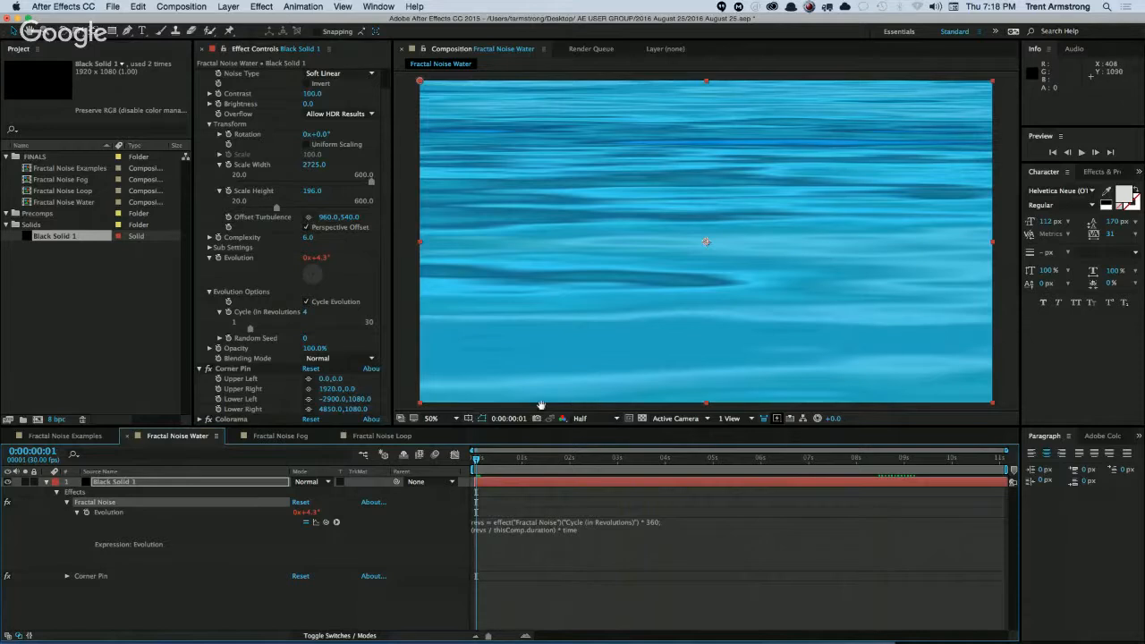
{"action": "key", "text": "space"}
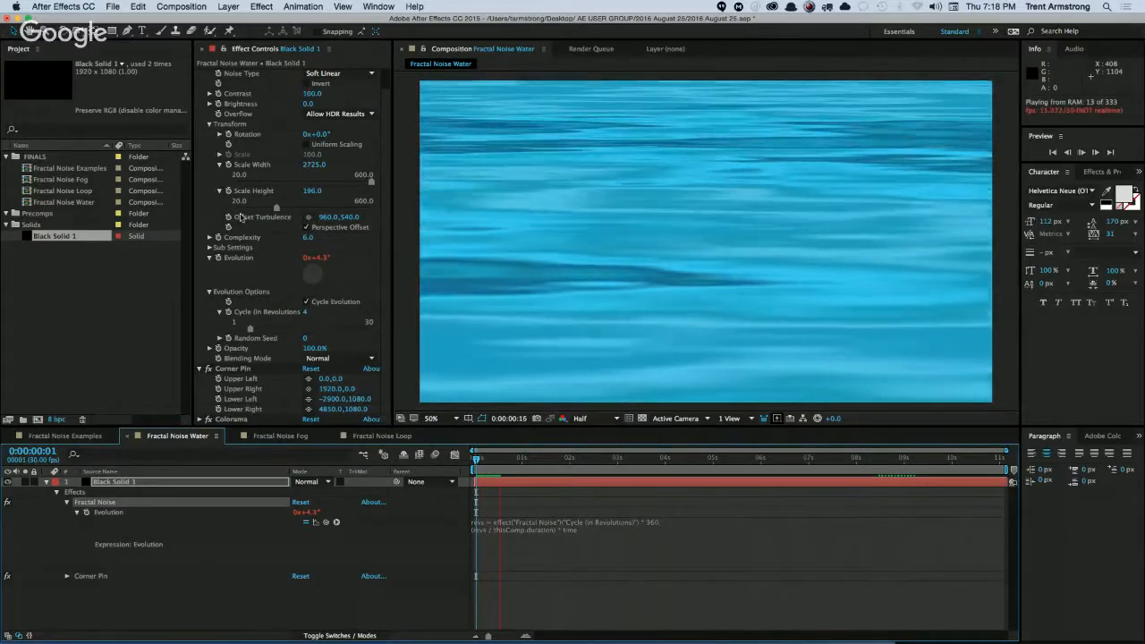
{"action": "key", "text": "space"}
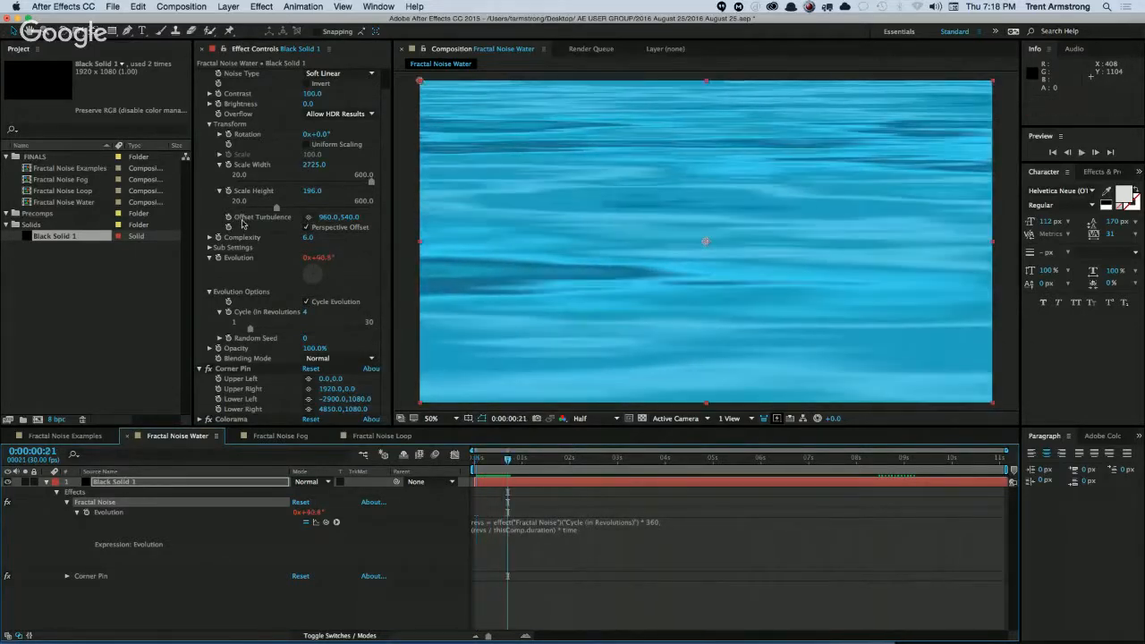
{"action": "left_click", "coordinate": [307, 227]}
{"action": "left_click_drag", "start_coordinate": [507, 461], "coordinate": [504, 460]}
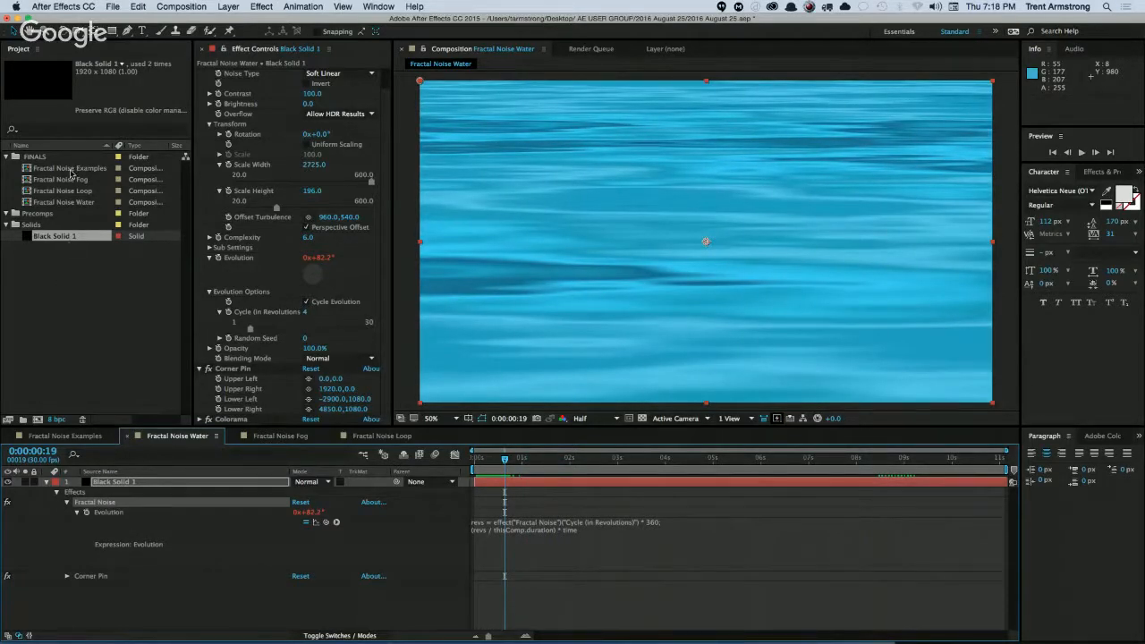
Open the Fractal Noise Examples composition and enable Perspective Offset on its Black Solid 1 layer.
{"action": "double_click", "coordinate": [77, 173]}
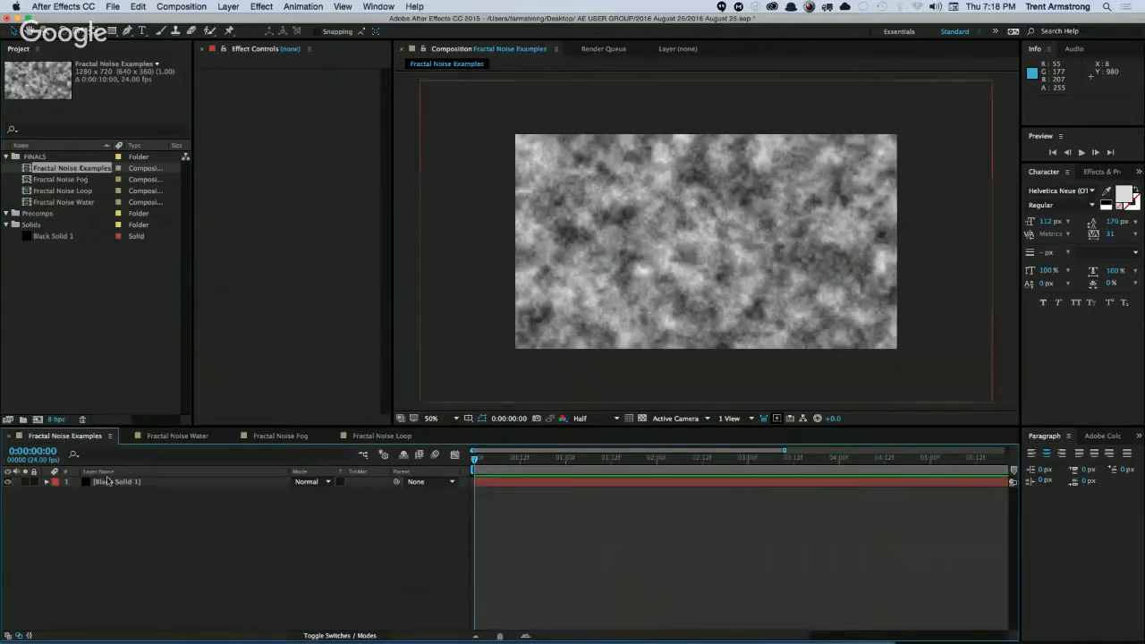
{"action": "left_click", "coordinate": [108, 483]}
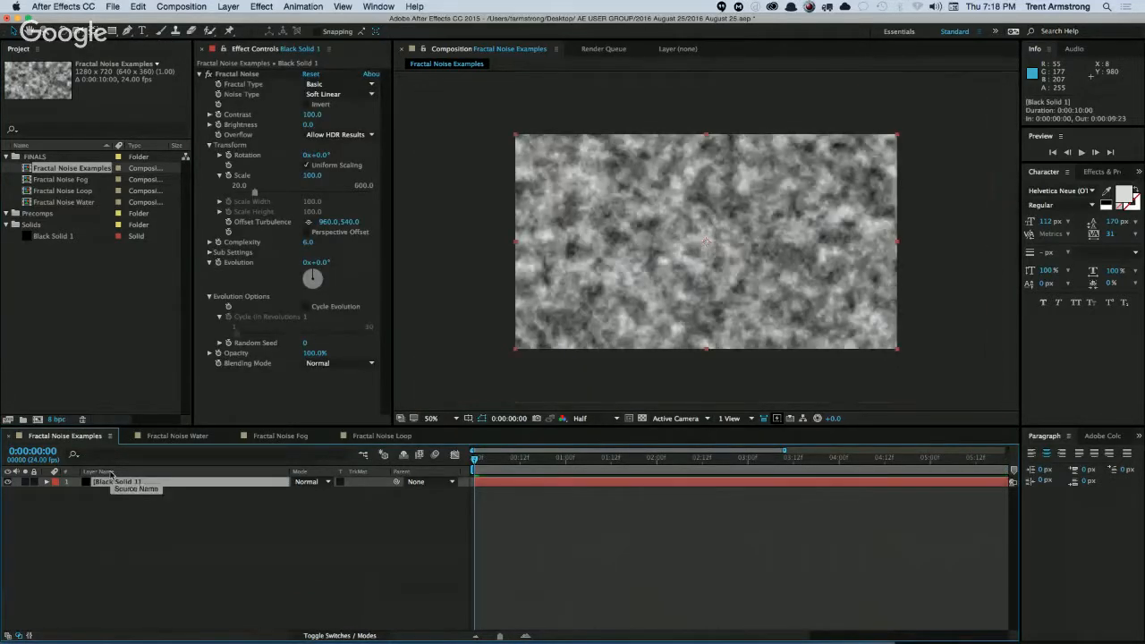
{"action": "left_click", "coordinate": [306, 231]}
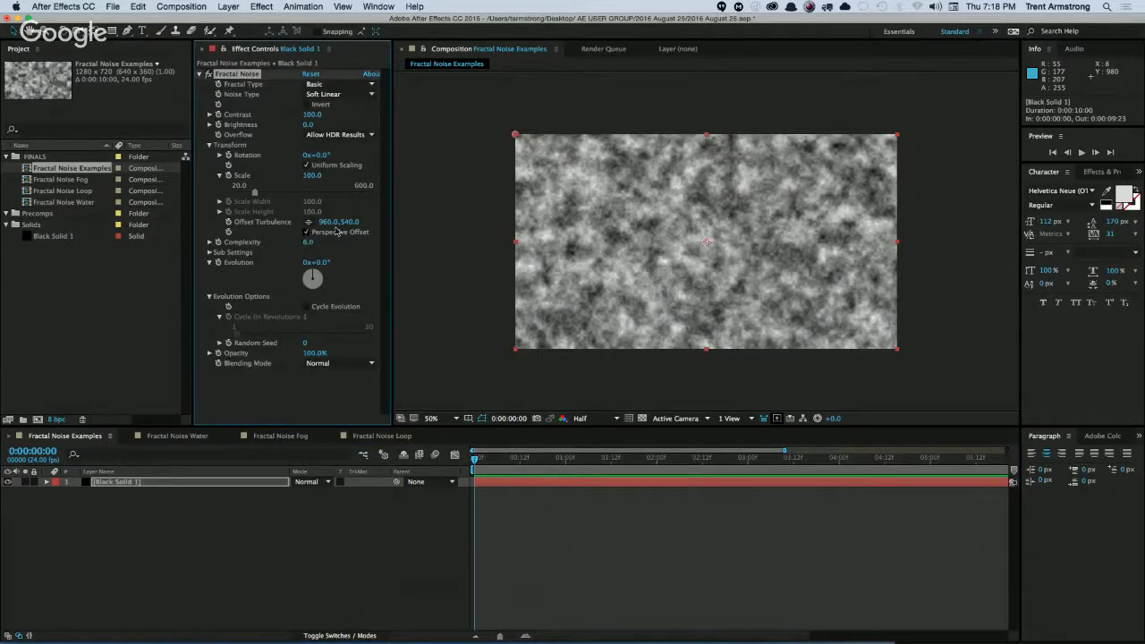
Expand Sub Settings and shift Offset Turbulence horizontally to 1178.0,540.0, comparing the noise with Perspective Offset off and on.
{"action": "left_click_drag", "start_coordinate": [322, 222], "coordinate": [358, 232]}
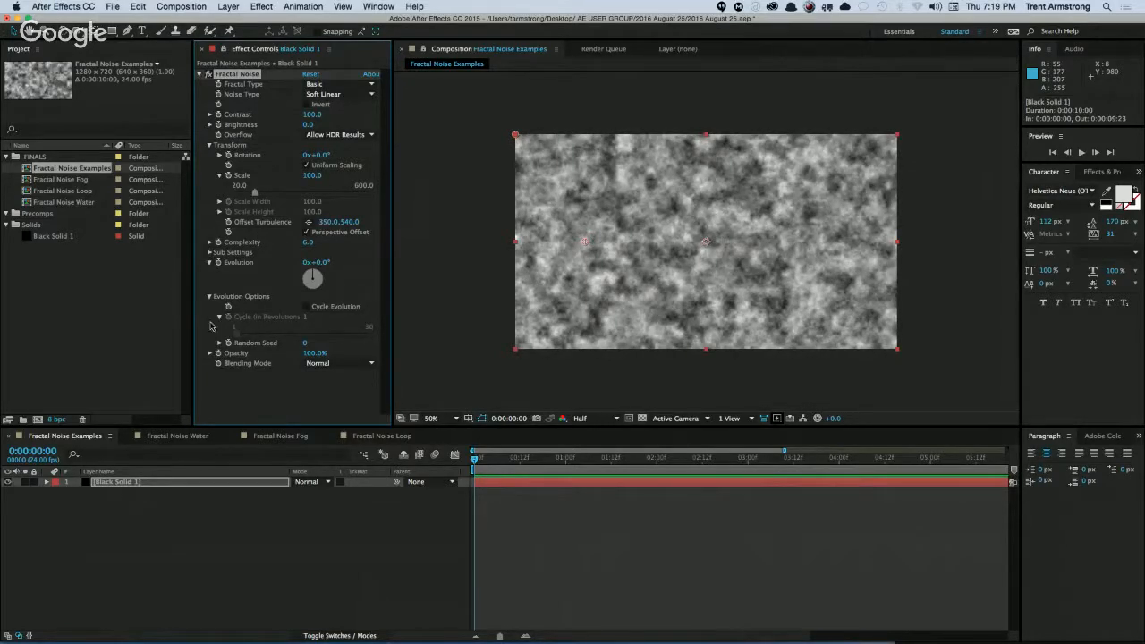
{"action": "left_click", "coordinate": [210, 253]}
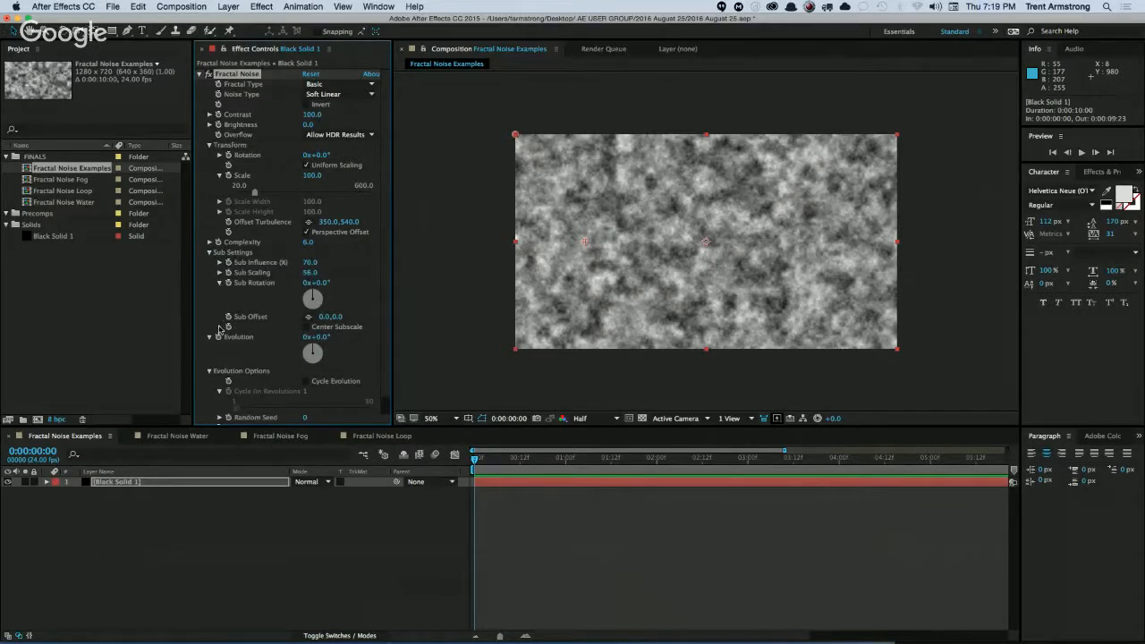
{"action": "left_click_drag", "start_coordinate": [324, 221], "coordinate": [350, 221]}
{"action": "left_click", "coordinate": [308, 232]}
{"action": "left_click", "coordinate": [308, 232]}
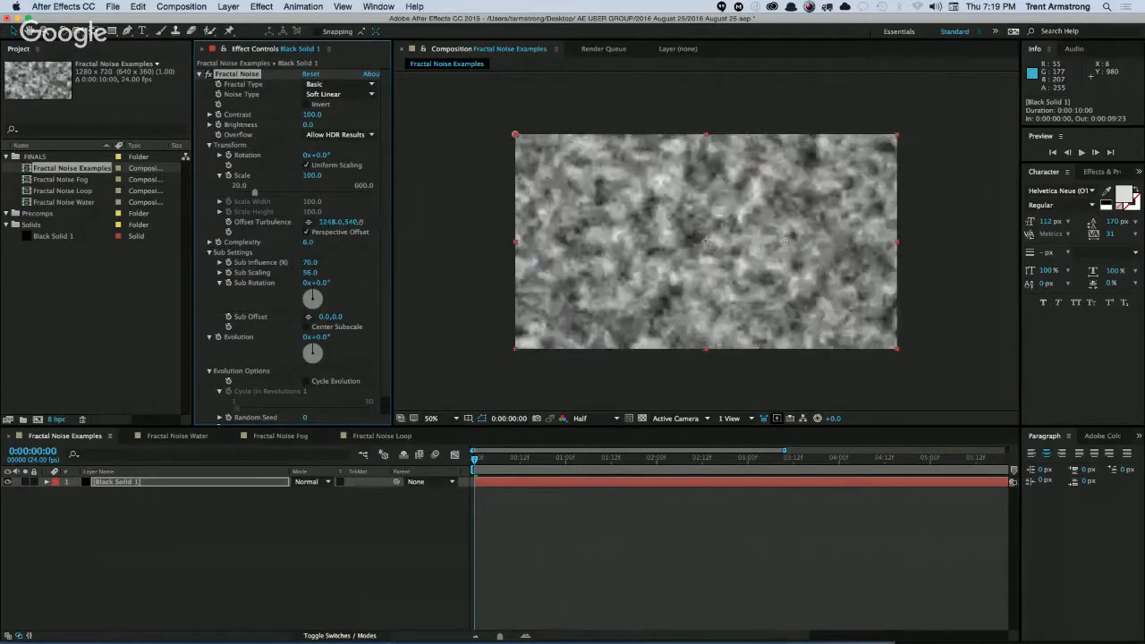
{"action": "left_click_drag", "start_coordinate": [355, 224], "coordinate": [321, 211]}
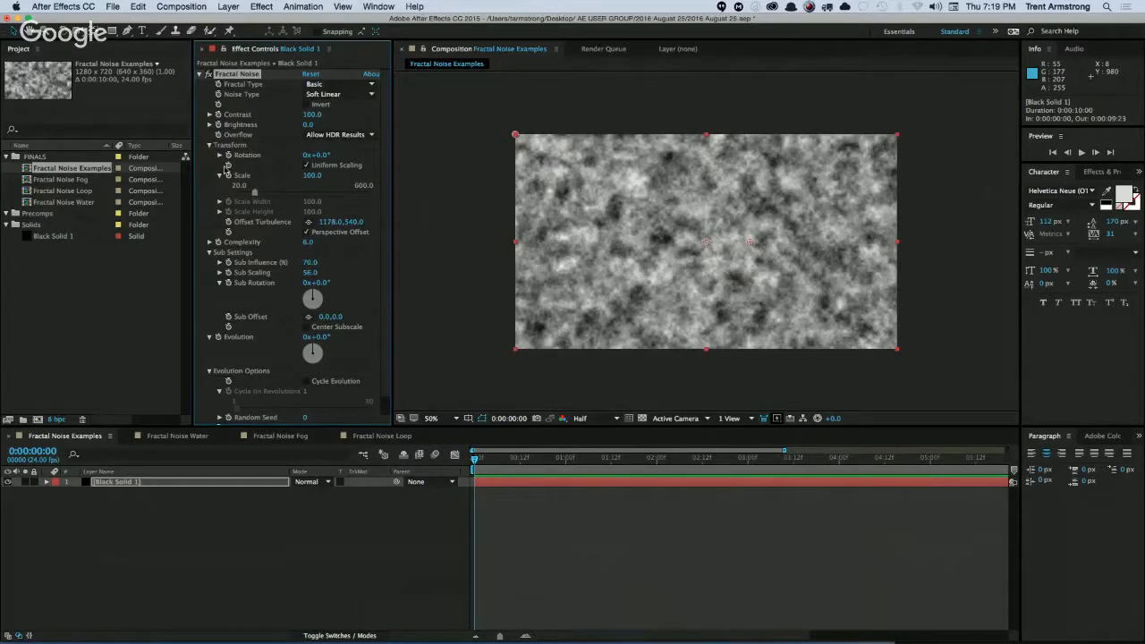
Move the Offset Turbulence point to 1730.0,855.0 and turn Fractal Noise's Rotation to 179° to test the pivot.
{"action": "left_click_drag", "start_coordinate": [323, 155], "coordinate": [324, 155]}
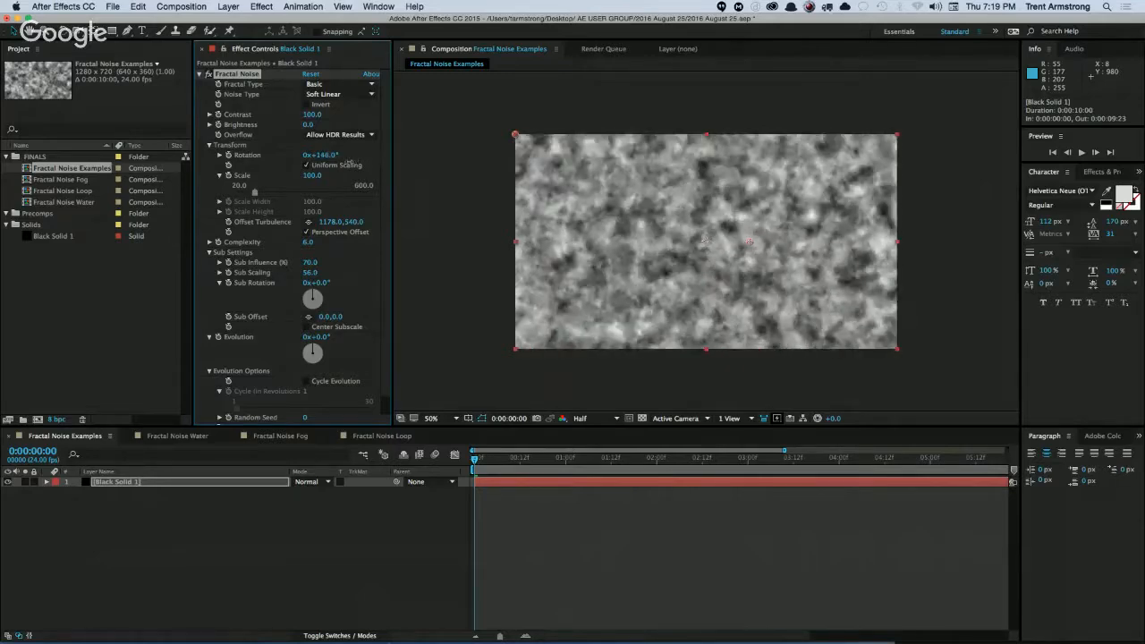
{"action": "left_click_drag", "start_coordinate": [339, 165], "coordinate": [337, 164]}
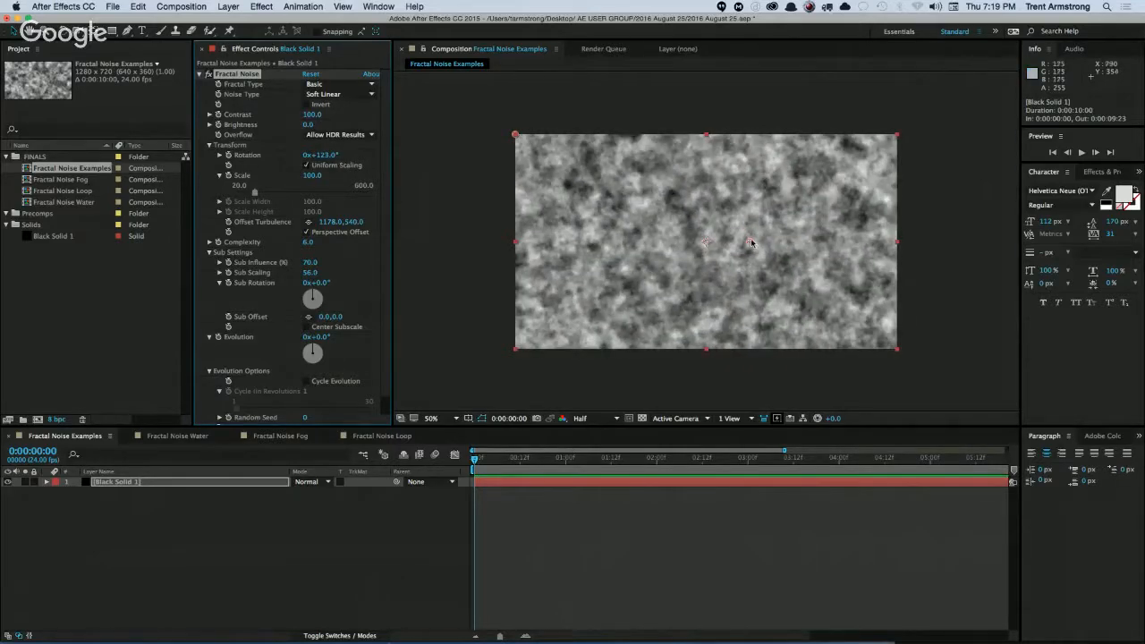
{"action": "left_click_drag", "start_coordinate": [750, 242], "coordinate": [857, 302]}
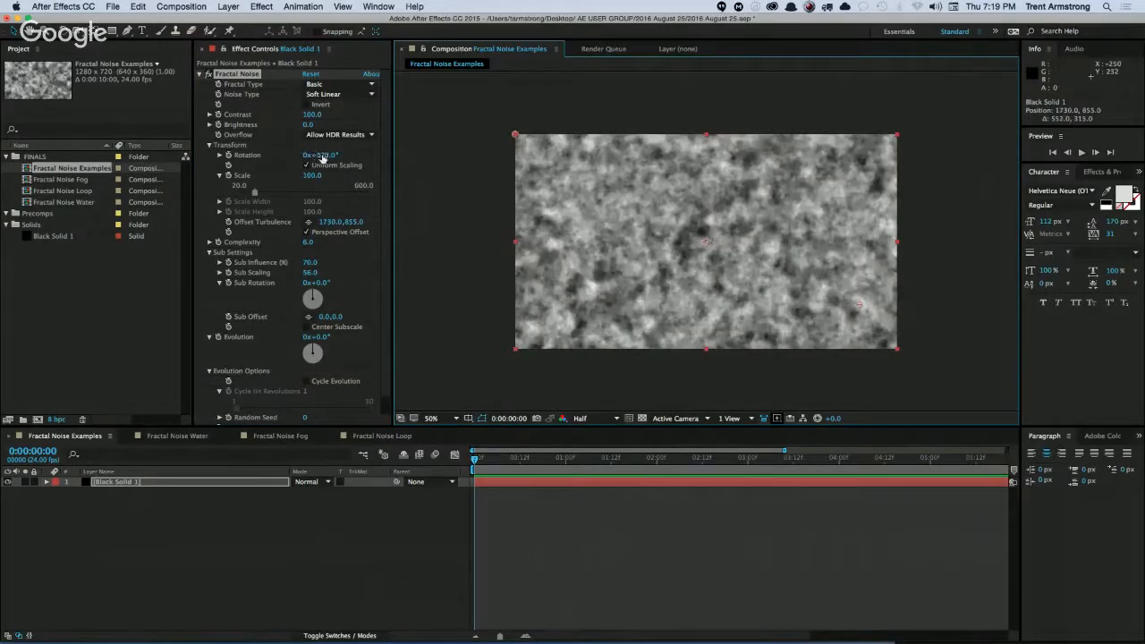
{"action": "left_click_drag", "start_coordinate": [323, 157], "coordinate": [332, 154]}
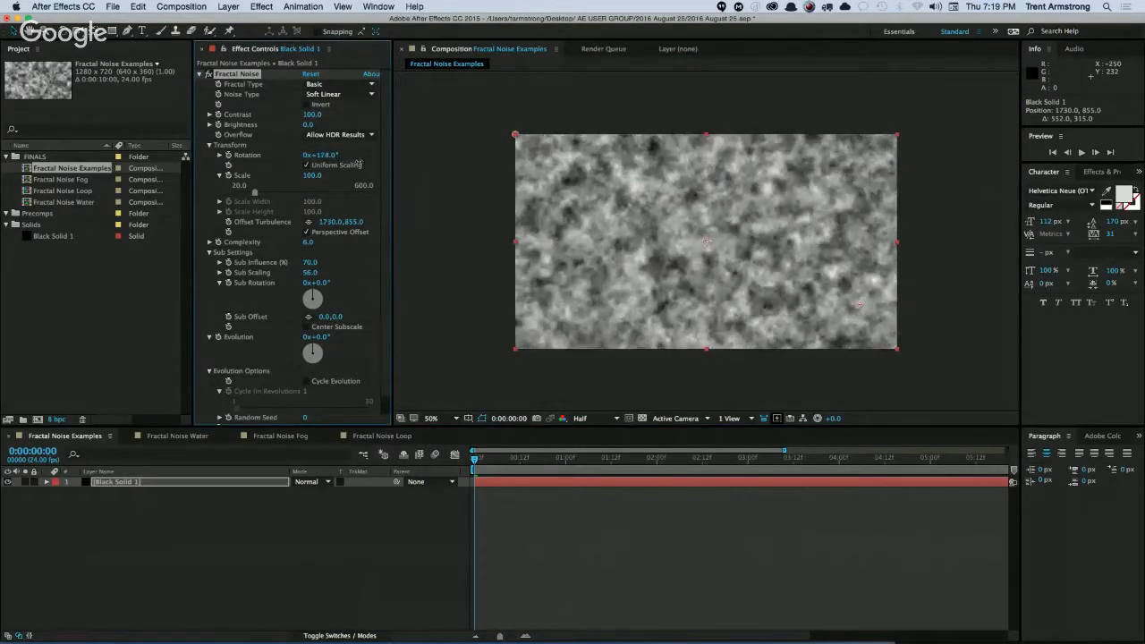
{"action": "left_click_drag", "start_coordinate": [362, 162], "coordinate": [364, 161]}
Move the Sub Offset point to 1728.0,852.0, close to the turbulence point, and turn Rotation to about 200°.
{"action": "left_click_drag", "start_coordinate": [515, 134], "coordinate": [846, 302]}
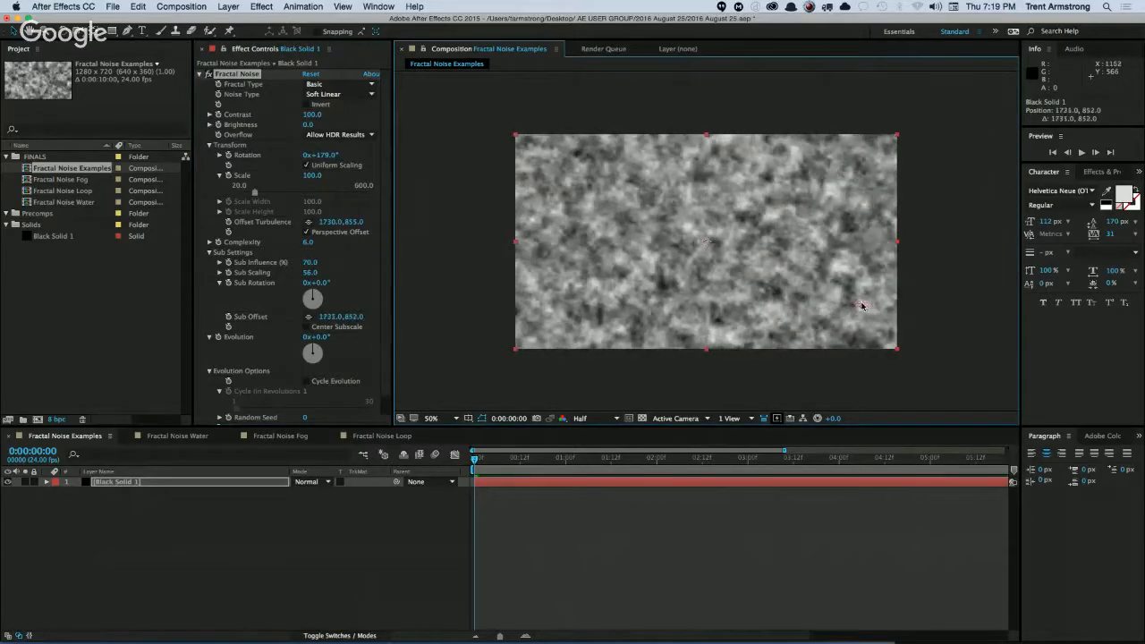
{"action": "left_click_drag", "start_coordinate": [320, 155], "coordinate": [340, 153]}
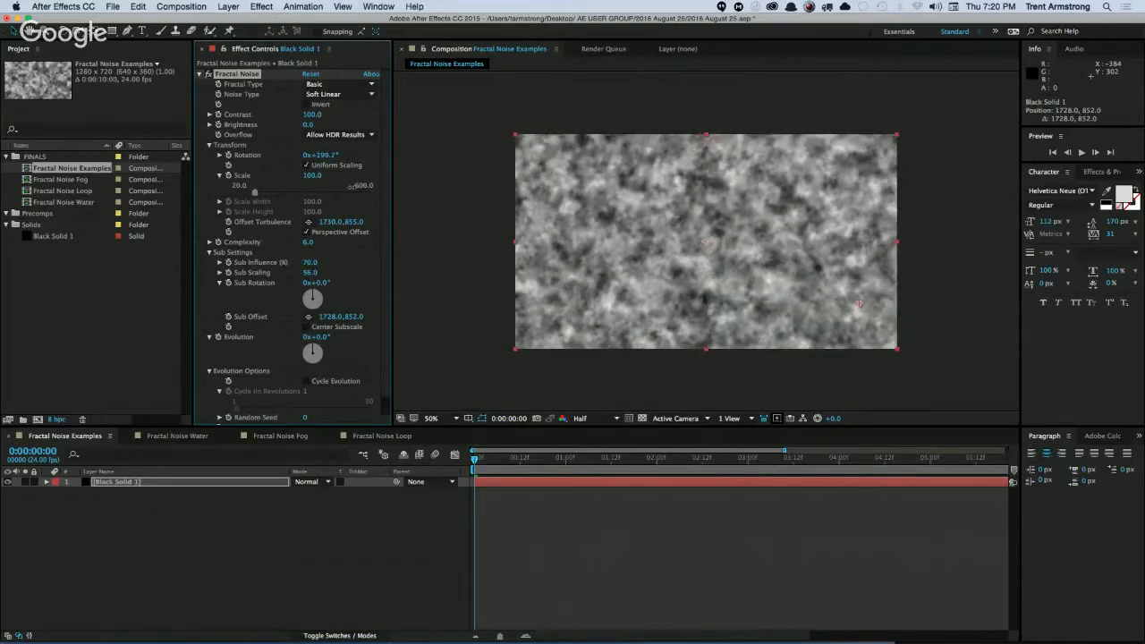
{"action": "left_click_drag", "start_coordinate": [363, 184], "coordinate": [361, 185]}
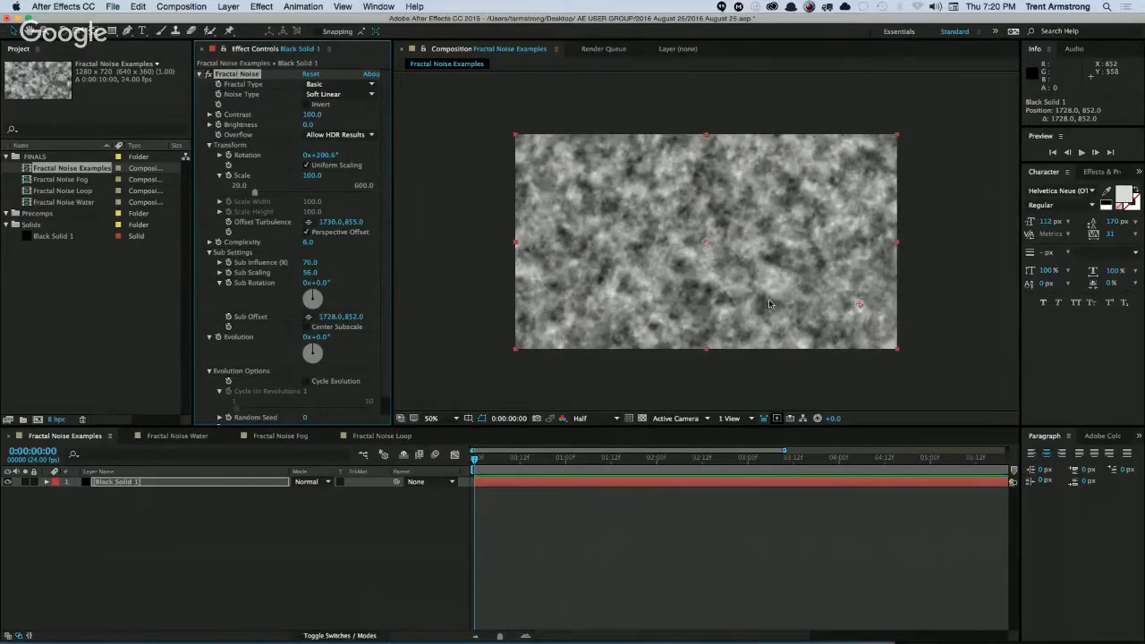
Move Offset Turbulence to 8.0,9.0 and Sub Offset to 1911.0,1068.0 at opposite corners, and turn Rotation to about 202.5°.
{"action": "left_click", "coordinate": [858, 305]}
{"action": "left_click_drag", "start_coordinate": [858, 305], "coordinate": [857, 305]}
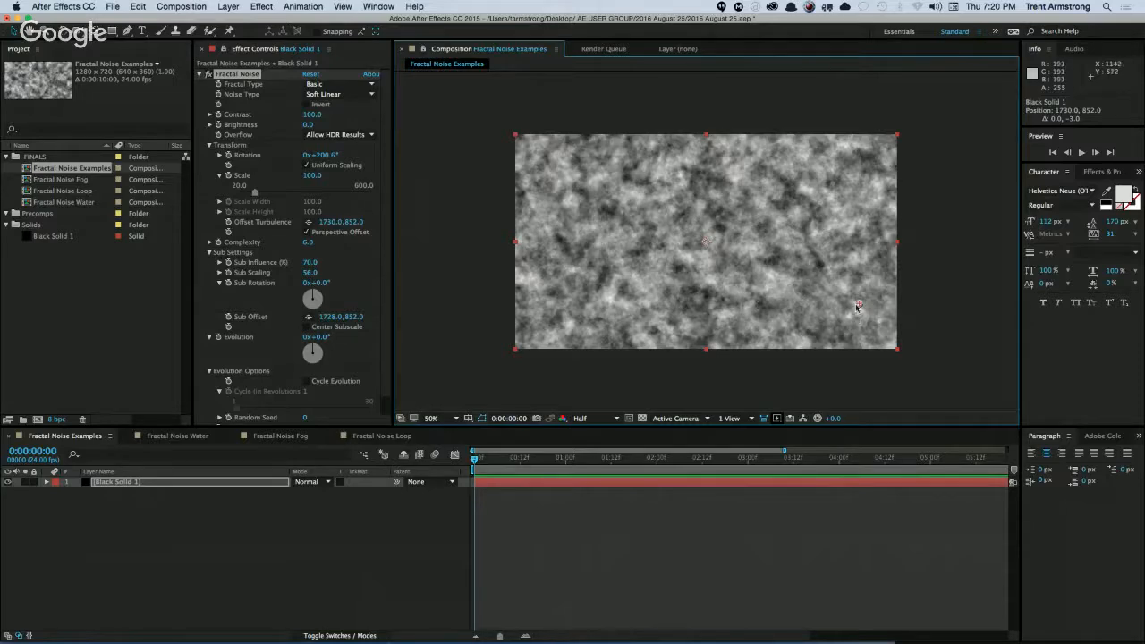
{"action": "left_click_drag", "start_coordinate": [858, 305], "coordinate": [517, 136]}
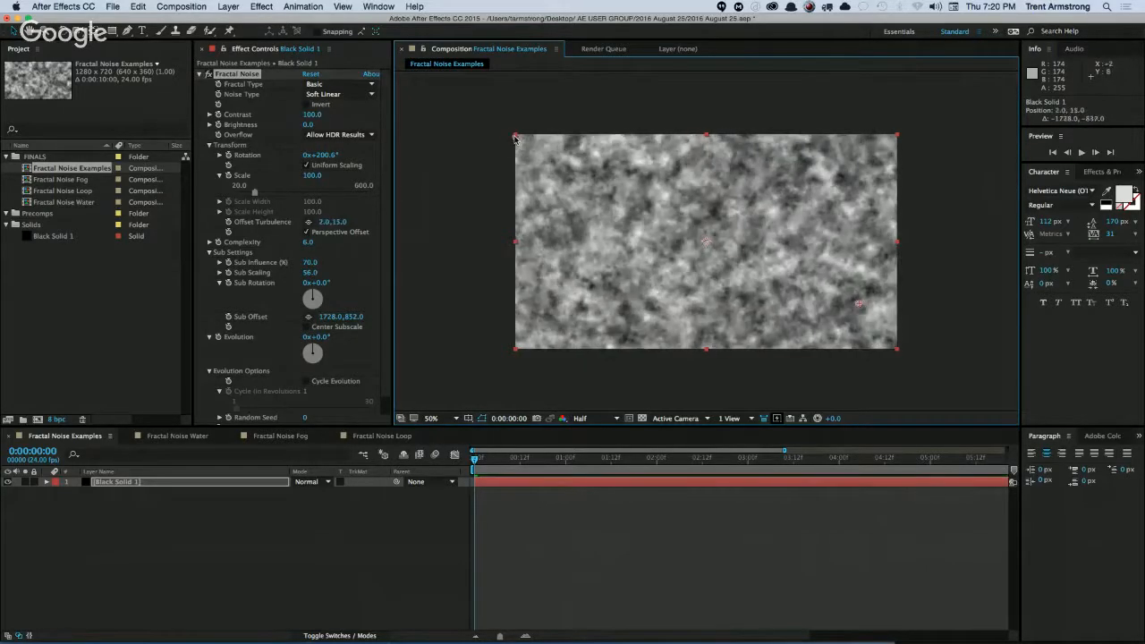
{"action": "left_click_drag", "start_coordinate": [859, 304], "coordinate": [895, 347]}
{"action": "left_click_drag", "start_coordinate": [325, 158], "coordinate": [334, 154]}
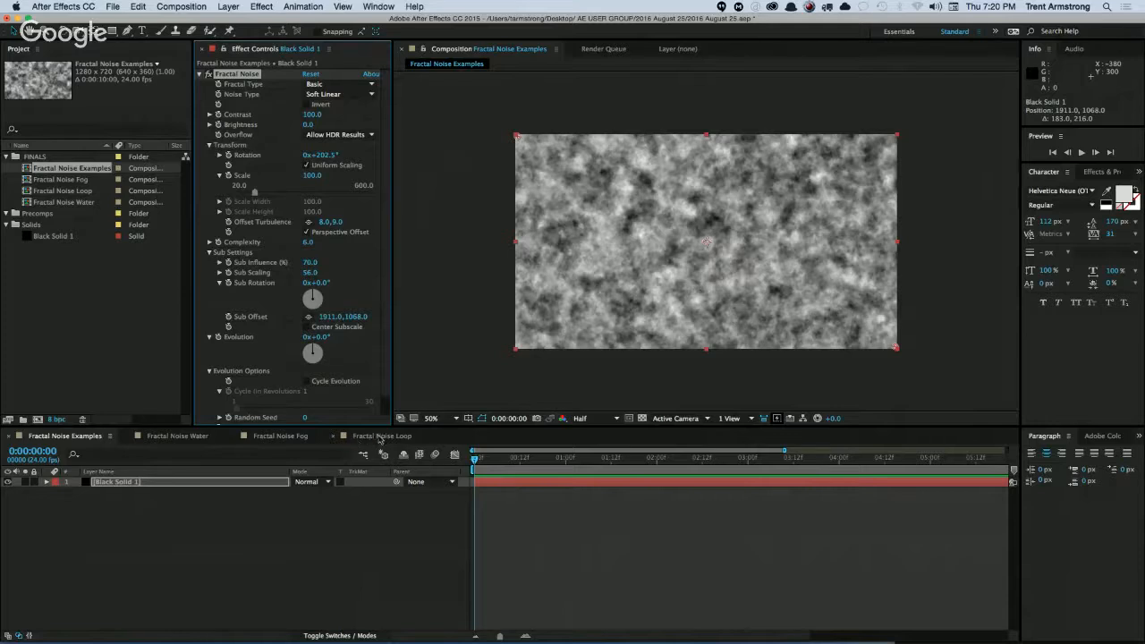
Open the Fractal Noise Water composition, set the project to 16 bits per channel and preview the water gradients.
{"action": "left_click", "coordinate": [194, 436]}
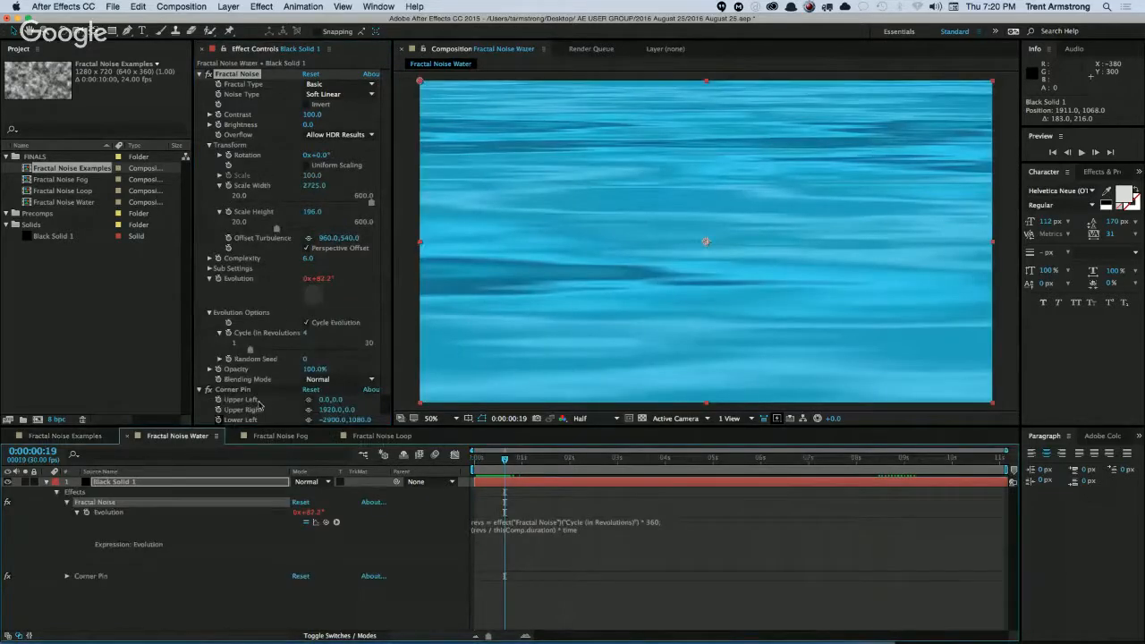
{"action": "left_click", "coordinate": [59, 420]}
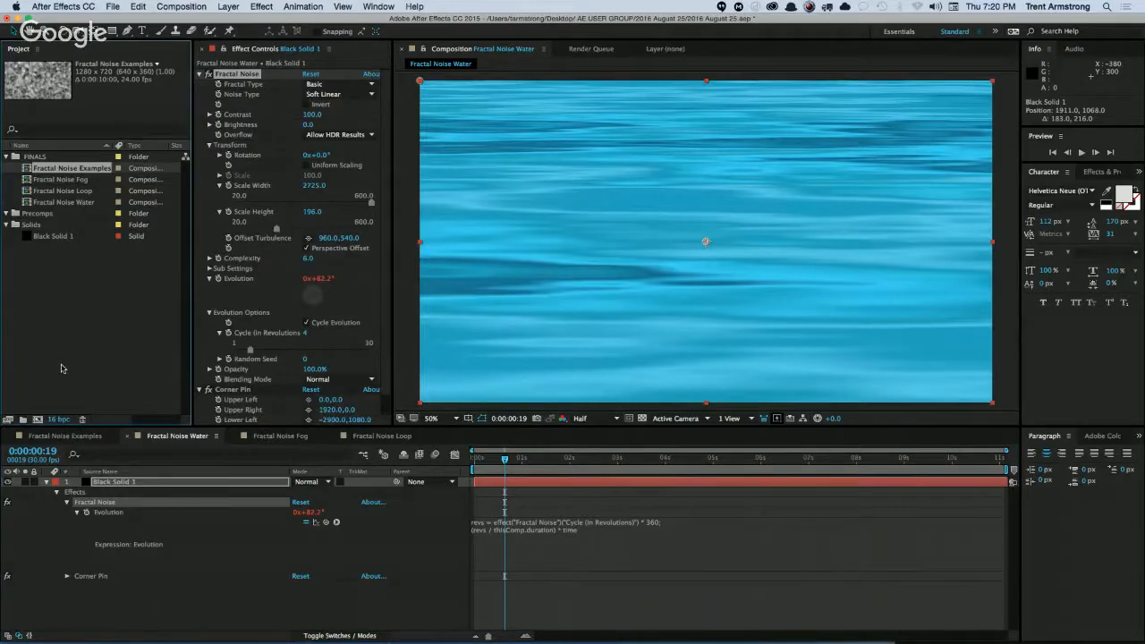
{"action": "key", "text": "space"}
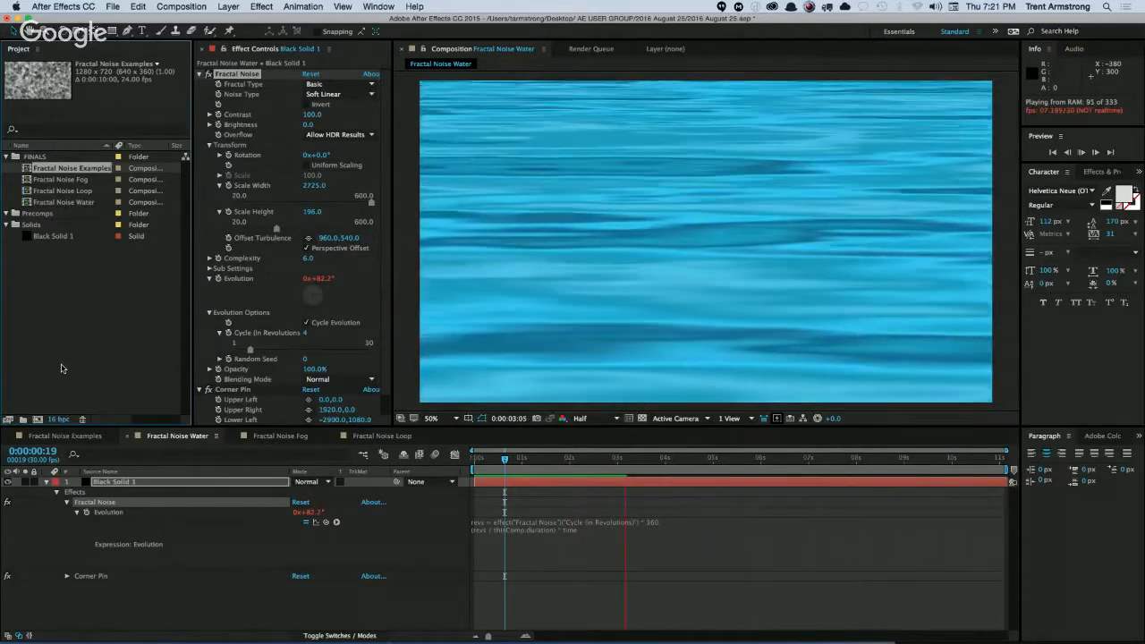
{"action": "key", "text": "space"}
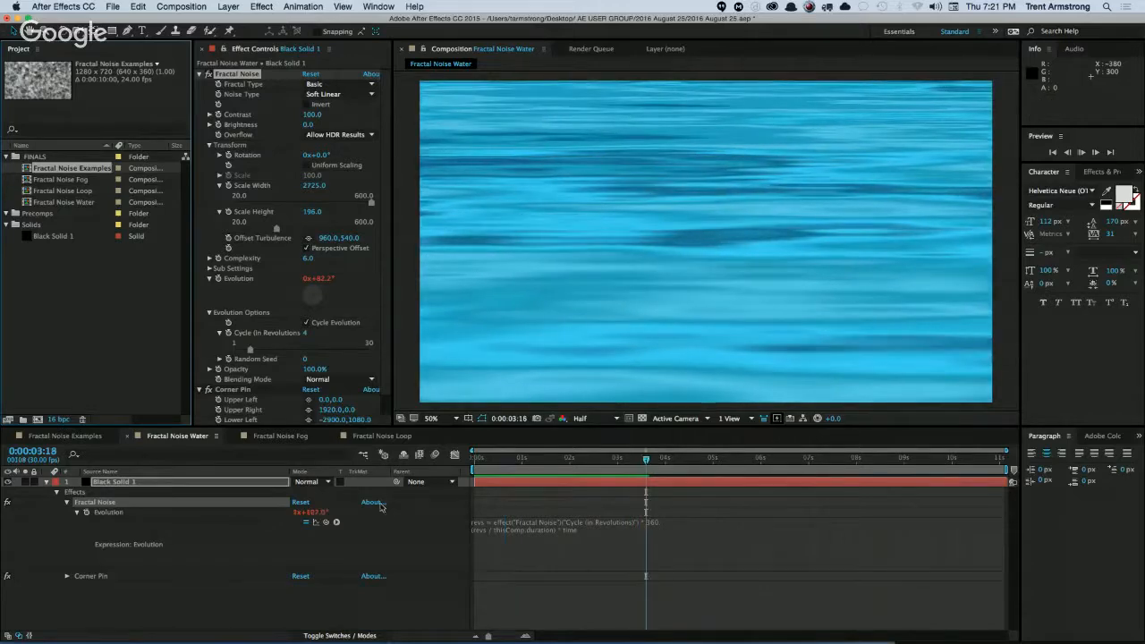
{"action": "key", "text": "space"}
{"action": "scroll", "coordinate": [353, 358], "scroll_direction": "down", "scroll_amount": 2}
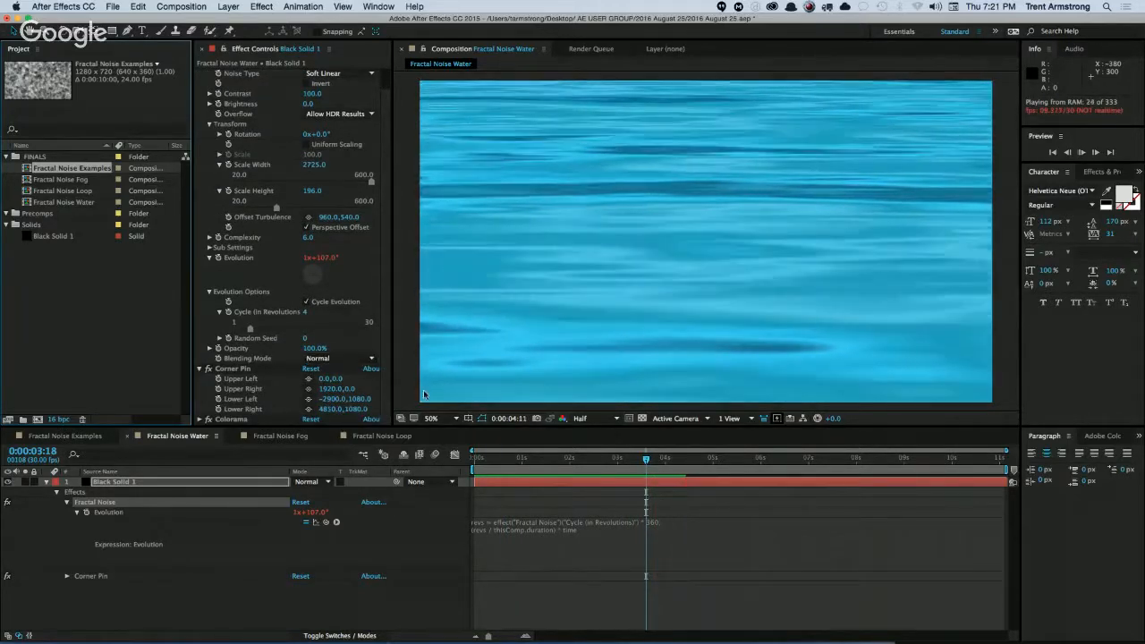
{"action": "key", "text": "space"}
Try Corner Pin's Upper Left at 460.0,0.0 and Upper Right at 1566.0,0.0, and undo both changes.
{"action": "mouse_move", "coordinate": [323, 379]}
{"action": "left_mouse_down"}
{"action": "mouse_move", "coordinate": [344, 382]}
{"action": "mouse_move", "coordinate": [324, 390]}
{"action": "left_mouse_up"}
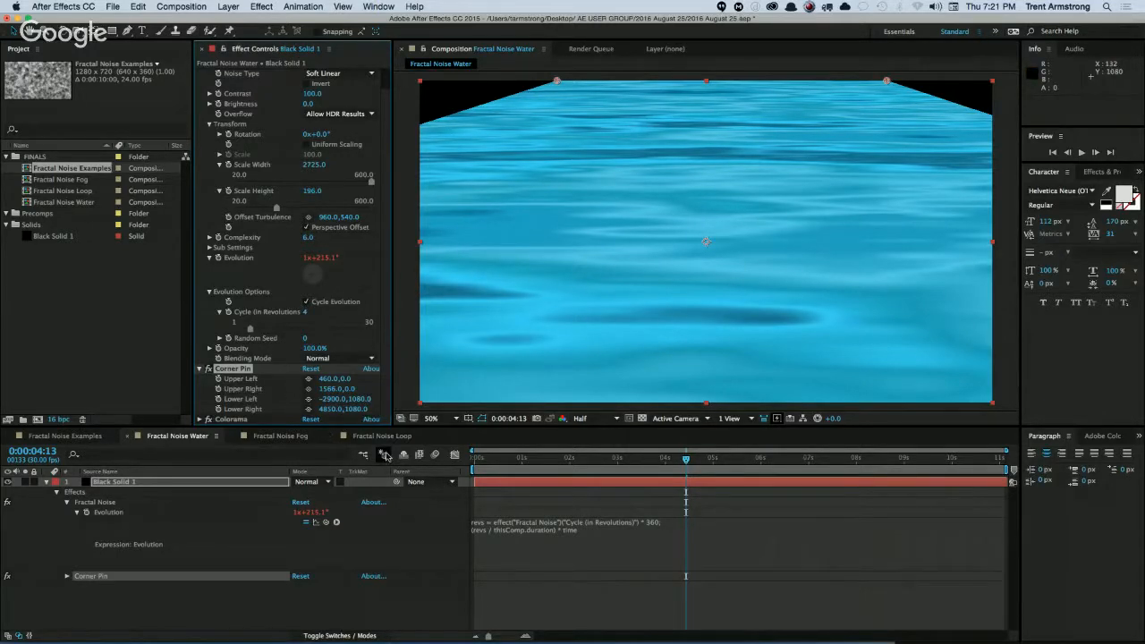
{"action": "key", "text": "super+z"}
{"action": "key", "text": "super+z"}
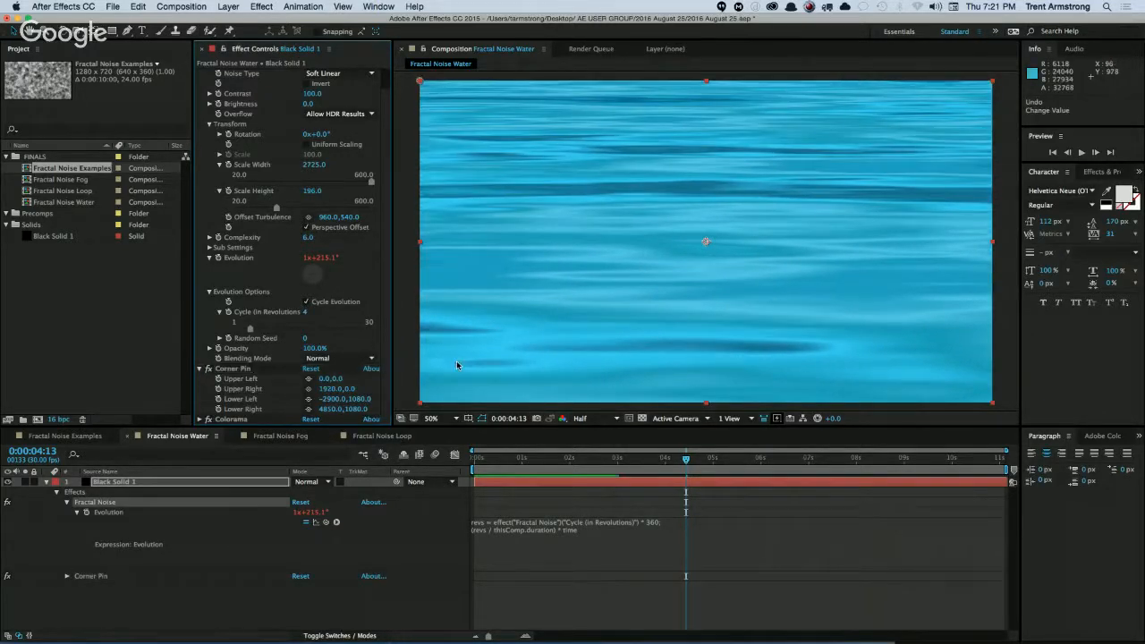
Deselect the water layer and play the composition past its end to check the loop.
{"action": "left_click", "coordinate": [272, 593]}
{"action": "key", "text": "space"}
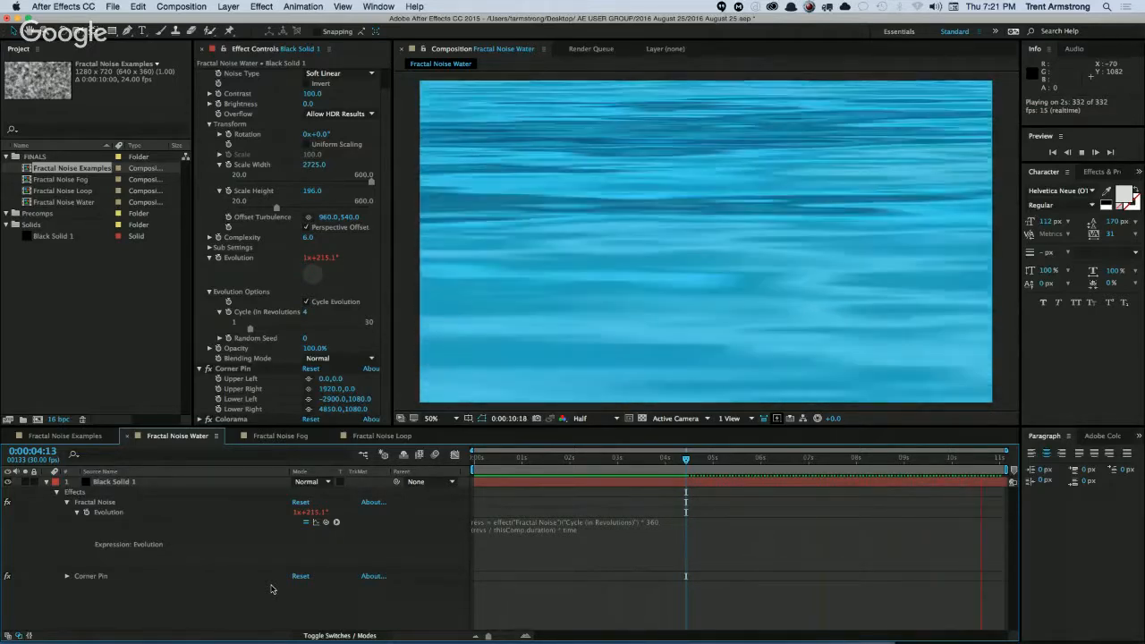
{"action": "key", "text": "space"}
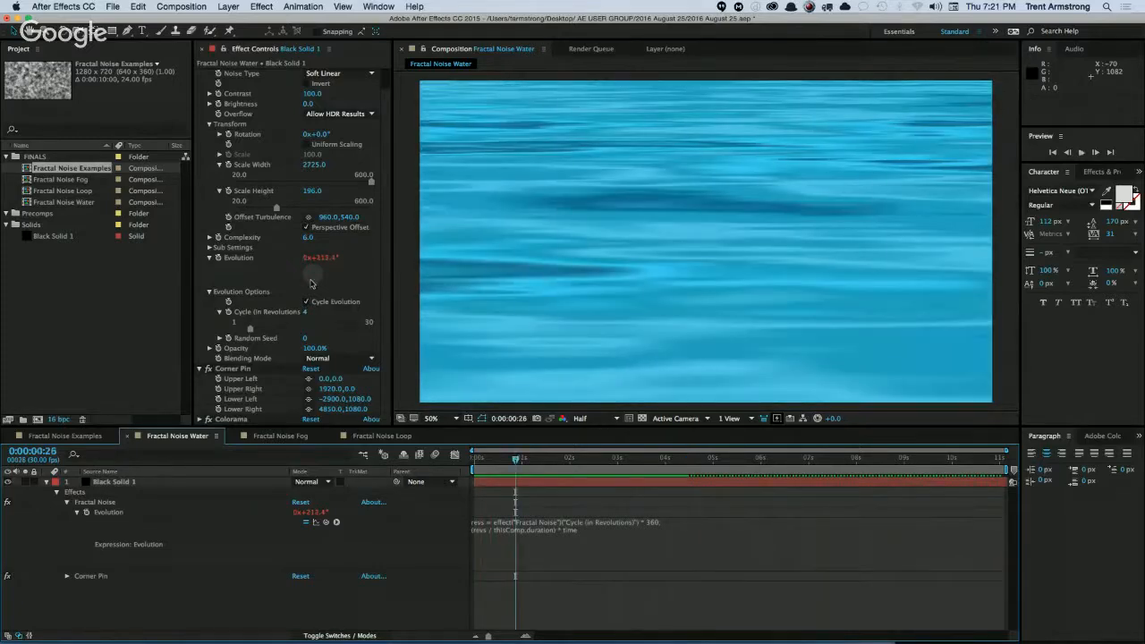
Switch to Finder and browse to the Design Primary share on the Graceway File Server in a new window.
{"action": "key", "text": "super+Tab"}
{"action": "left_click", "coordinate": [611, 321]}
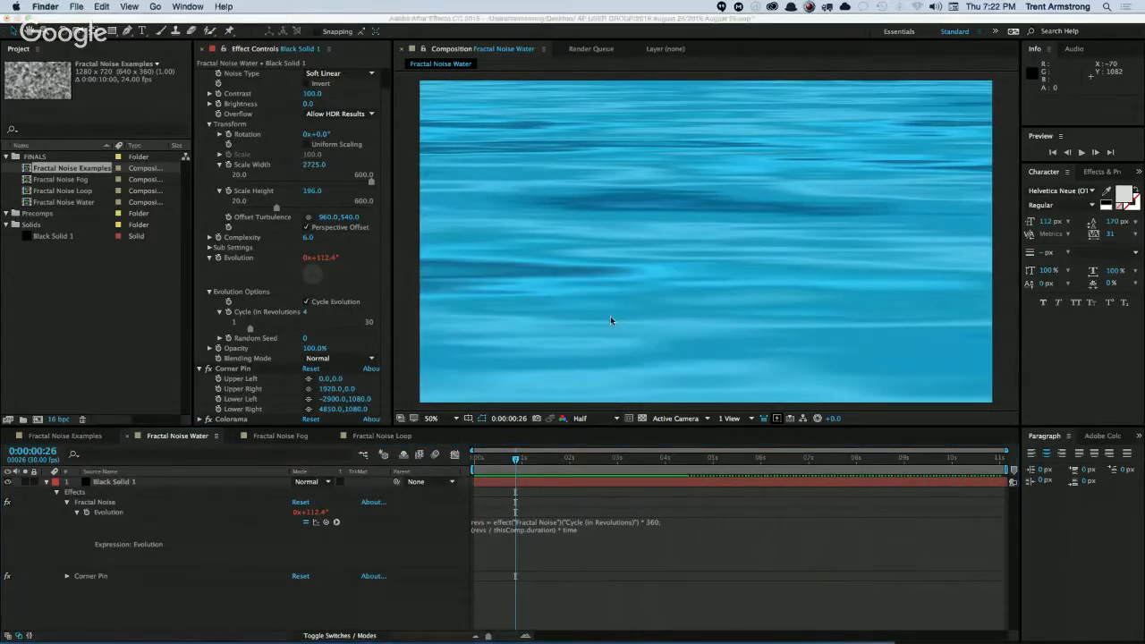
{"action": "key", "text": "super+n"}
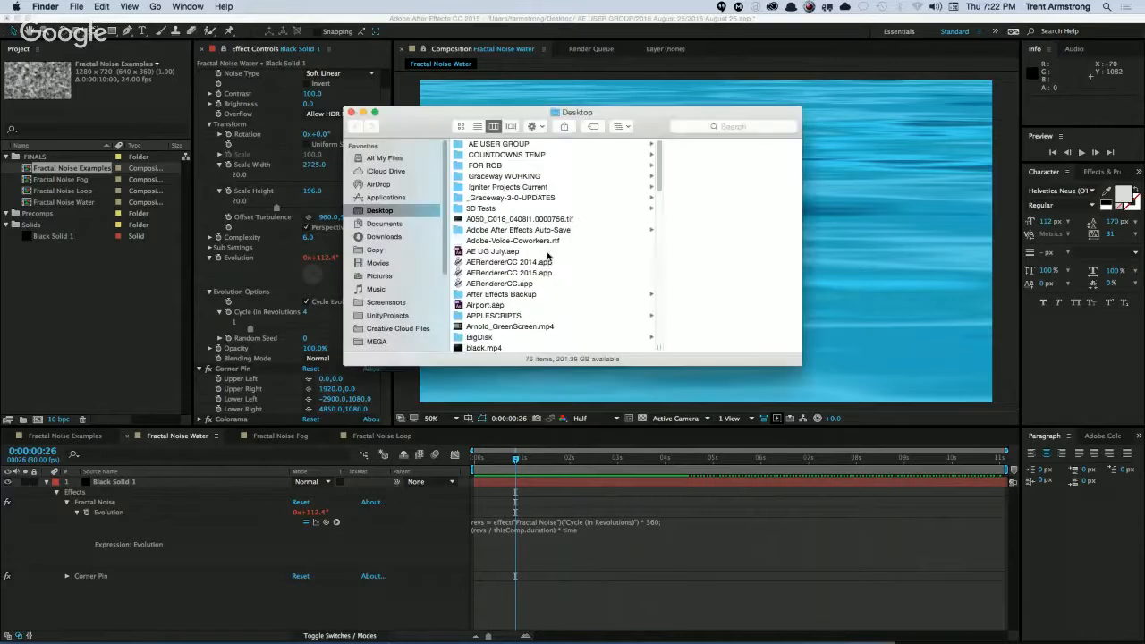
{"action": "left_click_drag", "start_coordinate": [411, 129], "coordinate": [340, 109]}
{"action": "left_click_drag", "start_coordinate": [375, 195], "coordinate": [372, 297]}
{"action": "left_click", "coordinate": [333, 216]}
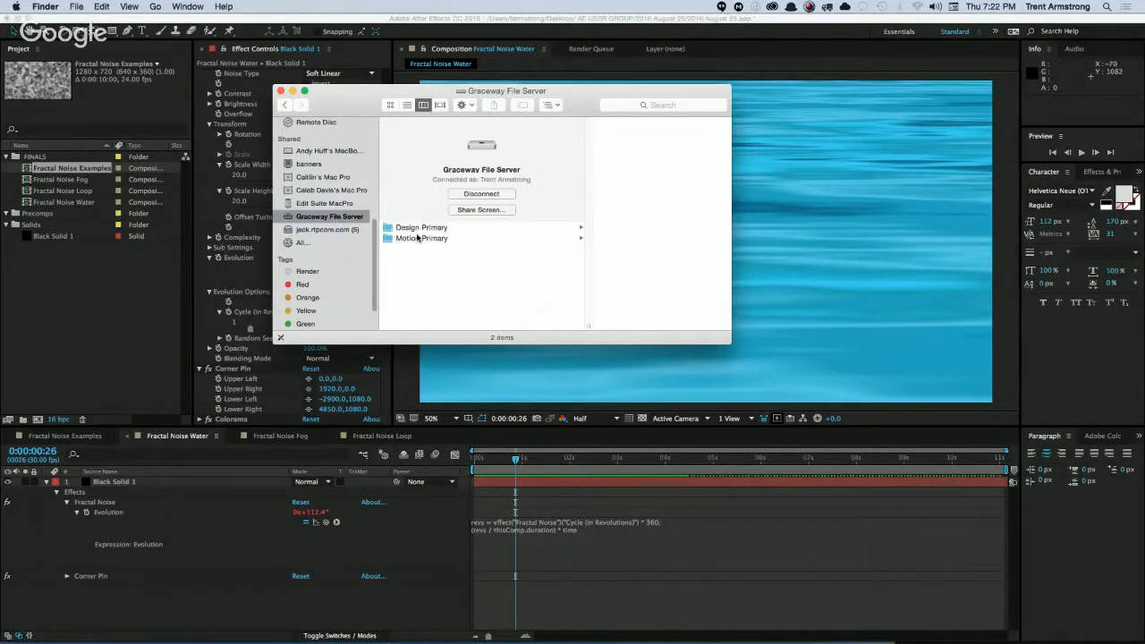
{"action": "left_click", "coordinate": [423, 229]}
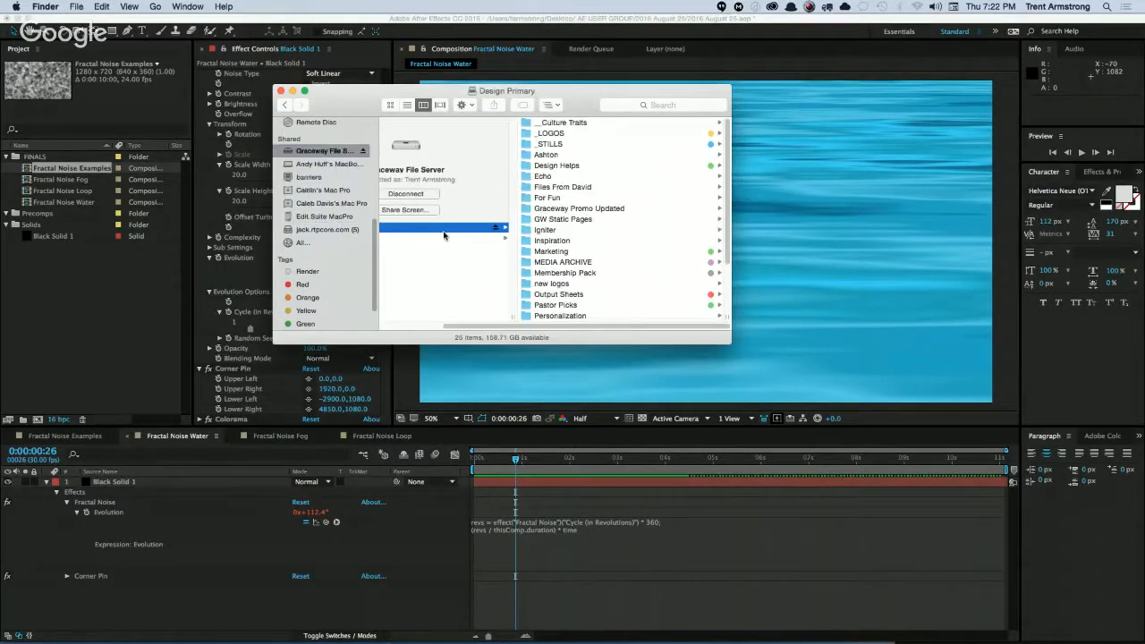
Browse through MEDIA ARCHIVE, Video Library and Stock Video to the Water folder.
{"action": "left_click", "coordinate": [603, 263]}
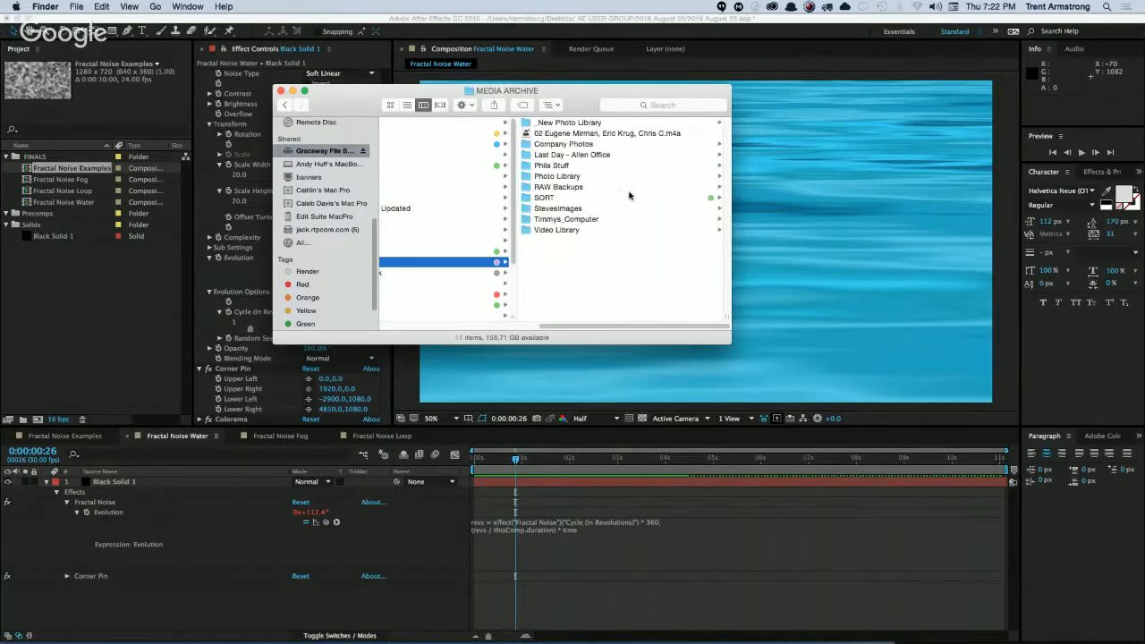
{"action": "left_click", "coordinate": [615, 230]}
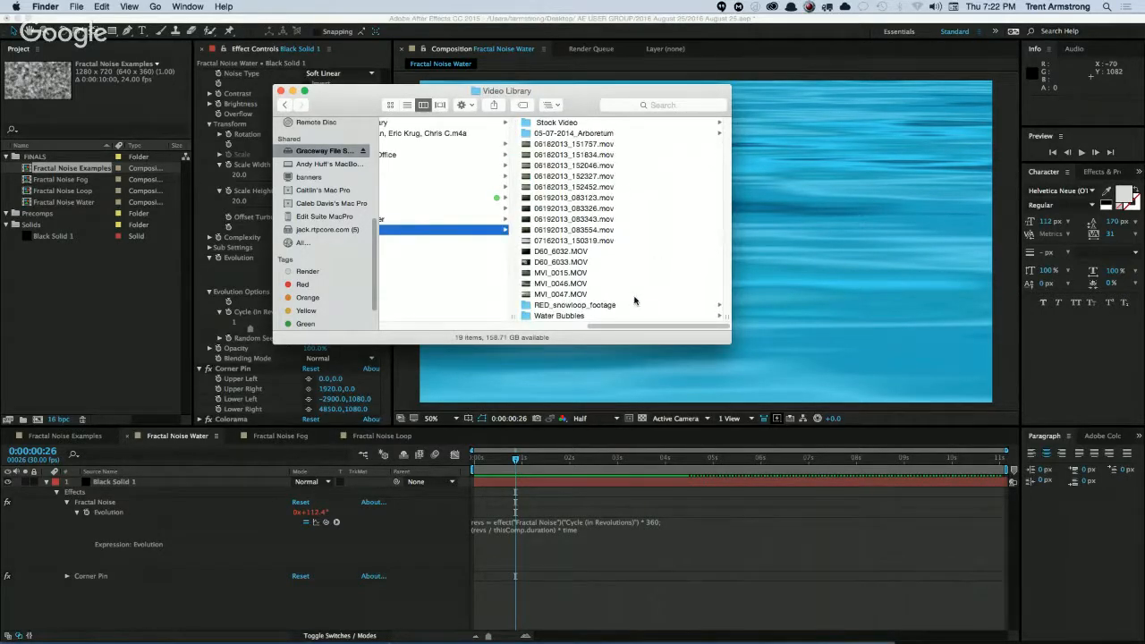
{"action": "left_click", "coordinate": [627, 125]}
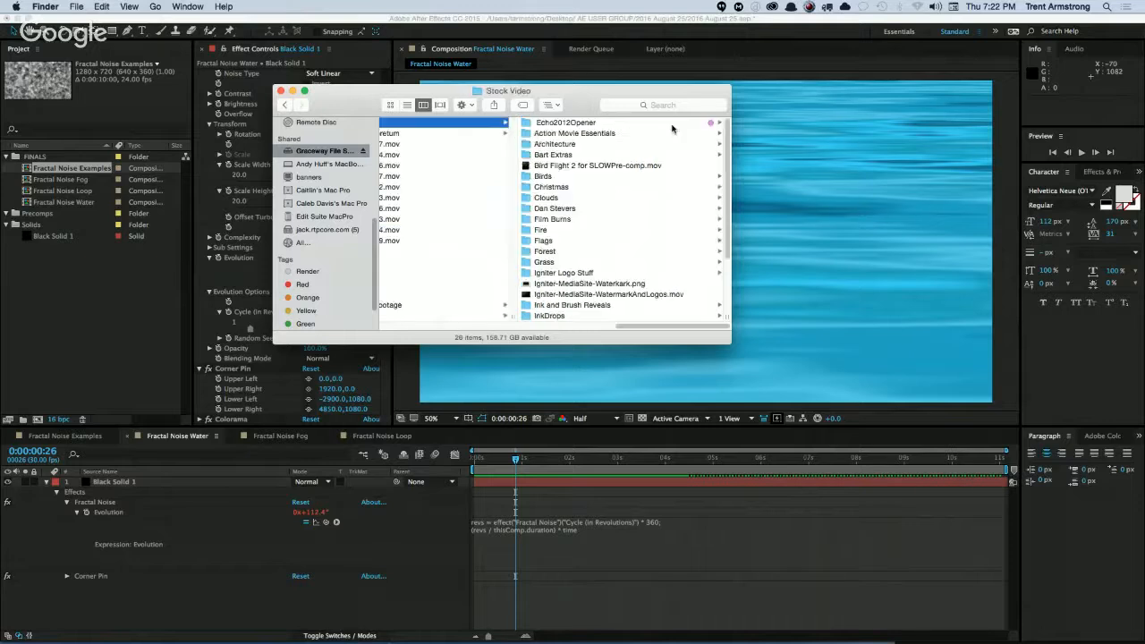
{"action": "scroll", "coordinate": [652, 257], "scroll_direction": "down", "scroll_amount": 4}
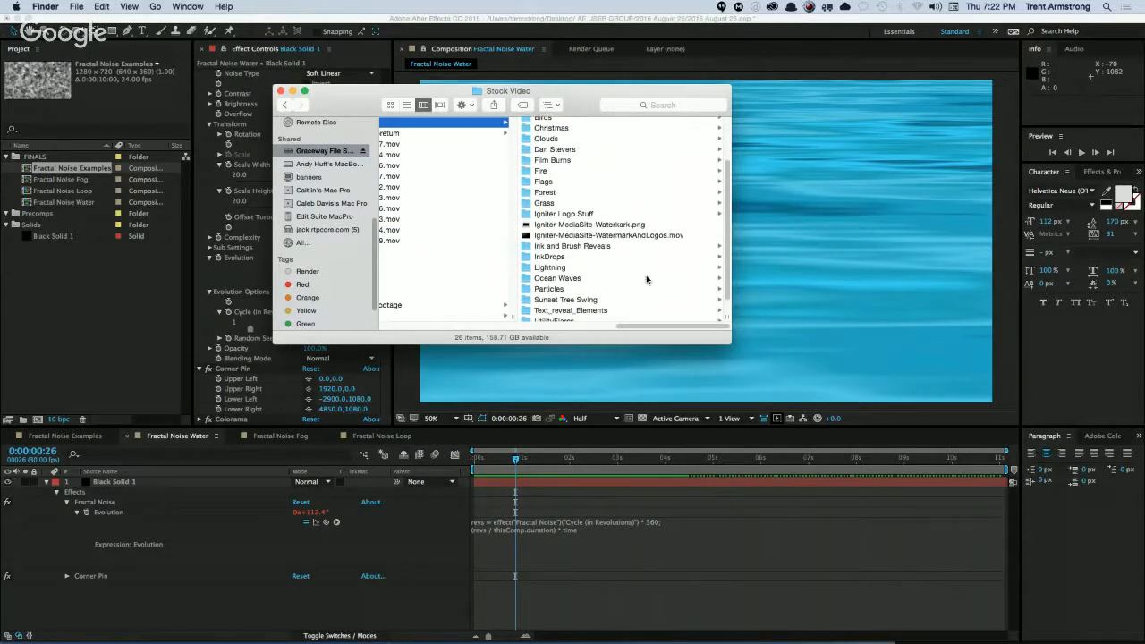
{"action": "left_click", "coordinate": [602, 314]}
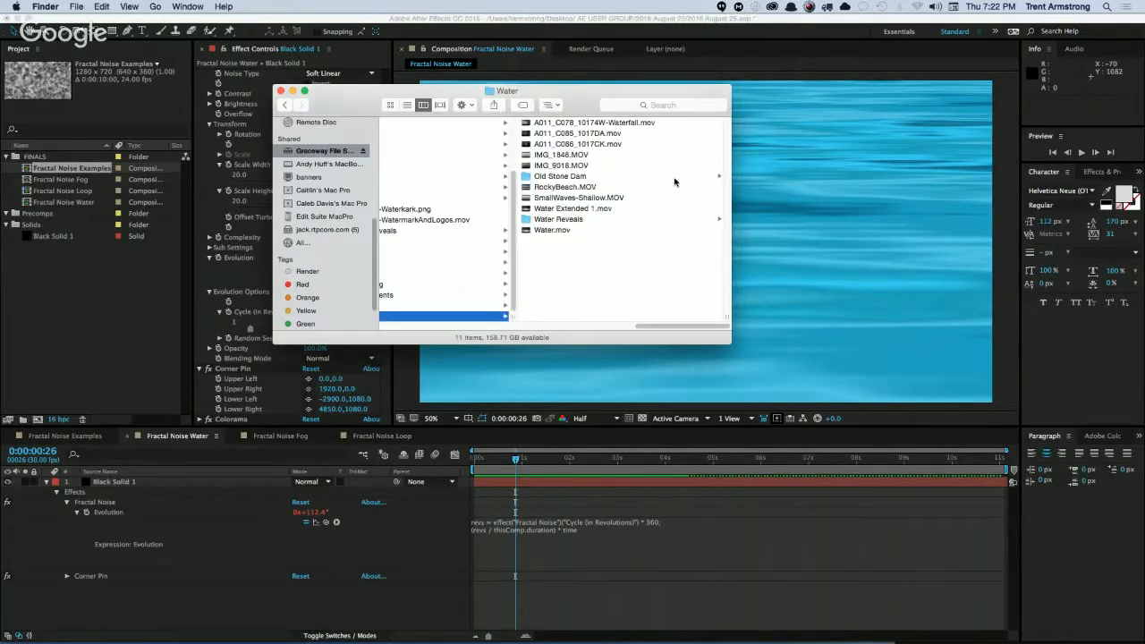
Play Water Extended 1.mov on loop in QuickTime Player, and quit the player.
{"action": "left_click", "coordinate": [625, 209]}
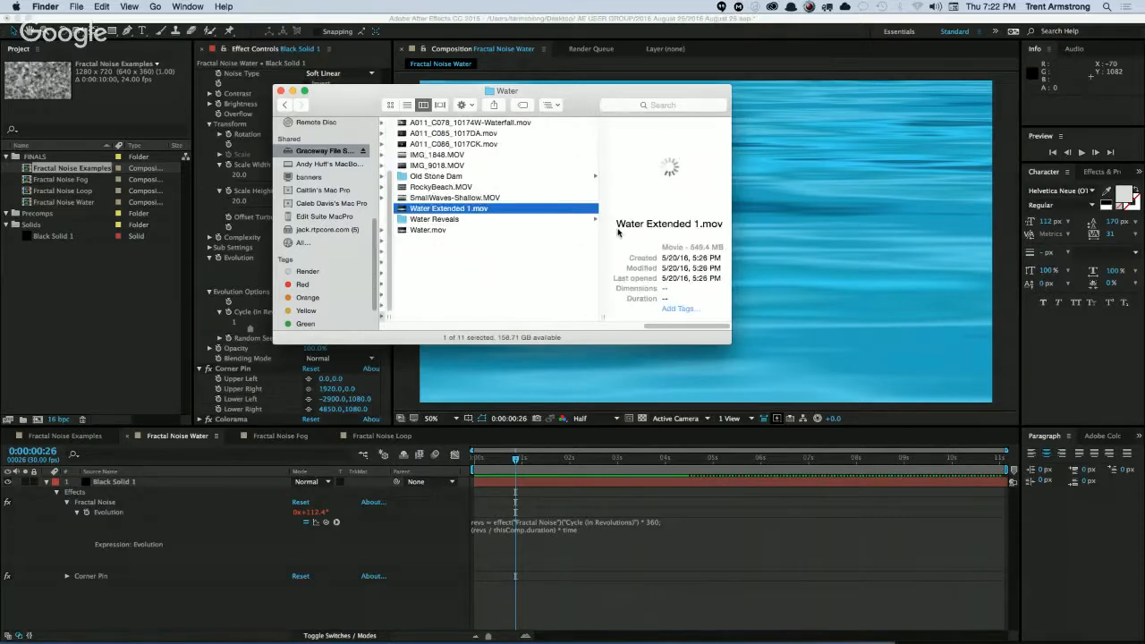
{"action": "double_click", "coordinate": [617, 232]}
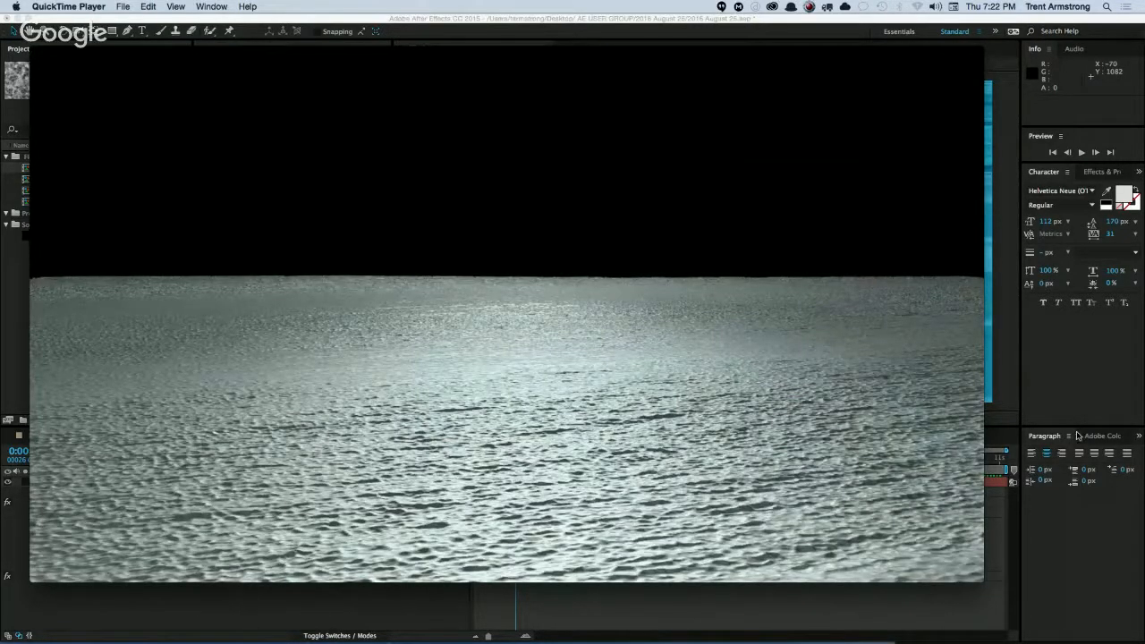
{"action": "key", "text": "super+l"}
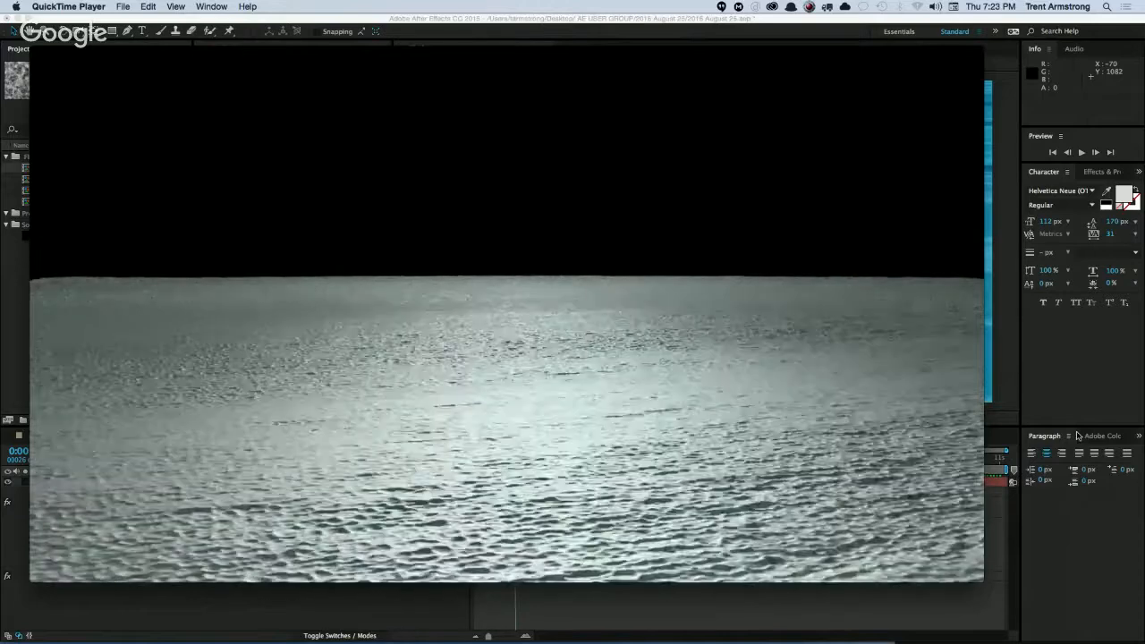
{"action": "key", "text": "super+q"}
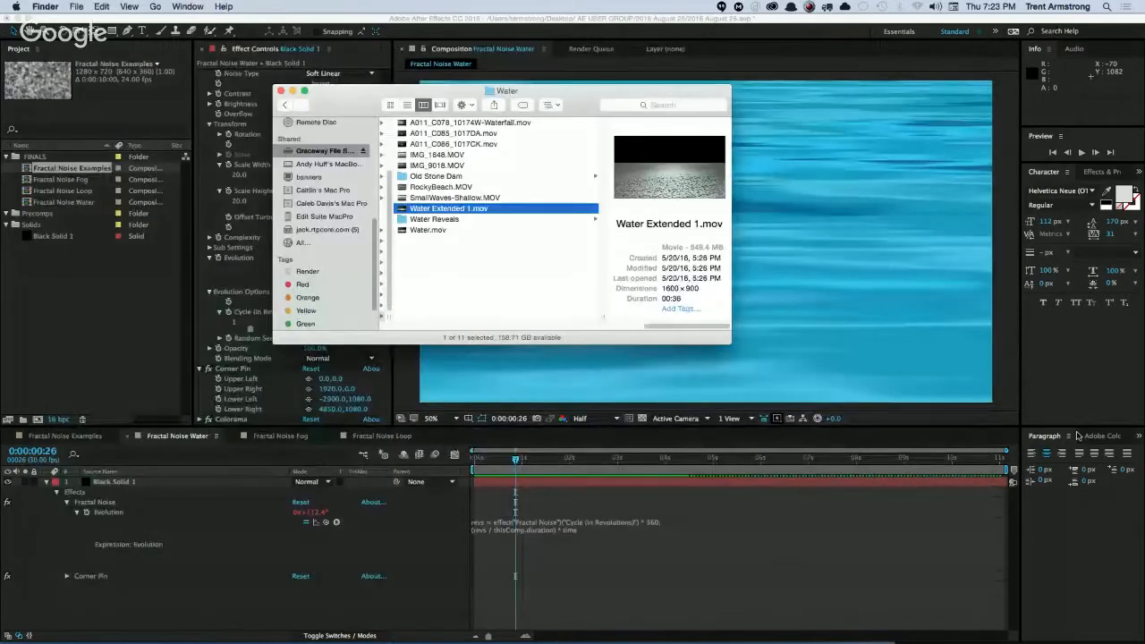
Look through the neighbouring water clips and preview Water.mov in Quick Look.
{"action": "key", "text": "Up"}
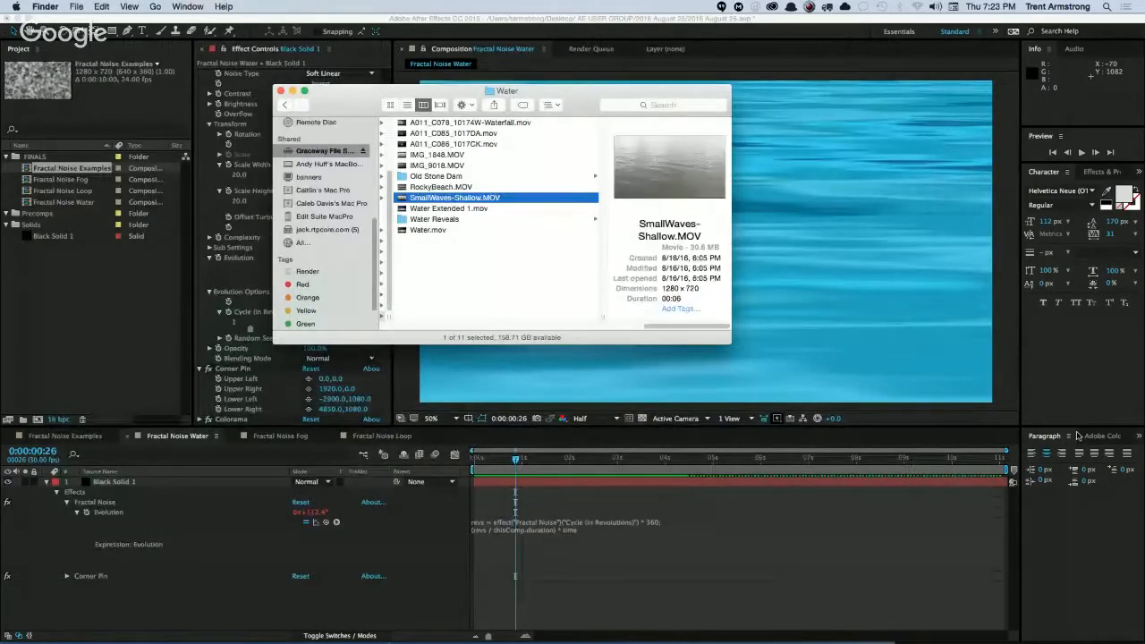
{"action": "key", "text": "Up"}
{"action": "key", "text": "Down"}
{"action": "key", "text": "Down"}
{"action": "key", "text": "Down"}
{"action": "key", "text": "Down"}
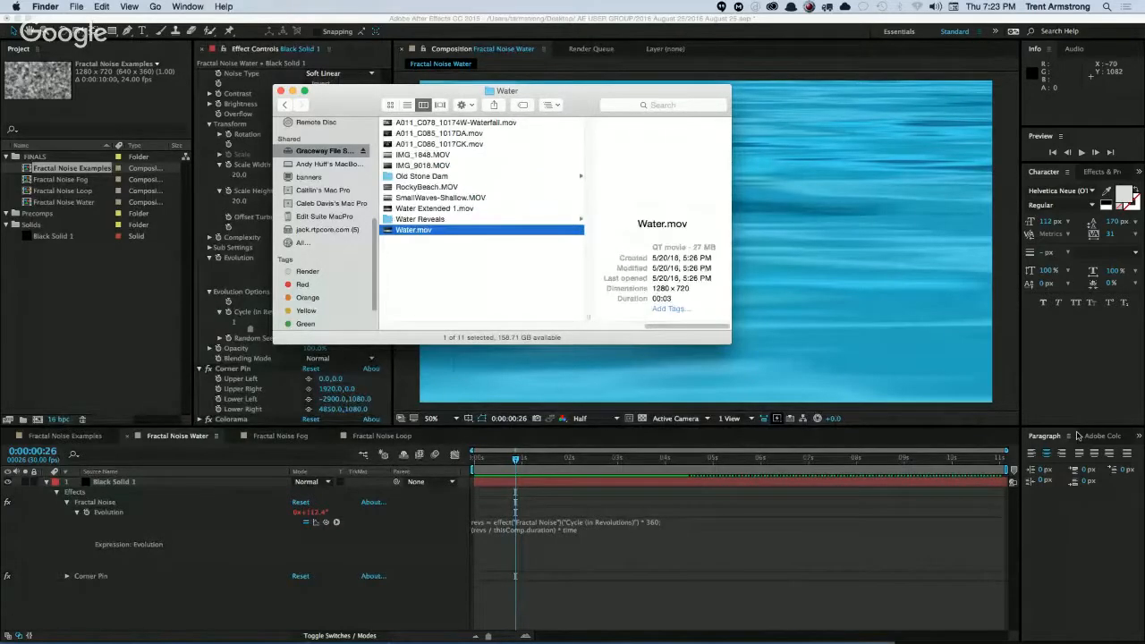
{"action": "key", "text": "space"}
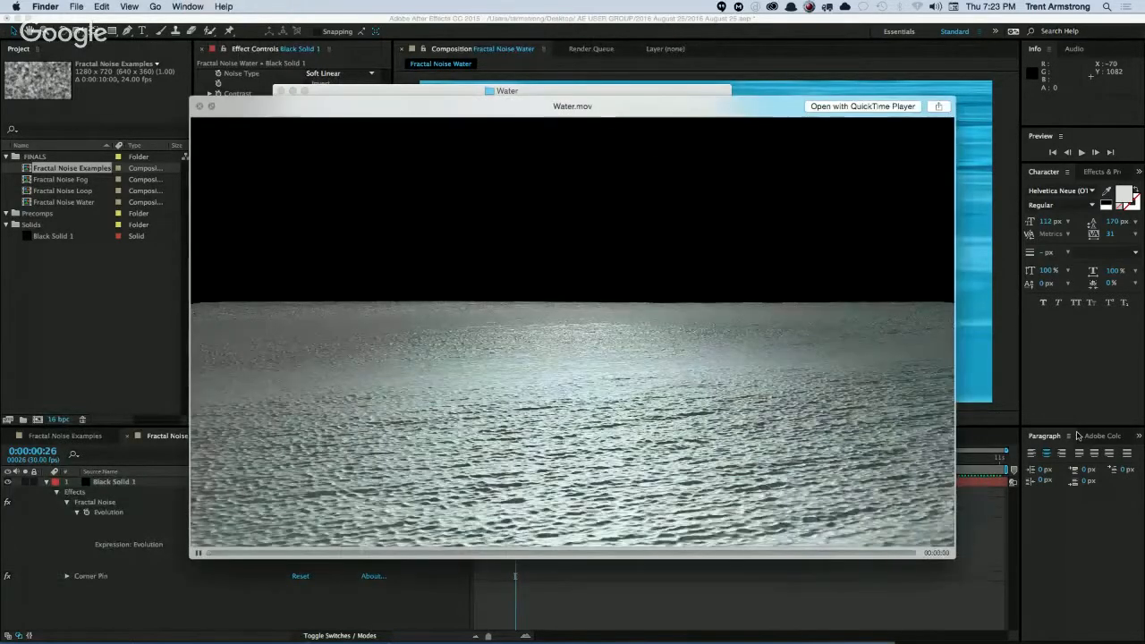
{"action": "key", "text": "space"}
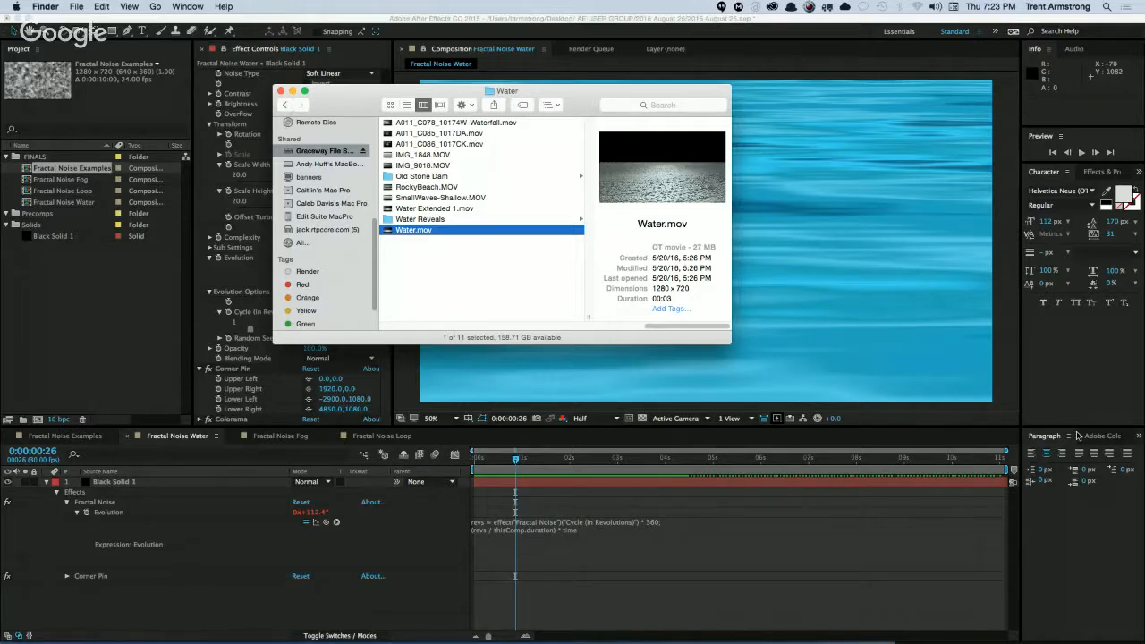
Return to After Effects, collapse the Black Solid 1 layer and open the Fractal Noise Loop composition.
{"action": "left_click", "coordinate": [215, 611]}
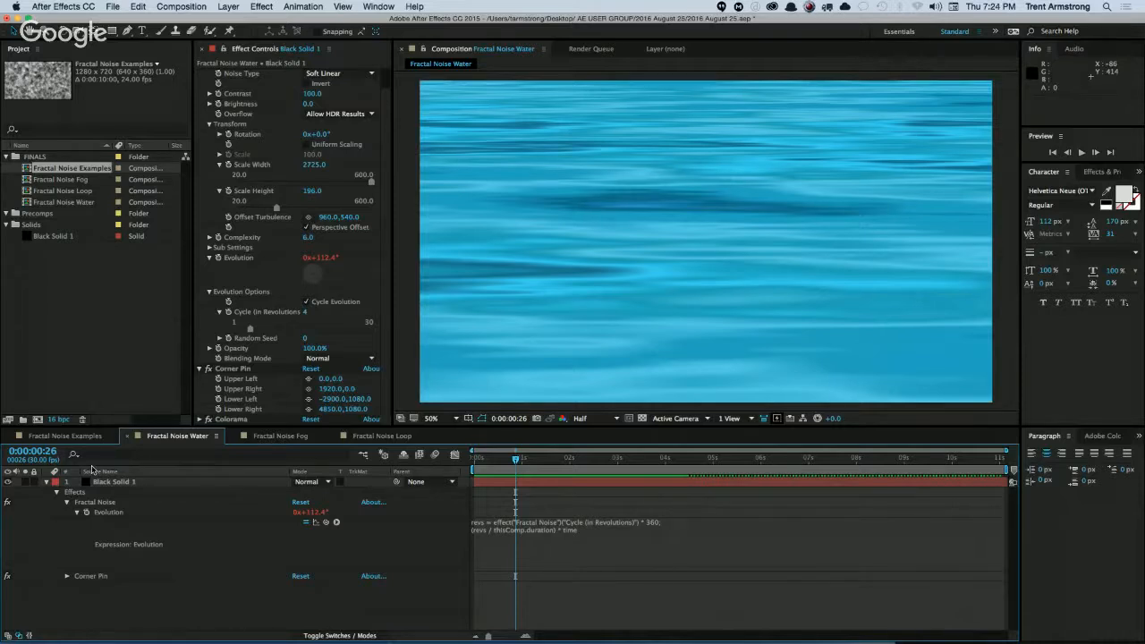
{"action": "left_click", "coordinate": [47, 481]}
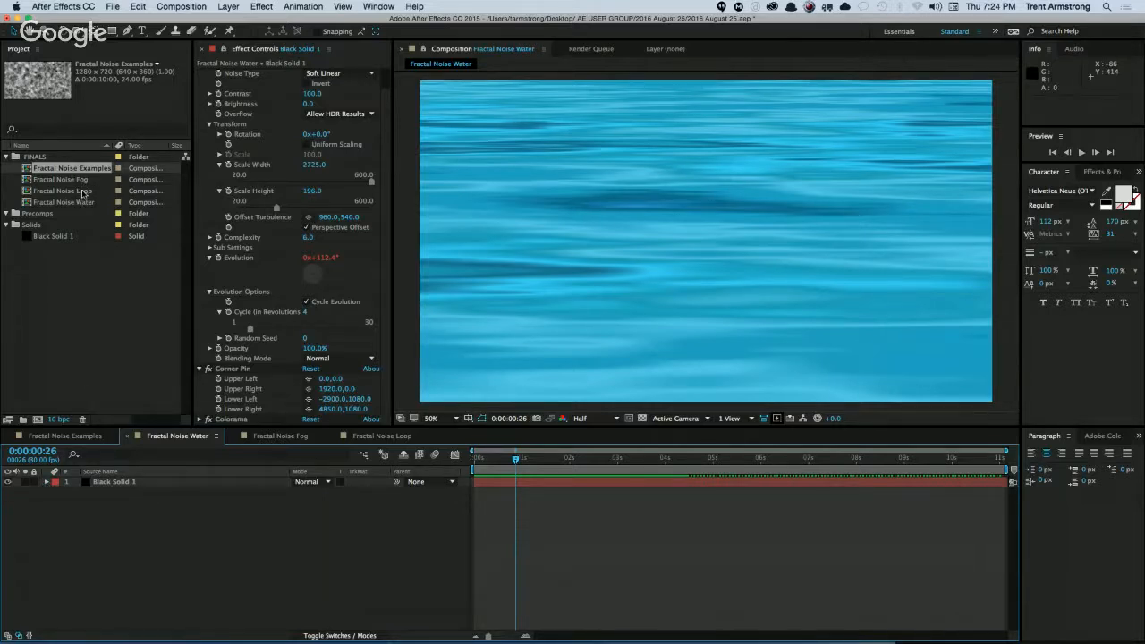
{"action": "double_click", "coordinate": [83, 193]}
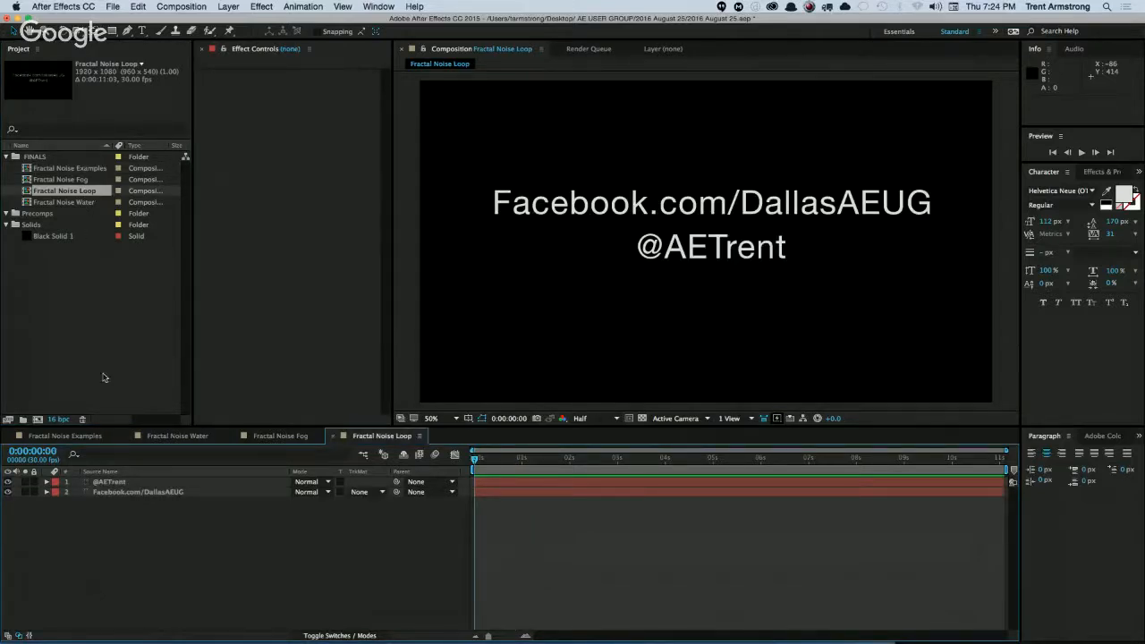
Duplicate the Fractal Noise Loop composition in the project.
{"action": "key", "text": "super+a"}
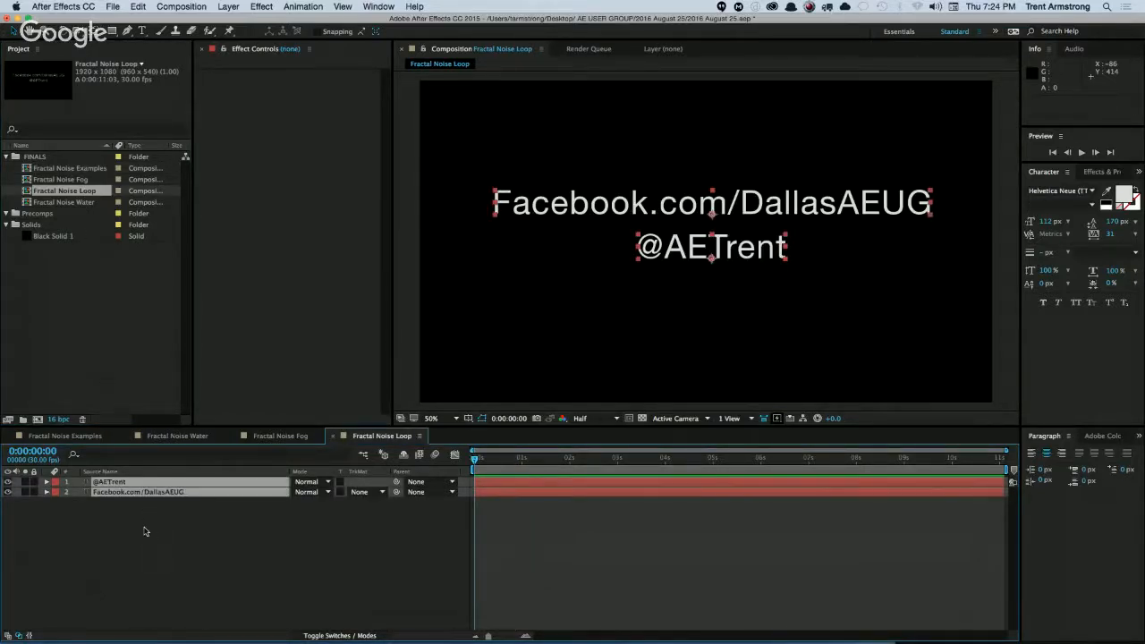
{"action": "left_click", "coordinate": [87, 191]}
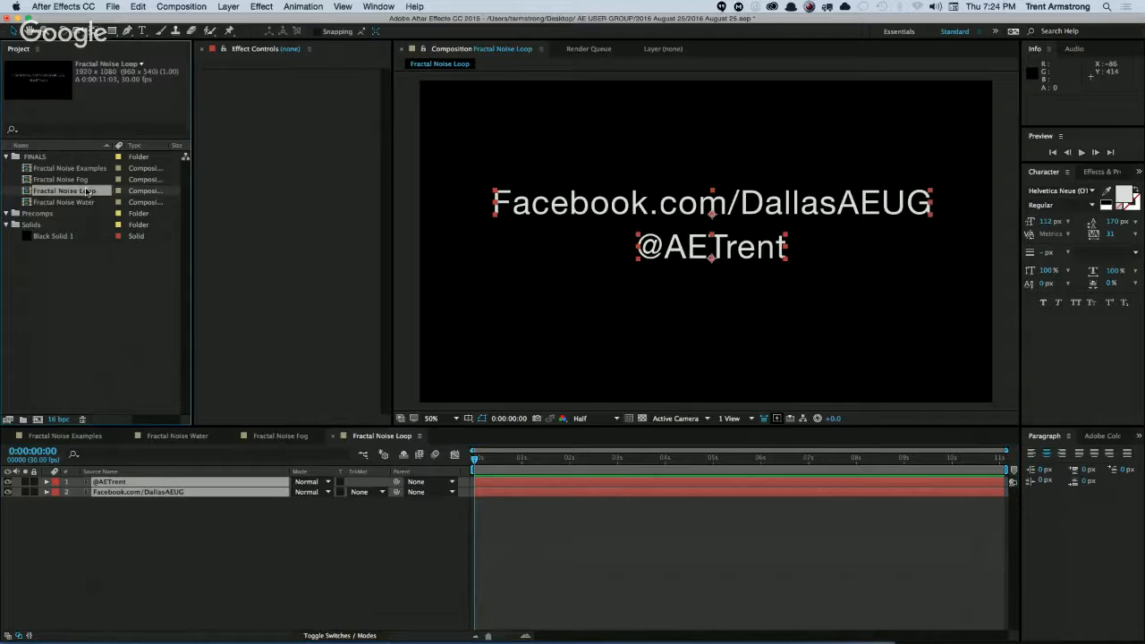
{"action": "key", "text": "super+d"}
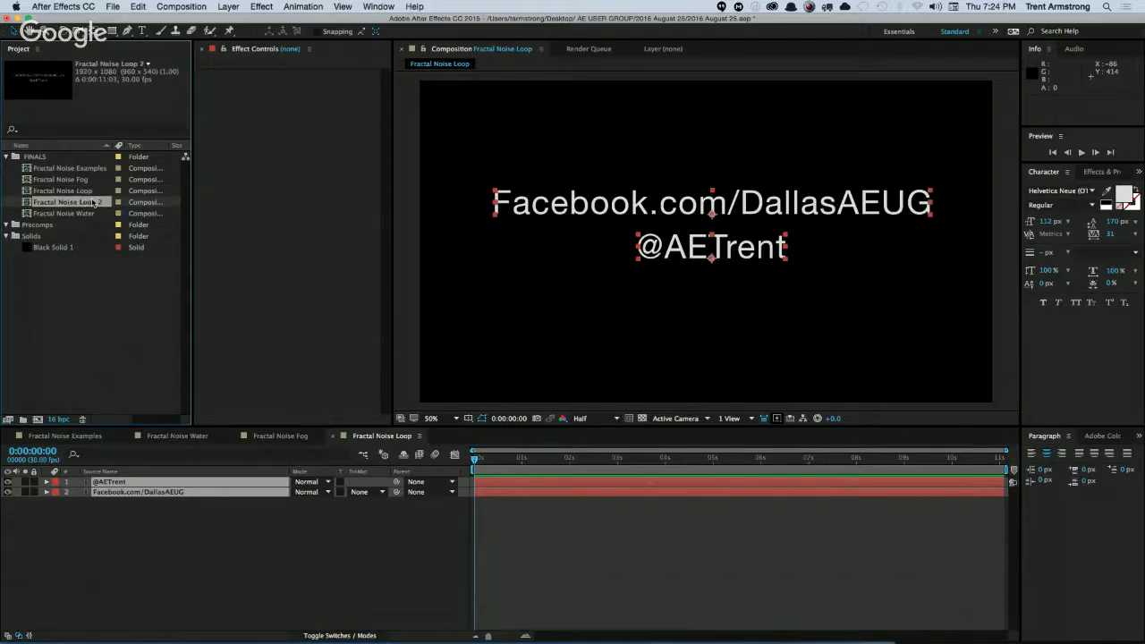
Rename the duplicated Fractal Noise Loop composition as Social.
{"action": "key", "text": "Return"}
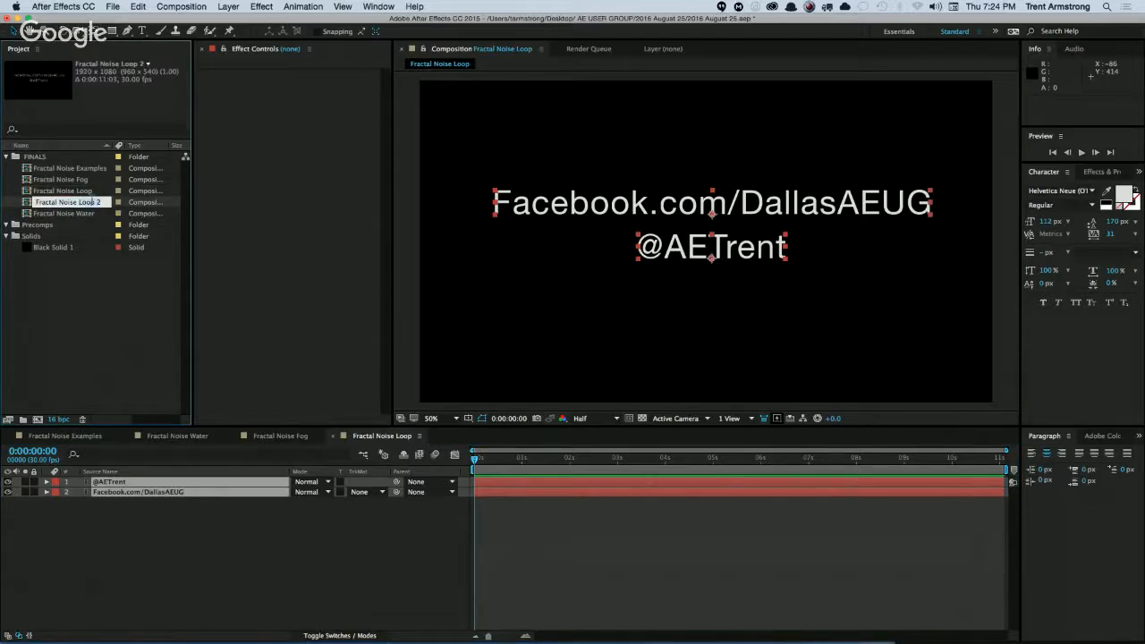
{"action": "type", "text": "Sol"}
{"action": "key", "text": "Return"}
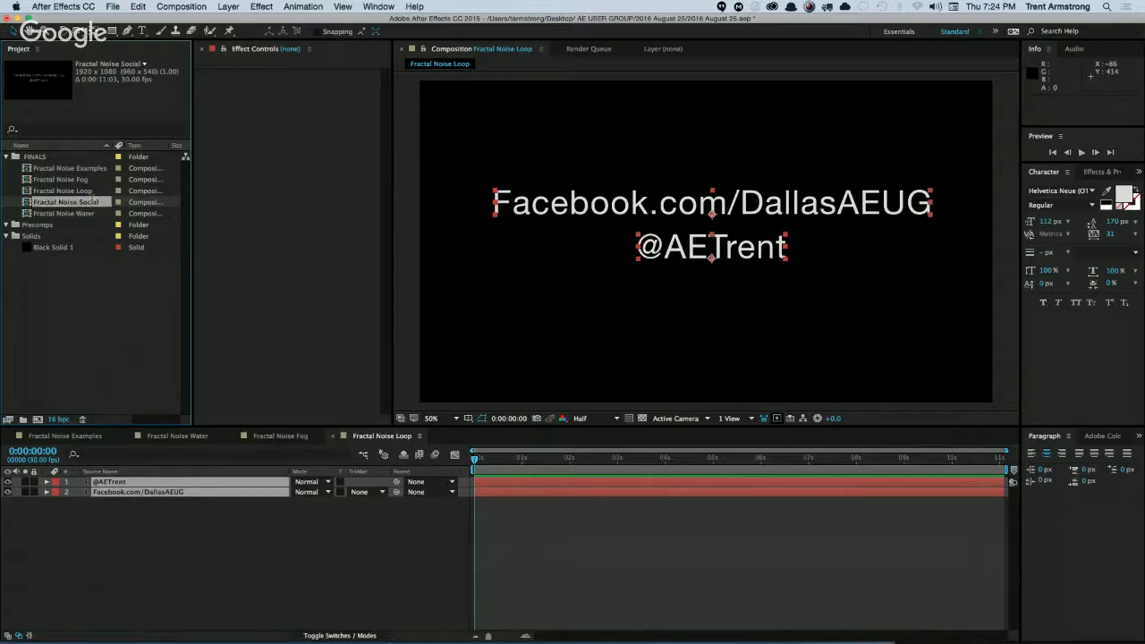
{"action": "key", "text": "Return"}
{"action": "key", "text": "Left"}
{"action": "key", "text": "alt+shift+Right"}
{"action": "key", "text": "alt+shift+Right"}
{"action": "key", "text": "BackSpace"}
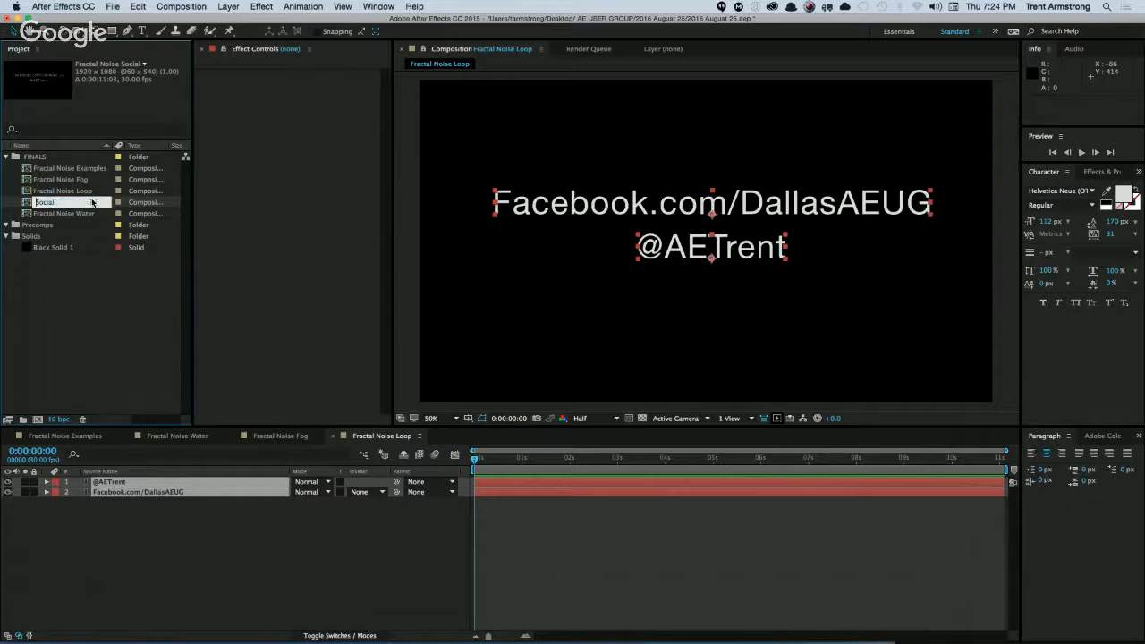
{"action": "key", "text": "Return"}
{"action": "left_click", "coordinate": [93, 202]}
Delete both text layers from the Fractal Noise Loop composition and add Black Solid 1 to it as a layer.
{"action": "key", "text": "Up"}
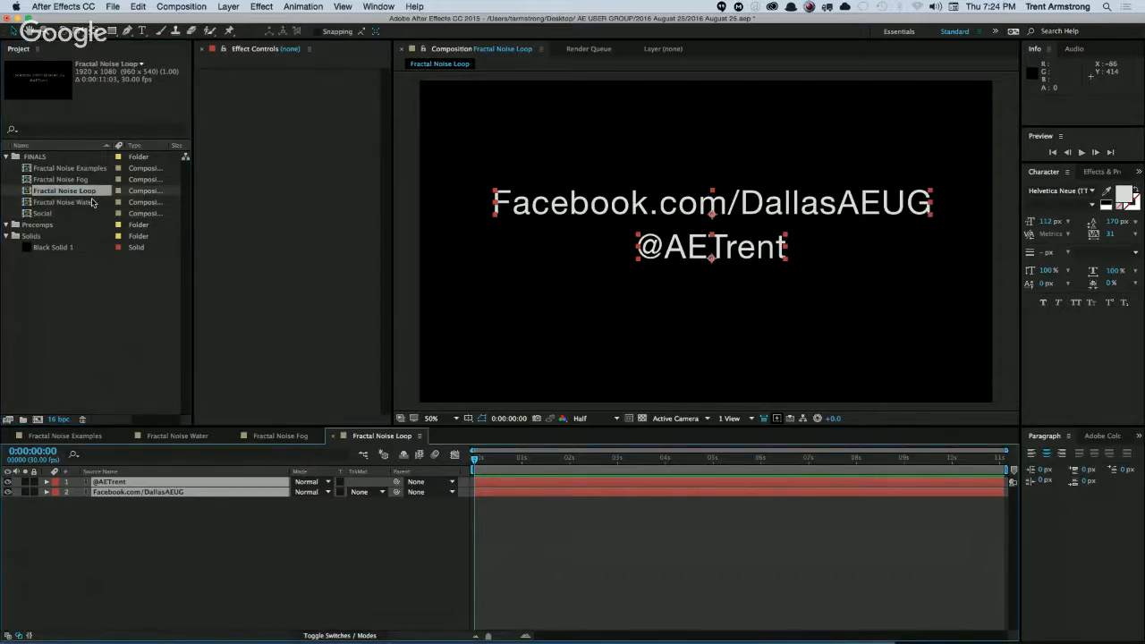
{"action": "key", "text": "Delete"}
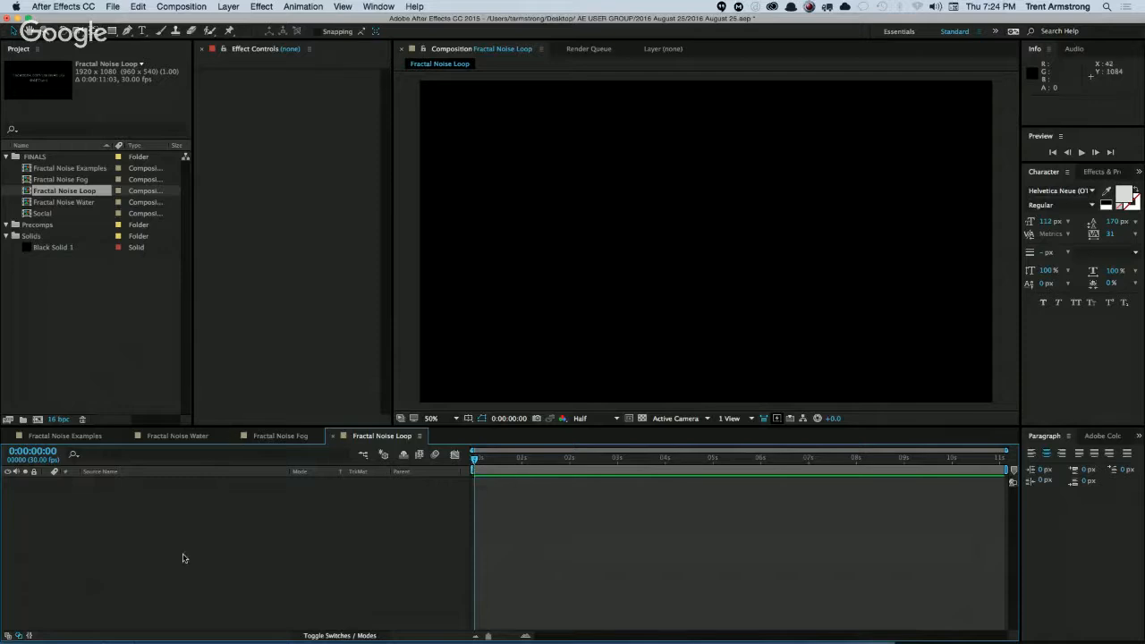
{"action": "left_click_drag", "start_coordinate": [60, 252], "coordinate": [182, 531]}
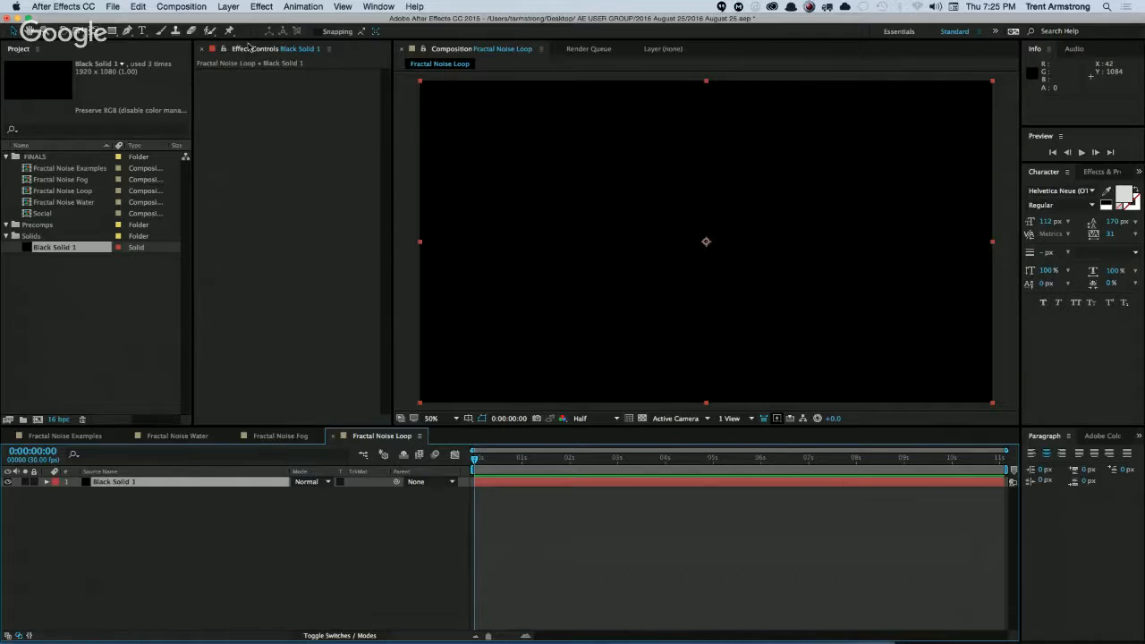
Apply the Fractal Noise effect to Black Solid 1 and expand its Evolution Options.
{"action": "left_click", "coordinate": [262, 7]}
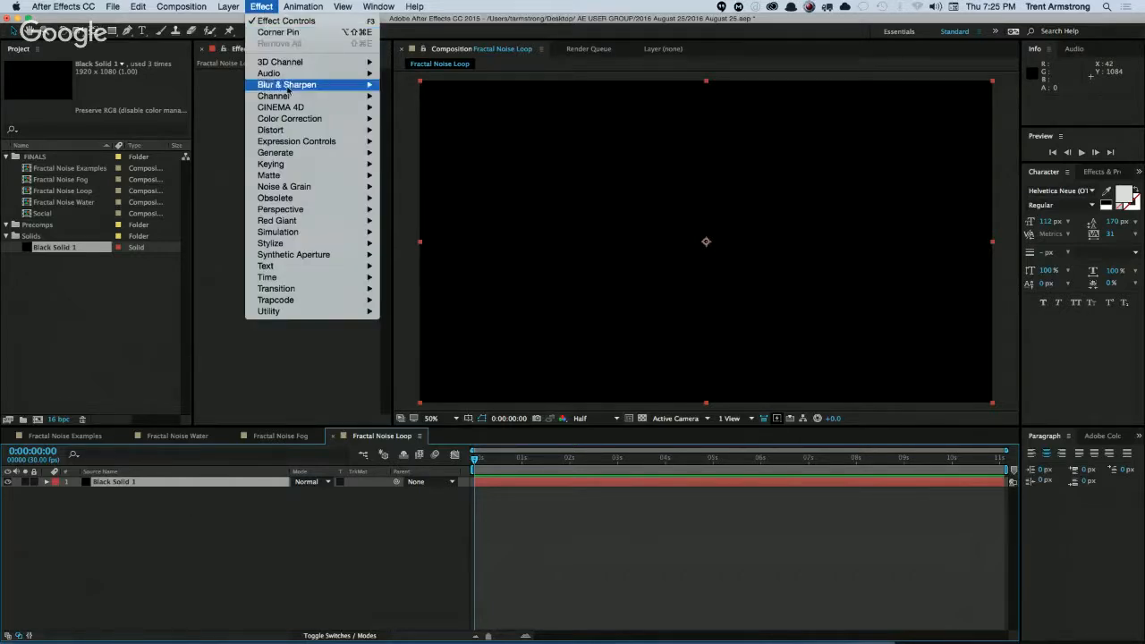
{"action": "mouse_move", "coordinate": [300, 187]}
{"action": "left_click", "coordinate": [417, 210]}
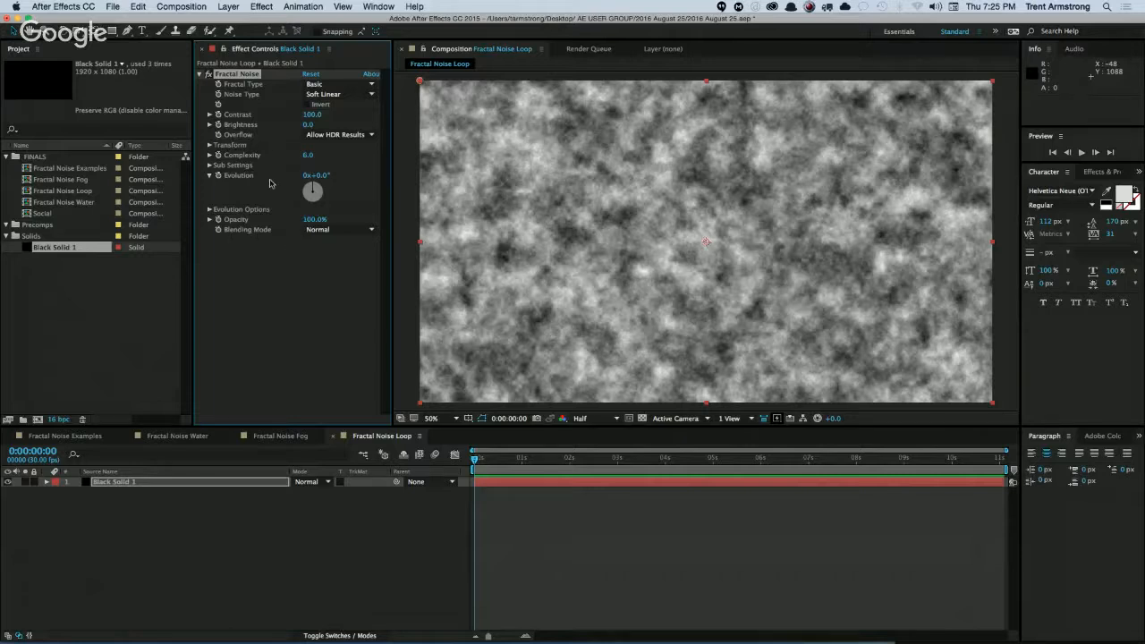
{"action": "double_click", "coordinate": [245, 76]}
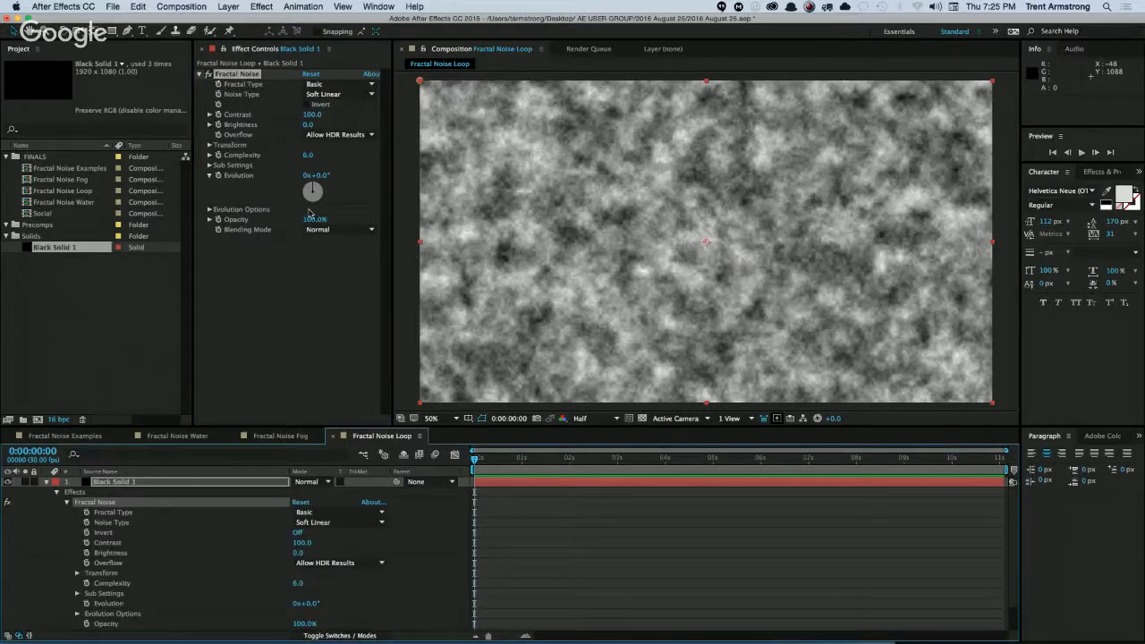
{"action": "left_click", "coordinate": [209, 211]}
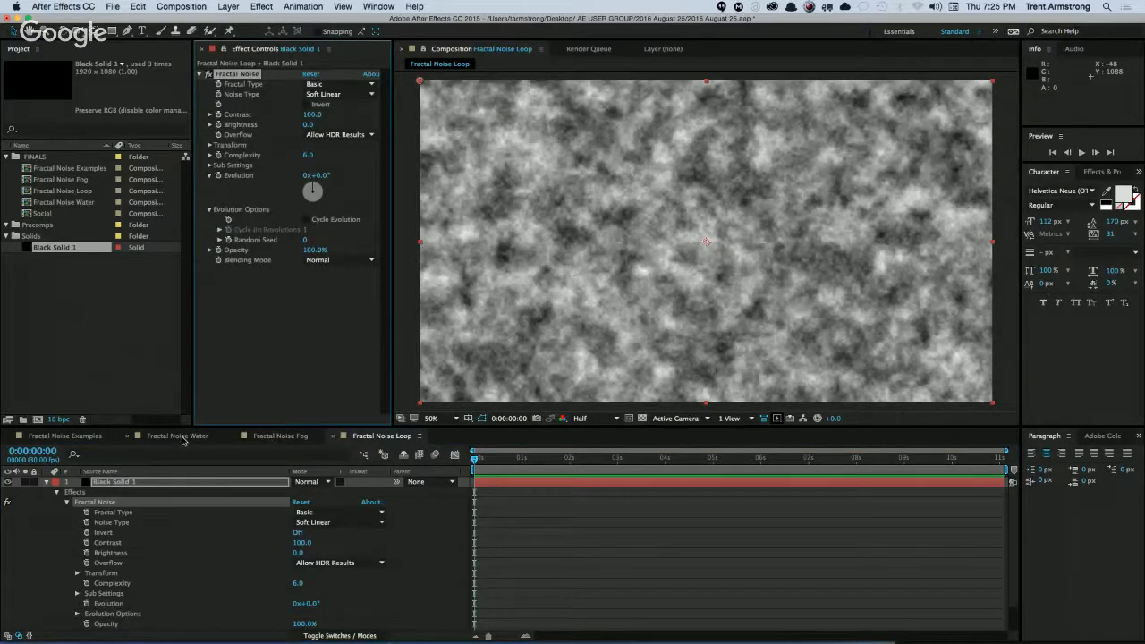
Copy the Fractal Noise effect from the Fractal Noise Water composition onto Black Solid 1 in Fractal Noise Loop.
{"action": "left_click", "coordinate": [179, 436]}
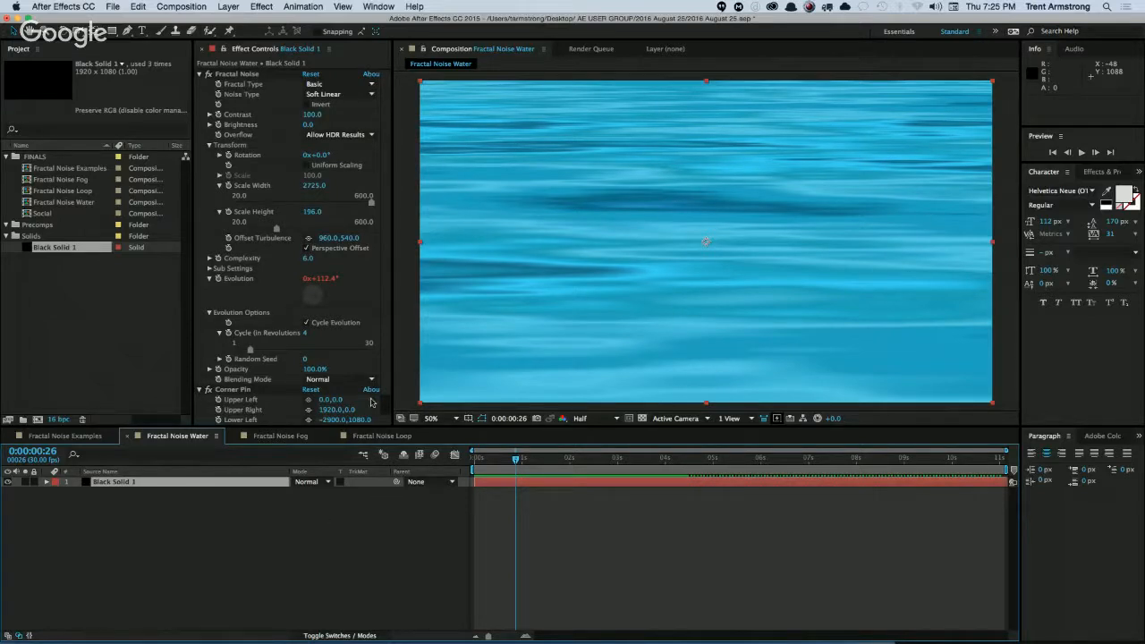
{"action": "left_click", "coordinate": [250, 76]}
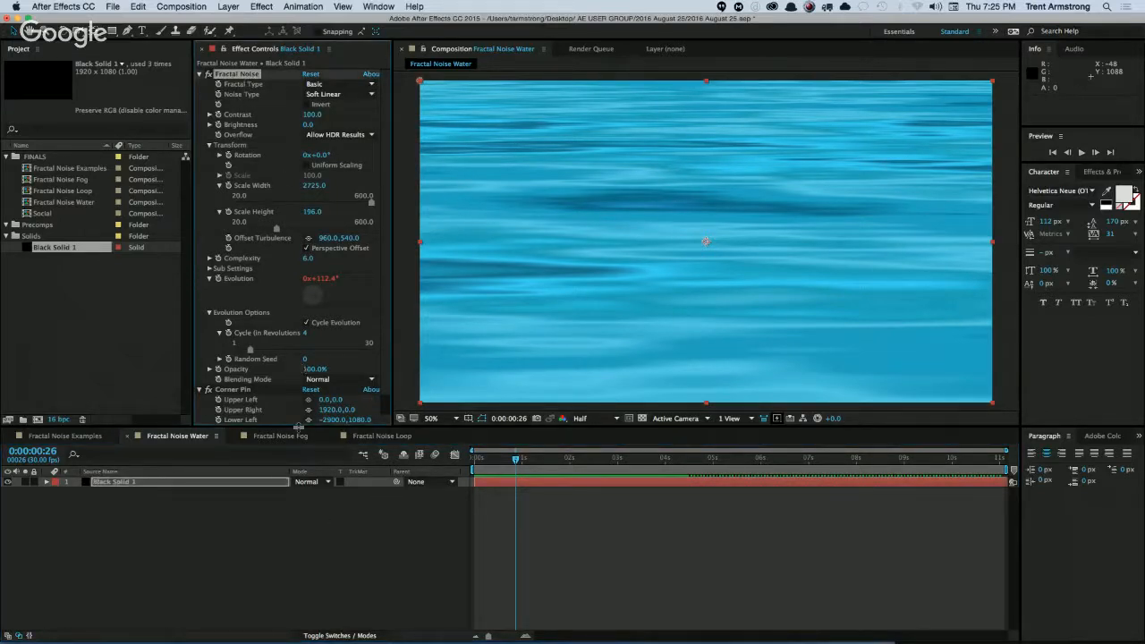
{"action": "left_click", "coordinate": [374, 436]}
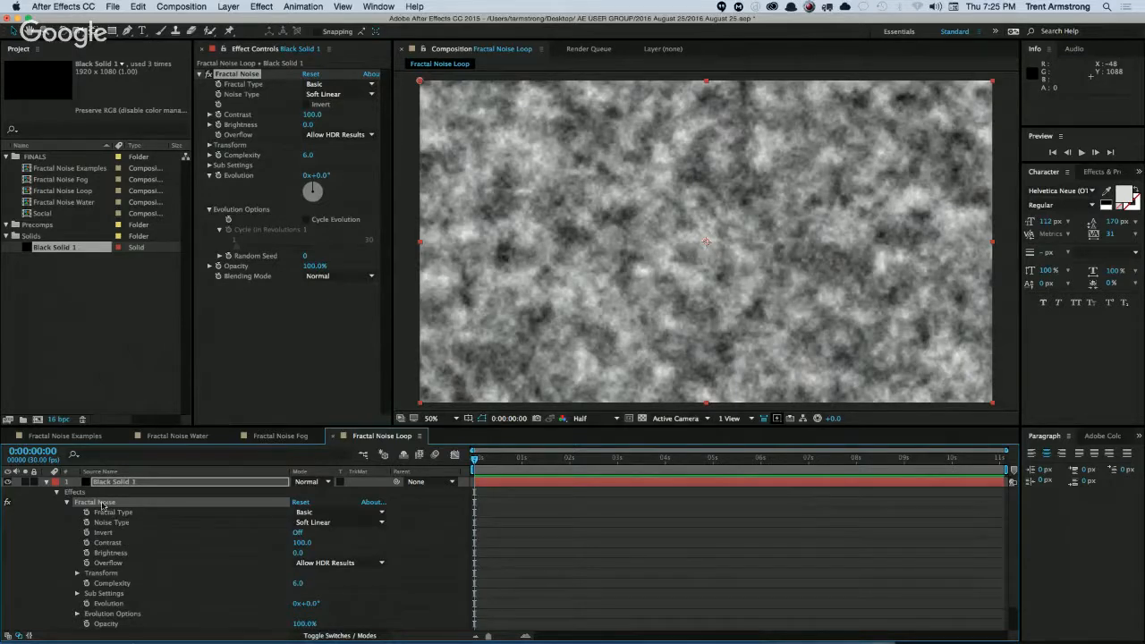
{"action": "key", "text": "super+v"}
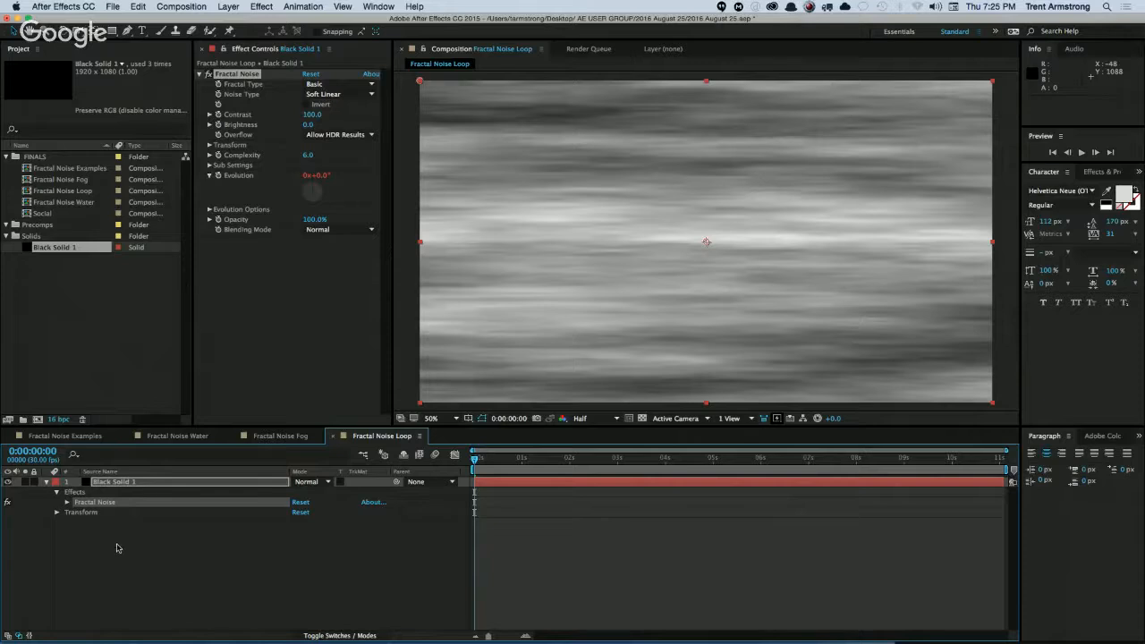
Reveal the Evolution expression on the Fractal Noise Loop layer and copy only the expression.
{"action": "key", "text": "e"}
{"action": "key", "text": "e"}
{"action": "right_click", "coordinate": [117, 505]}
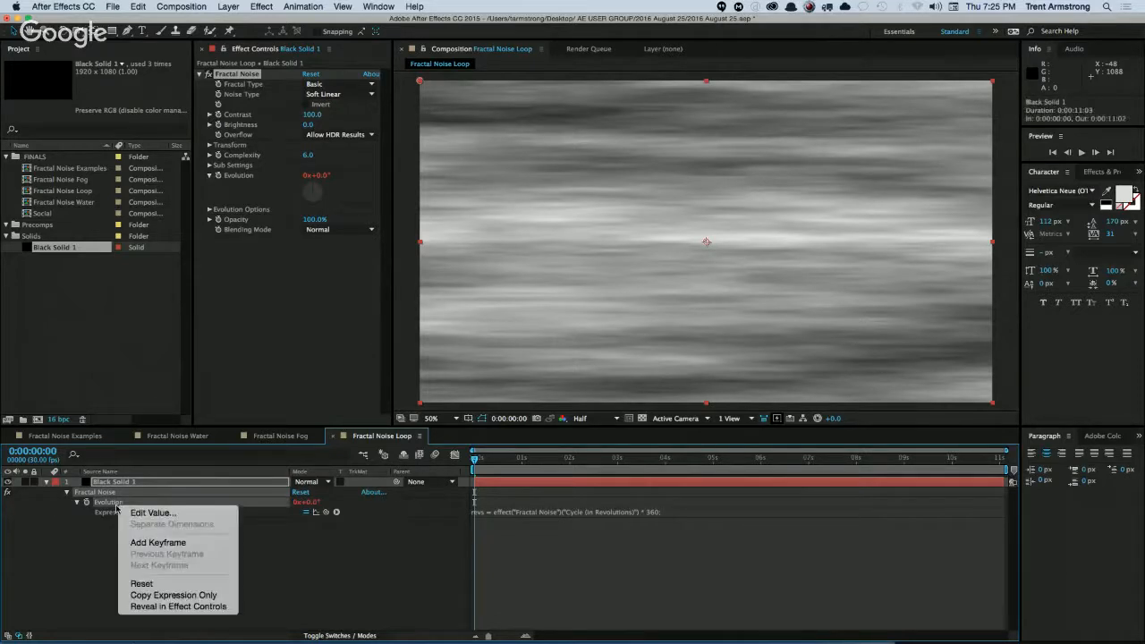
{"action": "left_click", "coordinate": [143, 592]}
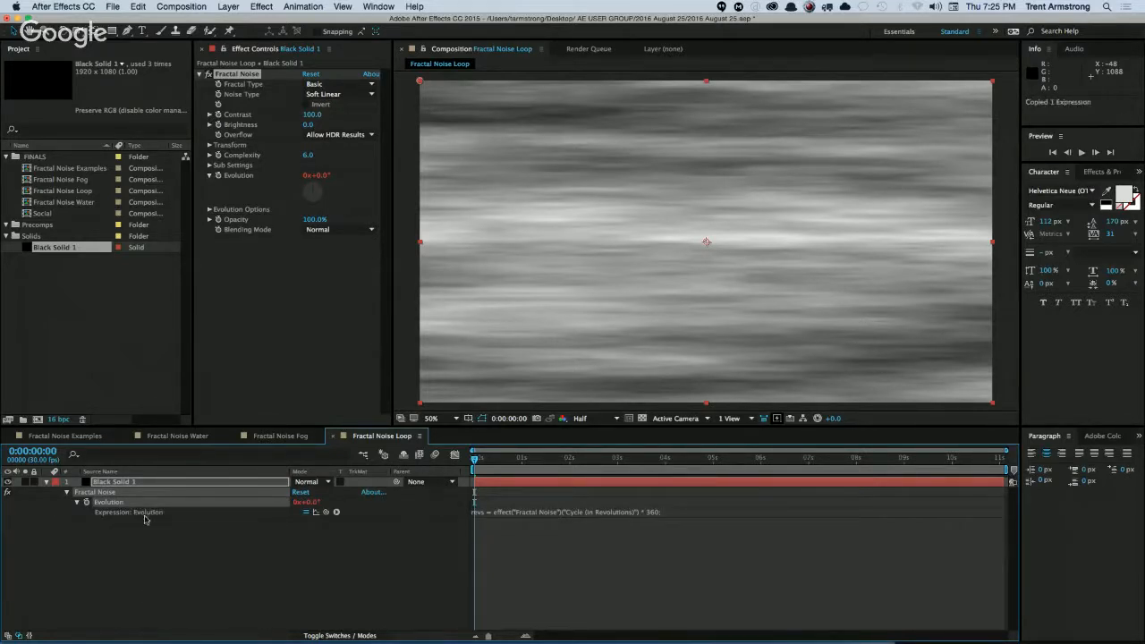
Reset the Fractal Noise effect, enable Cycle Evolution and set the cycle to 4 revolutions.
{"action": "left_click", "coordinate": [312, 74]}
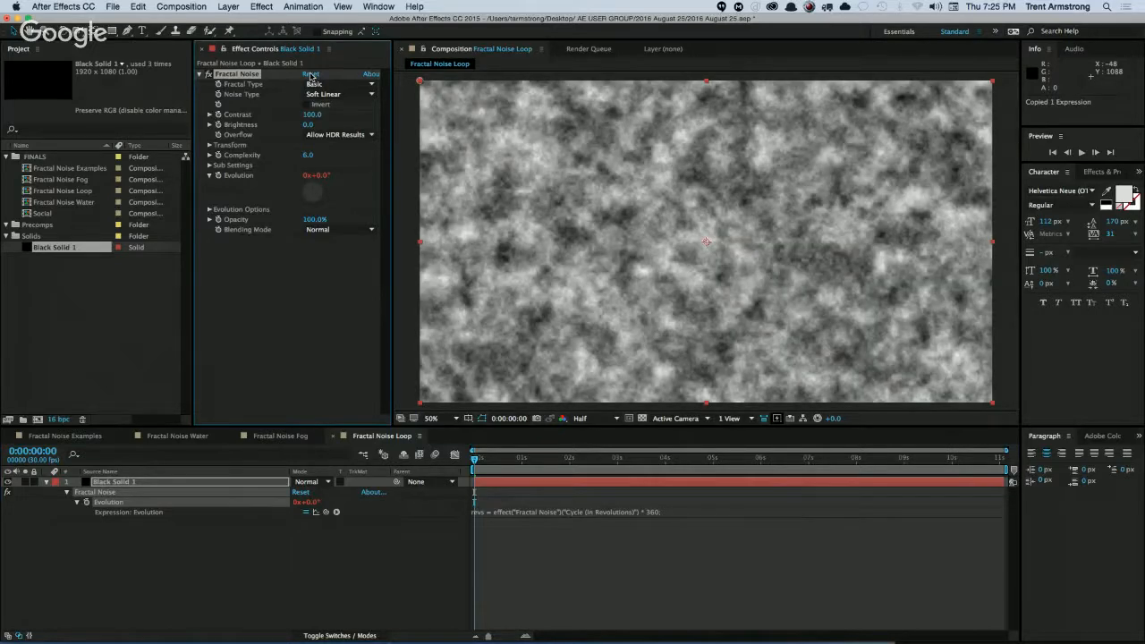
{"action": "left_click", "coordinate": [210, 209]}
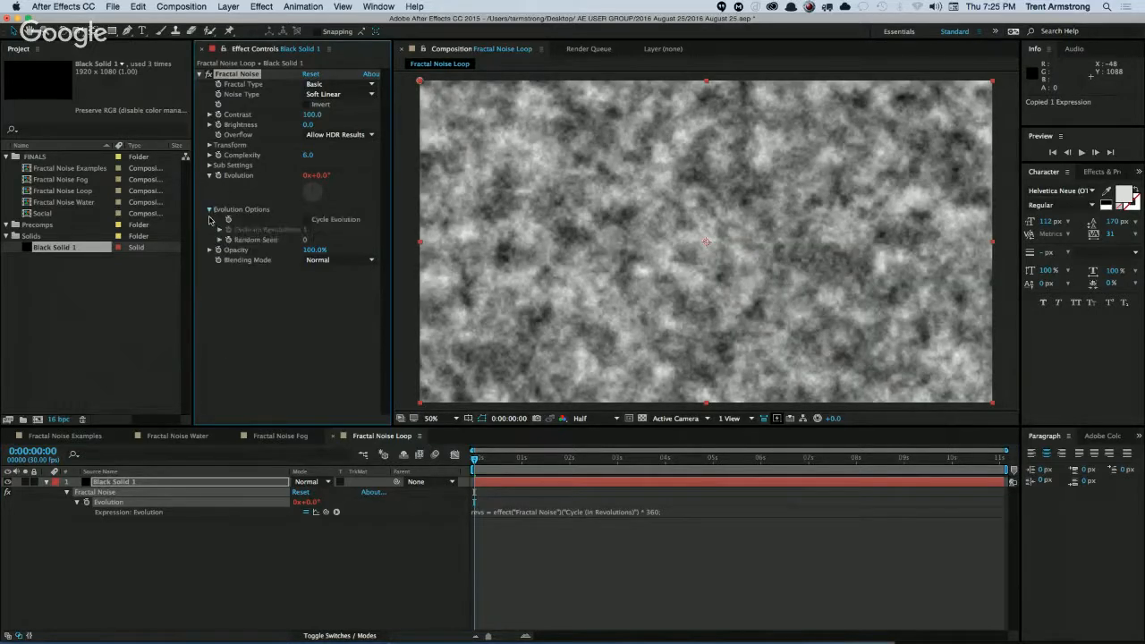
{"action": "left_click", "coordinate": [307, 232]}
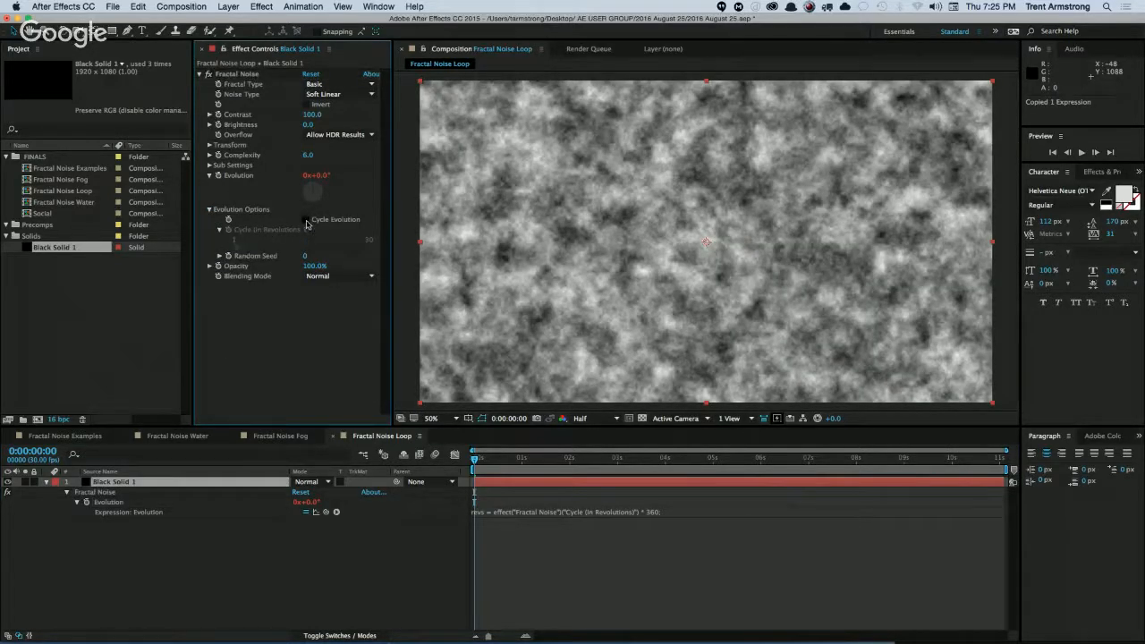
{"action": "left_click", "coordinate": [307, 219]}
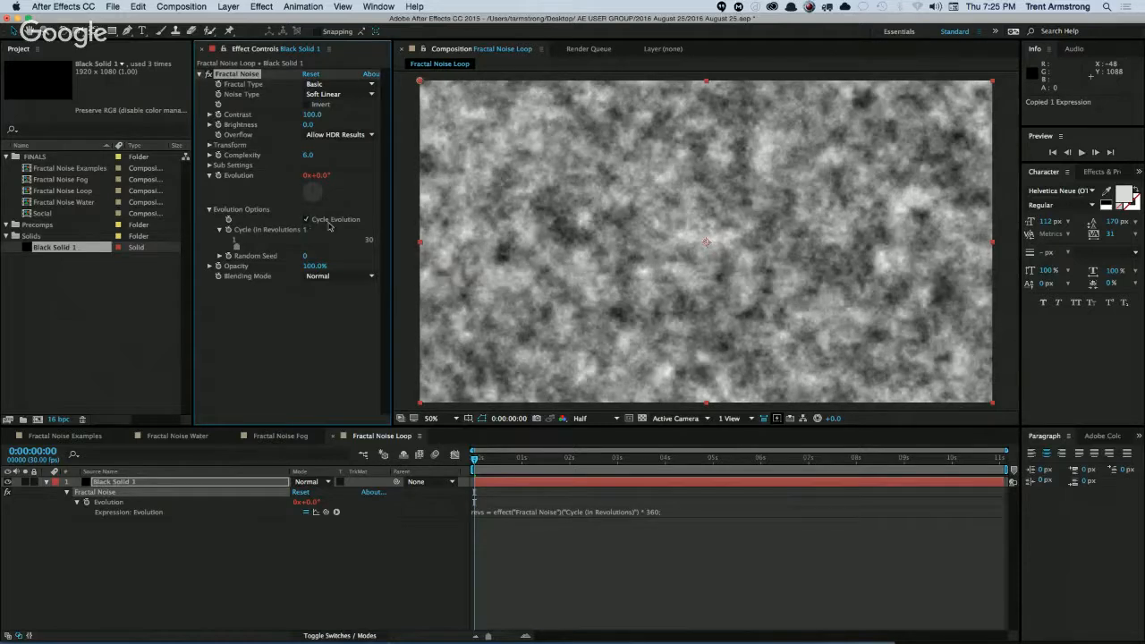
{"action": "left_click", "coordinate": [311, 231]}
{"action": "type", "text": "4"}
{"action": "key", "text": "Return"}
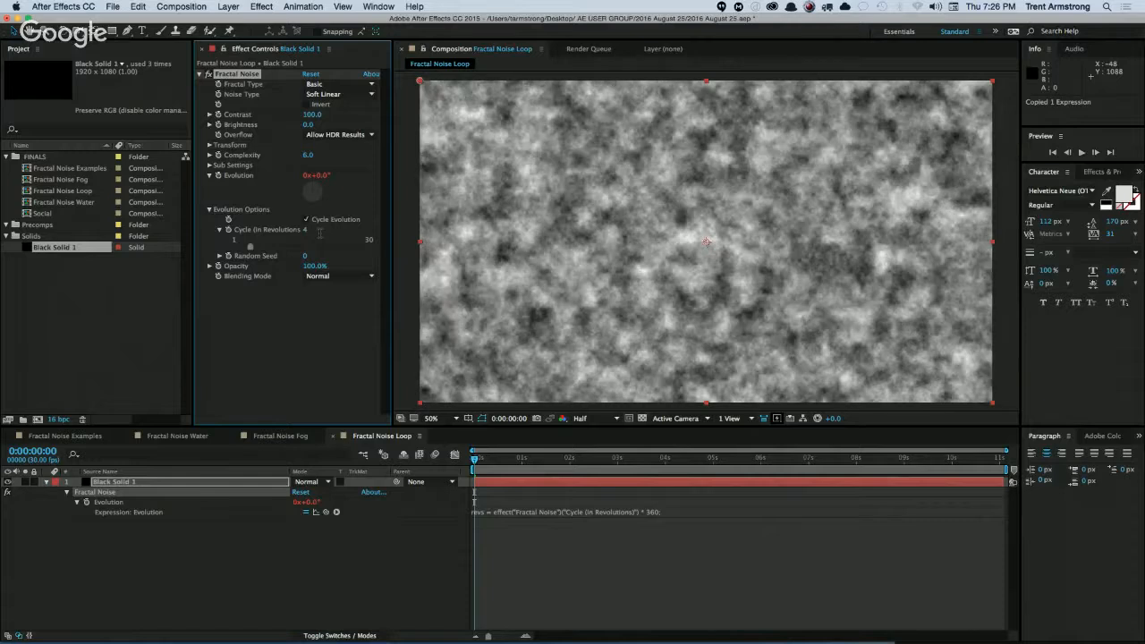
Set the Fractal Noise Scale of Black Solid 1 to 138 and collapse the Transform settings.
{"action": "left_click", "coordinate": [187, 487]}
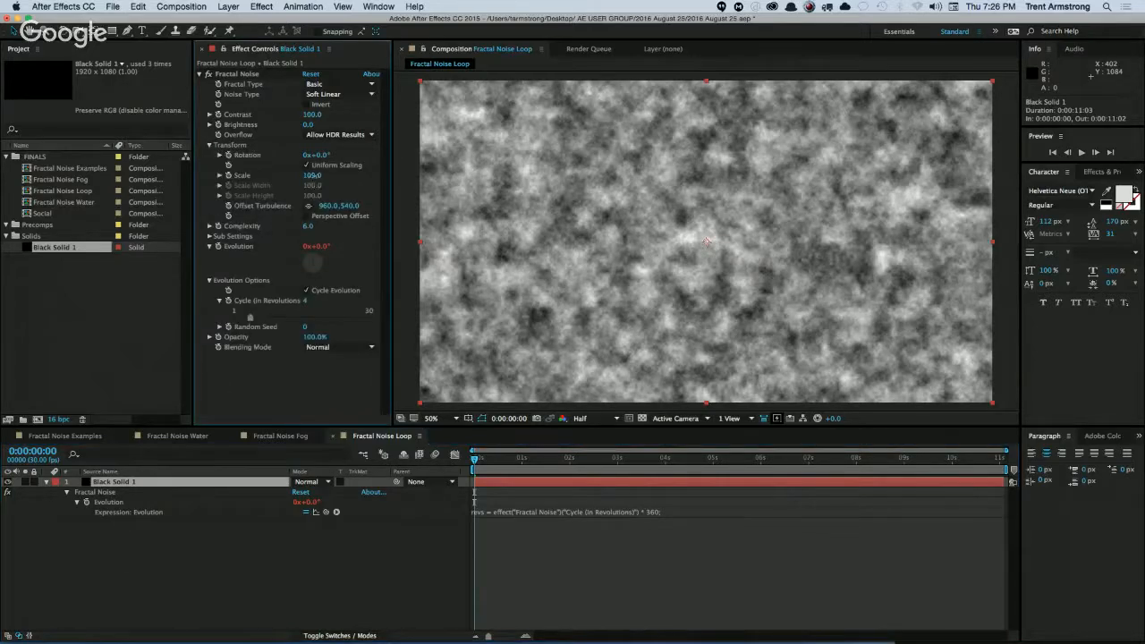
{"action": "left_click_drag", "start_coordinate": [313, 176], "coordinate": [332, 180]}
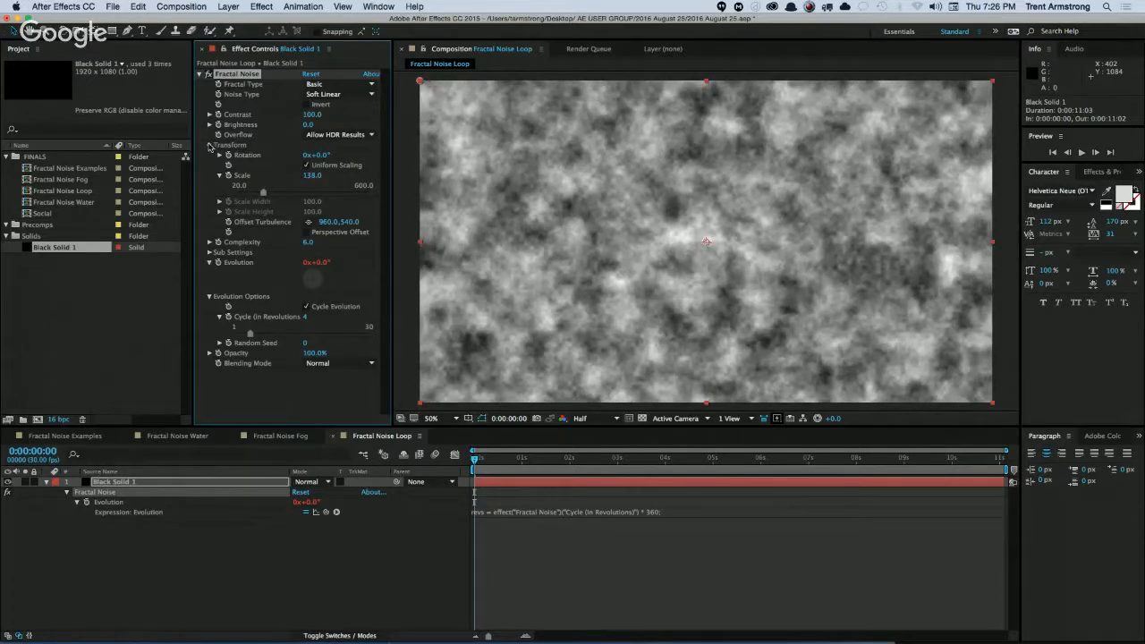
{"action": "left_click", "coordinate": [209, 145]}
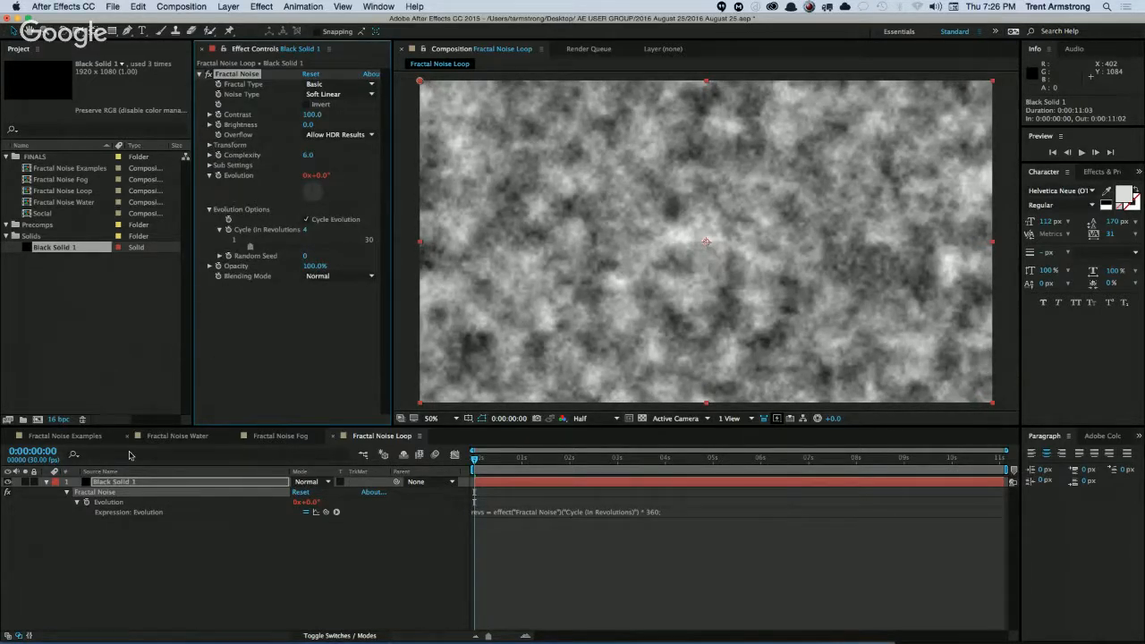
{"action": "left_click", "coordinate": [116, 483]}
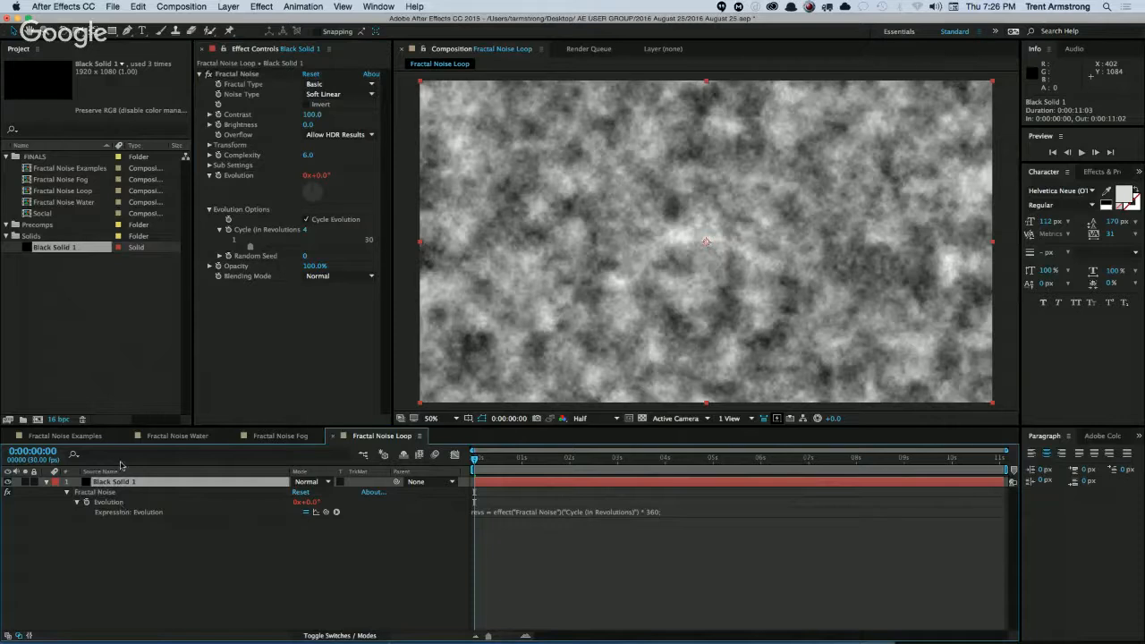
Duplicate Black Solid 1 in Fractal Noise Water and give the copy's Fractal Noise the Dynamic type with Uniform Scaling enabled.
{"action": "left_click", "coordinate": [179, 435]}
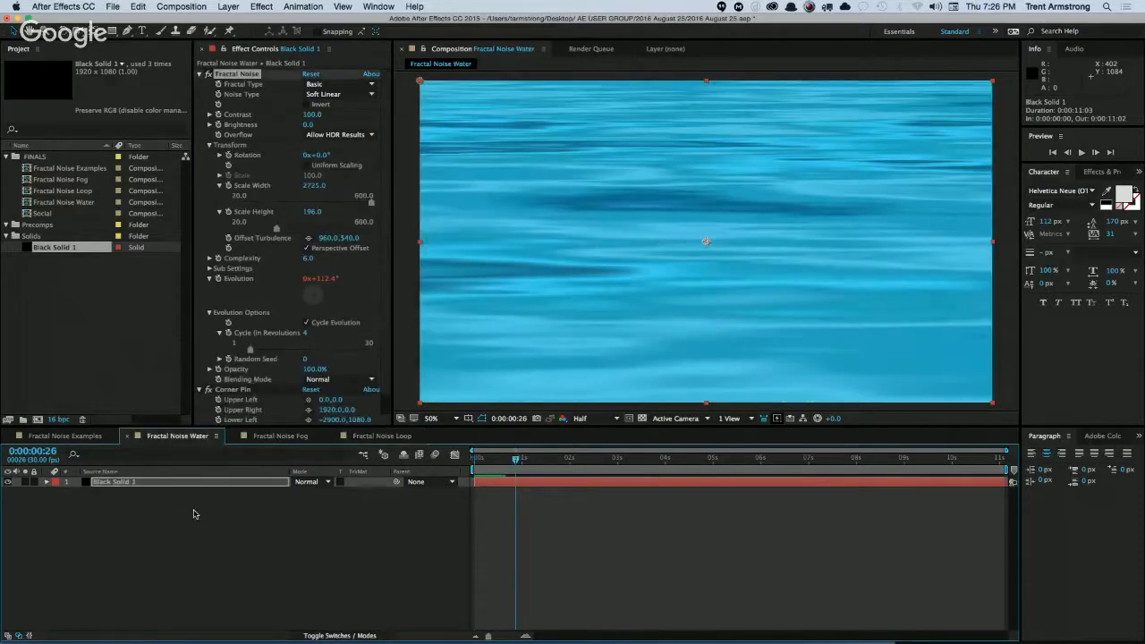
{"action": "key", "text": "super+d"}
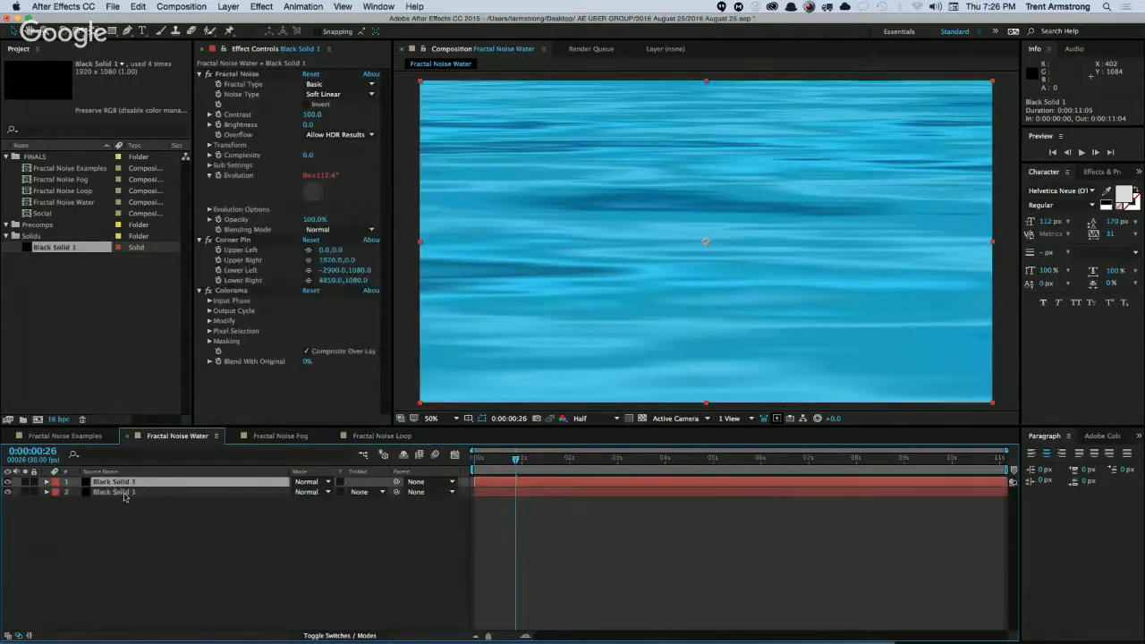
{"action": "left_click", "coordinate": [338, 86]}
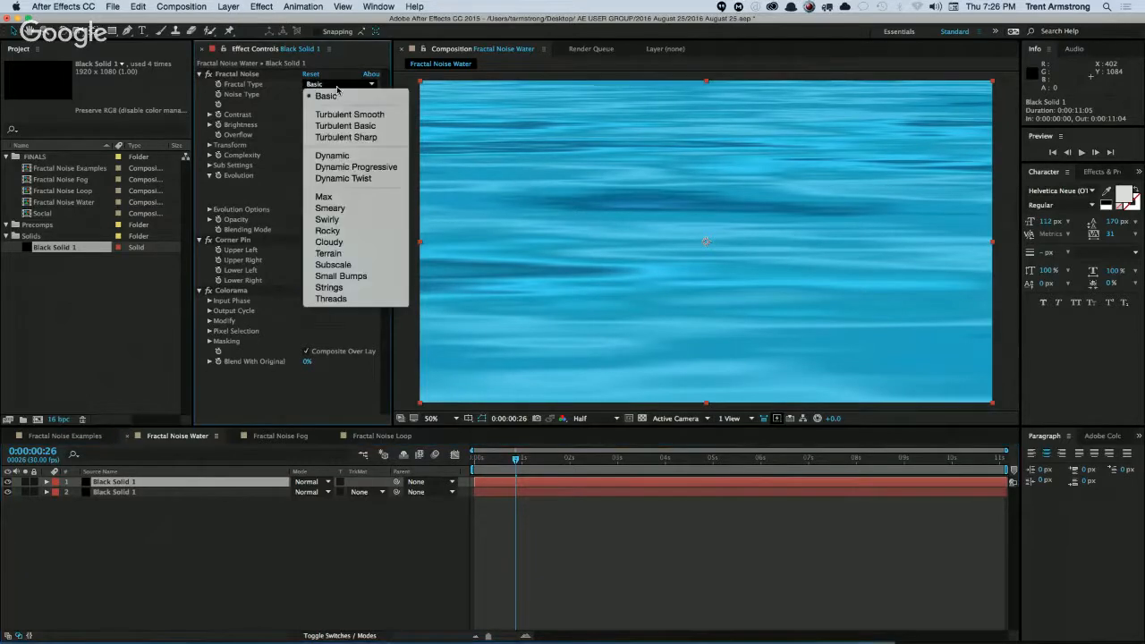
{"action": "left_click", "coordinate": [341, 157]}
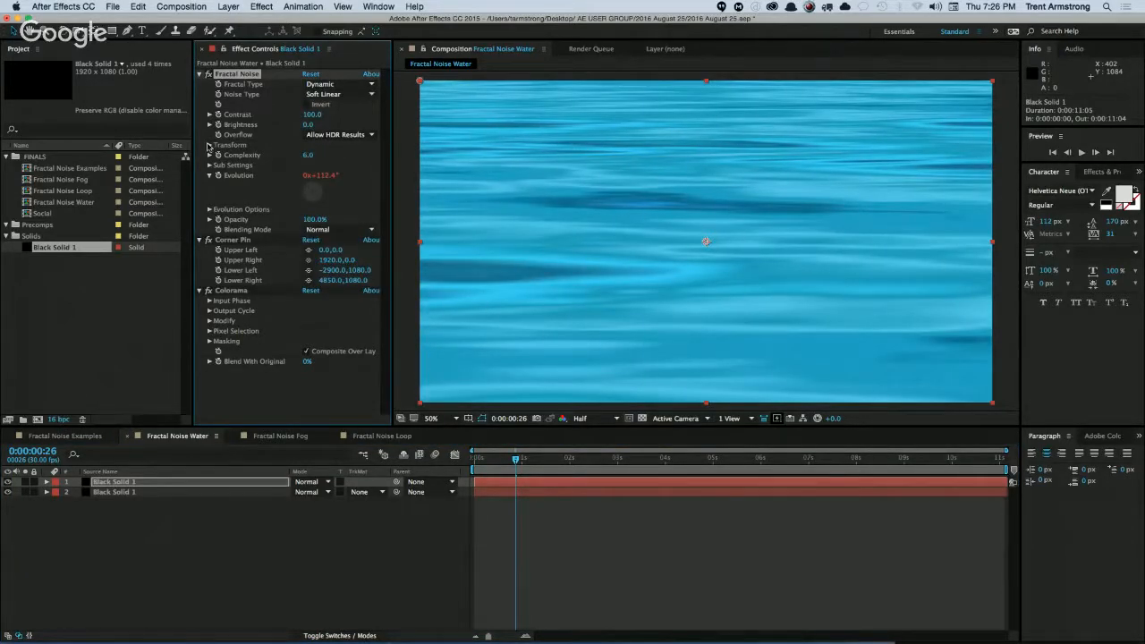
{"action": "left_click", "coordinate": [209, 145]}
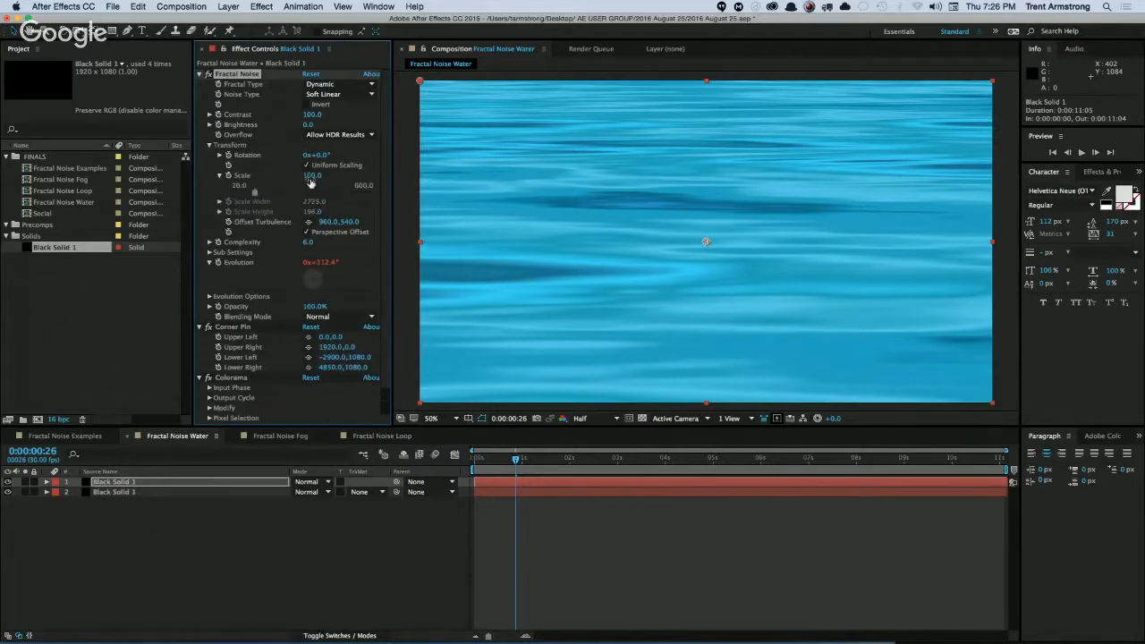
{"action": "left_click_drag", "start_coordinate": [310, 179], "coordinate": [307, 170]}
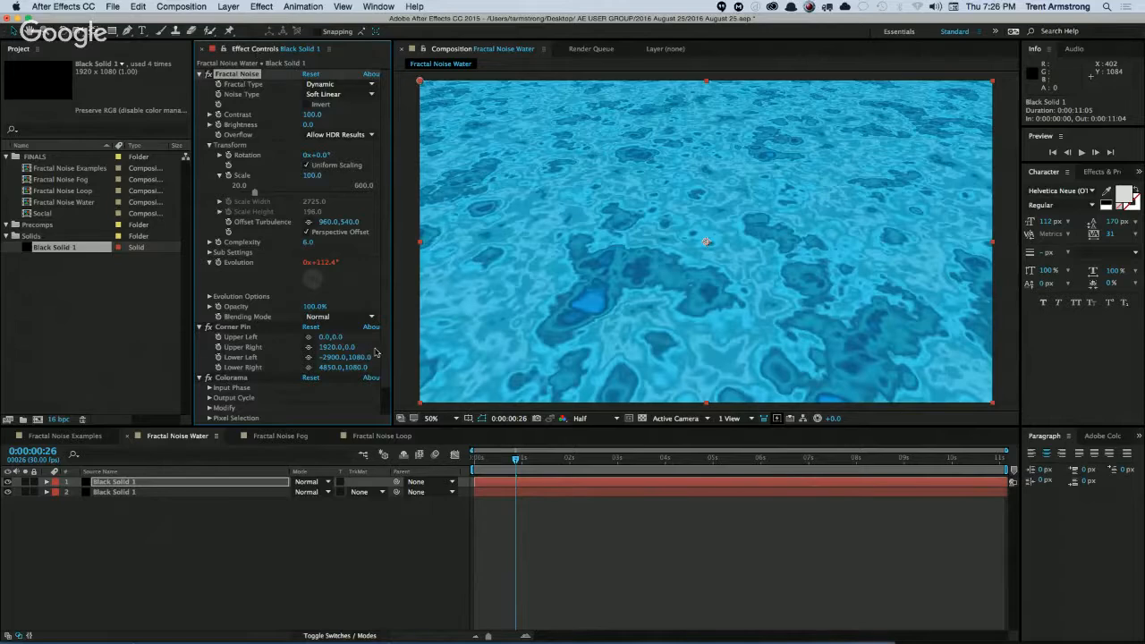
Set the Colorama Output Cycle of the duplicated layer to the Fire preset palette and preview the animation.
{"action": "left_click", "coordinate": [211, 398]}
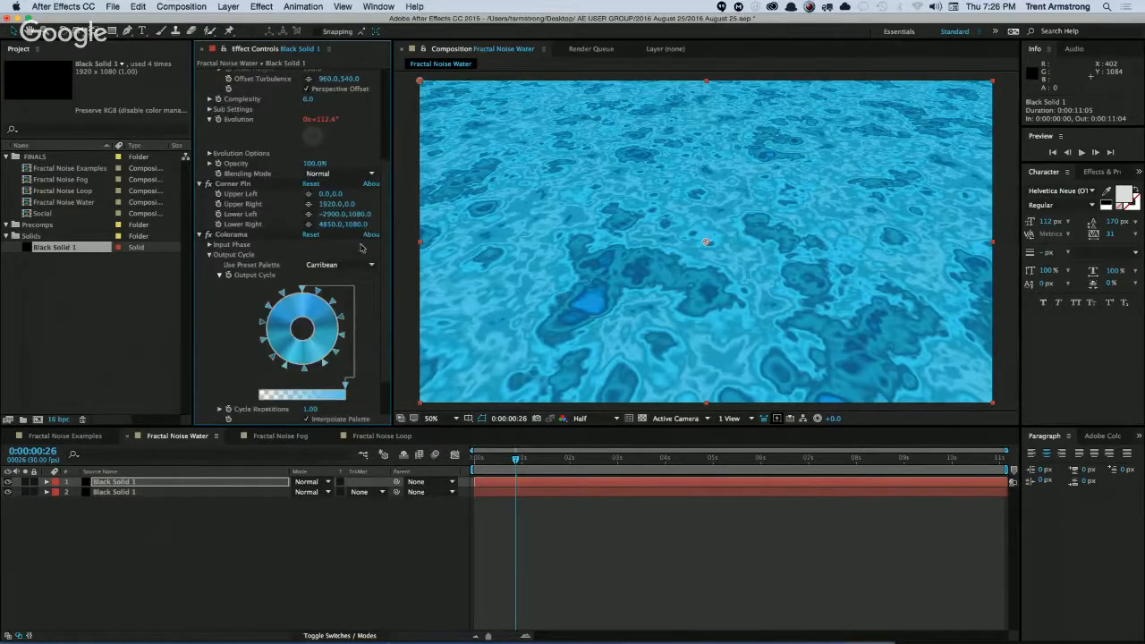
{"action": "left_click", "coordinate": [345, 267]}
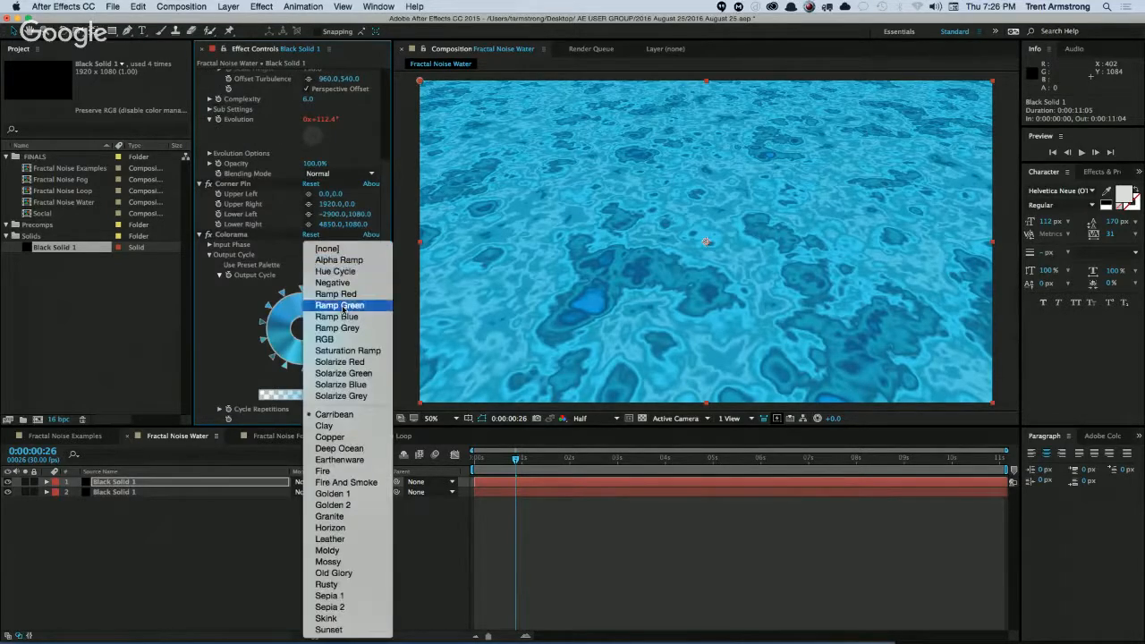
{"action": "left_click", "coordinate": [344, 471]}
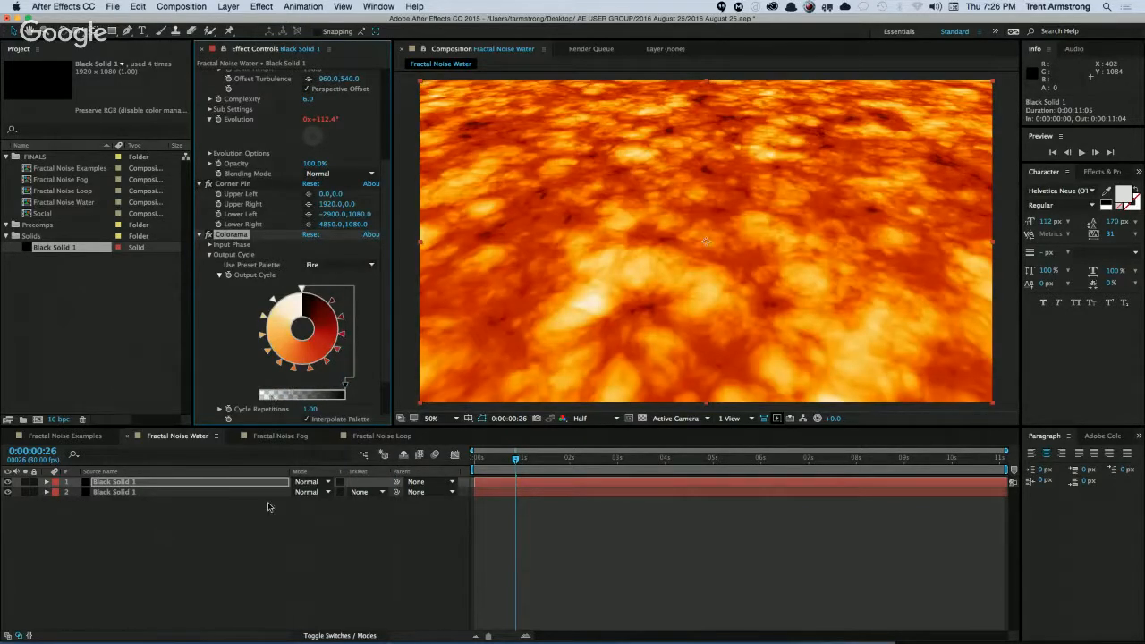
{"action": "key", "text": "space"}
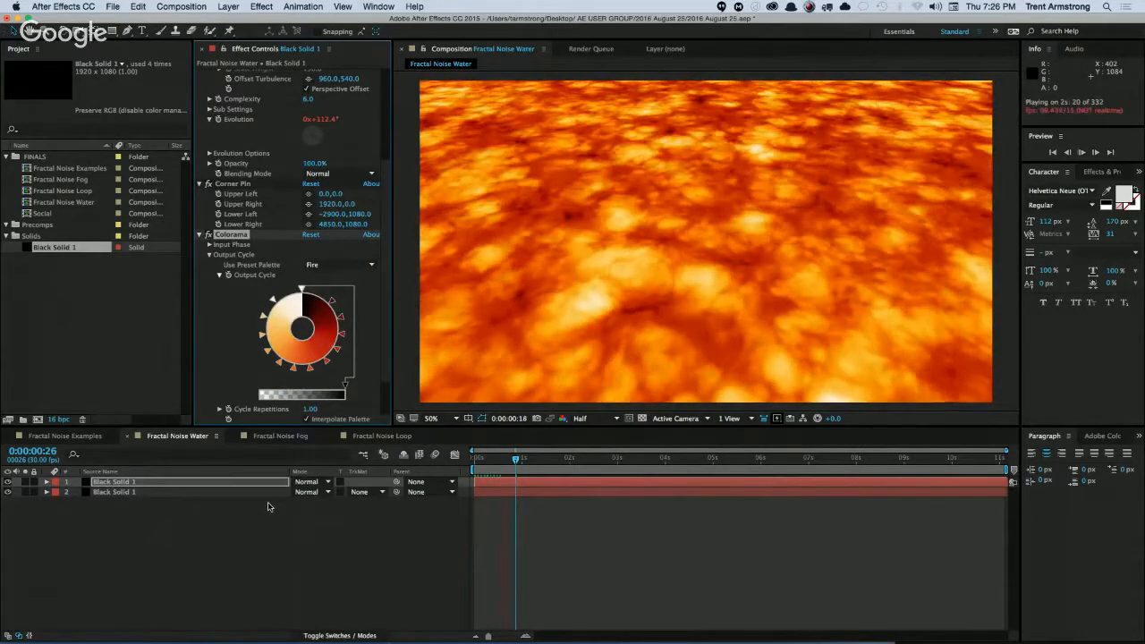
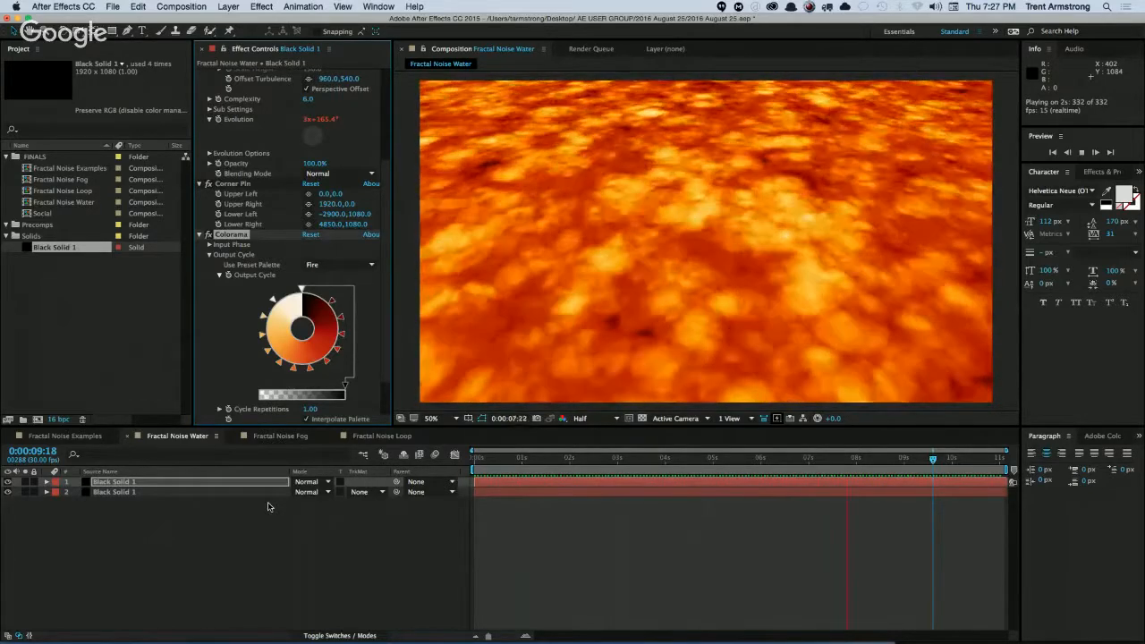
Switch to the Fractal Noise Loop composition and rename its Black Solid 1 layer as Offset Fractal.
{"action": "left_click", "coordinate": [376, 436]}
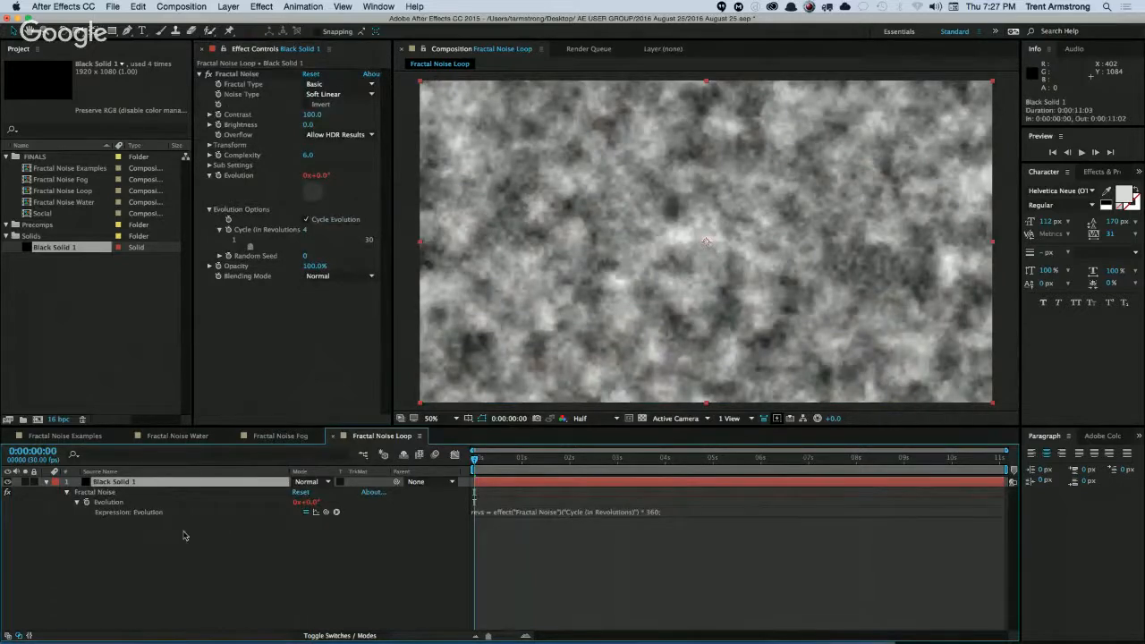
{"action": "key", "text": "Return"}
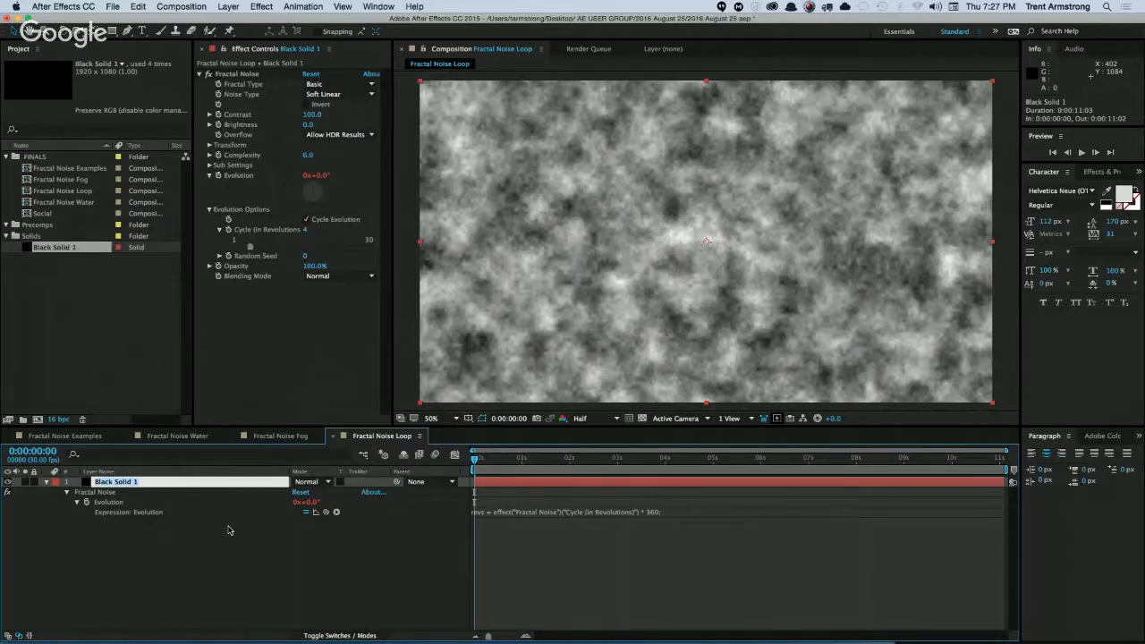
{"action": "type", "text": "Offset Fractal"}
{"action": "key", "text": "Return"}
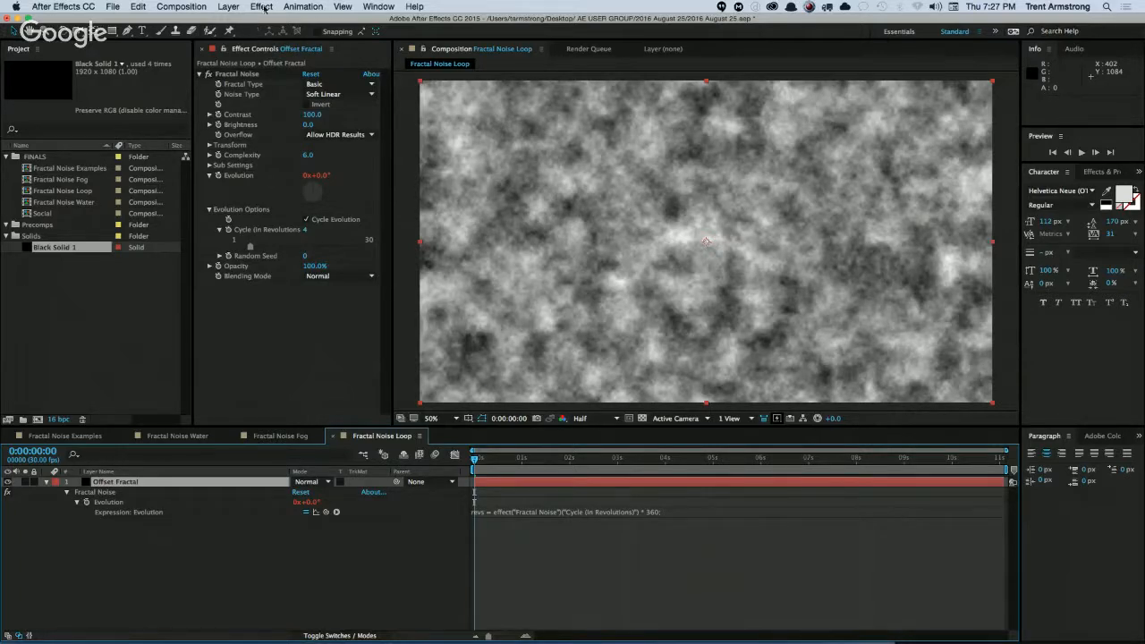
Duplicate the Offset Fractal layer and rename the copy as Fractal Bandaid.
{"action": "left_click", "coordinate": [125, 483]}
{"action": "key", "text": "super+d"}
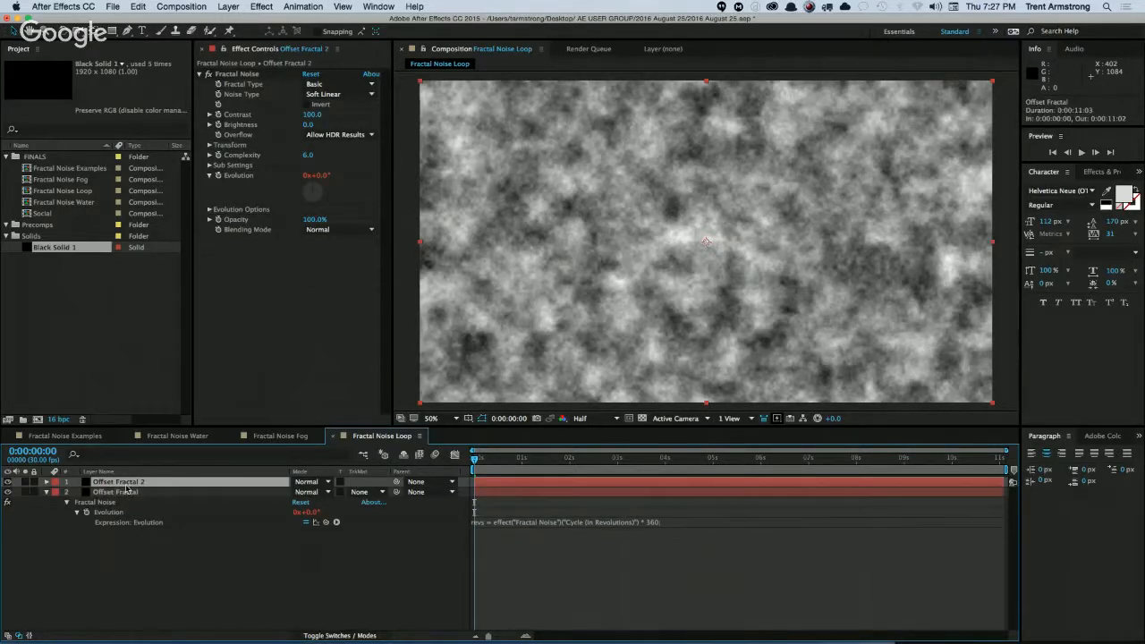
{"action": "key", "text": "Return"}
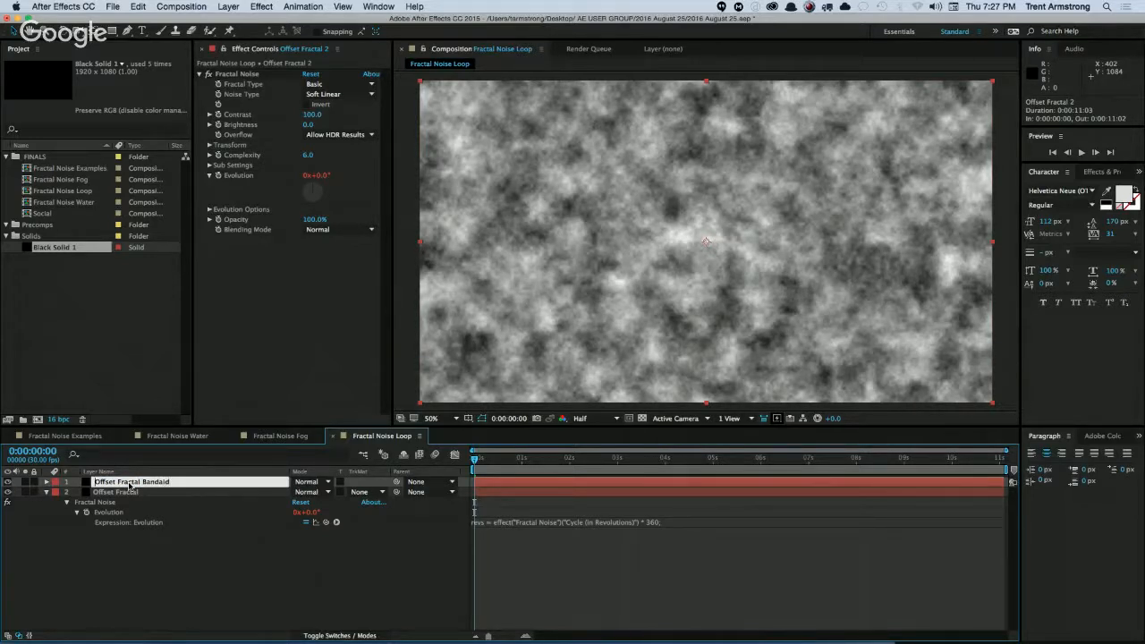
{"action": "key", "text": "Delete"}
{"action": "key", "text": "Delete"}
{"action": "key", "text": "Delete"}
{"action": "key", "text": "Delete"}
{"action": "key", "text": "Delete"}
{"action": "key", "text": "Delete"}
{"action": "key", "text": "Delete"}
{"action": "key", "text": "Return"}
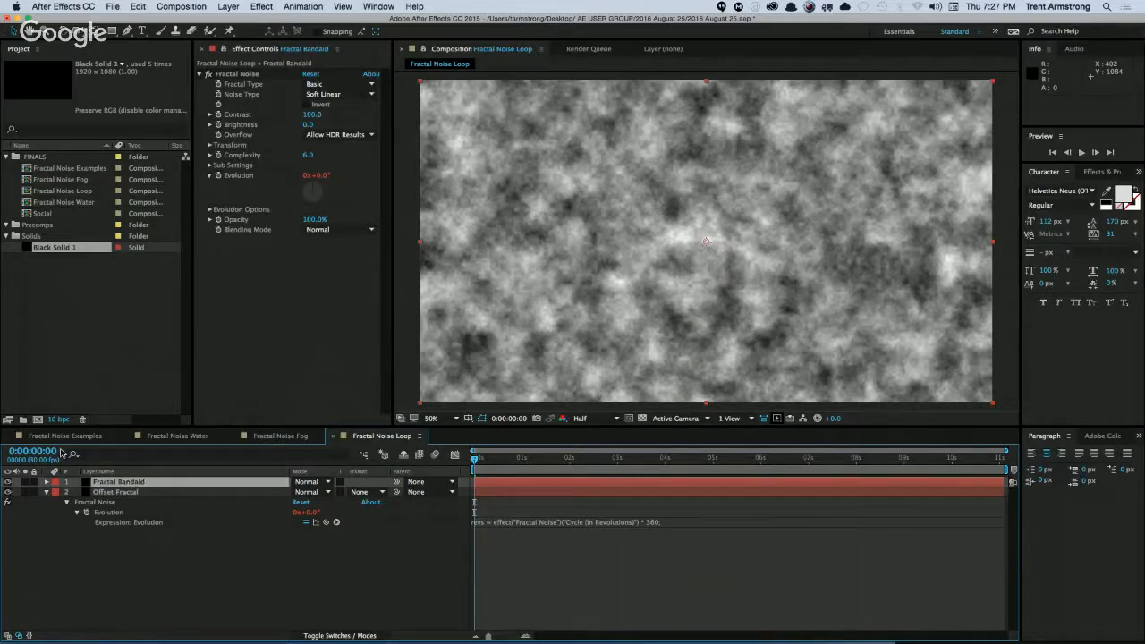
Duplicate the Fractal Bandaid layer and rename the copy as Offset.
{"action": "key", "text": "super+d"}
{"action": "key", "text": "Return"}
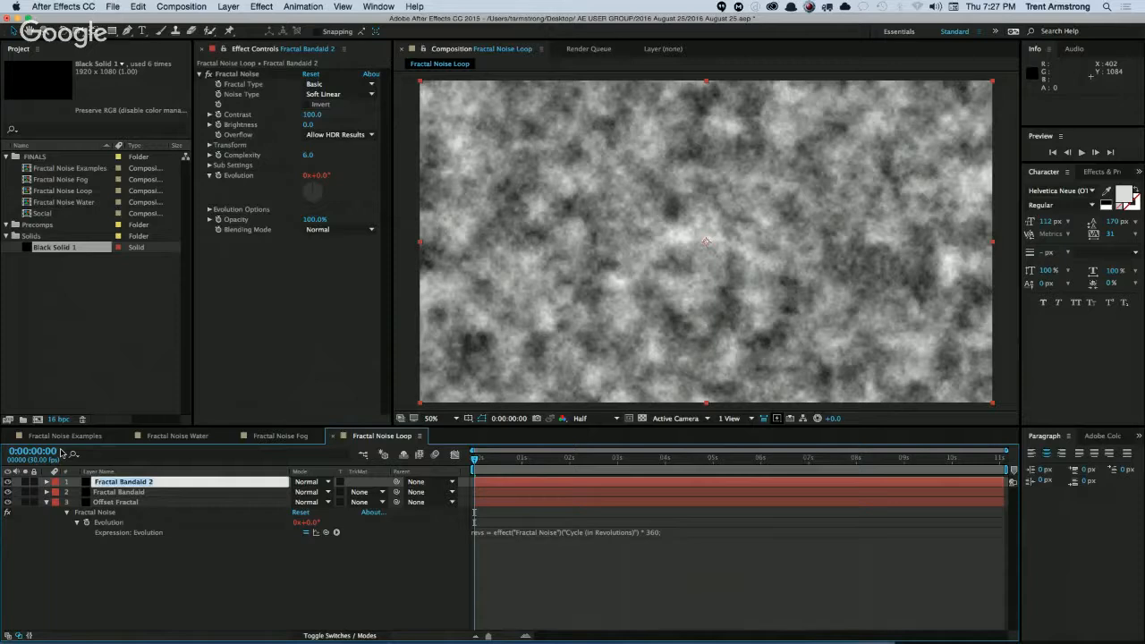
{"action": "type", "text": "Offset"}
{"action": "key", "text": "Return"}
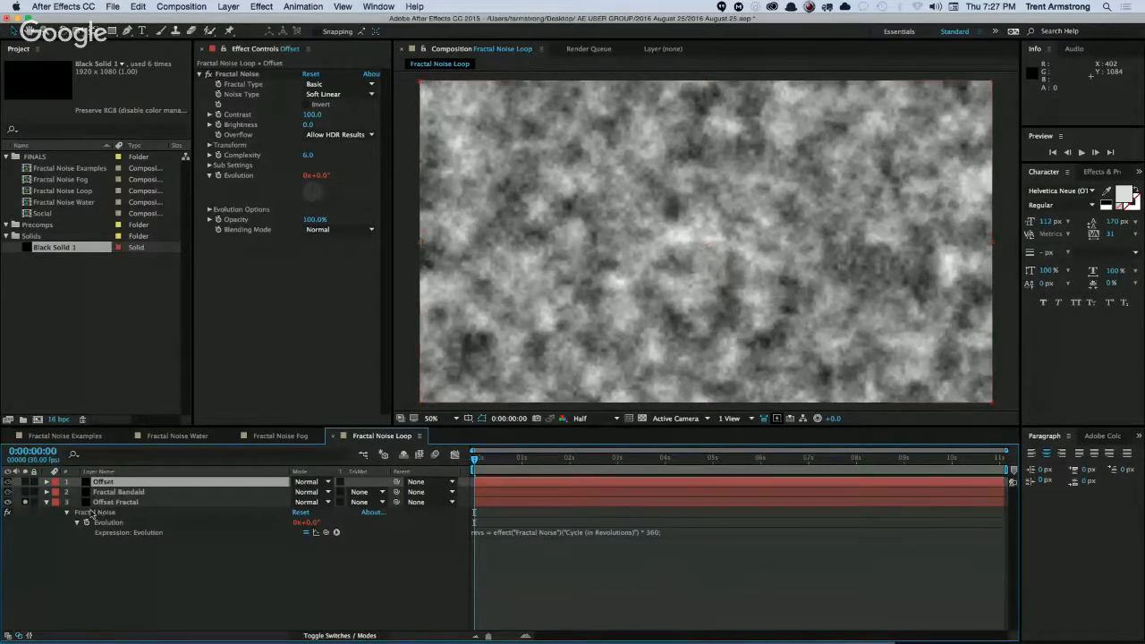
Apply the Offset distortion effect to the Offset Fractal layer and set Shift Center To to 0.0, 540.0.
{"action": "left_click", "coordinate": [103, 502]}
{"action": "left_click", "coordinate": [261, 6]}
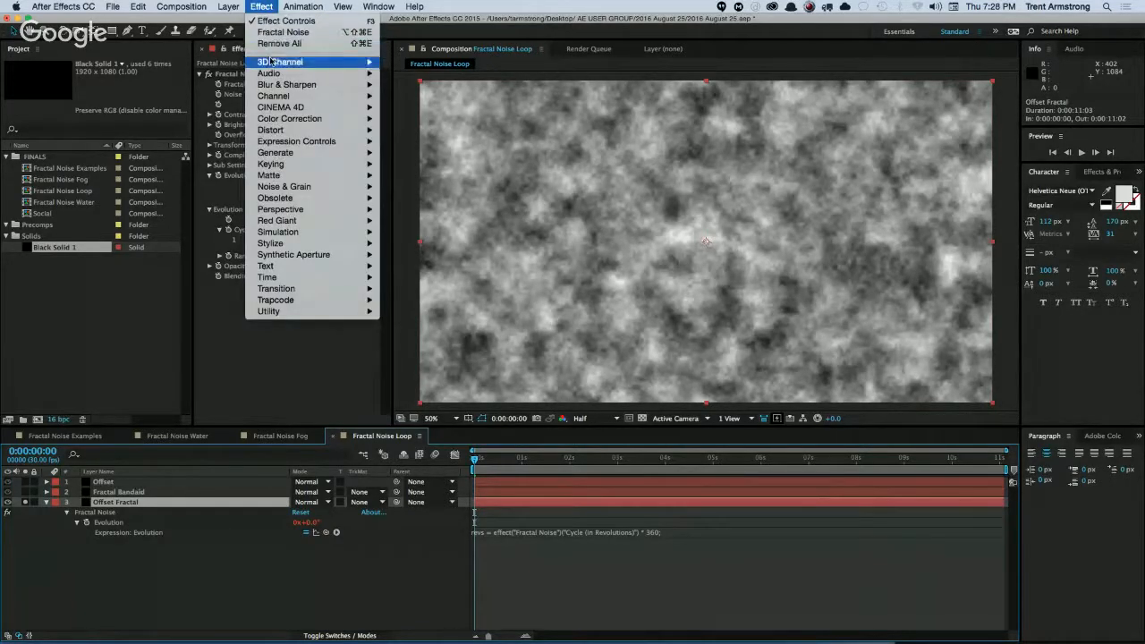
{"action": "mouse_move", "coordinate": [278, 210]}
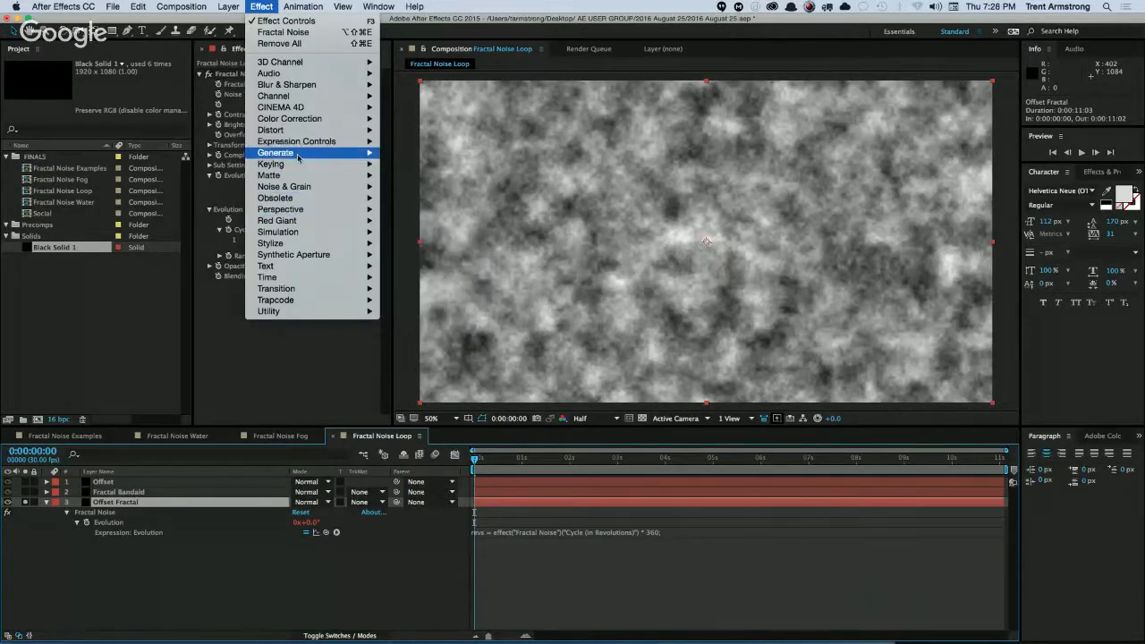
{"action": "mouse_move", "coordinate": [366, 131]}
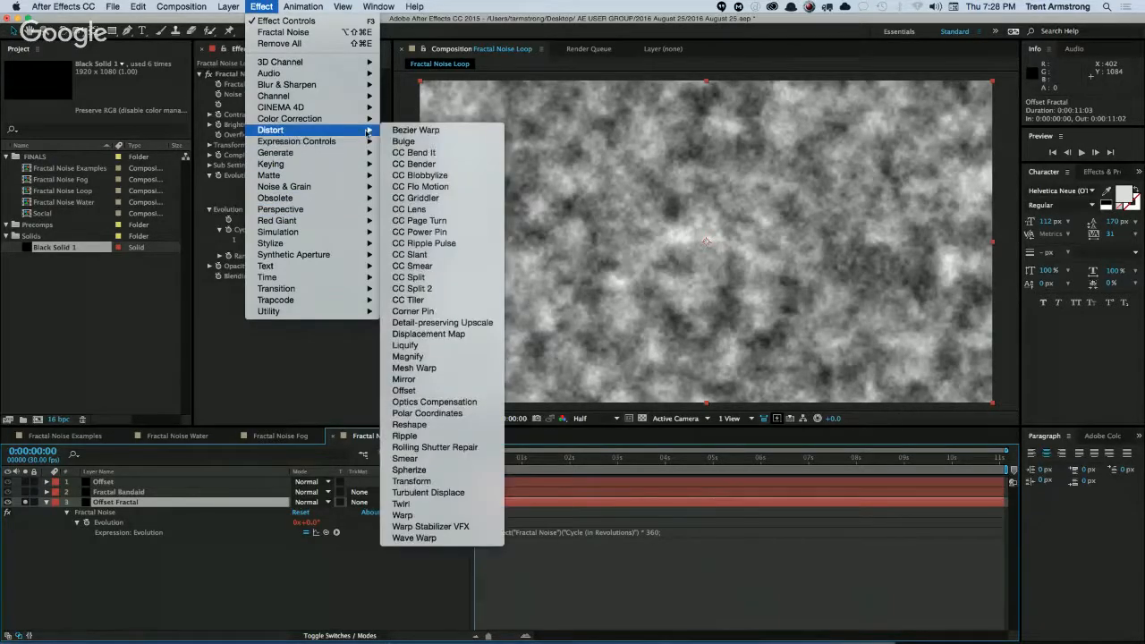
{"action": "left_click", "coordinate": [421, 394]}
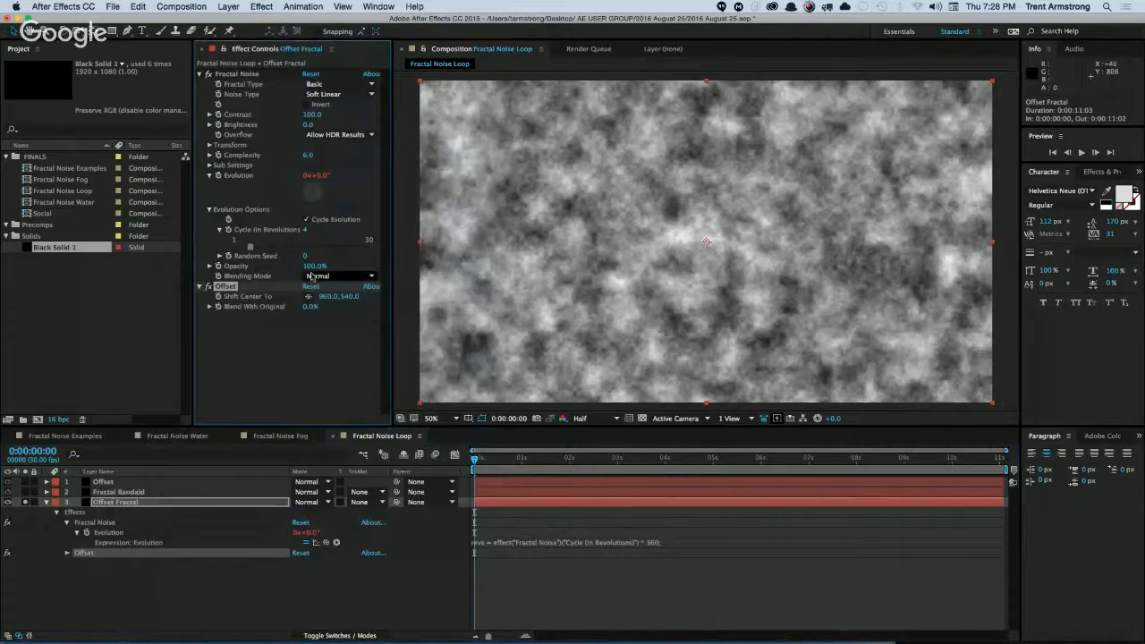
{"action": "left_click", "coordinate": [329, 296]}
{"action": "type", "text": "0"}
{"action": "key", "text": "Return"}
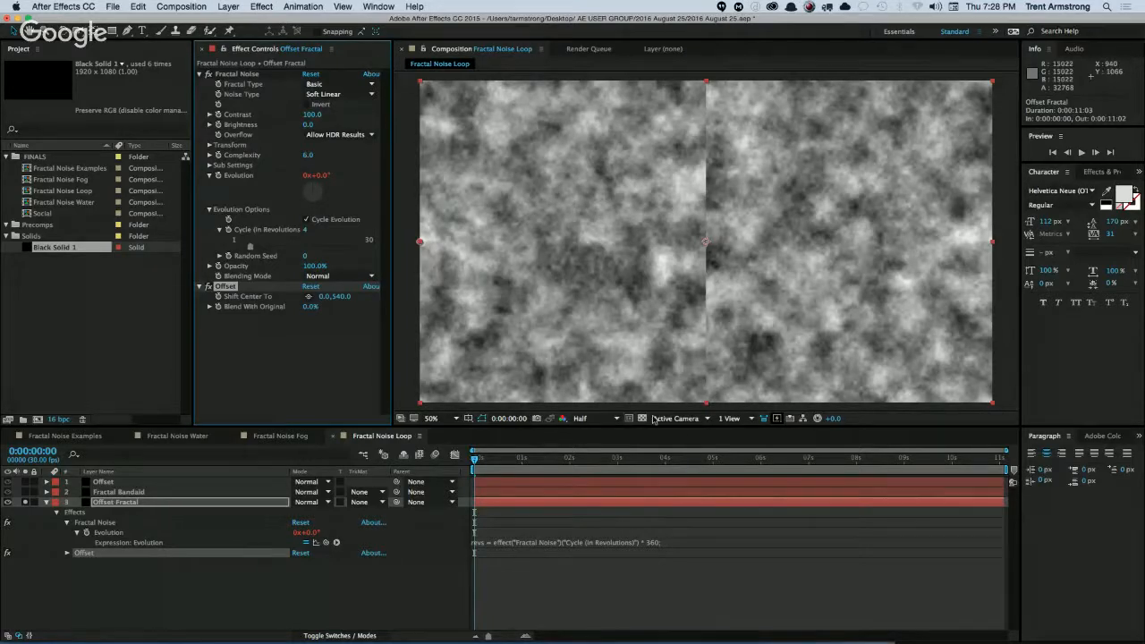
Solo the Fractal Bandaid layer and draw a closed seven-point mask around its central strip, extending beyond the frame's upper and lower edges.
{"action": "left_click", "coordinate": [119, 492]}
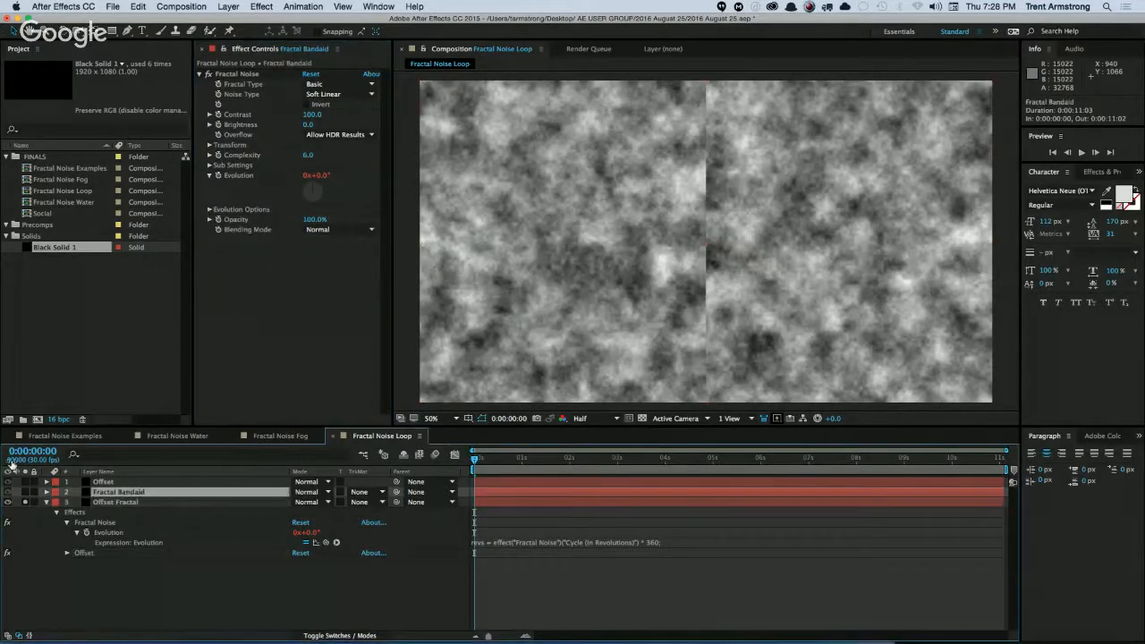
{"action": "left_click", "coordinate": [8, 492]}
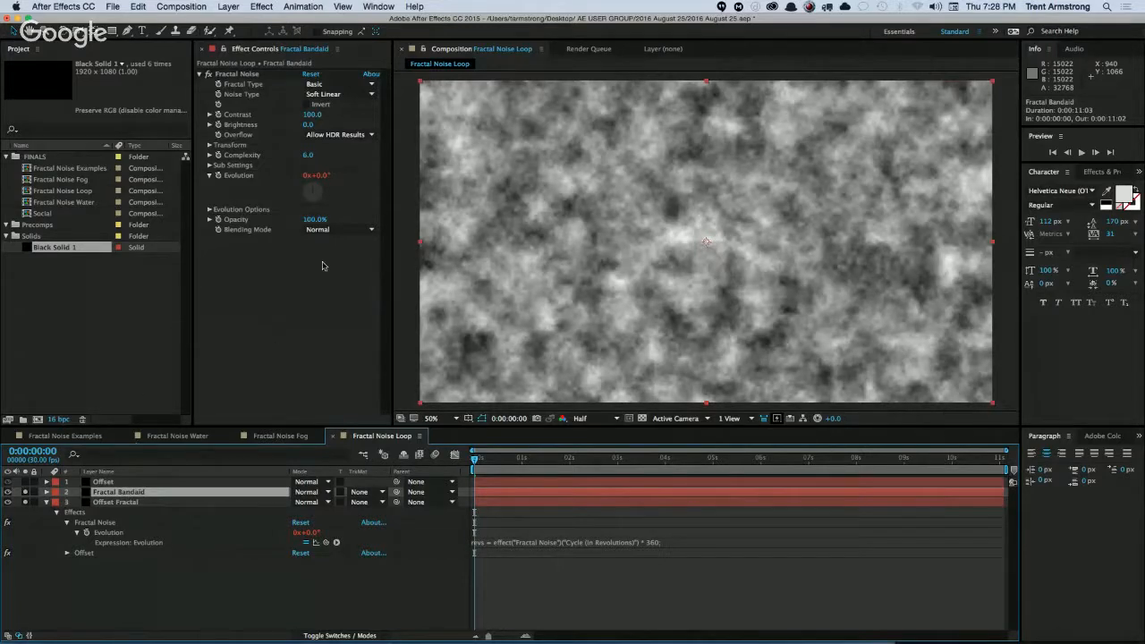
{"action": "key", "text": "g"}
{"action": "key", "text": "comma"}
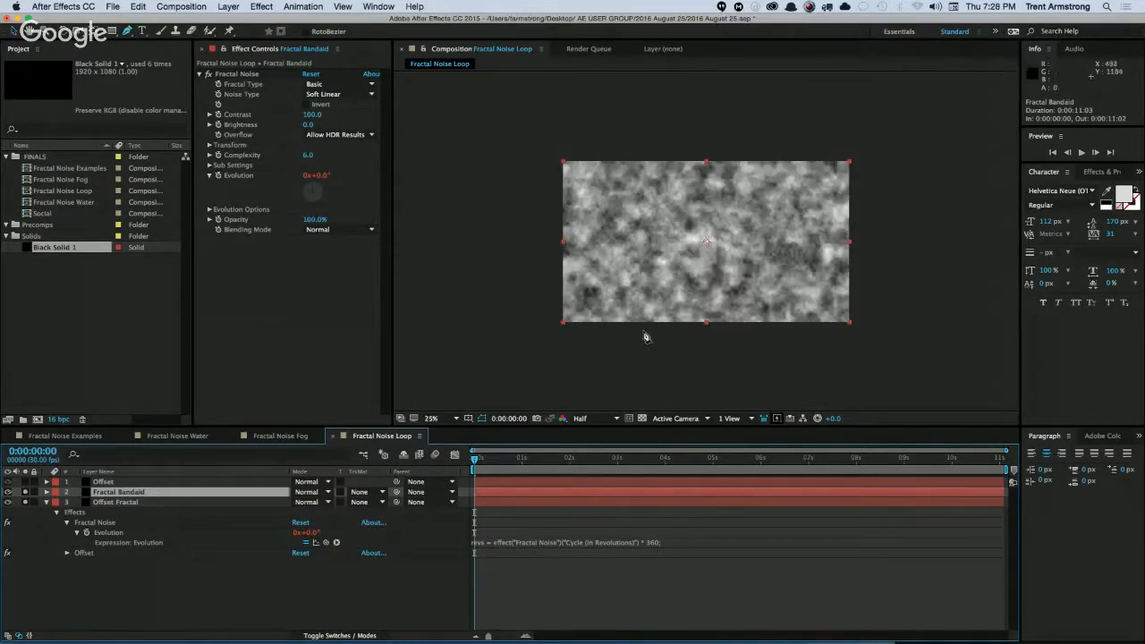
{"action": "left_click", "coordinate": [642, 146]}
{"action": "left_click", "coordinate": [652, 189]}
{"action": "left_click", "coordinate": [639, 236]}
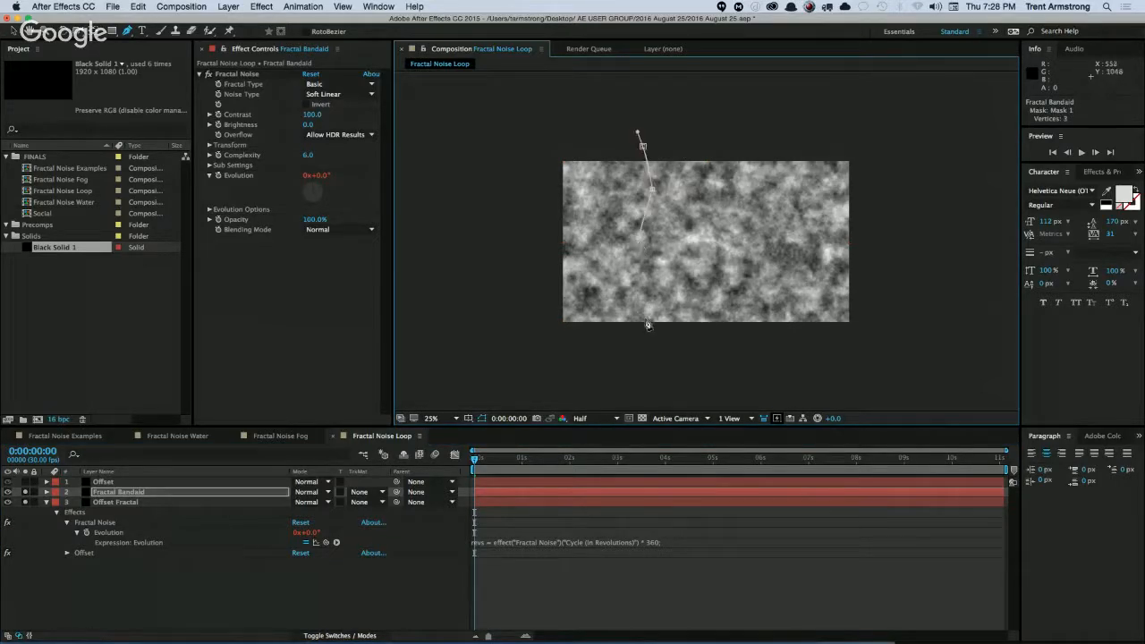
{"action": "left_click_drag", "start_coordinate": [649, 337], "coordinate": [653, 342]}
{"action": "left_click", "coordinate": [773, 355]}
{"action": "left_click", "coordinate": [777, 266]}
{"action": "left_click", "coordinate": [771, 132]}
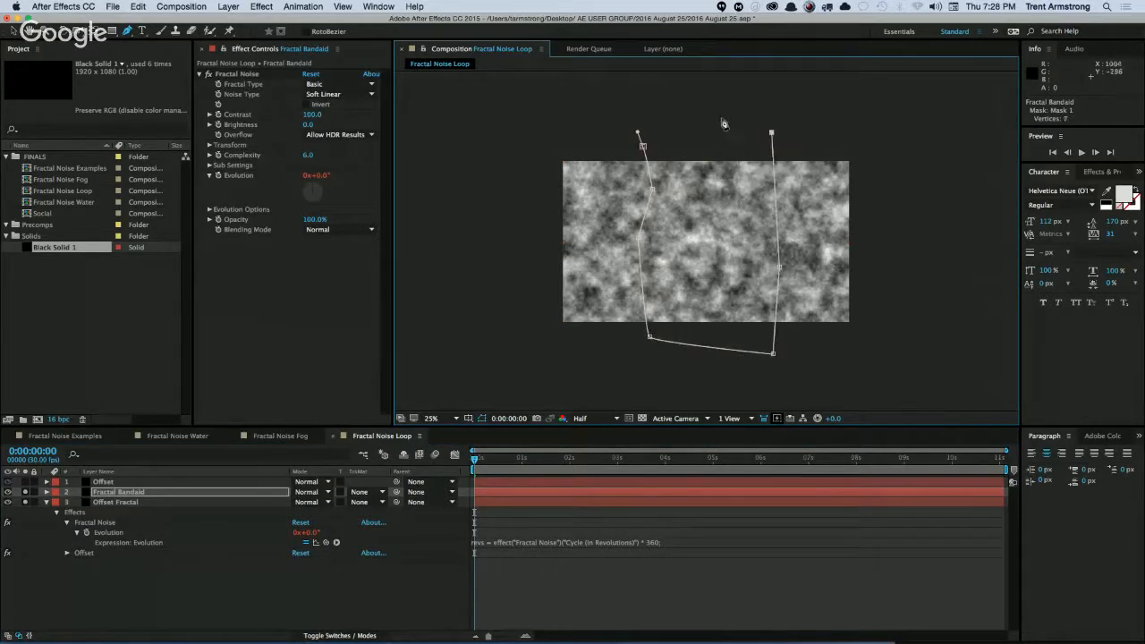
{"action": "left_click", "coordinate": [642, 146]}
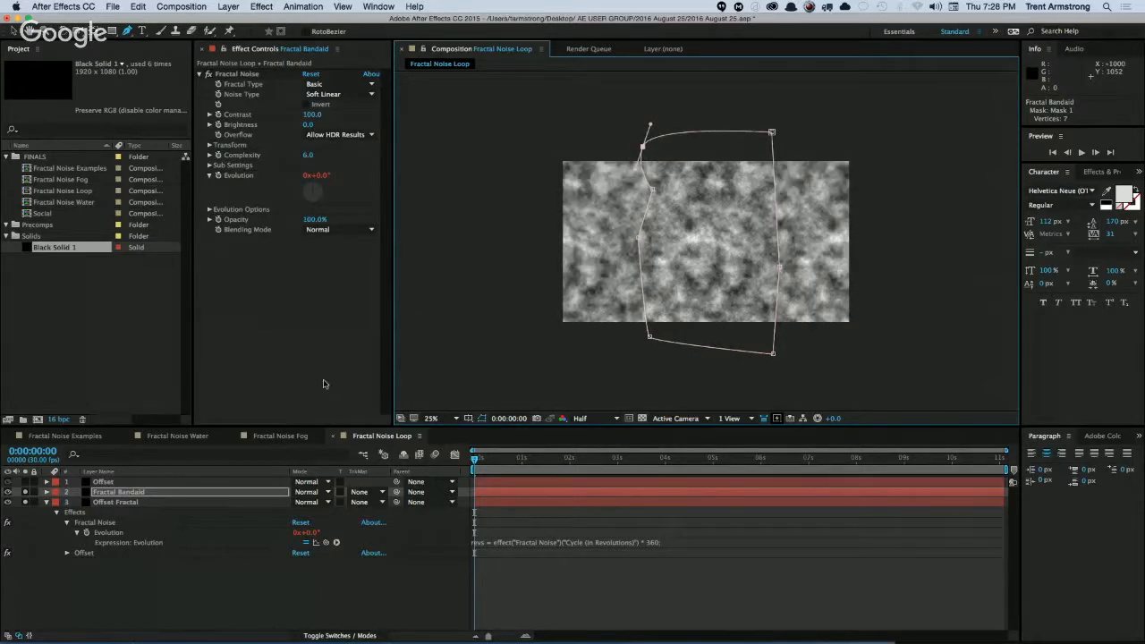
Feather the Fractal Bandaid mask 257 pixels horizontally and 0 vertically, and hide the mask outline in the viewer.
{"action": "key", "text": "period"}
{"action": "key", "text": "f"}
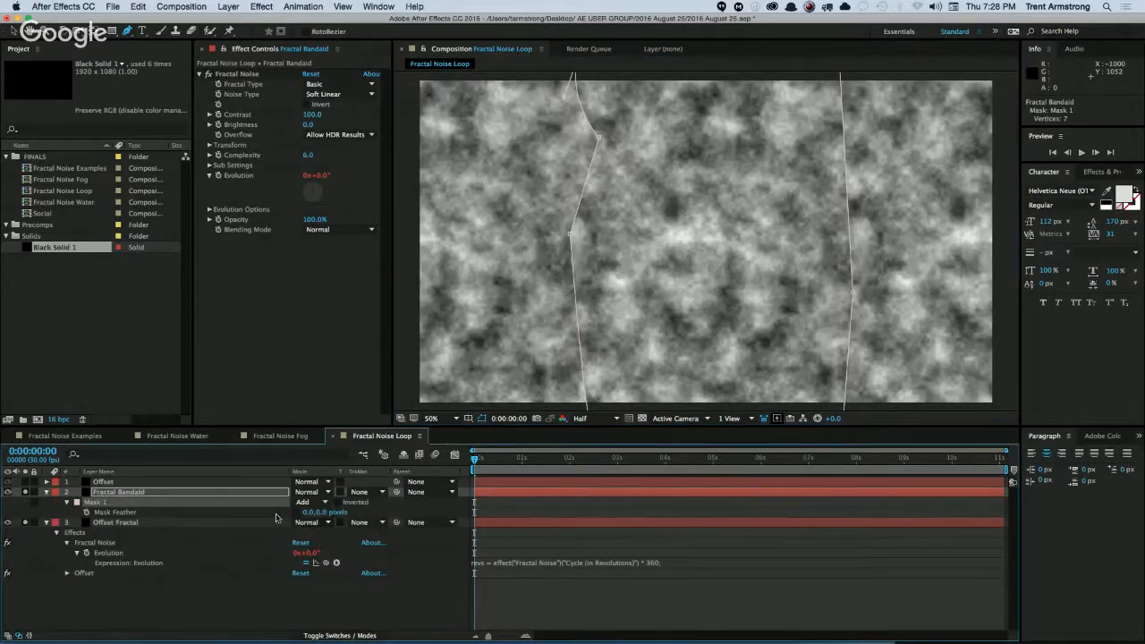
{"action": "left_click_drag", "start_coordinate": [308, 512], "coordinate": [456, 509]}
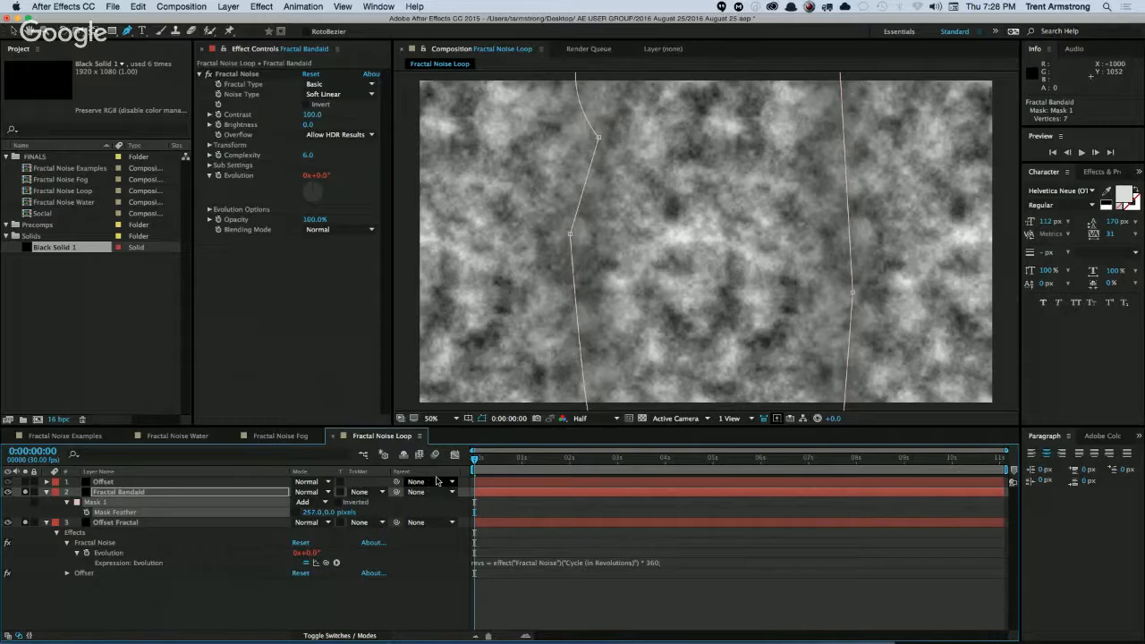
{"action": "key", "text": "super+shift+h"}
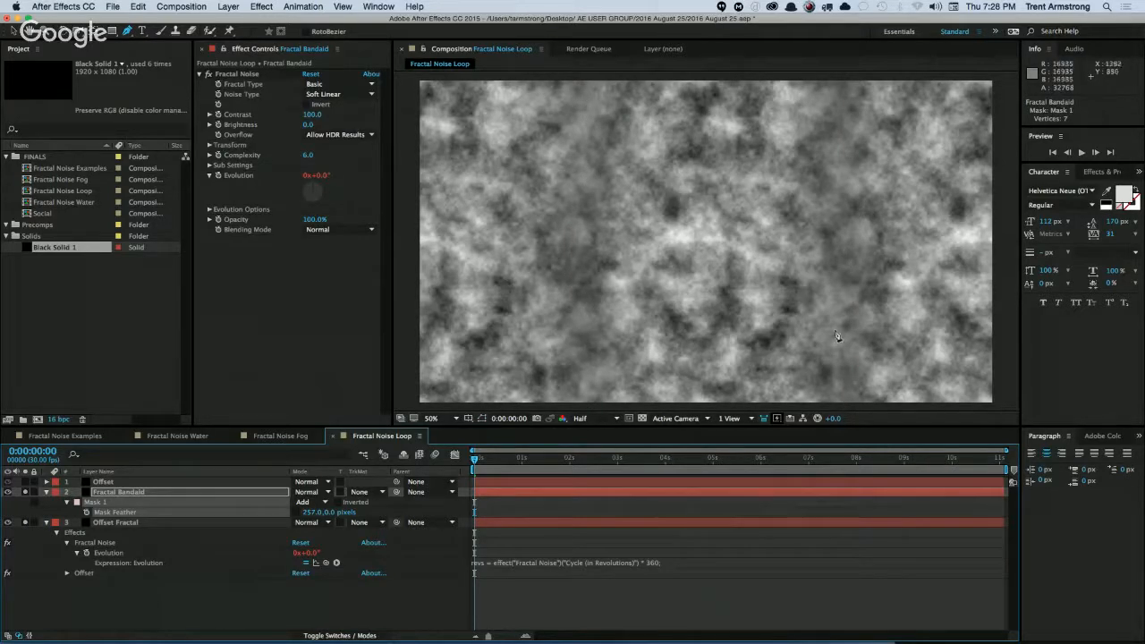
Apply the Fill effect to Fractal Bandaid and place it above Fractal Noise in the effect order.
{"action": "left_click", "coordinate": [140, 498]}
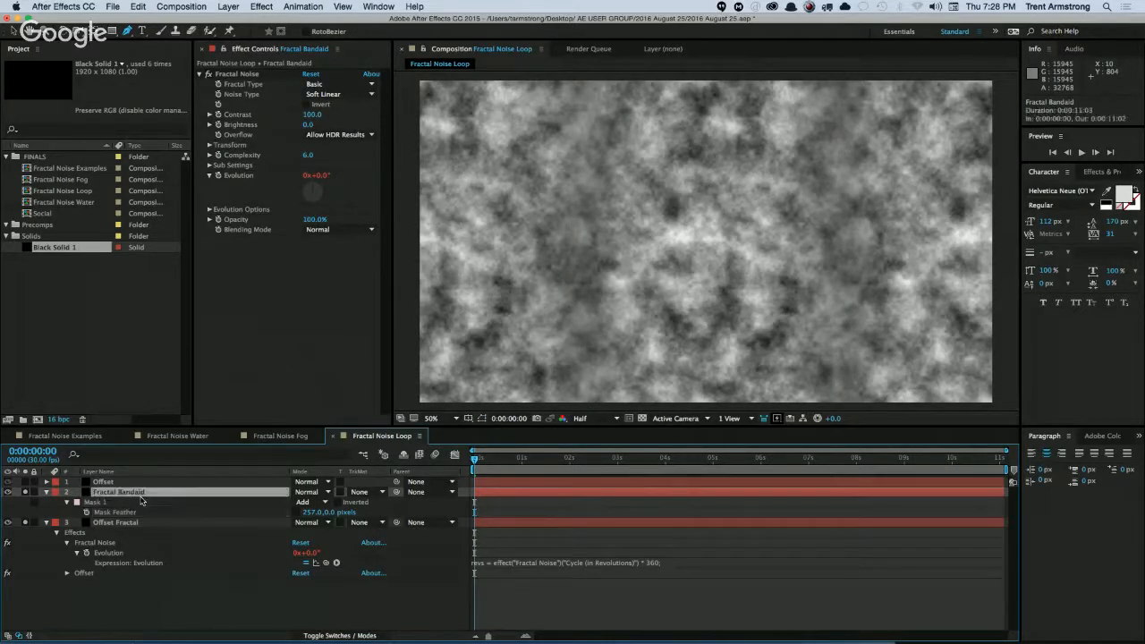
{"action": "left_click", "coordinate": [262, 7]}
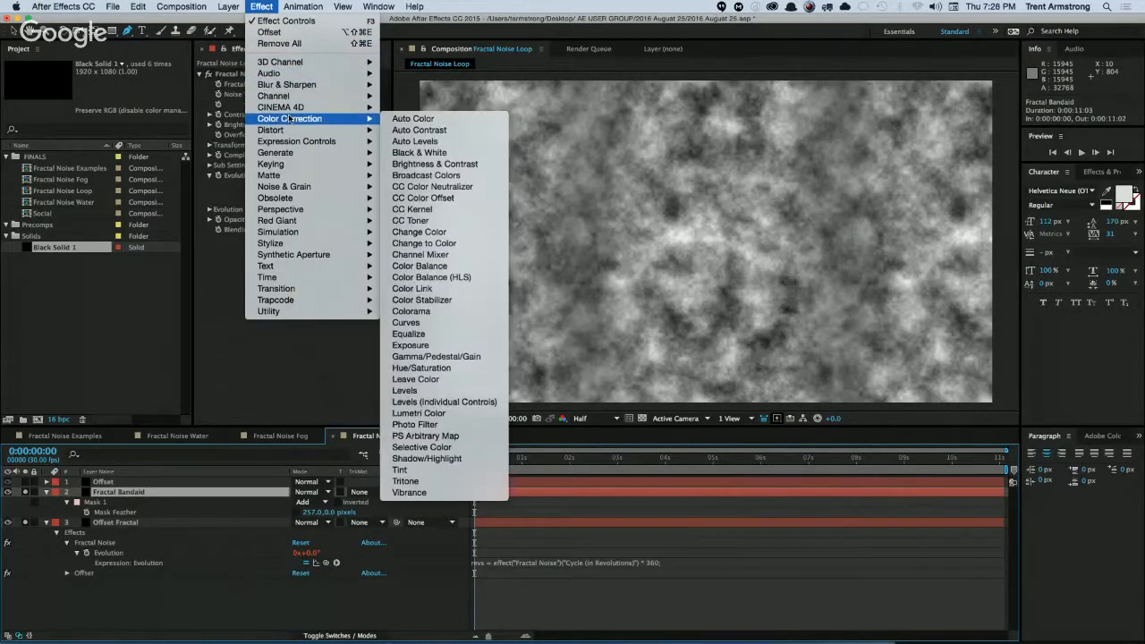
{"action": "mouse_move", "coordinate": [287, 152]}
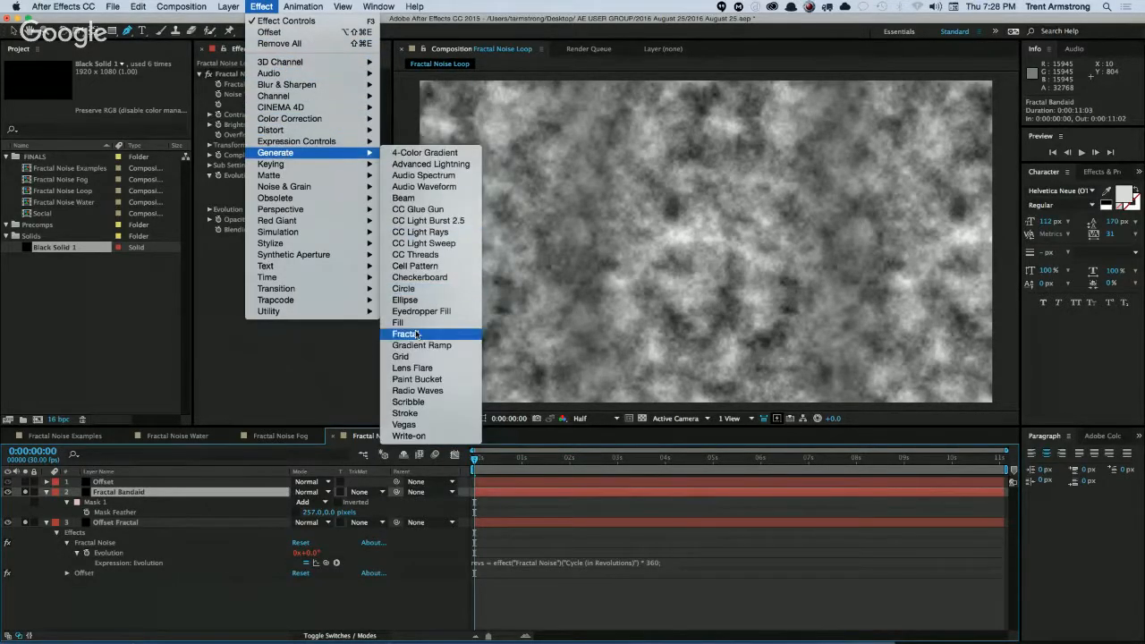
{"action": "left_click", "coordinate": [401, 322]}
{"action": "left_click_drag", "start_coordinate": [218, 243], "coordinate": [257, 78]}
Change the Fill colour on Fractal Bandaid to a near-neutral grey with about 4% saturation and 66% brightness.
{"action": "left_click", "coordinate": [308, 105]}
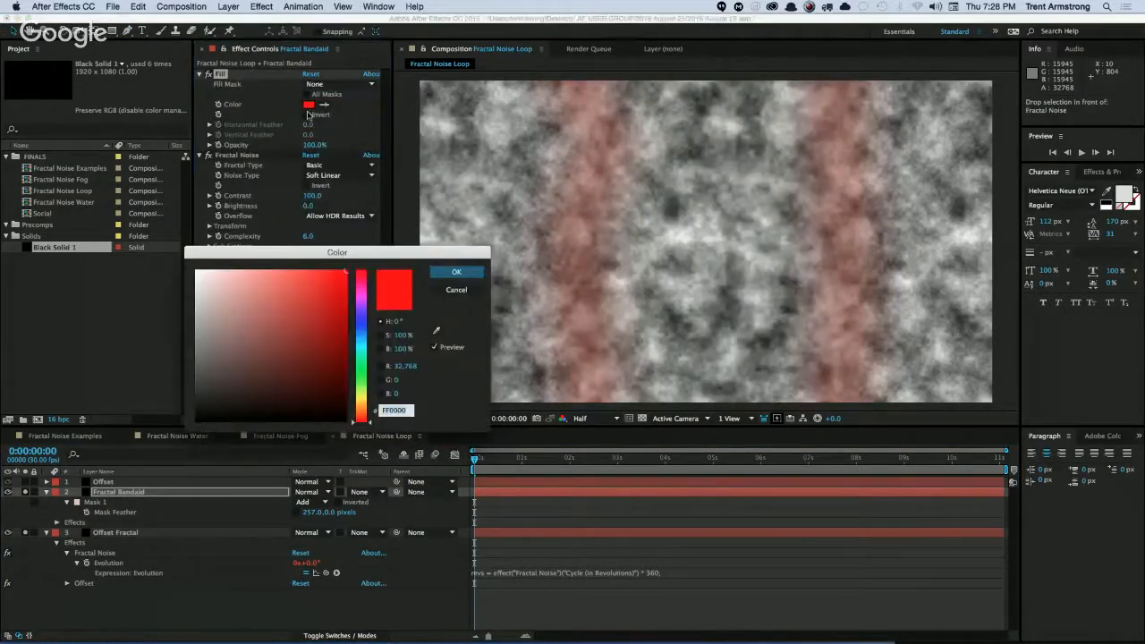
{"action": "left_click", "coordinate": [401, 336]}
{"action": "type", "text": "0"}
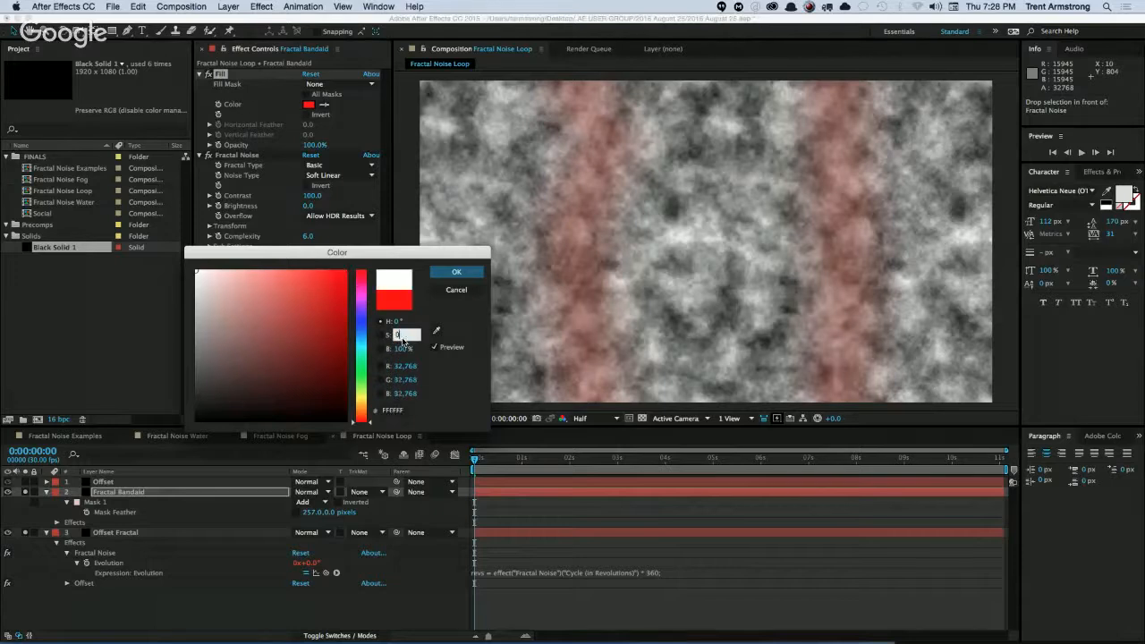
{"action": "key", "text": "Return"}
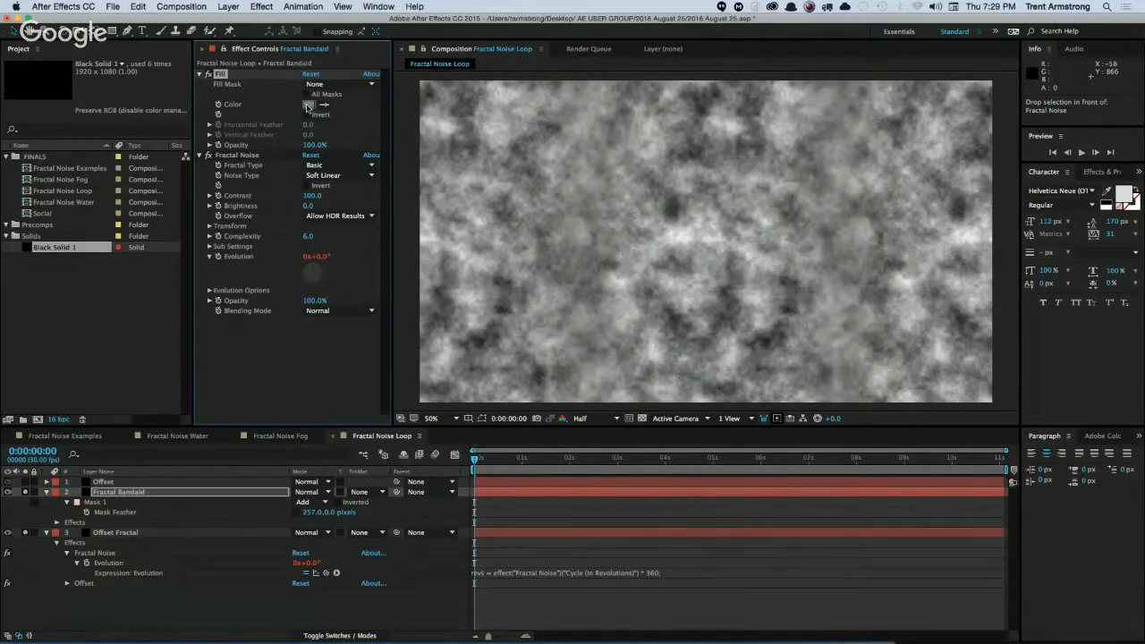
{"action": "left_click", "coordinate": [308, 105]}
{"action": "left_click_drag", "start_coordinate": [195, 346], "coordinate": [200, 317]}
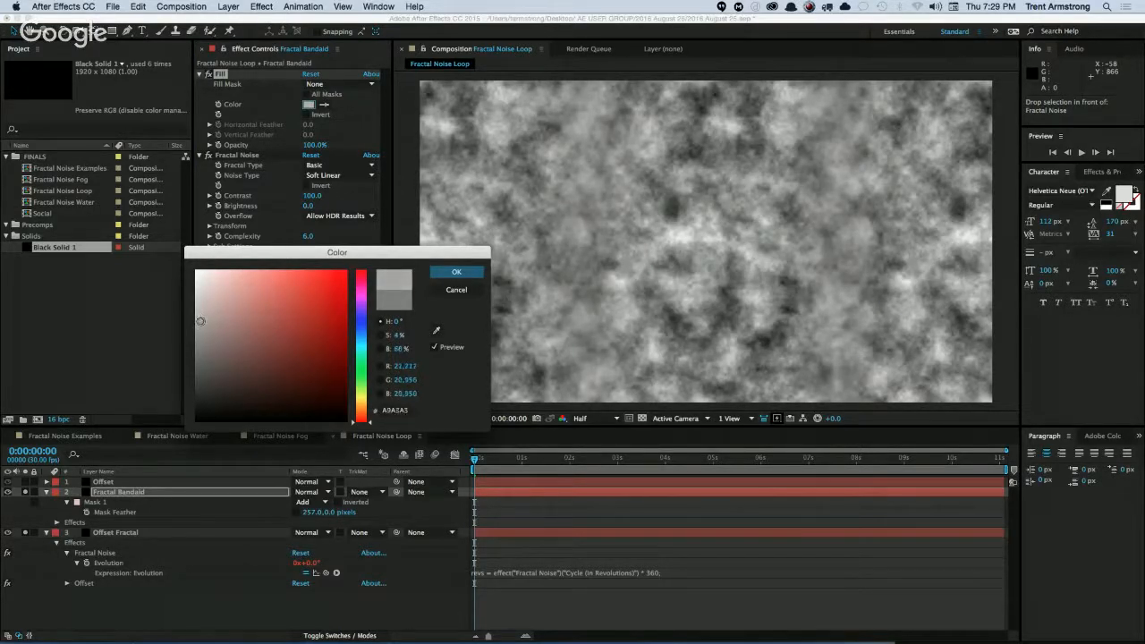
{"action": "left_click", "coordinate": [457, 272]}
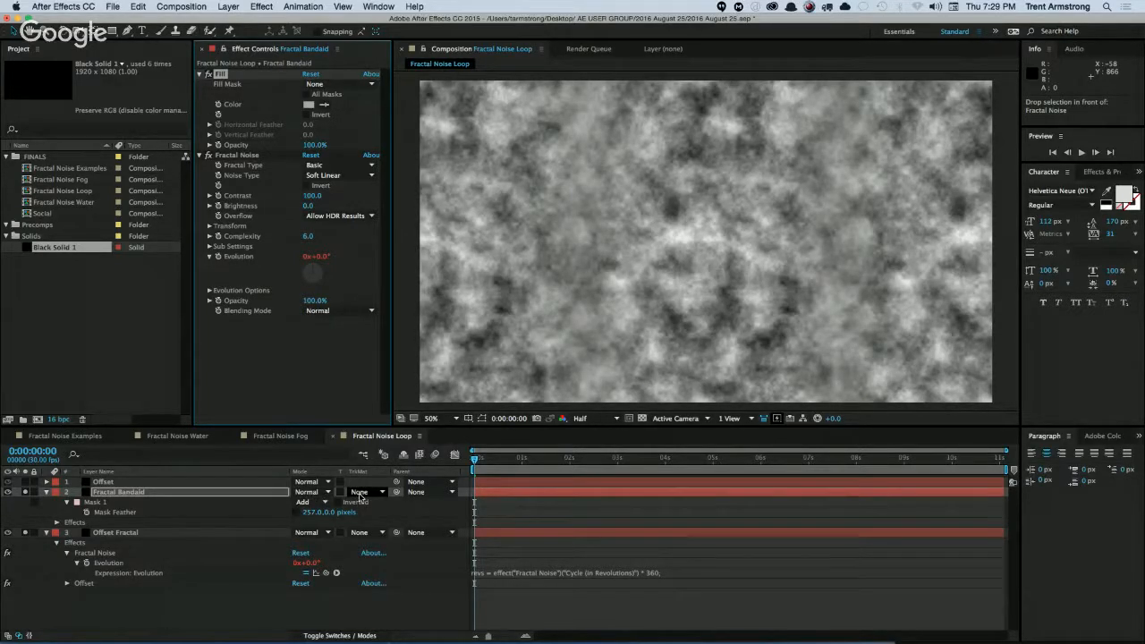
Try the Alpha Add blending mode on the Fractal Bandaid layer.
{"action": "left_click", "coordinate": [360, 493]}
{"action": "left_click", "coordinate": [303, 503]}
{"action": "left_click", "coordinate": [318, 492]}
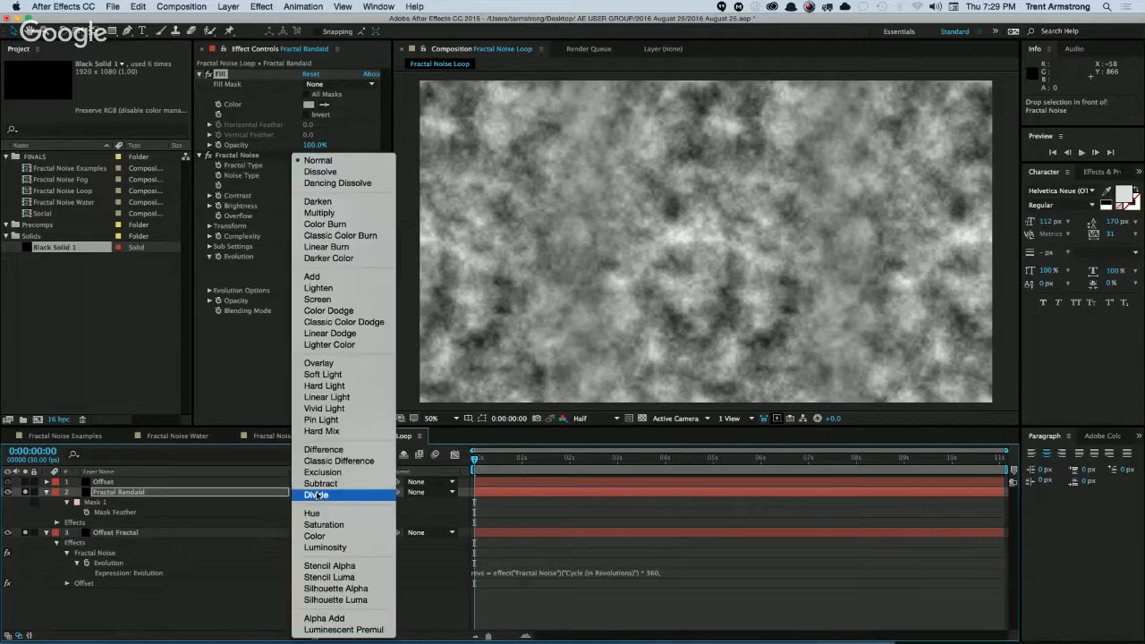
{"action": "left_click", "coordinate": [333, 617]}
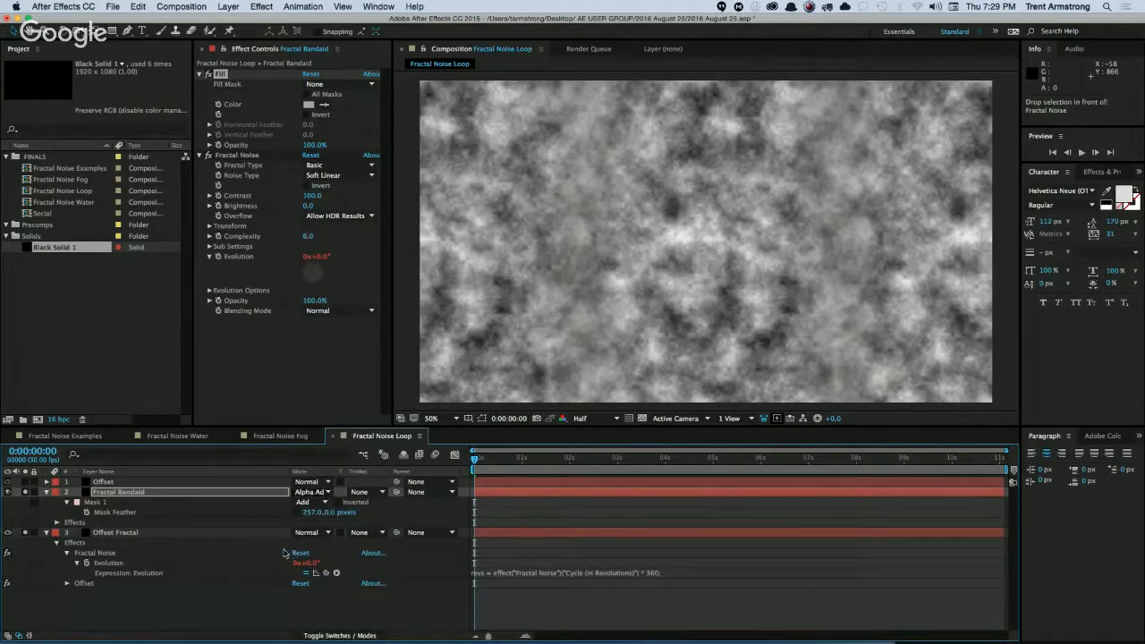
Lighten the Fill colour on Fractal Bandaid to a pale grey.
{"action": "left_click", "coordinate": [309, 106]}
{"action": "left_click_drag", "start_coordinate": [220, 334], "coordinate": [200, 299]}
{"action": "key", "text": "Return"}
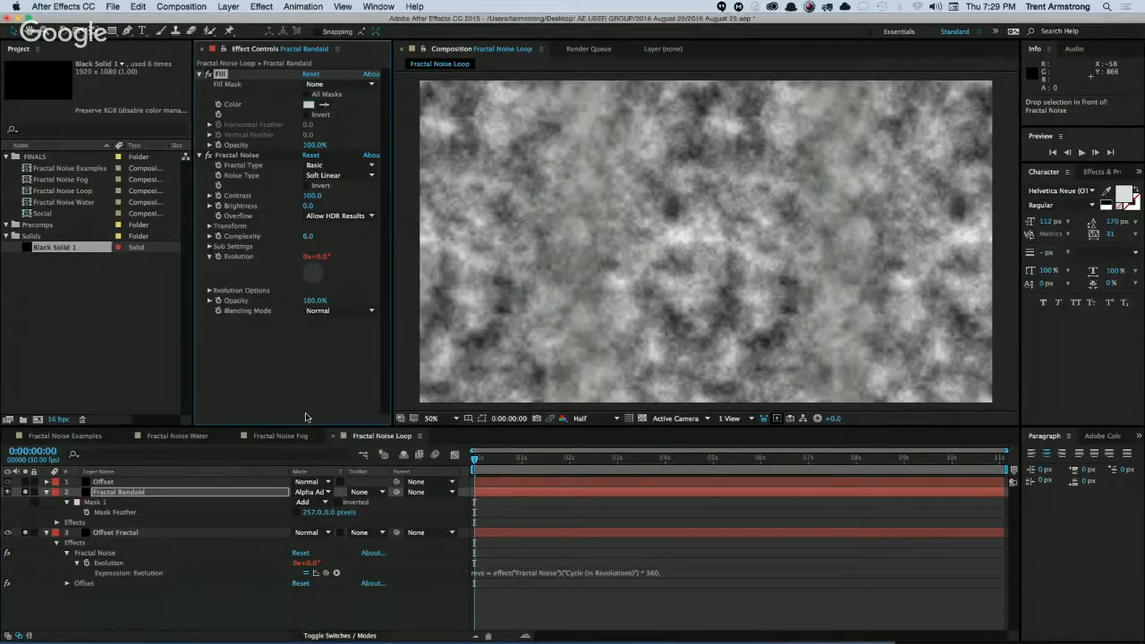
Set the Fractal Bandaid layer's blending mode back to Normal and collapse its properties.
{"action": "left_click", "coordinate": [313, 492]}
{"action": "left_click", "coordinate": [318, 160]}
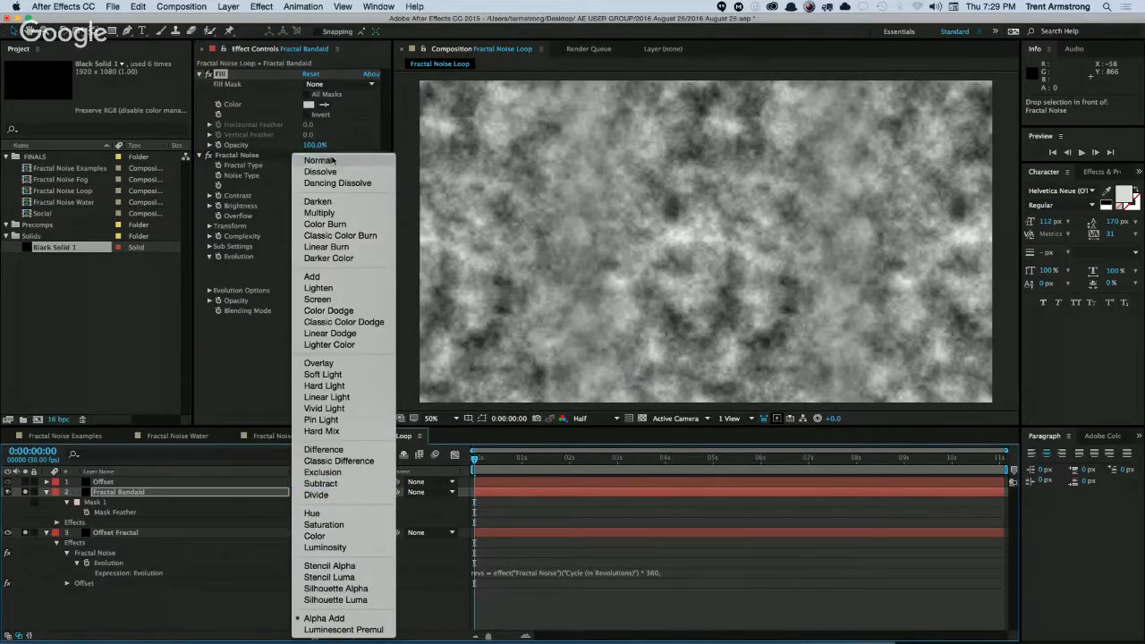
{"action": "left_click", "coordinate": [46, 491]}
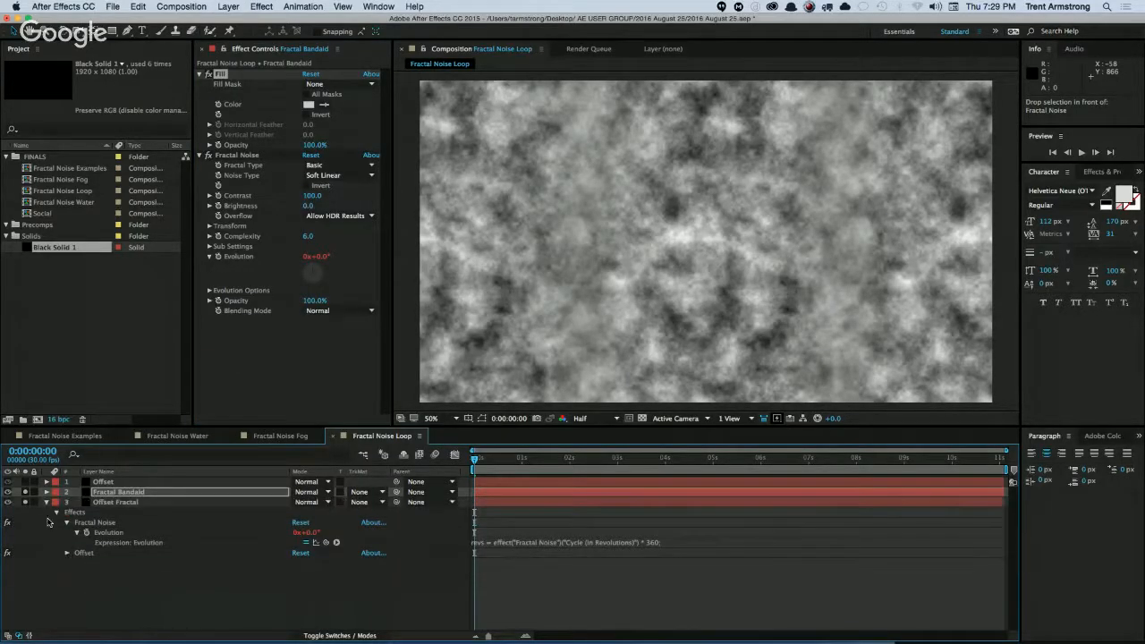
Collapse the Offset Fractal layer's properties, clear the solo on both noise layers and solo only Offset Fractal.
{"action": "left_click", "coordinate": [45, 502]}
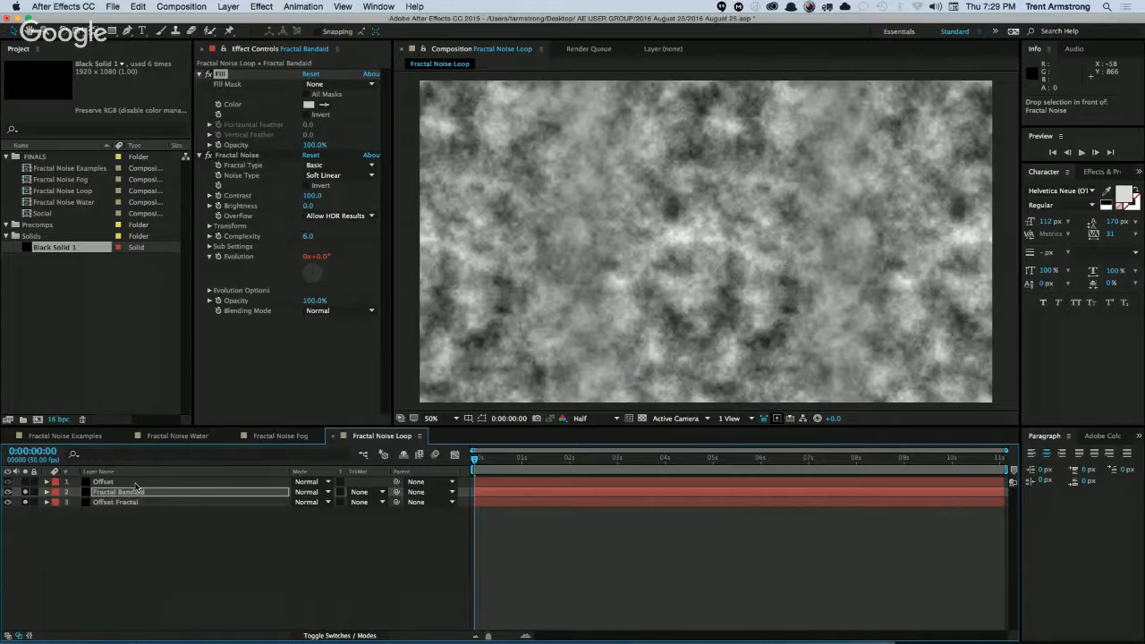
{"action": "left_click_drag", "start_coordinate": [25, 492], "coordinate": [25, 504]}
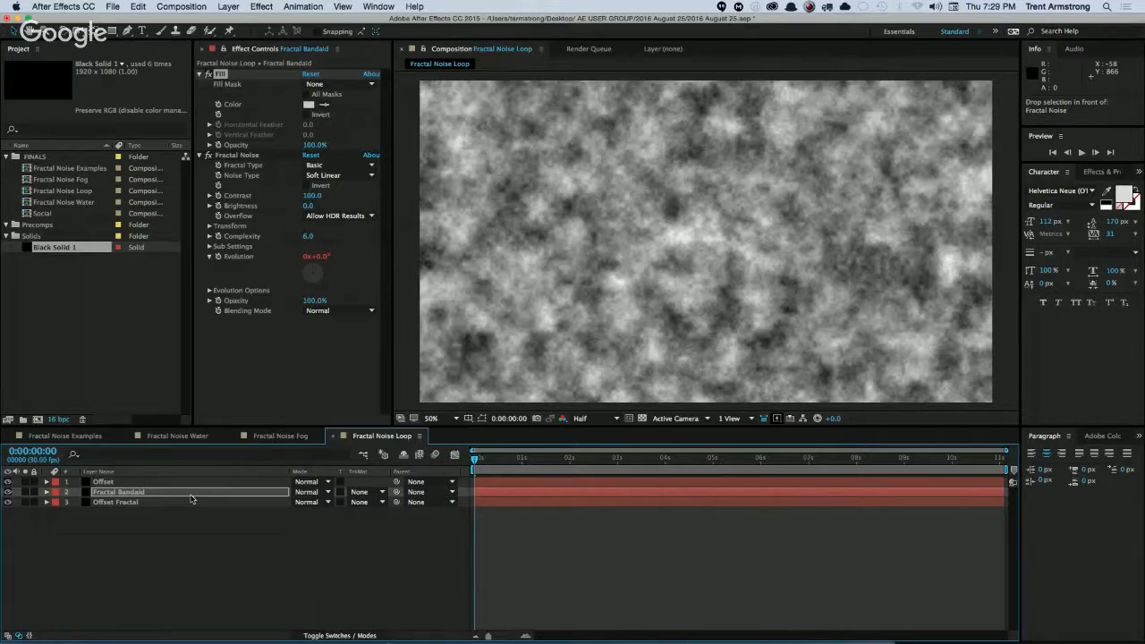
{"action": "left_click", "coordinate": [135, 502]}
{"action": "left_click", "coordinate": [26, 503]}
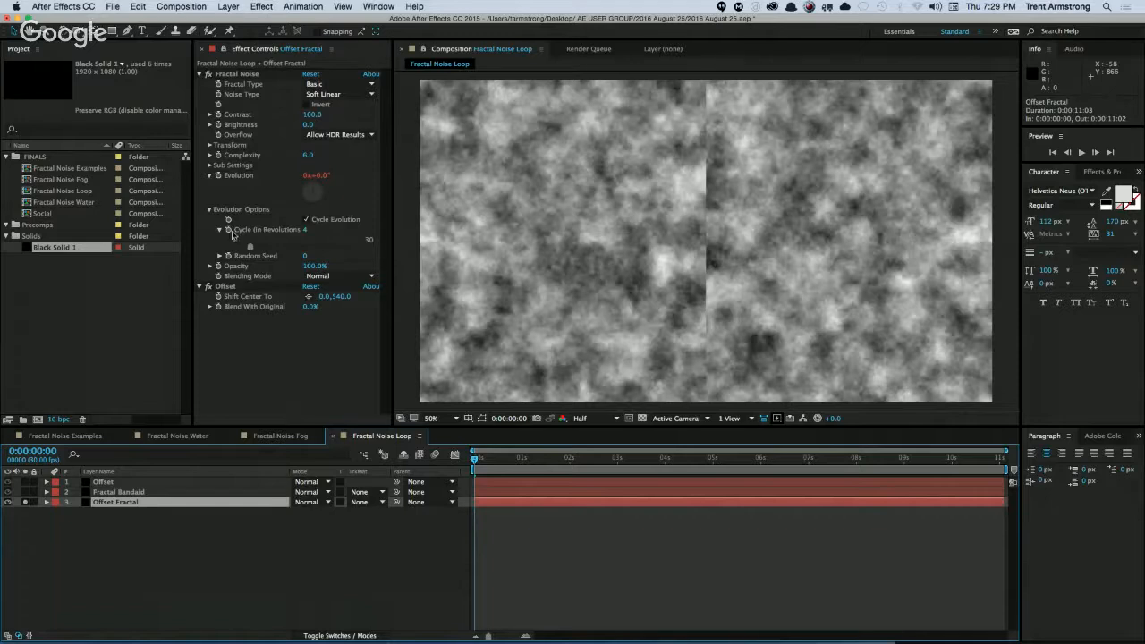
Solo only Fractal Bandaid and try shifting its Fractal Noise Offset Turbulence horizontally to about 1738.
{"action": "left_click", "coordinate": [126, 494]}
{"action": "left_click", "coordinate": [25, 492]}
{"action": "left_click", "coordinate": [25, 502]}
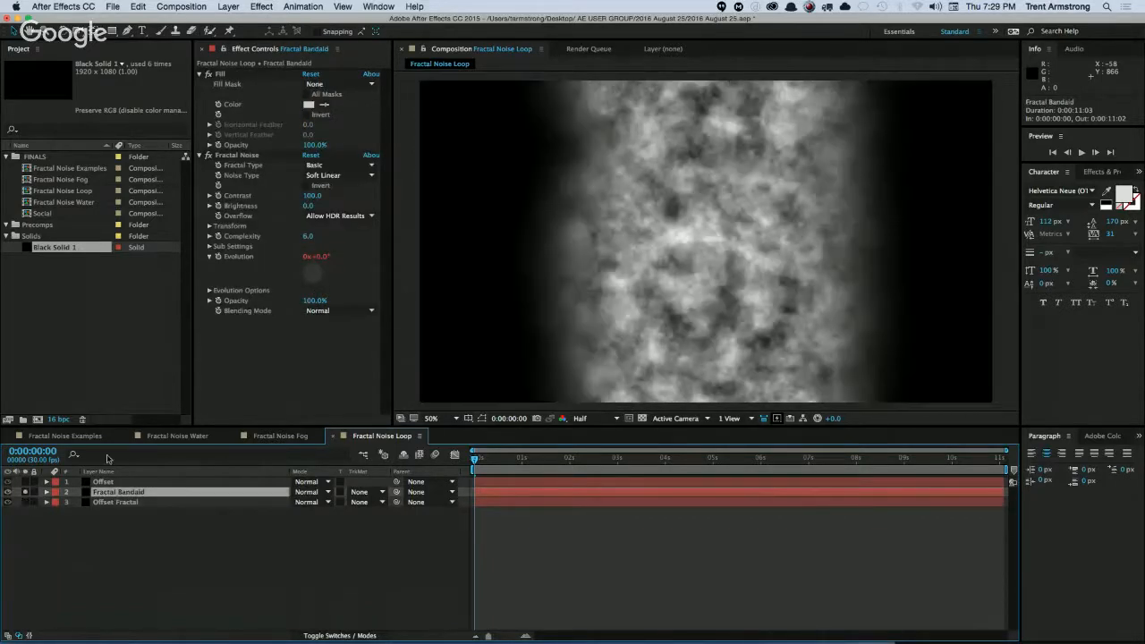
{"action": "left_click", "coordinate": [209, 226]}
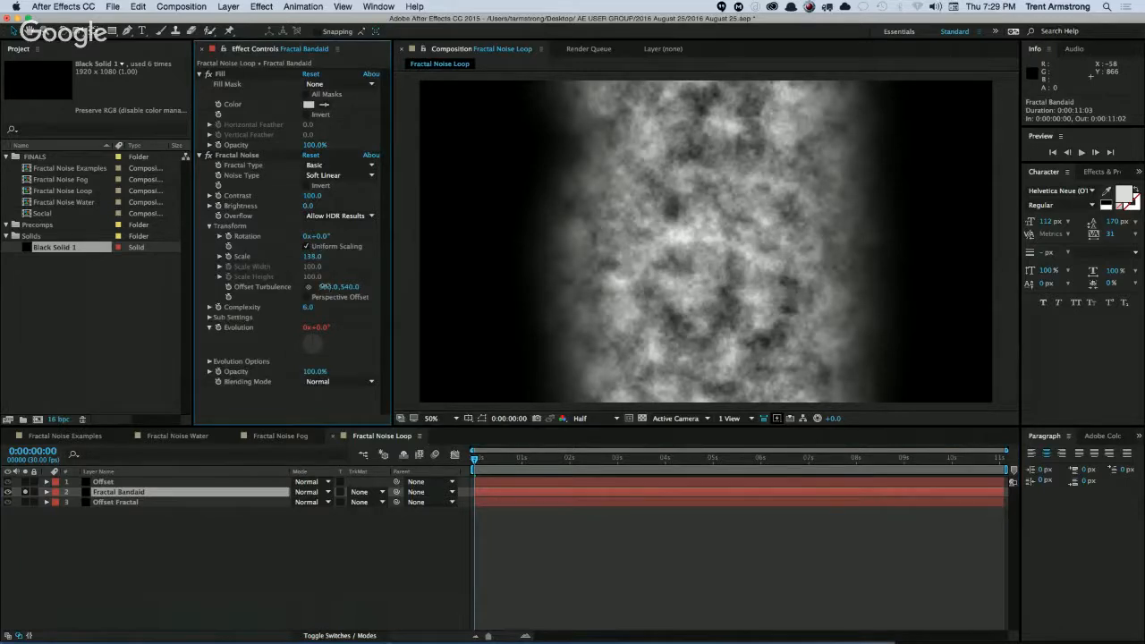
{"action": "left_click_drag", "start_coordinate": [324, 286], "coordinate": [779, 274]}
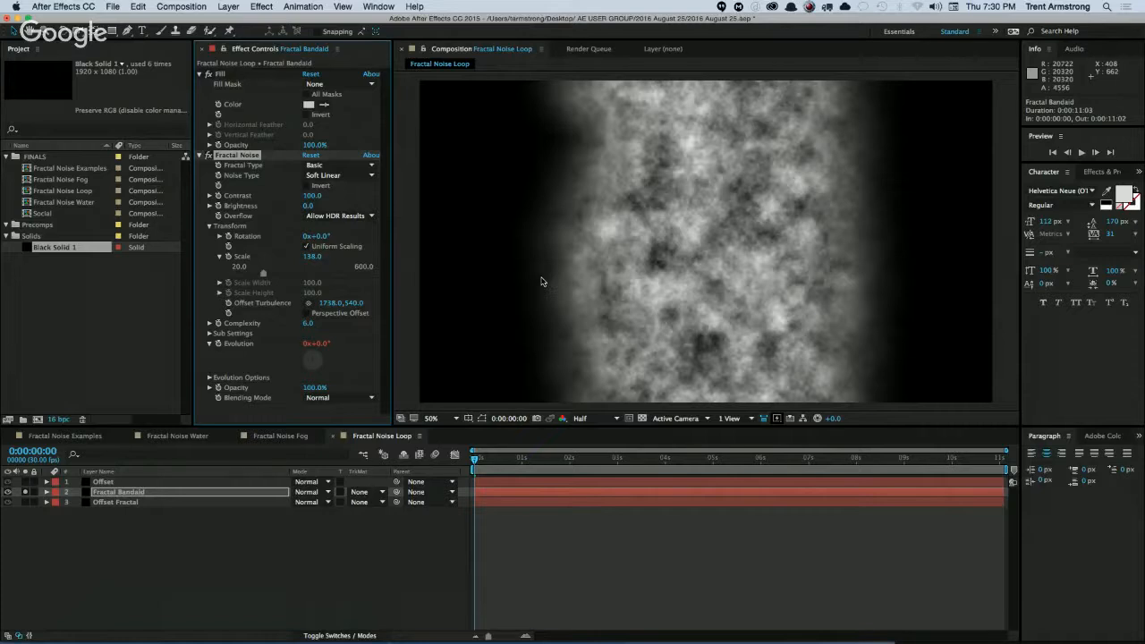
{"action": "left_click", "coordinate": [329, 303]}
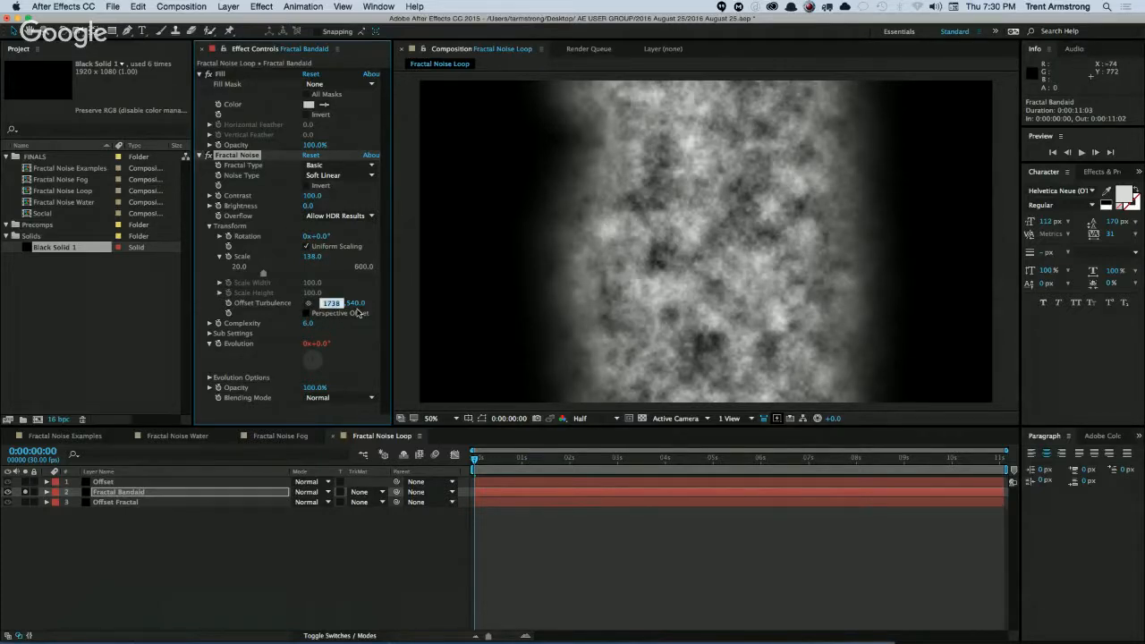
{"action": "type", "text": "960"}
{"action": "key", "text": "shift+Tab"}
Try 1920 and settle on 0 for the horizontal Offset Turbulence of Fractal Bandaid's noise, and end the layer's solo.
{"action": "key", "text": "Tab"}
{"action": "type", "text": "1"}
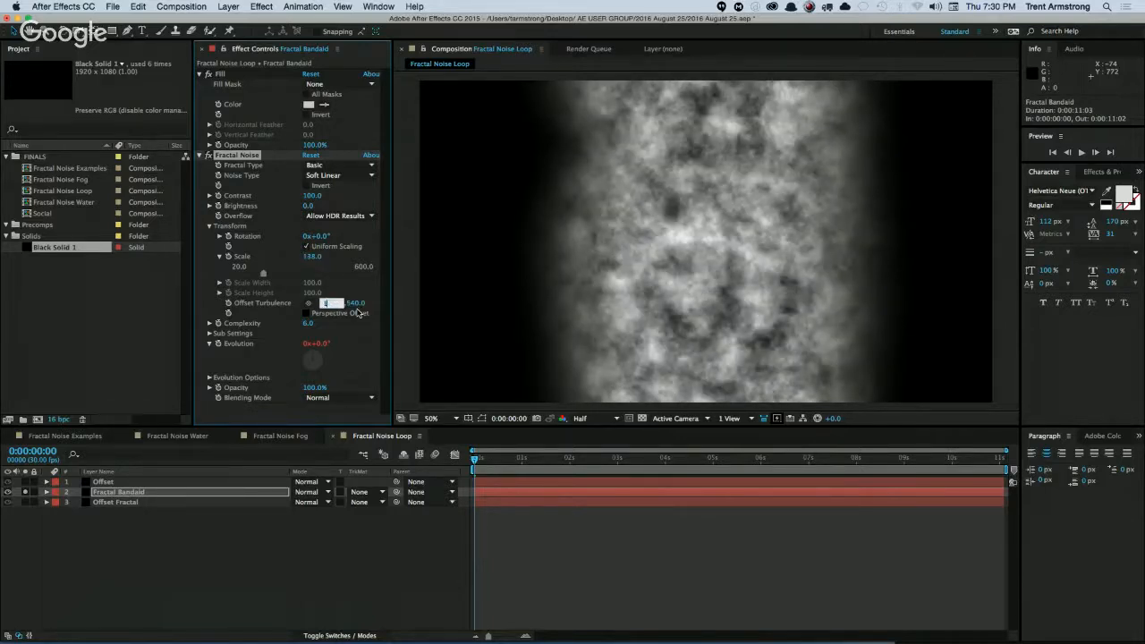
{"action": "type", "text": "920"}
{"action": "key", "text": "Tab"}
{"action": "key", "text": "shift+Tab"}
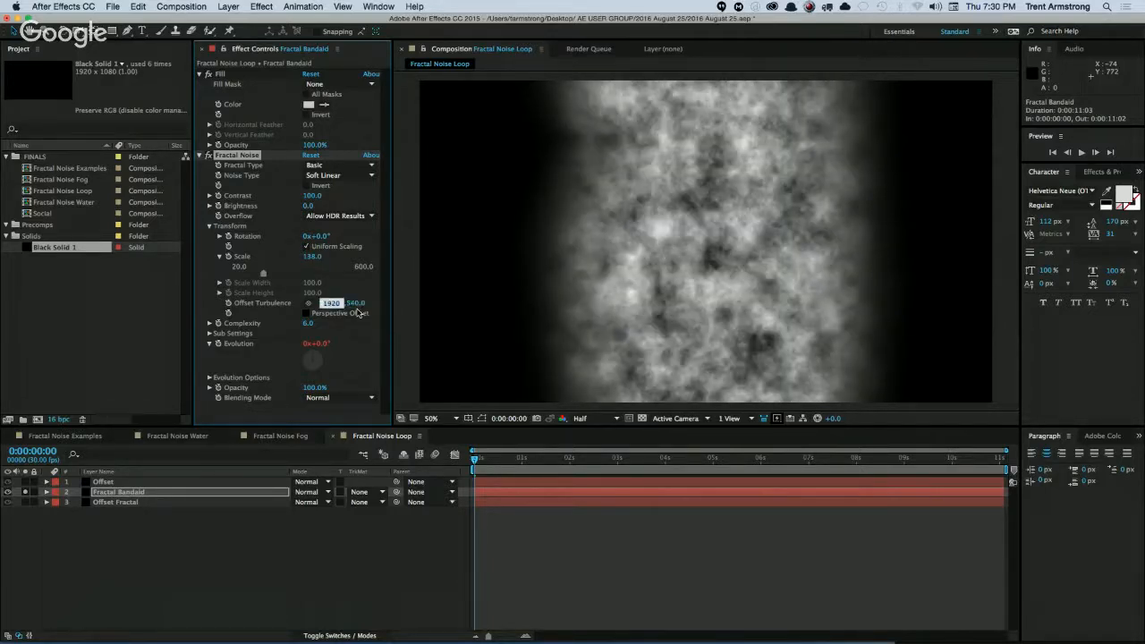
{"action": "type", "text": "0"}
{"action": "key", "text": "Return"}
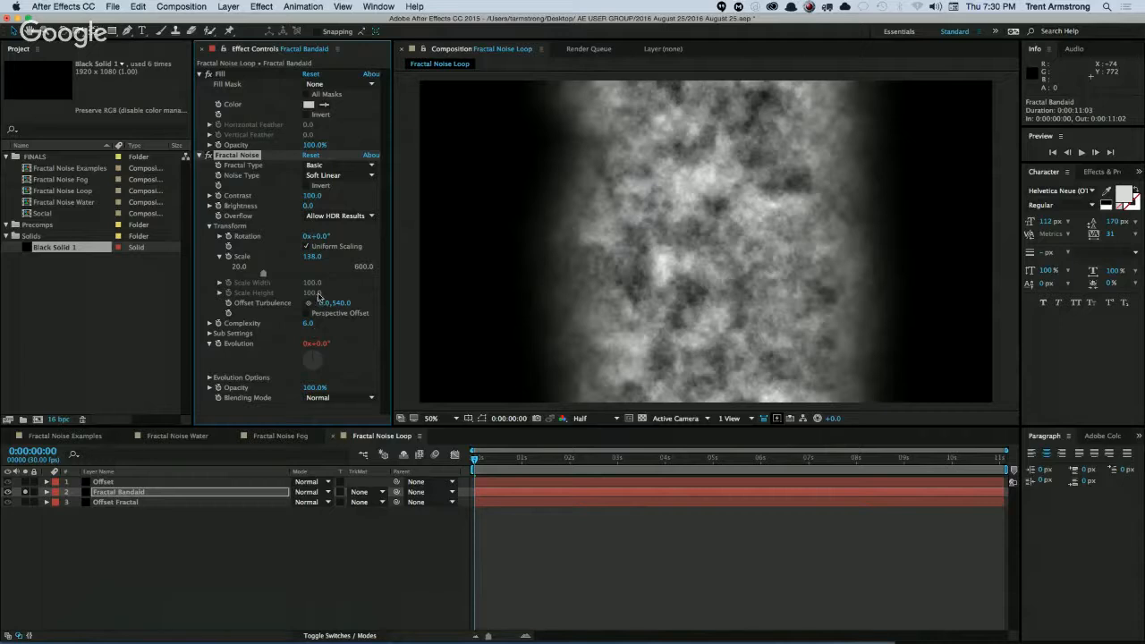
{"action": "left_click", "coordinate": [111, 519]}
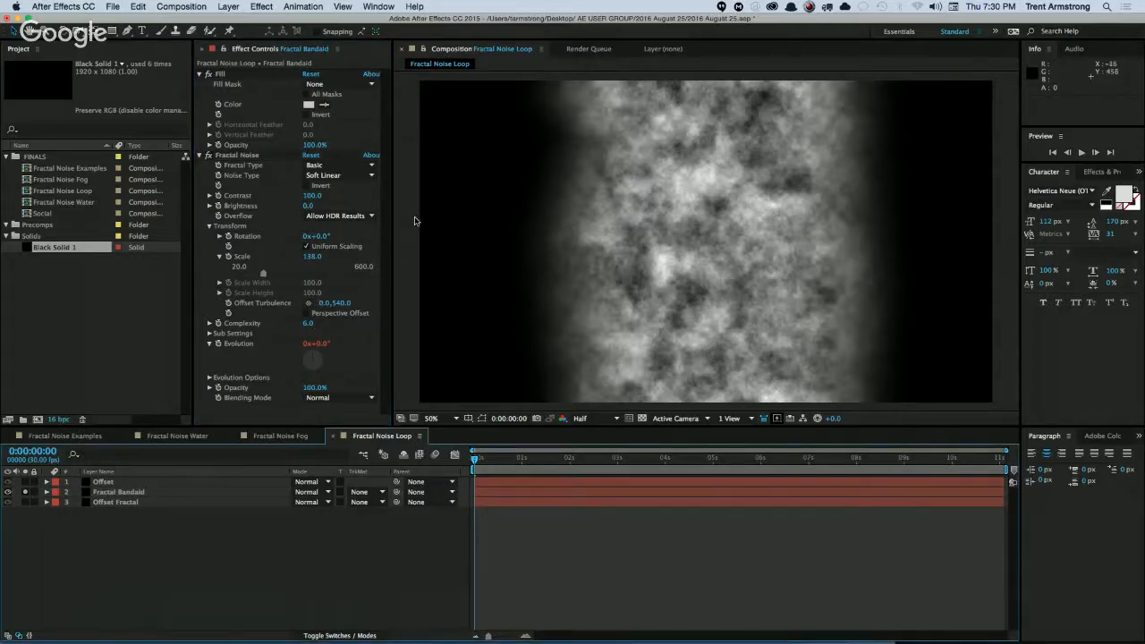
{"action": "left_click", "coordinate": [24, 491]}
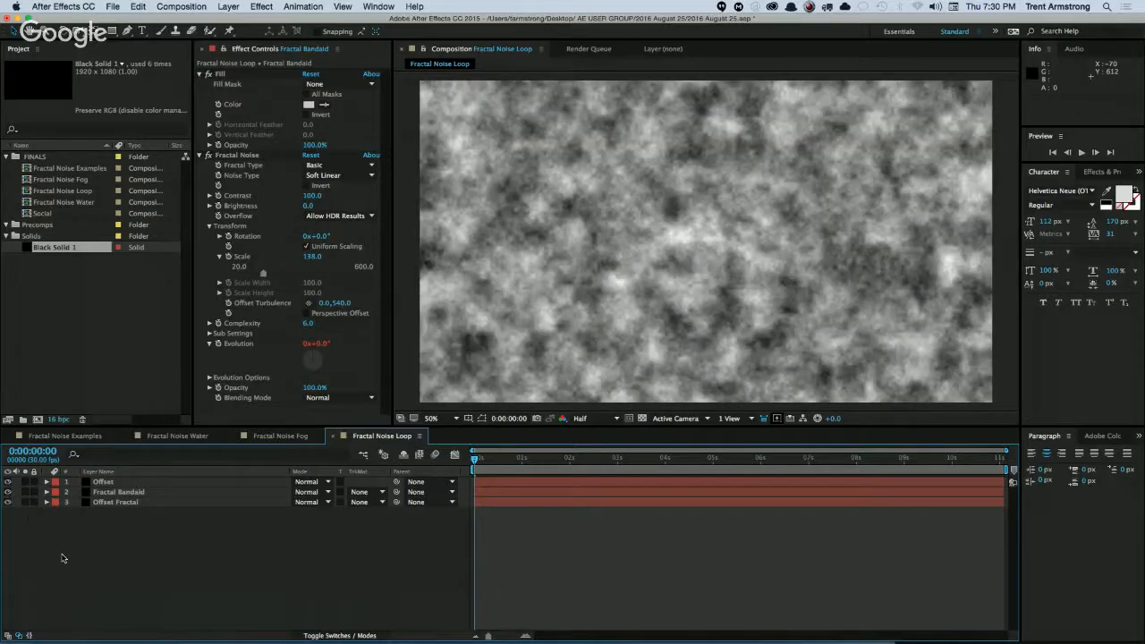
Solo Offset Fractal and Fractal Bandaid to check how the patch covers the seam, and clear both solos.
{"action": "left_click", "coordinate": [129, 493]}
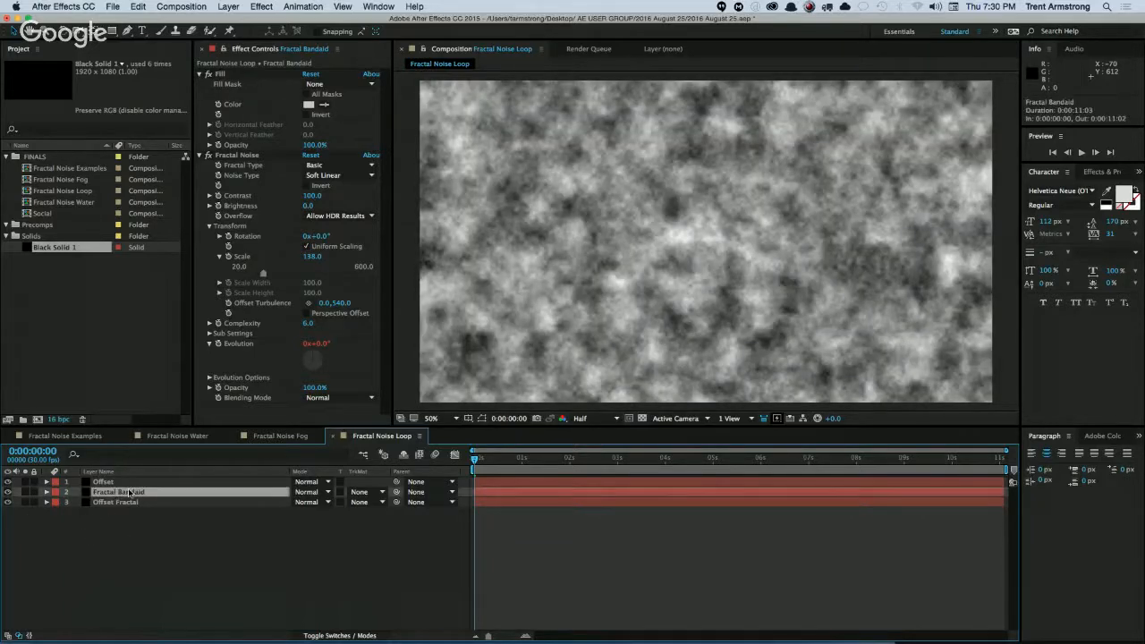
{"action": "left_click", "coordinate": [26, 502]}
{"action": "left_click", "coordinate": [25, 492]}
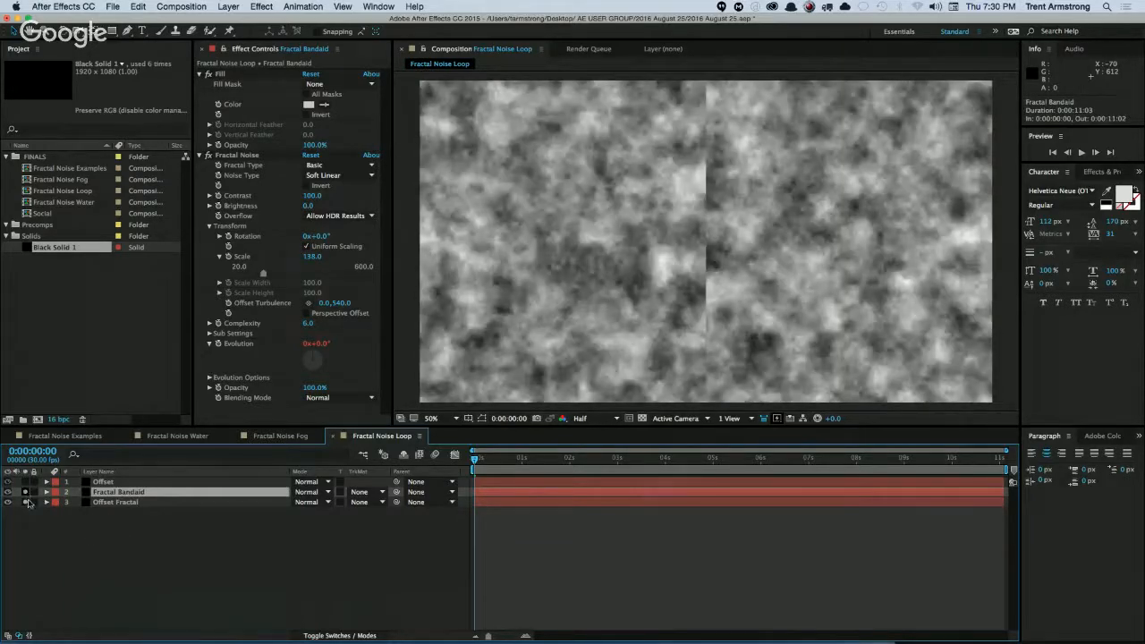
{"action": "left_click_drag", "start_coordinate": [25, 491], "coordinate": [24, 508]}
Turn the Offset layer into an adjustment layer.
{"action": "left_click", "coordinate": [103, 483]}
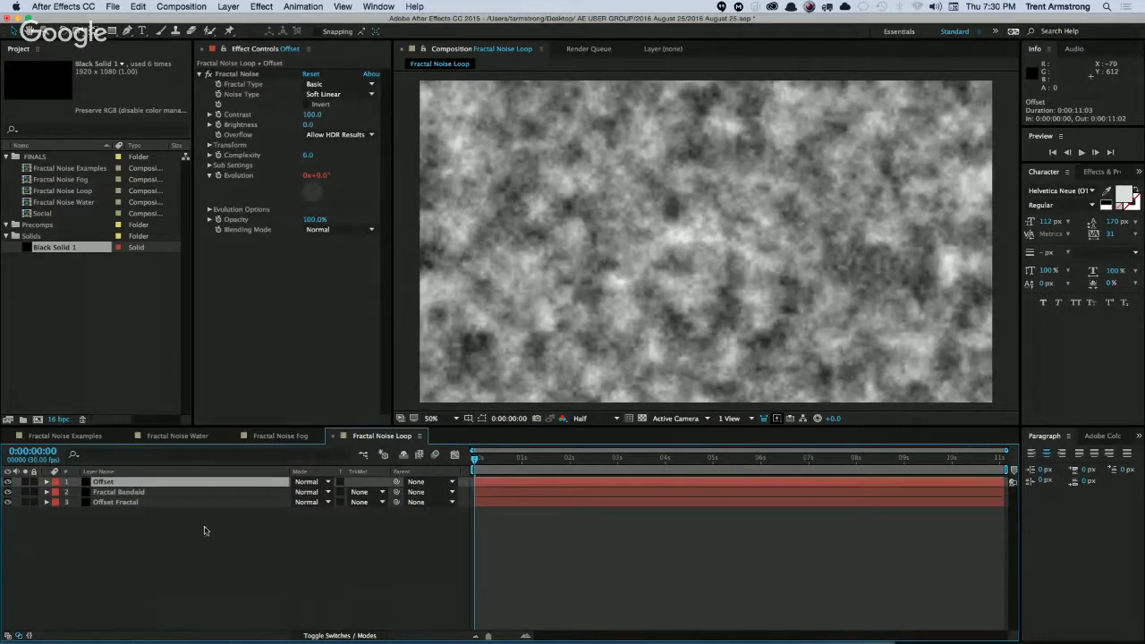
{"action": "key", "text": "F4"}
{"action": "left_click", "coordinate": [350, 481]}
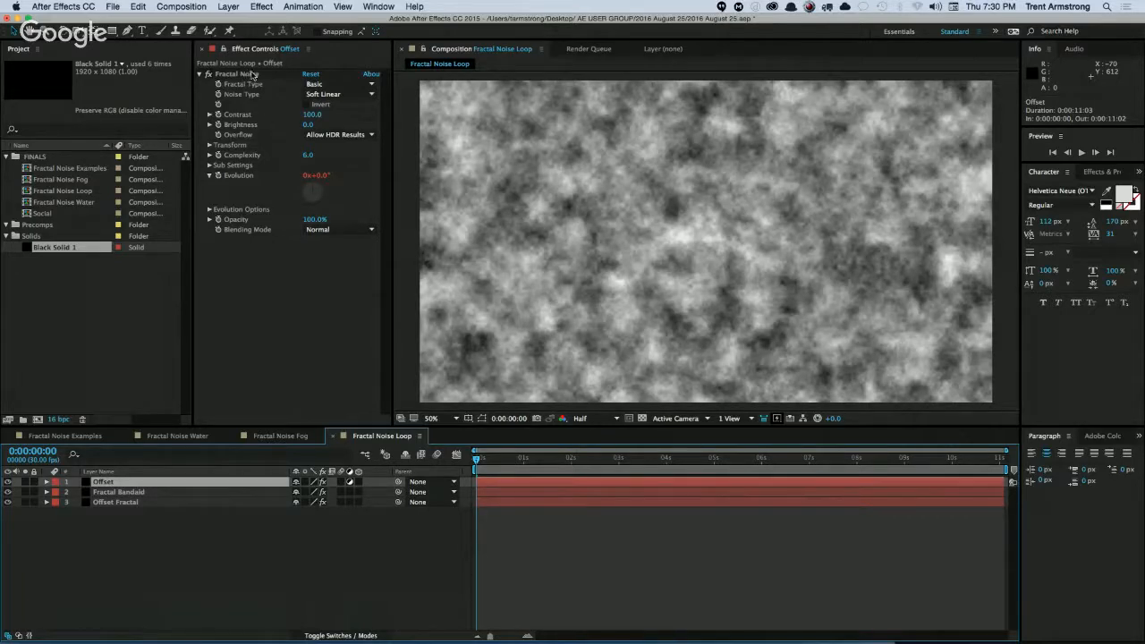
Remove the Fractal Noise effect from the Offset layer and apply the Offset distortion effect instead.
{"action": "key", "text": "Delete"}
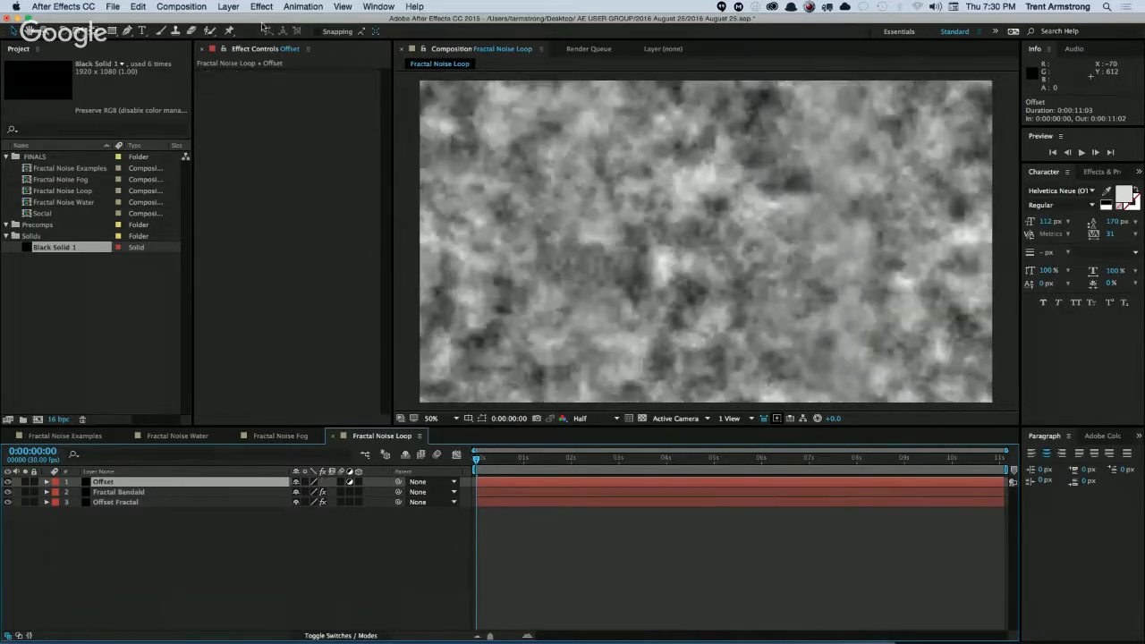
{"action": "left_click", "coordinate": [263, 7]}
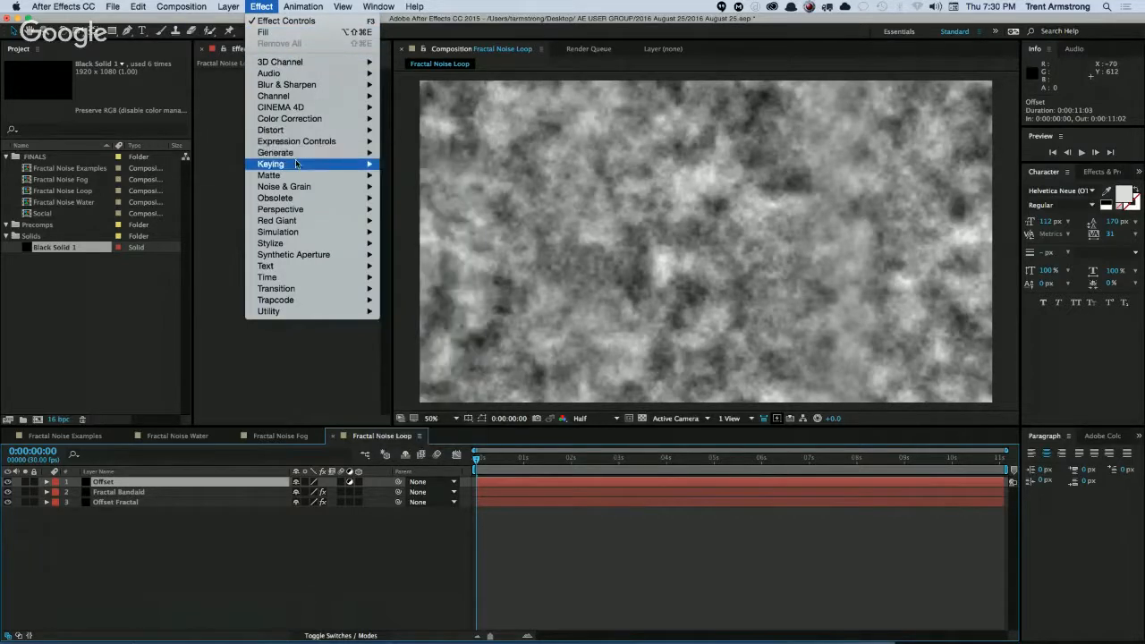
{"action": "mouse_move", "coordinate": [295, 134]}
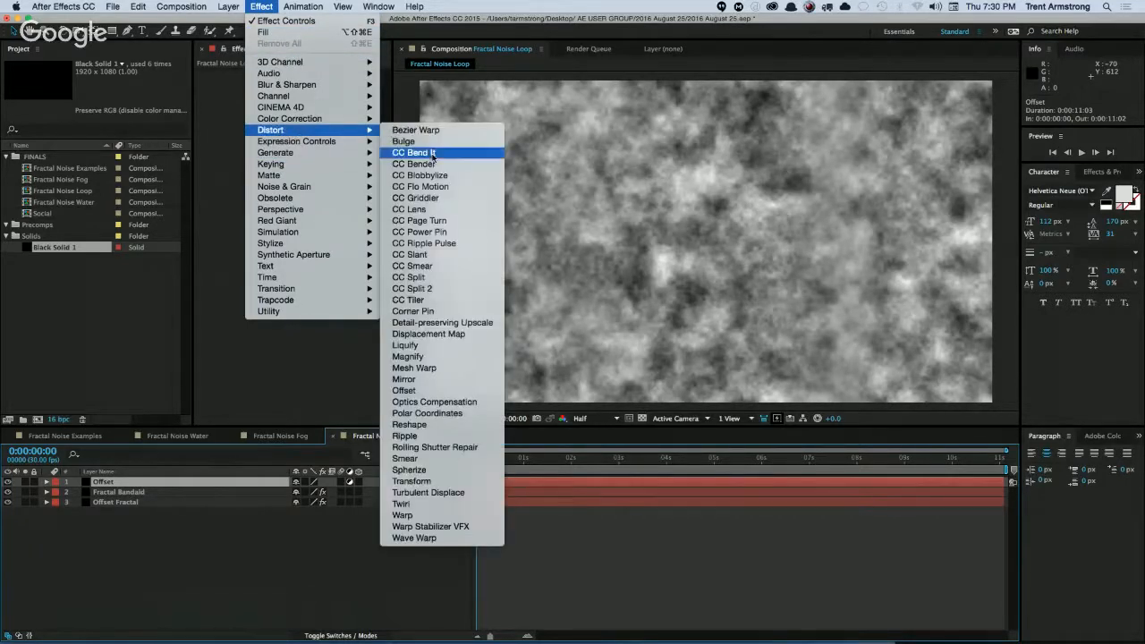
{"action": "left_click", "coordinate": [404, 390]}
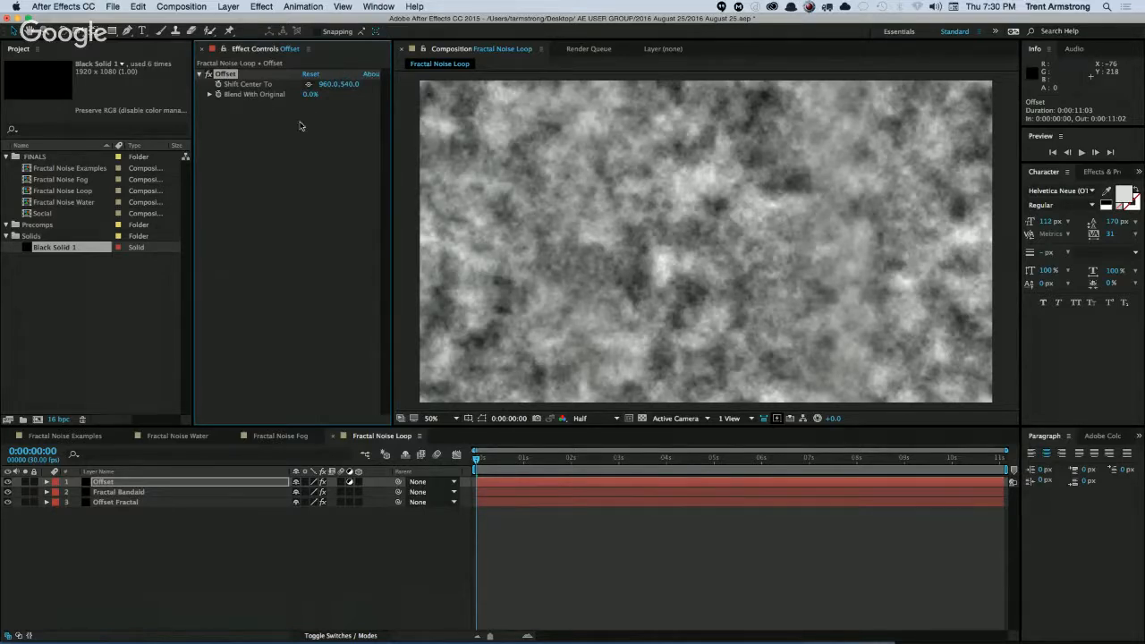
Solo Offset Fractal, compare its noise with the Offset effect off and on, and end the solo.
{"action": "left_click", "coordinate": [125, 528]}
{"action": "left_click", "coordinate": [25, 502]}
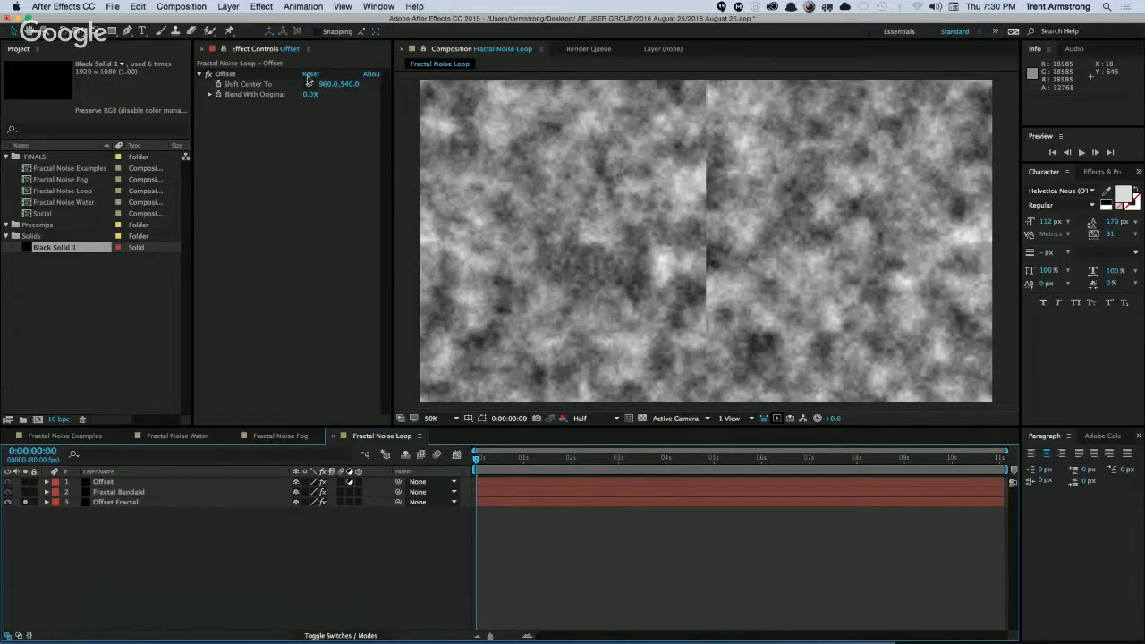
{"action": "left_click", "coordinate": [207, 75]}
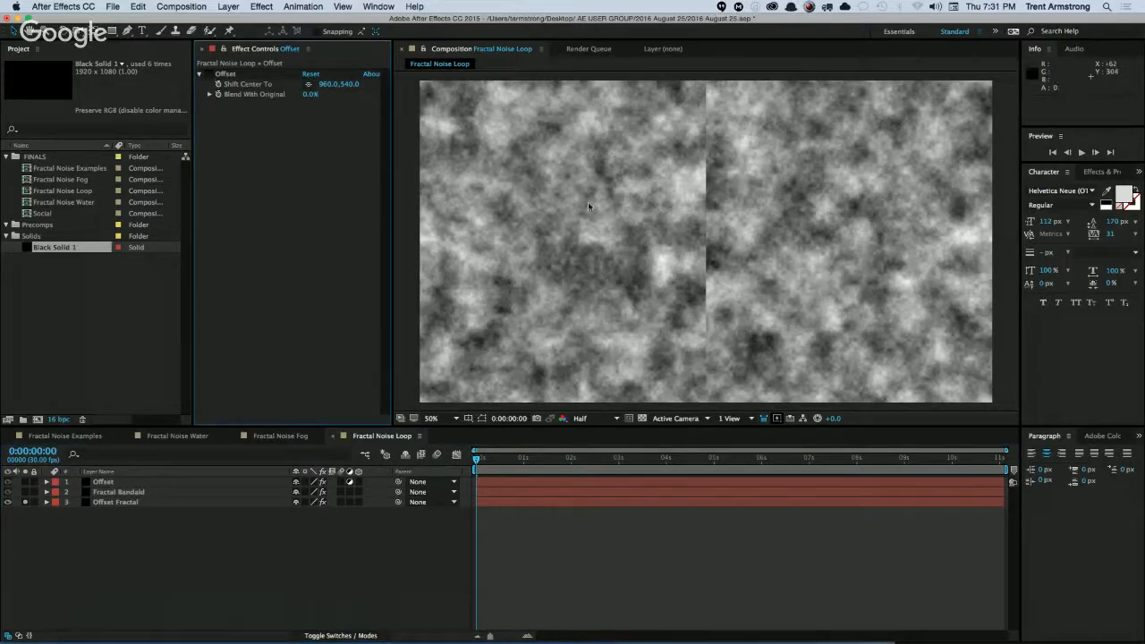
{"action": "key", "text": "super+z"}
{"action": "left_click", "coordinate": [117, 503]}
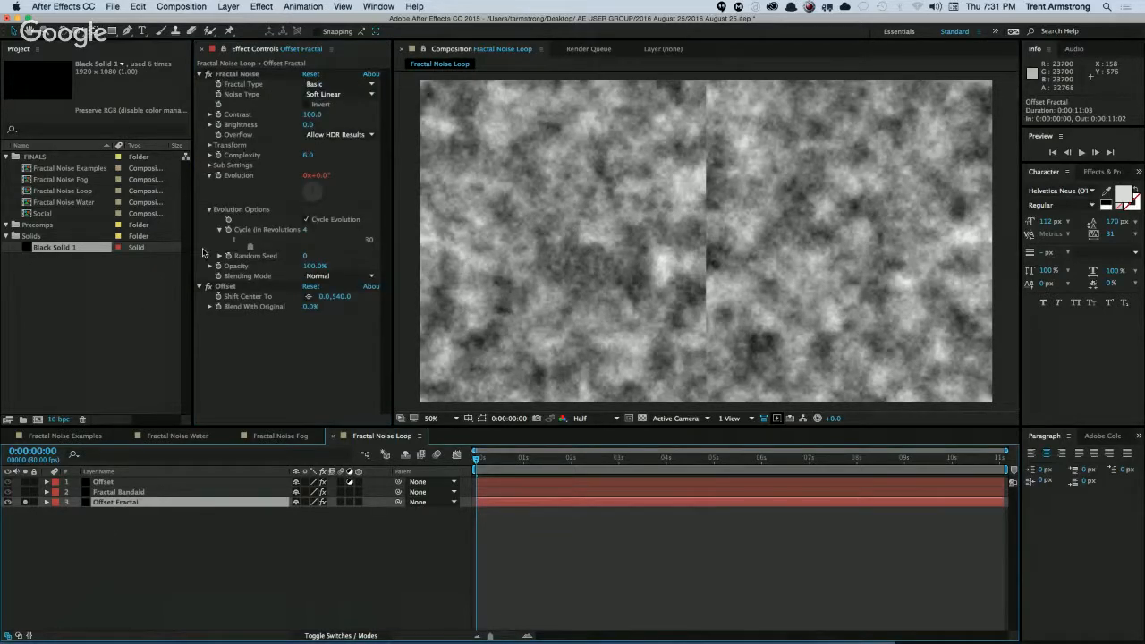
{"action": "left_click", "coordinate": [207, 286]}
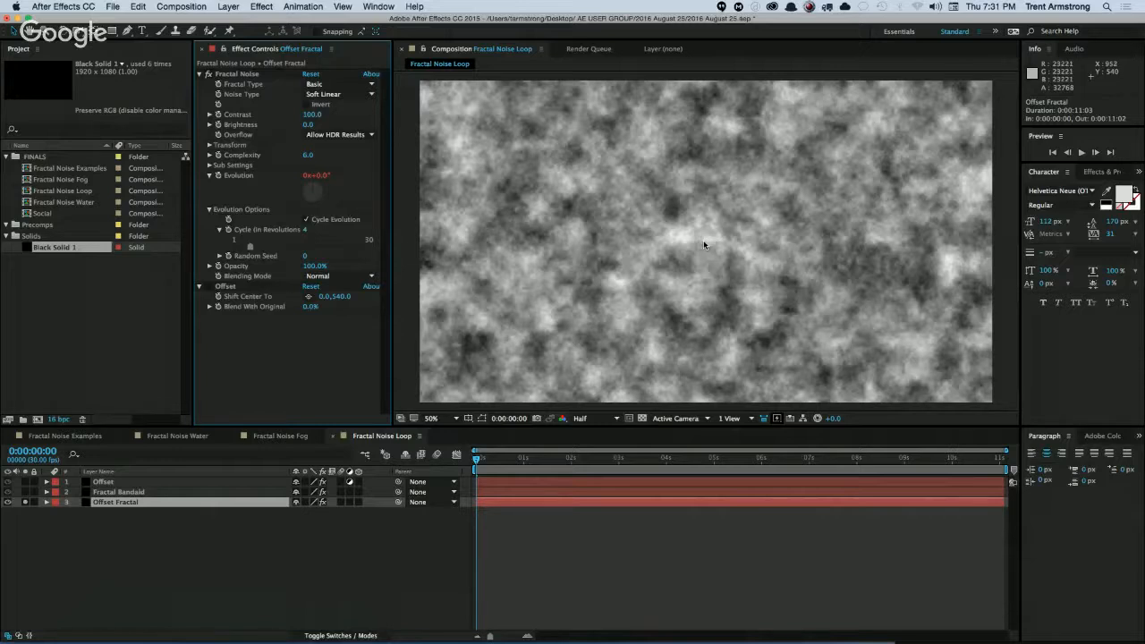
{"action": "left_click", "coordinate": [209, 286]}
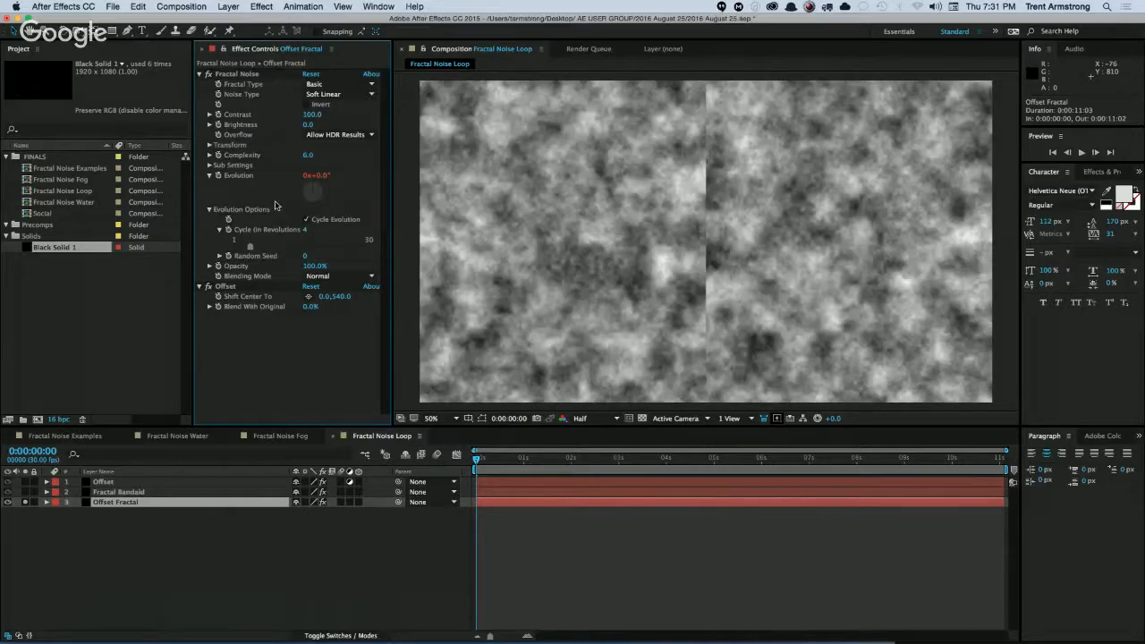
{"action": "left_click", "coordinate": [25, 502]}
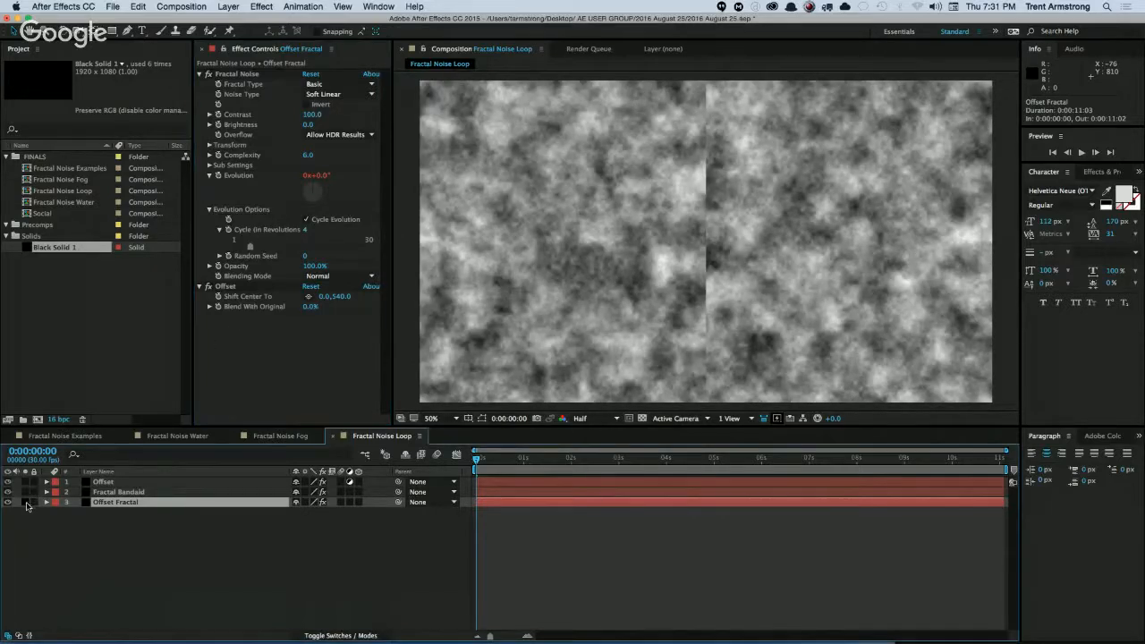
Try sliding the image horizontally with Shift Center To in the Offset layer's Offset effect, to about -354.
{"action": "left_click", "coordinate": [111, 483]}
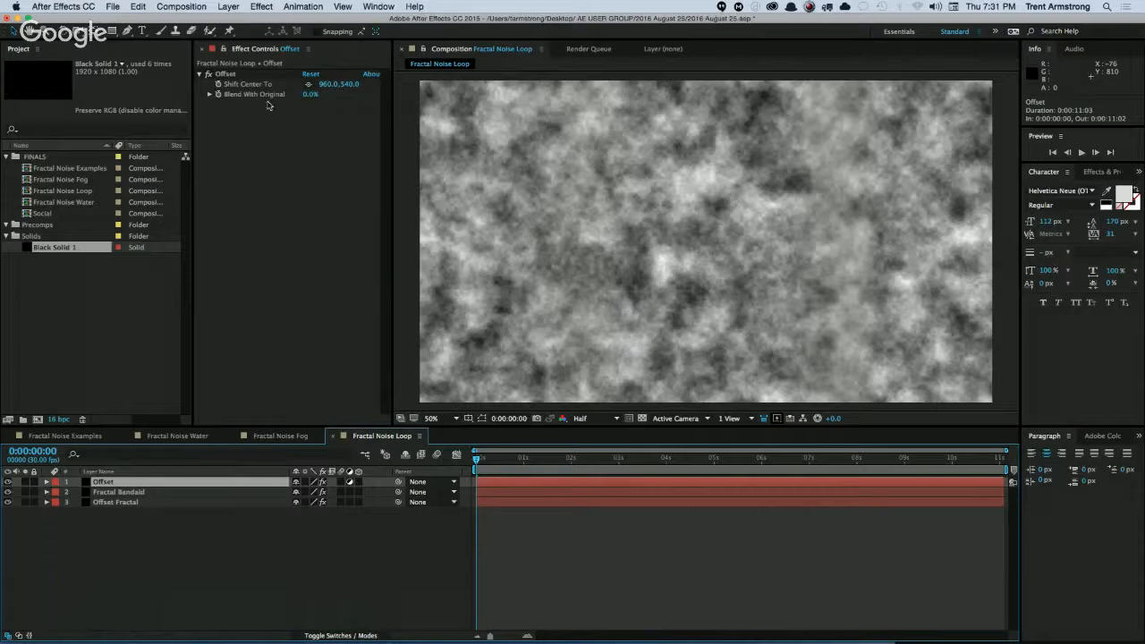
{"action": "left_click", "coordinate": [224, 75]}
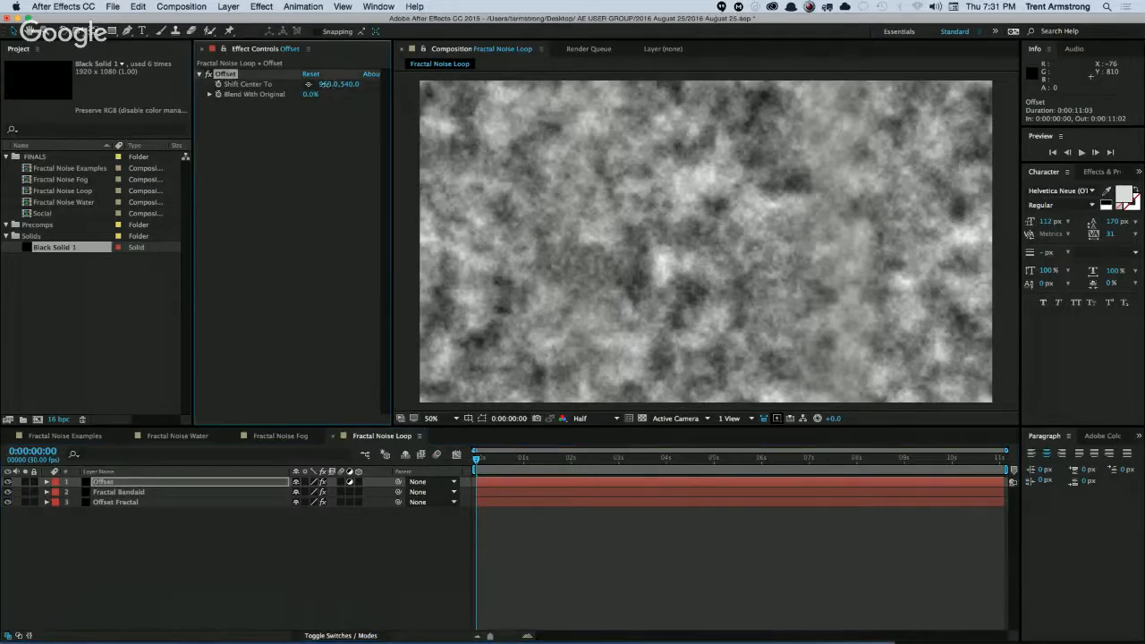
{"action": "left_click_drag", "start_coordinate": [320, 84], "coordinate": [472, 91]}
Try 0 and settle on 1920 for the horizontal Shift Center To value of the Offset layer's Offset effect.
{"action": "left_click", "coordinate": [328, 86]}
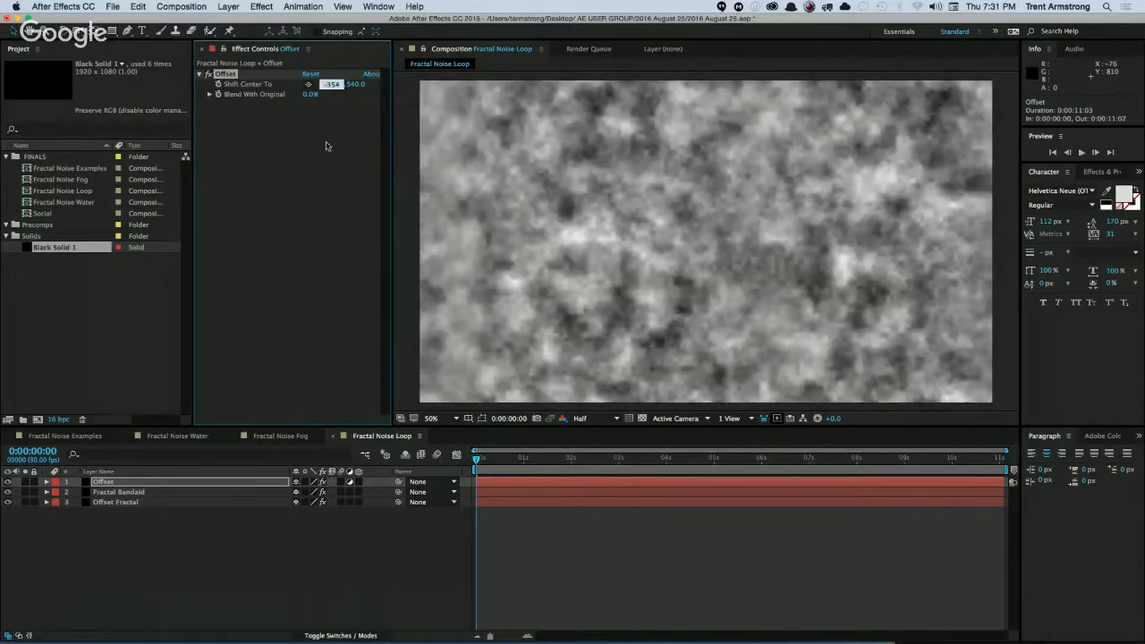
{"action": "type", "text": "0"}
{"action": "key", "text": "Tab"}
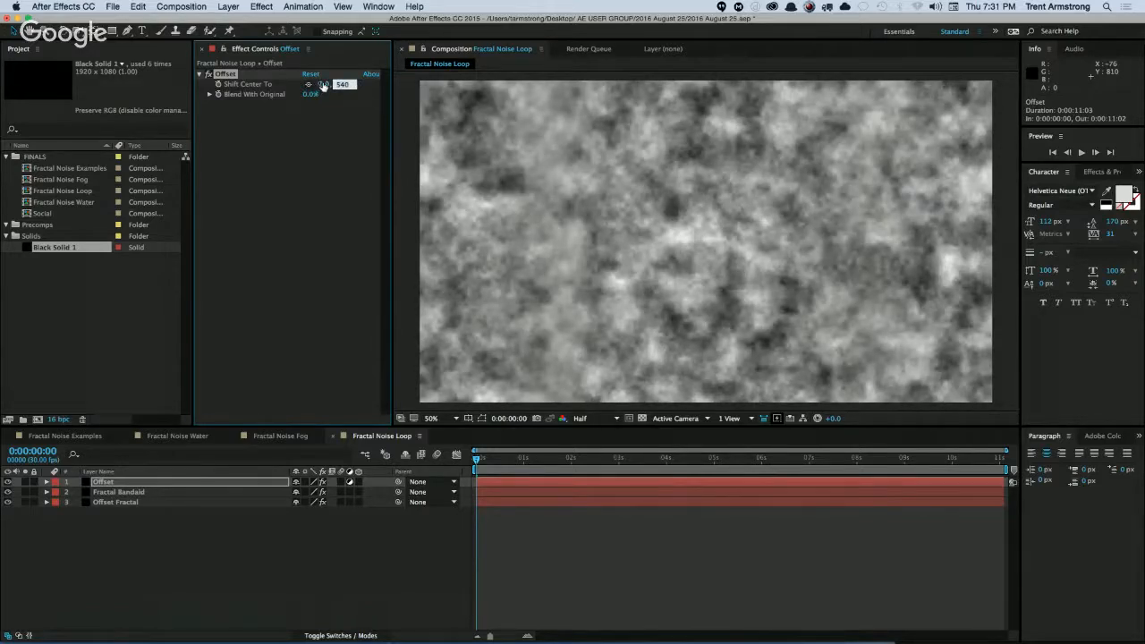
{"action": "left_click", "coordinate": [323, 84]}
{"action": "key", "text": "Return"}
Add an expression to the Offset layer's Shift Center To with the first line t = (width / thisComp.duration) * time;.
{"action": "left_click", "coordinate": [217, 84], "text": "alt"}
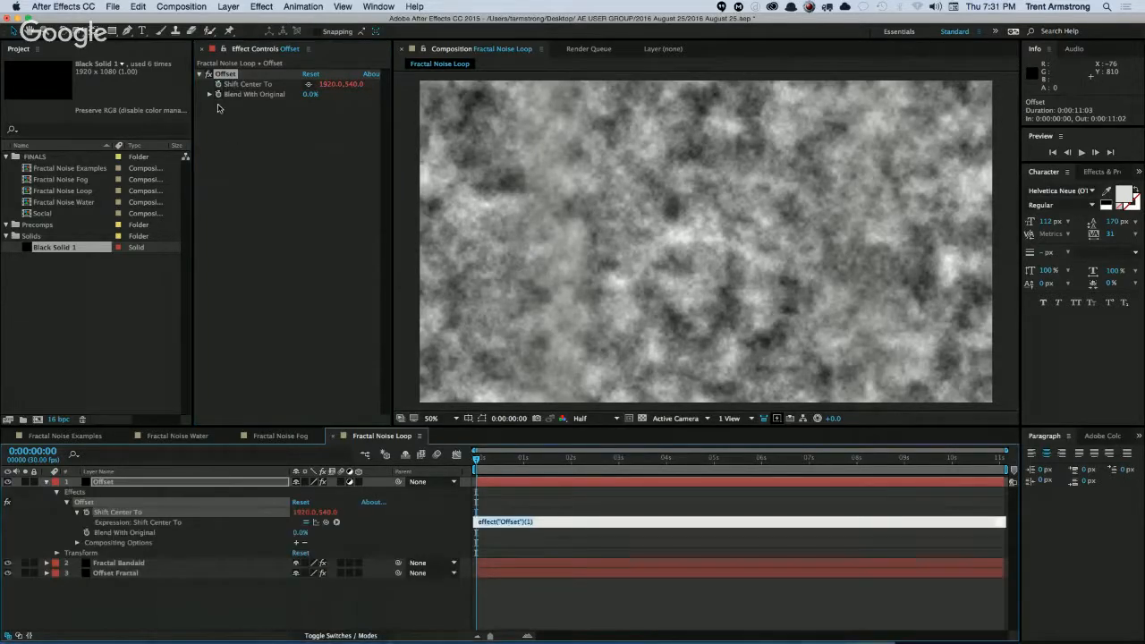
{"action": "type", "text": "0"}
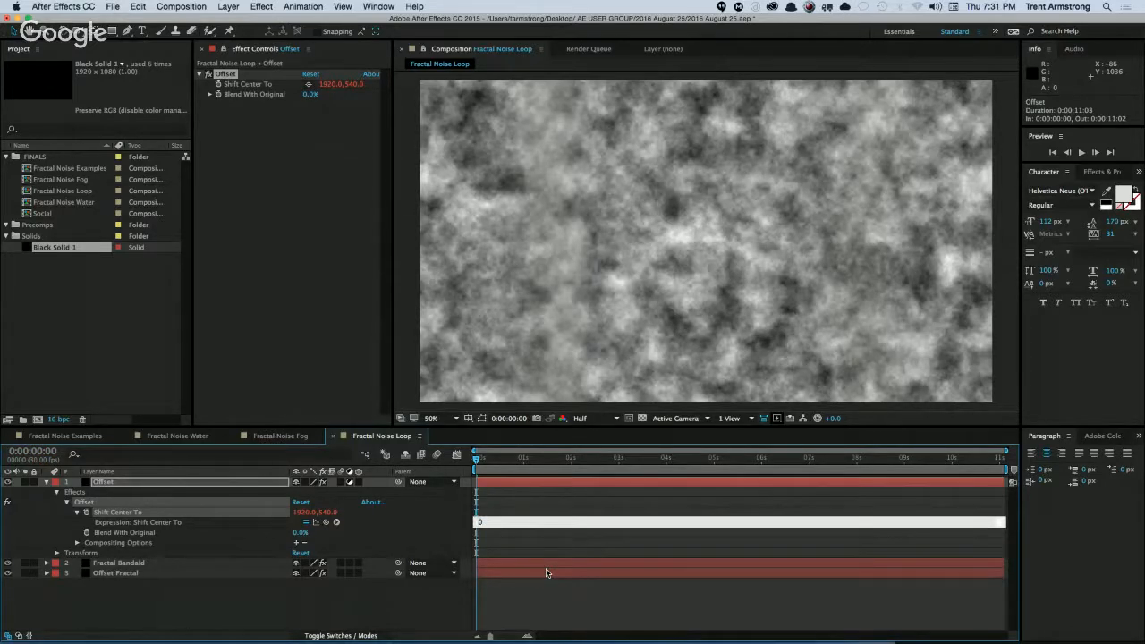
{"action": "key", "text": "Up"}
{"action": "type", "text": "t ="}
{"action": "type", "text": "thisComwidth / )"}
{"action": "key", "text": "alt+shift+Left"}
{"action": "key", "text": "BackSpace"}
{"action": "type", "text": "uration) * time;"}
{"action": "key", "text": "Return"}
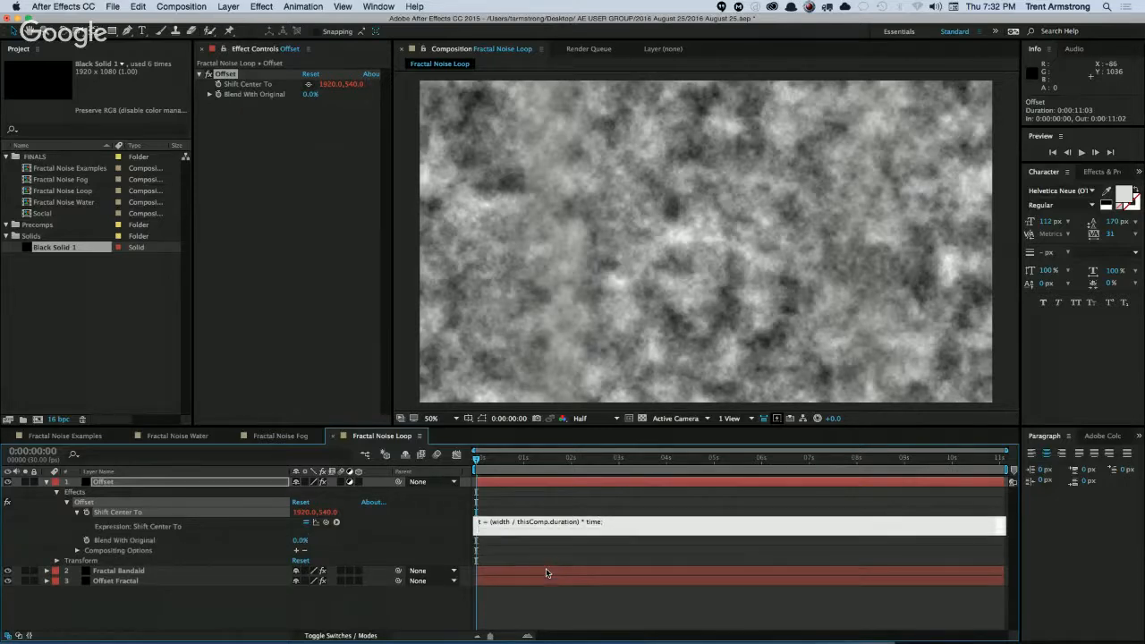
Finish the Shift Center To expression with the line value + [t, 0] and preview the scrolling noise.
{"action": "type", "text": "value"}
{"action": "type", "text": "+ [t, 0]"}
{"action": "double_click", "coordinate": [507, 530]}
{"action": "left_click", "coordinate": [516, 448]}
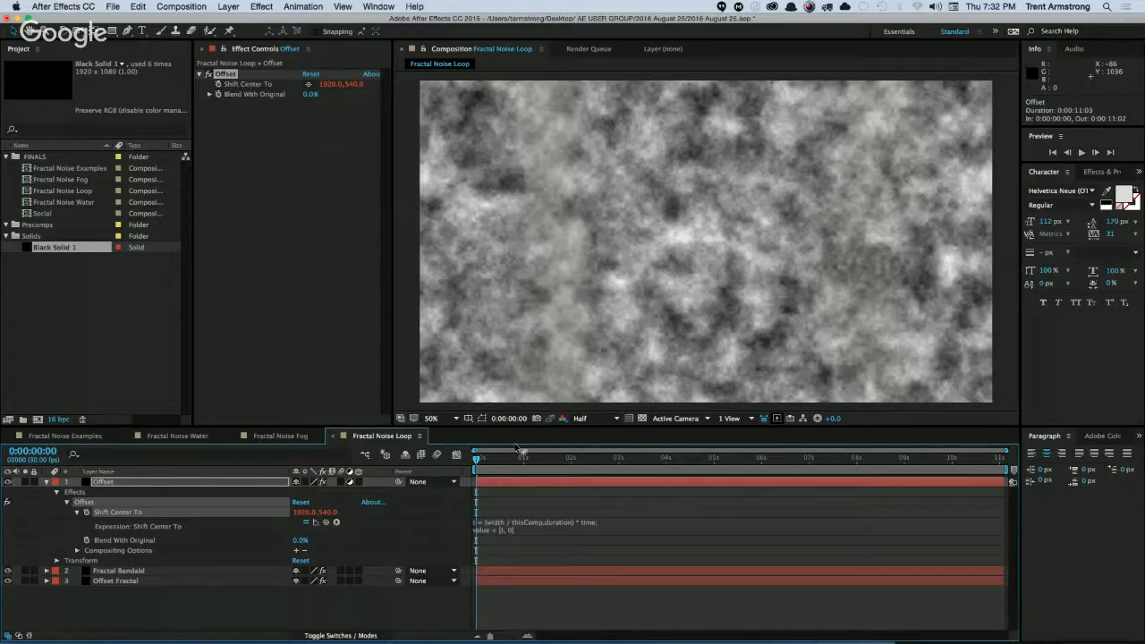
{"action": "key", "text": "space"}
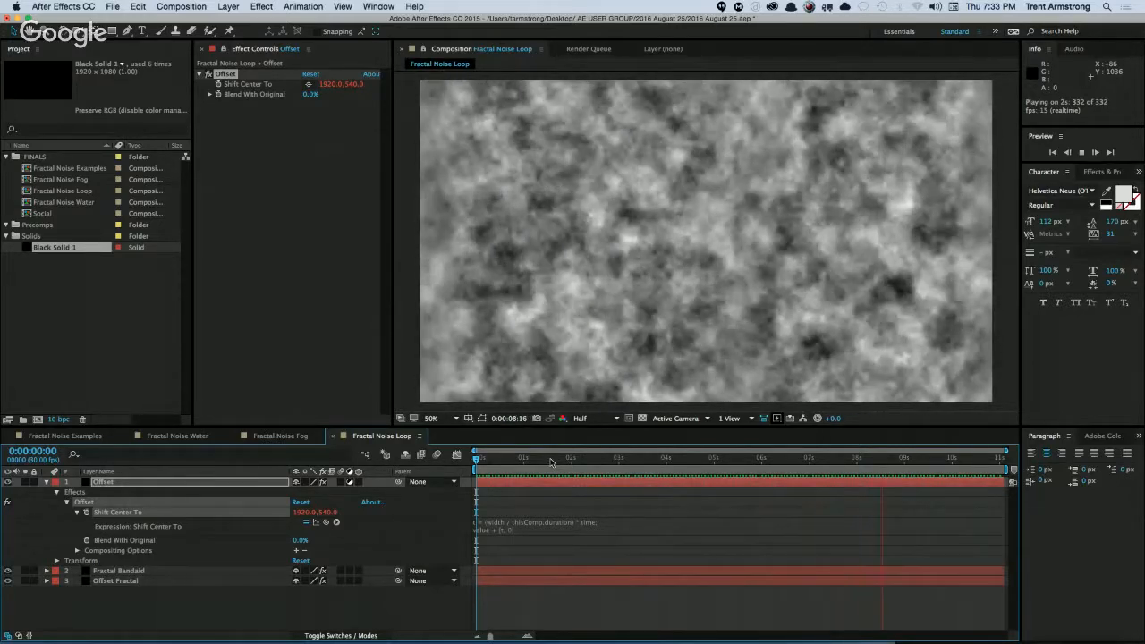
{"action": "key", "text": "space"}
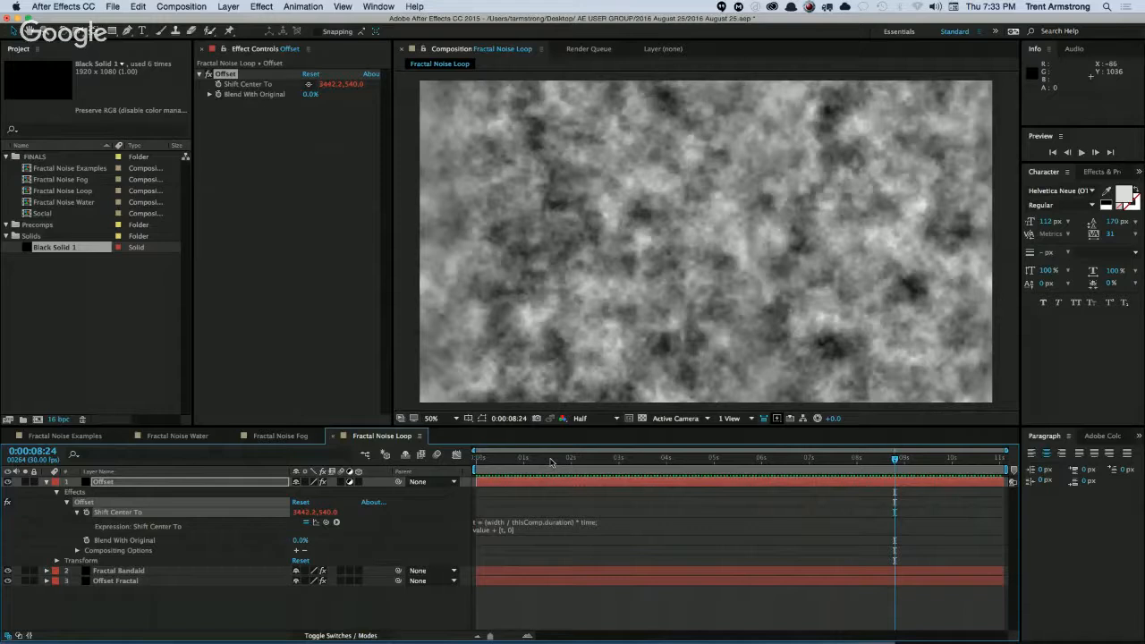
Add a text layer reading "text" over the noise and fill it with black.
{"action": "left_click", "coordinate": [212, 609]}
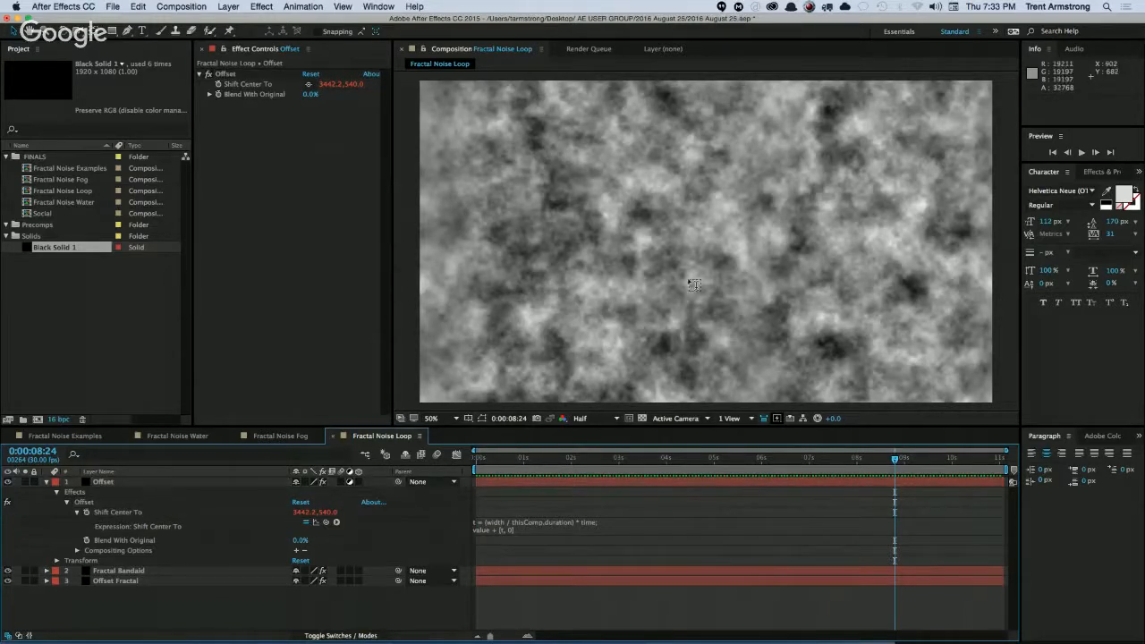
{"action": "key", "text": "ctrl+t"}
{"action": "left_click", "coordinate": [705, 234]}
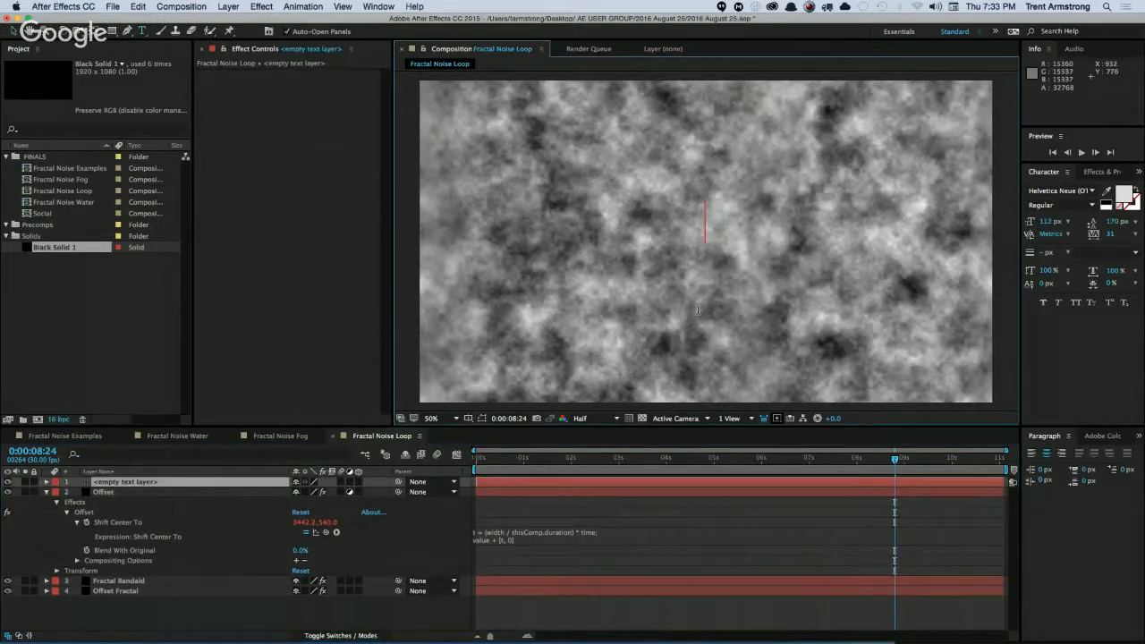
{"action": "type", "text": "text"}
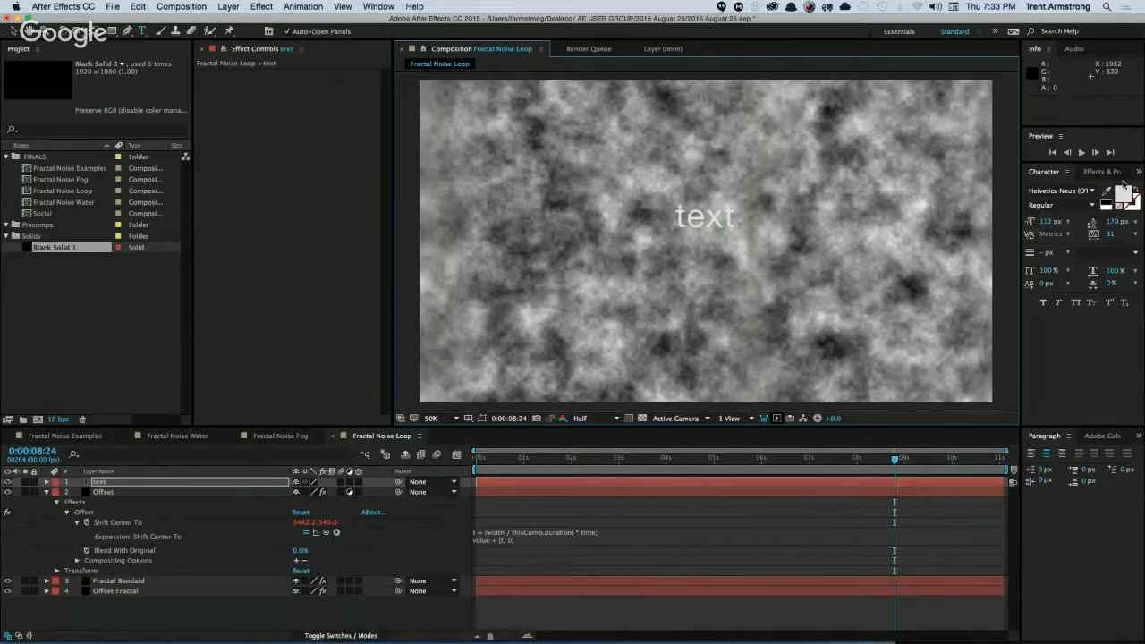
{"action": "left_click", "coordinate": [1107, 206]}
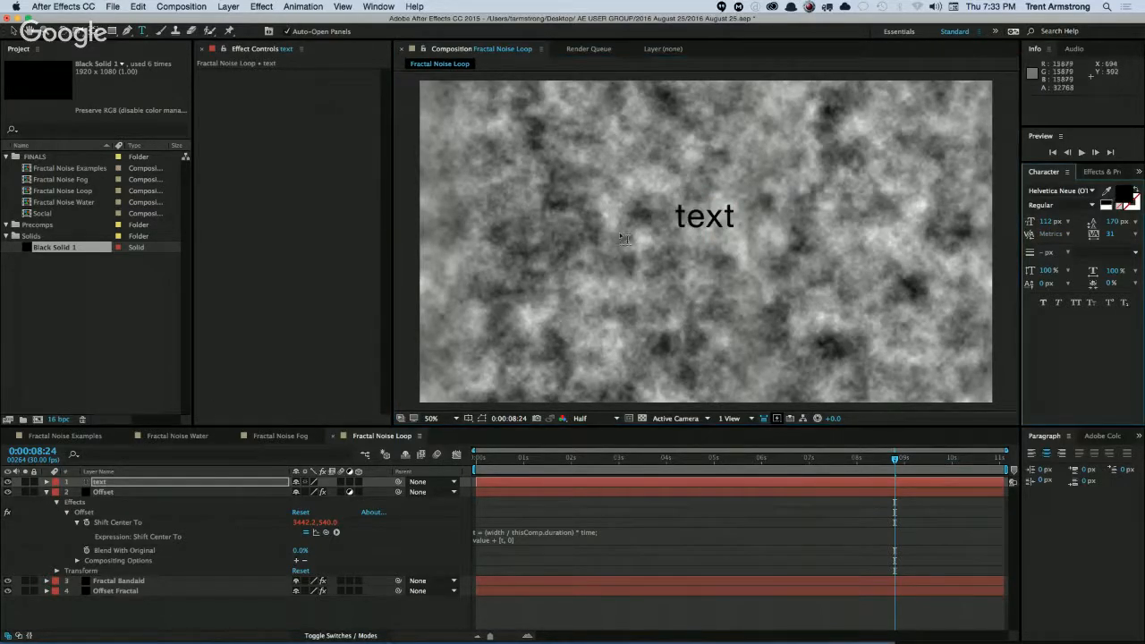
Left-align the text layer and move it near the frame's left edge, to about 88, 492.
{"action": "left_click", "coordinate": [99, 484]}
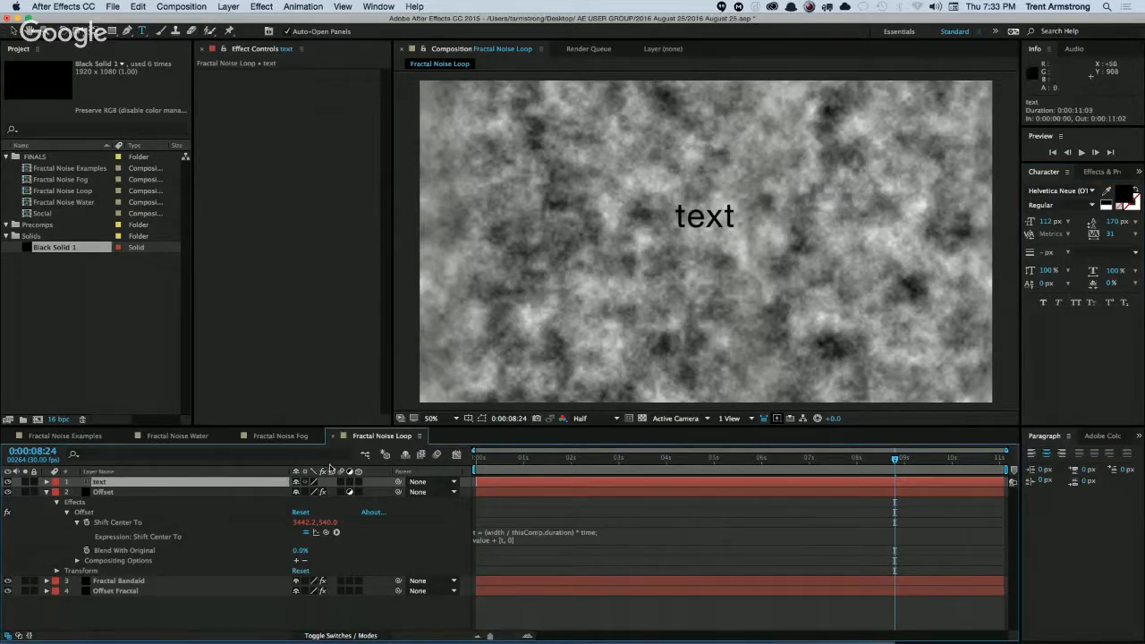
{"action": "left_click", "coordinate": [1030, 453]}
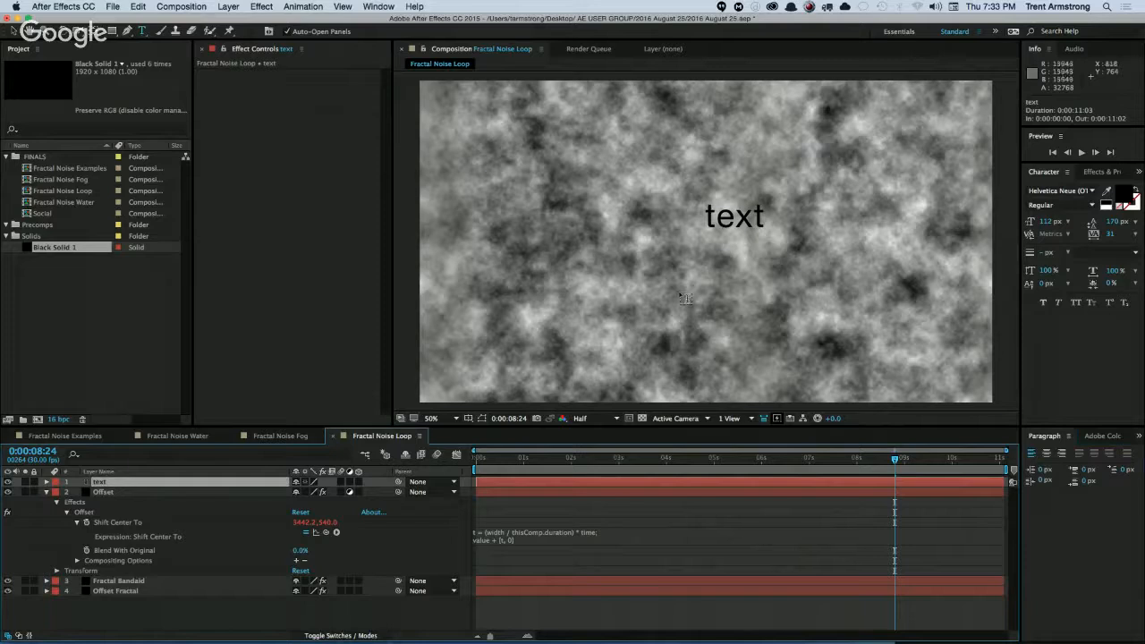
{"action": "key", "text": "v"}
{"action": "left_click_drag", "start_coordinate": [696, 213], "coordinate": [481, 225]}
Add an expression to the text layer's Source Text consisting of the word time.
{"action": "key", "text": "u"}
{"action": "key", "text": "u"}
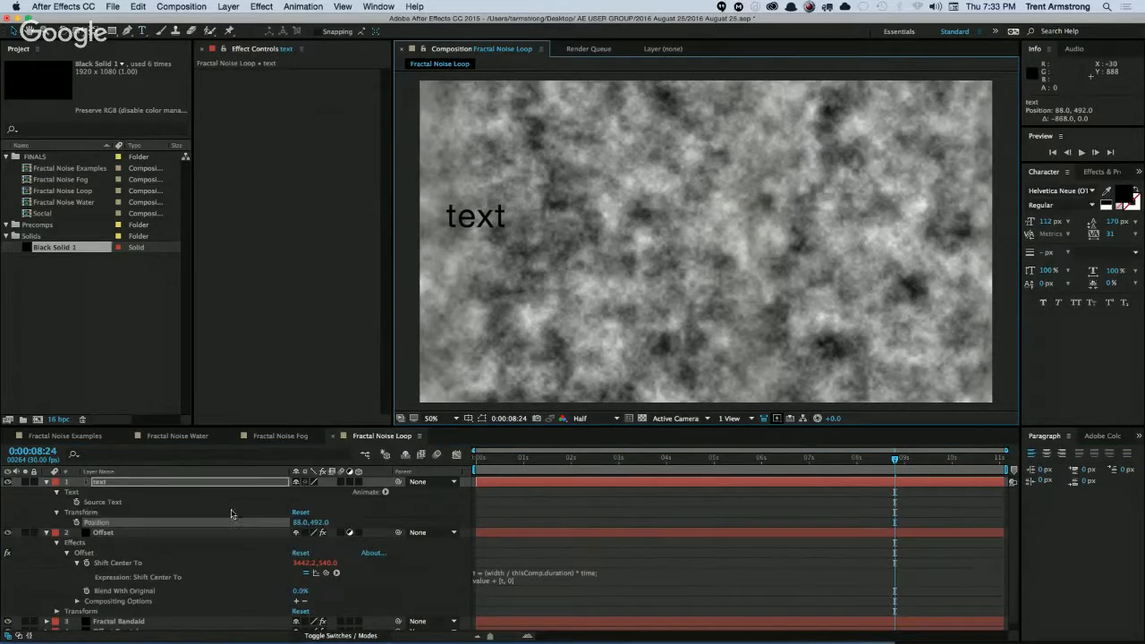
{"action": "left_click", "coordinate": [76, 502], "text": "alt"}
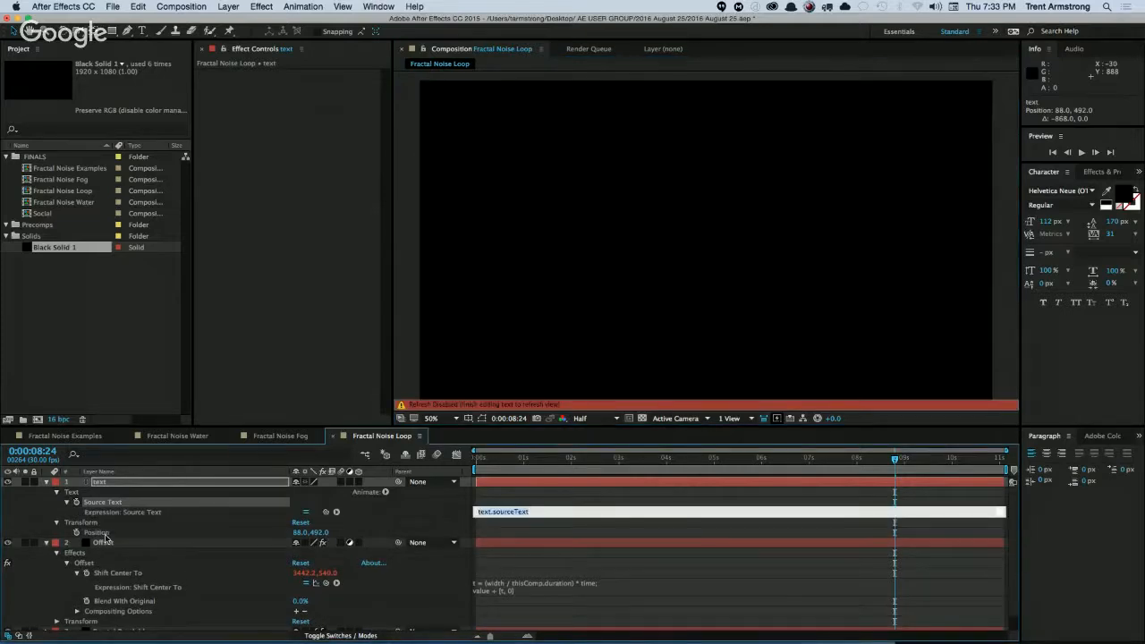
{"action": "key", "text": "BackSpace"}
{"action": "type", "text": "t"}
{"action": "key", "text": "BackSpace"}
{"action": "key", "text": "BackSpace"}
{"action": "type", "text": "time"}
{"action": "key", "text": "KP_Enter"}
Examine the time readout at the first frame, from 0:00:01:00 during playback, and at the last frame.
{"action": "key", "text": "Home"}
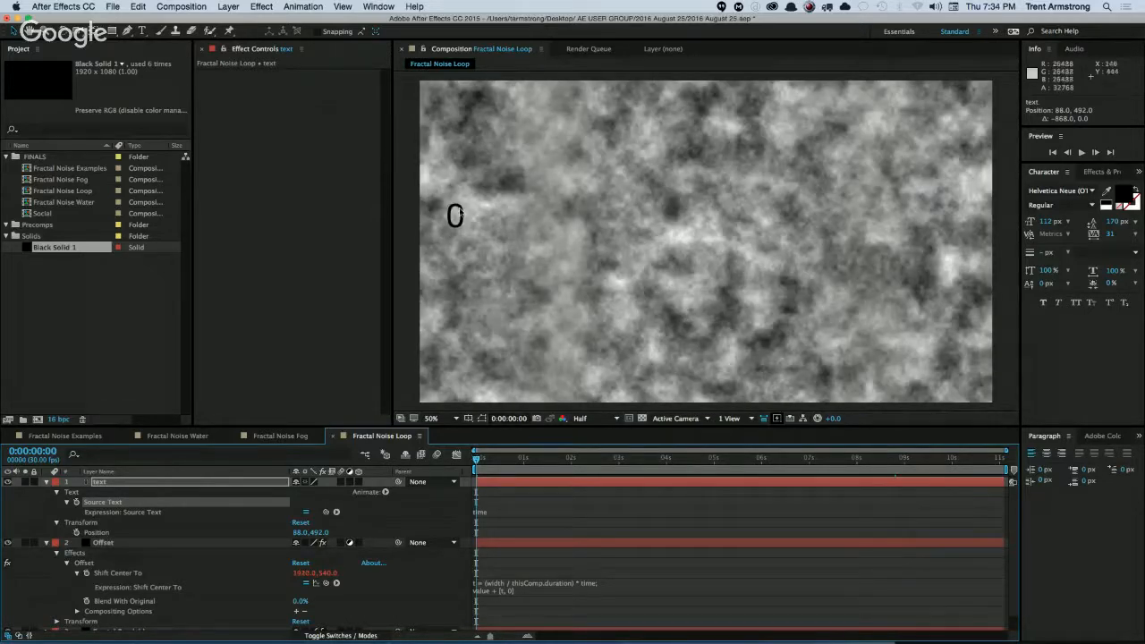
{"action": "key", "text": "alt+shift+j"}
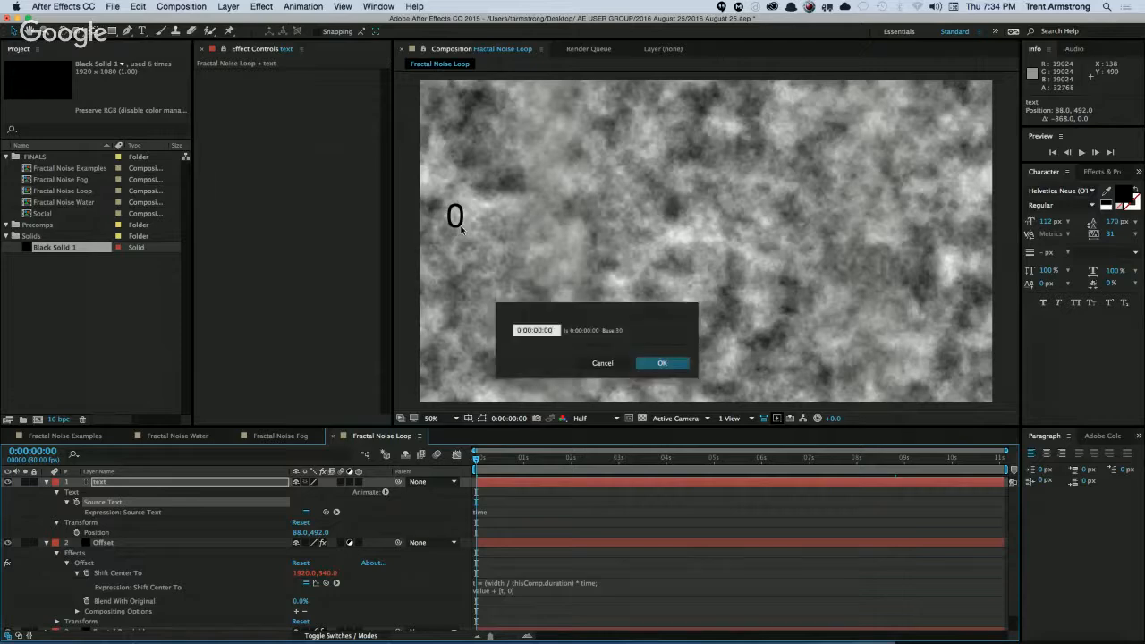
{"action": "type", "text": "100"}
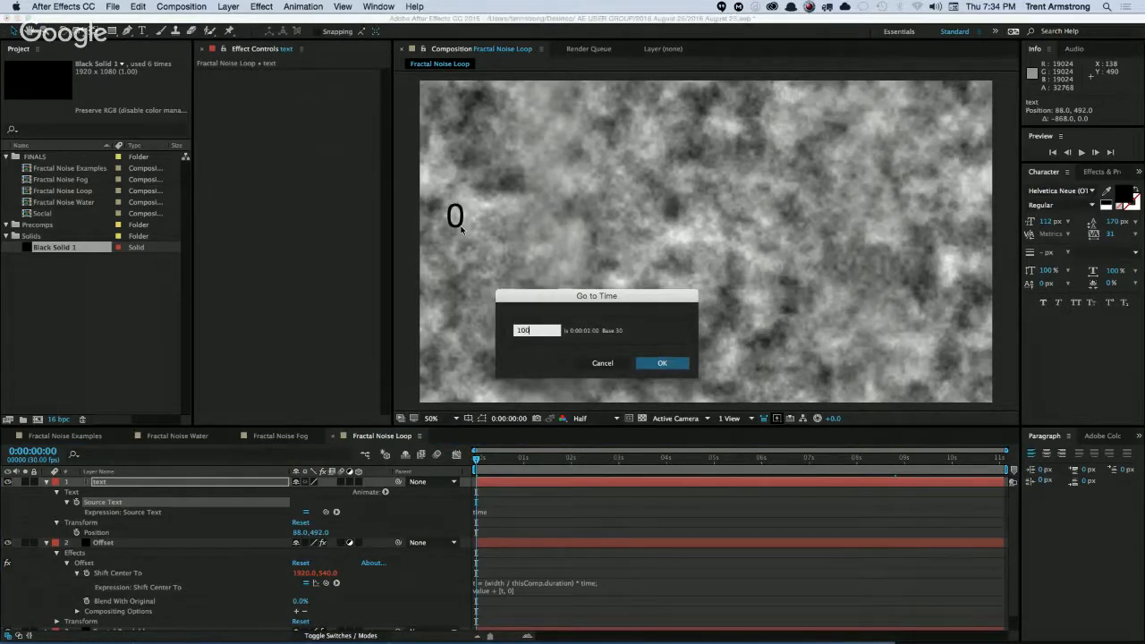
{"action": "key", "text": "Return"}
{"action": "key", "text": "space"}
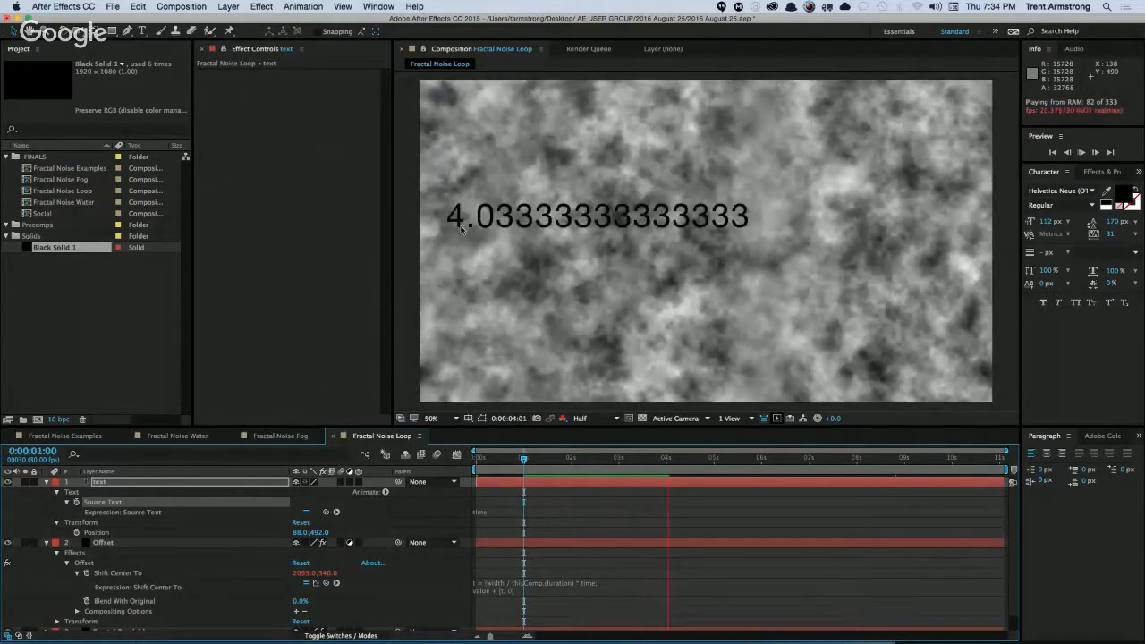
{"action": "key", "text": "space"}
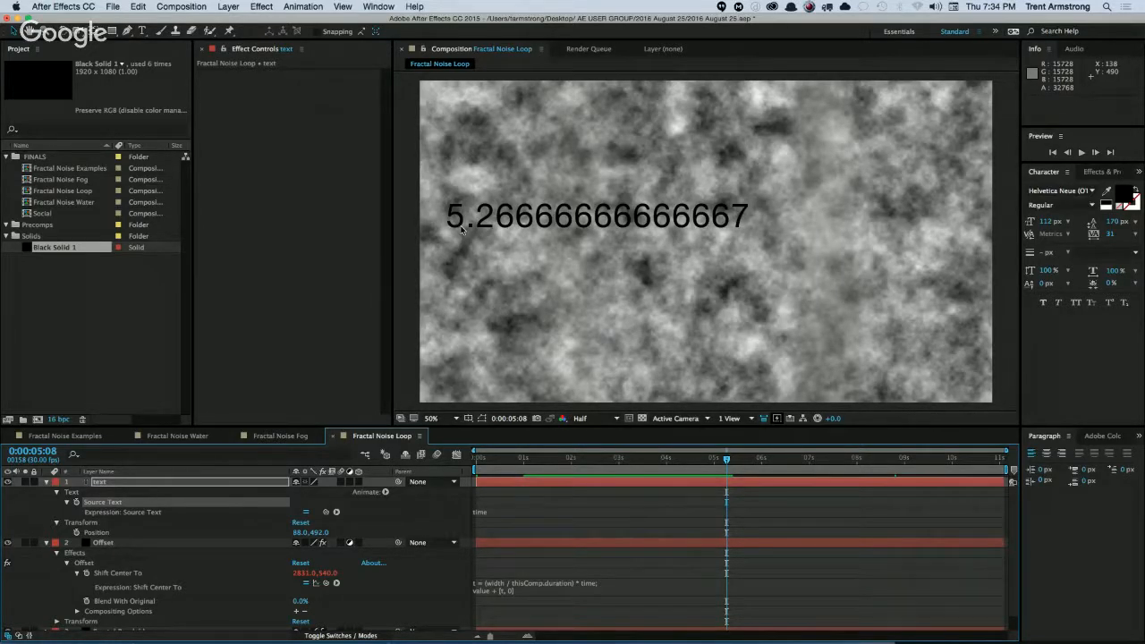
{"action": "key", "text": "End"}
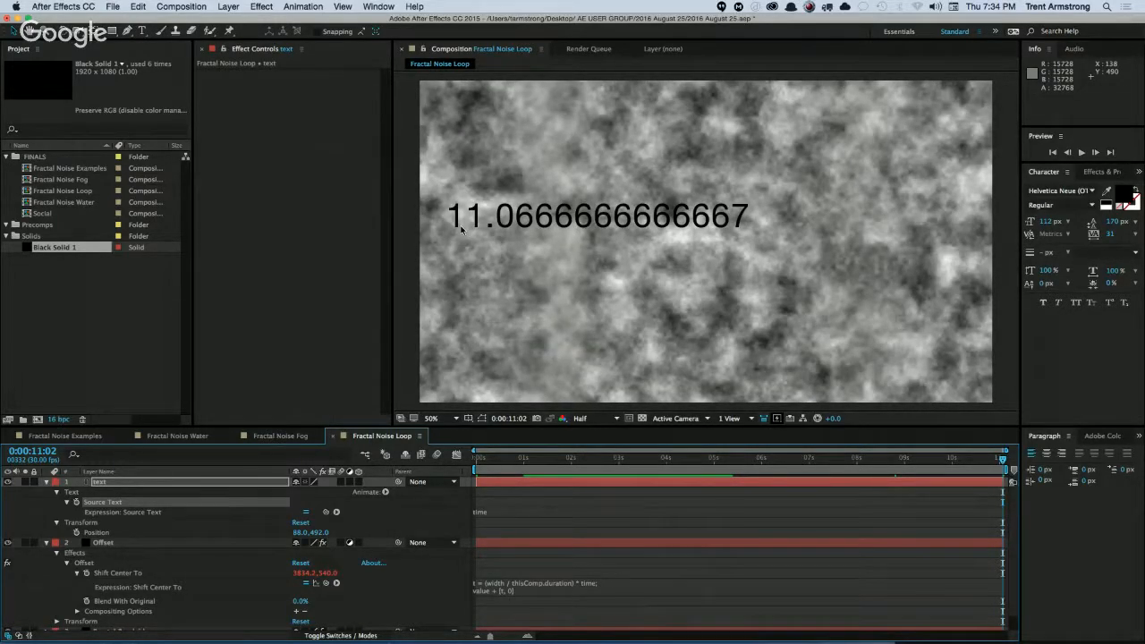
{"action": "key", "text": "Home"}
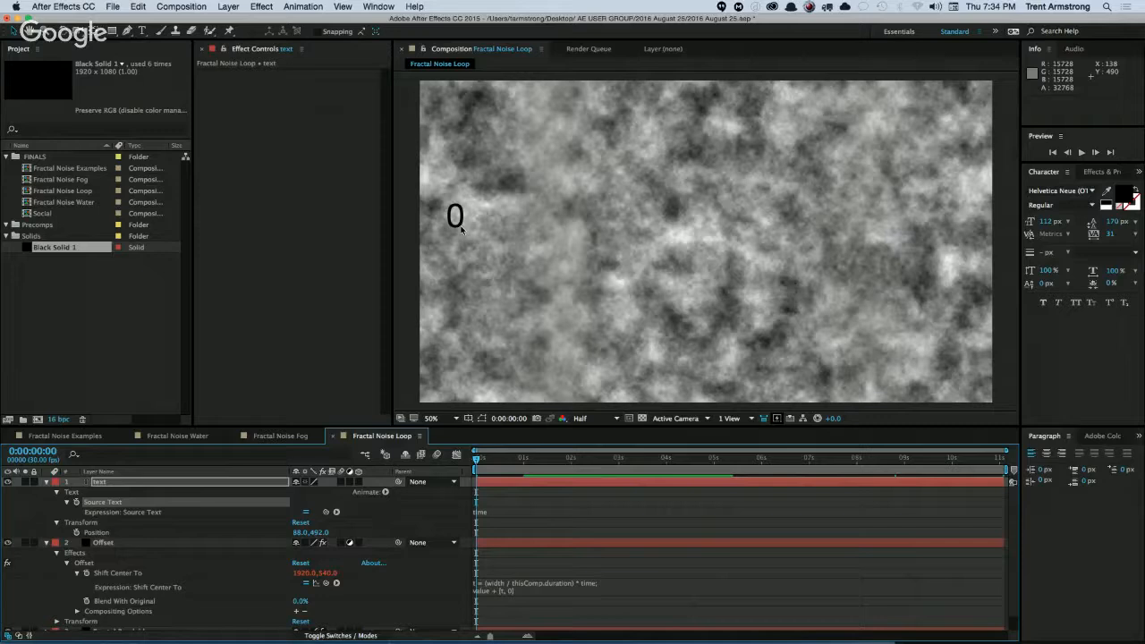
{"action": "key", "text": "End"}
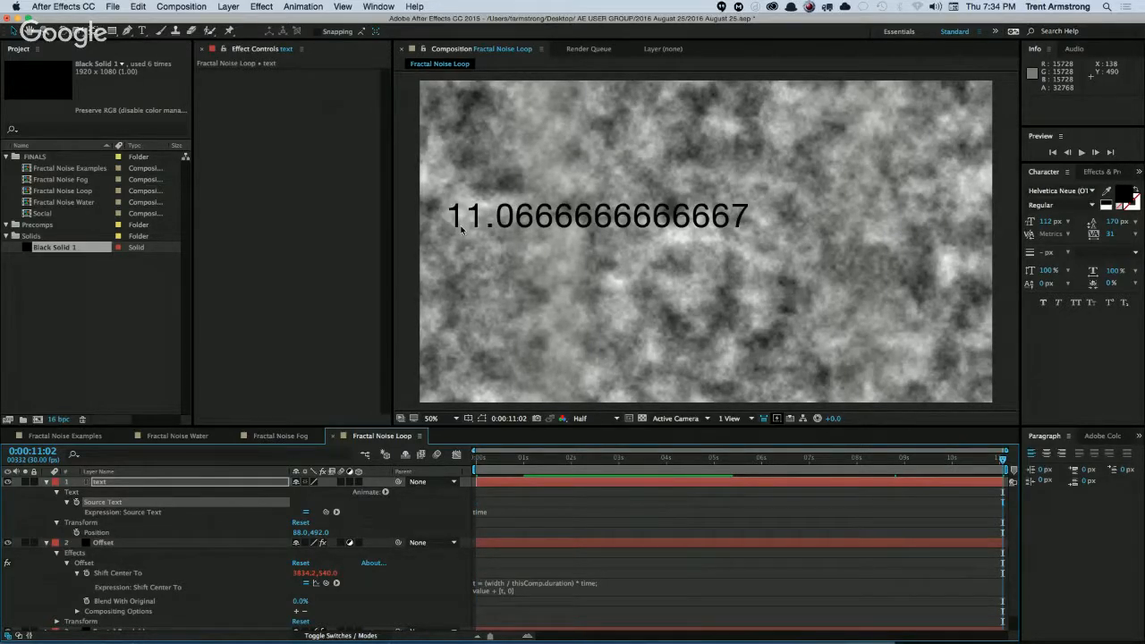
Collapse the Offset layer, add a Position keyframe to the text layer at the last frame and shift it to 0:00:11:03.
{"action": "left_click", "coordinate": [126, 486]}
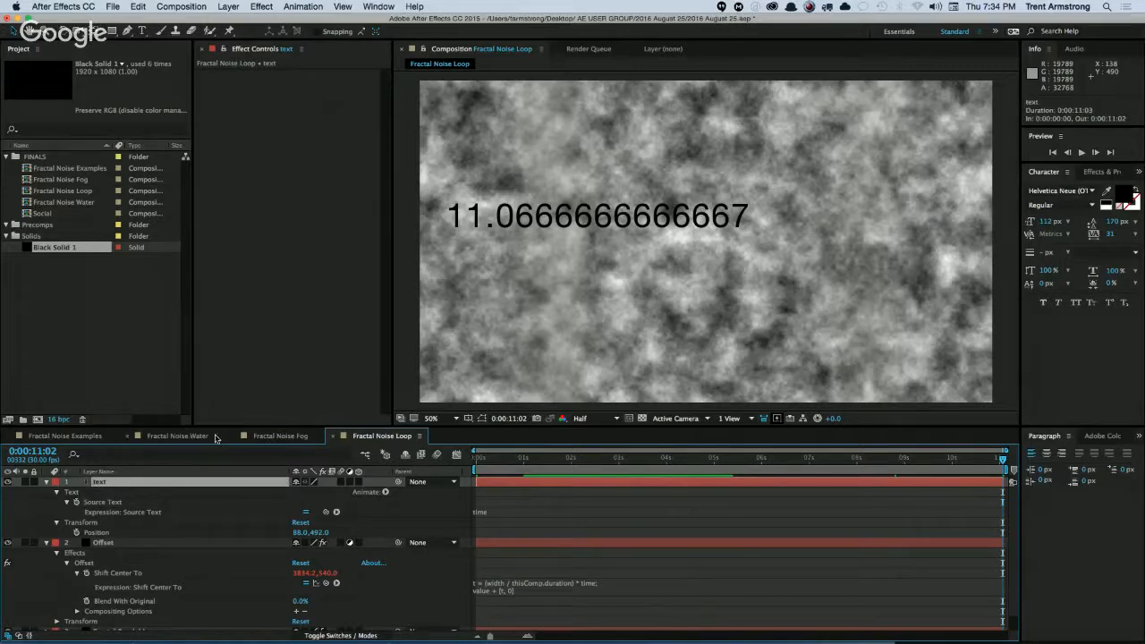
{"action": "left_click", "coordinate": [47, 481]}
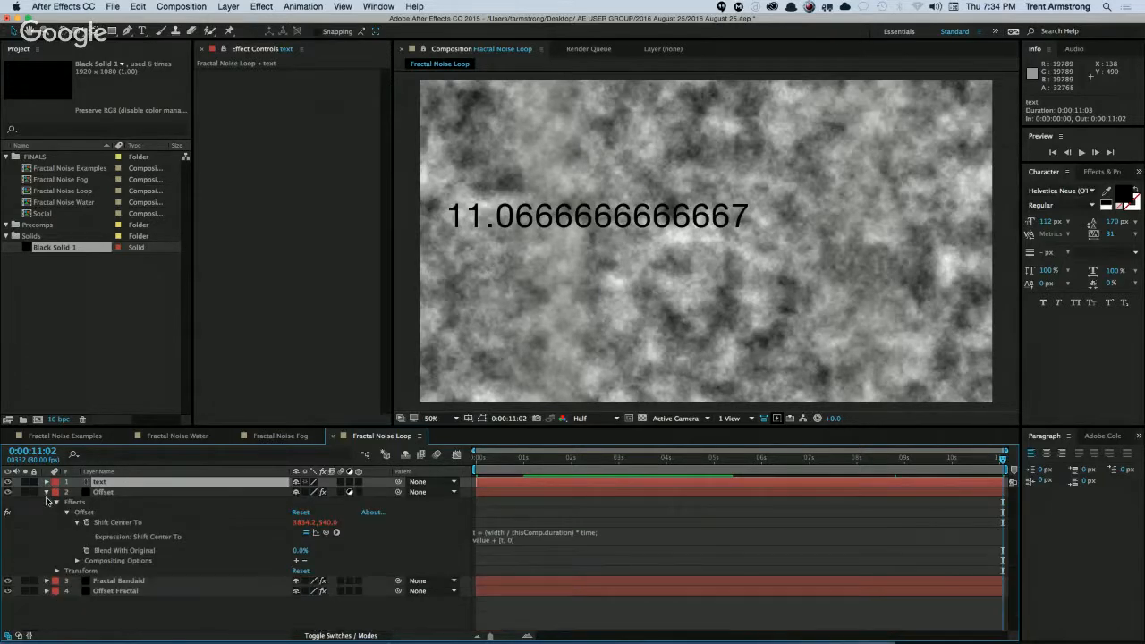
{"action": "left_click", "coordinate": [47, 491]}
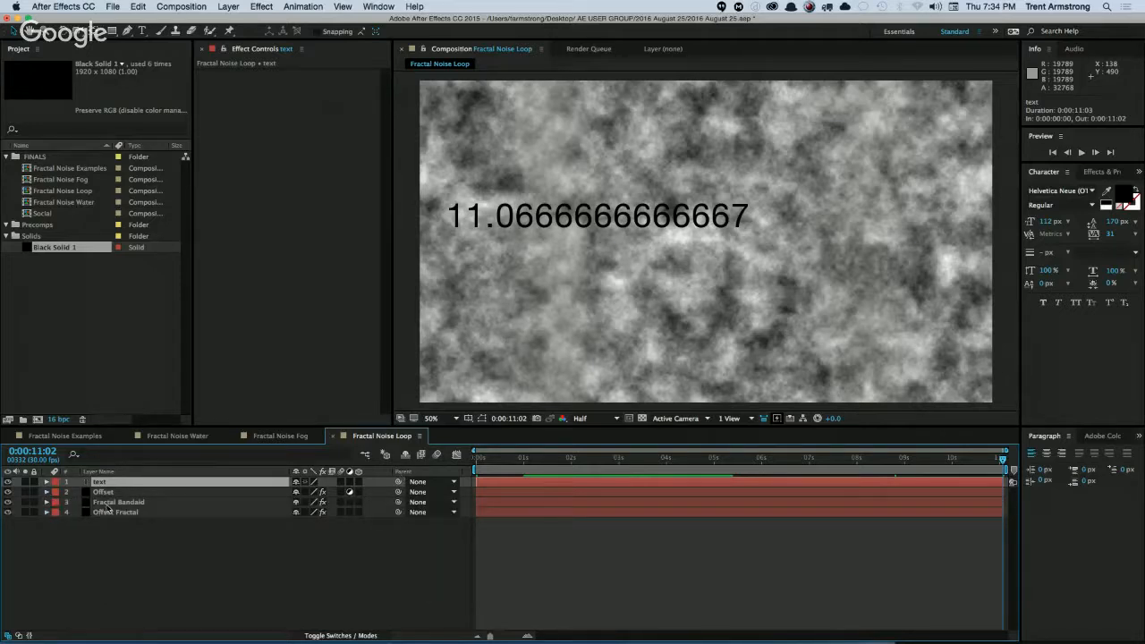
{"action": "key", "text": "u"}
{"action": "key", "text": "u"}
{"action": "left_click", "coordinate": [76, 504]}
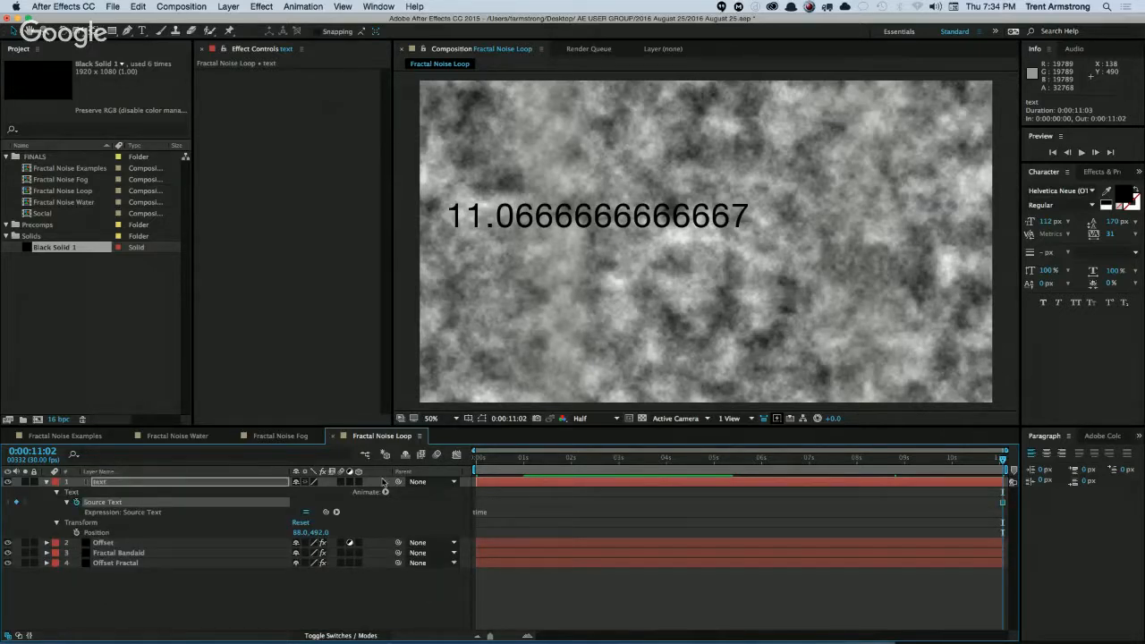
{"action": "left_click", "coordinate": [77, 501]}
{"action": "left_click", "coordinate": [77, 532]}
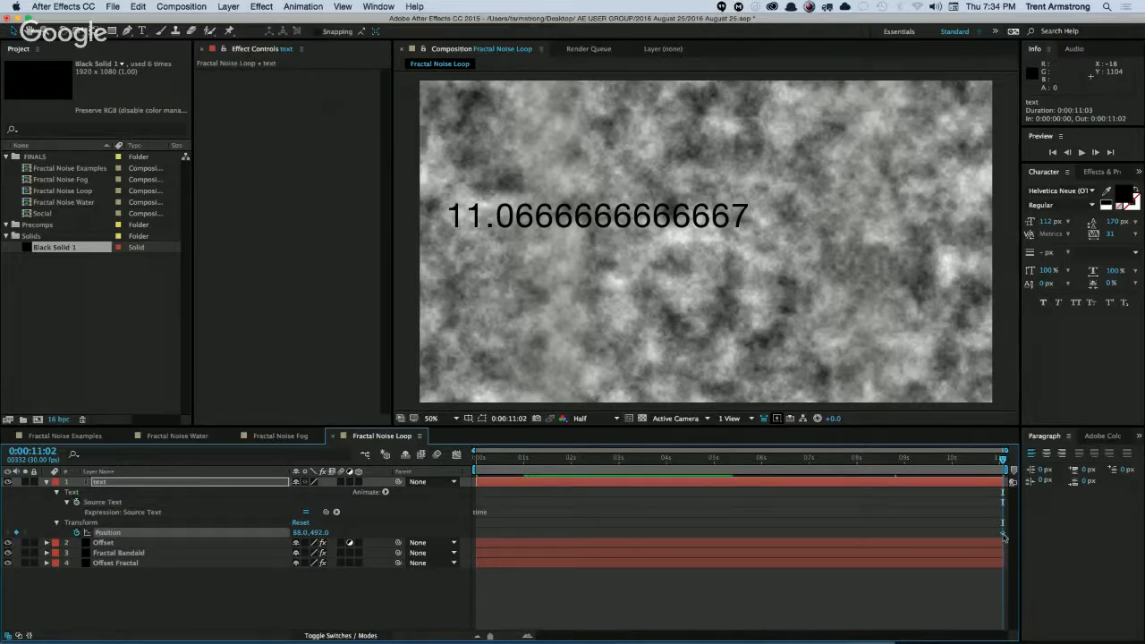
{"action": "left_click_drag", "start_coordinate": [1000, 533], "coordinate": [1003, 534]}
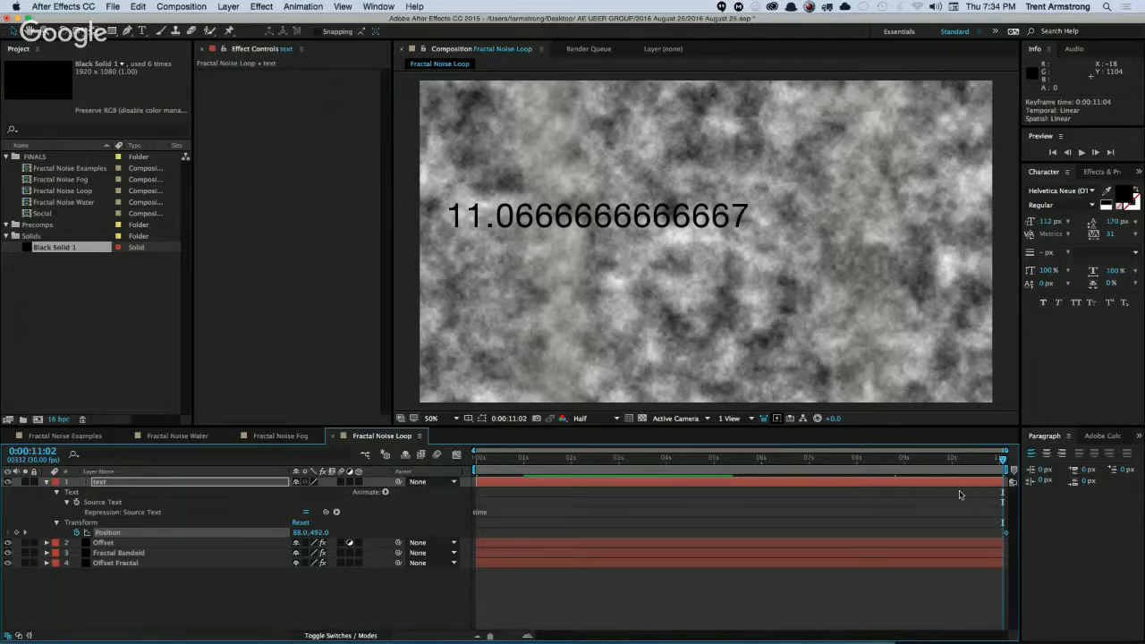
{"action": "key", "text": "alt+Left"}
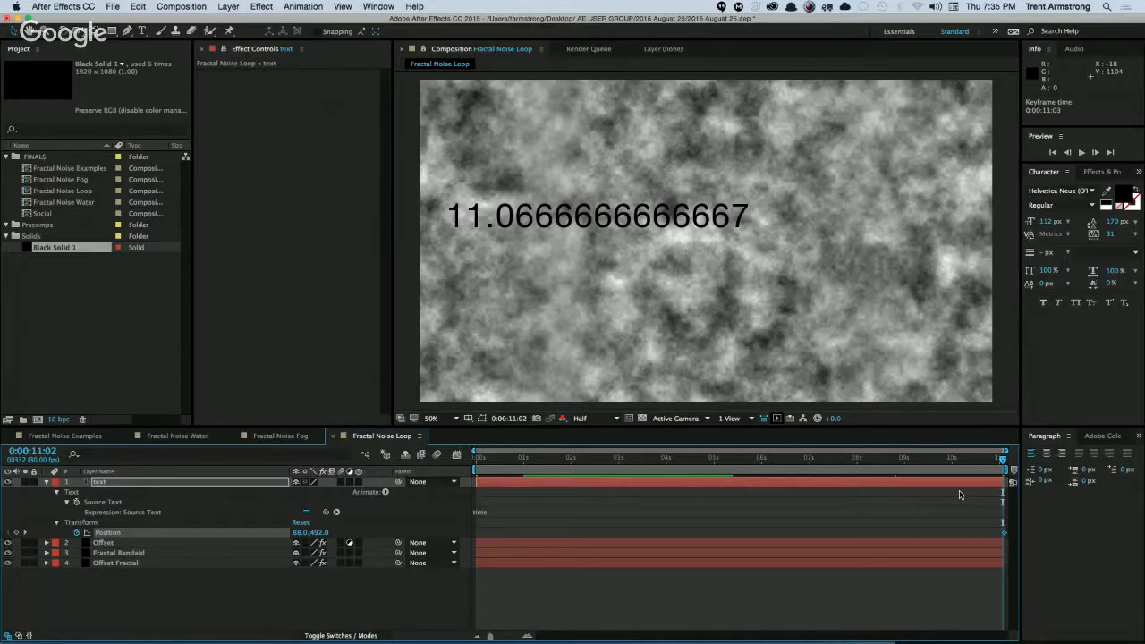
Remove the Position keyframing from the text layer and delete the layer.
{"action": "left_click", "coordinate": [76, 532]}
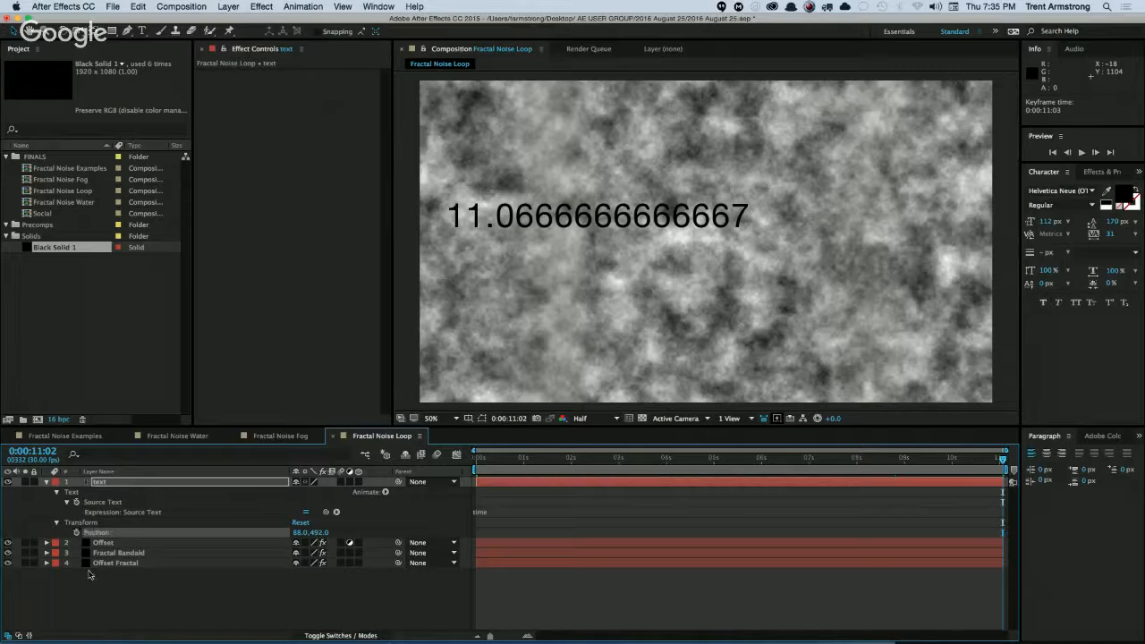
{"action": "left_click", "coordinate": [225, 483]}
{"action": "left_click", "coordinate": [47, 482]}
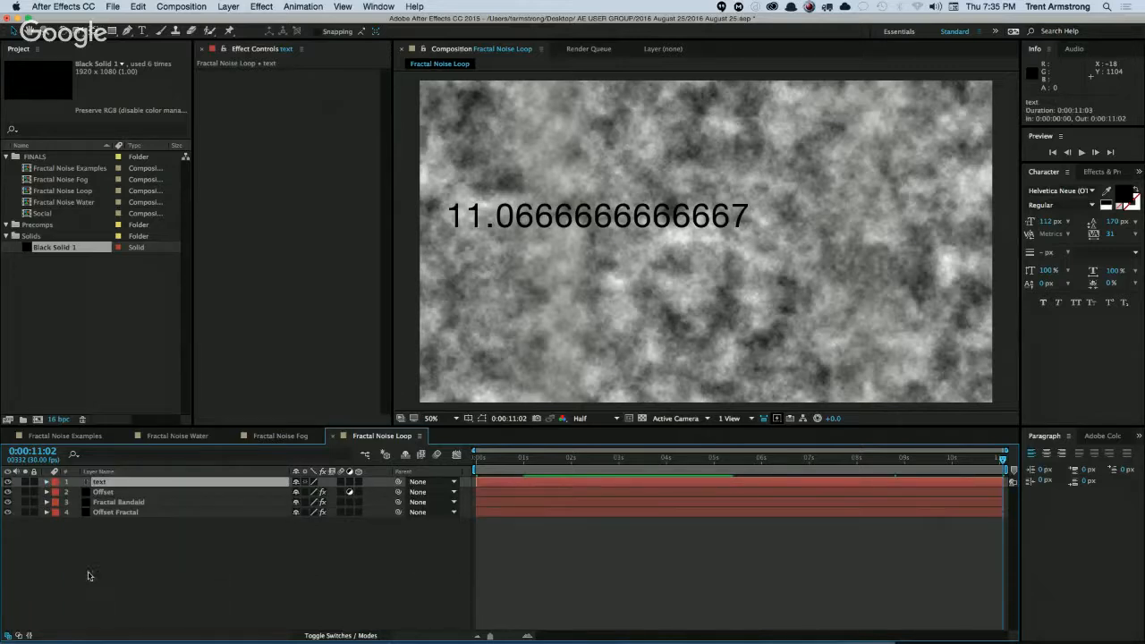
{"action": "left_click", "coordinate": [111, 557]}
{"action": "key", "text": "space"}
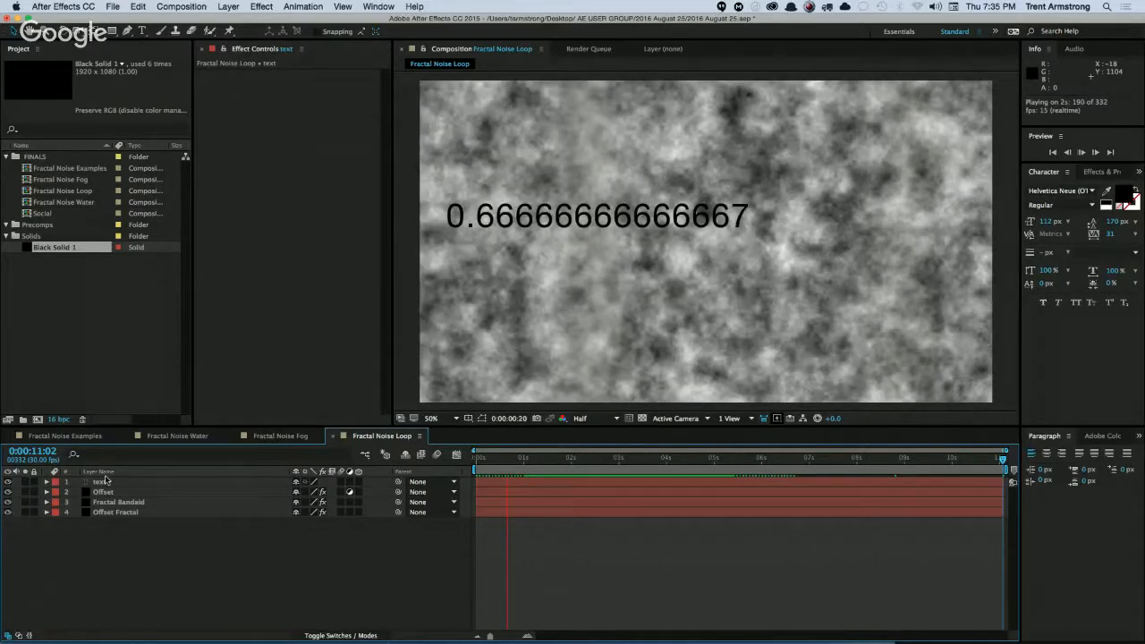
{"action": "left_click", "coordinate": [7, 482]}
{"action": "left_click", "coordinate": [101, 482]}
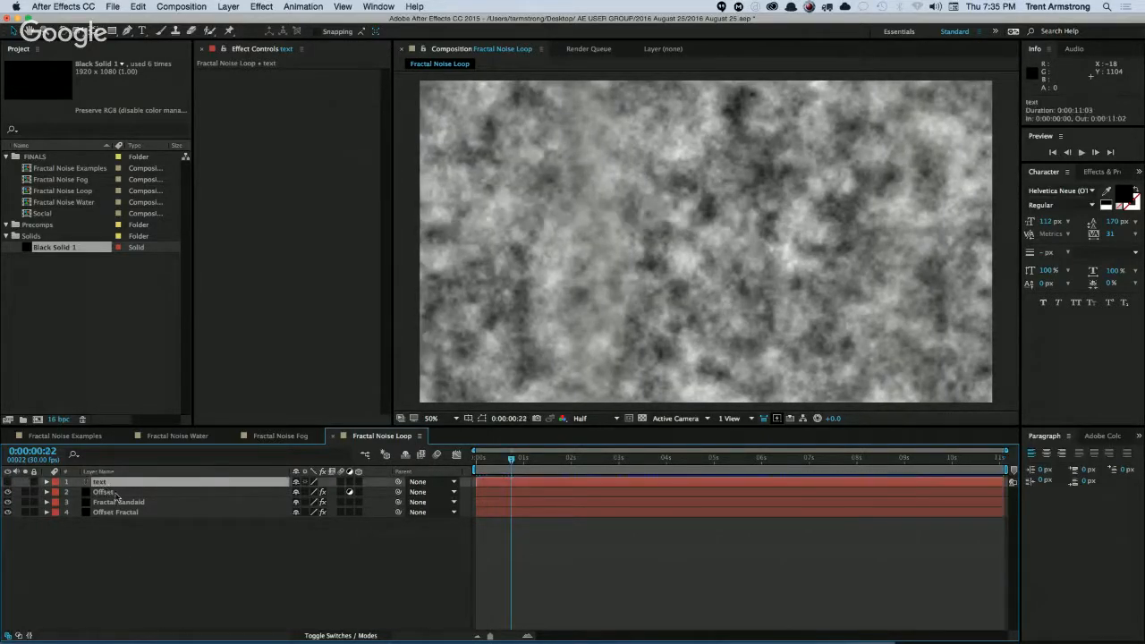
{"action": "key", "text": "Delete"}
Preview the scrolling noise loop and open the Fractal Noise Fog composition.
{"action": "key", "text": "space"}
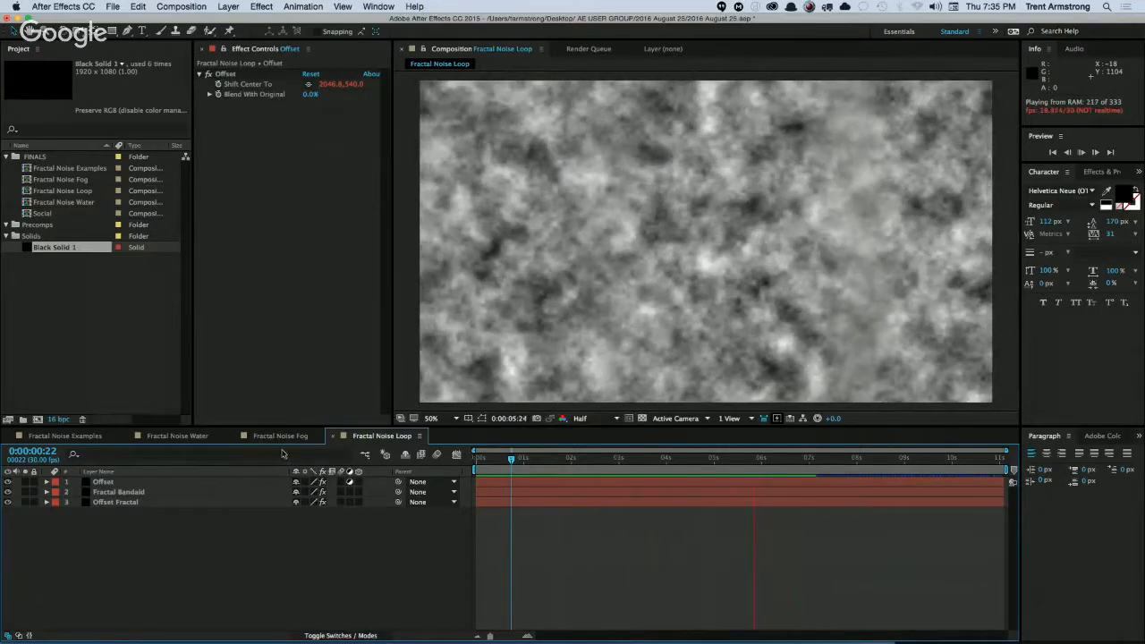
{"action": "key", "text": "space"}
{"action": "key", "text": "space"}
{"action": "left_click", "coordinate": [284, 437]}
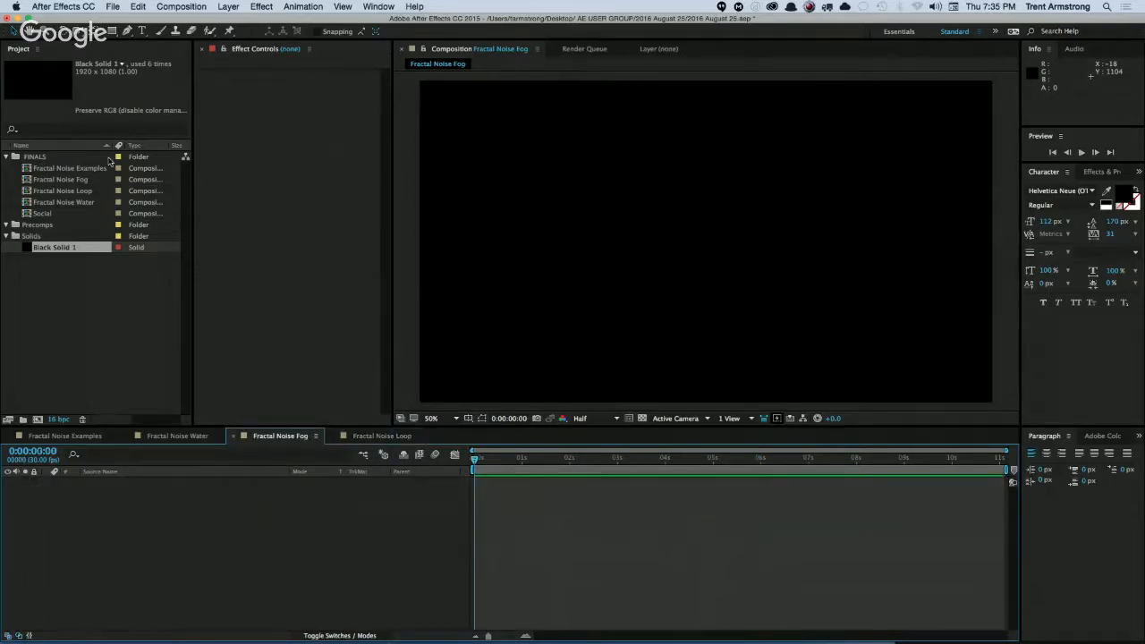
Try placing the Fractal Noise Loop composition as a layer in the Fractal Noise Fog composition.
{"action": "left_click", "coordinate": [80, 192]}
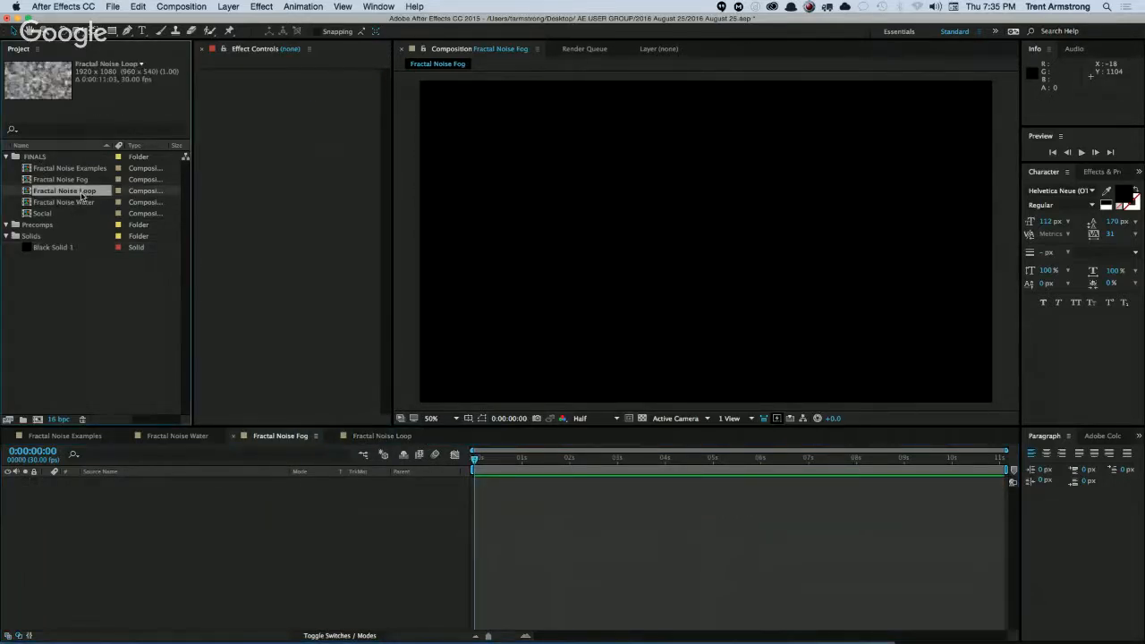
{"action": "left_click_drag", "start_coordinate": [79, 191], "coordinate": [134, 465]}
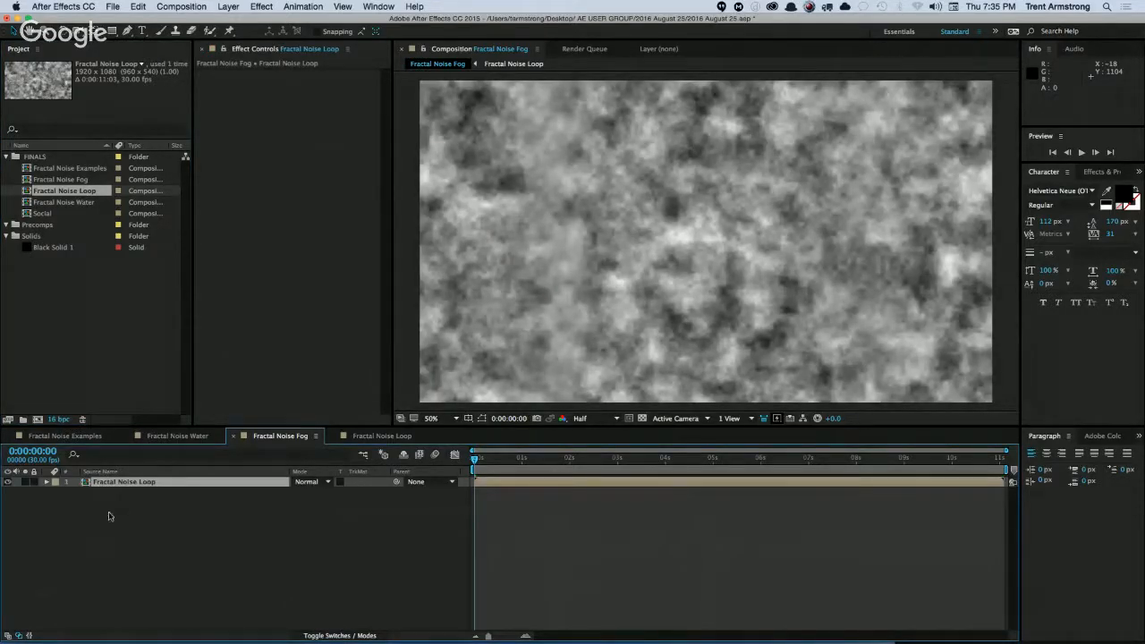
{"action": "key", "text": "Delete"}
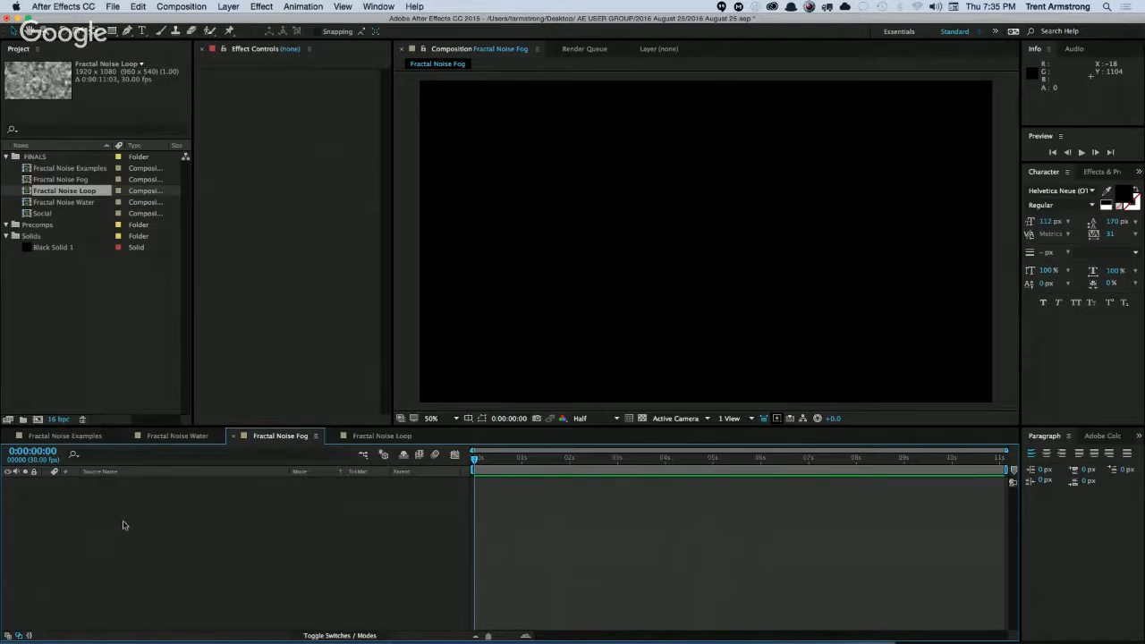
Add Black Solid 1 to the Fractal Noise Fog composition and rename the layer Fog 1.
{"action": "left_click_drag", "start_coordinate": [55, 249], "coordinate": [148, 539]}
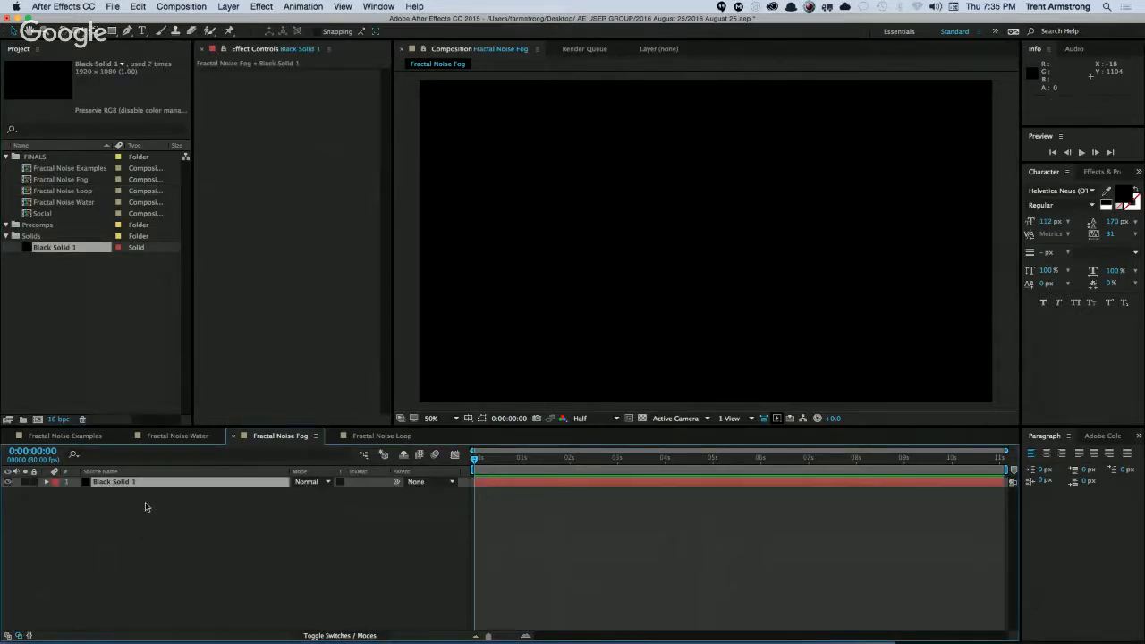
{"action": "key", "text": "super+shift+h"}
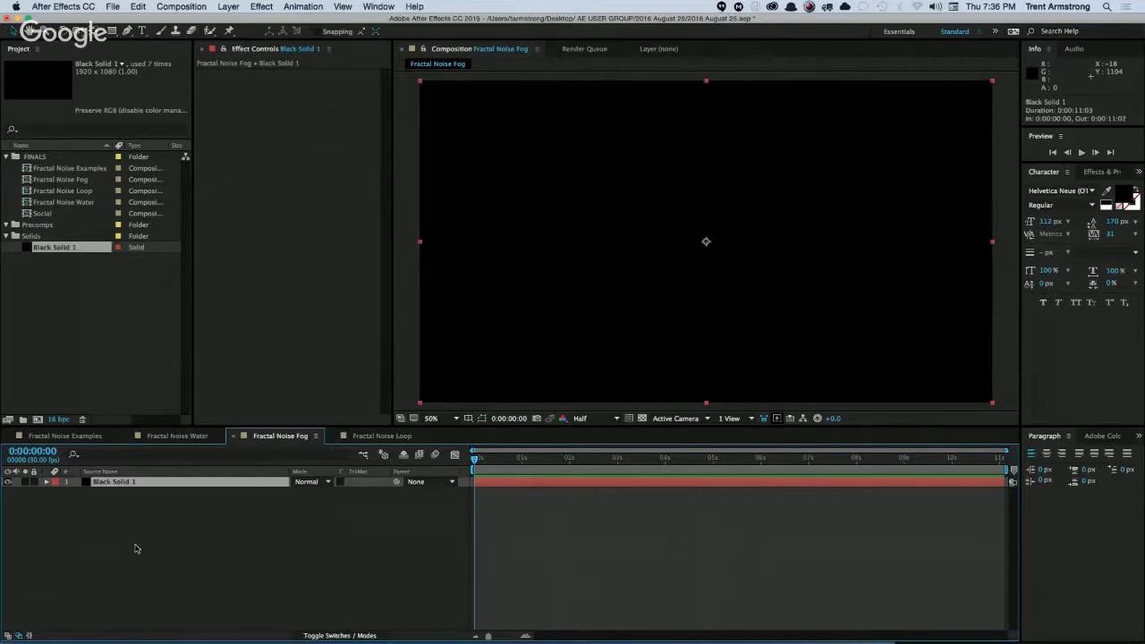
{"action": "key", "text": "Return"}
{"action": "type", "text": "F"}
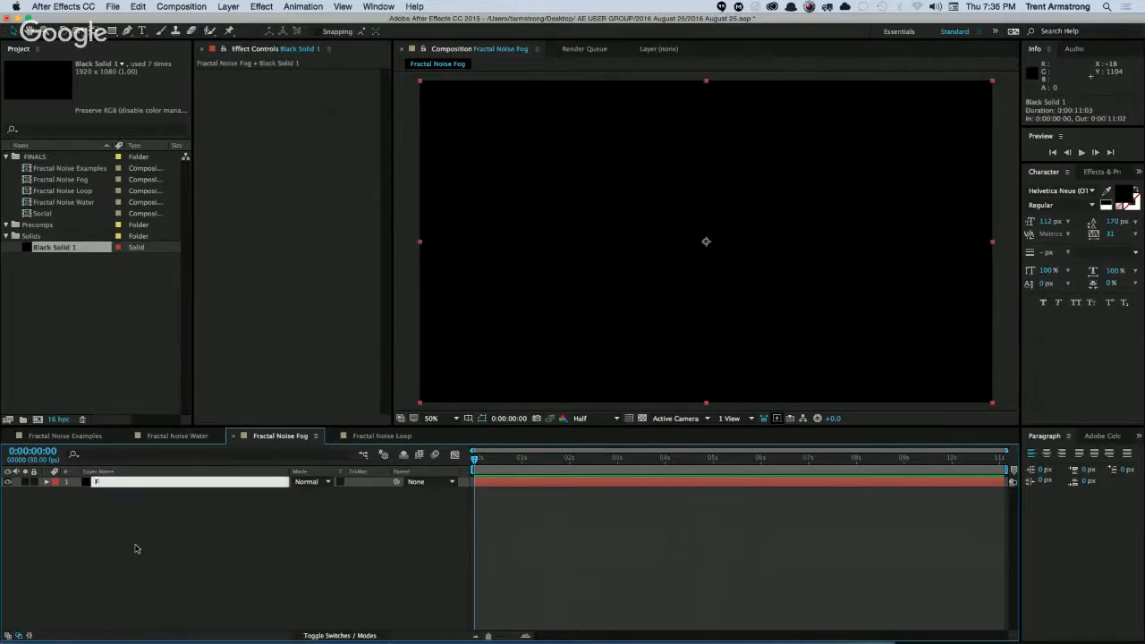
{"action": "type", "text": "og 1"}
{"action": "key", "text": "Return"}
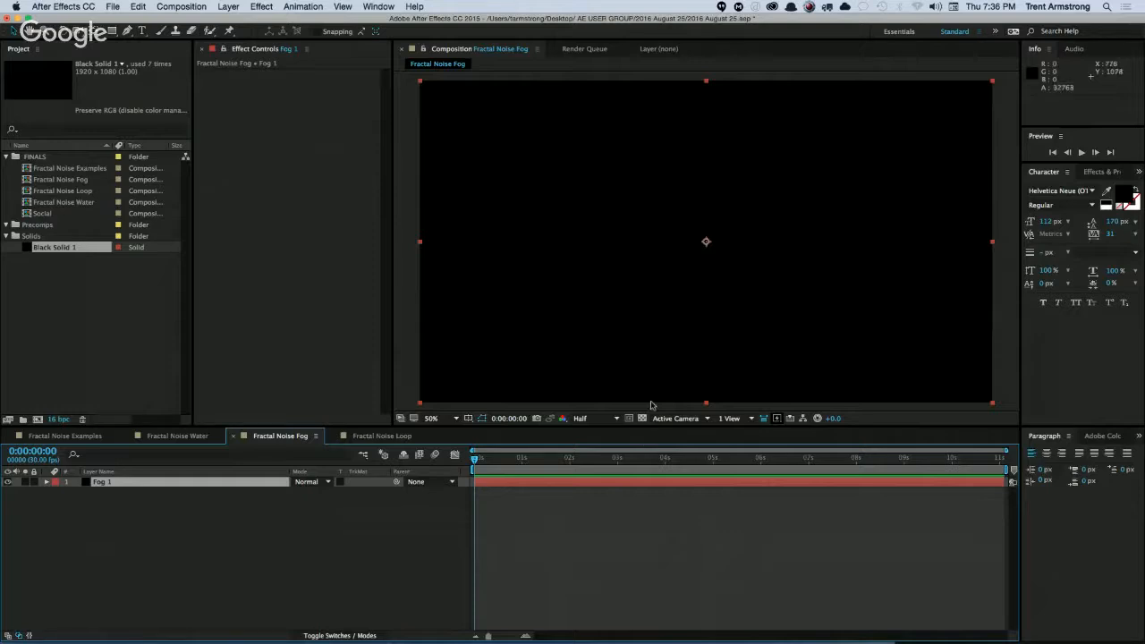
Apply the Fractal Noise effect to the Fog 1 layer and set its fractal type to Dynamic.
{"action": "left_click", "coordinate": [260, 7]}
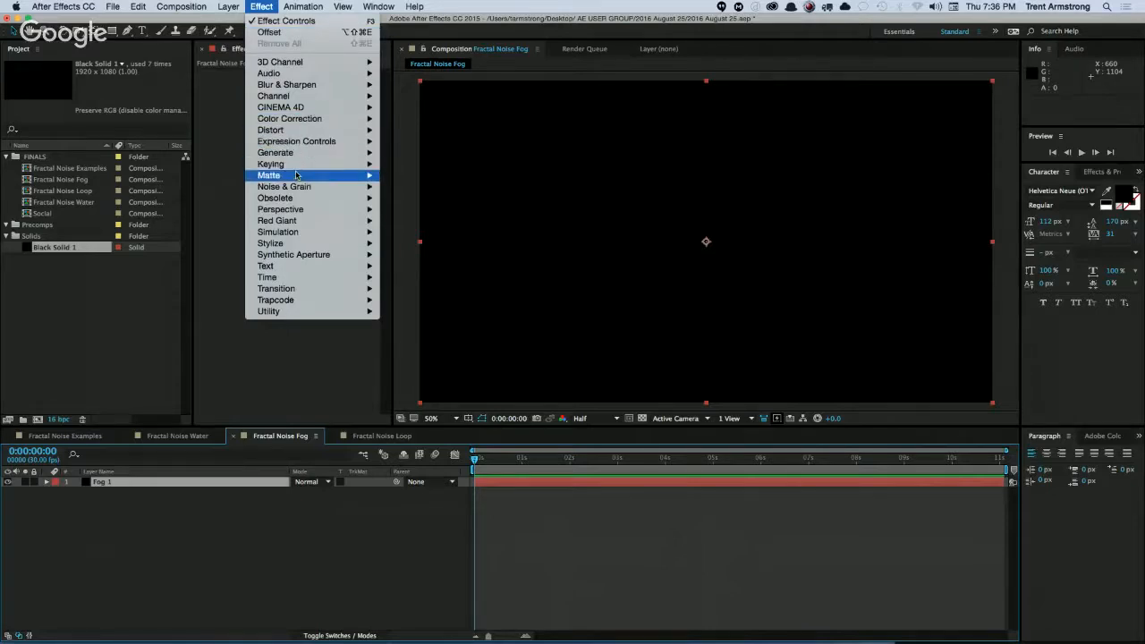
{"action": "mouse_move", "coordinate": [322, 176]}
{"action": "left_click", "coordinate": [421, 209]}
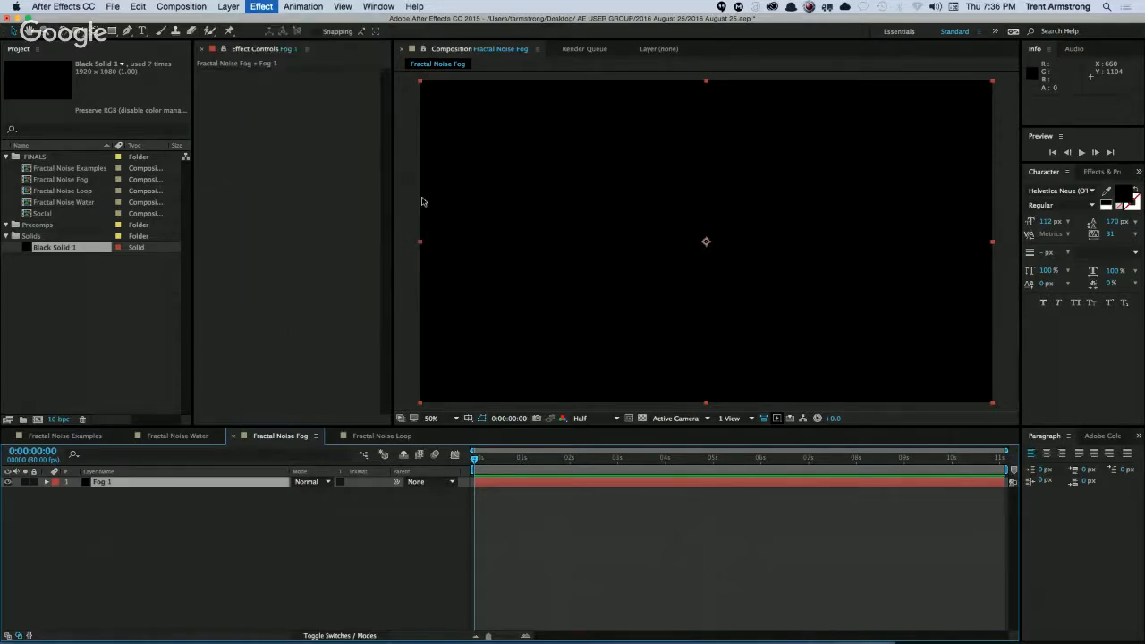
{"action": "left_click", "coordinate": [338, 84]}
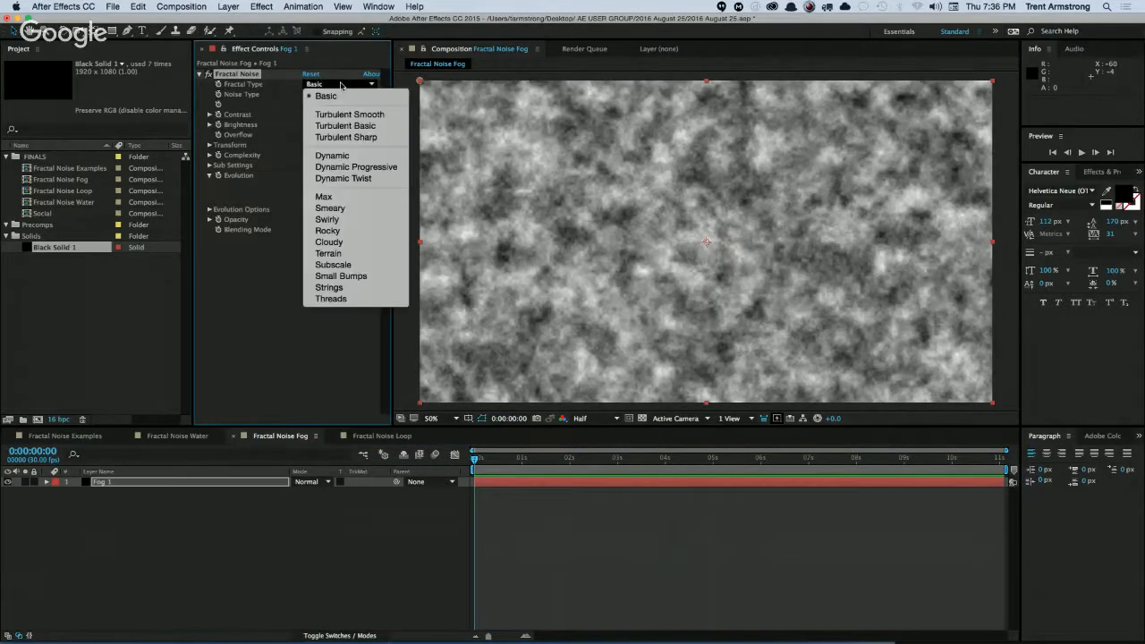
{"action": "left_click", "coordinate": [332, 156]}
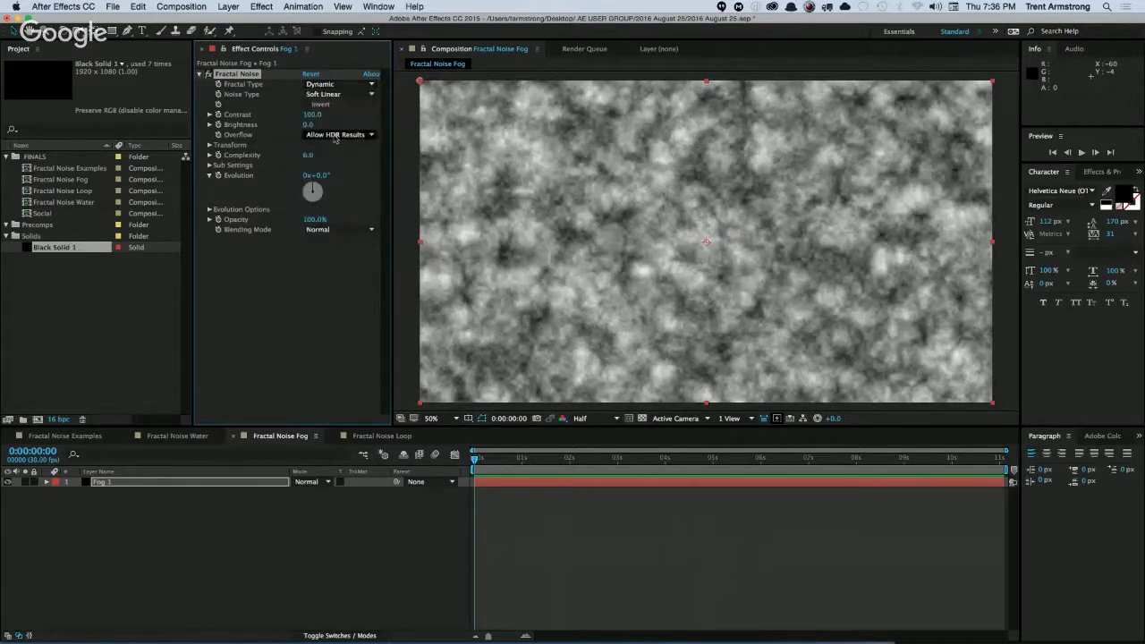
Increase the Fractal Noise scale on Fog 1 to 139.
{"action": "left_click", "coordinate": [209, 146]}
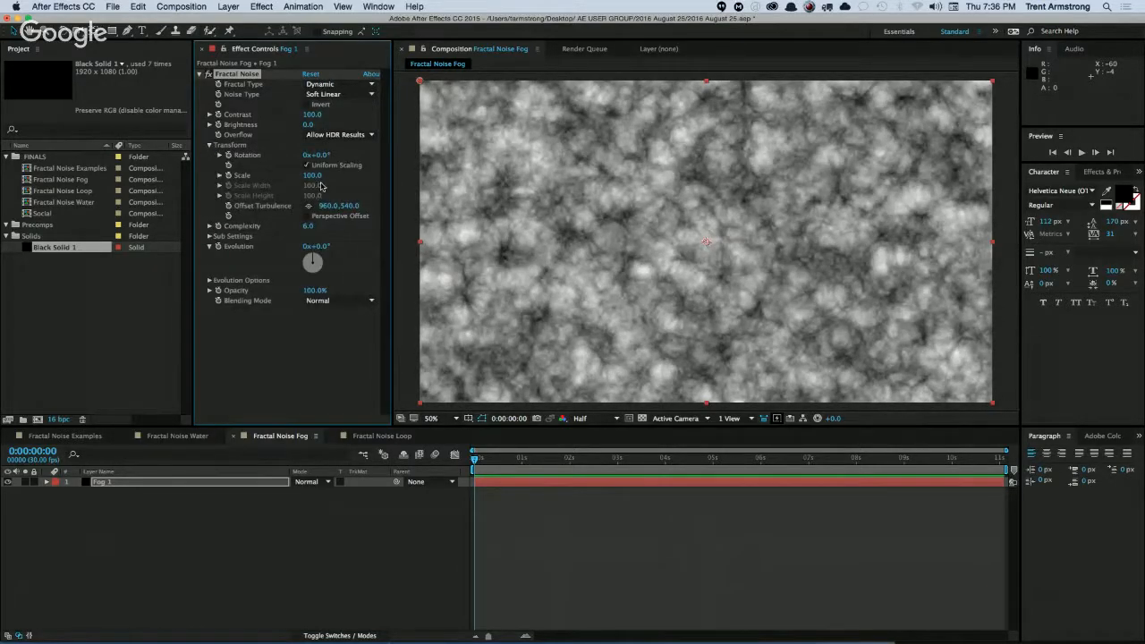
{"action": "left_click", "coordinate": [219, 176]}
{"action": "left_click_drag", "start_coordinate": [312, 175], "coordinate": [337, 175]}
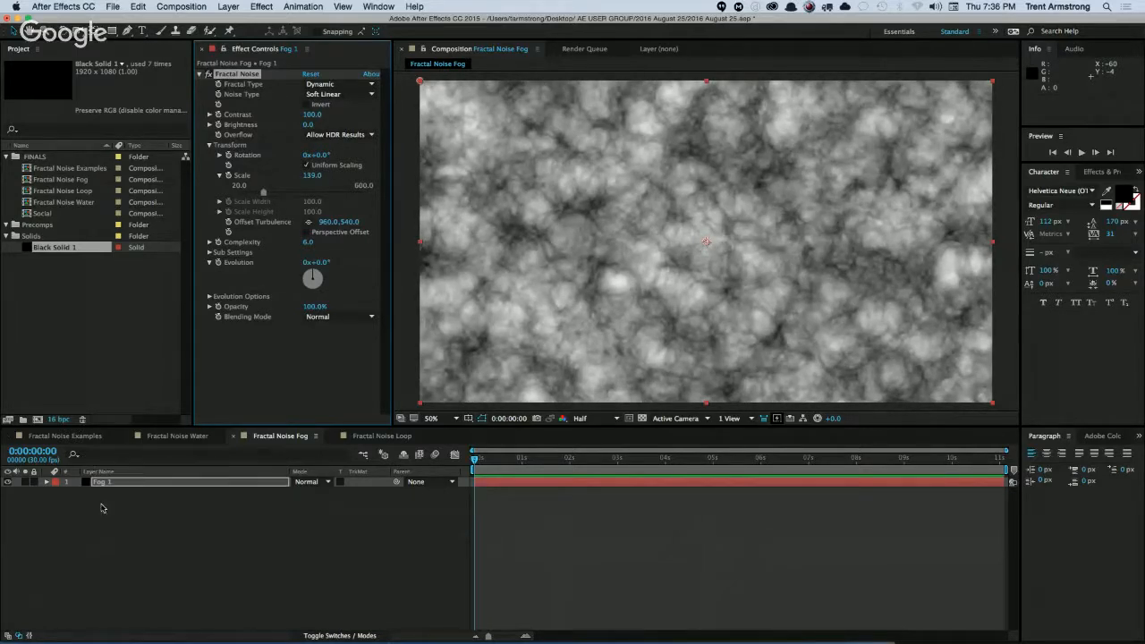
Add an elliptical mask filling the whole Fog 1 layer.
{"action": "left_click", "coordinate": [105, 483]}
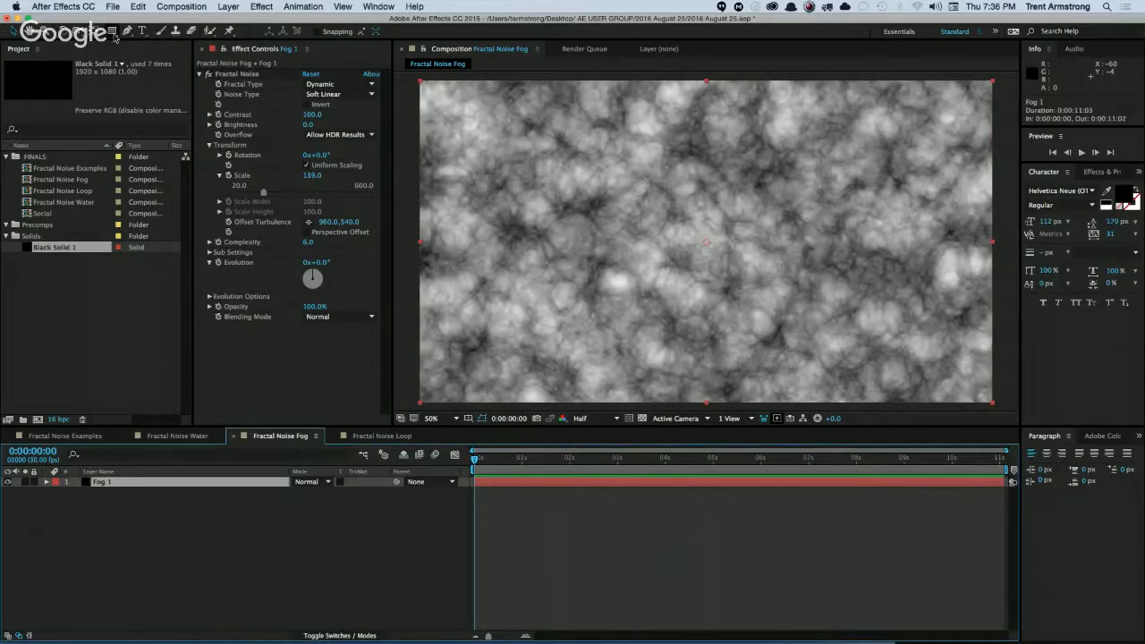
{"action": "left_click_drag", "start_coordinate": [115, 38], "coordinate": [157, 61]}
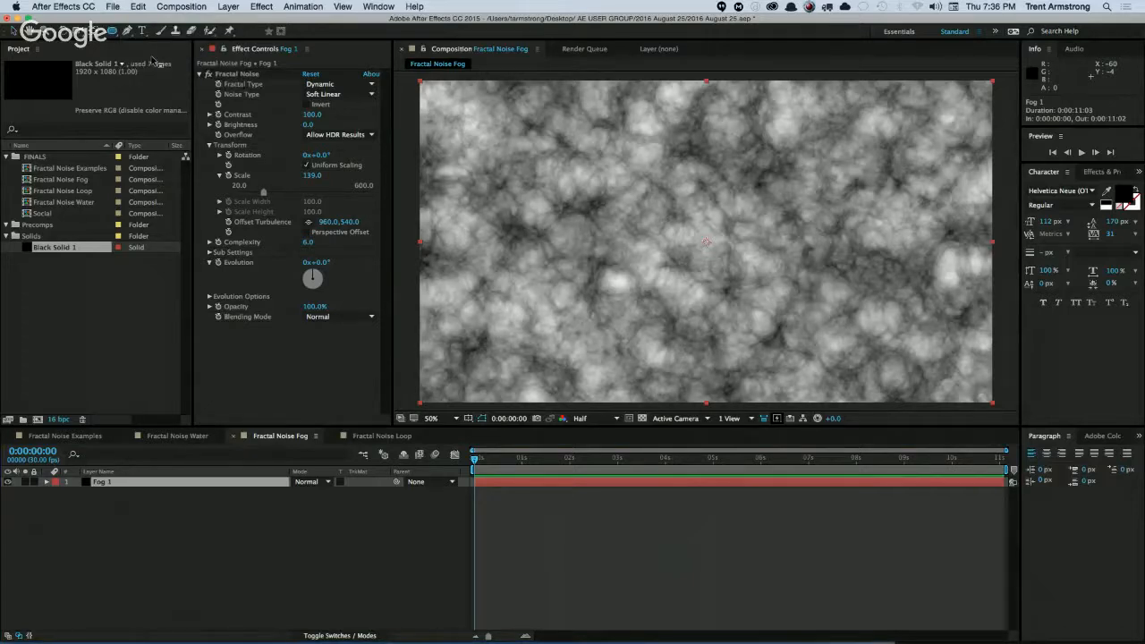
{"action": "double_click", "coordinate": [111, 30]}
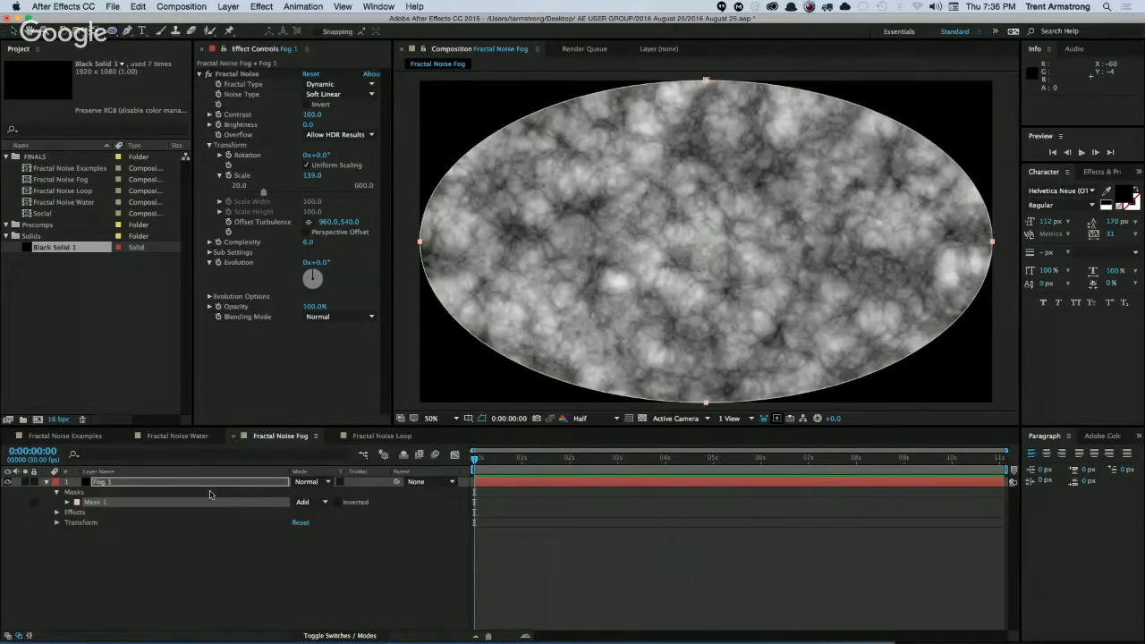
Feather the elliptical mask by 633 pixels and set its expansion to -217 pixels.
{"action": "key", "text": "m"}
{"action": "key", "text": "m"}
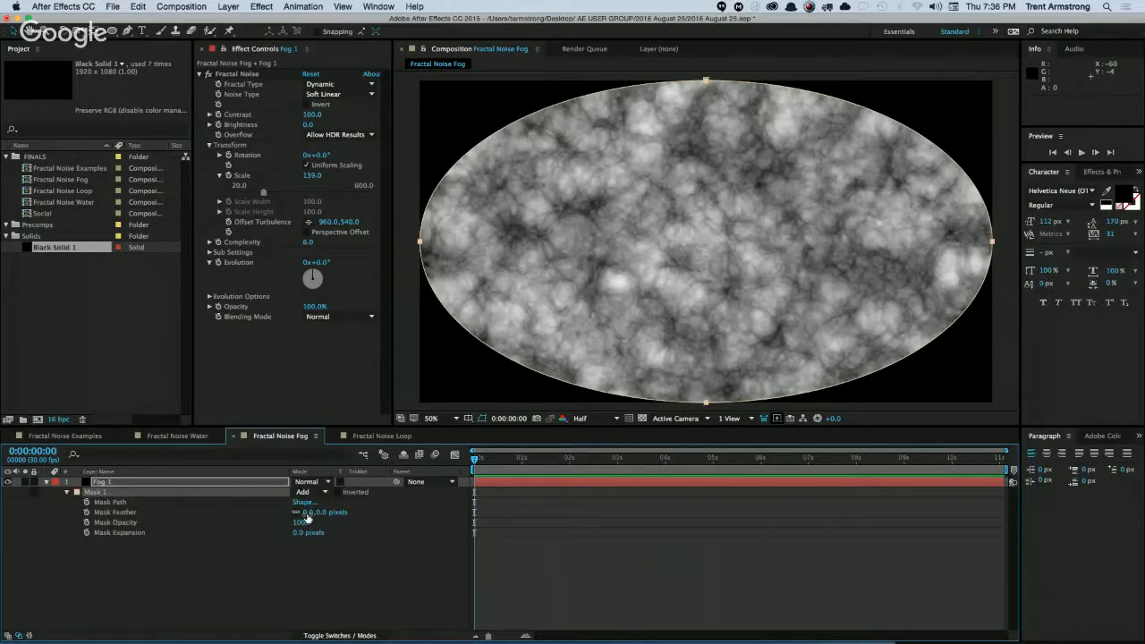
{"action": "left_click_drag", "start_coordinate": [312, 519], "coordinate": [626, 458]}
{"action": "left_click_drag", "start_coordinate": [304, 532], "coordinate": [231, 543]}
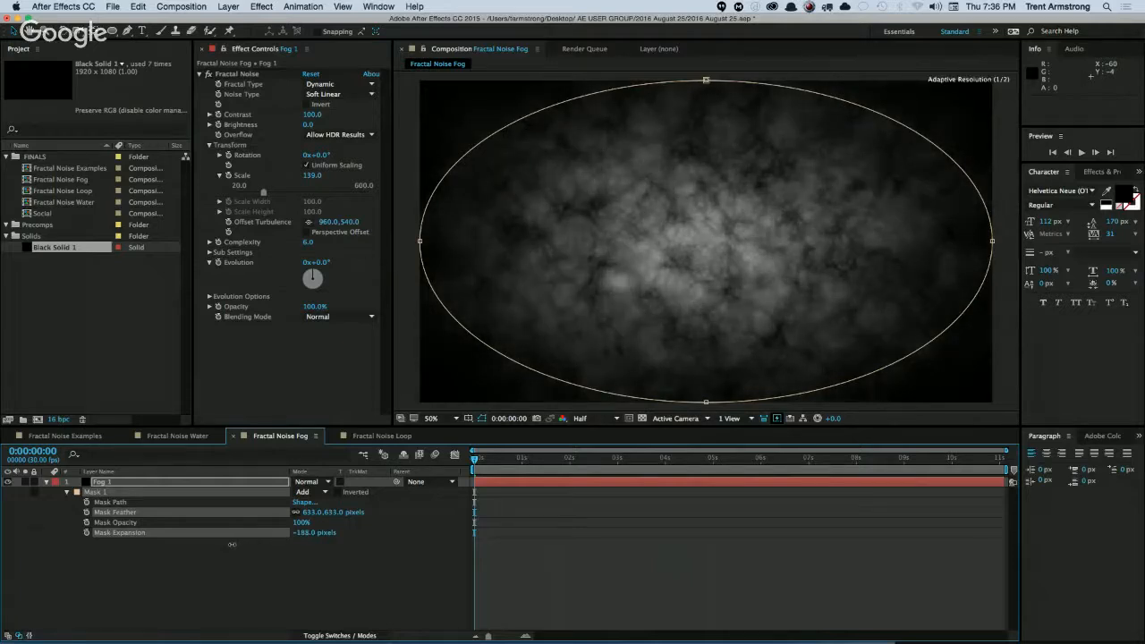
{"action": "left_click", "coordinate": [233, 579]}
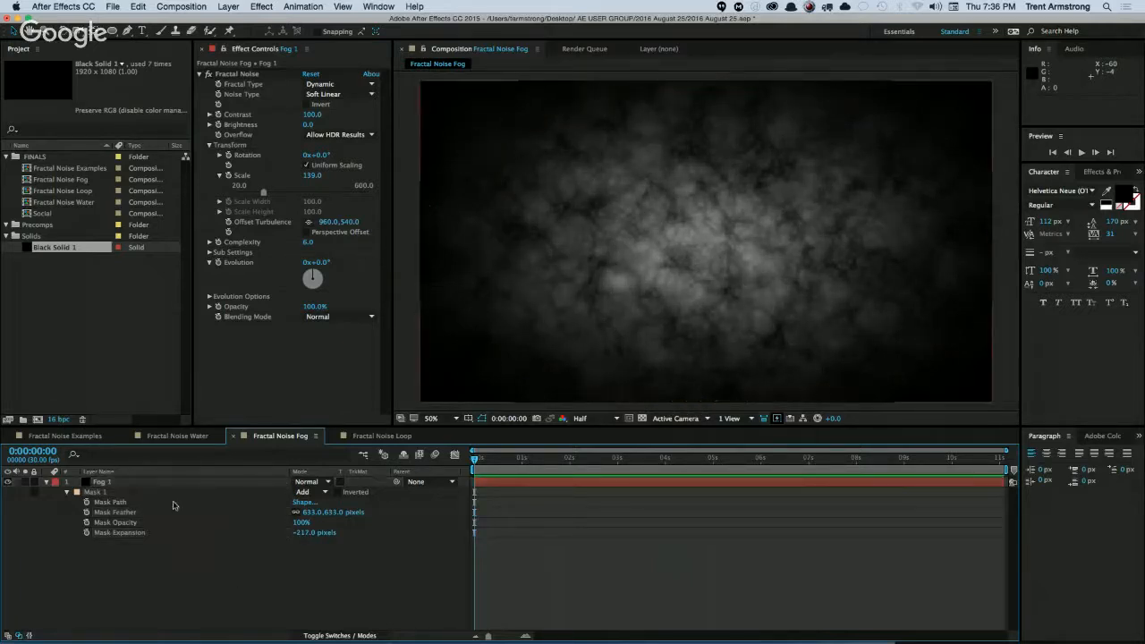
Make Fog 1 a 3D layer and set its X Rotation to -73° so it lies back like a floor.
{"action": "left_click", "coordinate": [104, 482]}
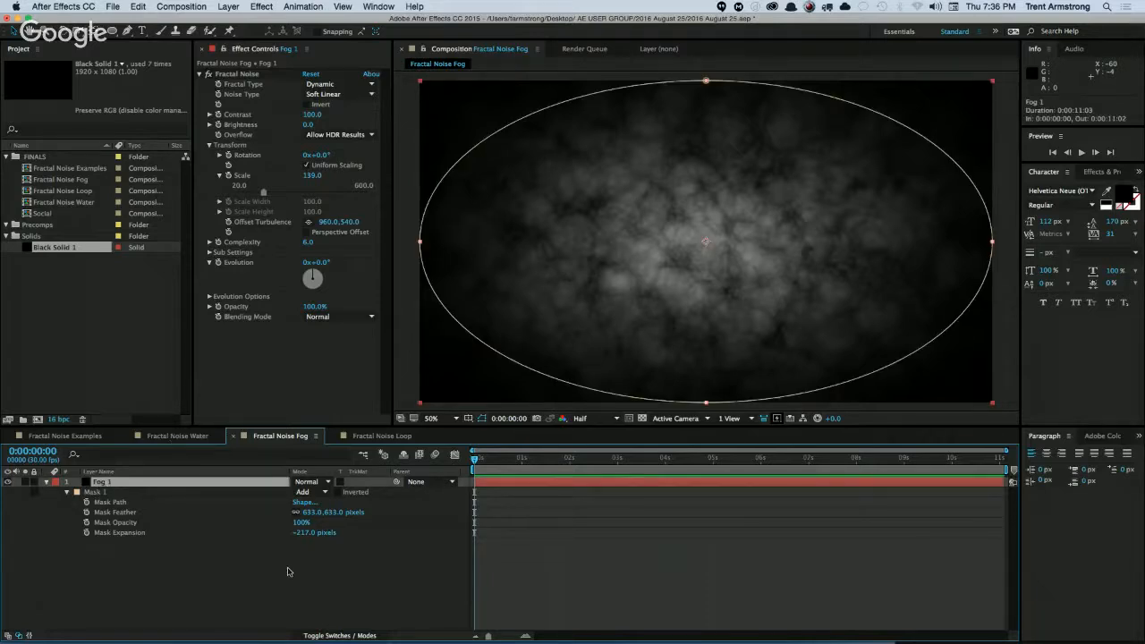
{"action": "key", "text": "F4"}
{"action": "left_click", "coordinate": [359, 482]}
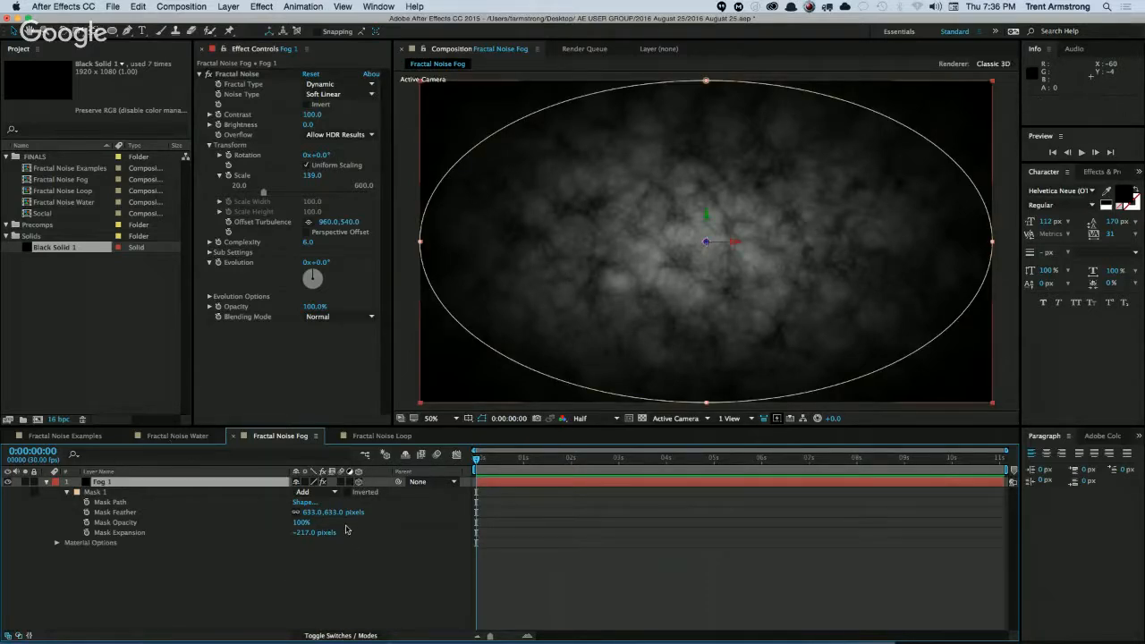
{"action": "key", "text": "r"}
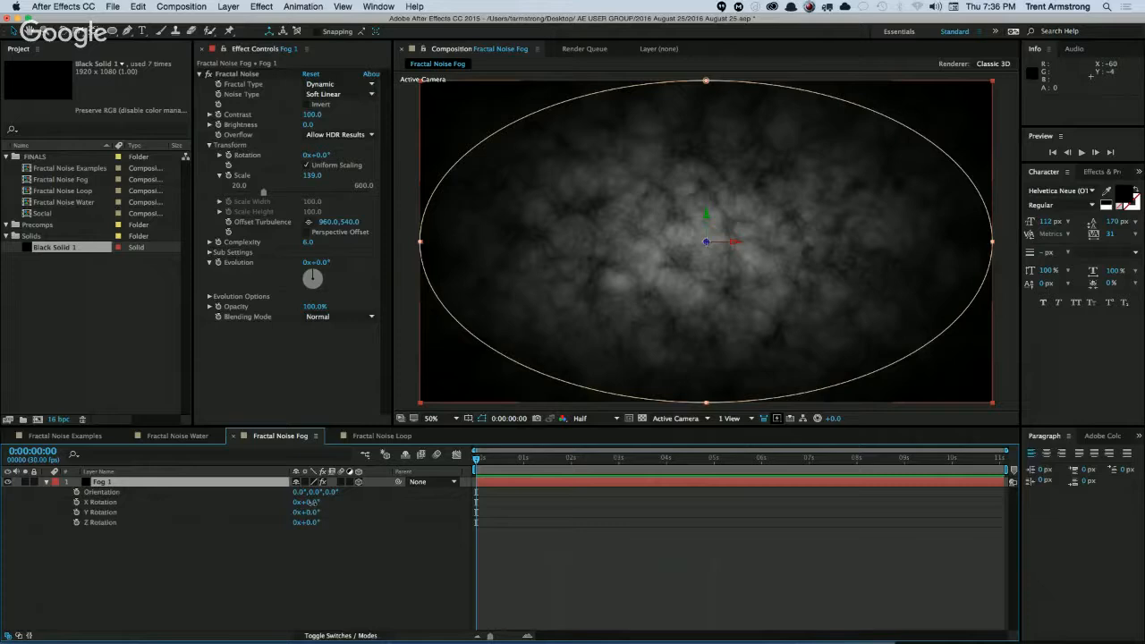
{"action": "left_click_drag", "start_coordinate": [308, 503], "coordinate": [273, 510]}
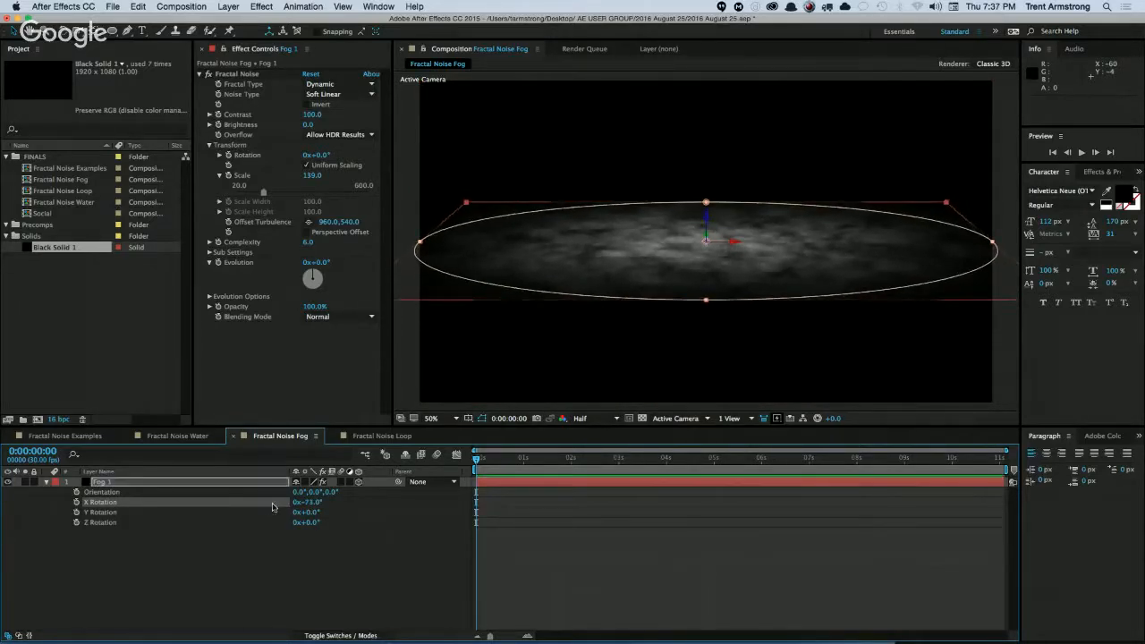
Lower the tilted Fog 1 layer into the bottom half of the frame and scale it to 151%.
{"action": "left_click_drag", "start_coordinate": [706, 219], "coordinate": [705, 296]}
{"action": "left_click", "coordinate": [230, 595]}
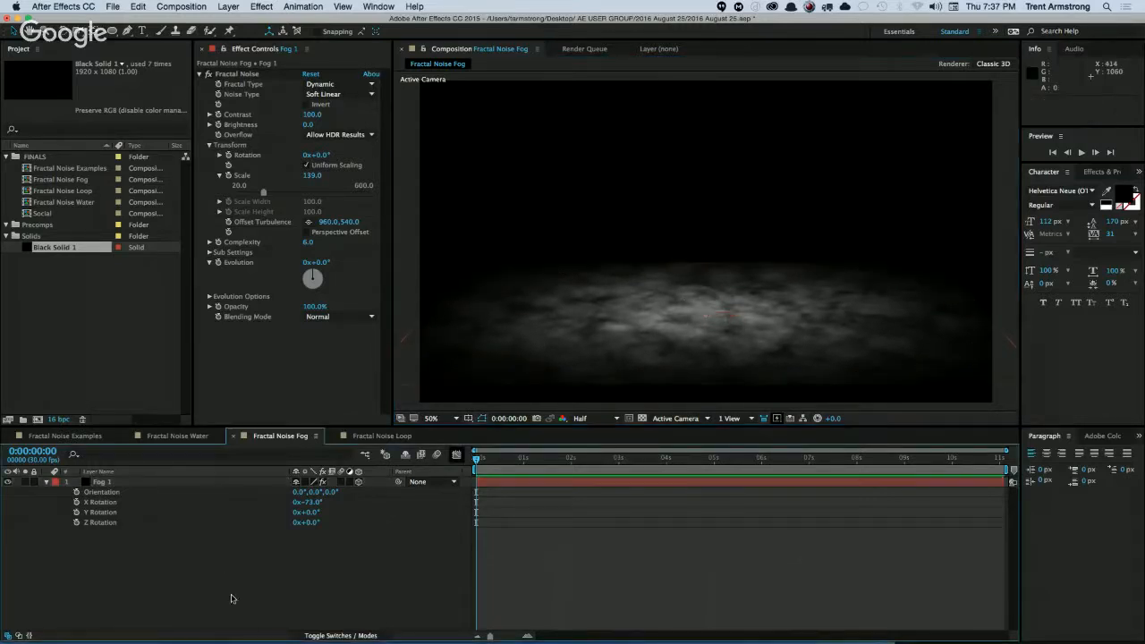
{"action": "left_click", "coordinate": [103, 482]}
{"action": "key", "text": "s"}
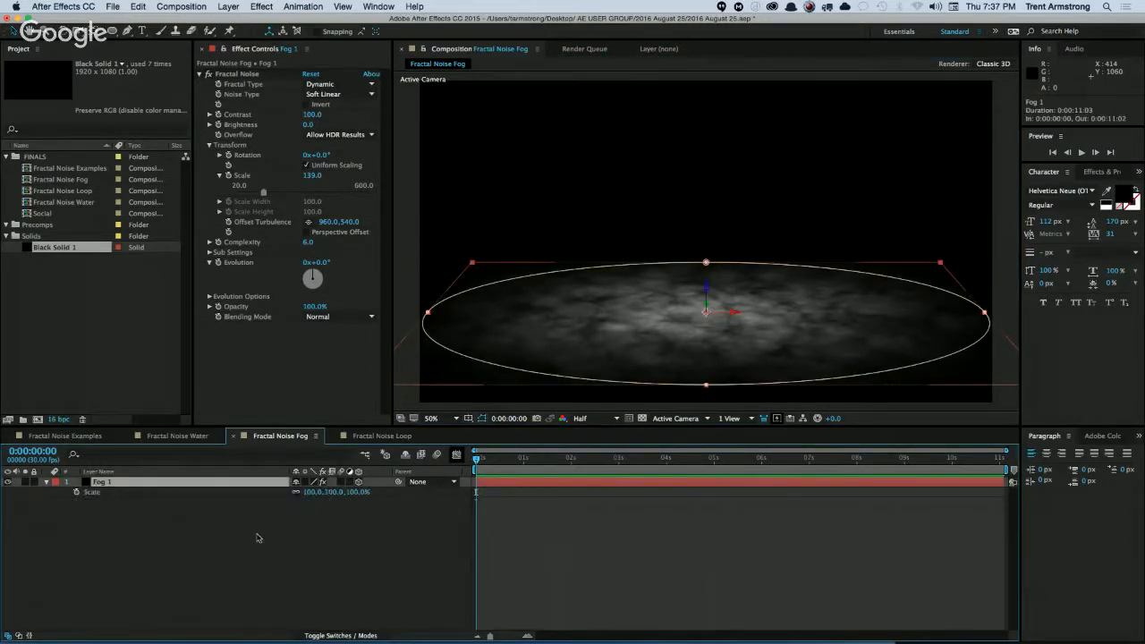
{"action": "left_click_drag", "start_coordinate": [310, 492], "coordinate": [341, 492]}
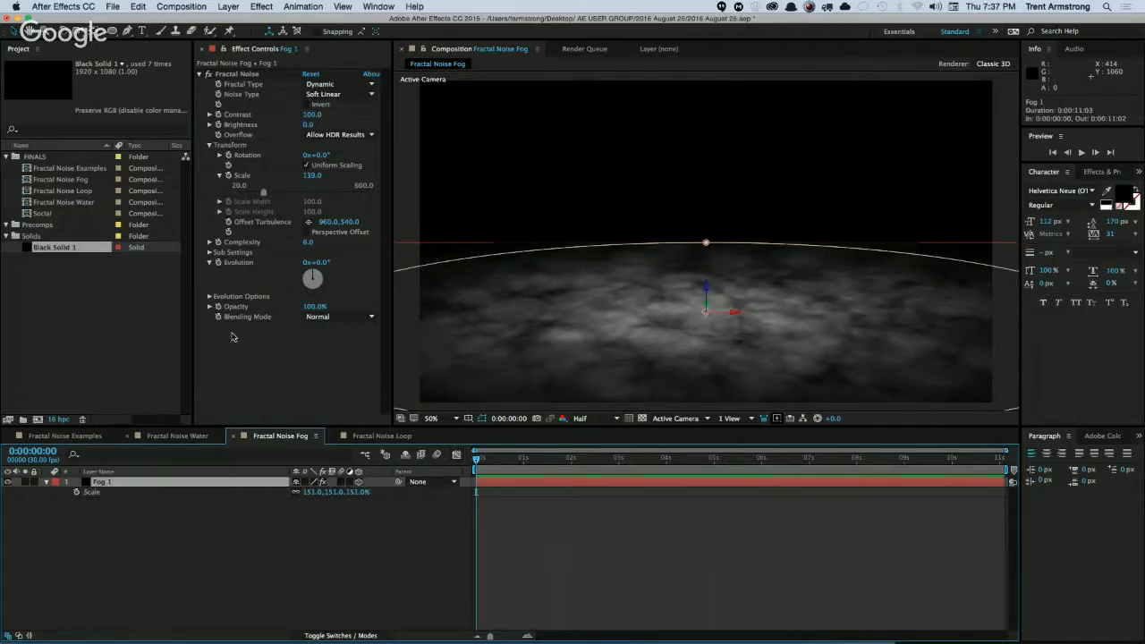
Add a Gaussian Blur effect to the Fog 1 layer.
{"action": "left_click", "coordinate": [253, 7]}
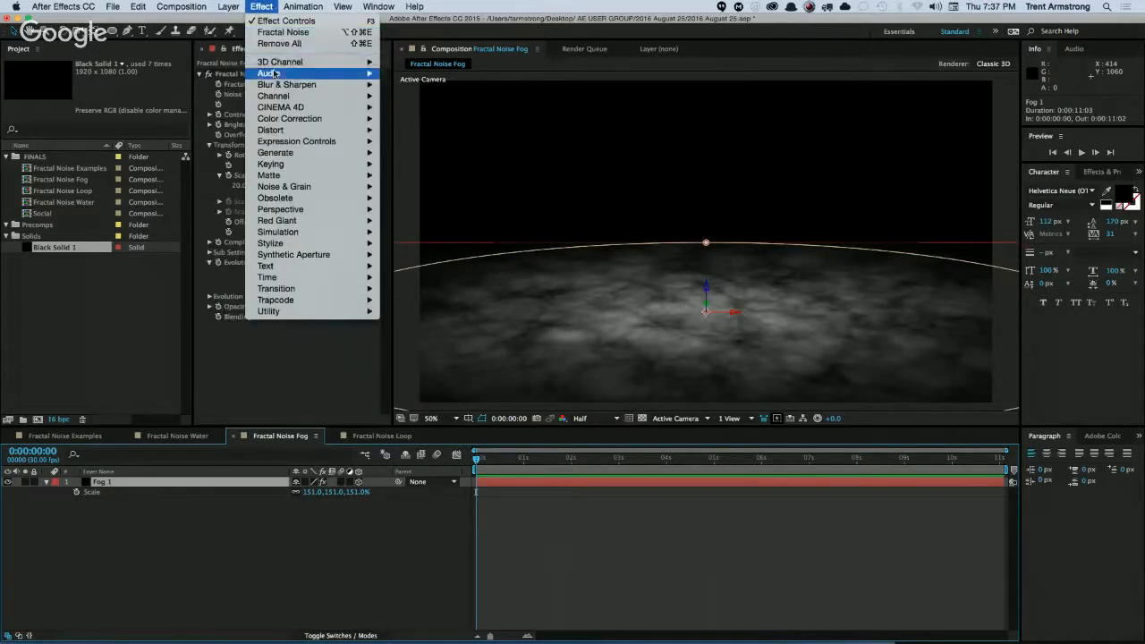
{"action": "mouse_move", "coordinate": [339, 84]}
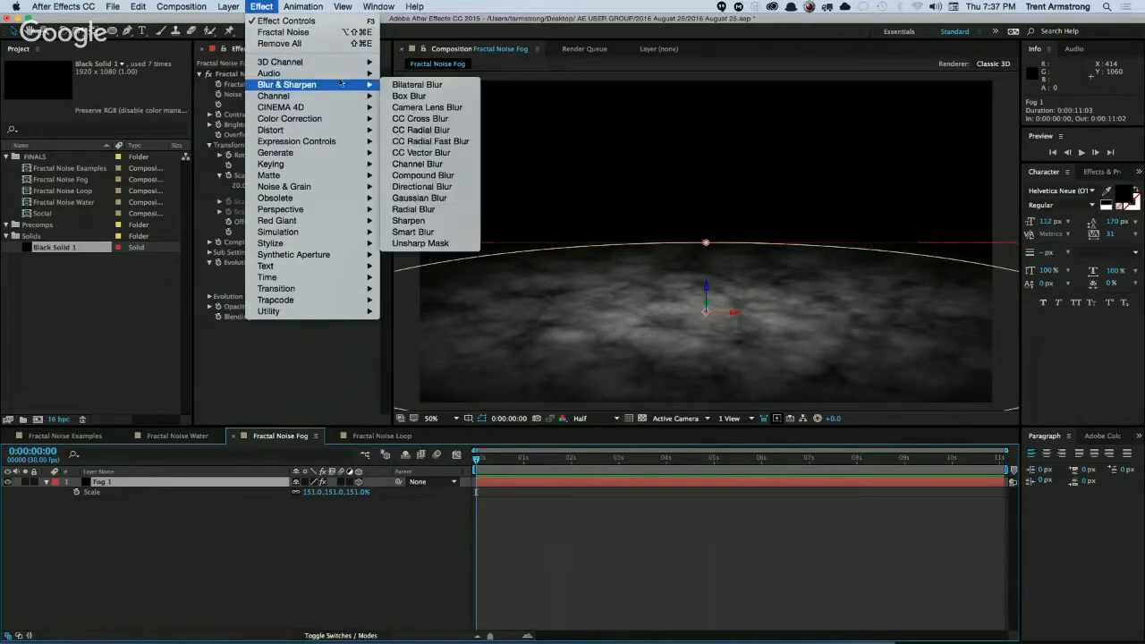
{"action": "left_click", "coordinate": [420, 198]}
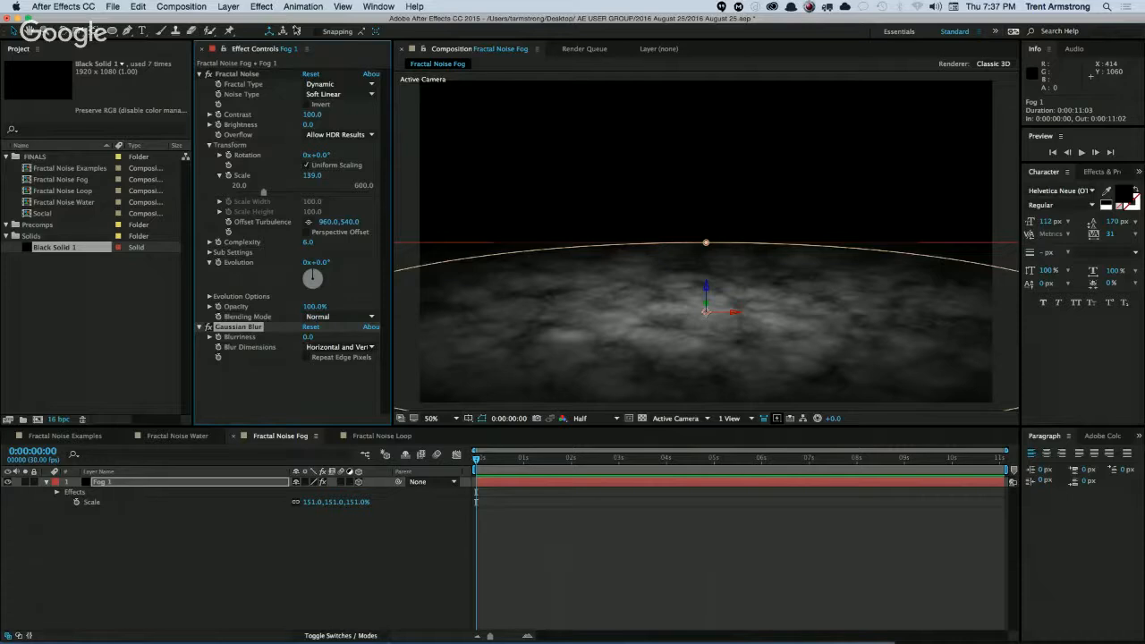
{"action": "left_click", "coordinate": [261, 6]}
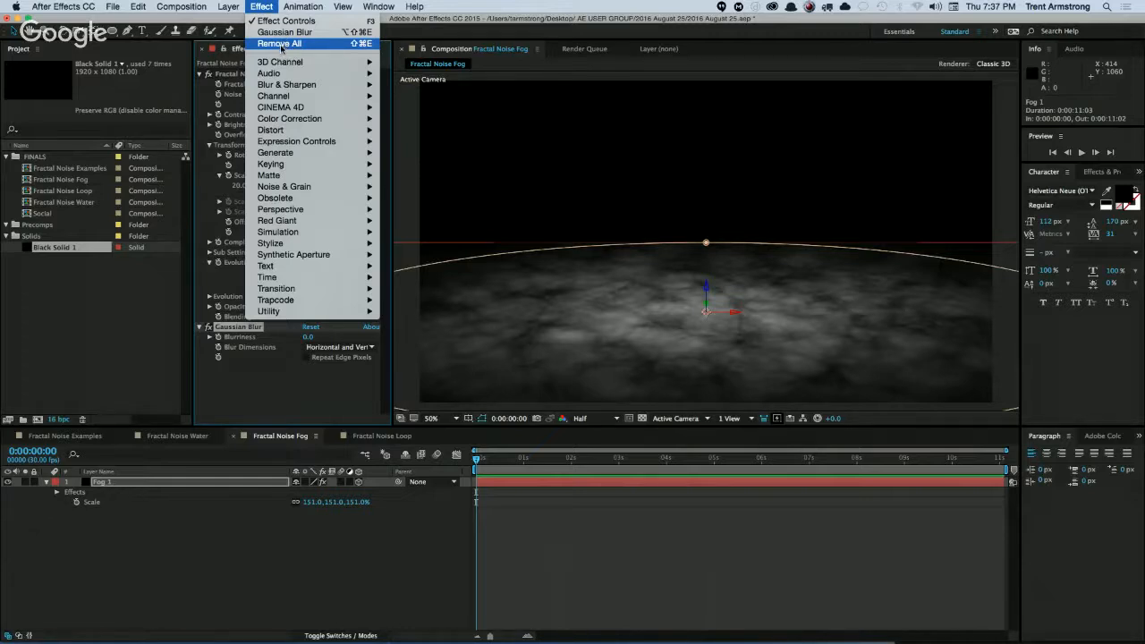
{"action": "mouse_move", "coordinate": [283, 61]}
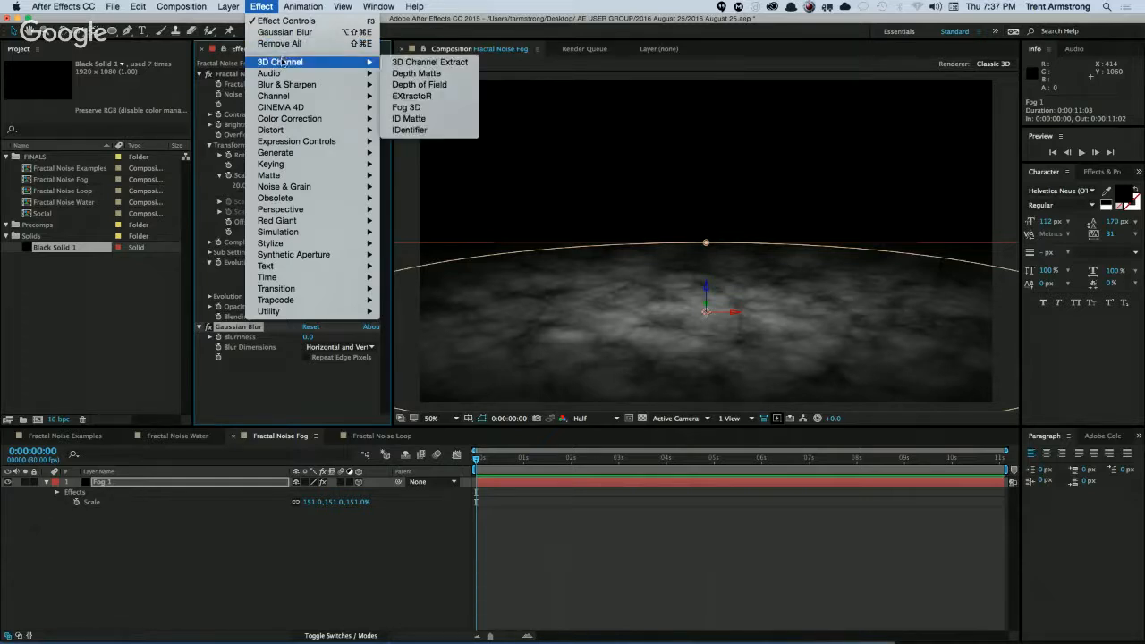
{"action": "mouse_move", "coordinate": [296, 153]}
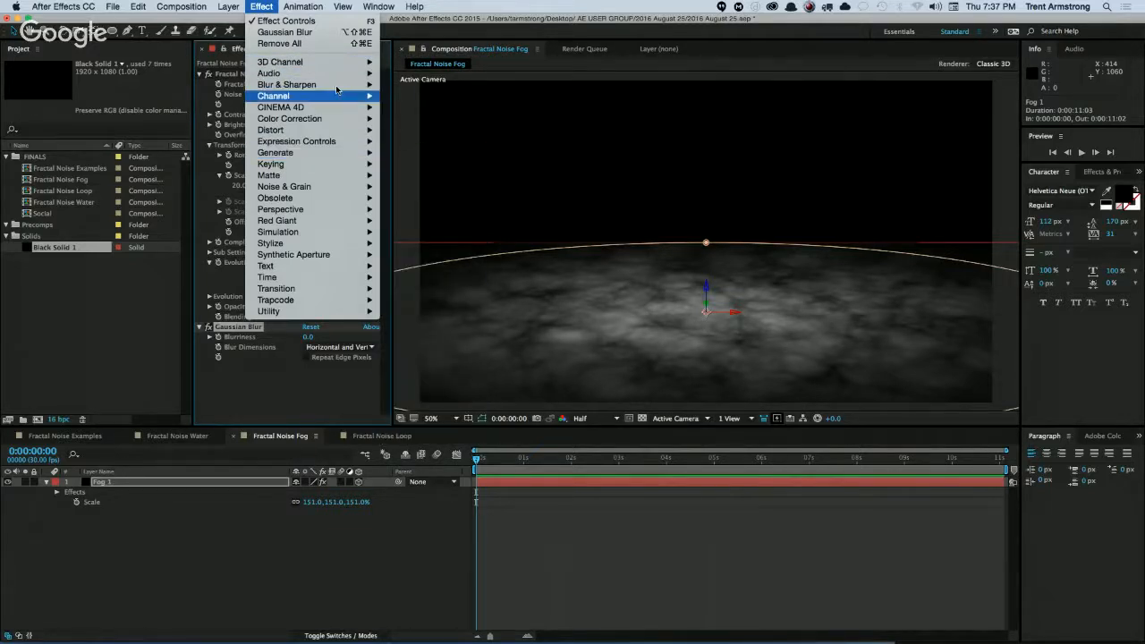
{"action": "mouse_move", "coordinate": [323, 84]}
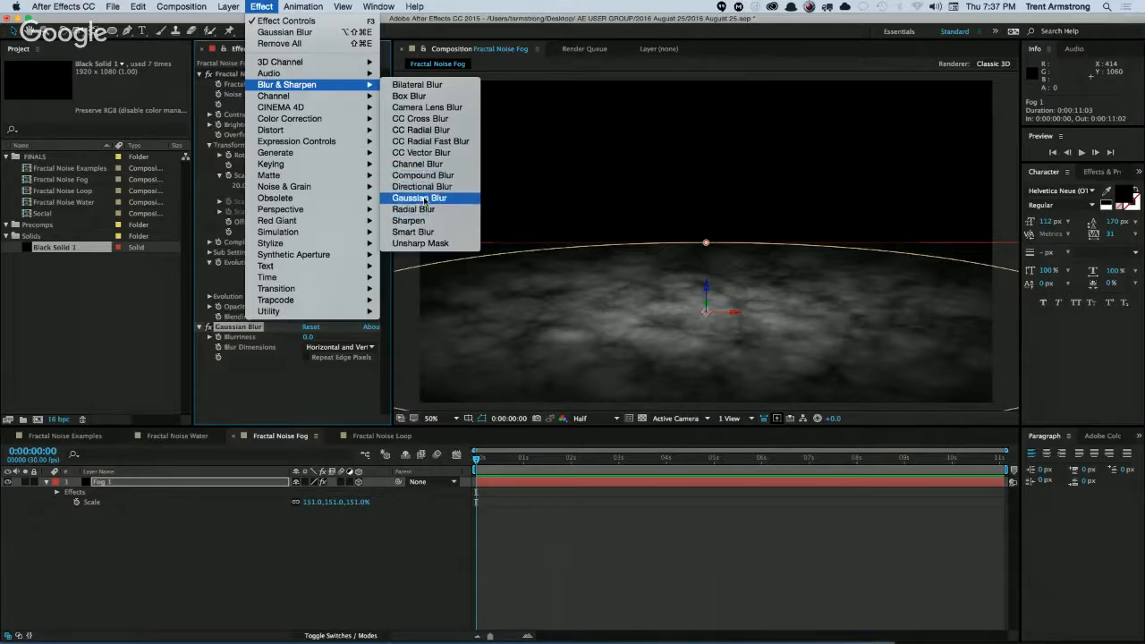
{"action": "left_click", "coordinate": [310, 390]}
Set the Gaussian Blur's Blurriness to 8.1 with Repeat Edge Pixels off.
{"action": "left_click", "coordinate": [306, 357]}
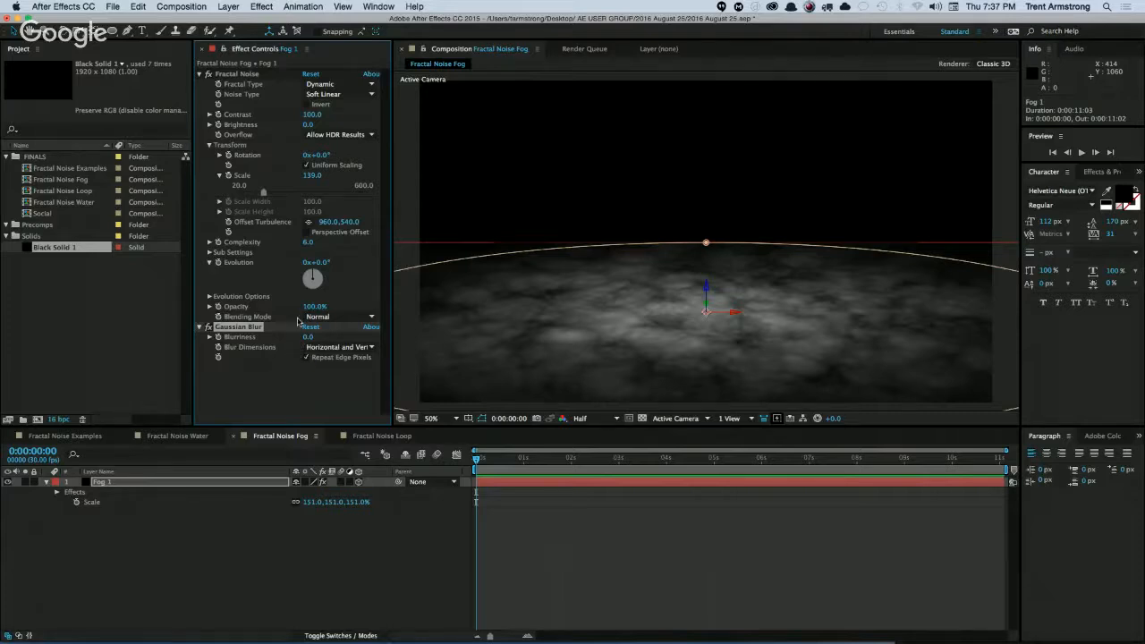
{"action": "left_click", "coordinate": [306, 358]}
{"action": "mouse_move", "coordinate": [308, 336]}
{"action": "left_mouse_down"}
{"action": "mouse_move", "coordinate": [347, 337]}
{"action": "mouse_move", "coordinate": [321, 337]}
{"action": "left_mouse_up"}
Raise the Fog 1 layer slightly in the frame and collapse its properties in the timeline.
{"action": "left_click_drag", "start_coordinate": [708, 288], "coordinate": [709, 265]}
{"action": "left_click", "coordinate": [331, 570]}
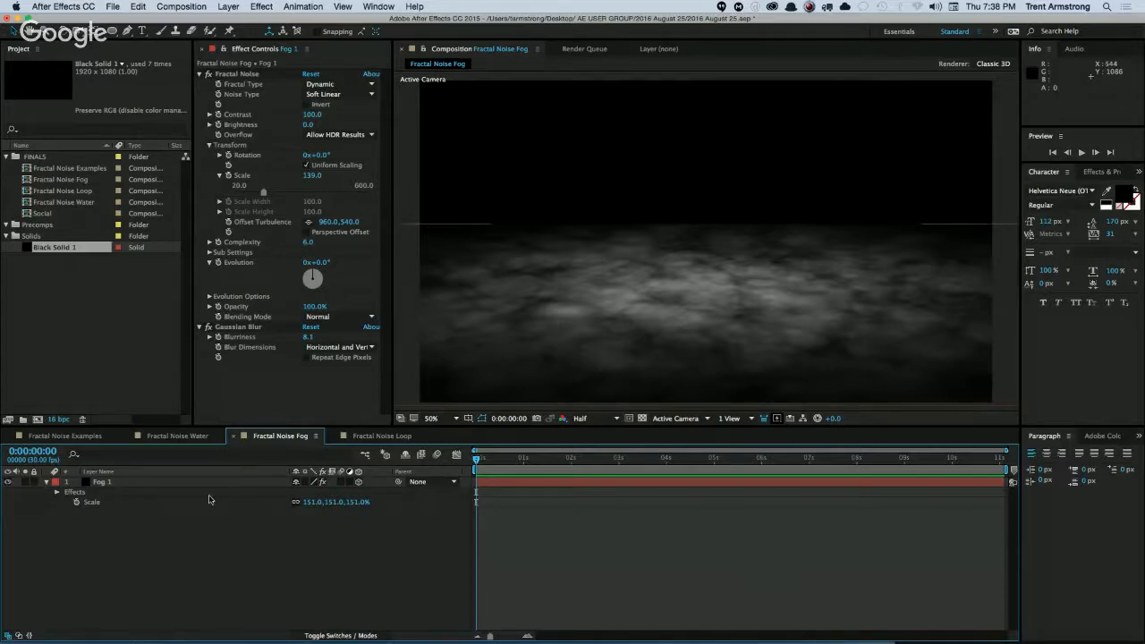
{"action": "left_click", "coordinate": [47, 483]}
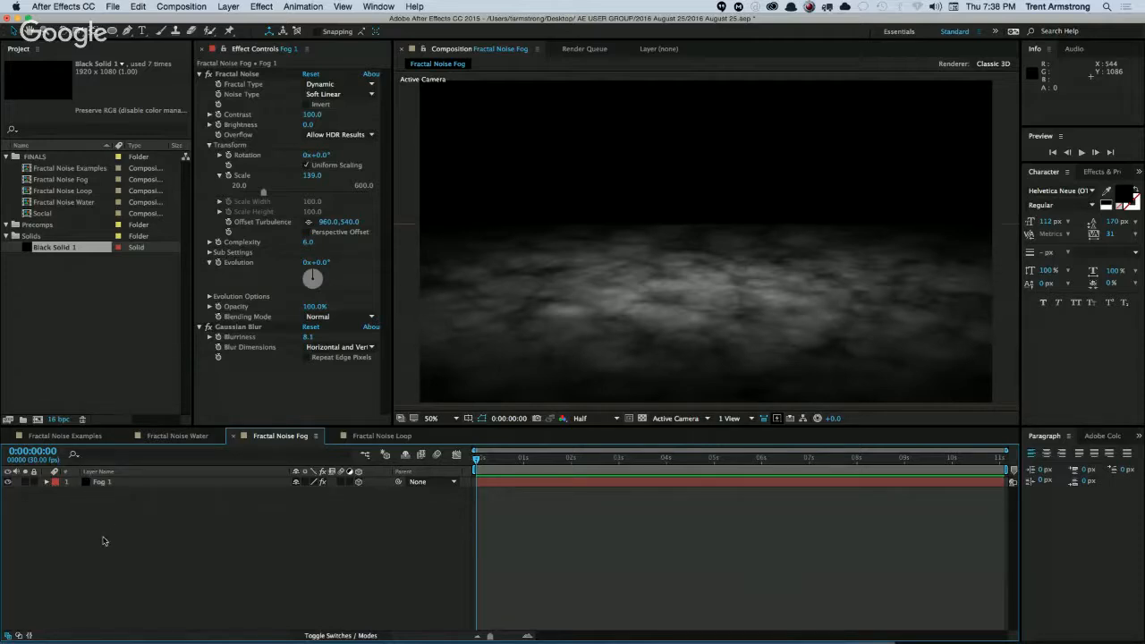
Keyframe the Fractal Noise Offset Turbulence of Fog 1 at the composition start with the value 344.0, 34.9.
{"action": "left_click", "coordinate": [102, 484]}
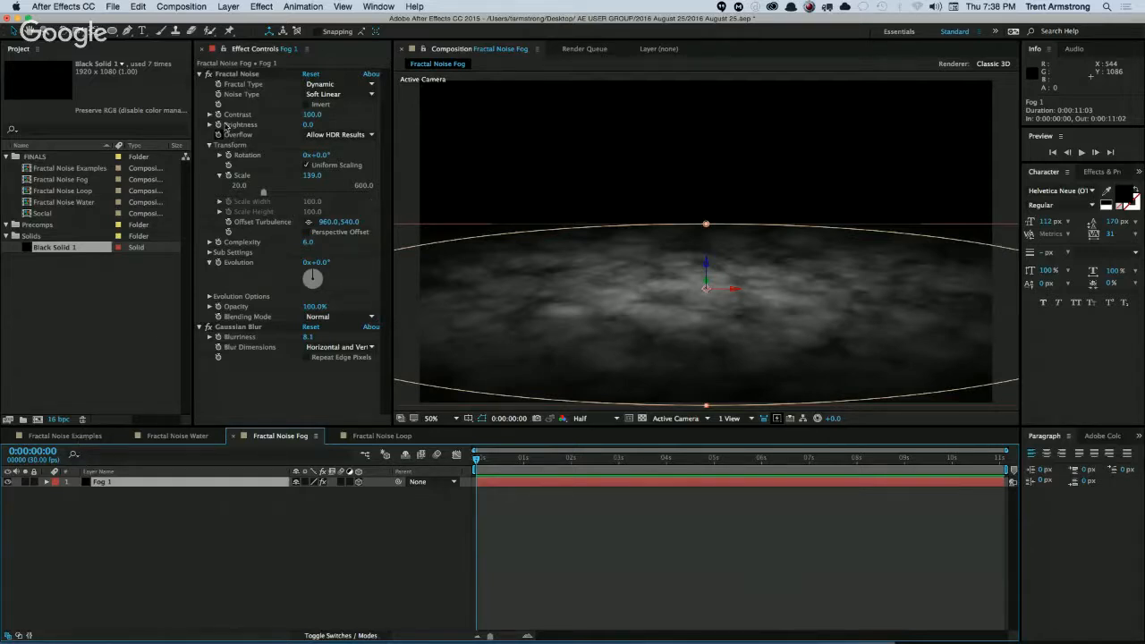
{"action": "left_click", "coordinate": [237, 74]}
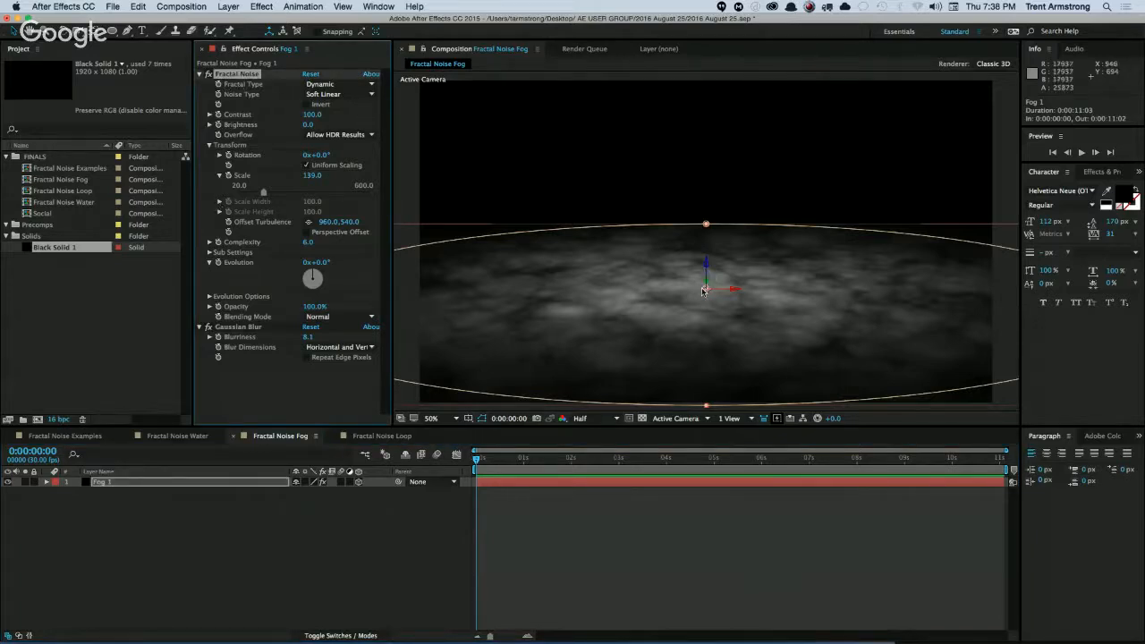
{"action": "left_click_drag", "start_coordinate": [702, 284], "coordinate": [481, 231]}
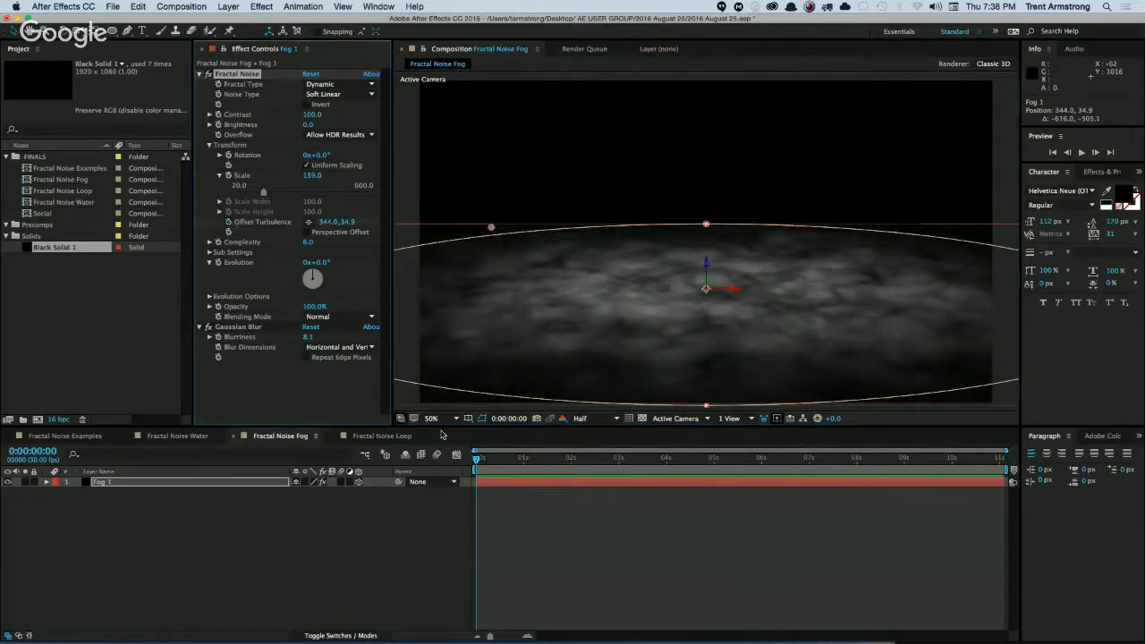
Add an Offset Turbulence keyframe of 1283.5, 1078.1 at 0:00:08:29 and reveal the layer's keyframes.
{"action": "left_click_drag", "start_coordinate": [478, 459], "coordinate": [903, 475]}
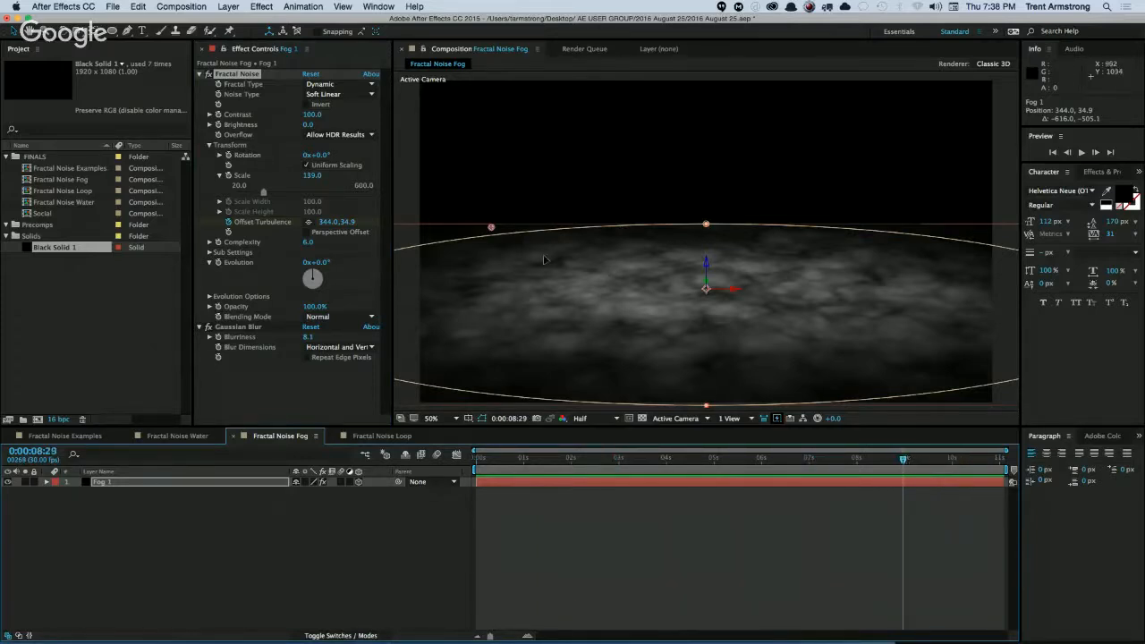
{"action": "left_click_drag", "start_coordinate": [491, 228], "coordinate": [624, 288]}
{"action": "left_click_drag", "start_coordinate": [754, 350], "coordinate": [903, 404]}
{"action": "mouse_move", "coordinate": [903, 460]}
{"action": "left_mouse_down"}
{"action": "mouse_move", "coordinate": [452, 464]}
{"action": "mouse_move", "coordinate": [903, 463]}
{"action": "left_mouse_up"}
{"action": "key", "text": "u"}
Turn on keyframing for the Fractal Noise Evolution at 0:00:08:29 and set it to 166°.
{"action": "left_click", "coordinate": [219, 263]}
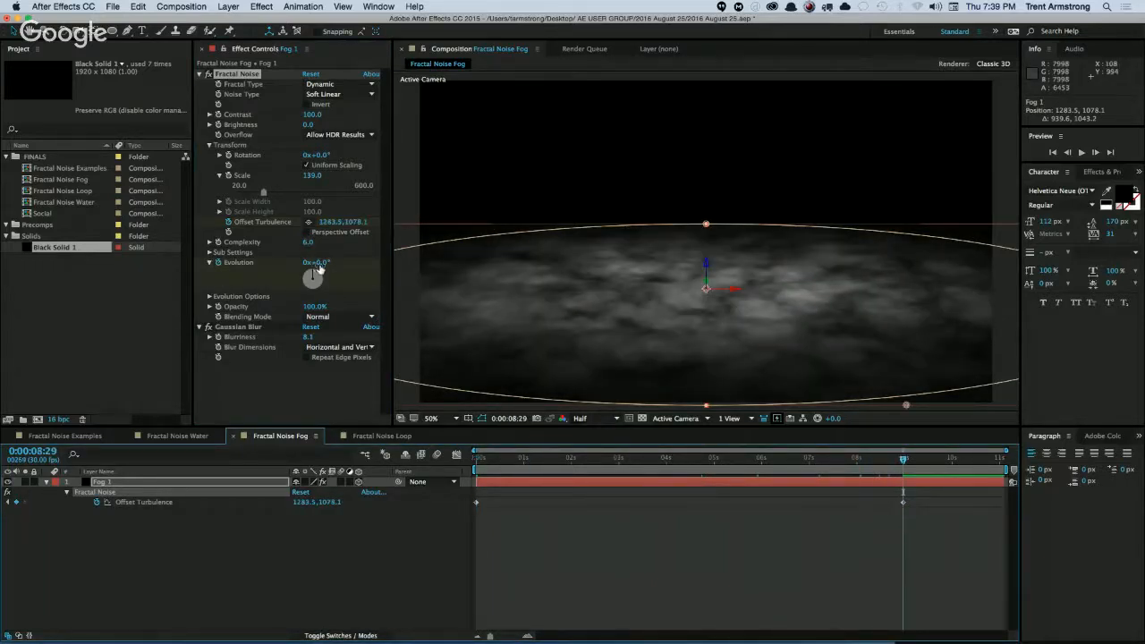
{"action": "left_click_drag", "start_coordinate": [315, 262], "coordinate": [447, 271]}
{"action": "left_click", "coordinate": [562, 540]}
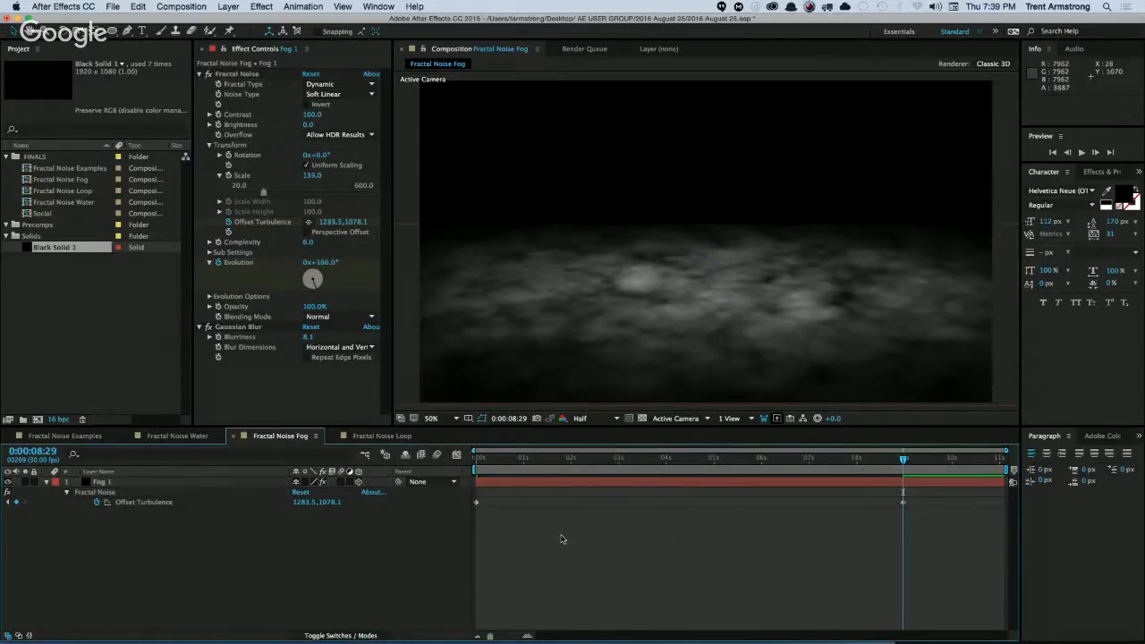
End the work area at 0:00:08:29 and preview the fog animation.
{"action": "key", "text": "n"}
{"action": "key", "text": "space"}
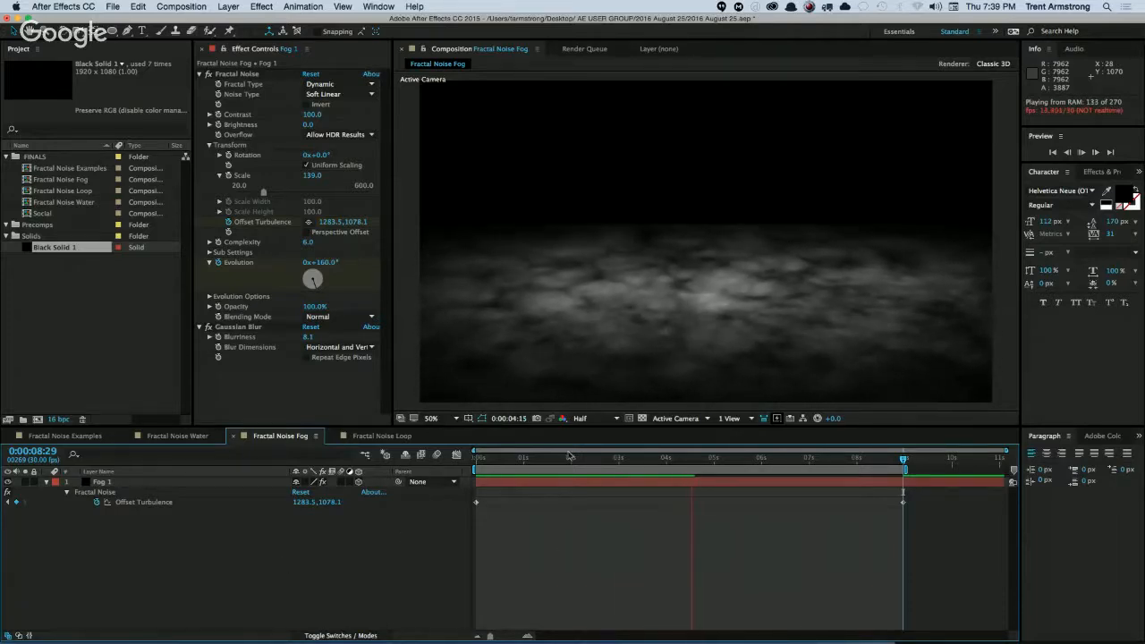
{"action": "key", "text": "space"}
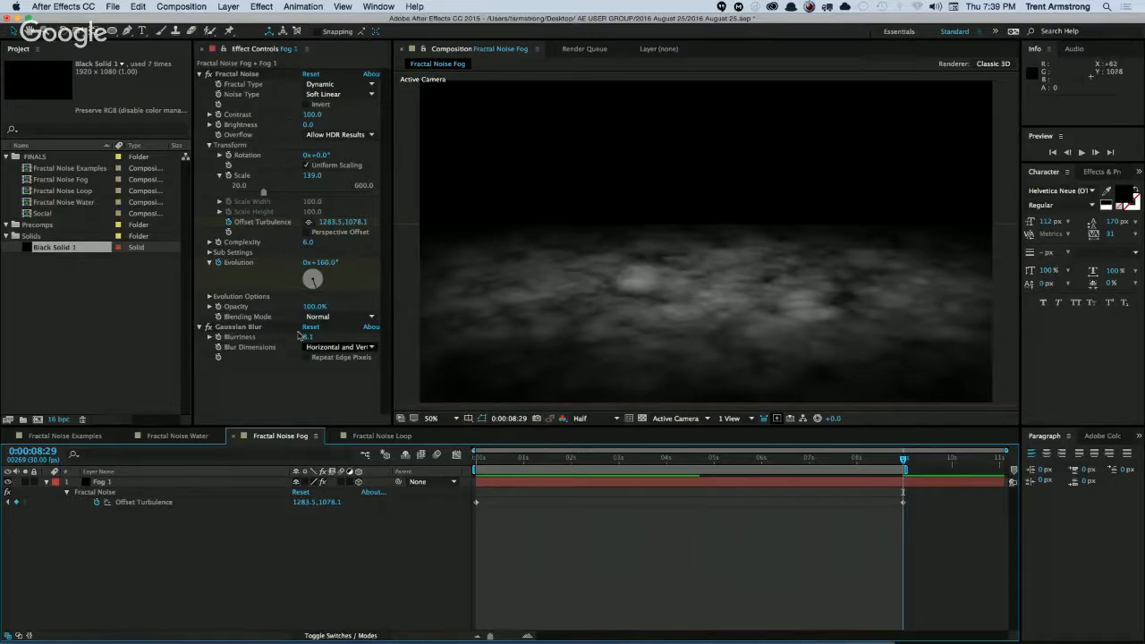
Set the Fractal Noise Evolution keyframe of Fog 1 at 0:00:08:29 to 1x+0.0°.
{"action": "left_click", "coordinate": [330, 262]}
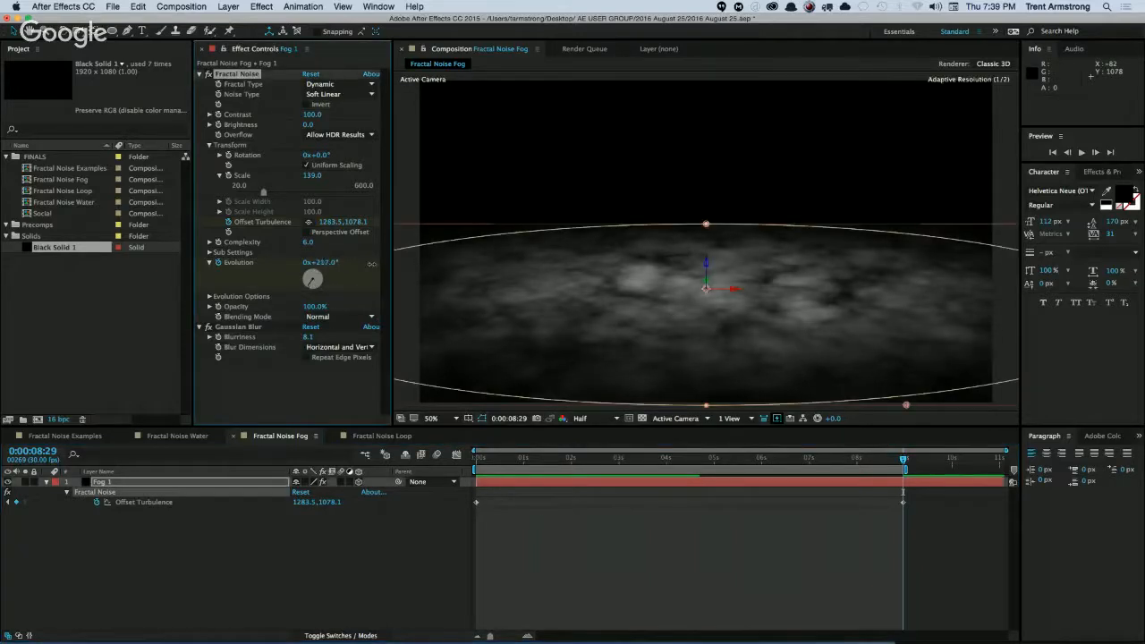
{"action": "left_click_drag", "start_coordinate": [372, 264], "coordinate": [425, 272]}
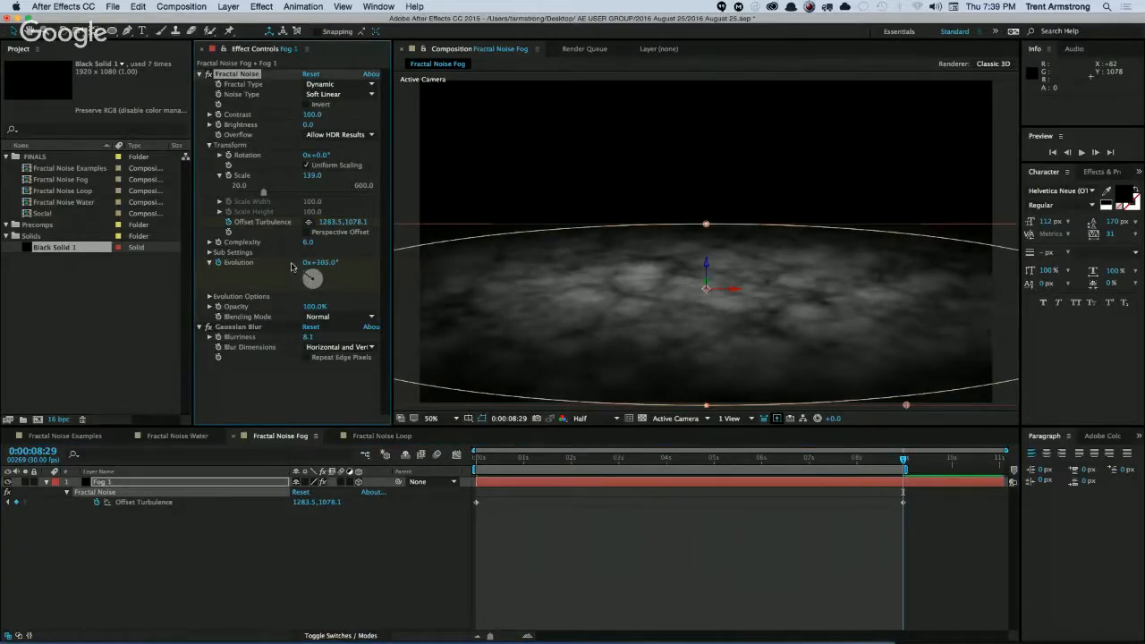
{"action": "left_click", "coordinate": [307, 263]}
{"action": "type", "text": "1"}
{"action": "key", "text": "Tab"}
{"action": "type", "text": "0"}
{"action": "key", "text": "Return"}
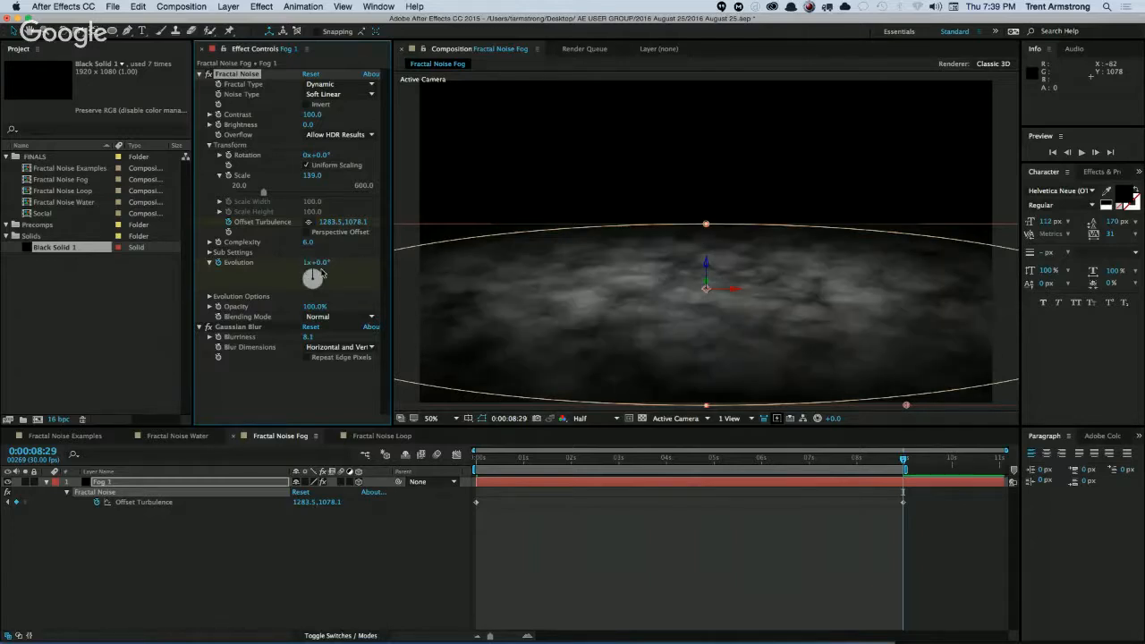
Raise the Fog 1 layer toward the middle of the frame and preview the animation.
{"action": "left_click", "coordinate": [106, 484]}
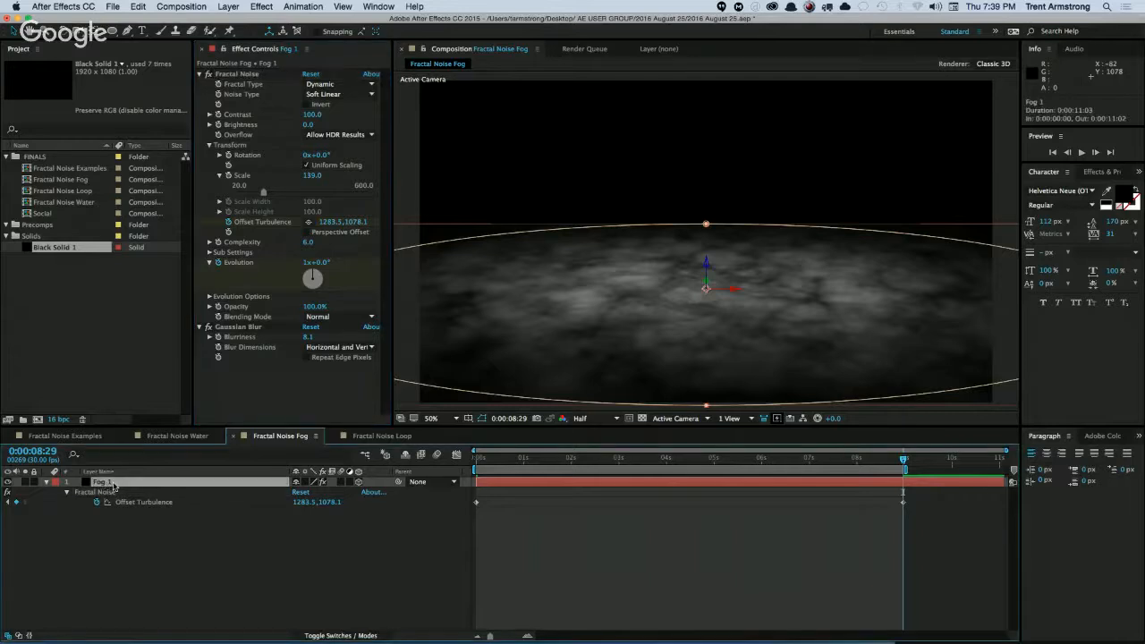
{"action": "left_click_drag", "start_coordinate": [707, 262], "coordinate": [706, 222]}
{"action": "left_click", "coordinate": [383, 545]}
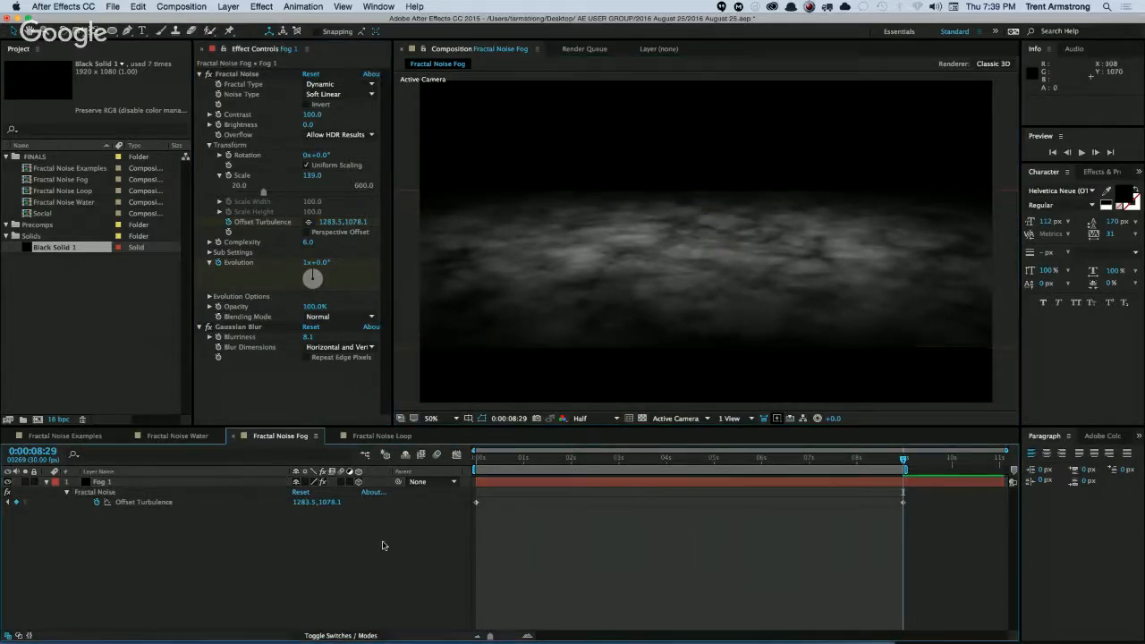
{"action": "key", "text": "space"}
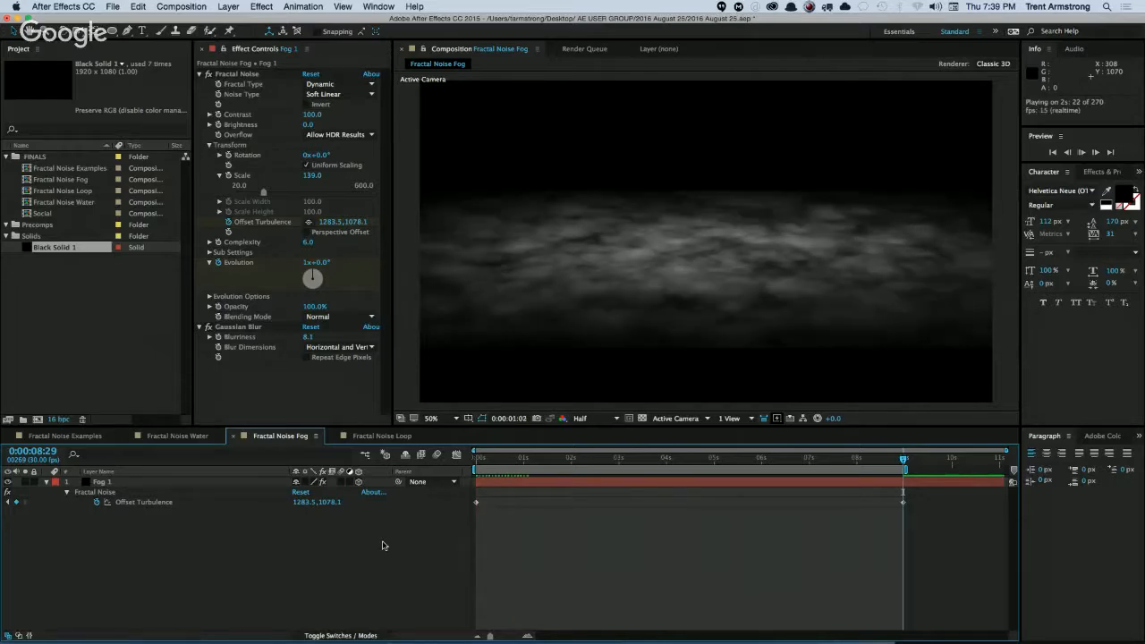
Reveal the mask properties of Fog 1, set Mask Expansion to -281.0 pixels and hide the layer controls in the viewer.
{"action": "left_click", "coordinate": [106, 471]}
{"action": "left_click", "coordinate": [113, 483]}
{"action": "left_click", "coordinate": [108, 473]}
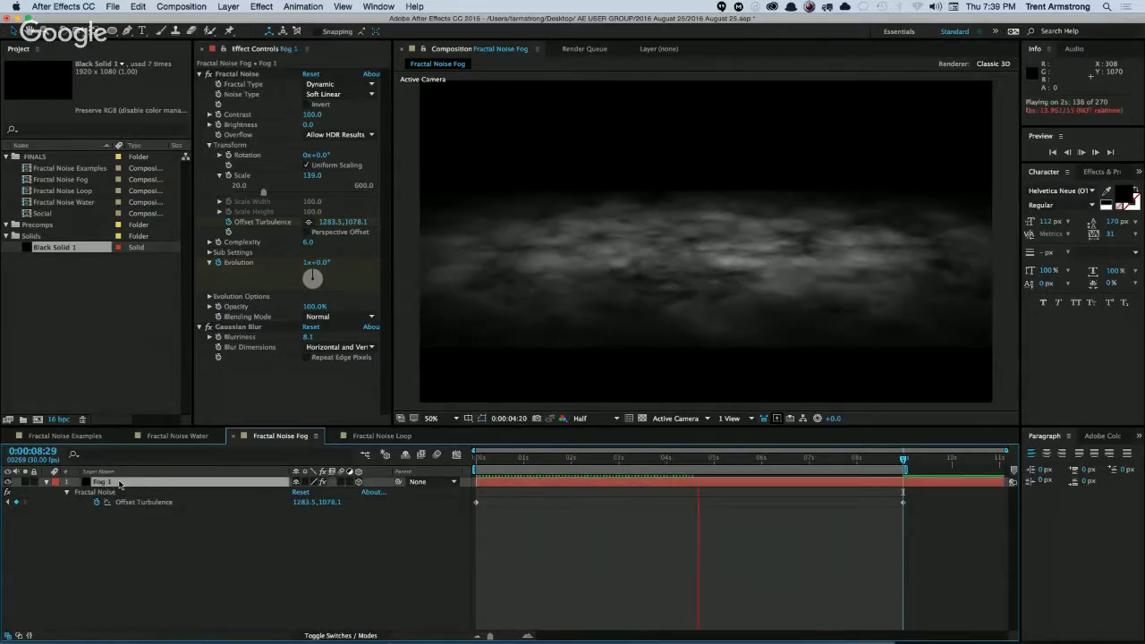
{"action": "key", "text": "space"}
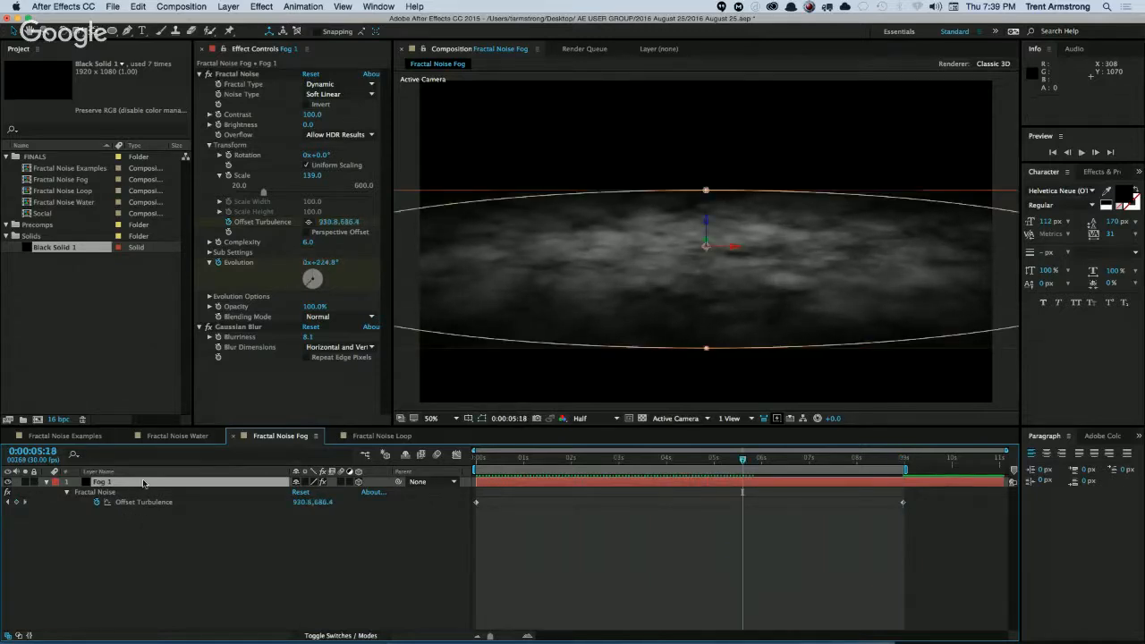
{"action": "key", "text": "m"}
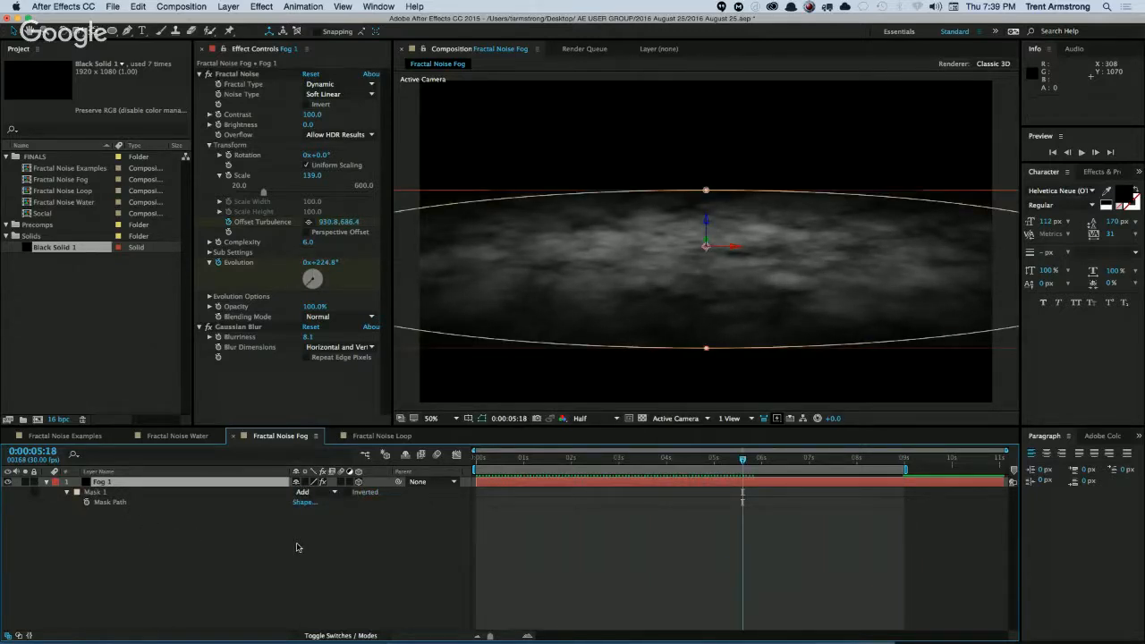
{"action": "key", "text": "m"}
{"action": "key", "text": "m"}
{"action": "mouse_move", "coordinate": [304, 533]}
{"action": "left_mouse_down"}
{"action": "mouse_move", "coordinate": [288, 534]}
{"action": "mouse_move", "coordinate": [304, 514]}
{"action": "mouse_move", "coordinate": [302, 531]}
{"action": "left_mouse_up"}
{"action": "key", "text": "super+shift+h"}
Duplicate Fog 1, show the layer controls again and move the copy toward the camera into the right foreground of the composition.
{"action": "left_click", "coordinate": [111, 485]}
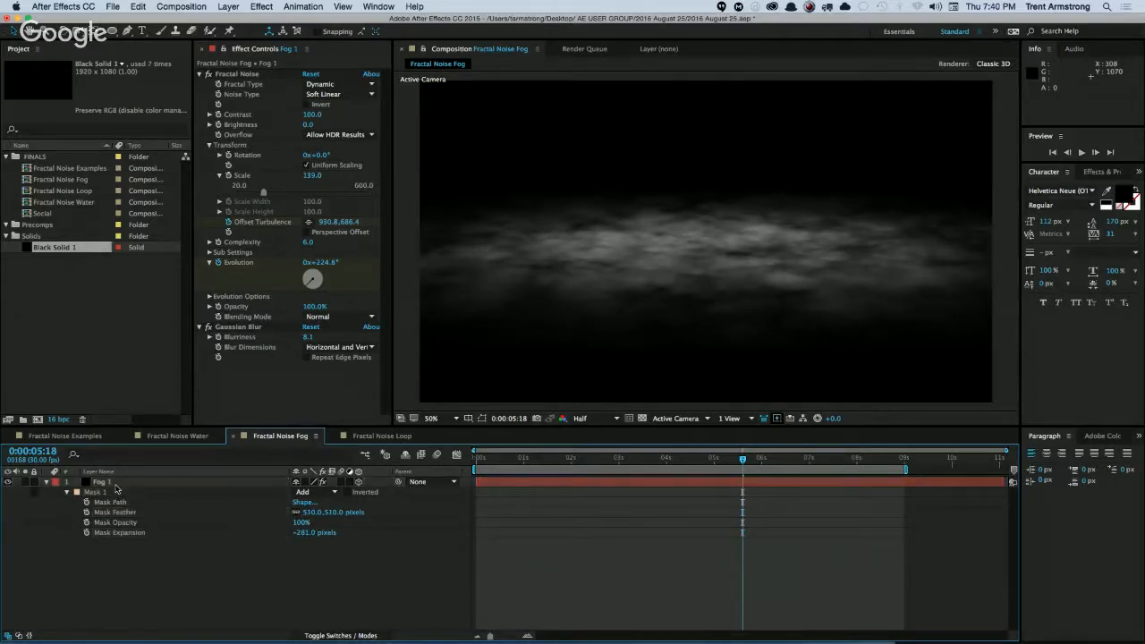
{"action": "key", "text": "super+d"}
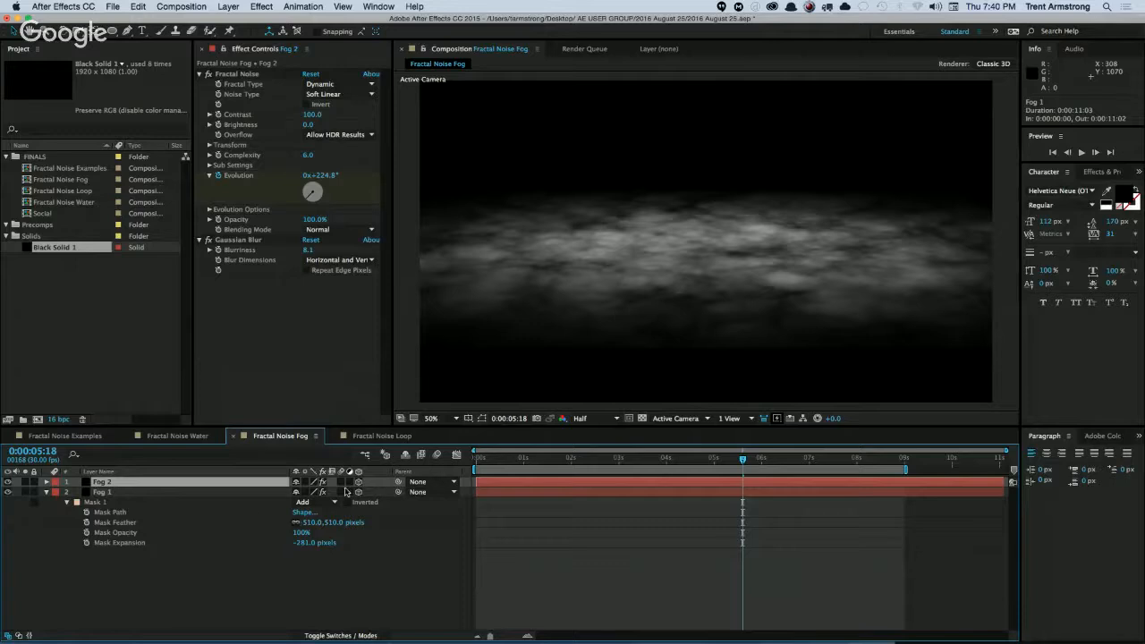
{"action": "key", "text": "super+shift+h"}
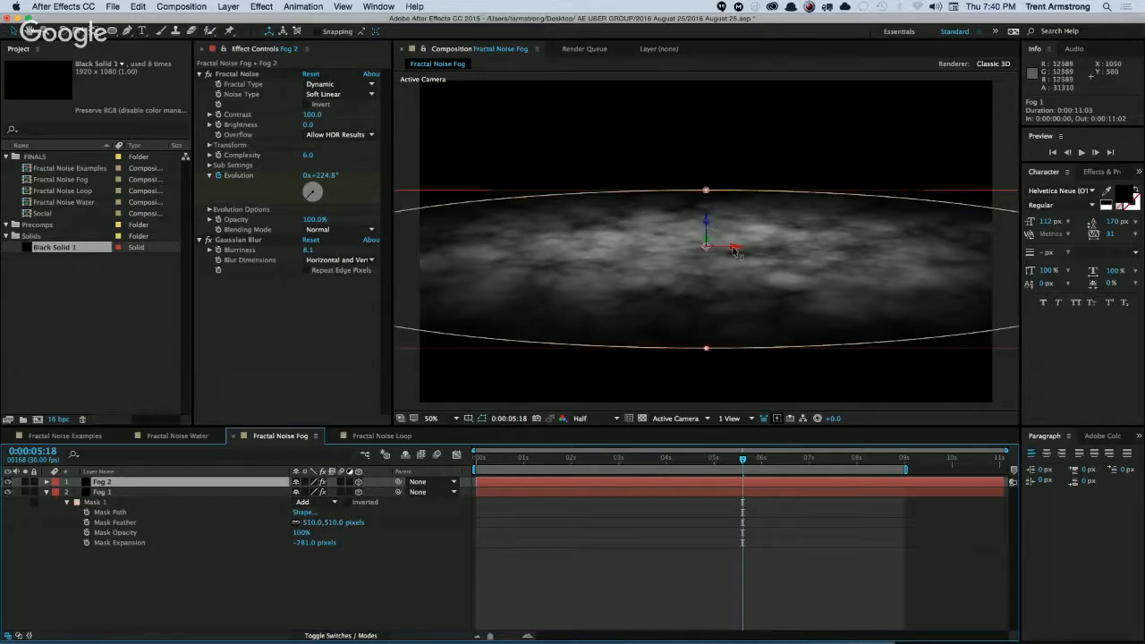
{"action": "left_click_drag", "start_coordinate": [747, 252], "coordinate": [882, 384]}
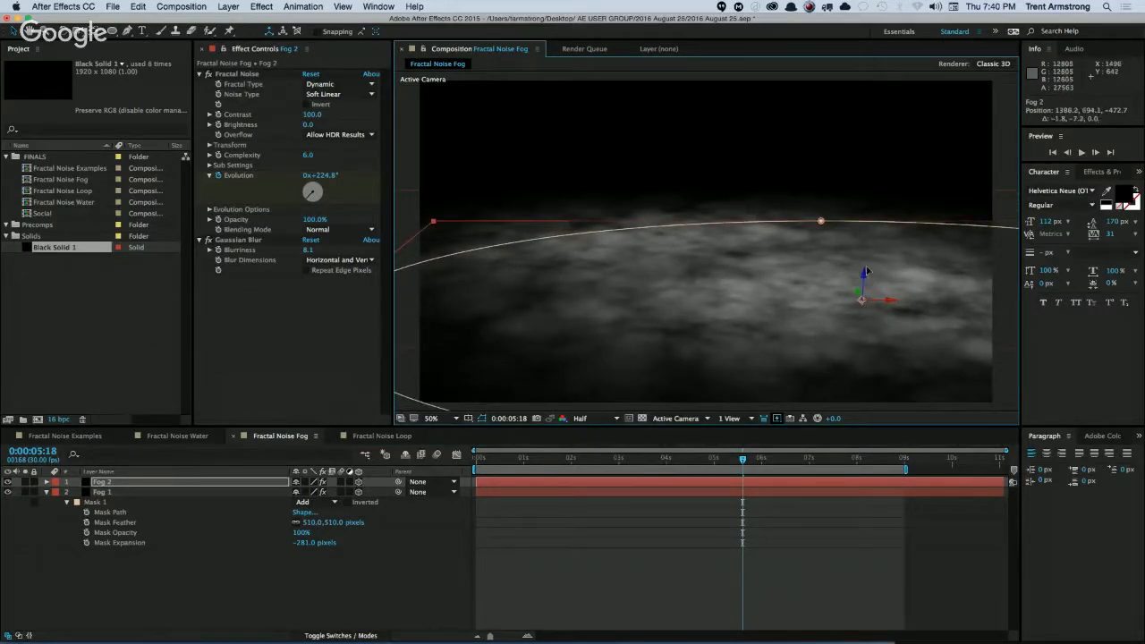
Duplicate Fog 2 and move the copy into the left background, to position 243.8, 224.5, 969.2.
{"action": "left_click_drag", "start_coordinate": [855, 308], "coordinate": [506, 261]}
{"action": "key", "text": "super+d"}
{"action": "left_click_drag", "start_coordinate": [449, 284], "coordinate": [531, 296]}
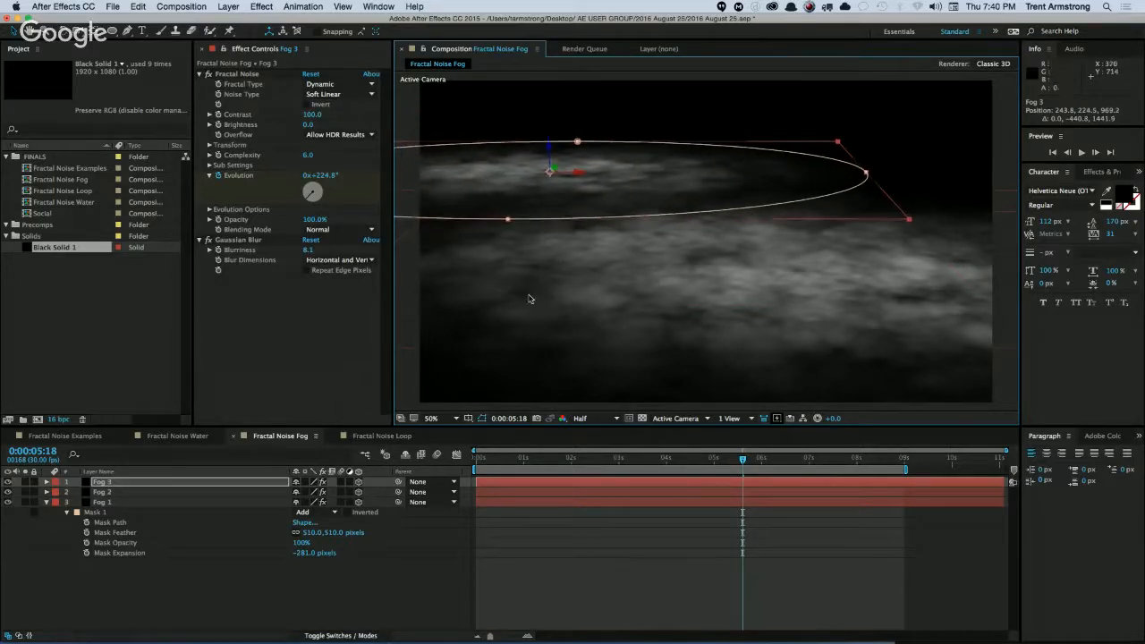
Duplicate Fog 3, move the copy across to the right background and lower it slightly in the composition.
{"action": "key", "text": "super+d"}
{"action": "left_click_drag", "start_coordinate": [582, 177], "coordinate": [630, 177]}
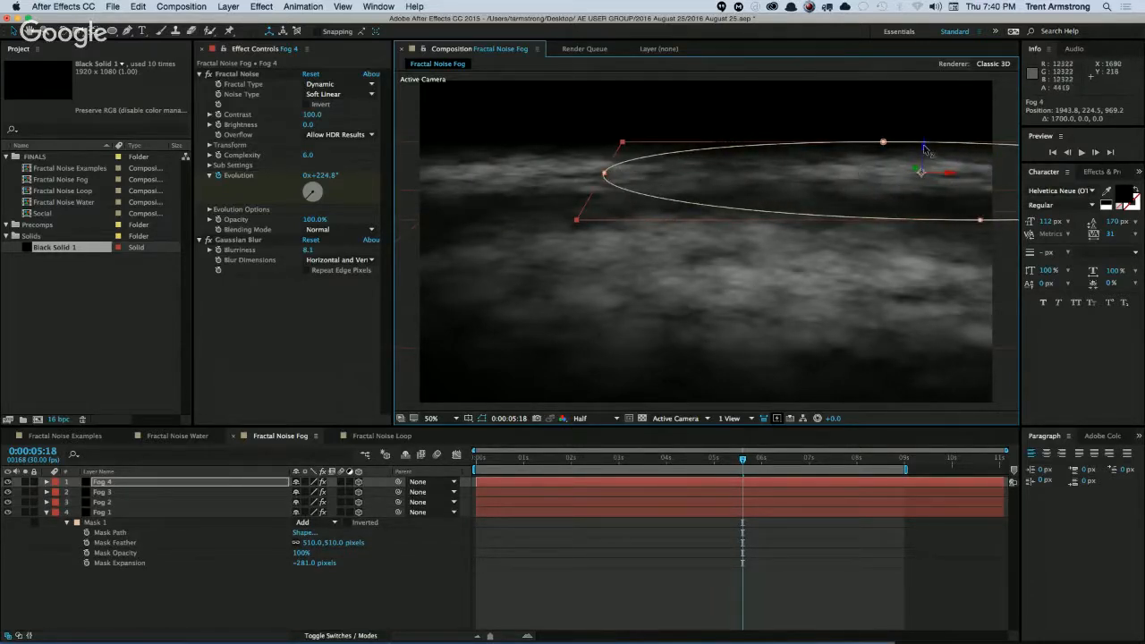
{"action": "left_click_drag", "start_coordinate": [927, 158], "coordinate": [924, 175]}
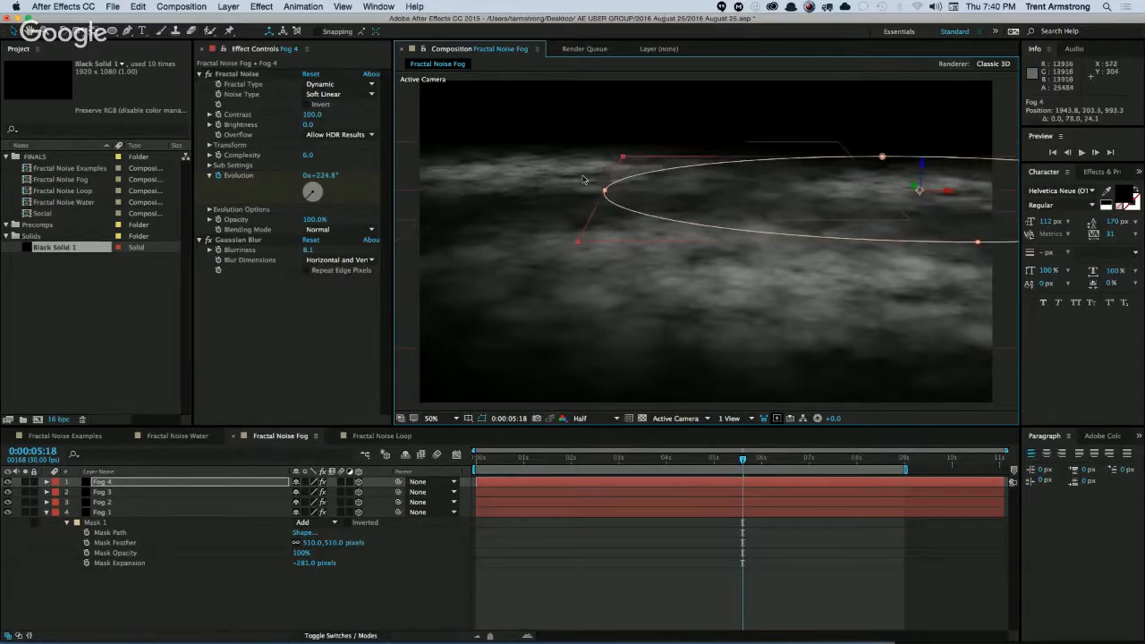
{"action": "left_click", "coordinate": [324, 603]}
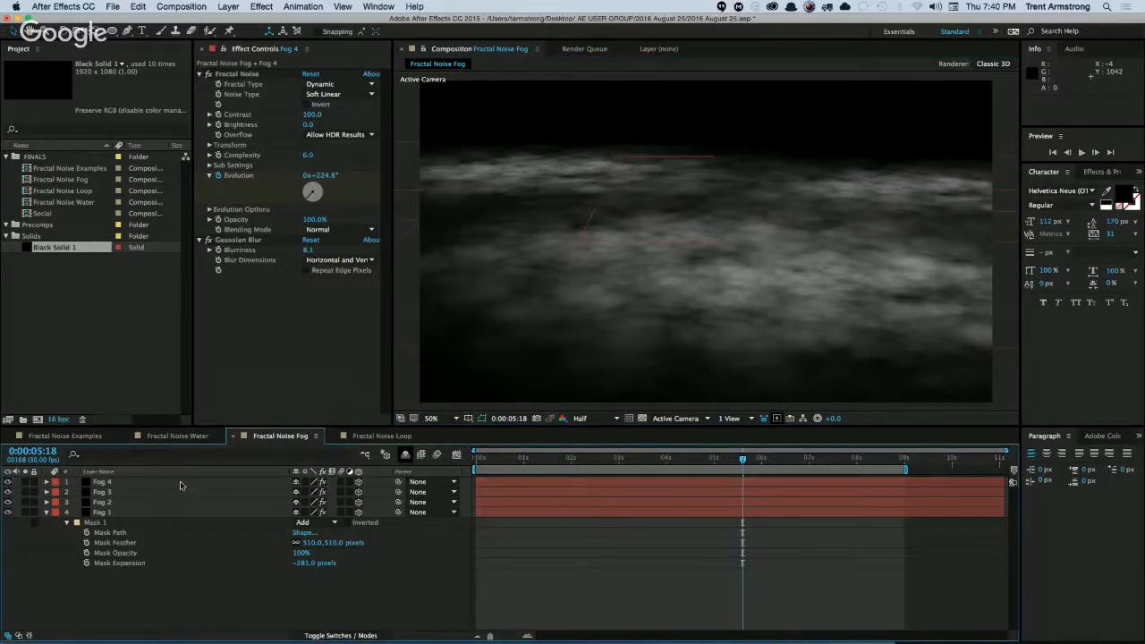
Set the blending mode of all four fog layers to Screen and preview the animation.
{"action": "left_click", "coordinate": [126, 483]}
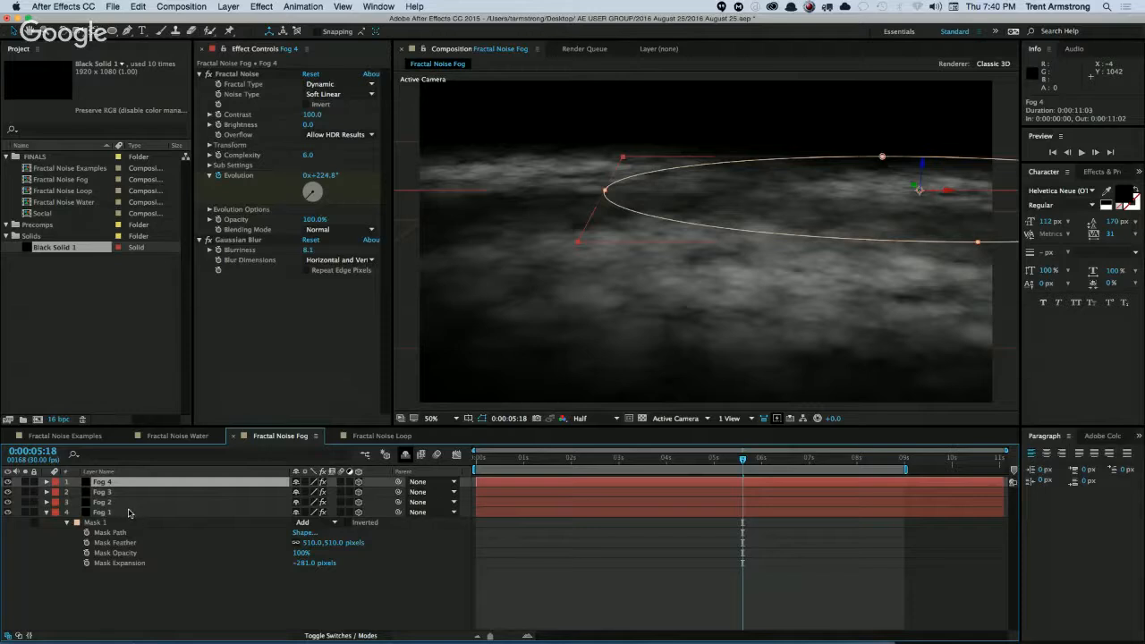
{"action": "left_click", "coordinate": [130, 512], "text": "shift"}
{"action": "key", "text": "F4"}
{"action": "left_click", "coordinate": [324, 485]}
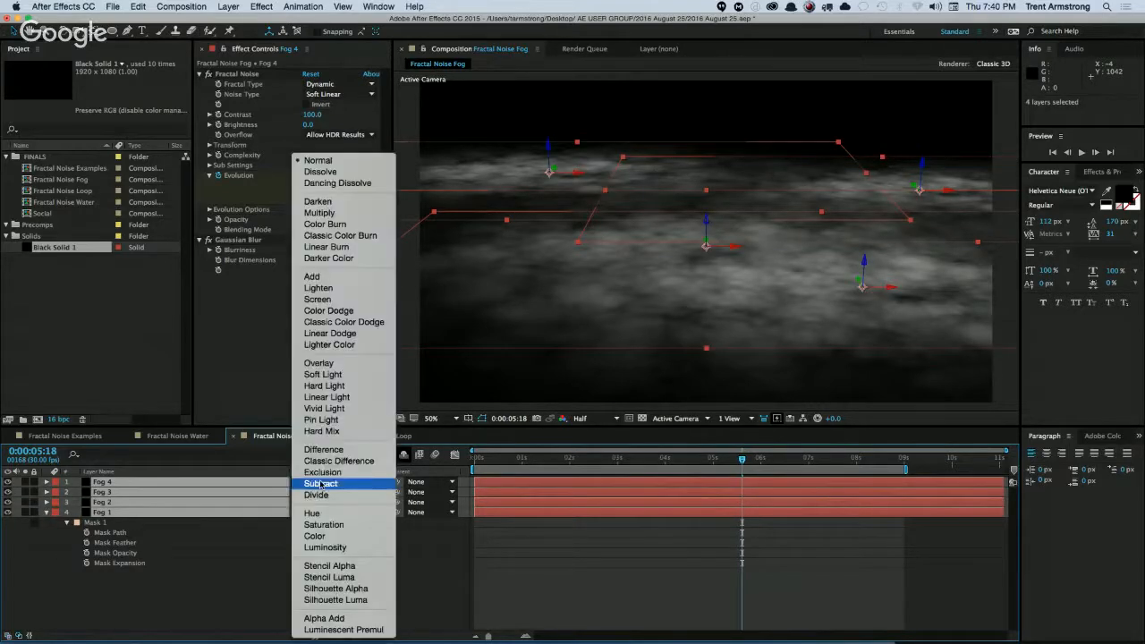
{"action": "left_click", "coordinate": [337, 299]}
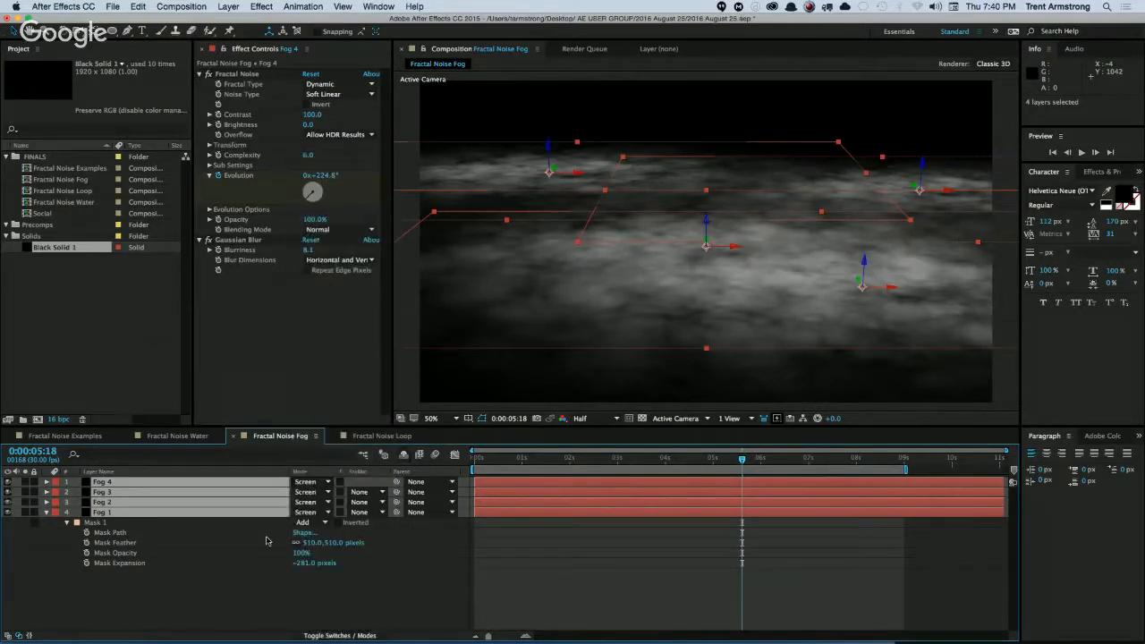
{"action": "left_click", "coordinate": [222, 590]}
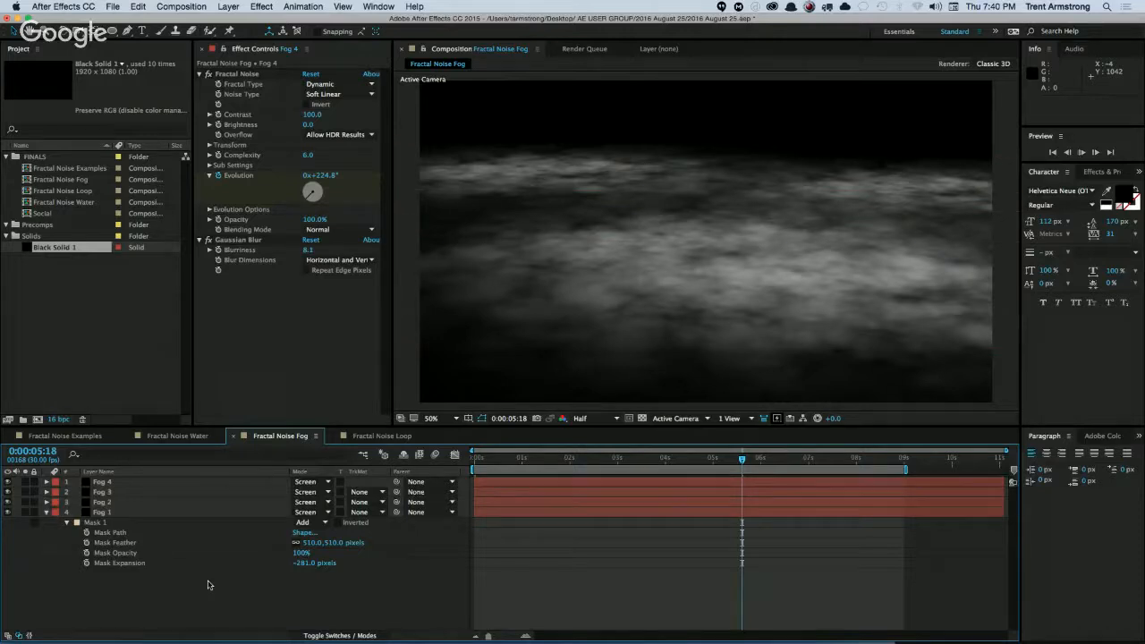
{"action": "key", "text": "space"}
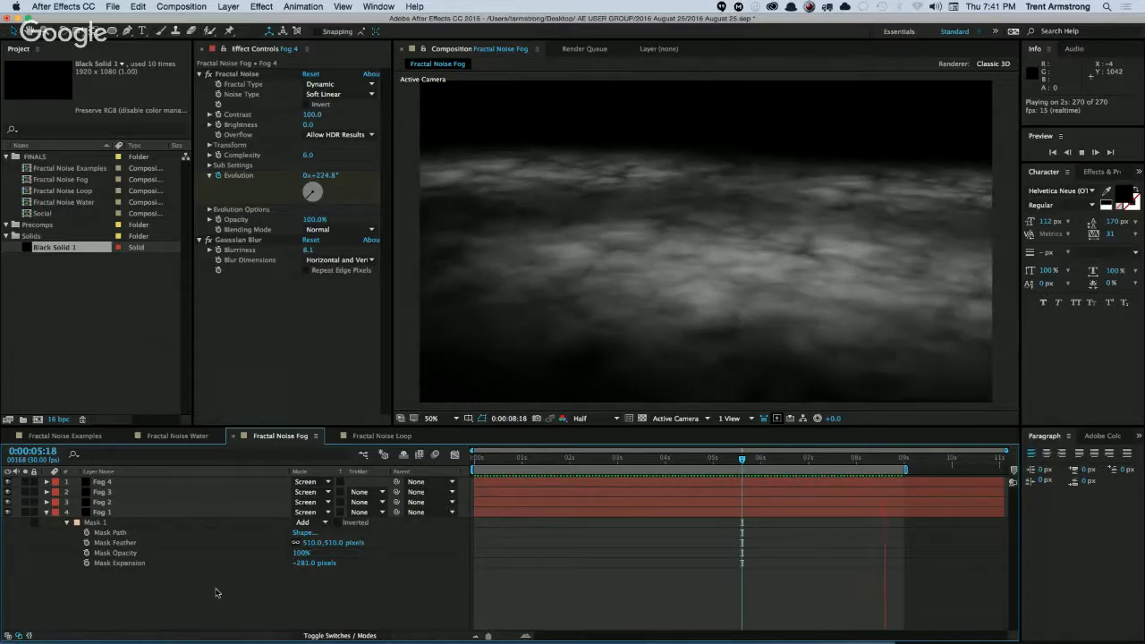
Solo Fog 1 to check it on its own, collapse its properties and turn solo off again.
{"action": "left_click", "coordinate": [106, 512]}
{"action": "left_click", "coordinate": [101, 595]}
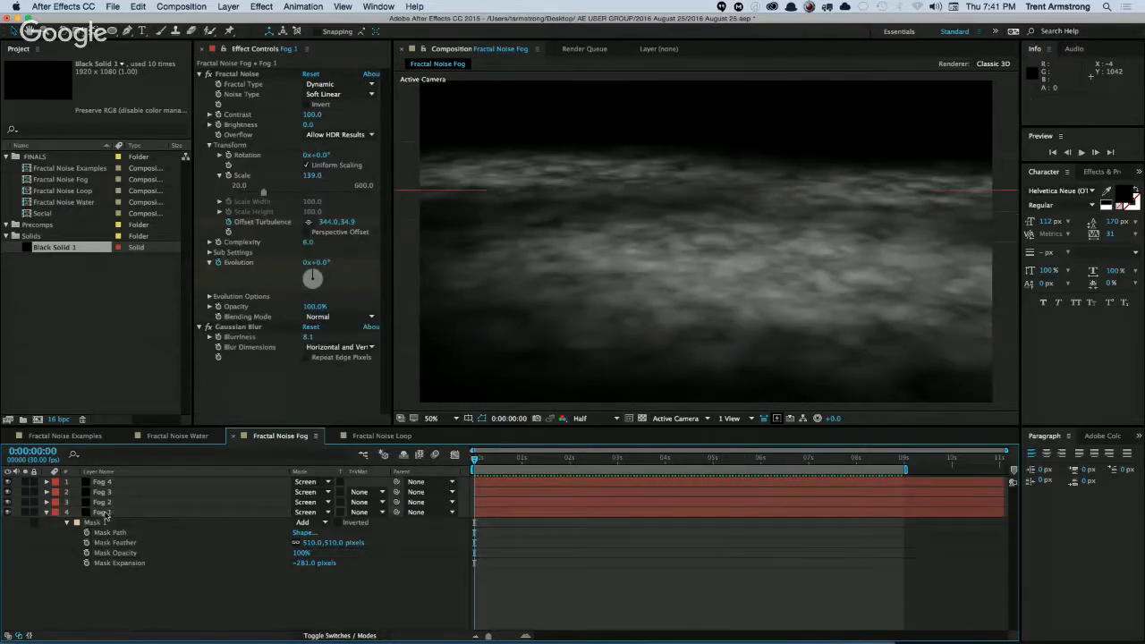
{"action": "left_click", "coordinate": [105, 513]}
{"action": "left_click", "coordinate": [26, 512]}
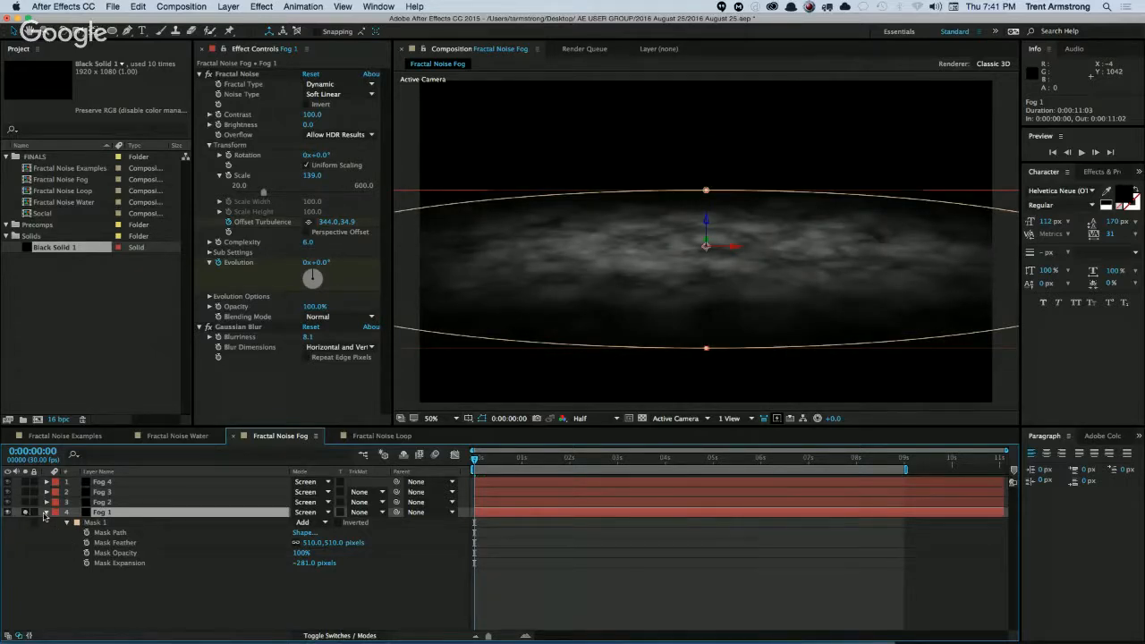
{"action": "left_click", "coordinate": [46, 513]}
{"action": "left_click", "coordinate": [26, 512]}
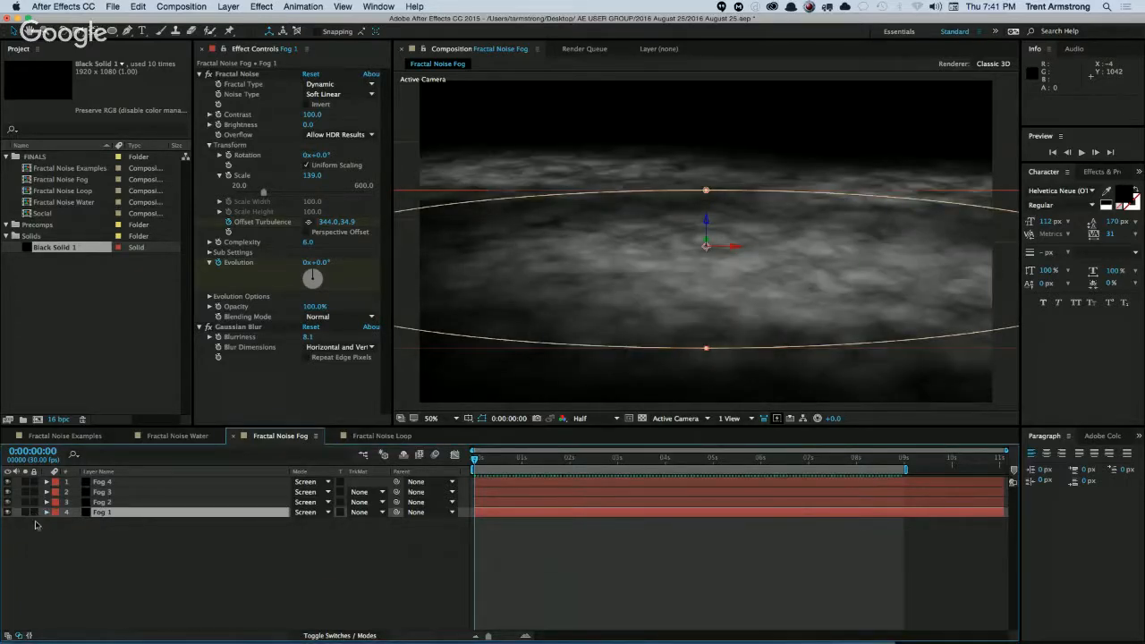
{"action": "left_click", "coordinate": [55, 542]}
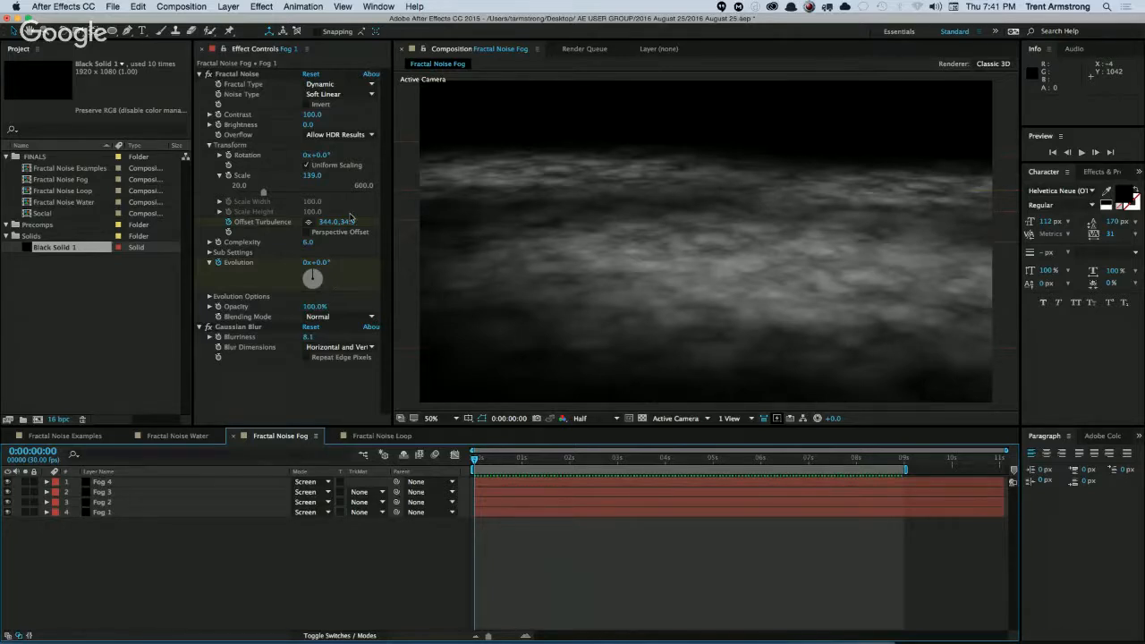
Reposition Fog 1 to 1124.0, 583.8, -446.9 with its Position property revealed, and preview the layered fog.
{"action": "left_click", "coordinate": [102, 492]}
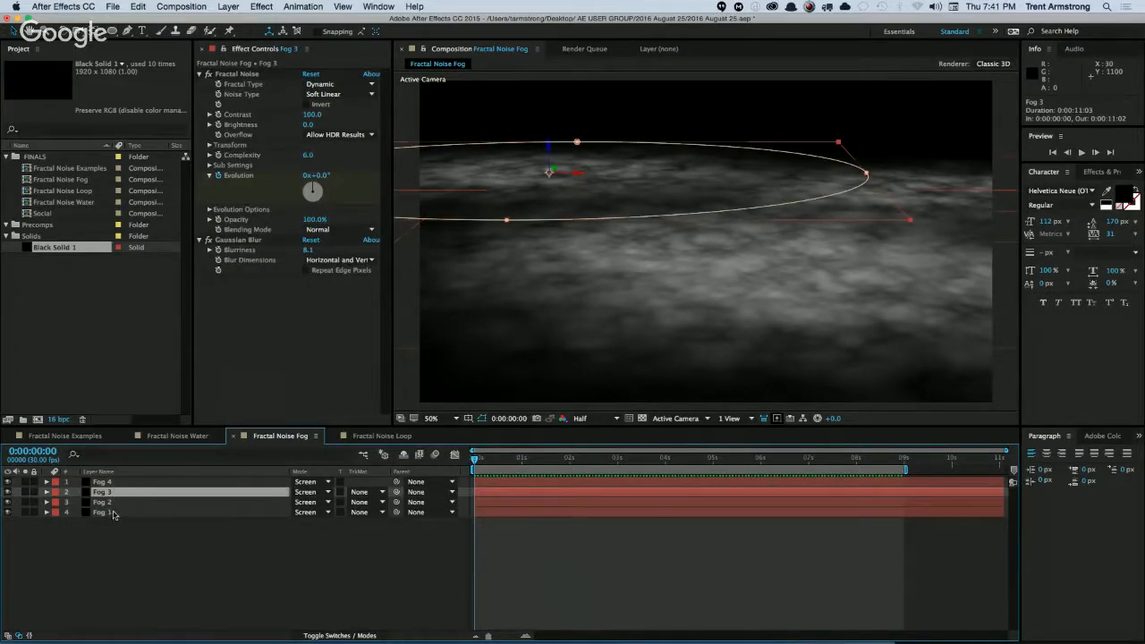
{"action": "left_click", "coordinate": [115, 513]}
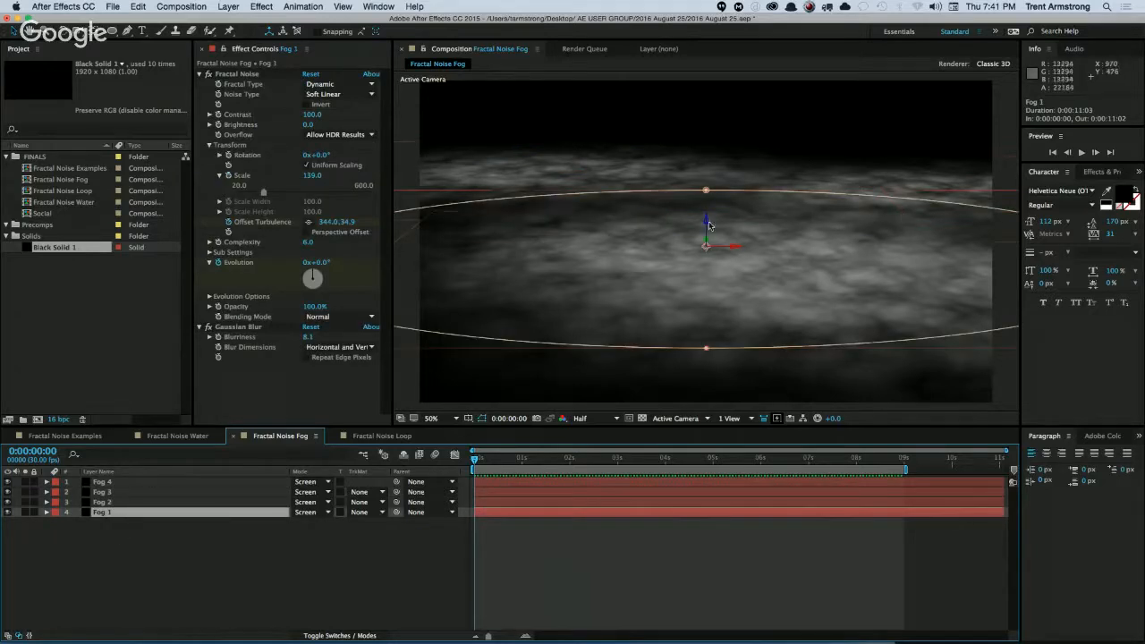
{"action": "left_click_drag", "start_coordinate": [706, 224], "coordinate": [706, 208]}
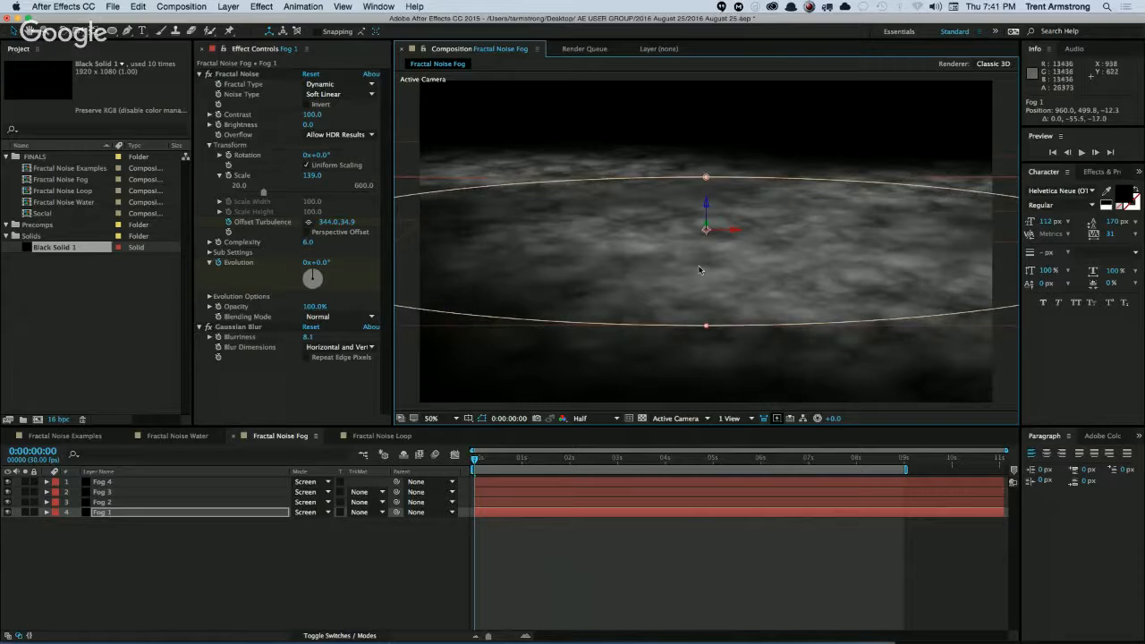
{"action": "key", "text": "p"}
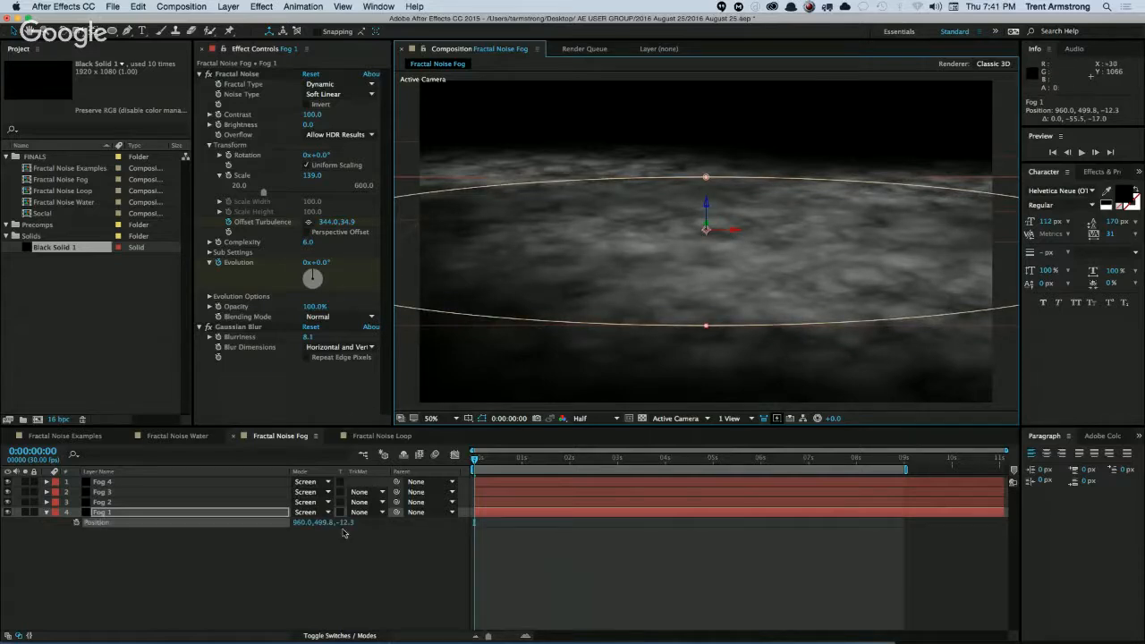
{"action": "mouse_move", "coordinate": [350, 526]}
{"action": "left_mouse_down"}
{"action": "mouse_move", "coordinate": [310, 526]}
{"action": "mouse_move", "coordinate": [358, 526]}
{"action": "left_mouse_up"}
{"action": "left_click_drag", "start_coordinate": [729, 246], "coordinate": [755, 298]}
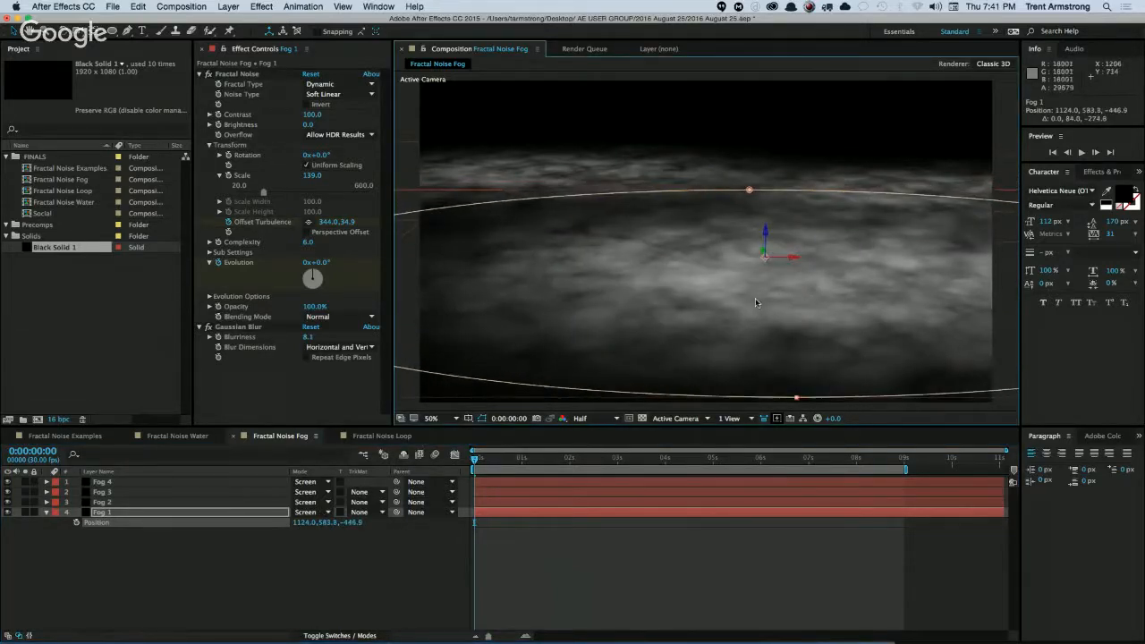
{"action": "left_click", "coordinate": [382, 535]}
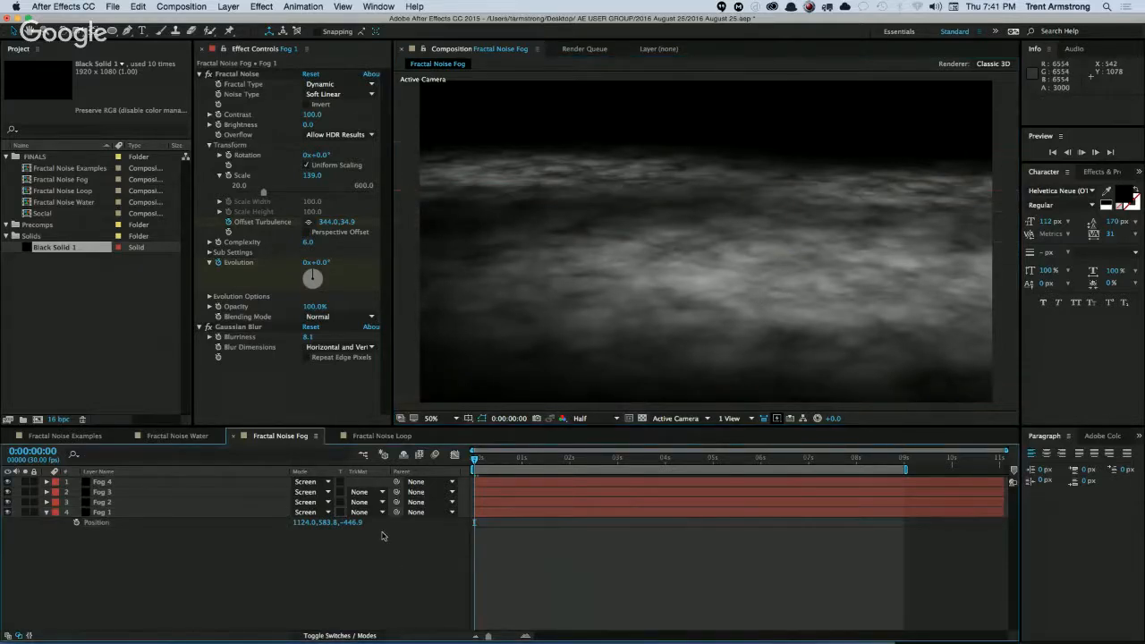
{"action": "key", "text": "space"}
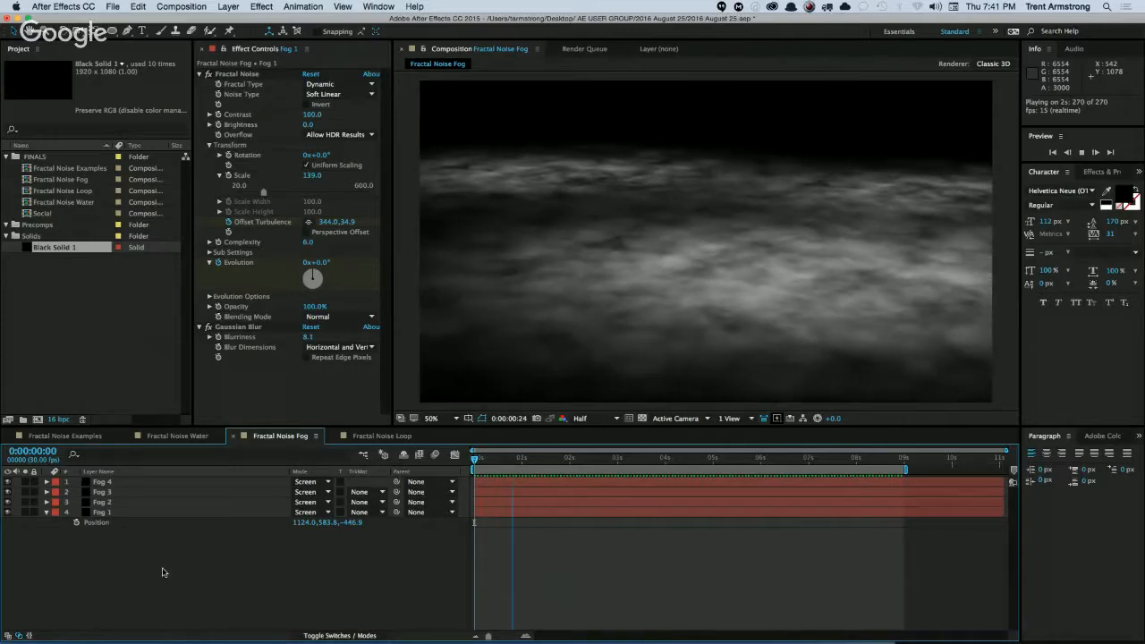
Stop the preview, collapse Fog 1's properties and delete the Fog 2, Fog 3 and Fog 4 layers.
{"action": "key", "text": "space"}
{"action": "left_click", "coordinate": [47, 513]}
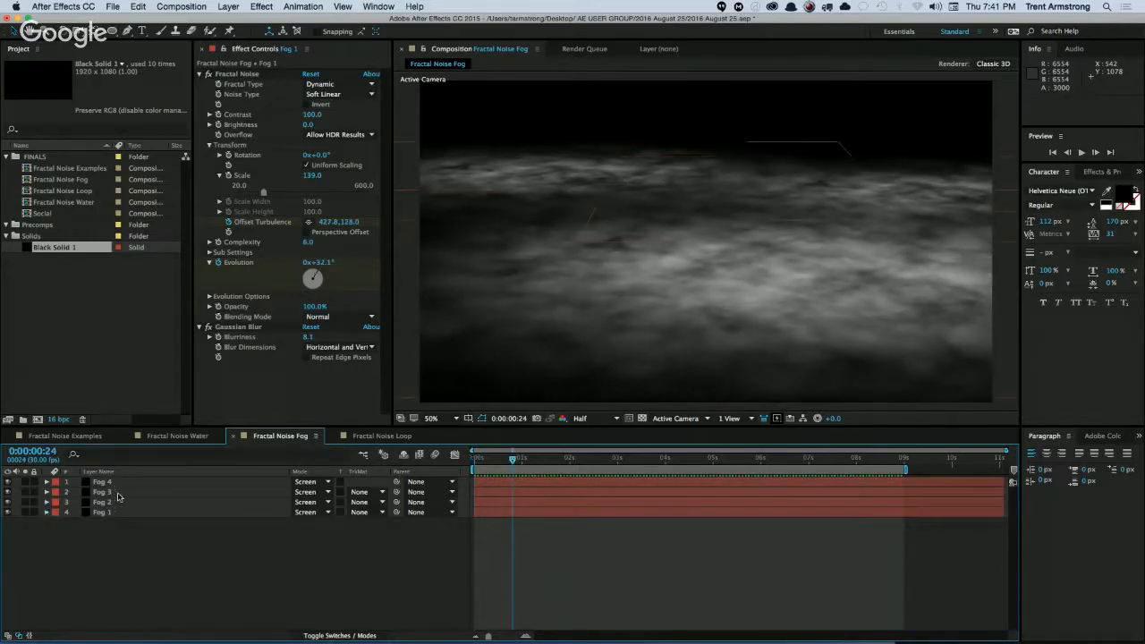
{"action": "left_click", "coordinate": [120, 481]}
{"action": "left_click", "coordinate": [125, 502], "text": "shift"}
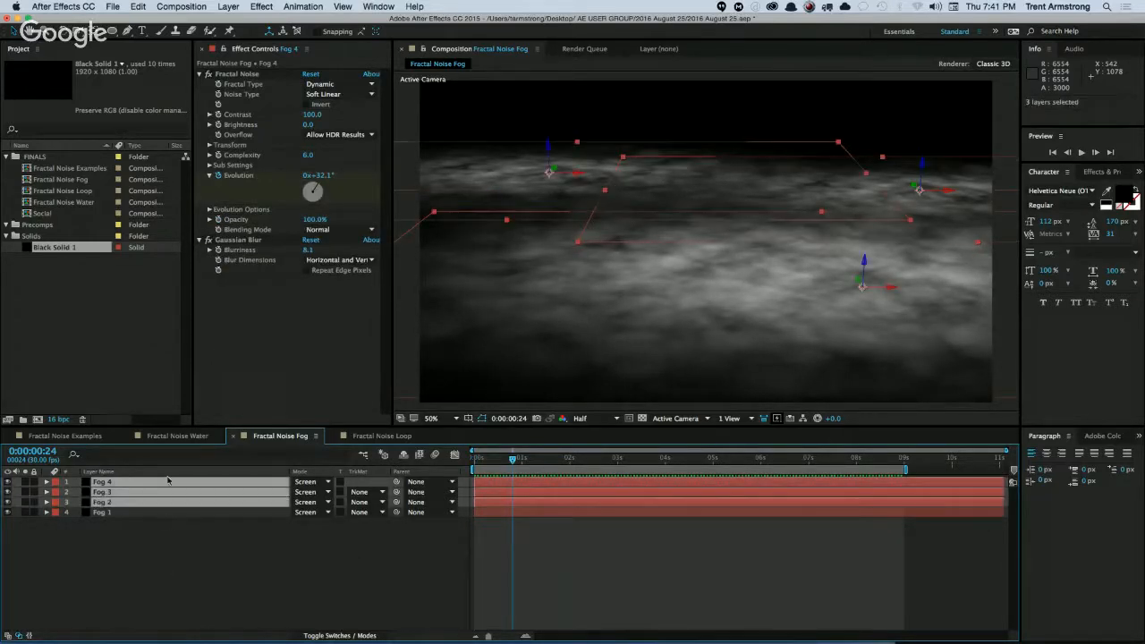
{"action": "key", "text": "Delete"}
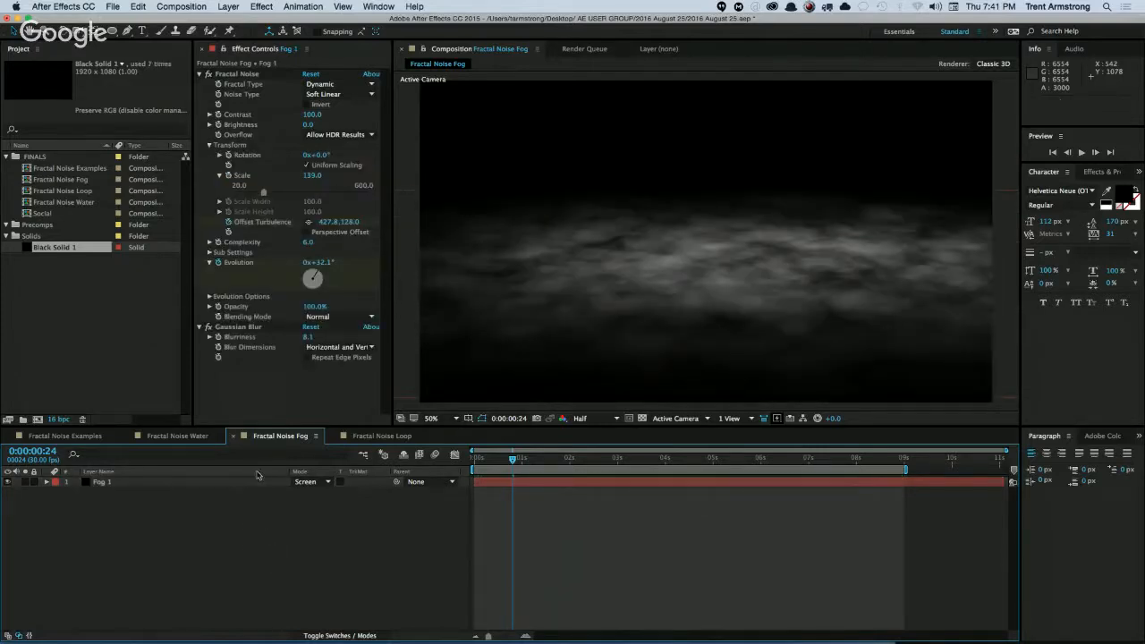
Set the duration of the Fractal Noise Fog composition to 20 seconds.
{"action": "left_click", "coordinate": [105, 484]}
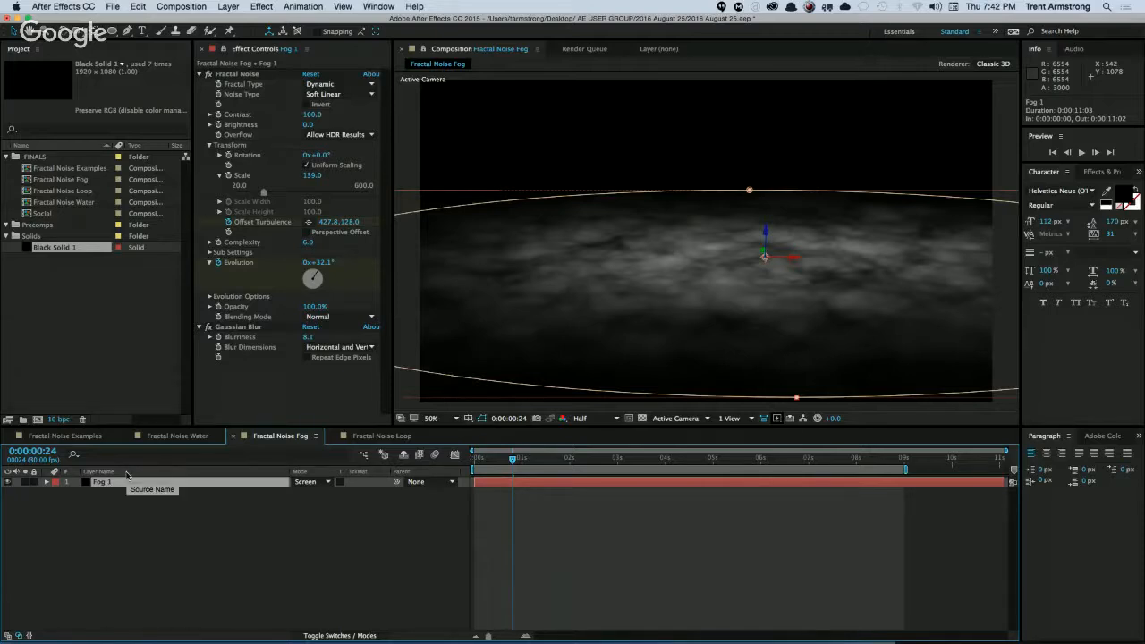
{"action": "key", "text": "super+k"}
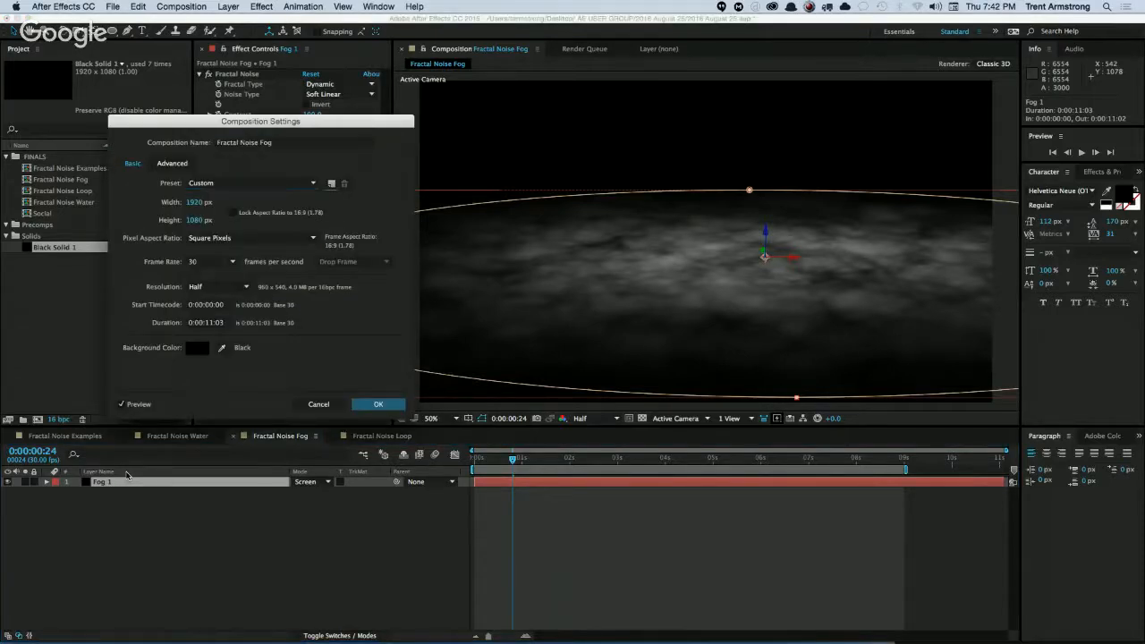
{"action": "key", "text": "Tab"}
{"action": "key", "text": "Tab"}
{"action": "key", "text": "Tab"}
{"action": "key", "text": "Tab"}
{"action": "key", "text": "Tab"}
{"action": "key", "text": "Tab"}
{"action": "type", "text": "20"}
{"action": "key", "text": "Return"}
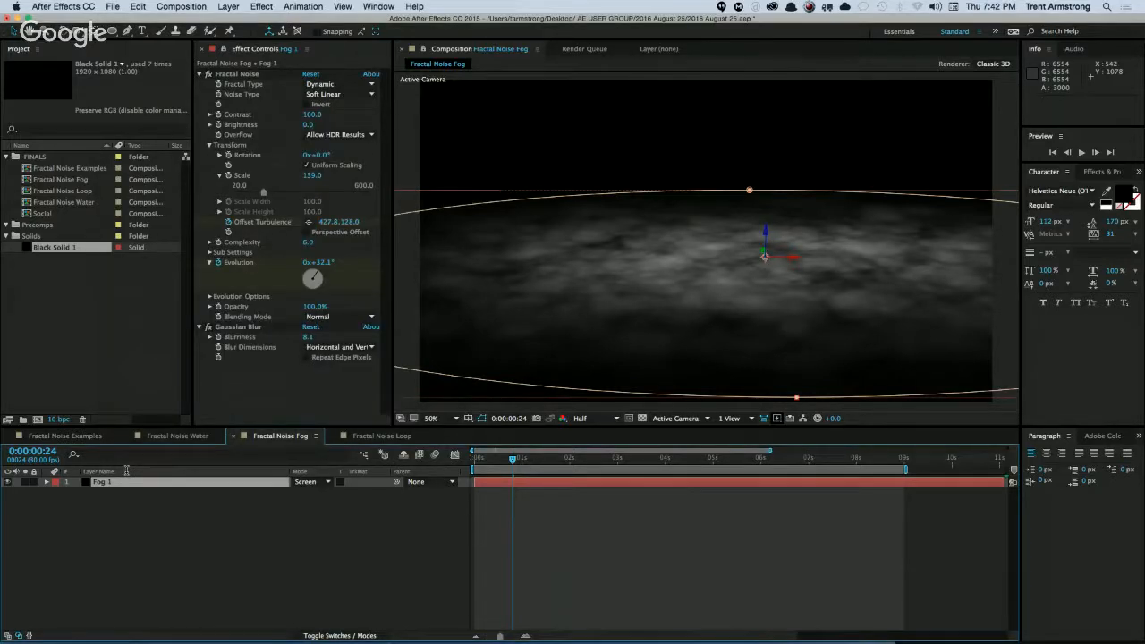
Extend the Fog 1 layer and the work area to the end of the 20-second composition.
{"action": "key", "text": "End"}
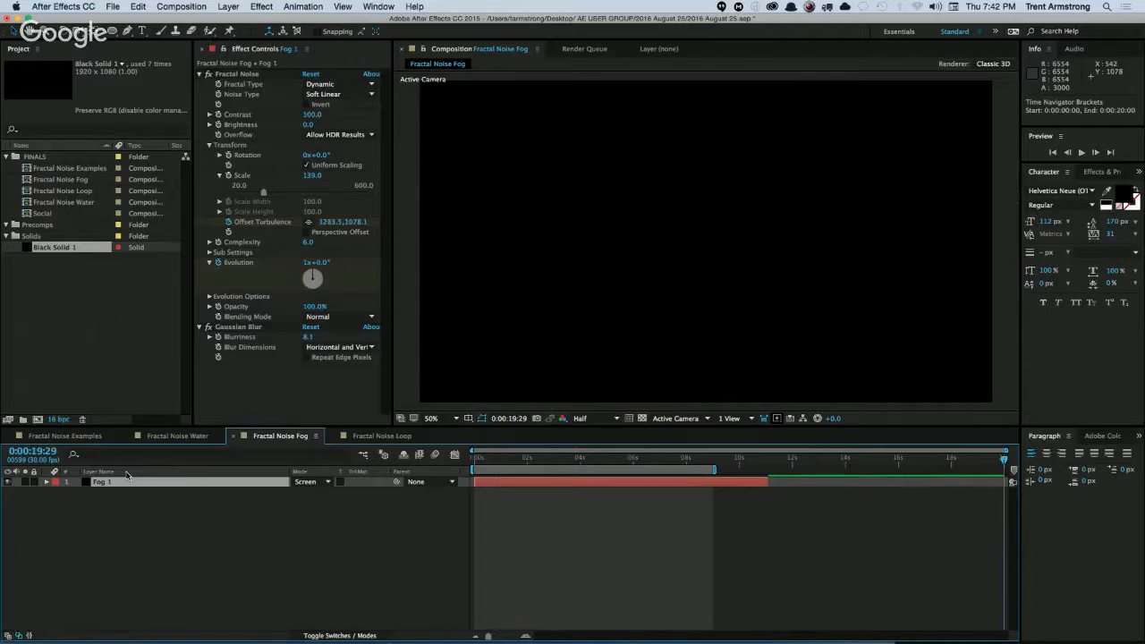
{"action": "key", "text": "alt+]"}
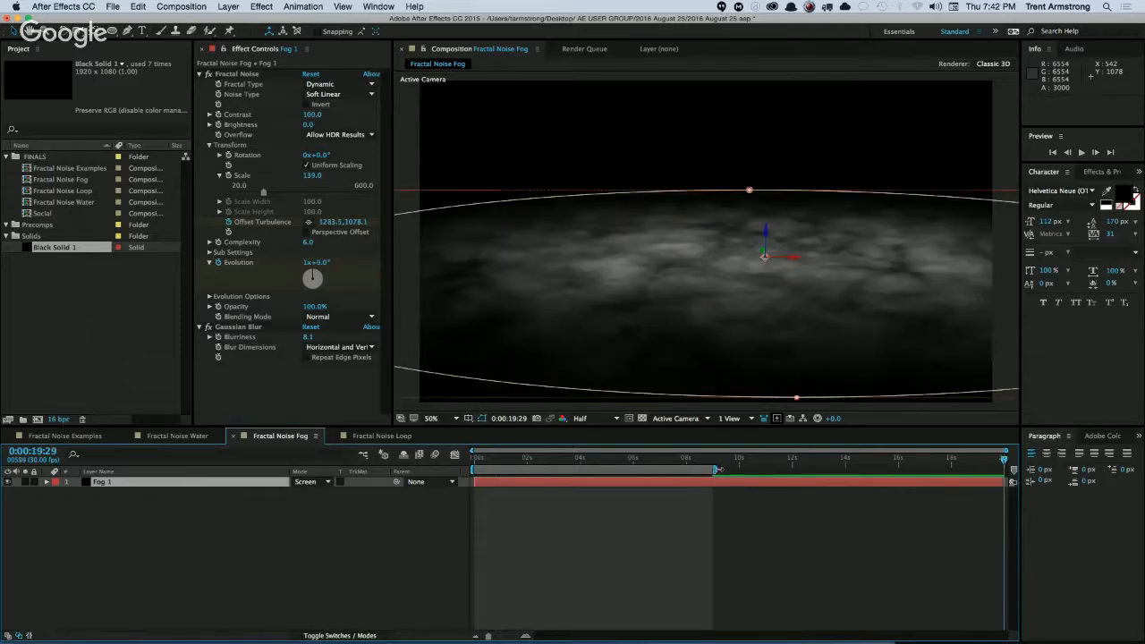
{"action": "left_click_drag", "start_coordinate": [719, 469], "coordinate": [1056, 487]}
{"action": "left_click", "coordinate": [653, 458]}
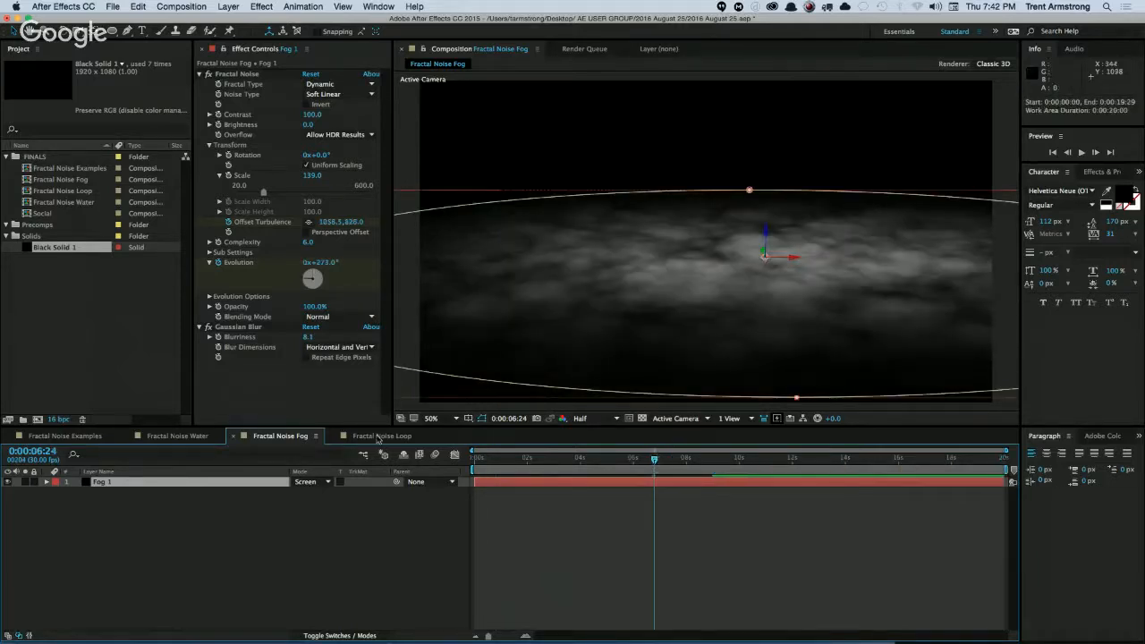
Set the Fractal Type of Fog 1's Fractal Noise effect to Basic.
{"action": "left_click", "coordinate": [144, 510]}
{"action": "left_click", "coordinate": [100, 484]}
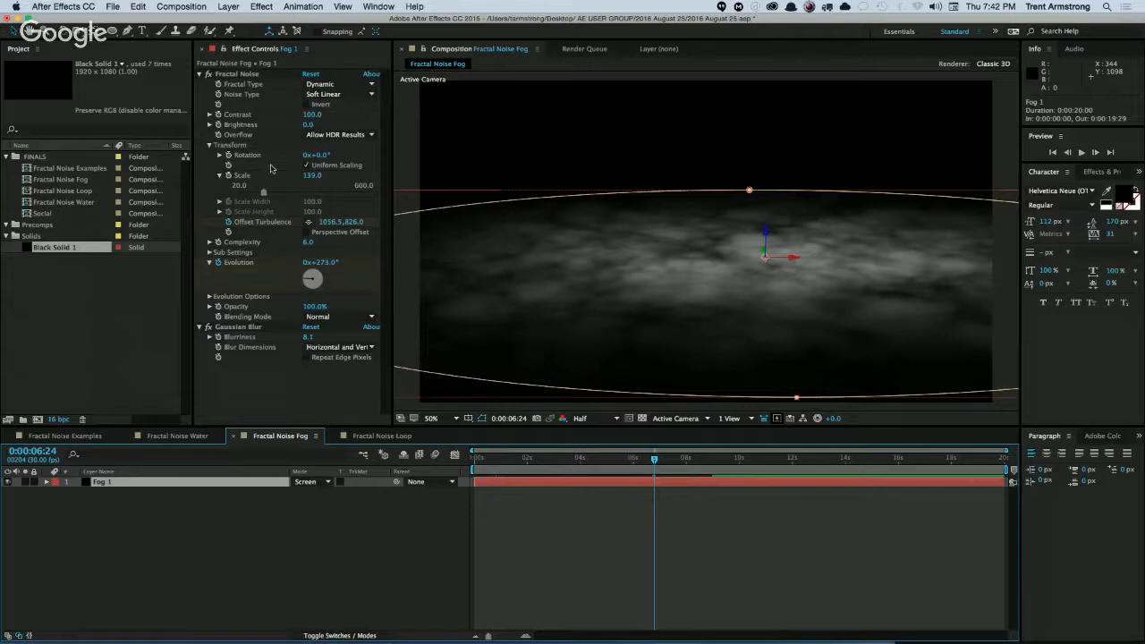
{"action": "left_click", "coordinate": [339, 84]}
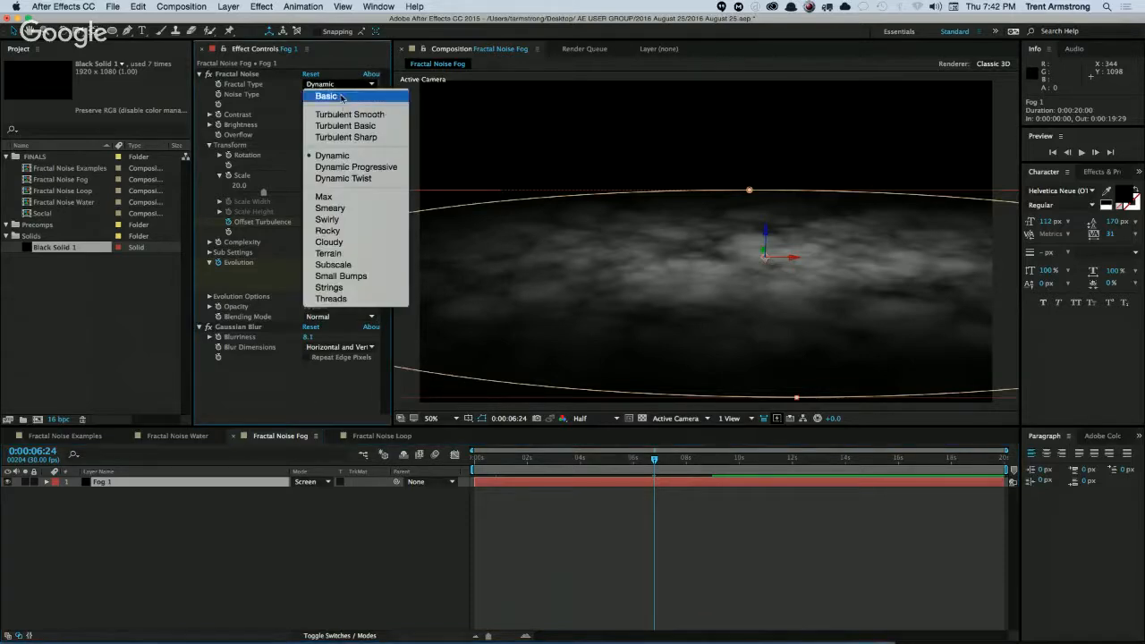
{"action": "left_click", "coordinate": [336, 97]}
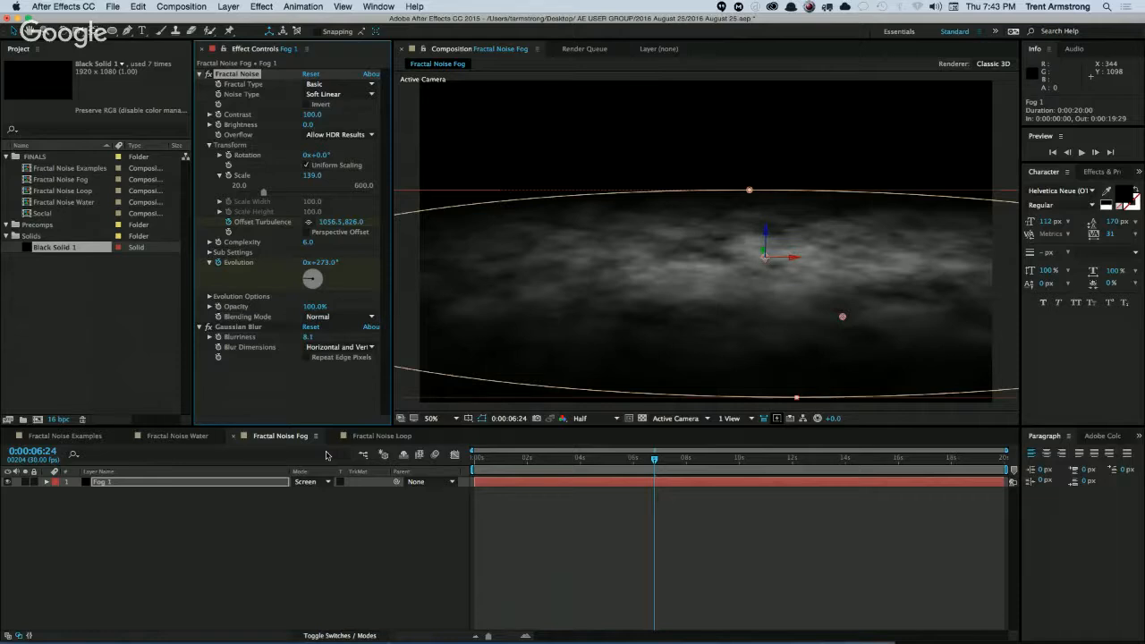
Reveal Fog 1's mask properties and set the Mask Expansion to -362 pixels.
{"action": "left_click", "coordinate": [103, 484]}
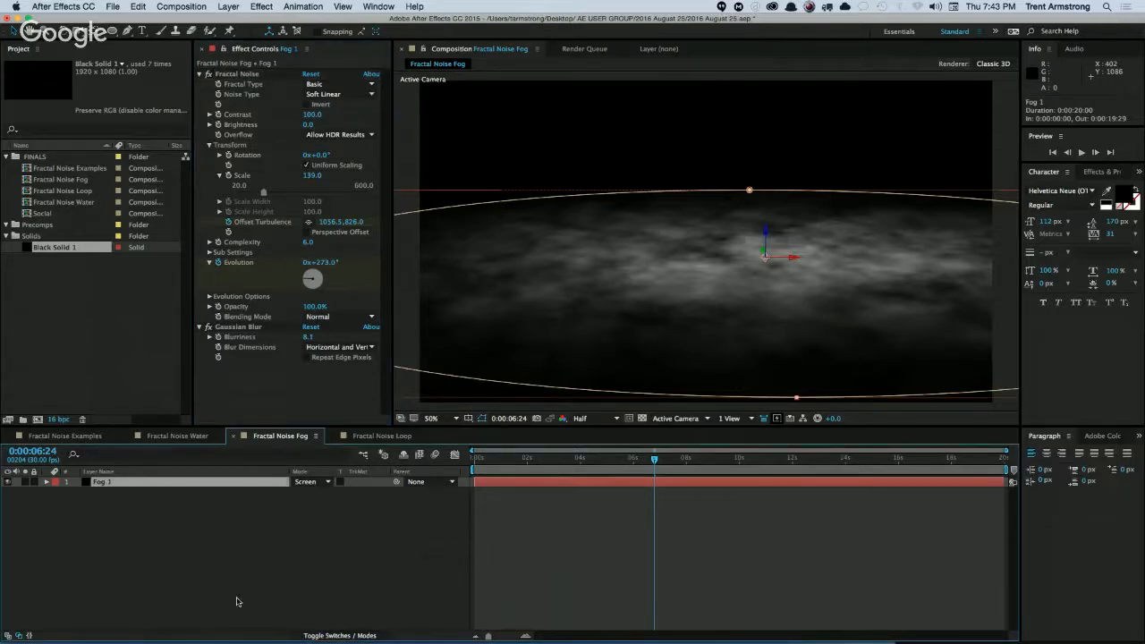
{"action": "key", "text": "m"}
{"action": "key", "text": "m"}
{"action": "left_click_drag", "start_coordinate": [311, 537], "coordinate": [289, 533]}
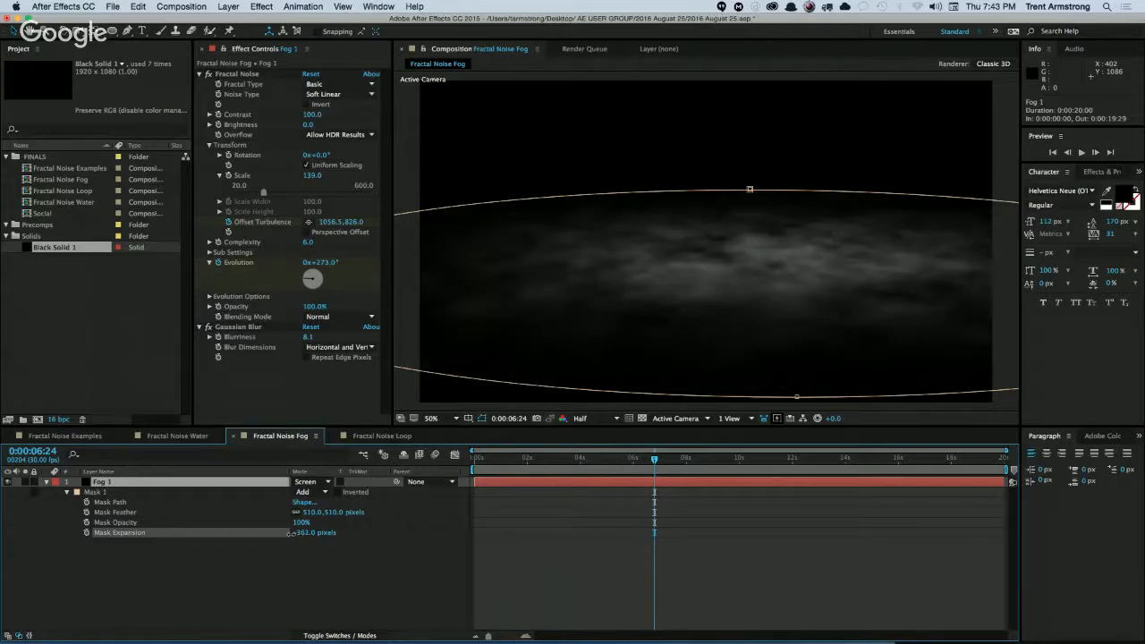
Add the expression value + 4 to Fog 1's Evolution and move the last Offset Turbulence and Evolution keyframes to 0:00:19:29.
{"action": "left_click", "coordinate": [102, 484]}
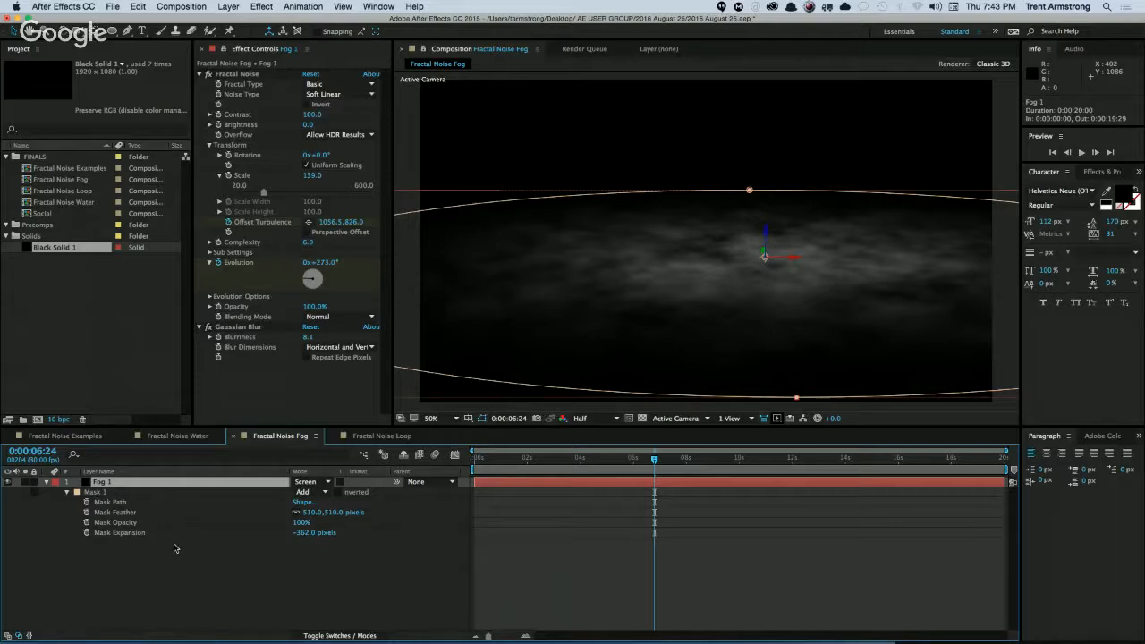
{"action": "key", "text": "u"}
{"action": "key", "text": "u"}
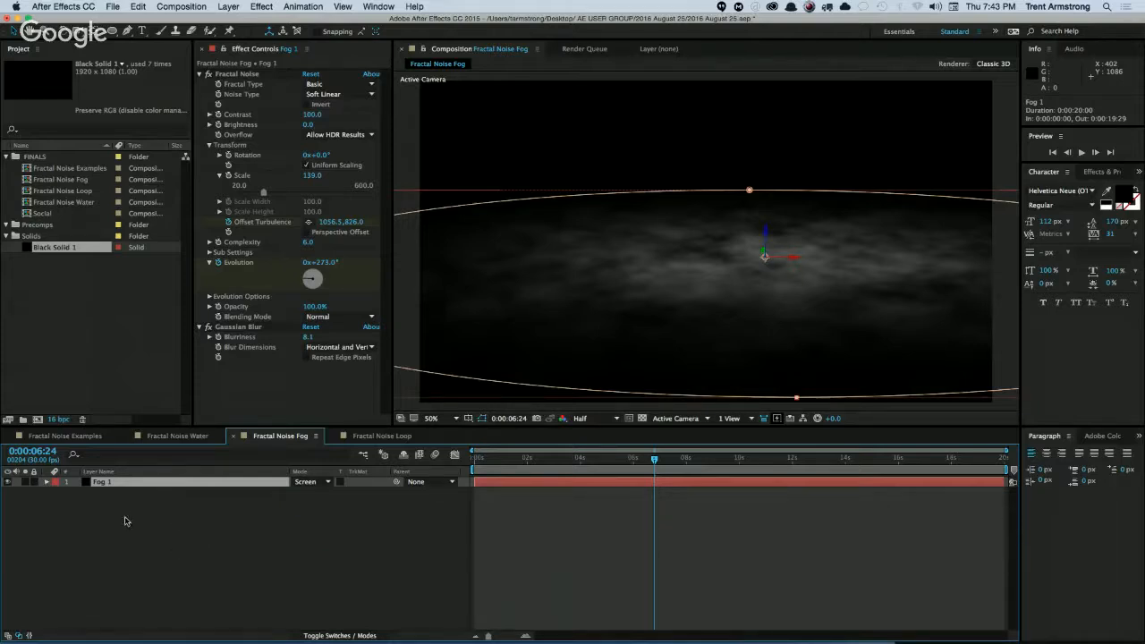
{"action": "key", "text": "u"}
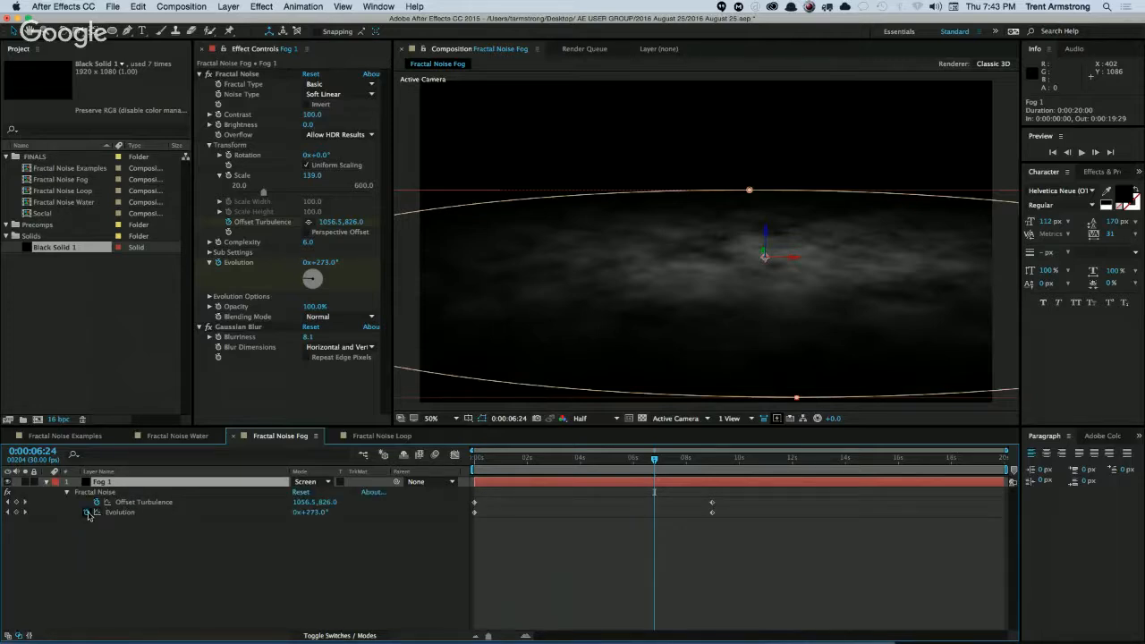
{"action": "left_click", "coordinate": [87, 512], "text": "alt"}
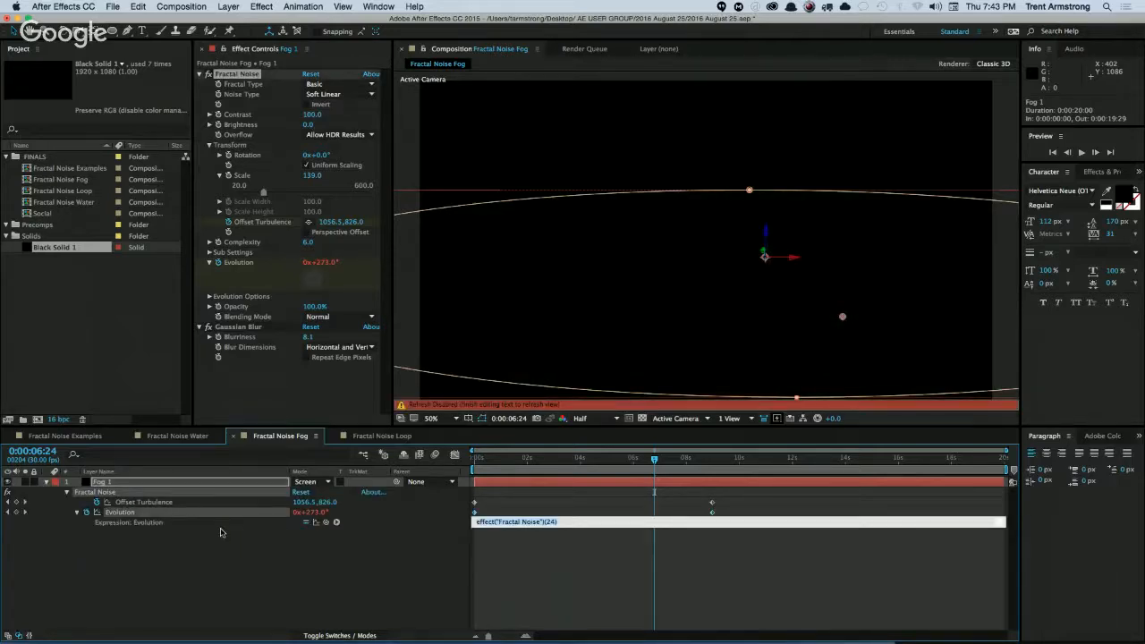
{"action": "type", "text": "w"}
{"action": "key", "text": "KP_Enter"}
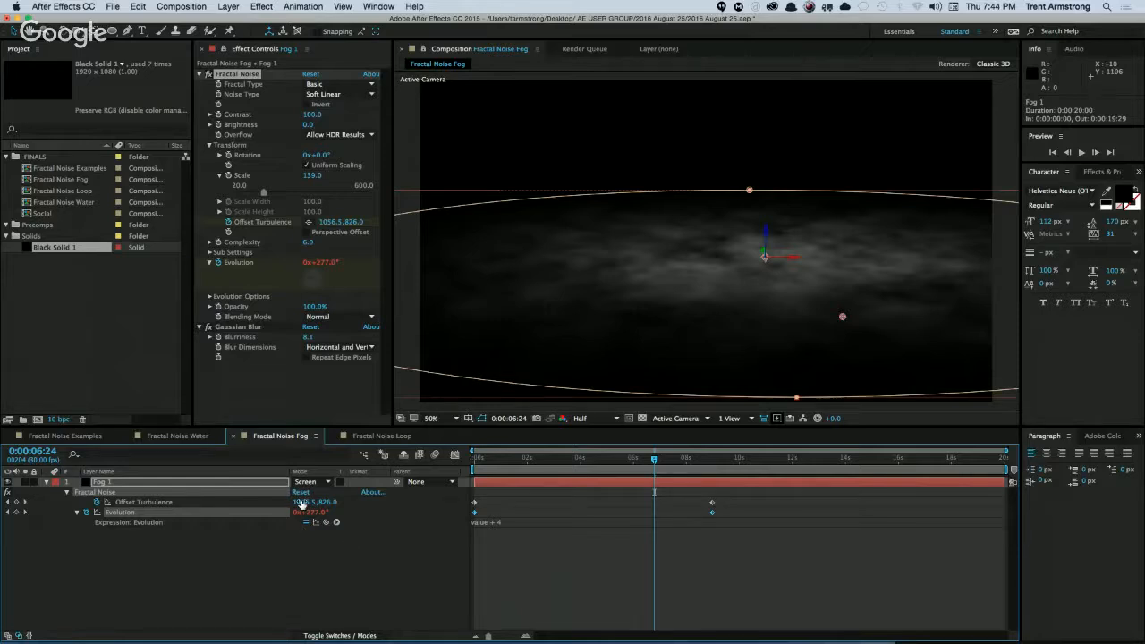
{"action": "left_click_drag", "start_coordinate": [703, 501], "coordinate": [1003, 512]}
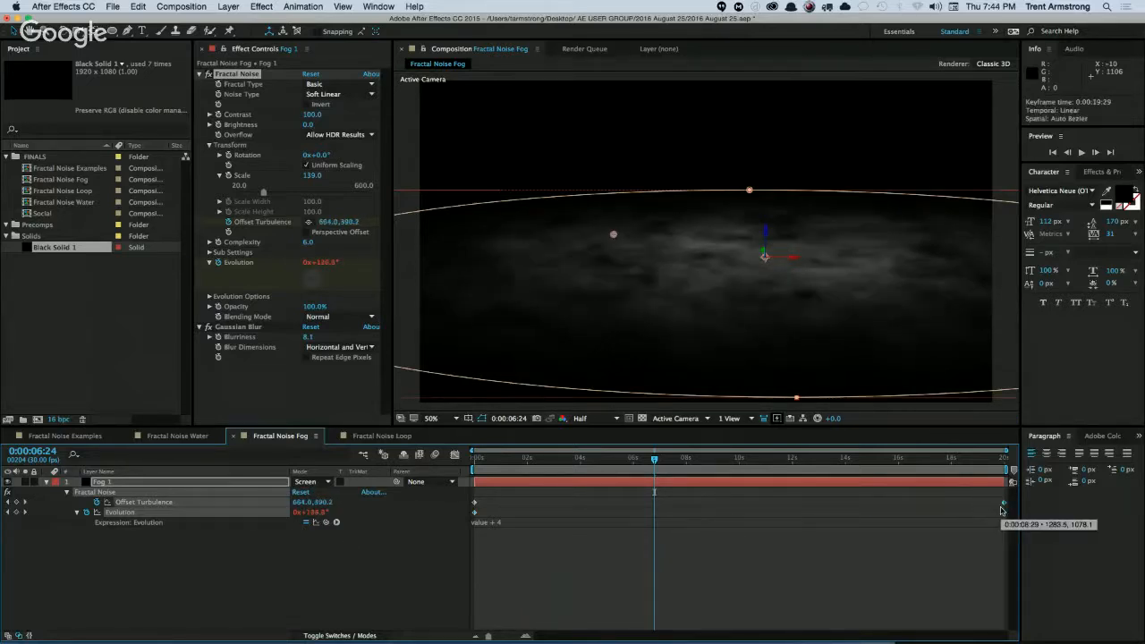
{"action": "left_click", "coordinate": [240, 565]}
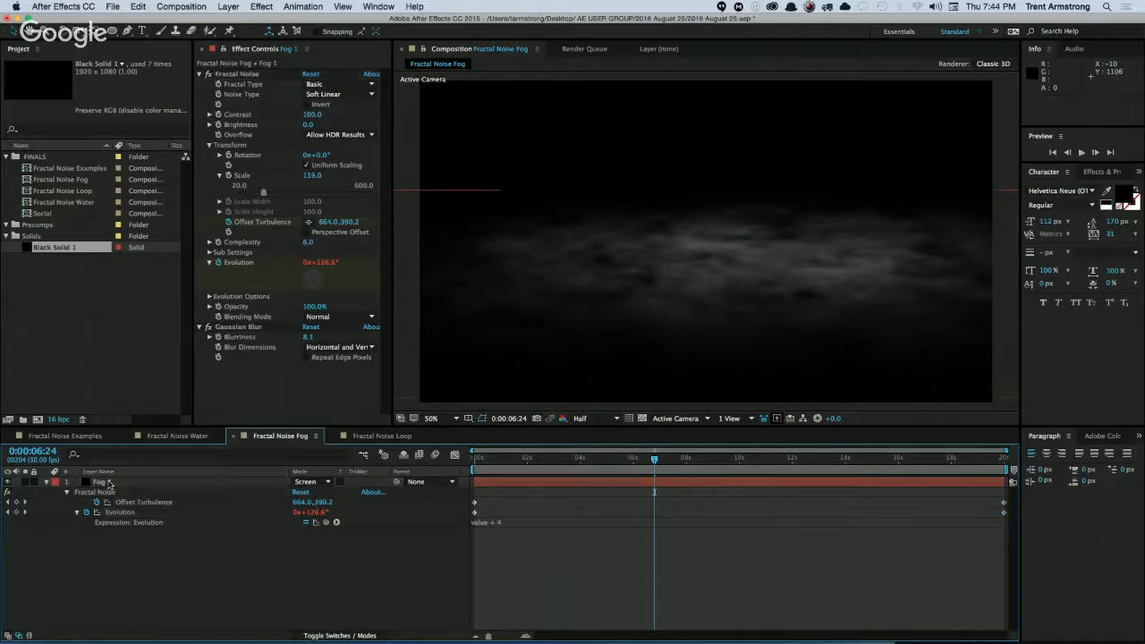
Duplicate Fog 1 and reveal the copy's Evolution expression with the playhead at the first frame.
{"action": "left_click", "coordinate": [108, 483]}
{"action": "key", "text": "super+d"}
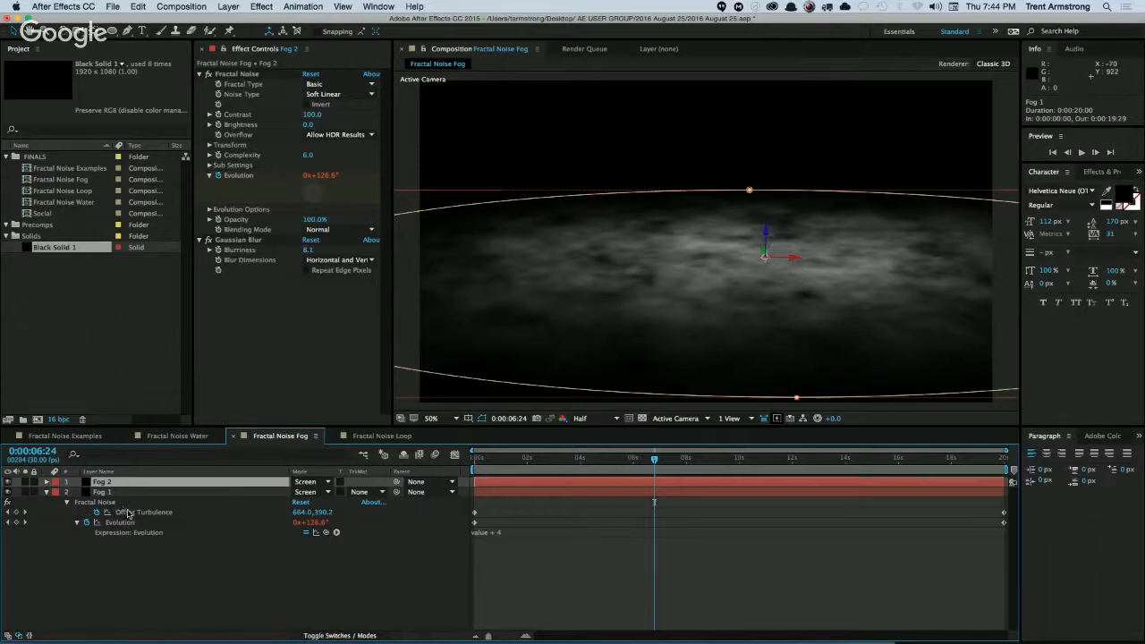
{"action": "key", "text": "e"}
{"action": "key", "text": "e"}
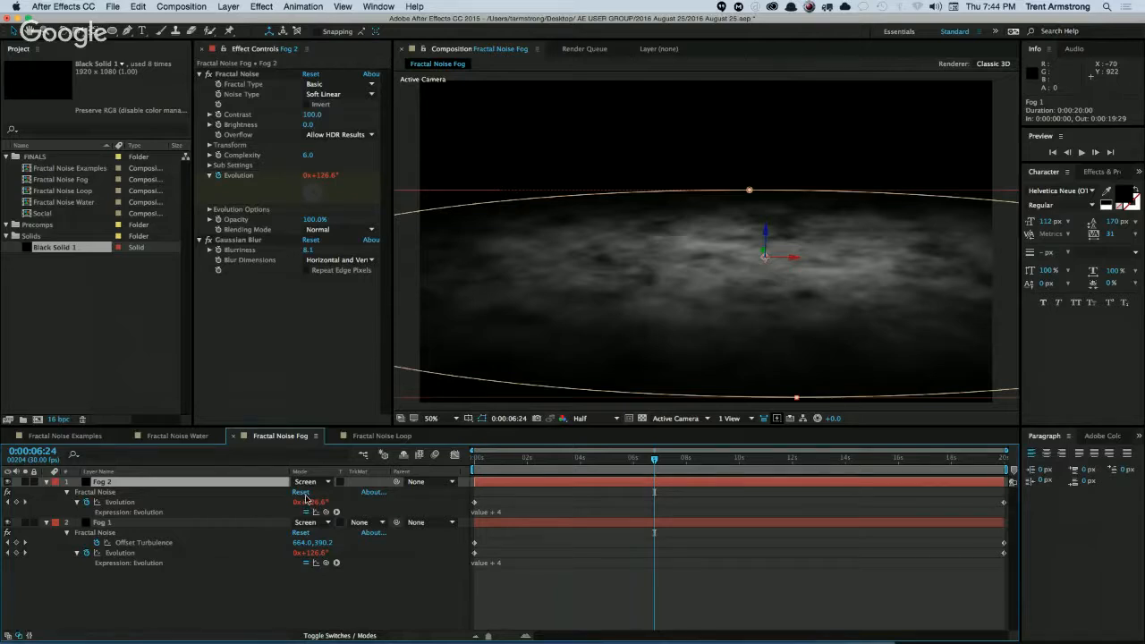
{"action": "key", "text": "Home"}
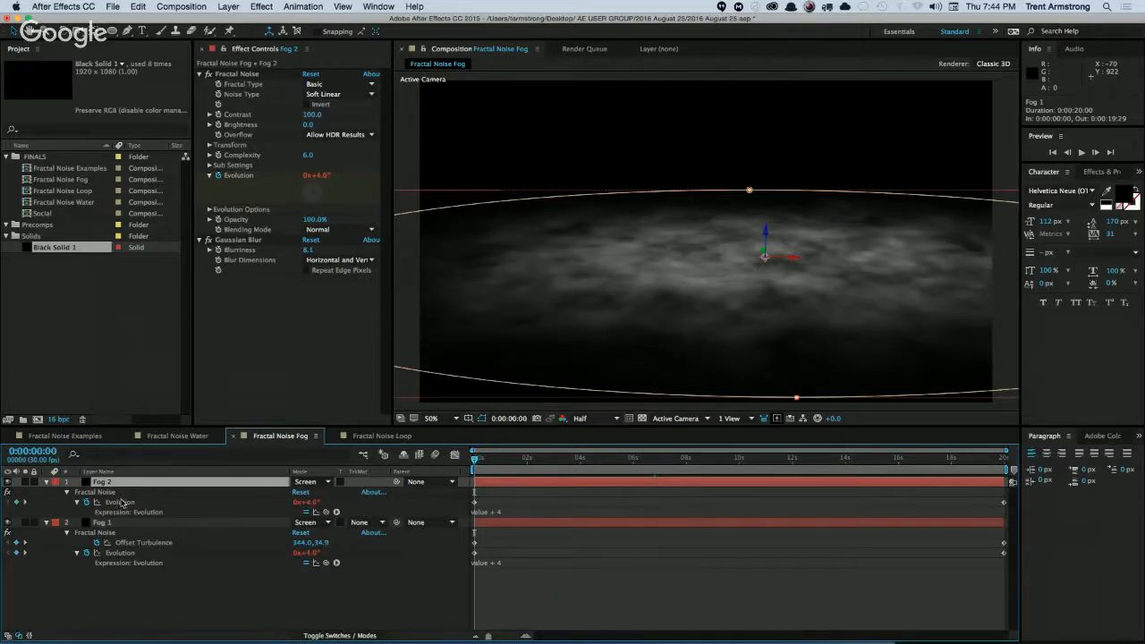
Raise Fog 2's starting Evolution so it evaluates to 8° and move the layer up slightly to 1124.0, 578.0, -448.7.
{"action": "left_click", "coordinate": [121, 503]}
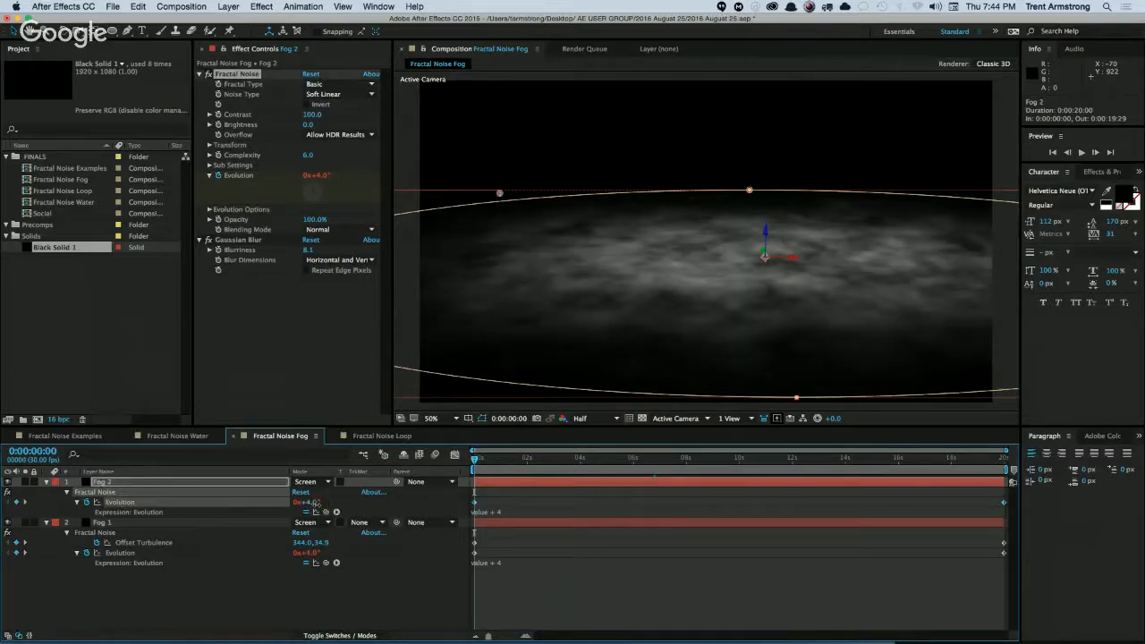
{"action": "left_click_drag", "start_coordinate": [315, 503], "coordinate": [319, 506]}
{"action": "left_click_drag", "start_coordinate": [337, 503], "coordinate": [336, 504]}
{"action": "left_click_drag", "start_coordinate": [474, 462], "coordinate": [473, 462]}
{"action": "left_click_drag", "start_coordinate": [766, 236], "coordinate": [766, 227]}
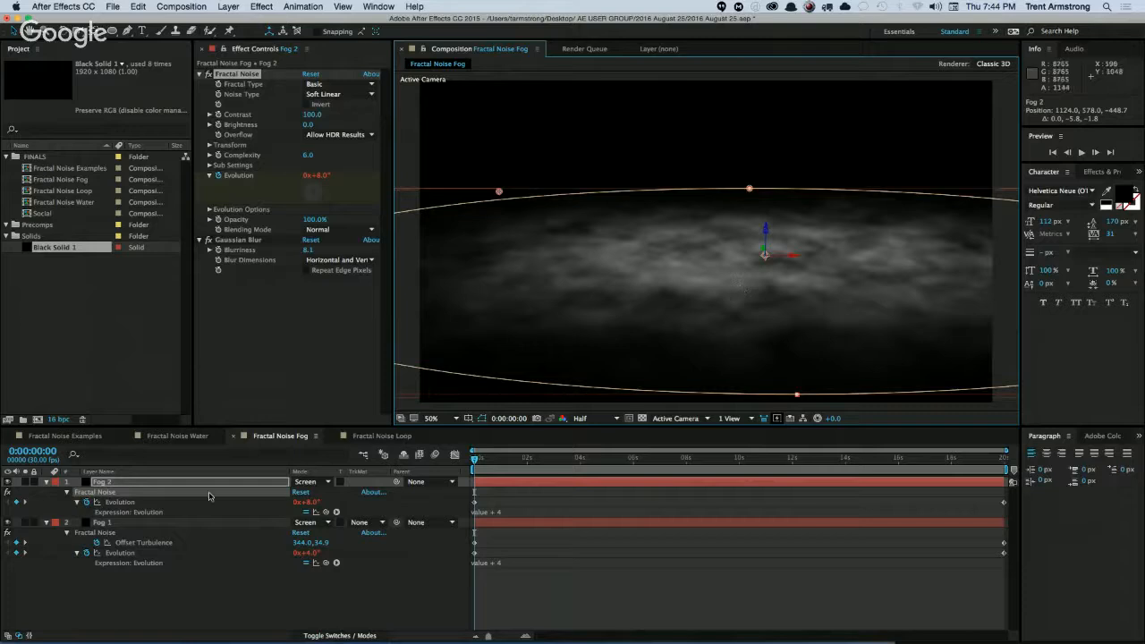
Duplicate Fog 2 and reveal the copy's Evolution expression.
{"action": "key", "text": "super+d"}
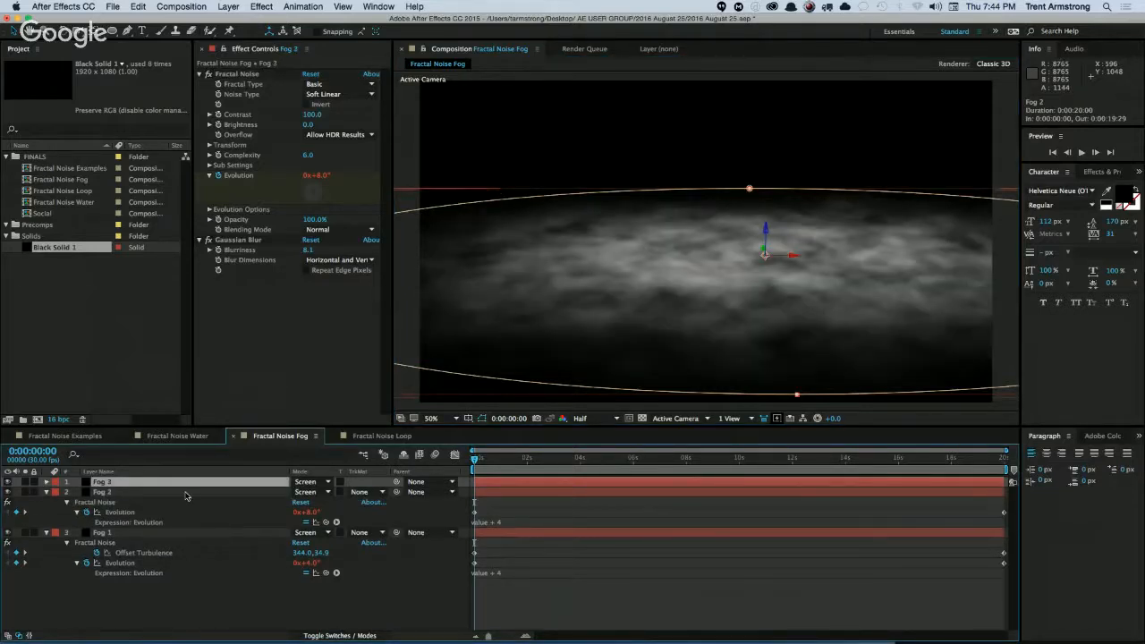
{"action": "key", "text": "e"}
{"action": "key", "text": "e"}
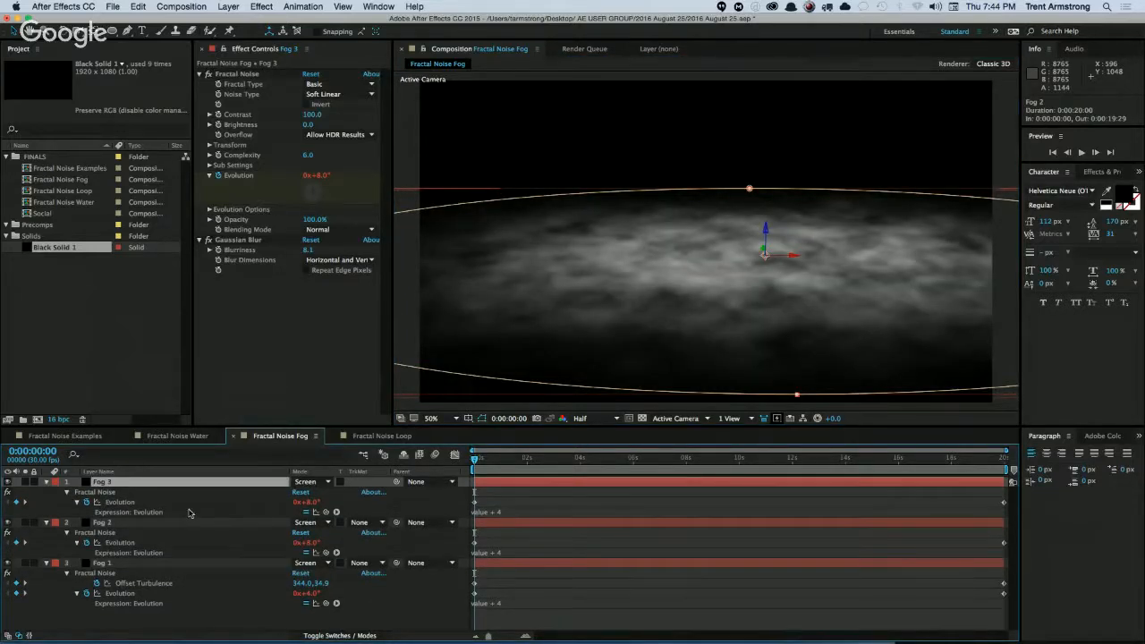
Enter 8° as Fog 3's starting Evolution value and move the layer up slightly to 1124.0, 574.2, -449.8.
{"action": "left_click", "coordinate": [310, 502]}
{"action": "type", "text": "8"}
{"action": "key", "text": "Return"}
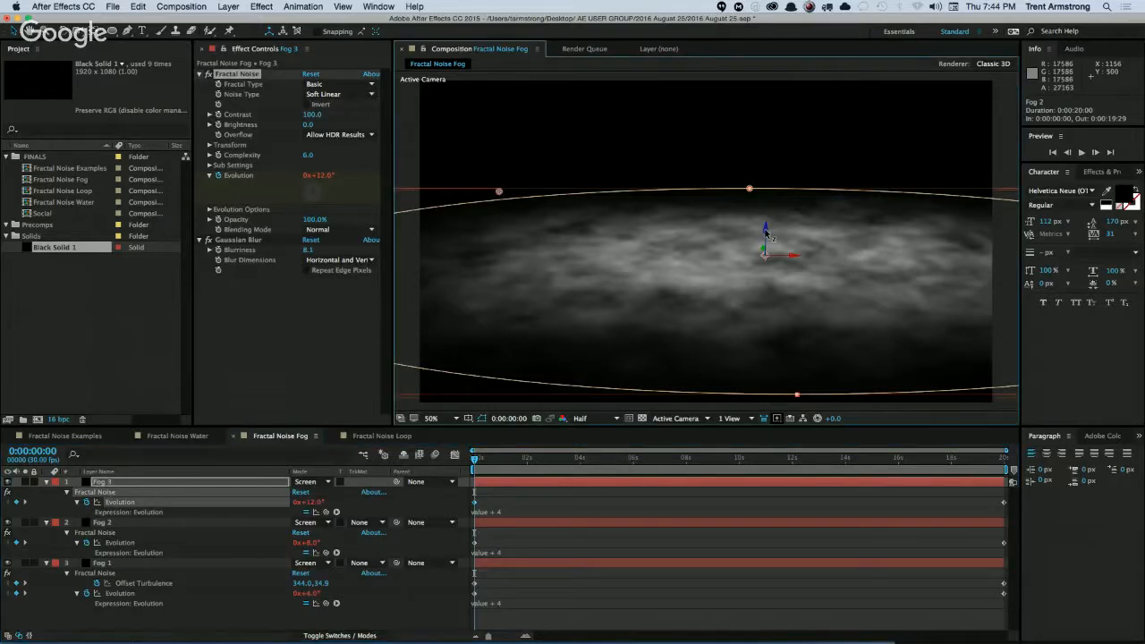
{"action": "left_click_drag", "start_coordinate": [765, 236], "coordinate": [766, 235]}
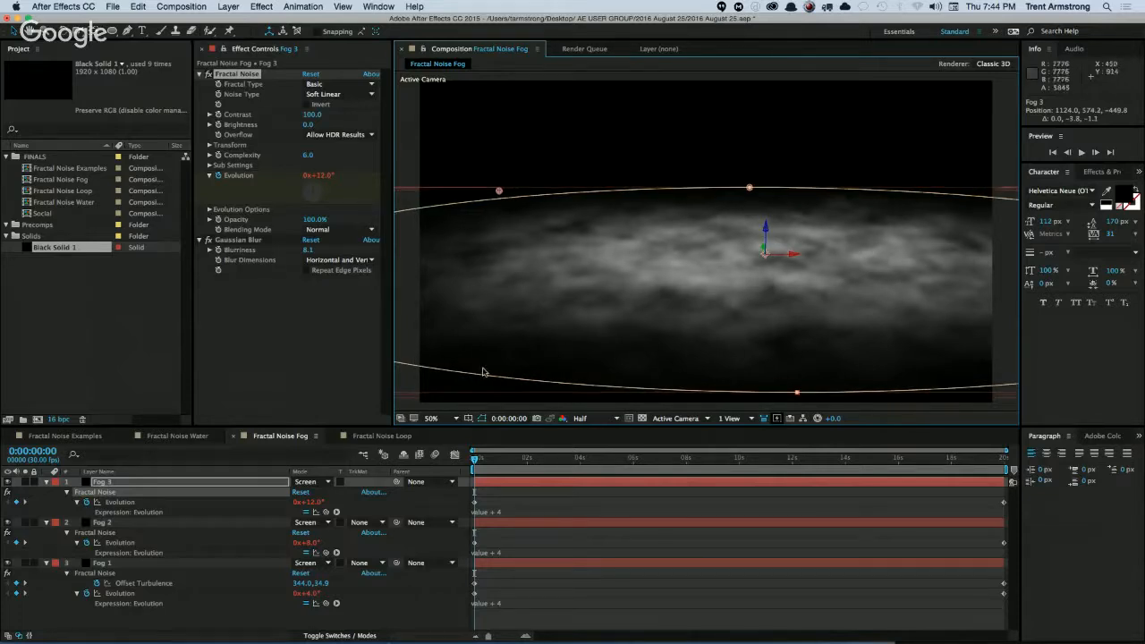
Duplicate Fog 3 and reveal the new layer's Evolution expression.
{"action": "left_click", "coordinate": [159, 484]}
{"action": "key", "text": "super+d"}
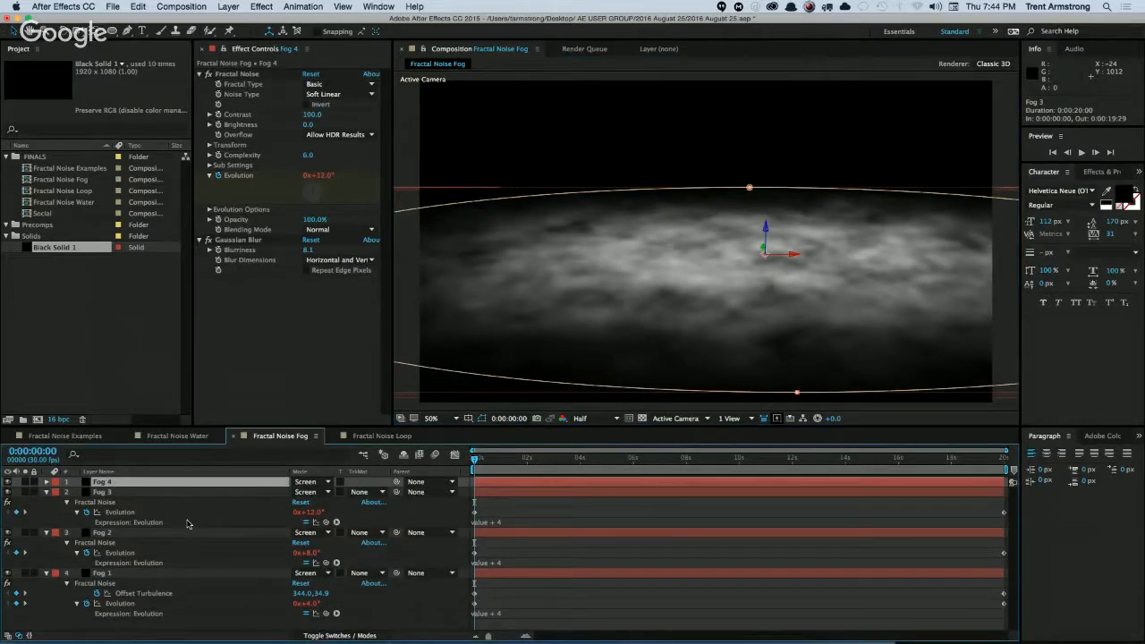
{"action": "key", "text": "u"}
{"action": "key", "text": "u"}
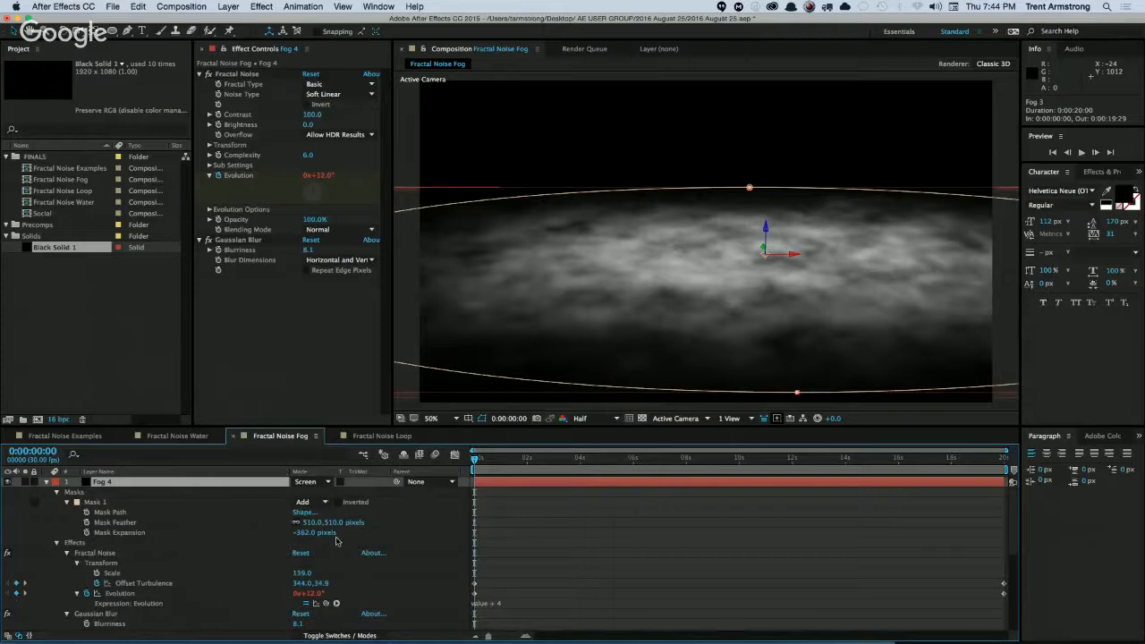
{"action": "key", "text": "e"}
{"action": "key", "text": "e"}
Raise Fog 4's starting Evolution so it evaluates to 16° and move the layer up slightly to 1124.0, 566.6, -452.1.
{"action": "left_click", "coordinate": [313, 502]}
{"action": "type", "text": "8"}
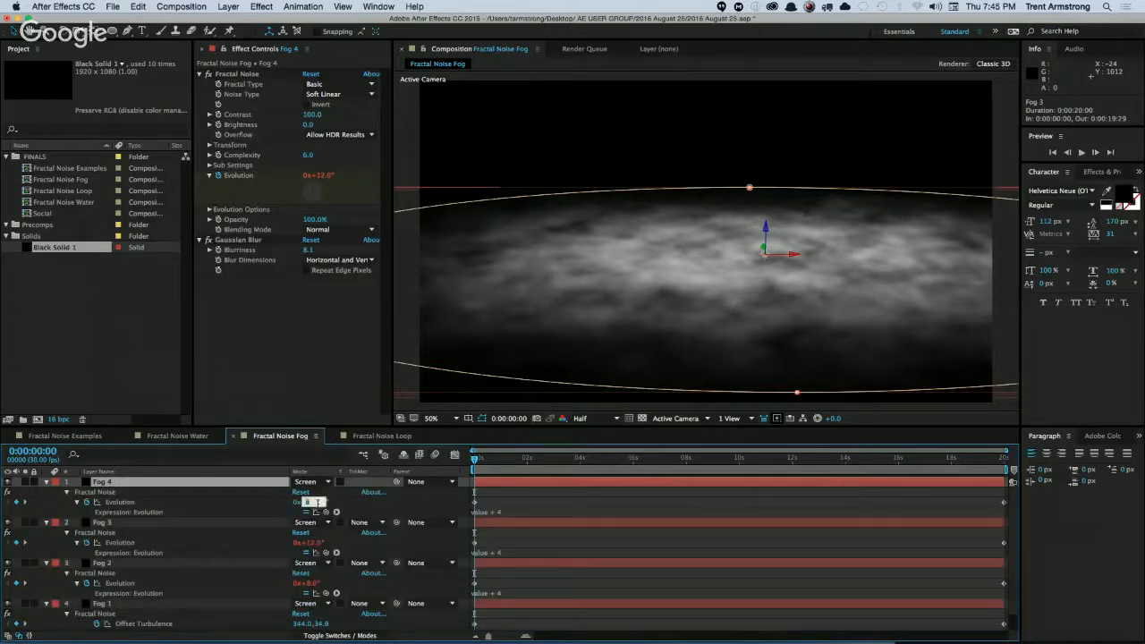
{"action": "key", "text": "Return"}
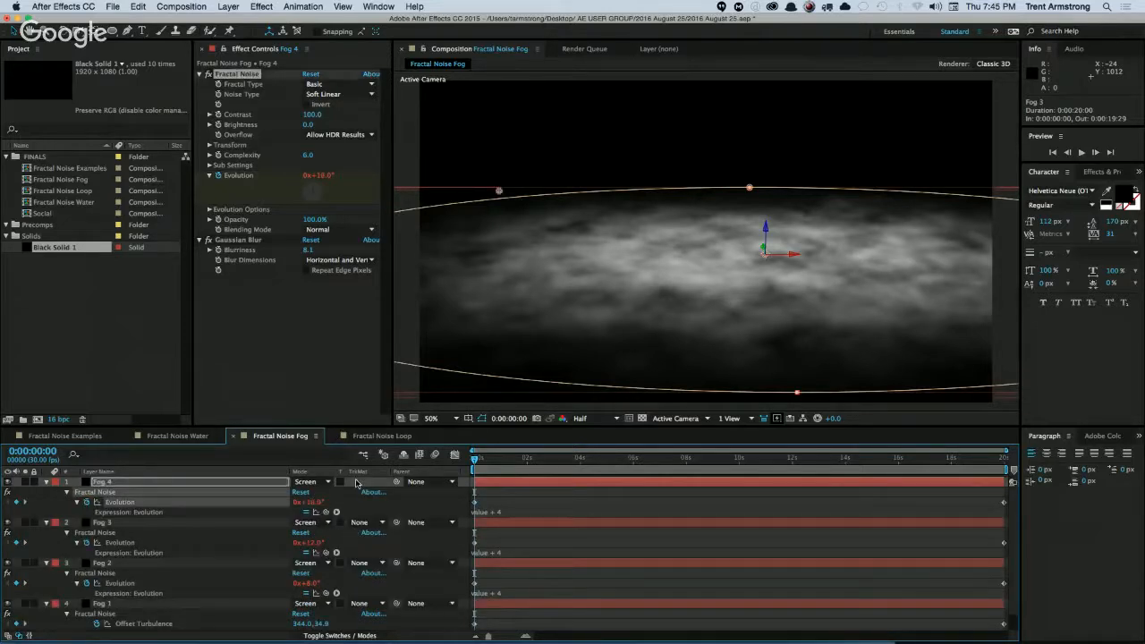
{"action": "left_click_drag", "start_coordinate": [765, 229], "coordinate": [764, 226]}
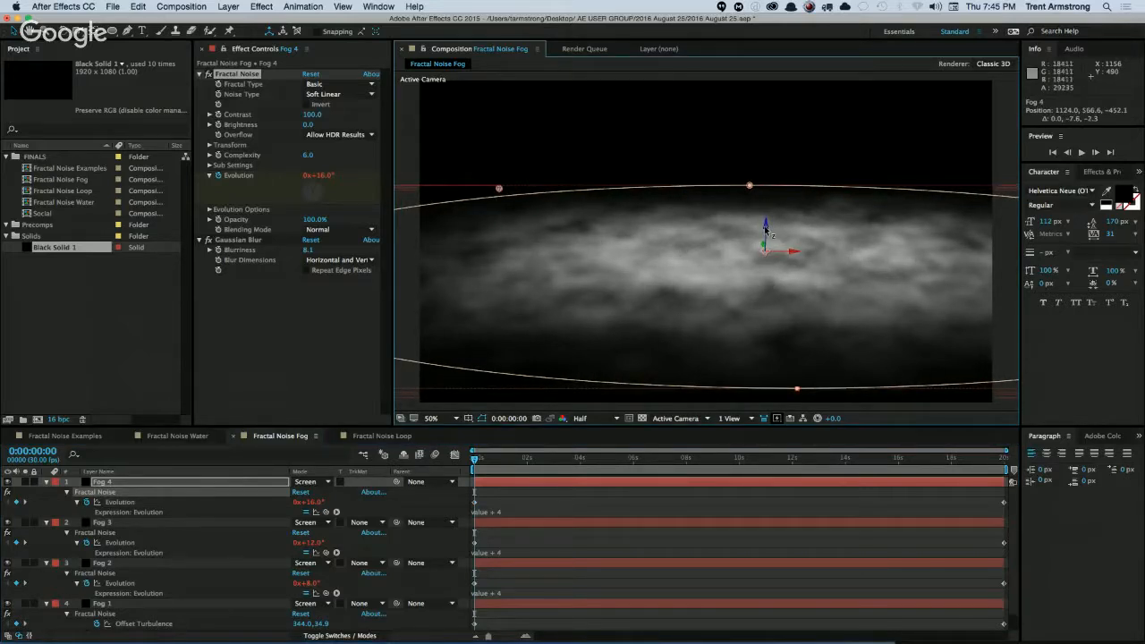
Add a default camera to the fog composition and orbit it to a higher vantage point, about 812.3, 148.9, -1687.7.
{"action": "mouse_move", "coordinate": [477, 460]}
{"action": "left_mouse_down"}
{"action": "mouse_move", "coordinate": [577, 465]}
{"action": "mouse_move", "coordinate": [462, 473]}
{"action": "left_mouse_up"}
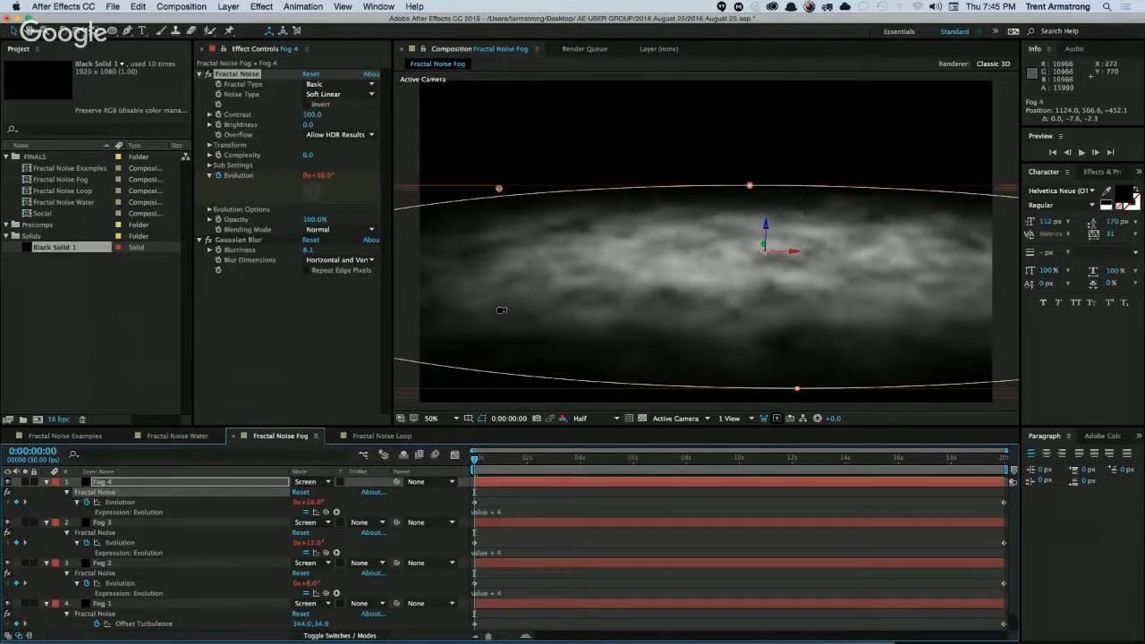
{"action": "key", "text": "super+alt+shift+c"}
{"action": "key", "text": "Return"}
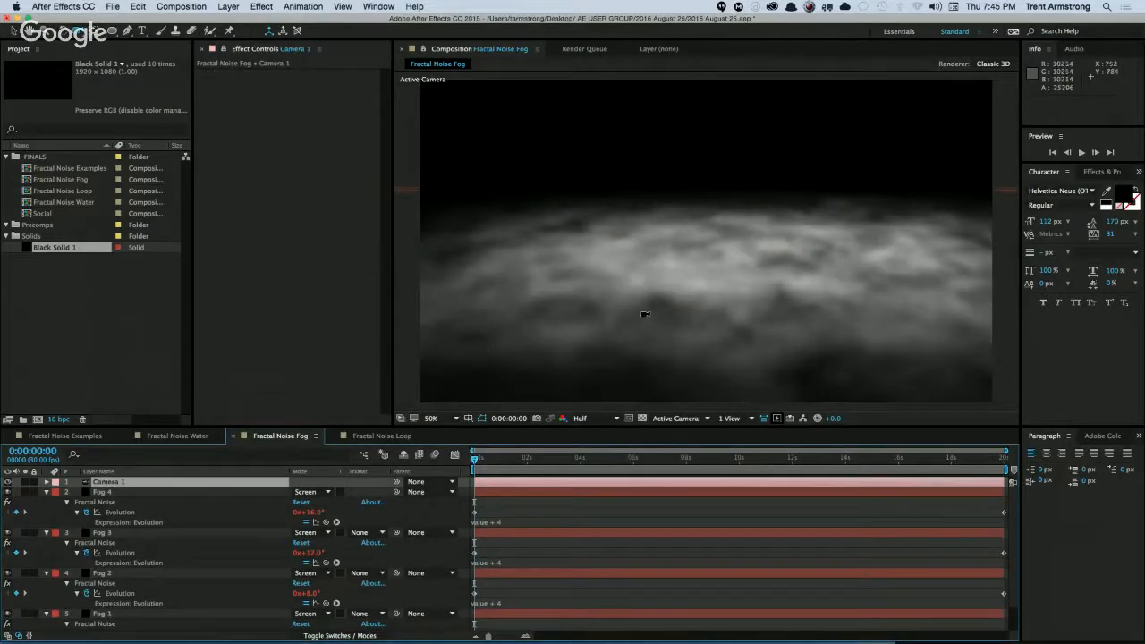
{"action": "left_click_drag", "start_coordinate": [665, 273], "coordinate": [716, 305]}
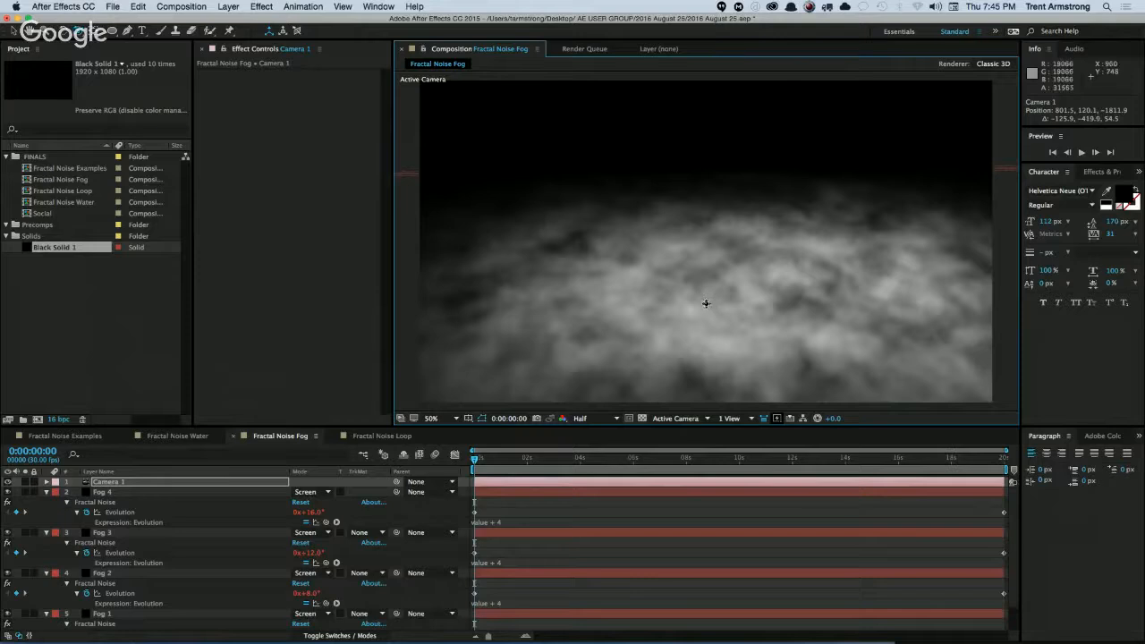
{"action": "mouse_move", "coordinate": [712, 301]}
{"action": "left_mouse_down"}
{"action": "mouse_move", "coordinate": [754, 289]}
{"action": "mouse_move", "coordinate": [653, 341]}
{"action": "mouse_move", "coordinate": [753, 286]}
{"action": "mouse_move", "coordinate": [707, 318]}
{"action": "left_mouse_up"}
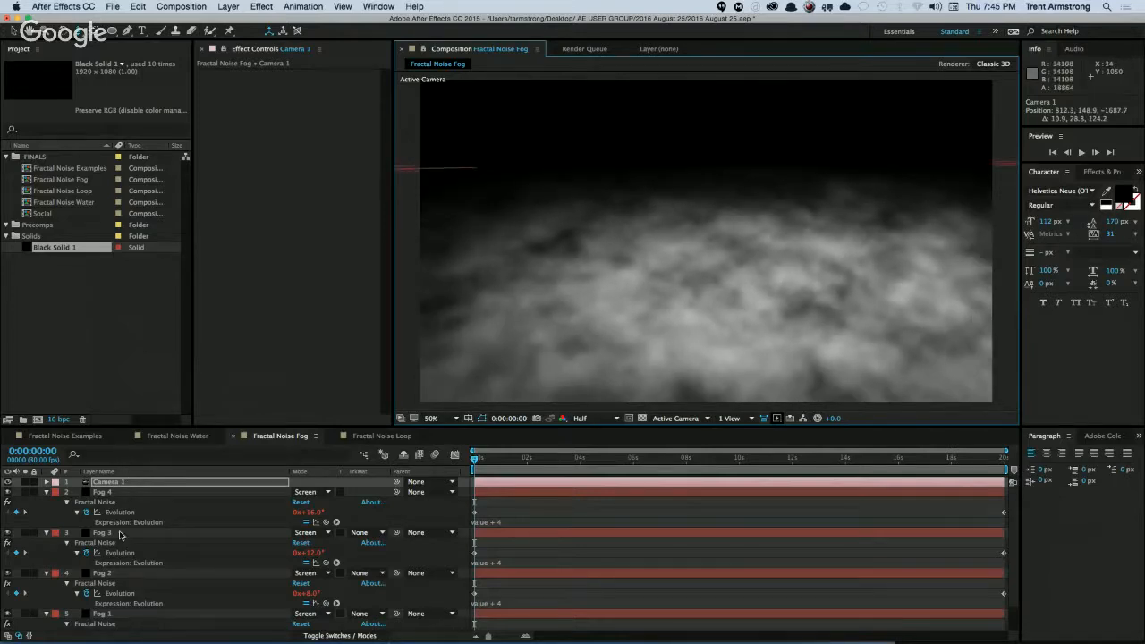
Reveal all four fog layers' Evolution expressions in an enlarged timeline and change Fog 1's expression to value - 4.
{"action": "left_click", "coordinate": [106, 492]}
{"action": "left_click", "coordinate": [122, 613], "text": "shift"}
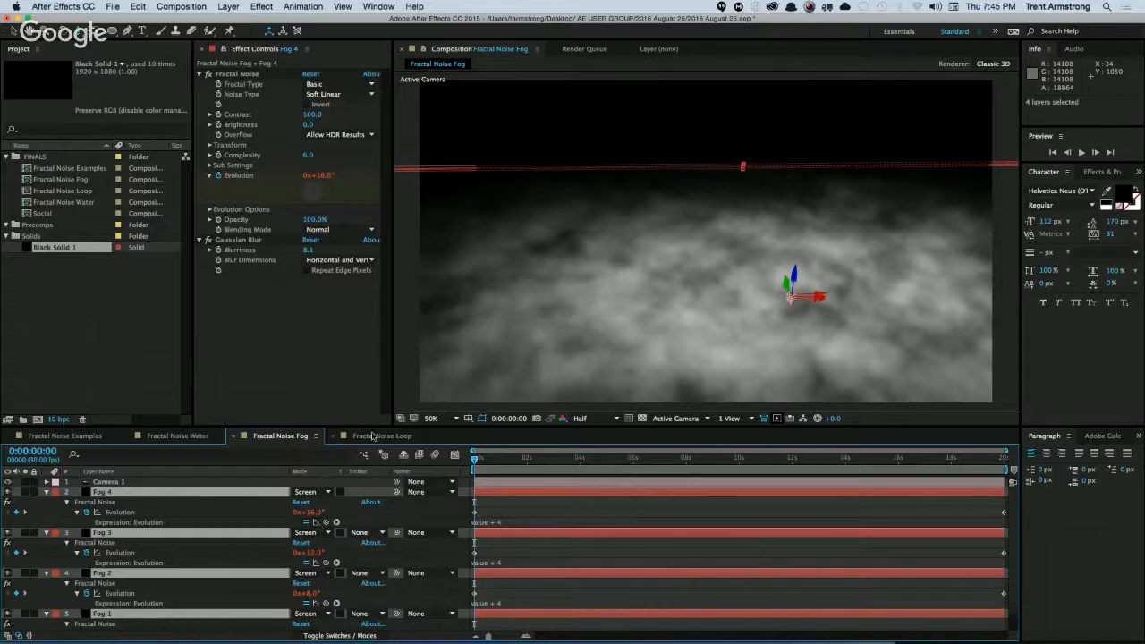
{"action": "left_click_drag", "start_coordinate": [535, 426], "coordinate": [535, 361]}
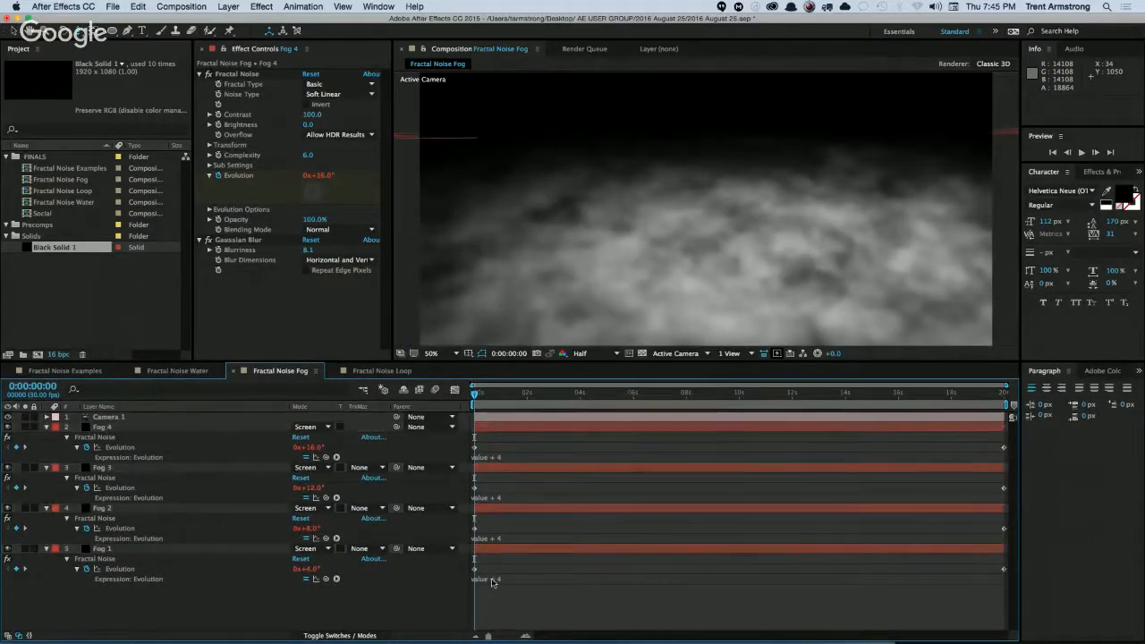
{"action": "left_click", "coordinate": [492, 580]}
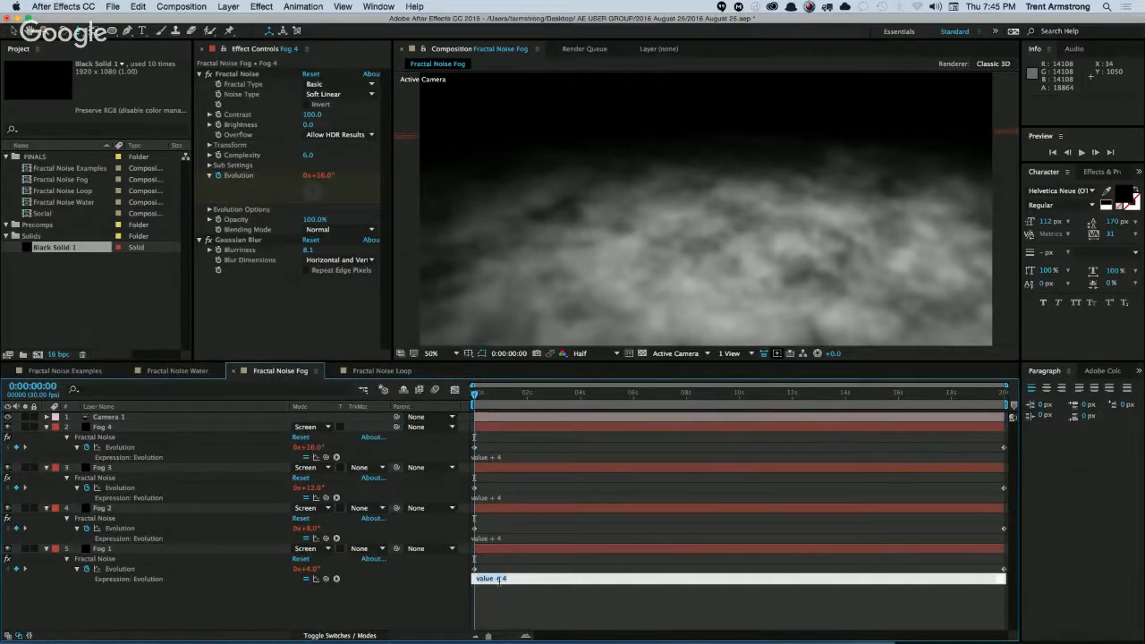
{"action": "left_click", "coordinate": [498, 587]}
{"action": "left_click", "coordinate": [498, 580]}
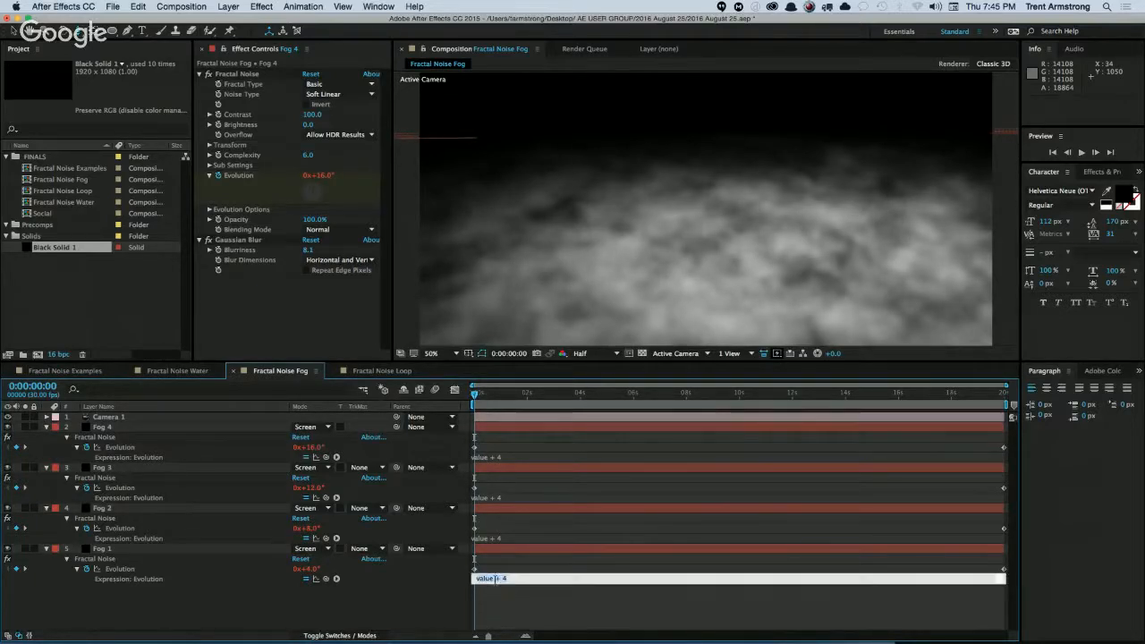
{"action": "left_click", "coordinate": [502, 580]}
{"action": "type", "text": "-"}
{"action": "left_click", "coordinate": [499, 593]}
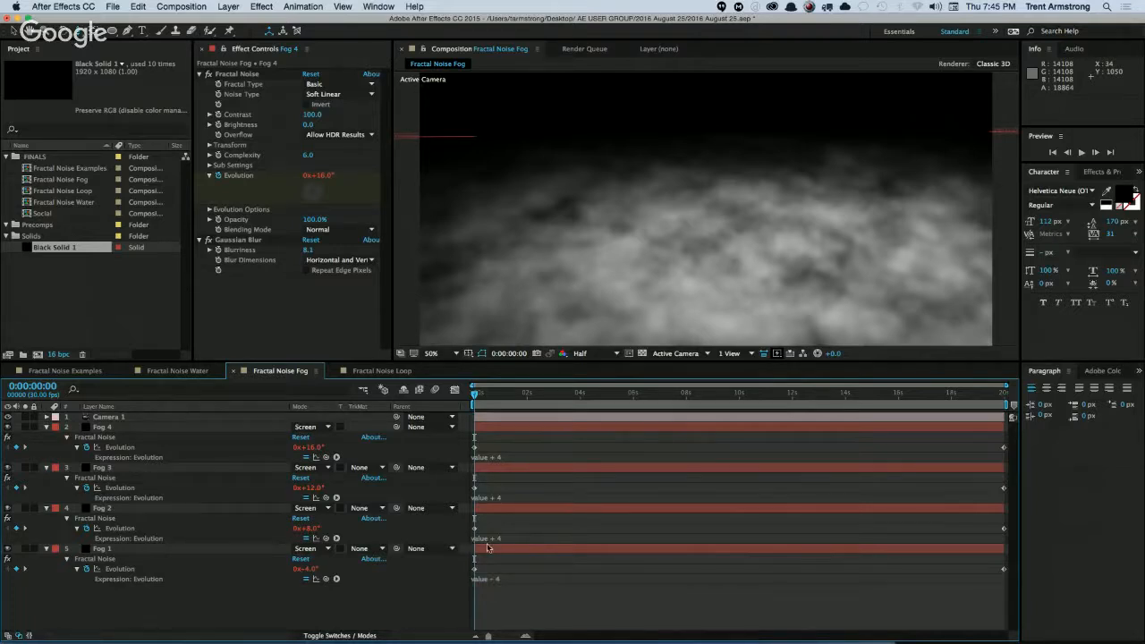
Copy only Fog 1's Evolution expression and paste it onto Fog 2, Fog 3 and Fog 4.
{"action": "right_click", "coordinate": [128, 570]}
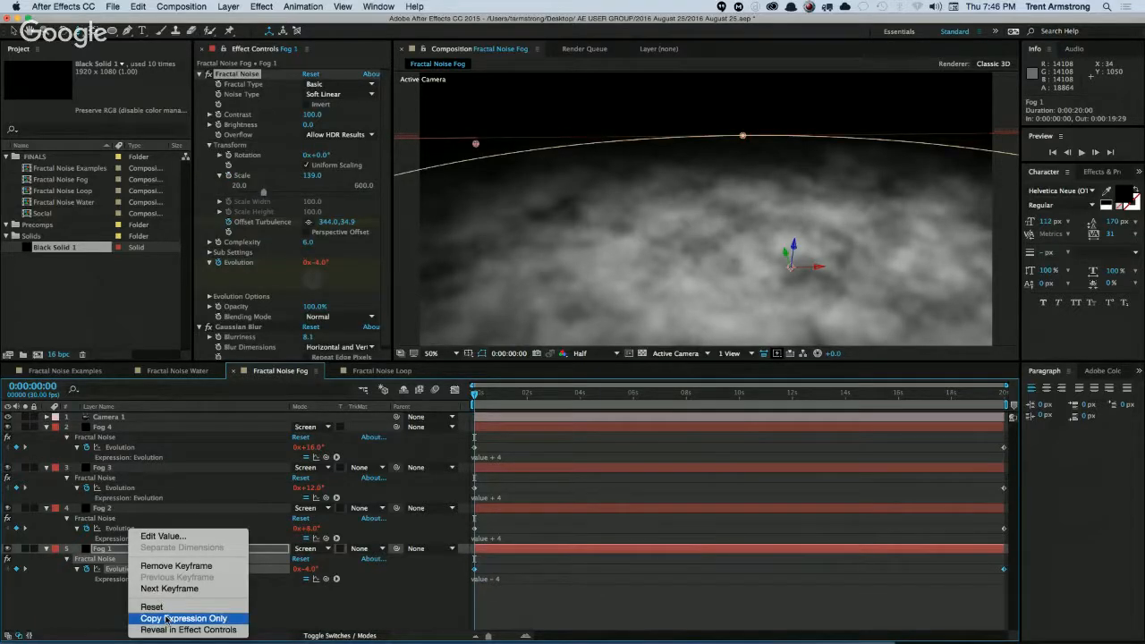
{"action": "left_click", "coordinate": [166, 619]}
{"action": "left_click", "coordinate": [109, 508]}
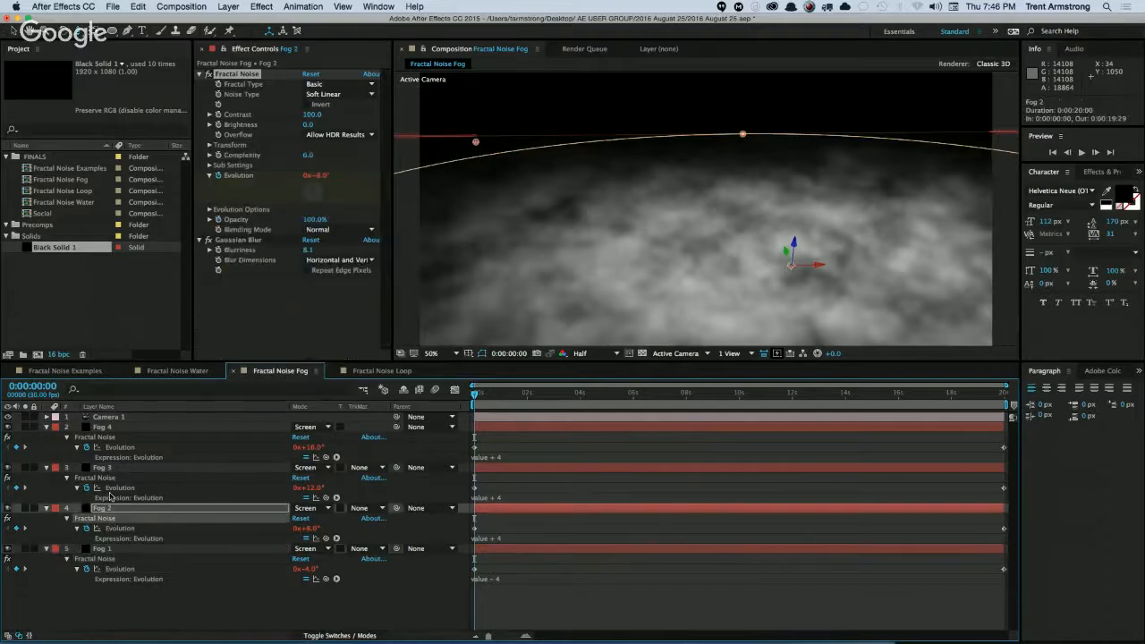
{"action": "left_click", "coordinate": [108, 469], "text": "shift"}
{"action": "left_click", "coordinate": [109, 429], "text": "shift"}
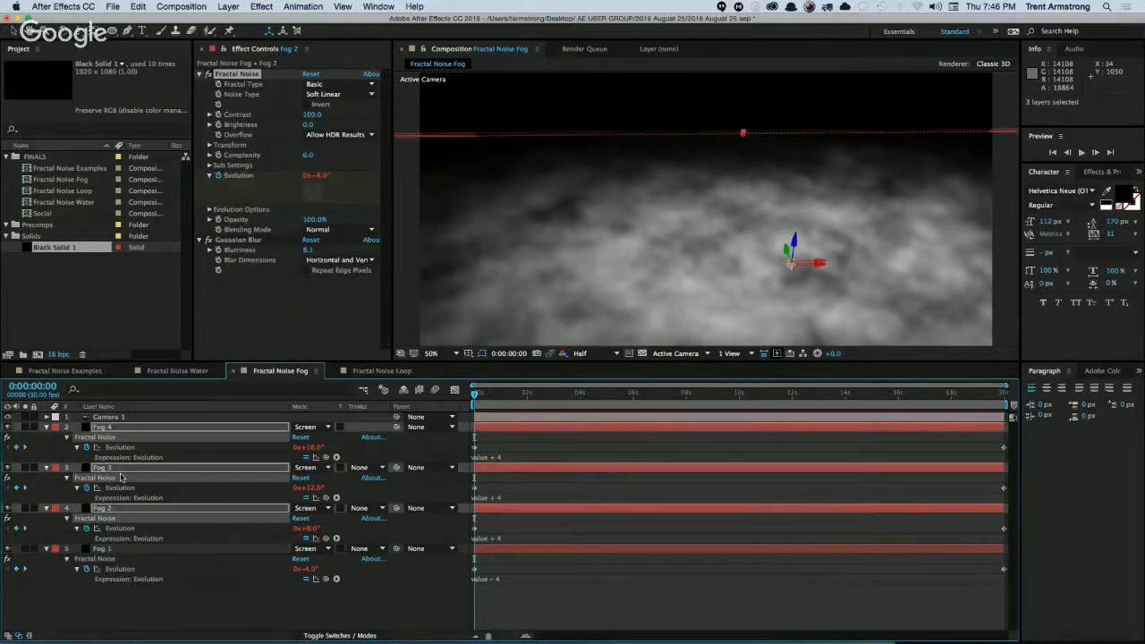
{"action": "key", "text": "super+v"}
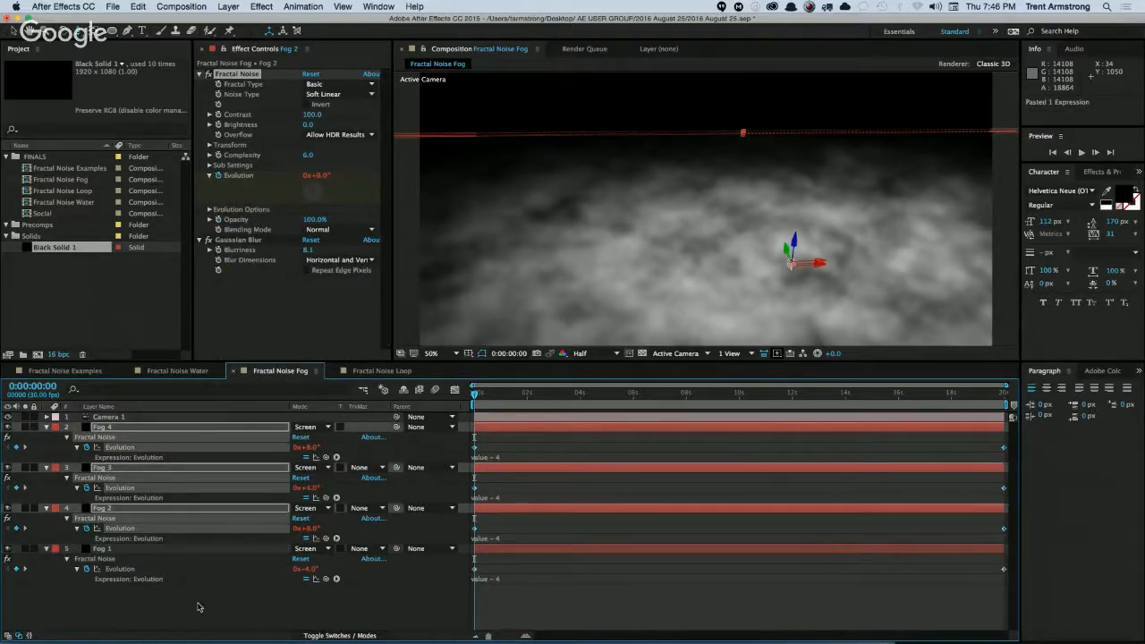
{"action": "left_click", "coordinate": [202, 609]}
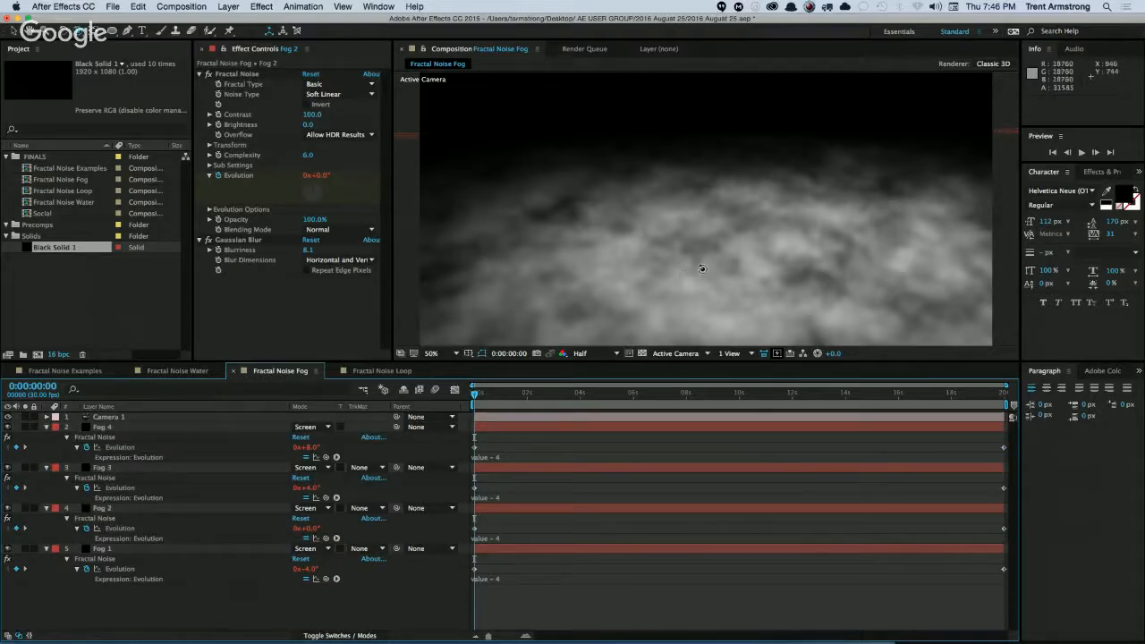
Respace the stack: Fog 4 to 1124.0, 555.2, -455.7, Fog 3 to 1124.0, 568.2, -451.7 and Fog 2 to 1124.0, 578.3, -448.6.
{"action": "mouse_move", "coordinate": [703, 268]}
{"action": "left_mouse_down"}
{"action": "mouse_move", "coordinate": [742, 251]}
{"action": "mouse_move", "coordinate": [703, 265]}
{"action": "mouse_move", "coordinate": [728, 263]}
{"action": "mouse_move", "coordinate": [731, 276]}
{"action": "mouse_move", "coordinate": [714, 281]}
{"action": "mouse_move", "coordinate": [716, 268]}
{"action": "mouse_move", "coordinate": [723, 275]}
{"action": "left_mouse_up"}
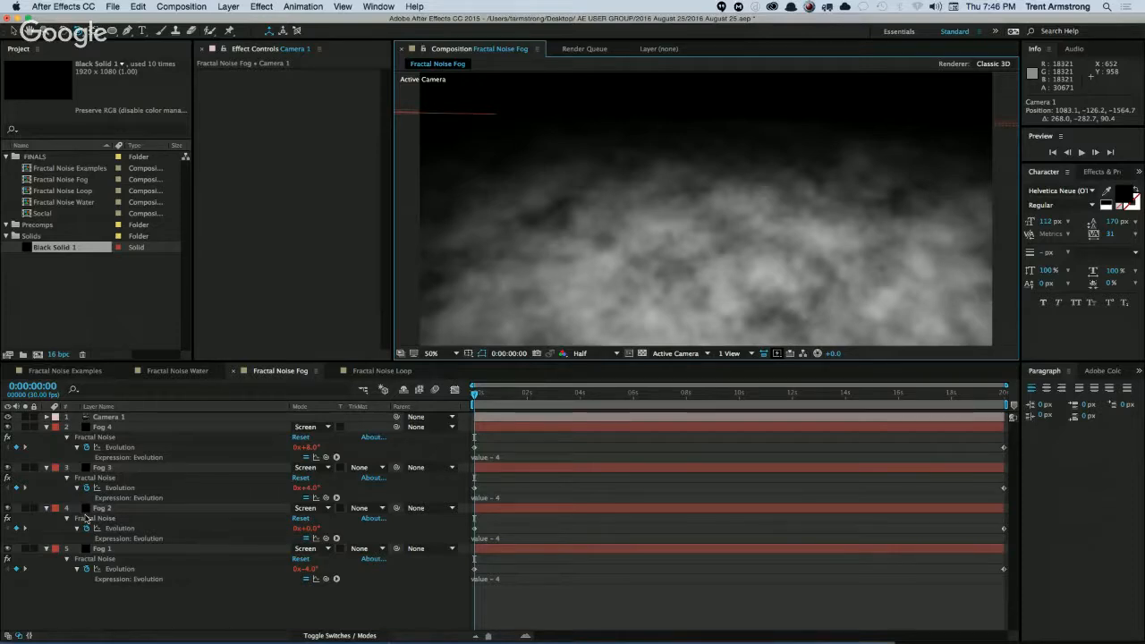
{"action": "left_click", "coordinate": [106, 429]}
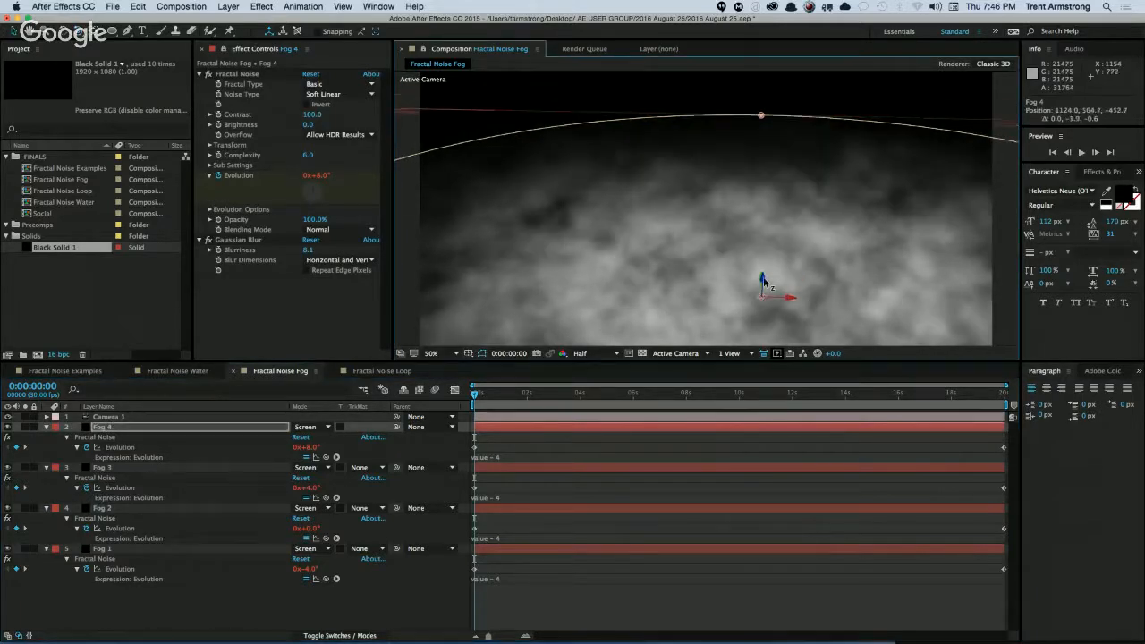
{"action": "left_click_drag", "start_coordinate": [763, 281], "coordinate": [763, 280]}
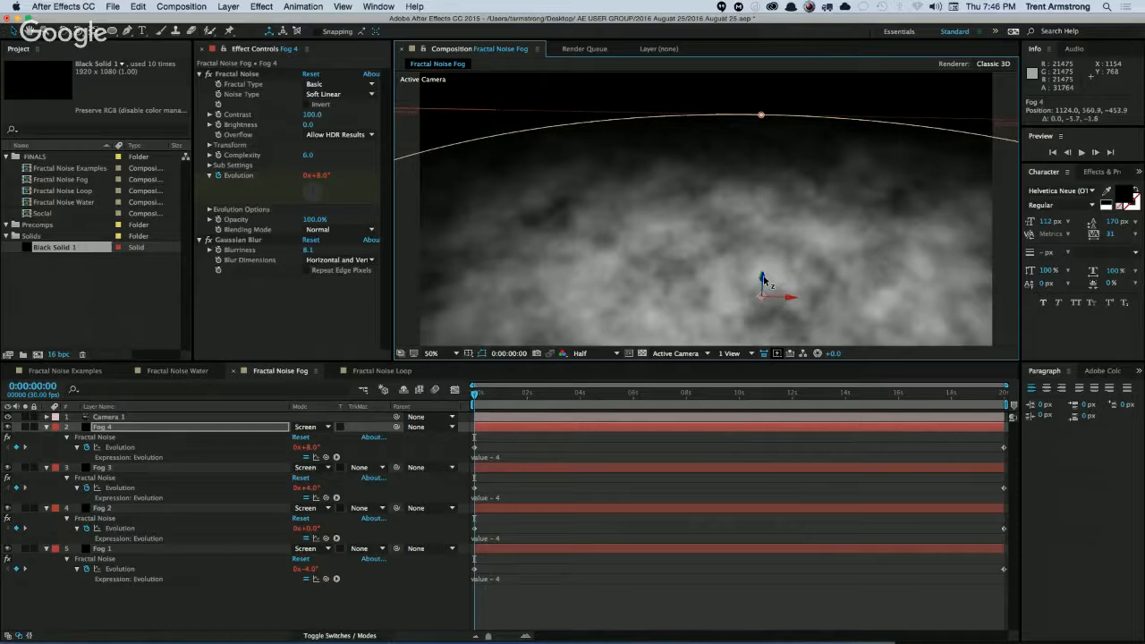
{"action": "left_click", "coordinate": [183, 469]}
{"action": "left_click_drag", "start_coordinate": [762, 286], "coordinate": [763, 284]}
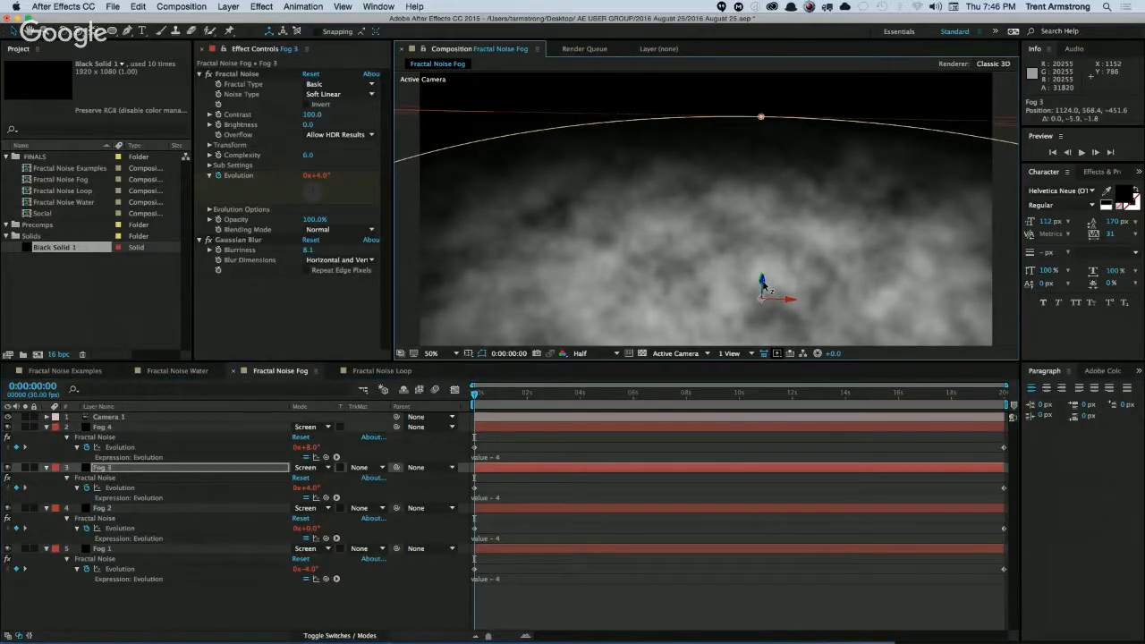
{"action": "left_click", "coordinate": [130, 508]}
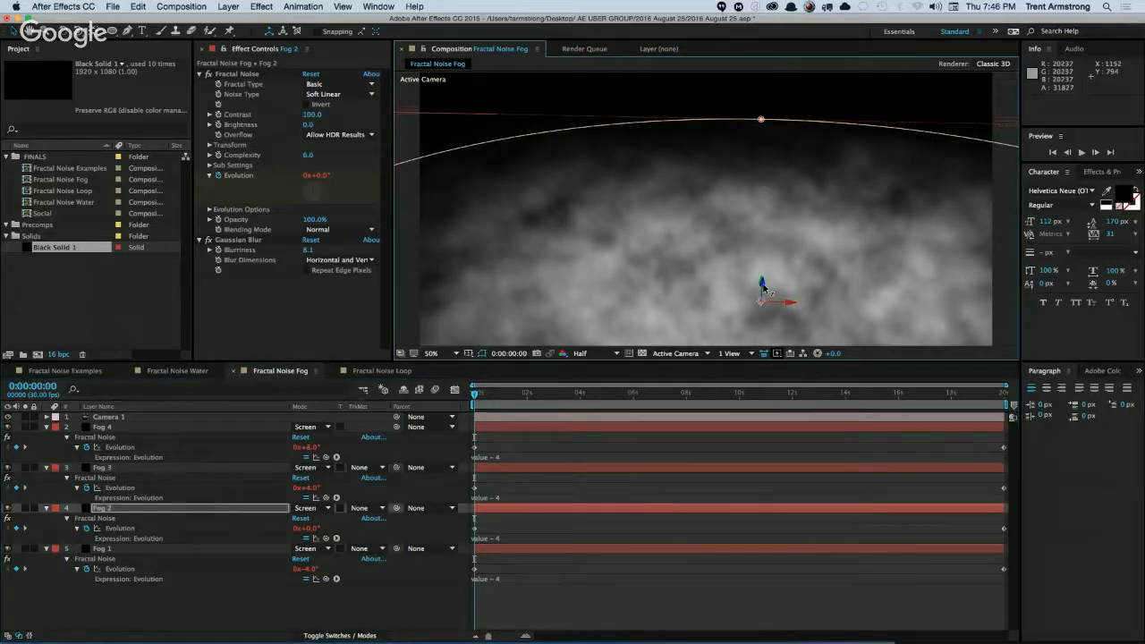
{"action": "left_click_drag", "start_coordinate": [762, 285], "coordinate": [763, 286]}
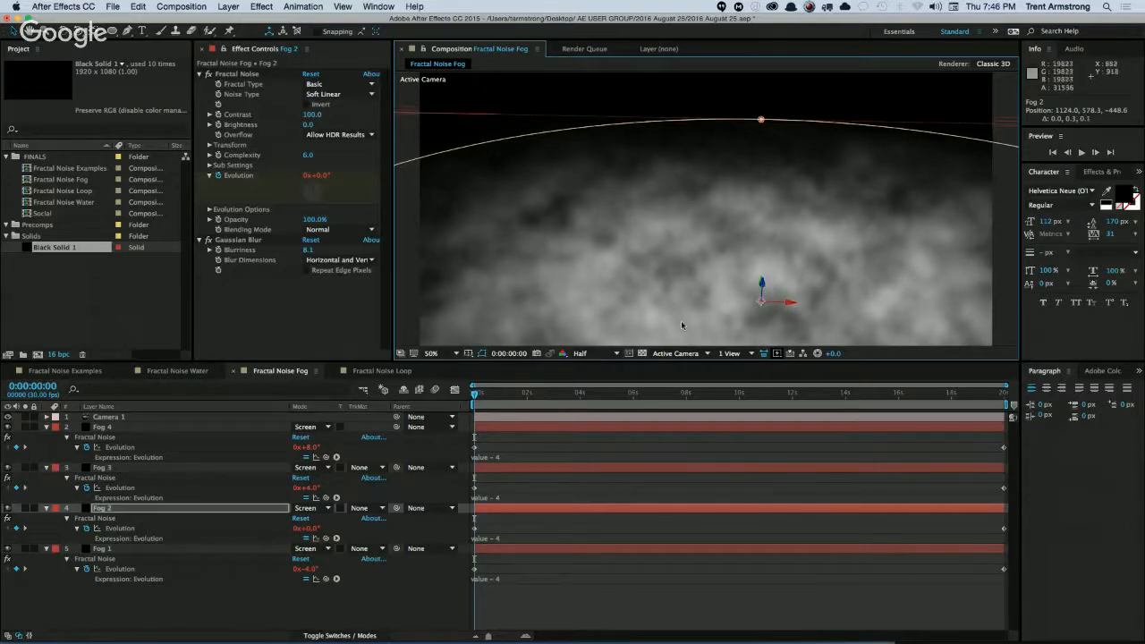
Orbit Camera 1 around the fog stack to about 528.3, -312.6, -1412.2.
{"action": "left_click", "coordinate": [116, 417]}
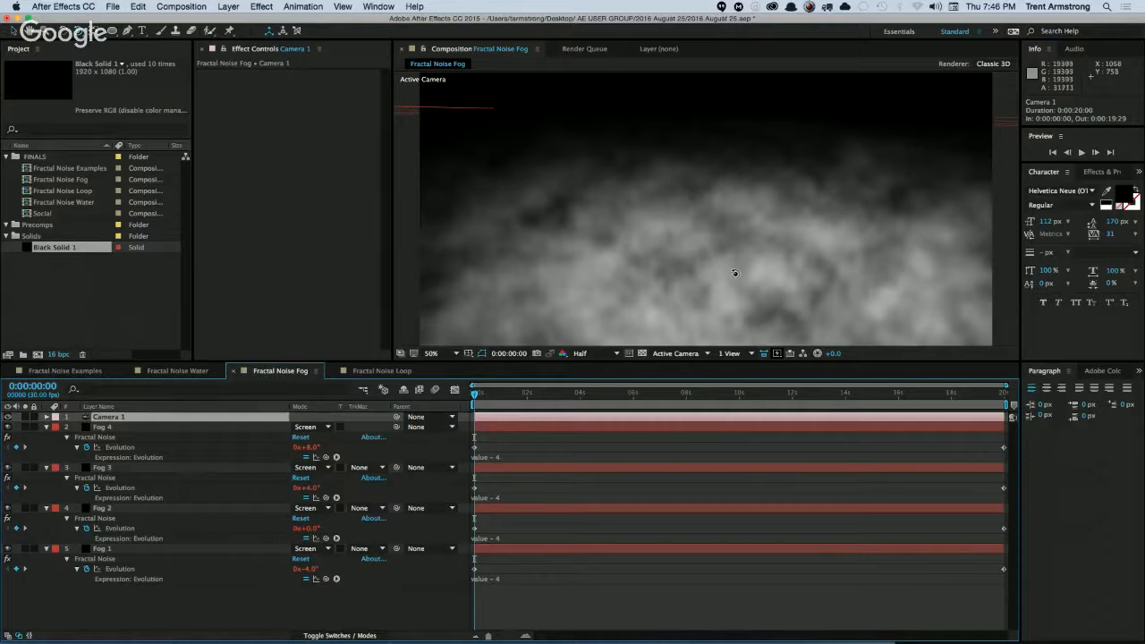
{"action": "mouse_move", "coordinate": [734, 273]}
{"action": "left_mouse_down"}
{"action": "mouse_move", "coordinate": [734, 262]}
{"action": "mouse_move", "coordinate": [723, 280]}
{"action": "mouse_move", "coordinate": [695, 281]}
{"action": "mouse_move", "coordinate": [682, 260]}
{"action": "mouse_move", "coordinate": [766, 274]}
{"action": "mouse_move", "coordinate": [751, 277]}
{"action": "left_mouse_up"}
Switch to Safari and open the presenter's profile page on vimeo.com.
{"action": "key", "text": "super+Tab"}
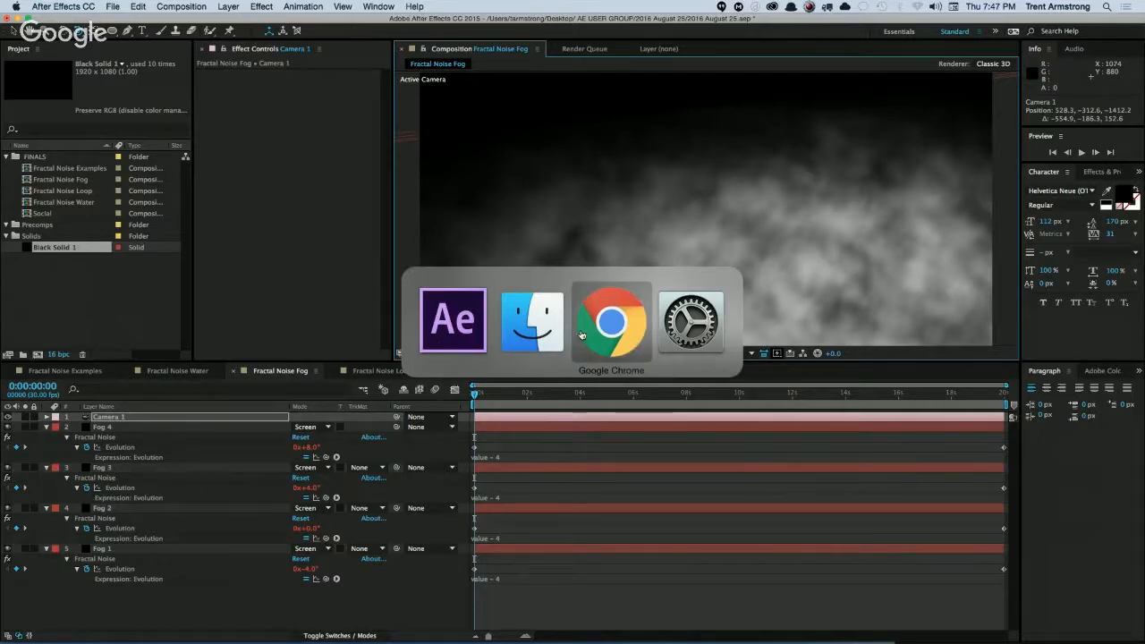
{"action": "key", "text": "alt+space"}
{"action": "type", "text": "s"}
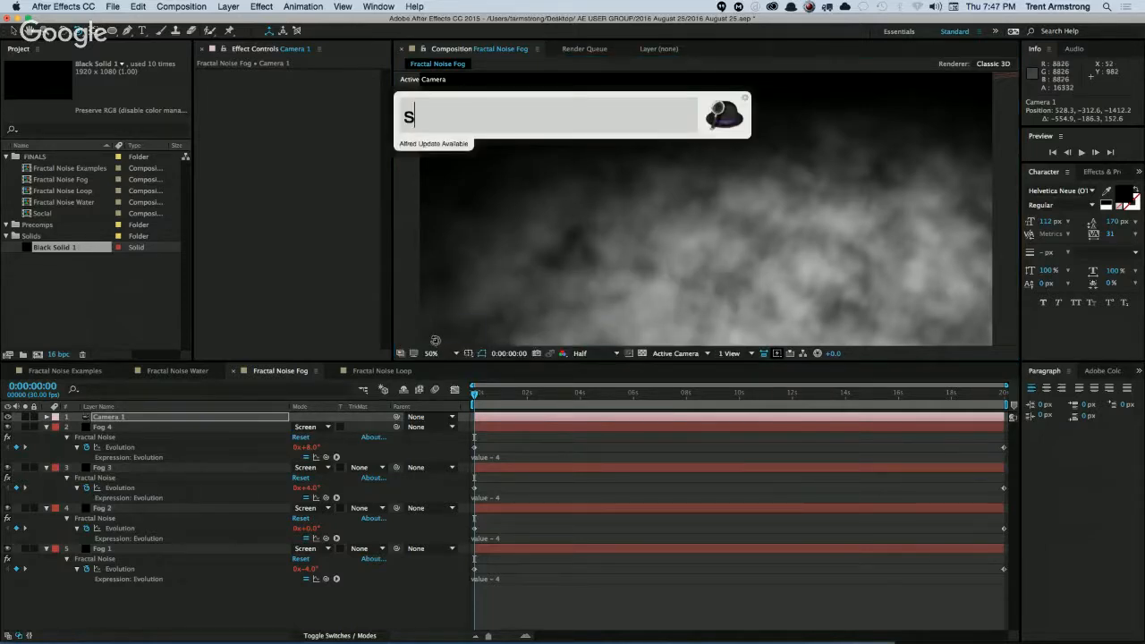
{"action": "type", "text": "af"}
{"action": "key", "text": "Return"}
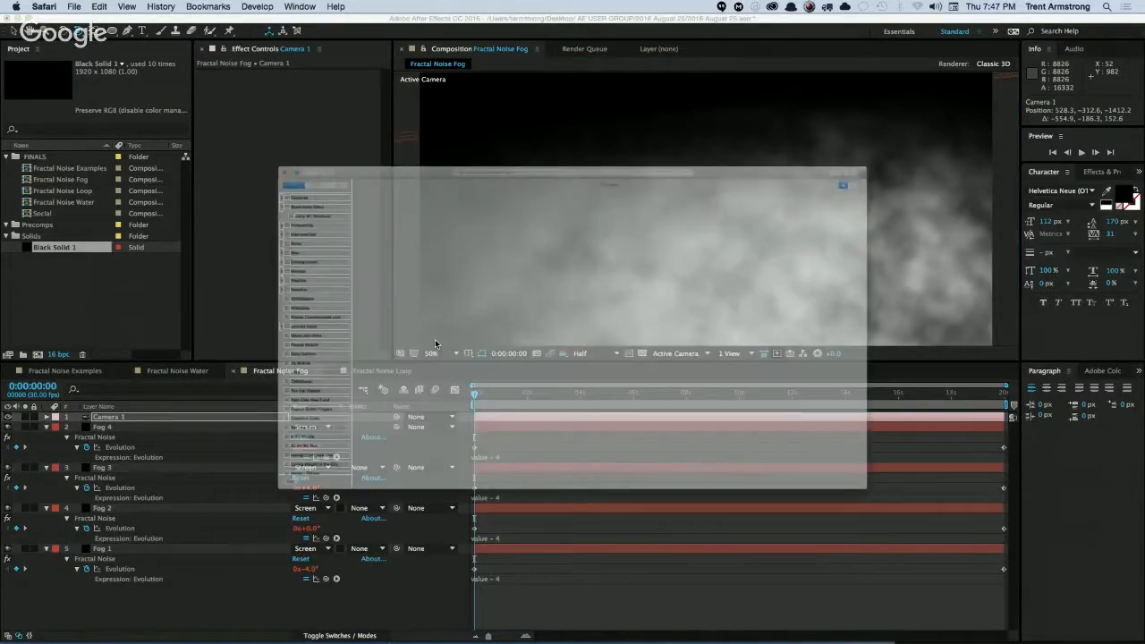
{"action": "type", "text": "vimeo.com"}
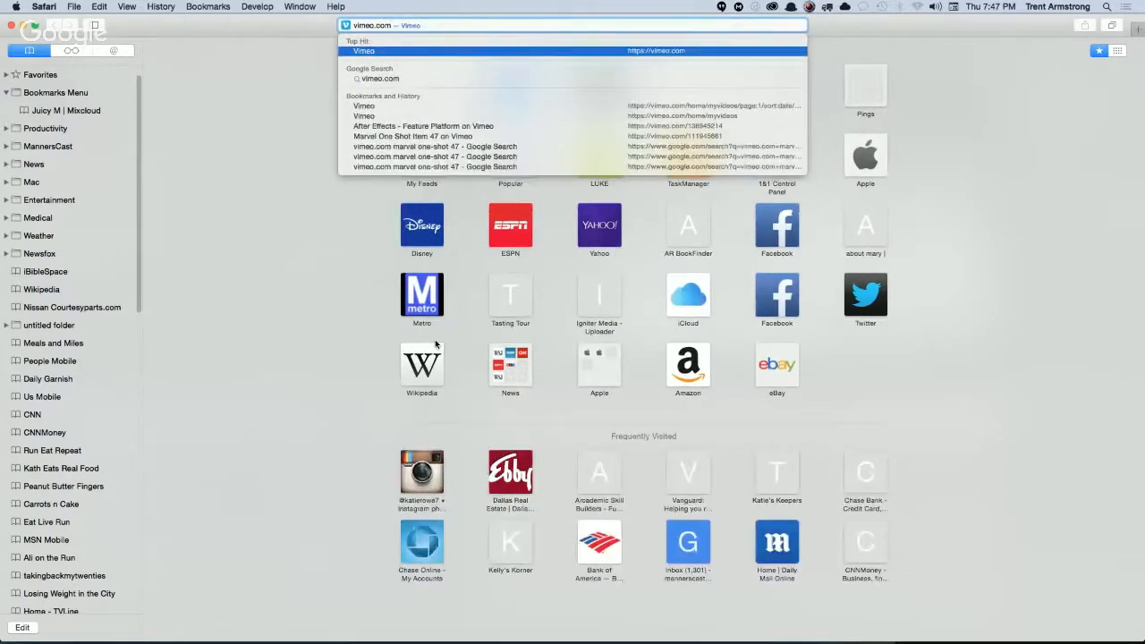
{"action": "type", "text": "/"}
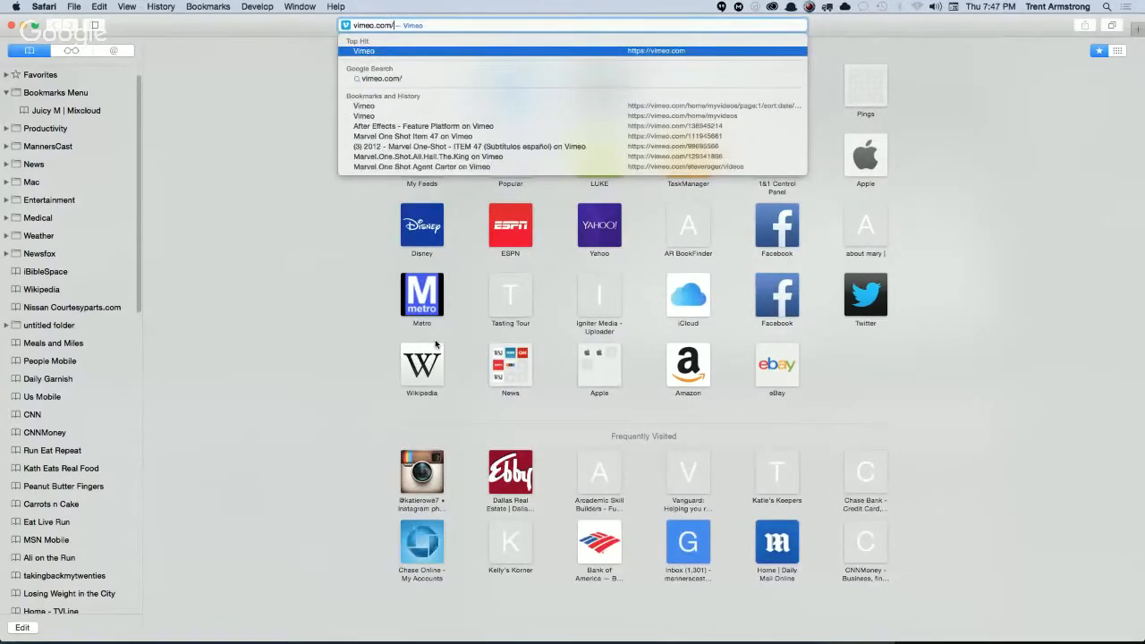
{"action": "type", "text": "aetrent"}
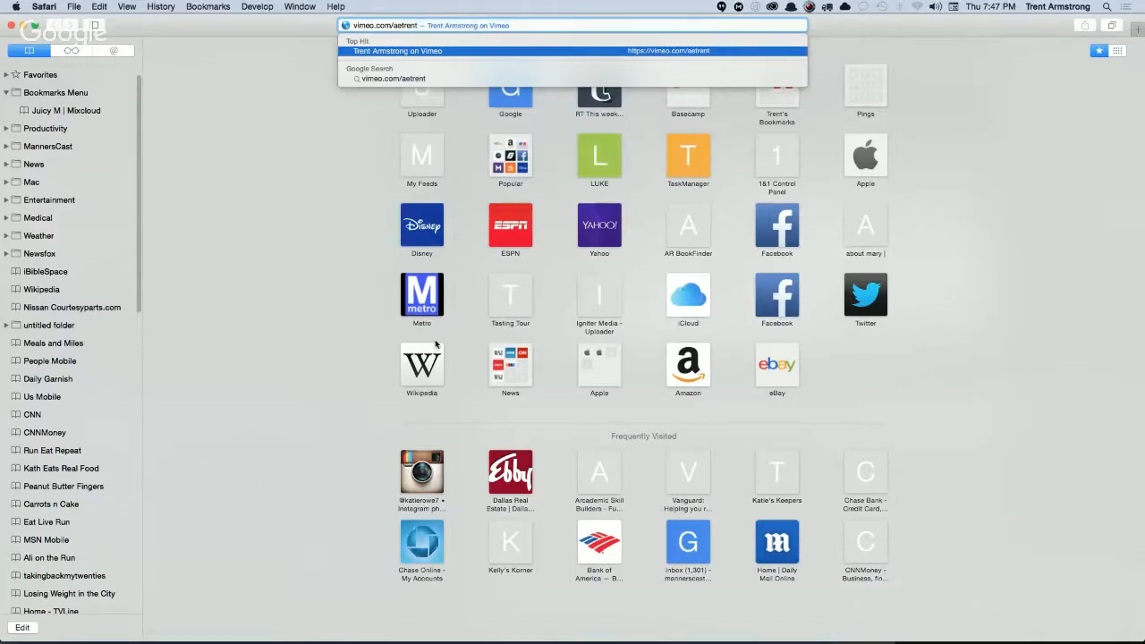
{"action": "key", "text": "Return"}
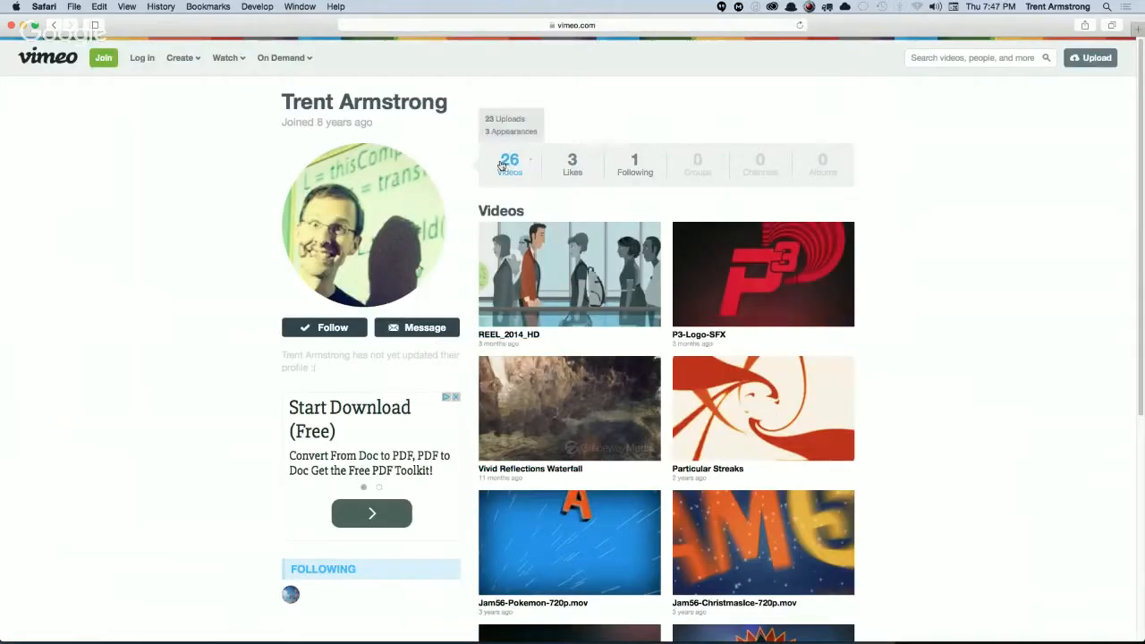
Look through the profile's full video list, including its second page, for the volumetric Fractal Noise example.
{"action": "left_click", "coordinate": [510, 164]}
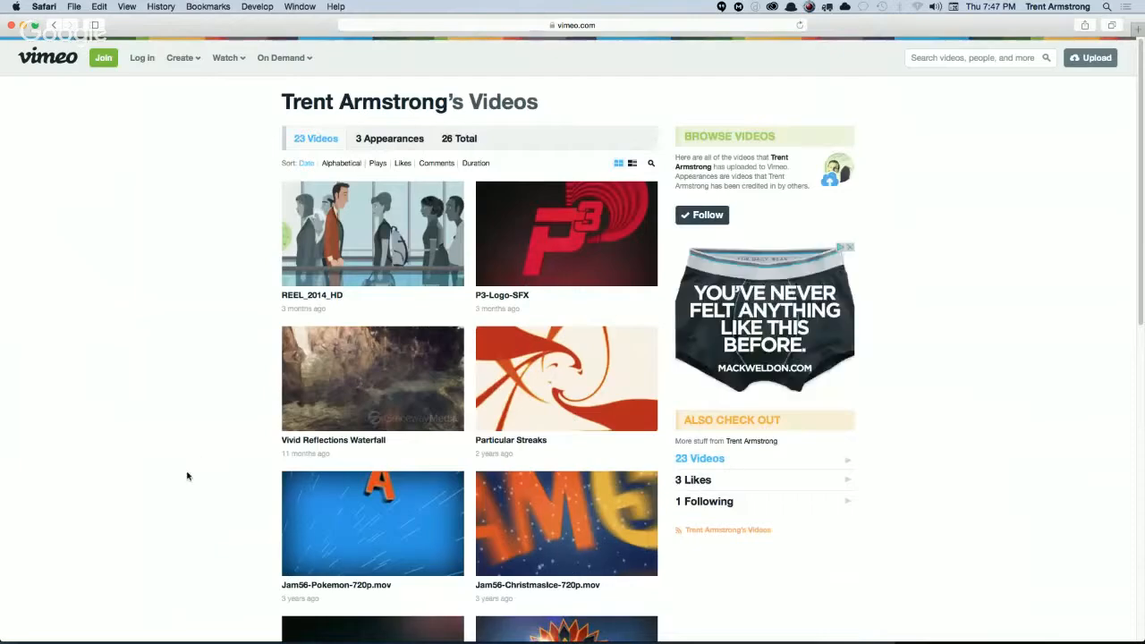
{"action": "scroll", "coordinate": [197, 471], "scroll_direction": "down", "scroll_amount": 5}
{"action": "scroll", "coordinate": [223, 332], "scroll_direction": "down", "scroll_amount": 6}
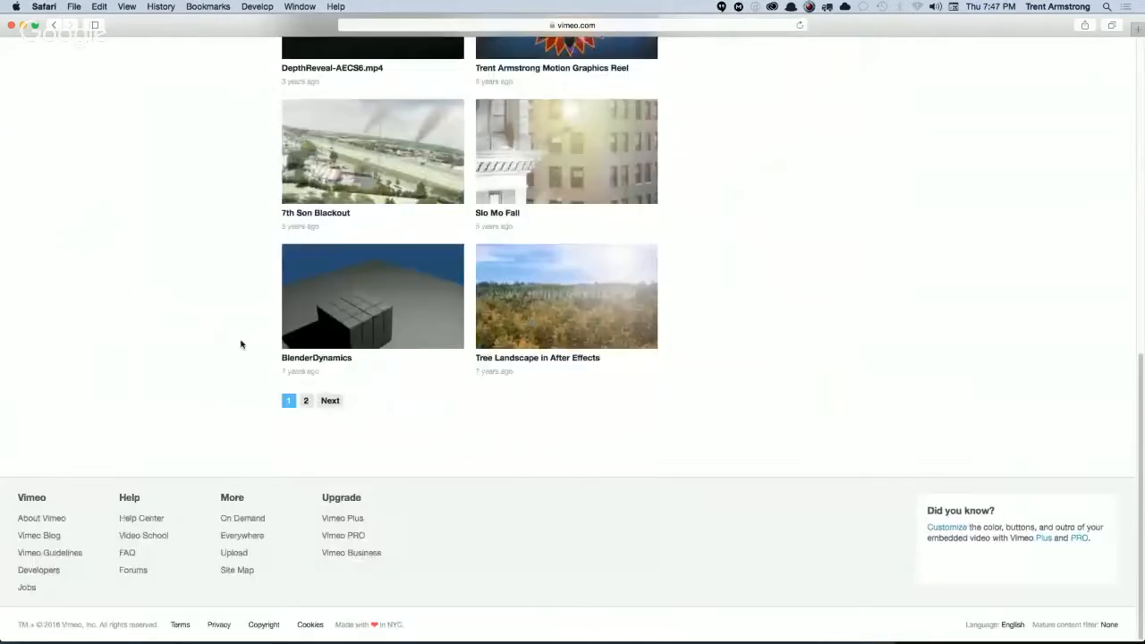
{"action": "left_click", "coordinate": [305, 400]}
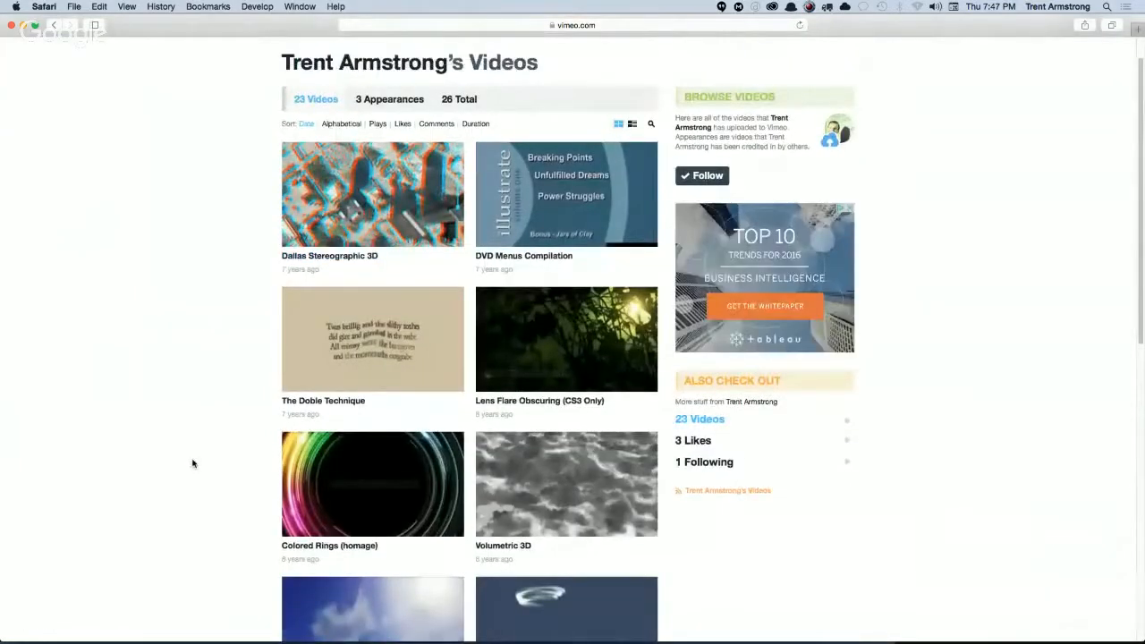
{"action": "scroll", "coordinate": [192, 464], "scroll_direction": "down", "scroll_amount": 5}
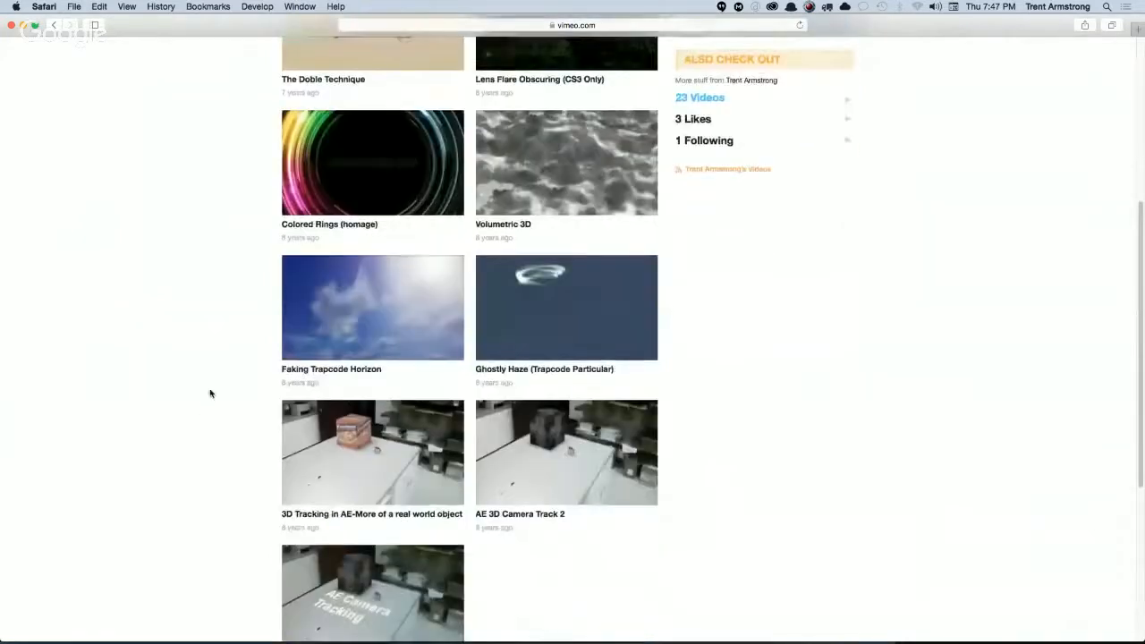
{"action": "scroll", "coordinate": [212, 448], "scroll_direction": "down", "scroll_amount": 3}
{"action": "scroll", "coordinate": [214, 440], "scroll_direction": "up", "scroll_amount": 4}
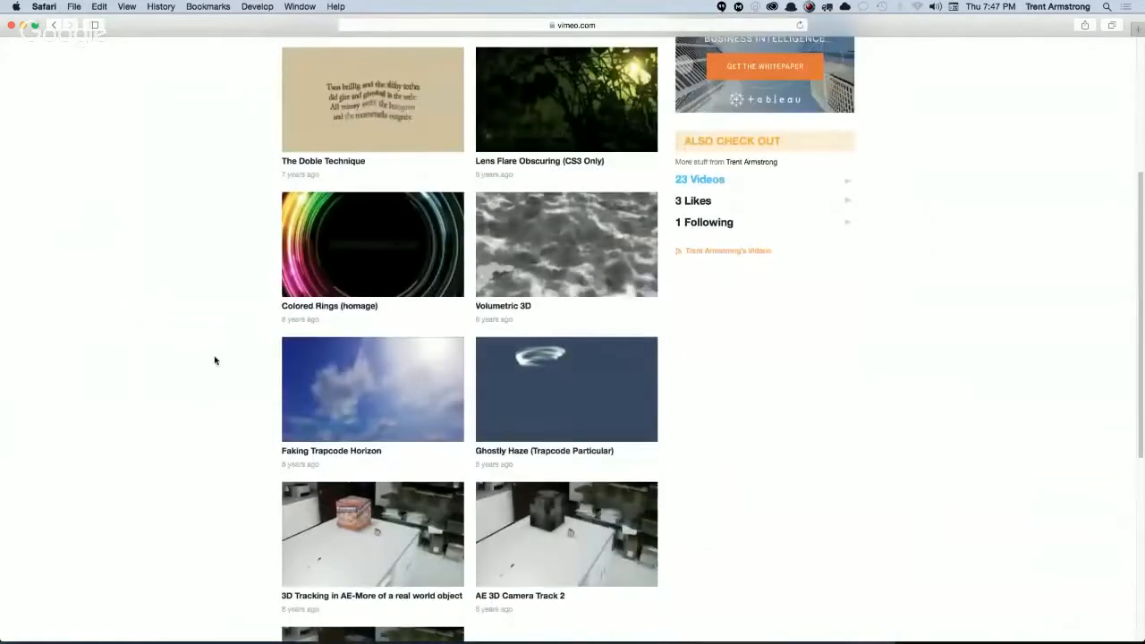
{"action": "scroll", "coordinate": [212, 396], "scroll_direction": "up", "scroll_amount": 2}
{"action": "scroll", "coordinate": [212, 419], "scroll_direction": "up", "scroll_amount": 2}
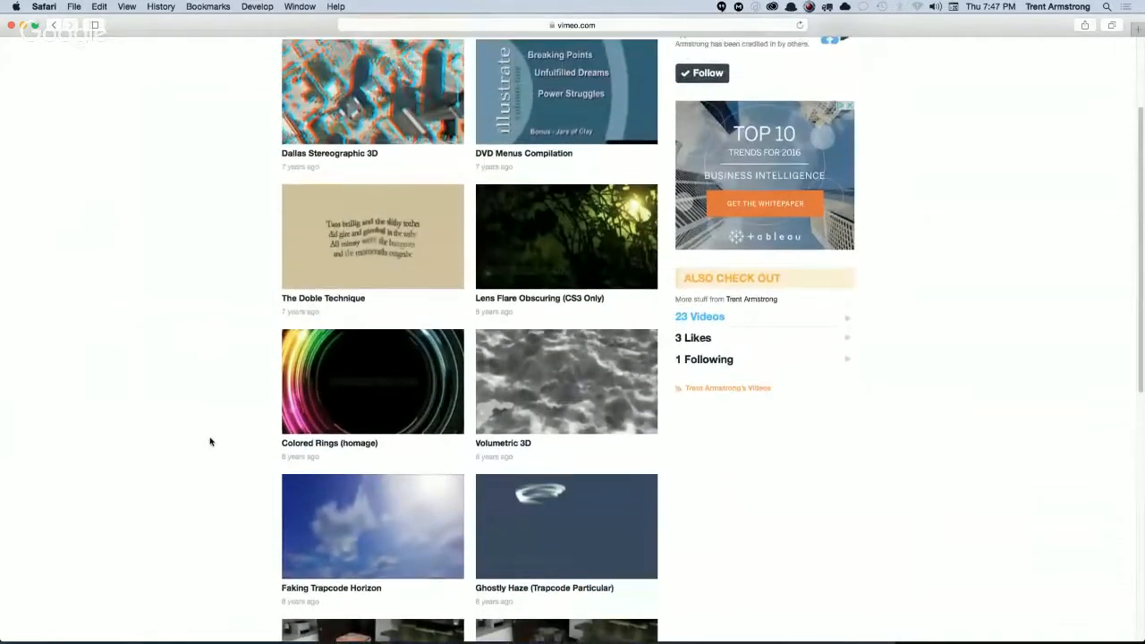
{"action": "scroll", "coordinate": [208, 450], "scroll_direction": "up", "scroll_amount": 1}
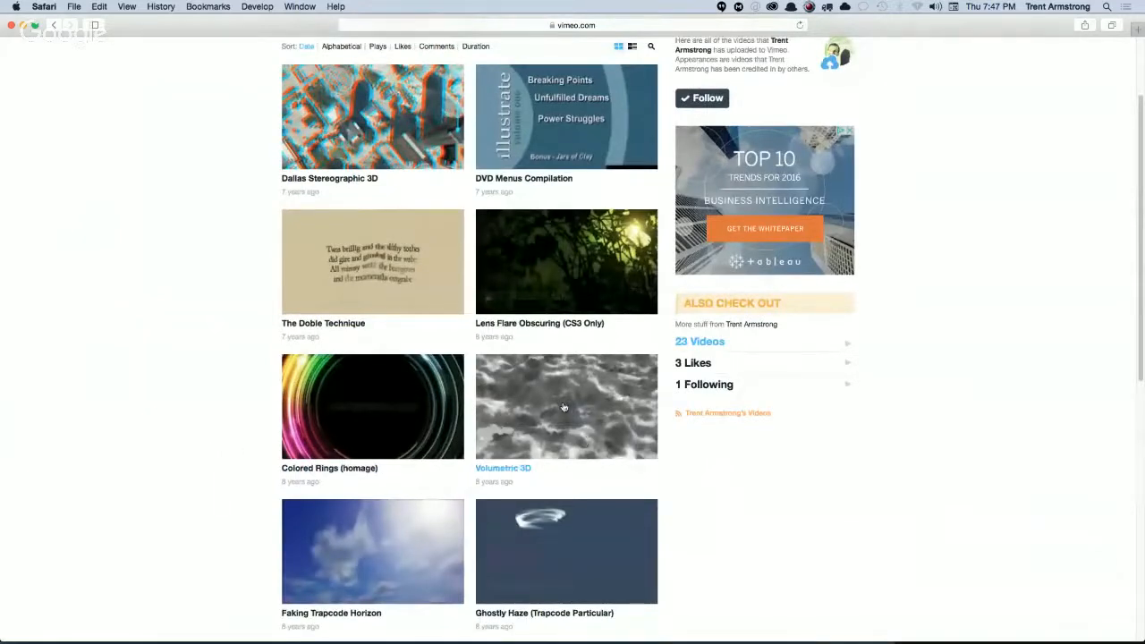
Watch the Volumetric 3D video and replay it from the start.
{"action": "left_click", "coordinate": [548, 474]}
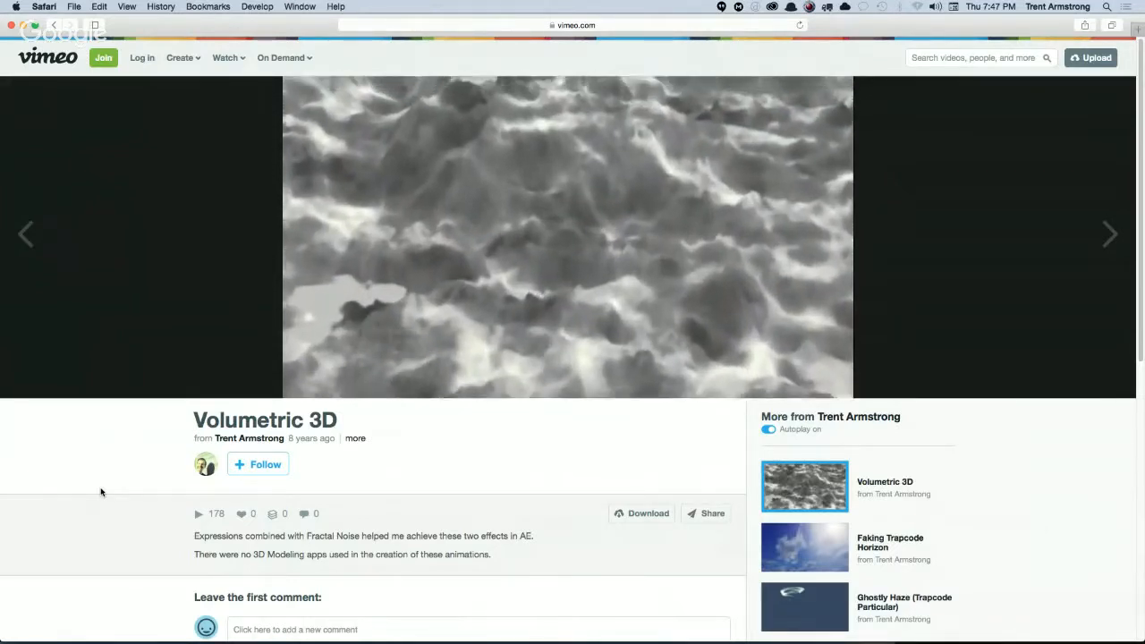
{"action": "mouse_move", "coordinate": [617, 342]}
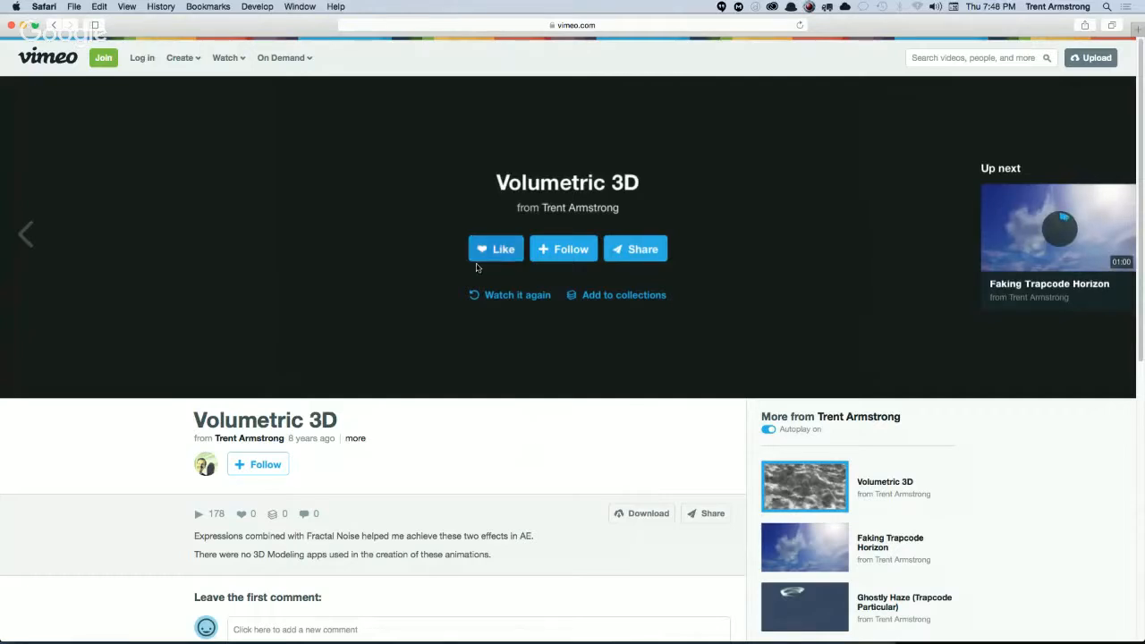
{"action": "left_click", "coordinate": [512, 294]}
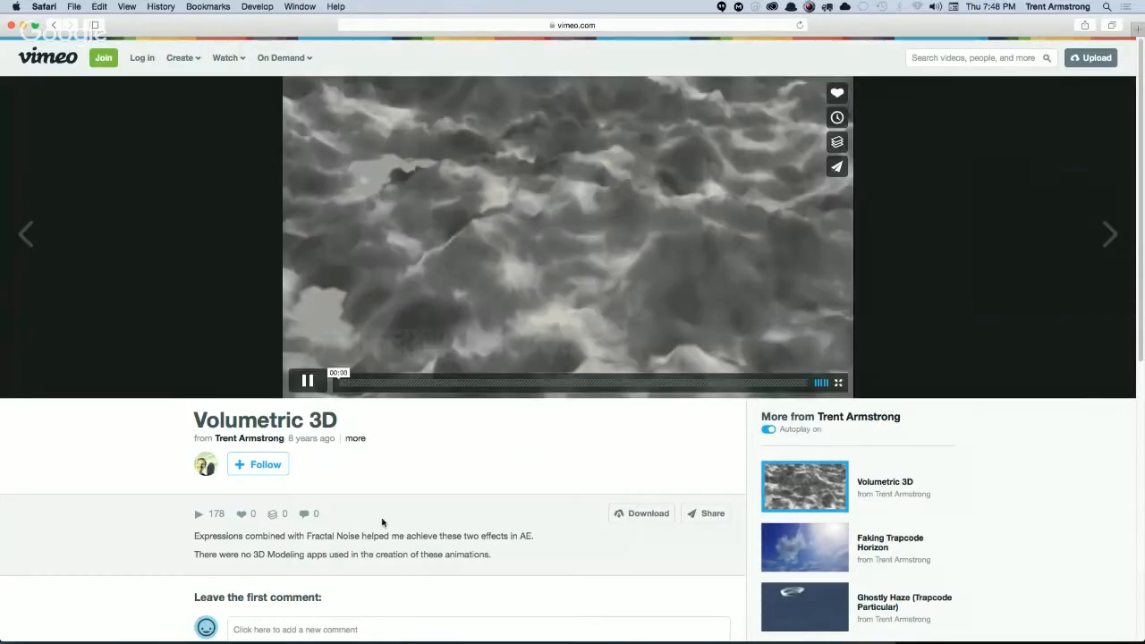
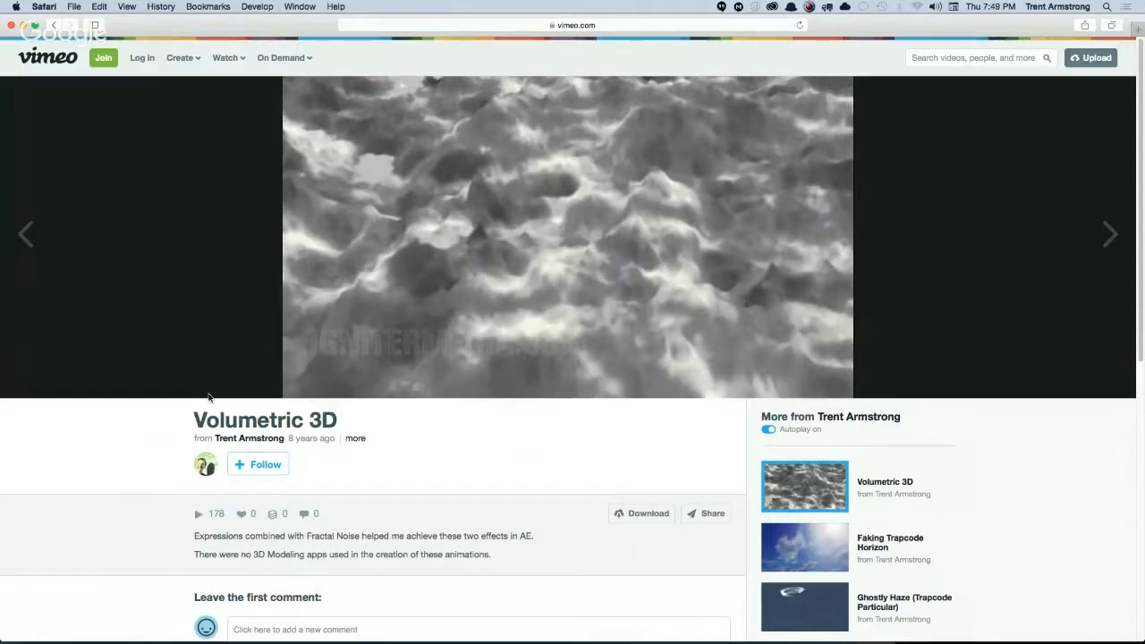
Switch to Finder and open 3D Beveled Text.aep from the Desktop's STOCK/After Effects Helpers-Experiments/AE 2014 folder, without saving the current project.
{"action": "key", "text": "super+Tab"}
{"action": "left_click", "coordinate": [572, 322]}
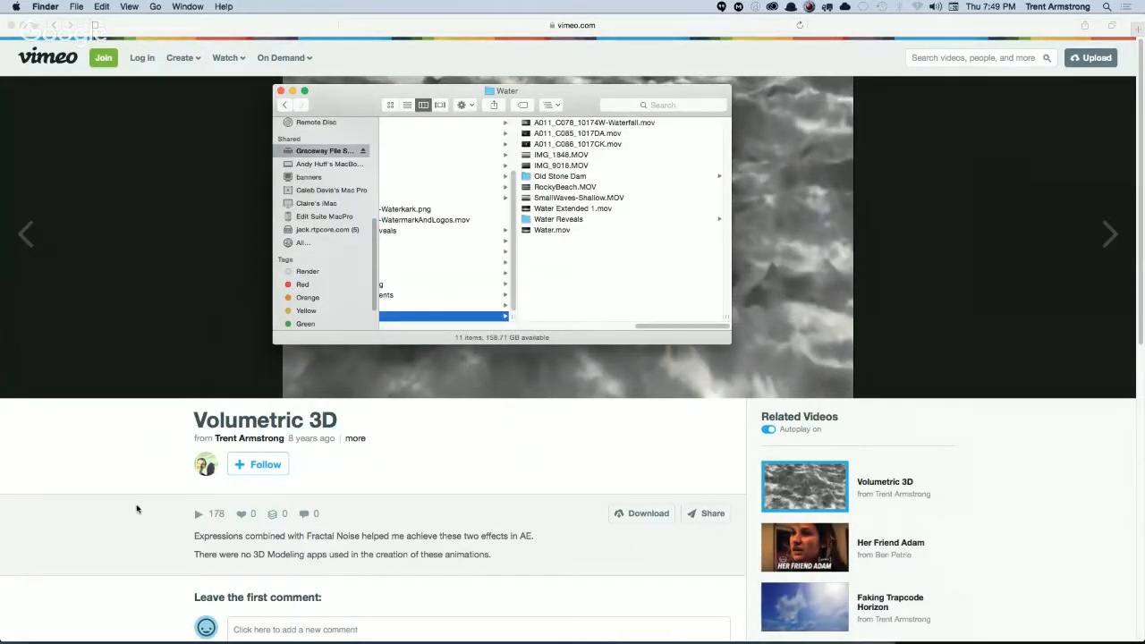
{"action": "key", "text": "super+shift+d"}
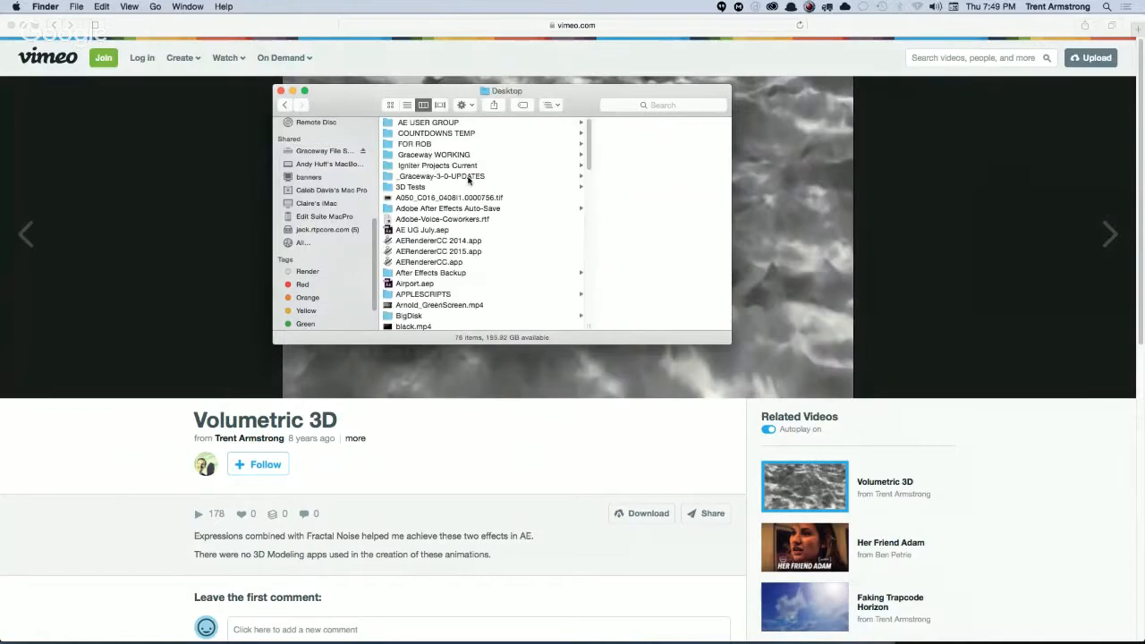
{"action": "scroll", "coordinate": [483, 215], "scroll_direction": "down", "scroll_amount": 15}
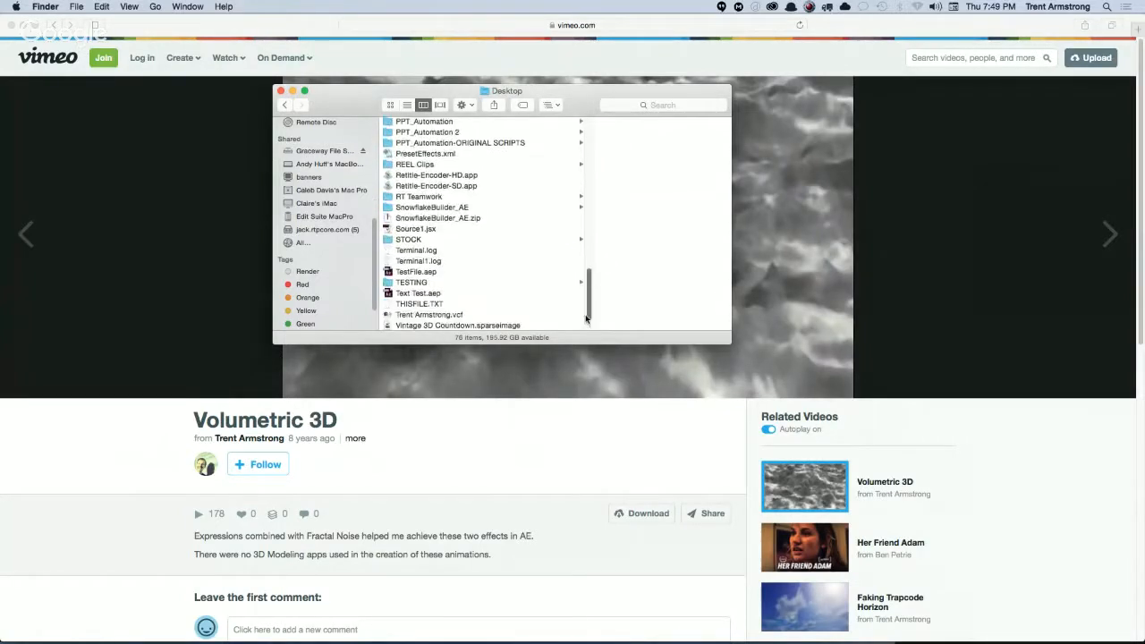
{"action": "left_click", "coordinate": [474, 240]}
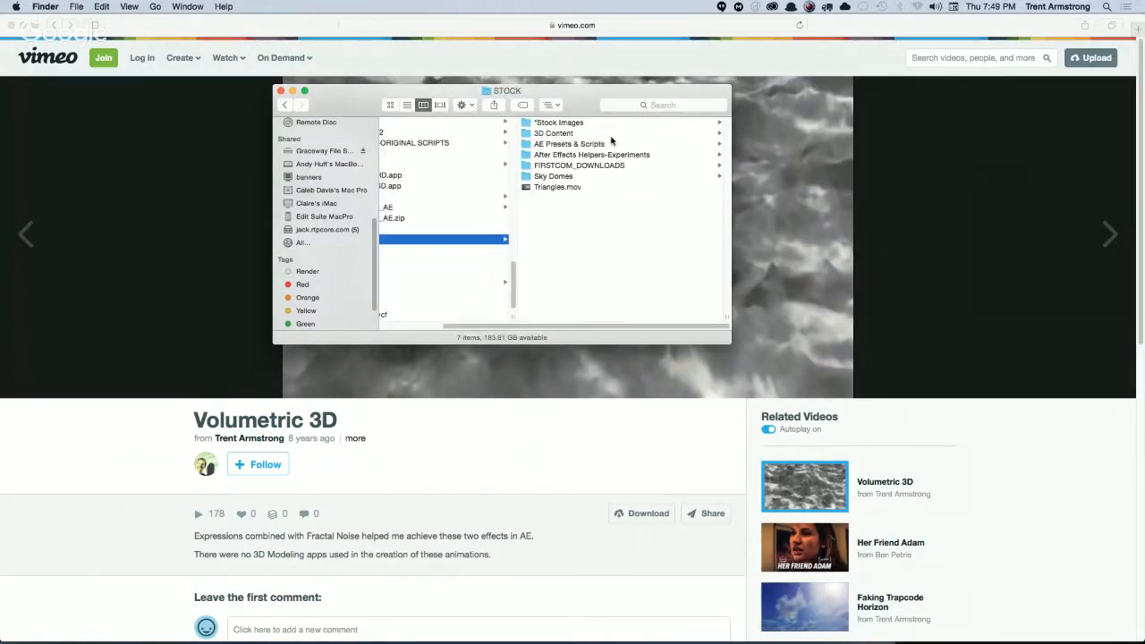
{"action": "left_click", "coordinate": [619, 156]}
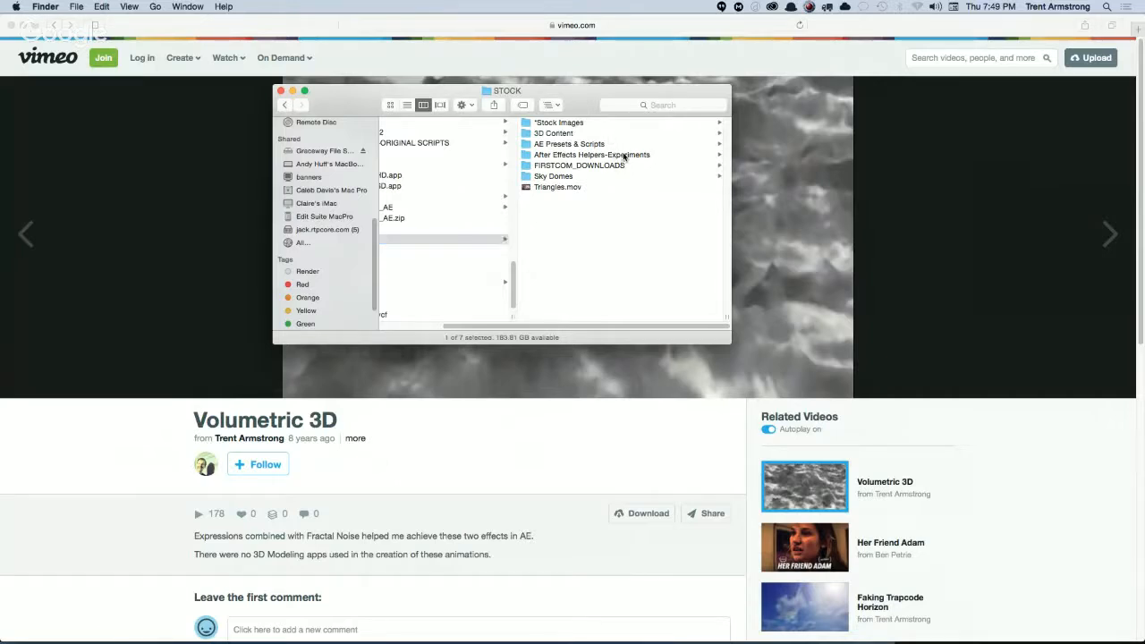
{"action": "left_click", "coordinate": [597, 125]}
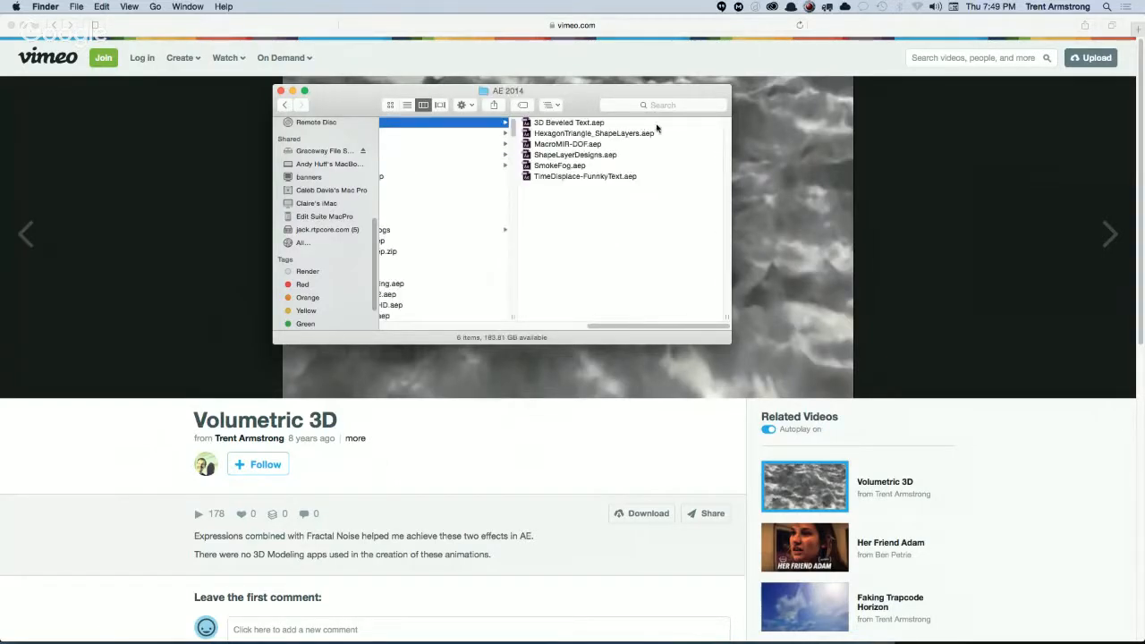
{"action": "double_click", "coordinate": [577, 123]}
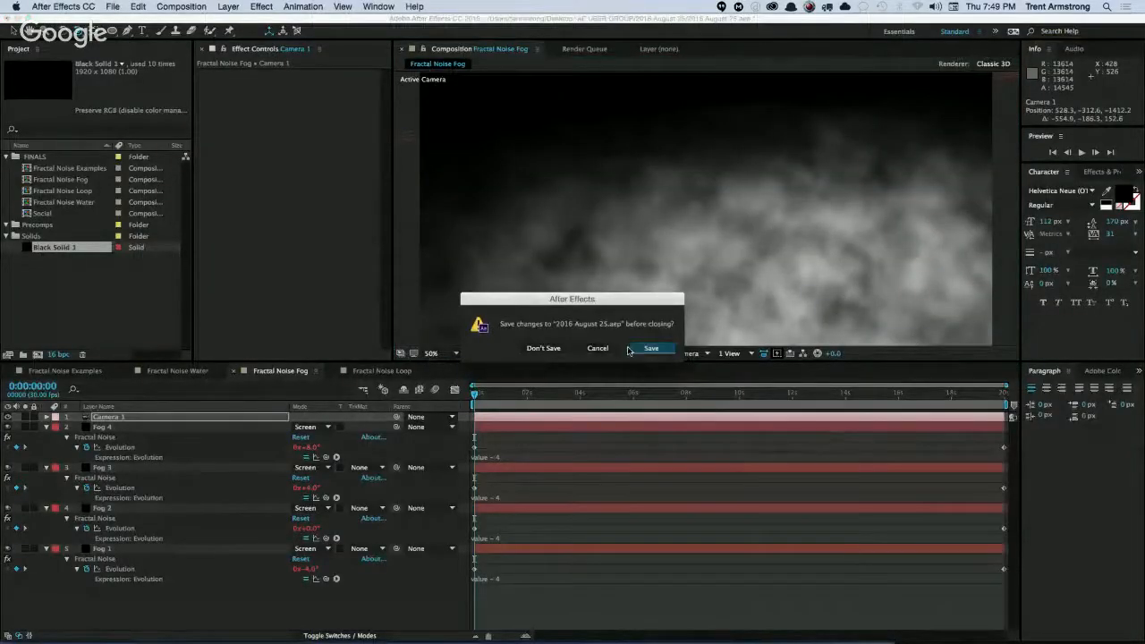
{"action": "left_click", "coordinate": [544, 349]}
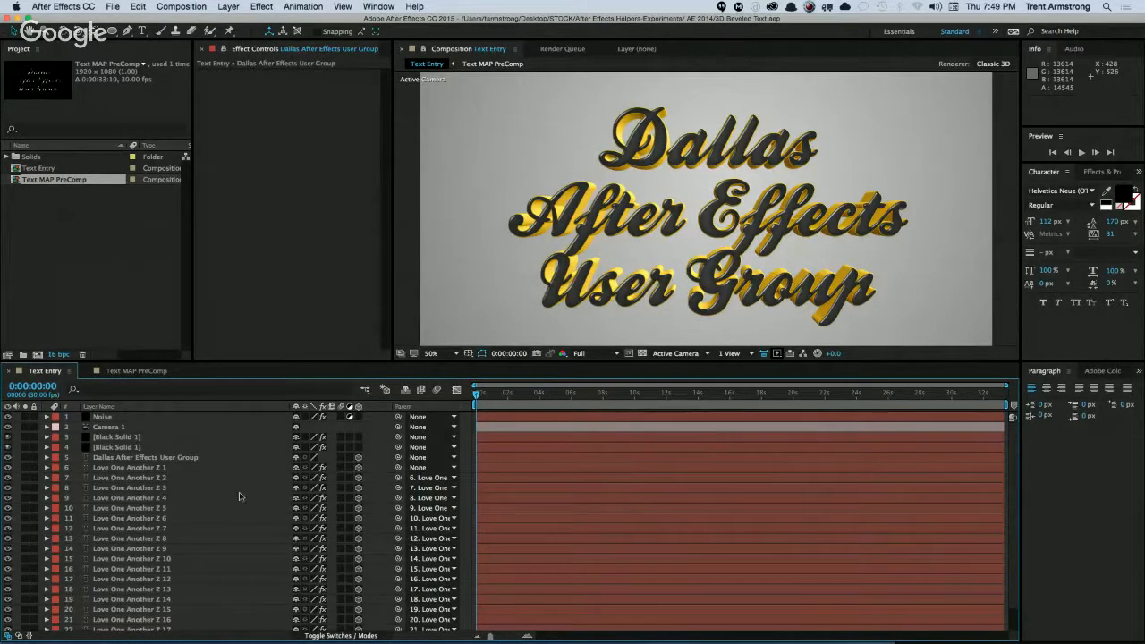
Examine the beveled text at 100% and the stack of Love One Another Z layers that builds its depth.
{"action": "key", "text": "slash"}
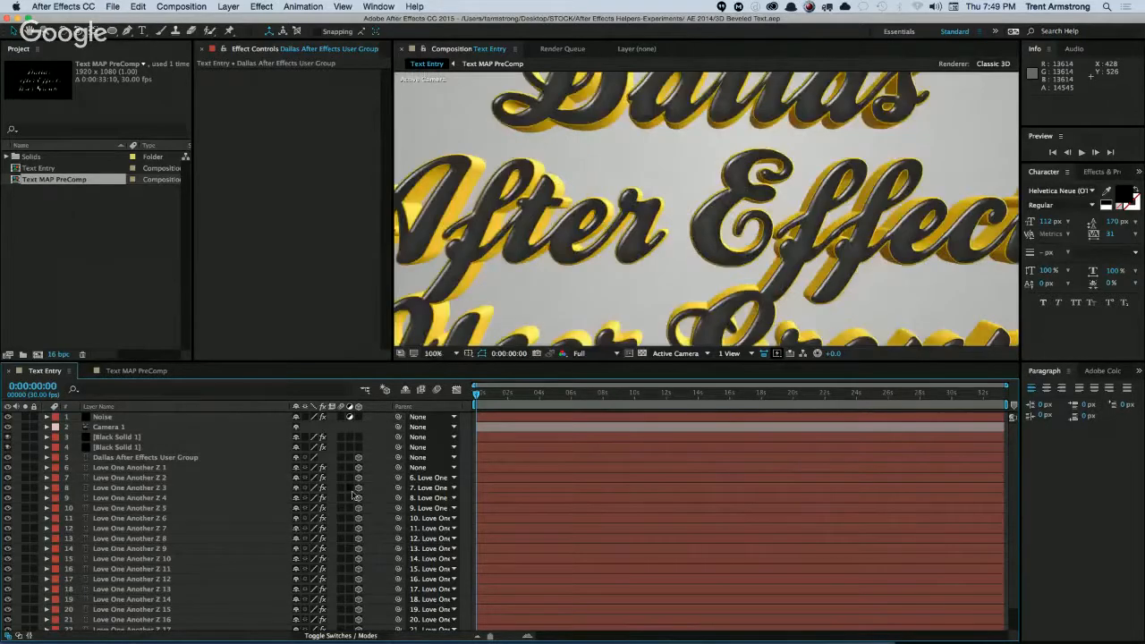
{"action": "key", "text": "comma"}
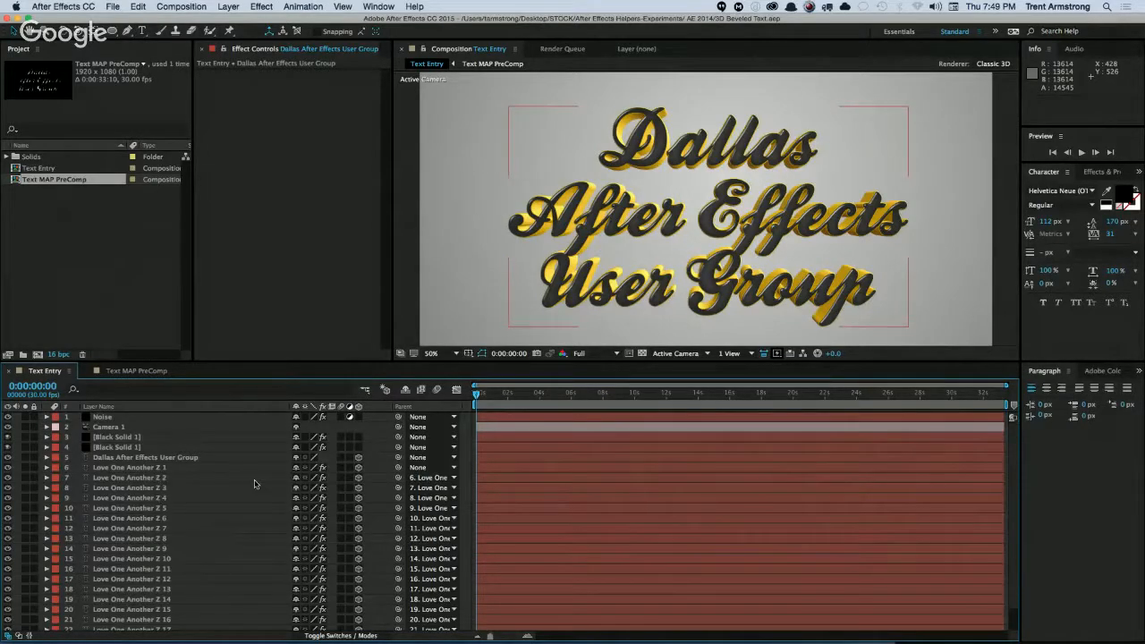
{"action": "scroll", "coordinate": [199, 564], "scroll_direction": "down", "scroll_amount": 2}
{"action": "left_click", "coordinate": [185, 604]}
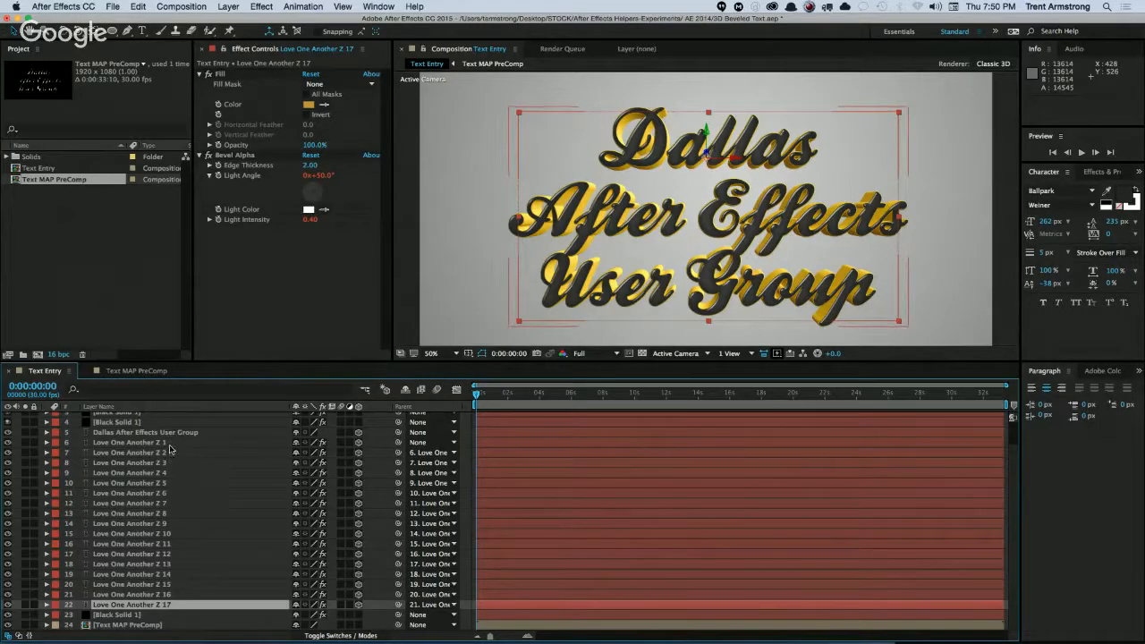
{"action": "key", "text": "F2"}
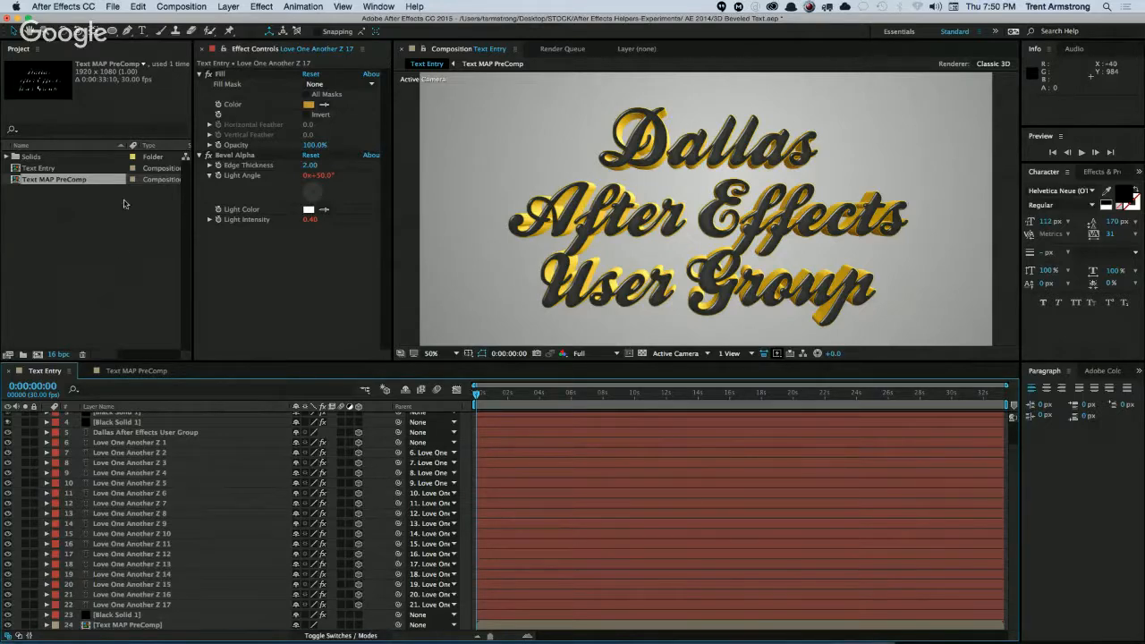
{"action": "left_click", "coordinate": [113, 7]}
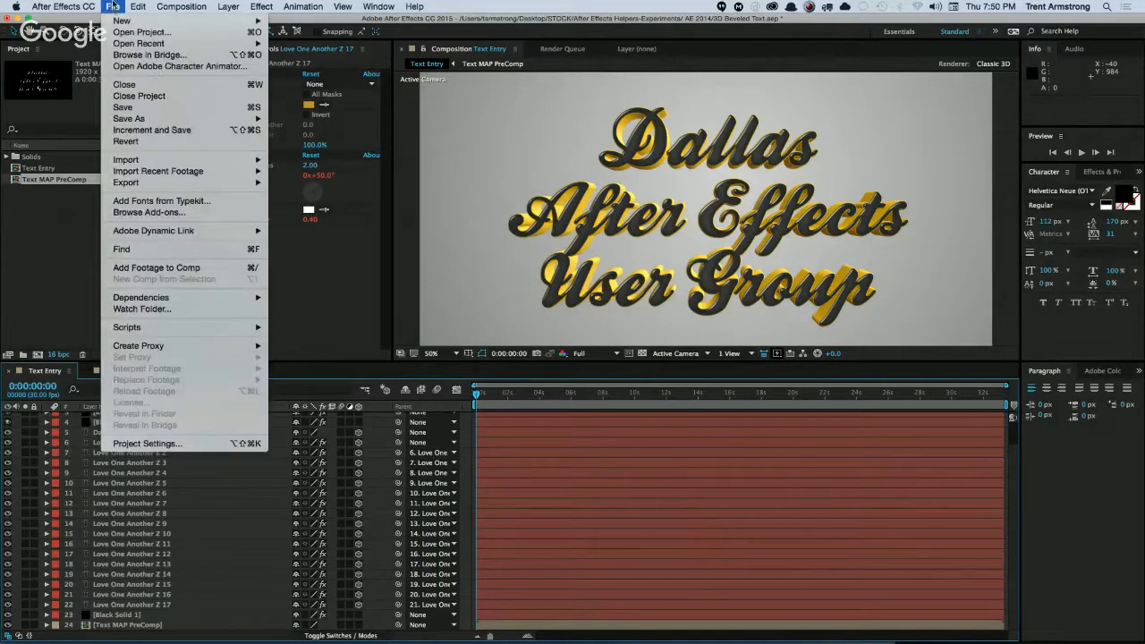
{"action": "left_click", "coordinate": [112, 7]}
{"action": "scroll", "coordinate": [179, 470], "scroll_direction": "up", "scroll_amount": 2}
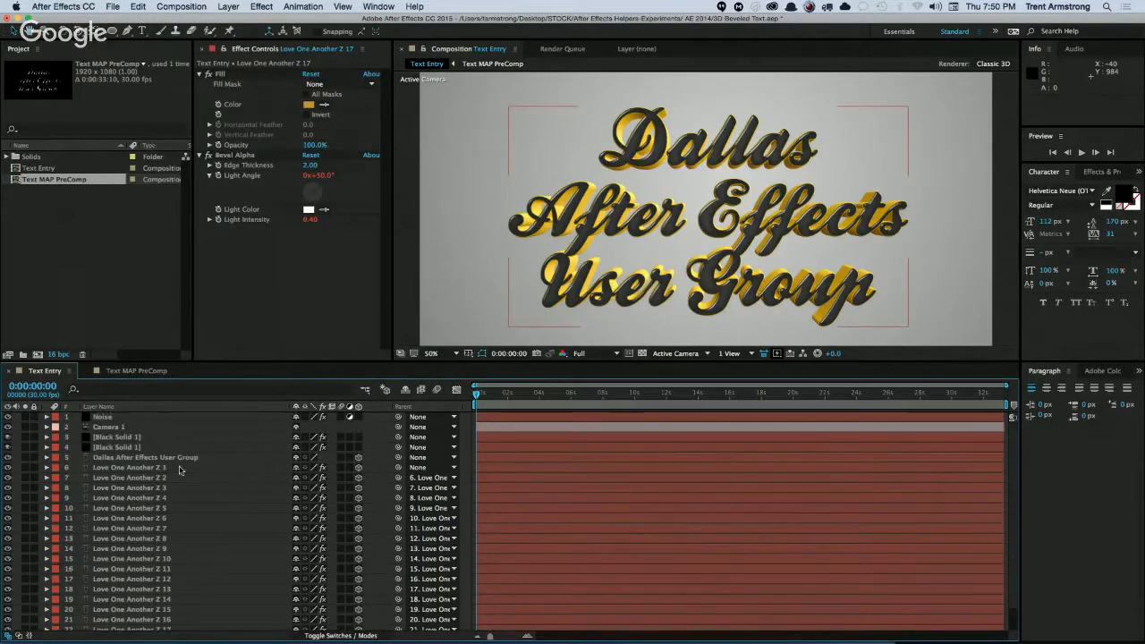
Replace the Dallas After Effects User Group text with three lines: a person's first name, "the" and "Great!".
{"action": "left_click", "coordinate": [179, 458]}
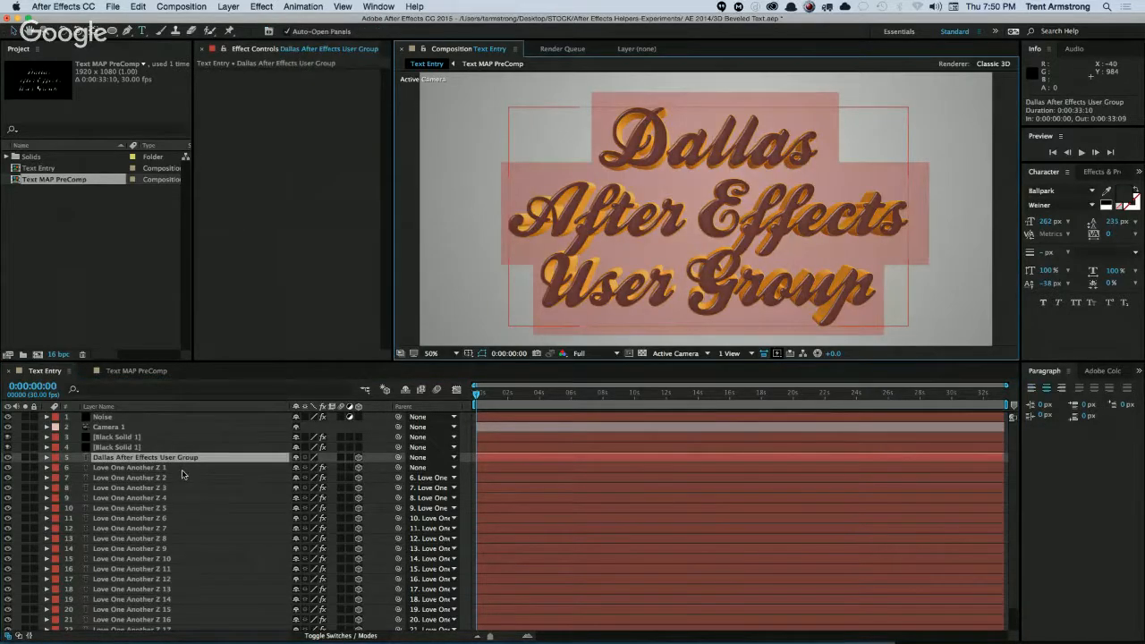
{"action": "key", "text": "Return"}
{"action": "type", "text": "Jays"}
{"action": "key", "text": "Return"}
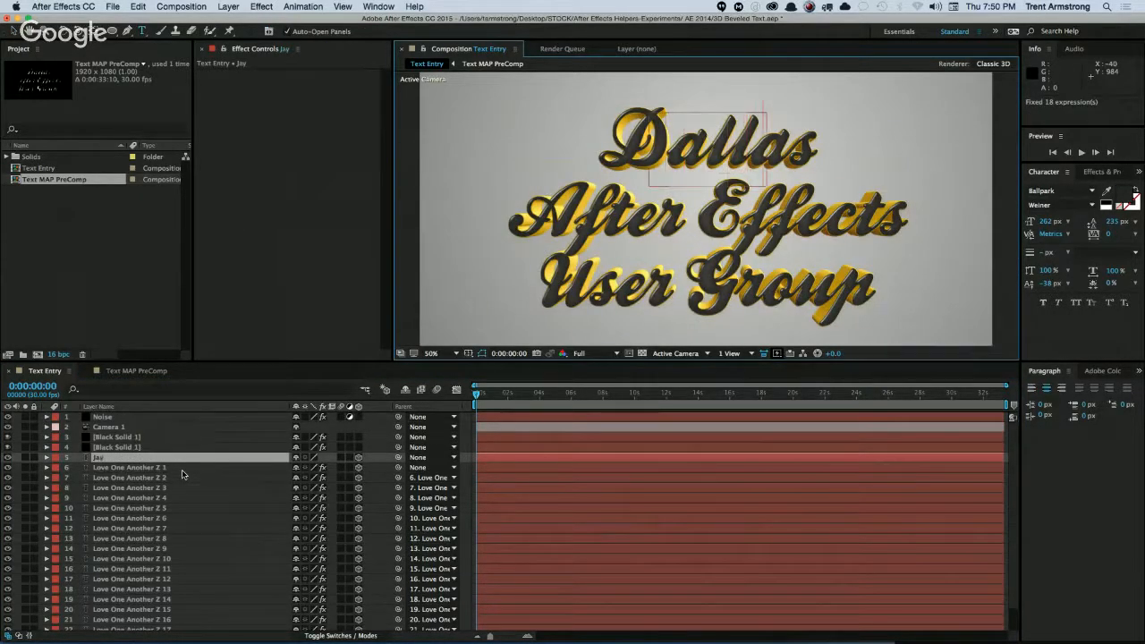
{"action": "type", "text": "on"}
{"action": "key", "text": "Return"}
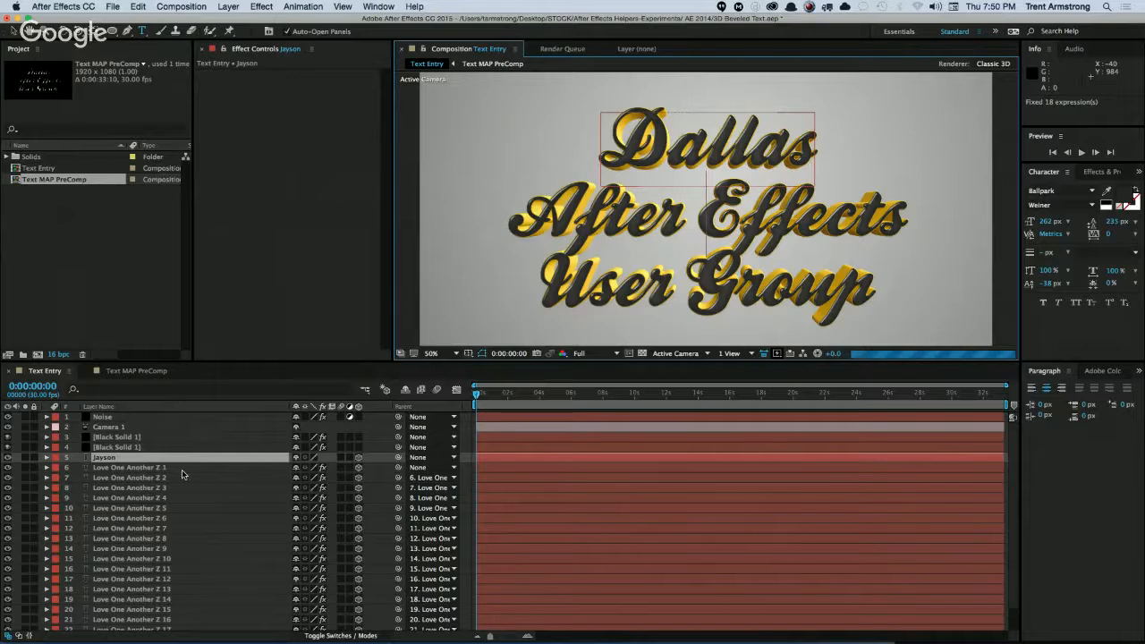
{"action": "type", "text": "t"}
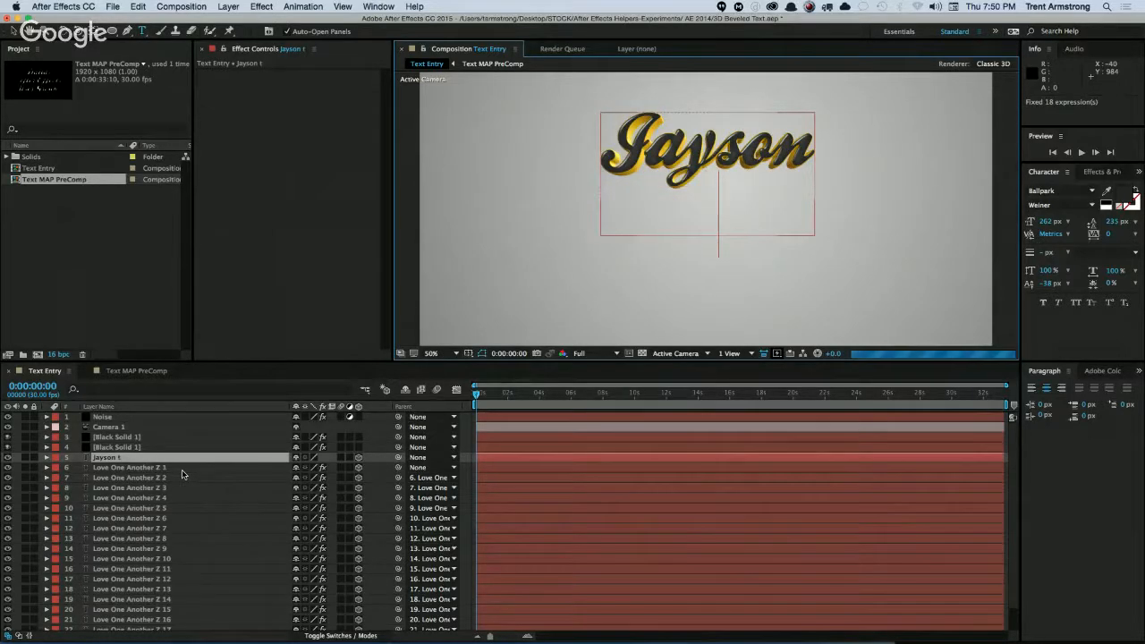
{"action": "type", "text": "he"}
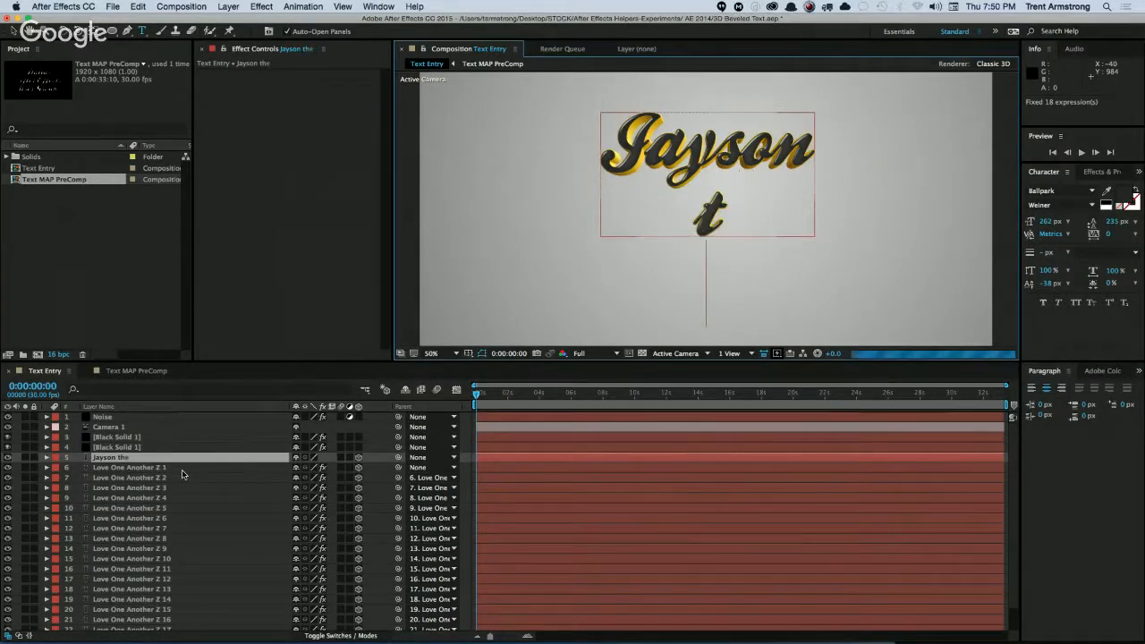
{"action": "type", "text": " Great"}
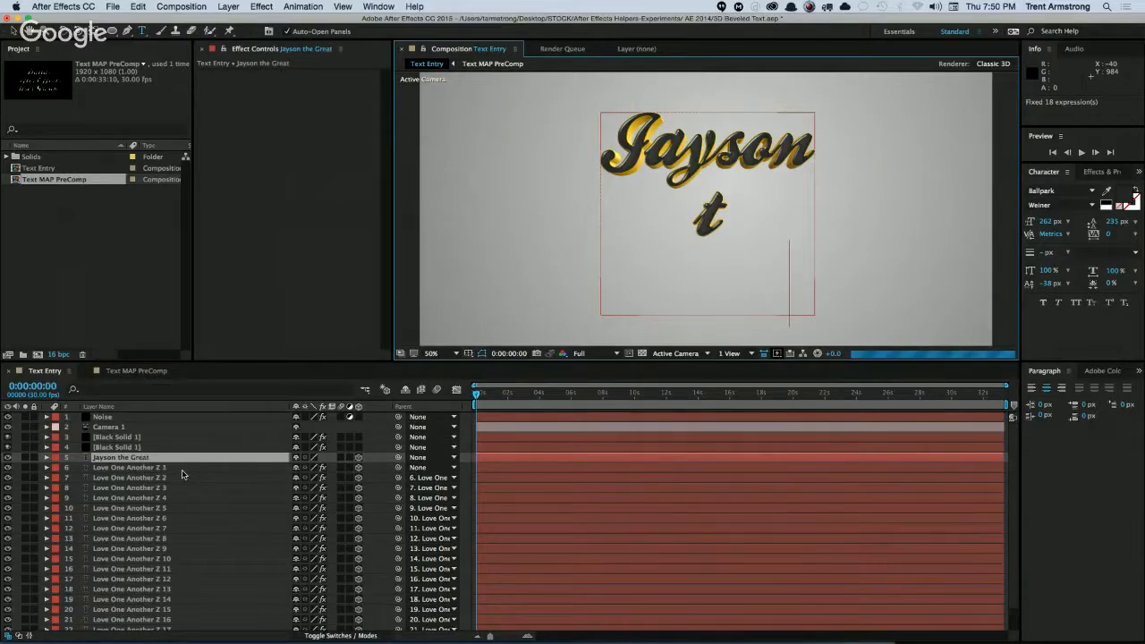
{"action": "type", "text": "!"}
{"action": "key", "text": "Escape"}
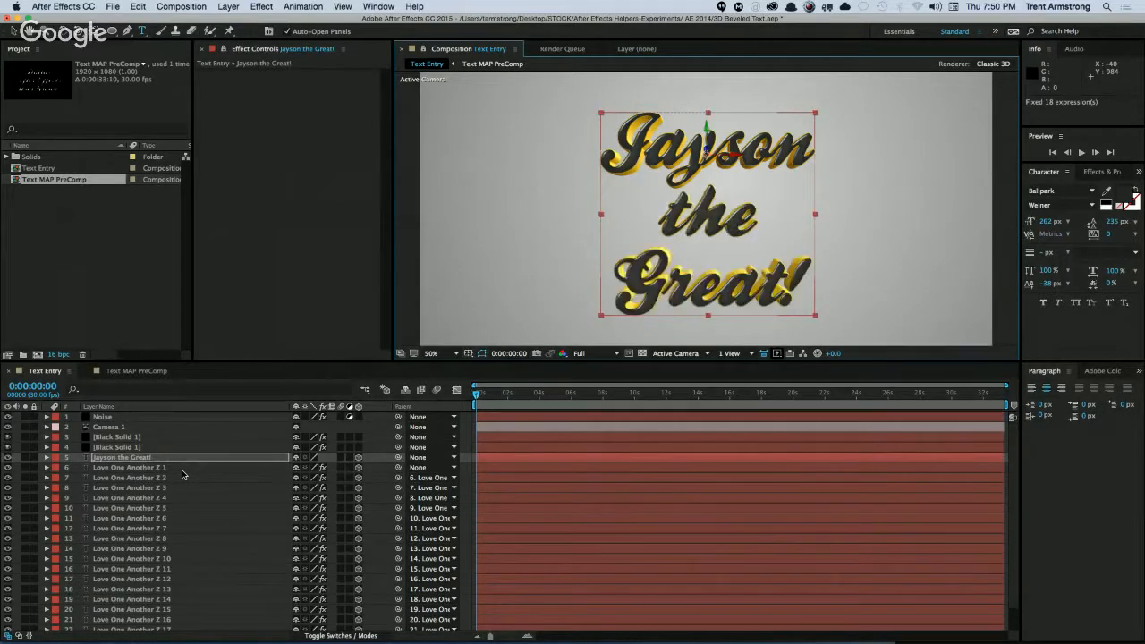
Try to move the main text layer below the Love One Another Z 2 layer, and undo the move.
{"action": "left_click", "coordinate": [146, 307]}
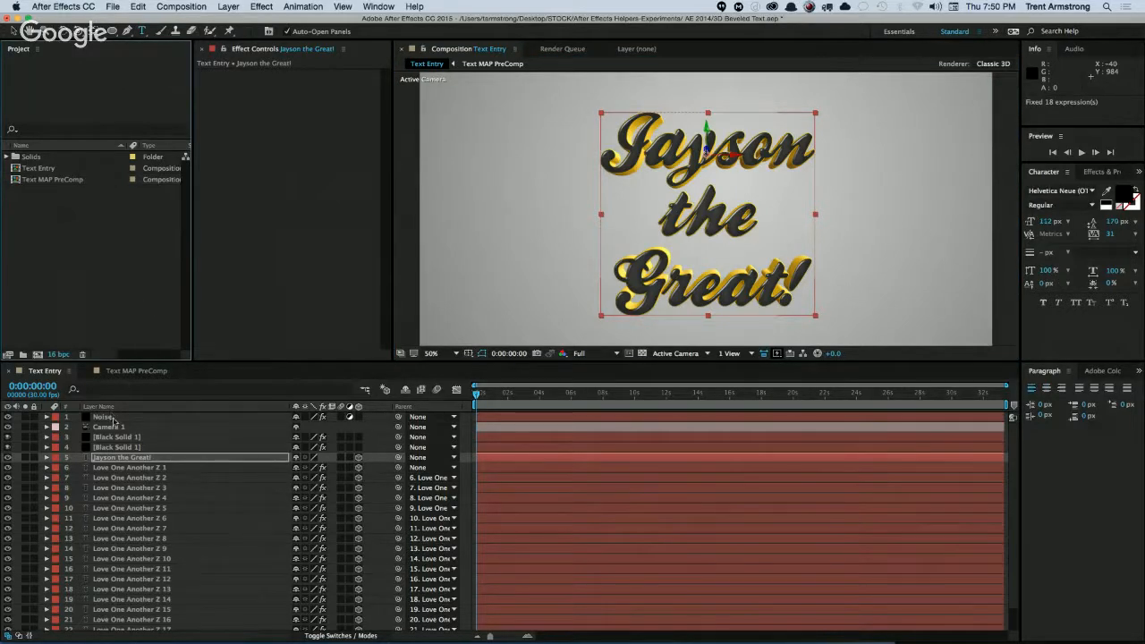
{"action": "left_click_drag", "start_coordinate": [132, 458], "coordinate": [134, 481]}
{"action": "scroll", "coordinate": [162, 549], "scroll_direction": "down", "scroll_amount": 1}
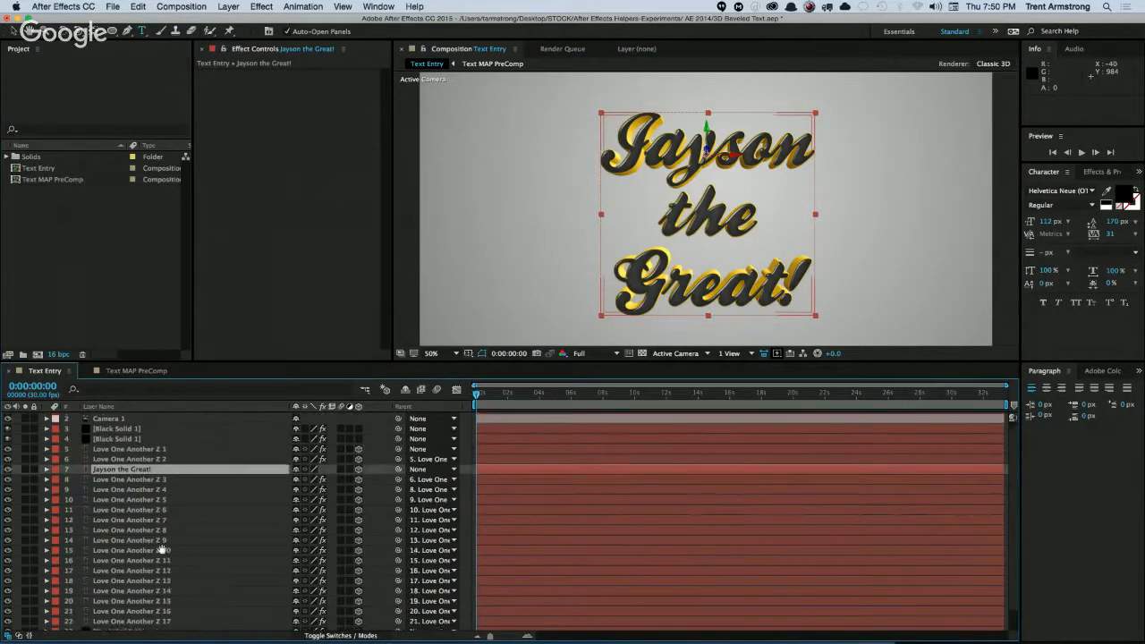
{"action": "key", "text": "super+z"}
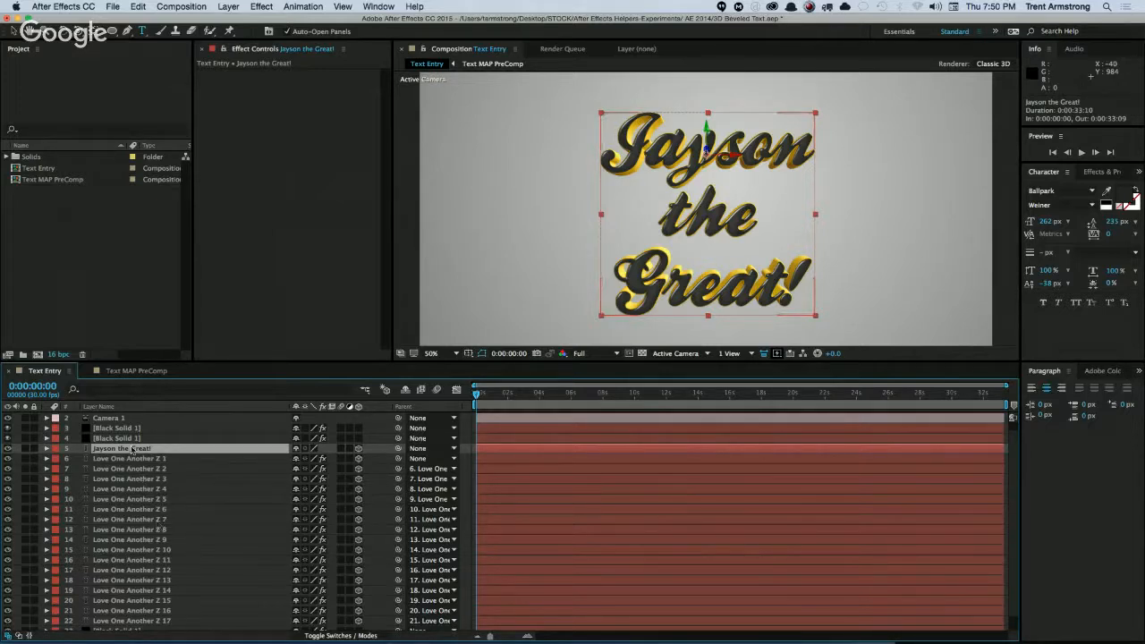
Try a kerning of 140 between the first two letters of the text's top line.
{"action": "double_click", "coordinate": [143, 449]}
{"action": "left_click", "coordinate": [647, 187]}
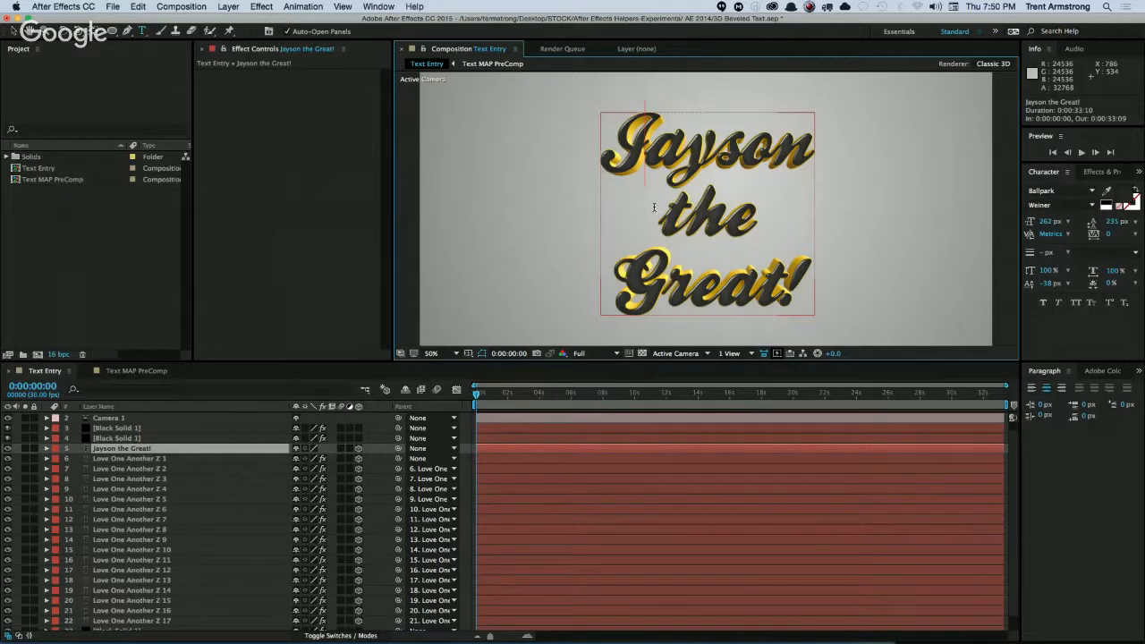
{"action": "key", "text": "alt+Right"}
{"action": "key", "text": "alt+Right"}
{"action": "key", "text": "alt+Right"}
{"action": "key", "text": "alt+Right"}
{"action": "key", "text": "alt+Right"}
{"action": "key", "text": "alt+Right"}
{"action": "key", "text": "alt+Right"}
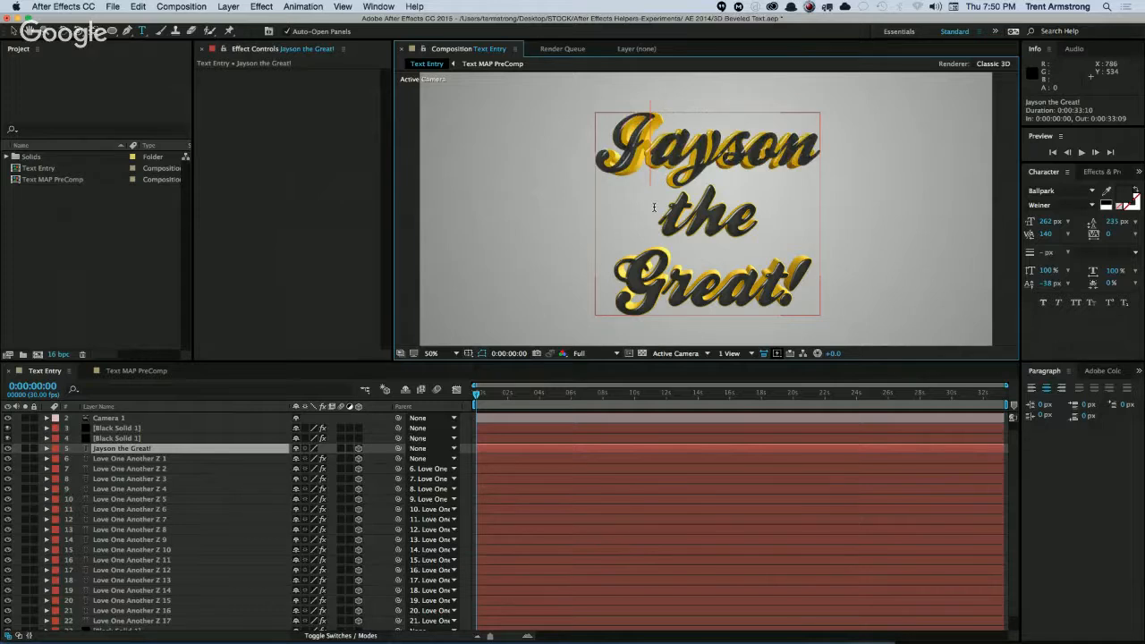
{"action": "key", "text": "Escape"}
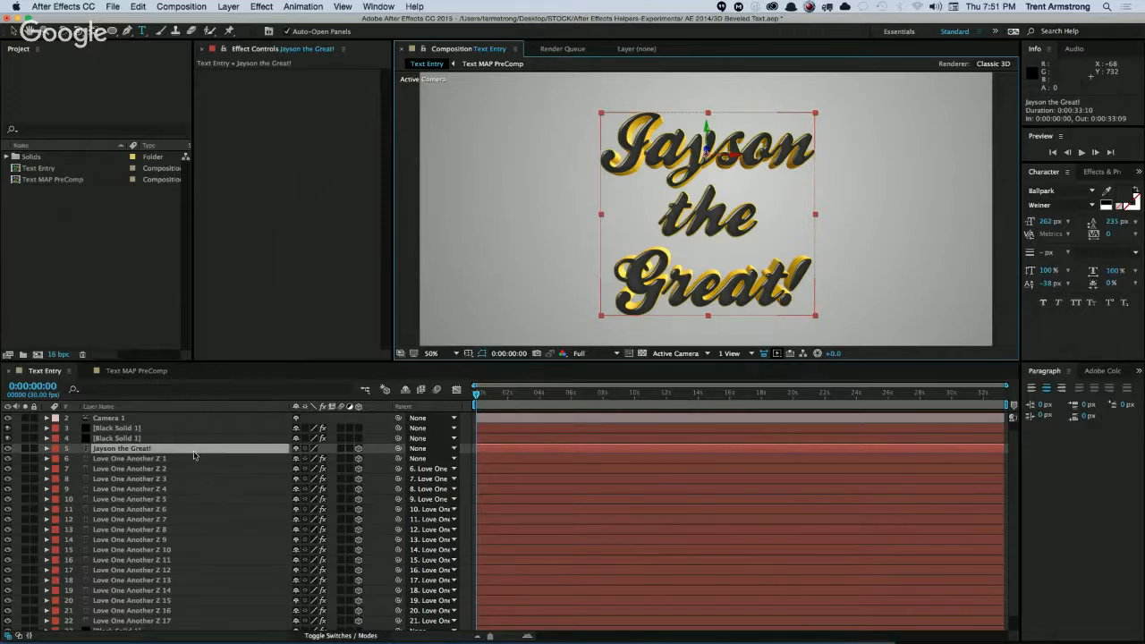
Review the Gradient Ramp and CC Glass effect settings on the upper Black Solid 1 layer.
{"action": "left_click", "coordinate": [126, 330]}
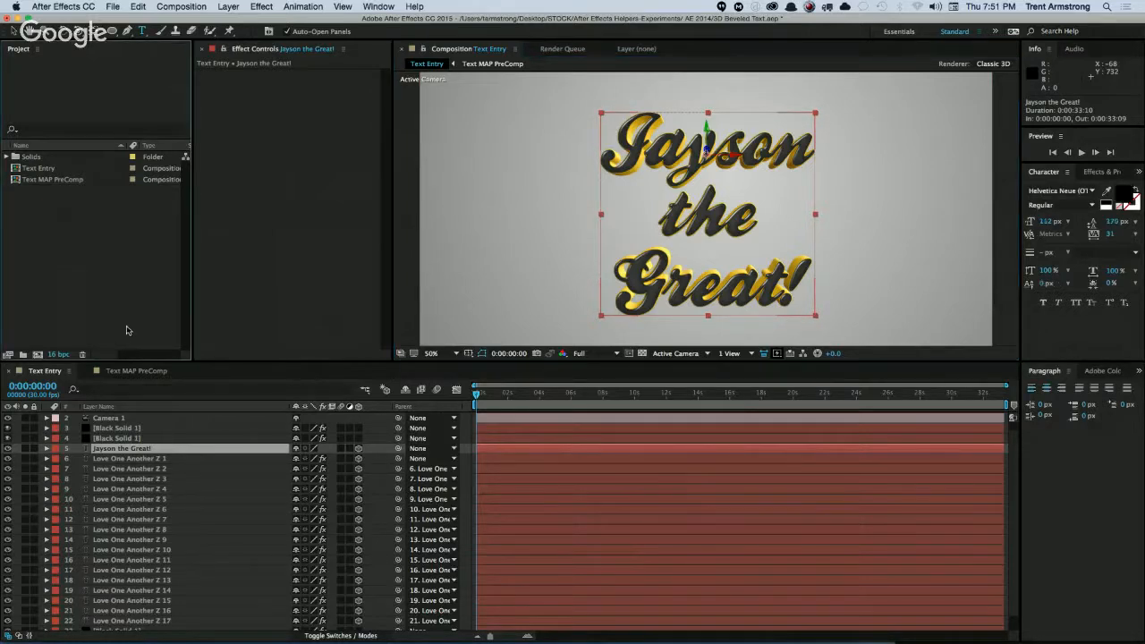
{"action": "left_click", "coordinate": [152, 430]}
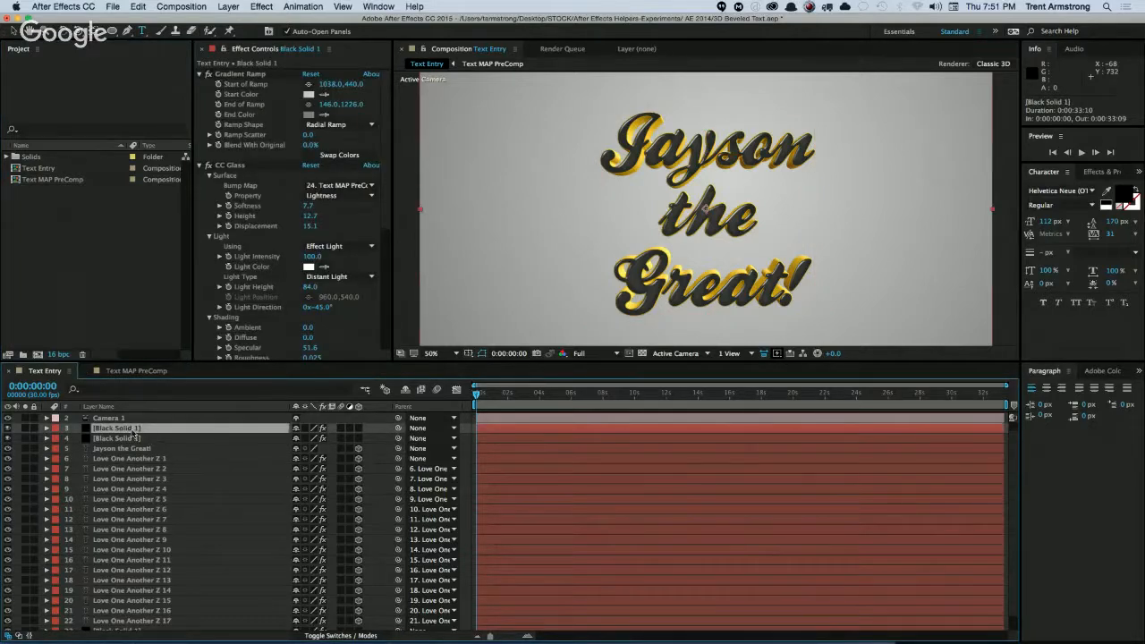
{"action": "key", "text": "super+shift+a"}
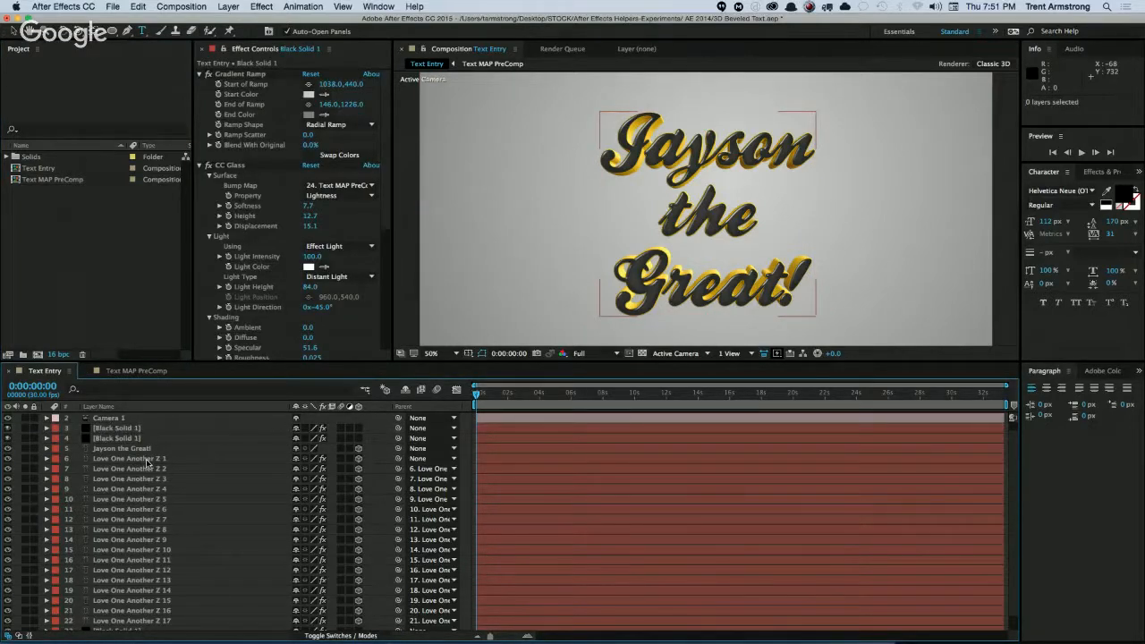
Replace the main text layer's wording with three lines: "After Effects", "is" and "Awesome!".
{"action": "left_click", "coordinate": [121, 448]}
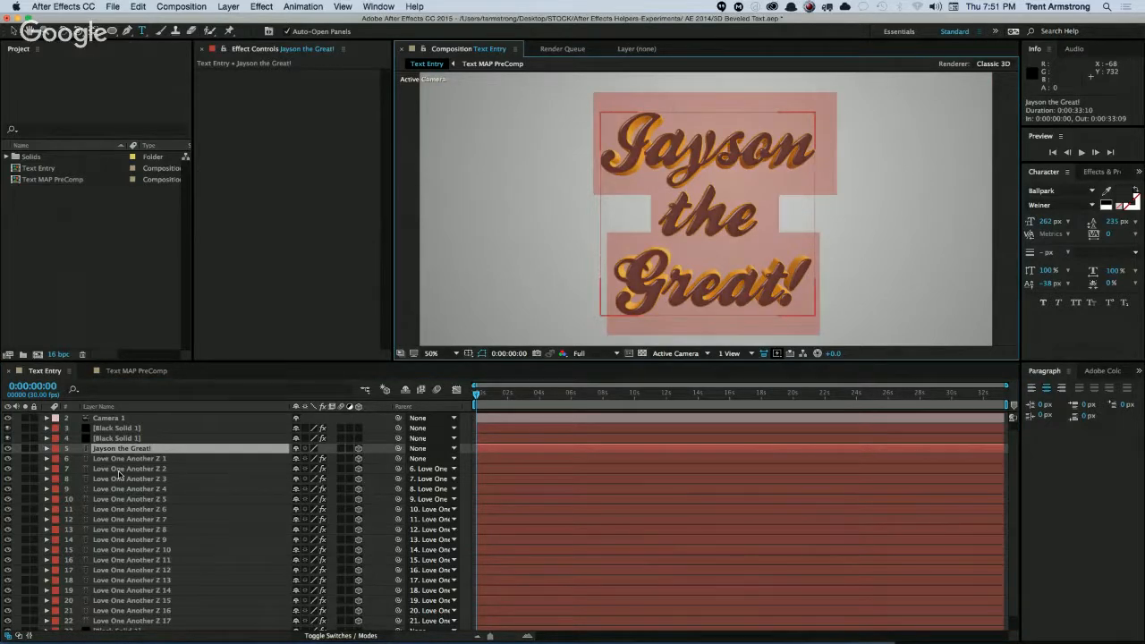
{"action": "type", "text": "After"}
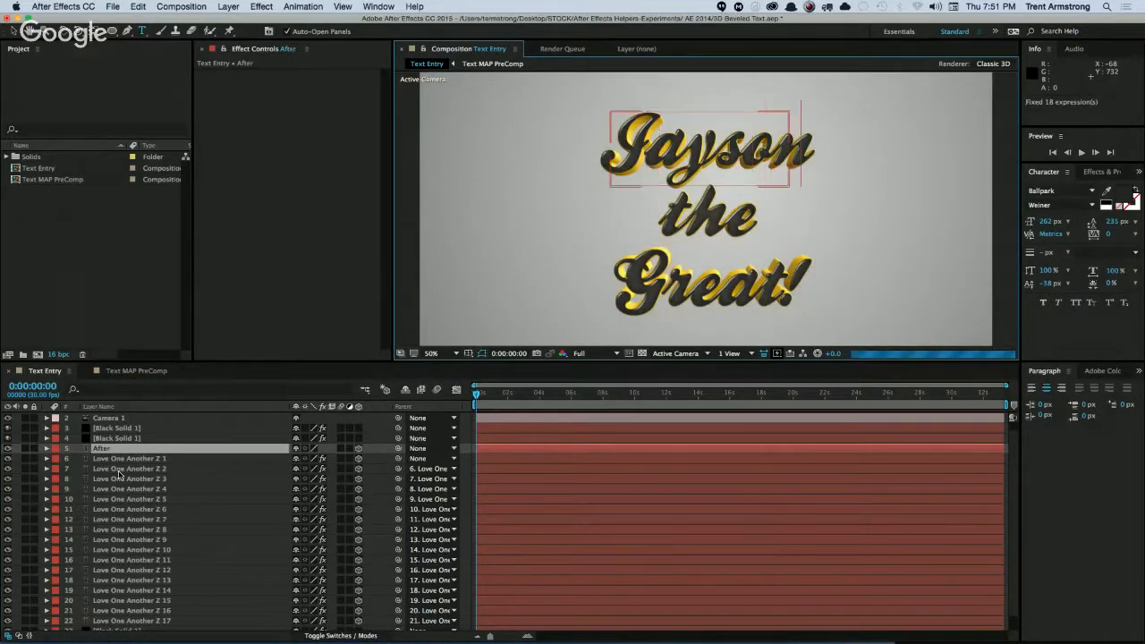
{"action": "type", "text": " Eff"}
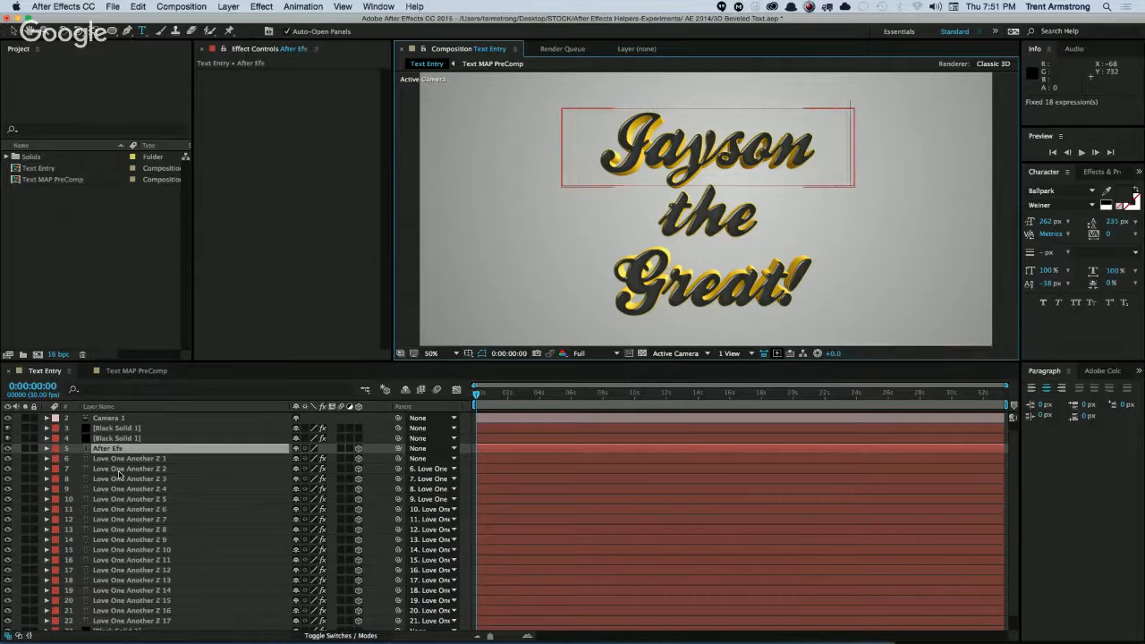
{"action": "type", "text": "ects"}
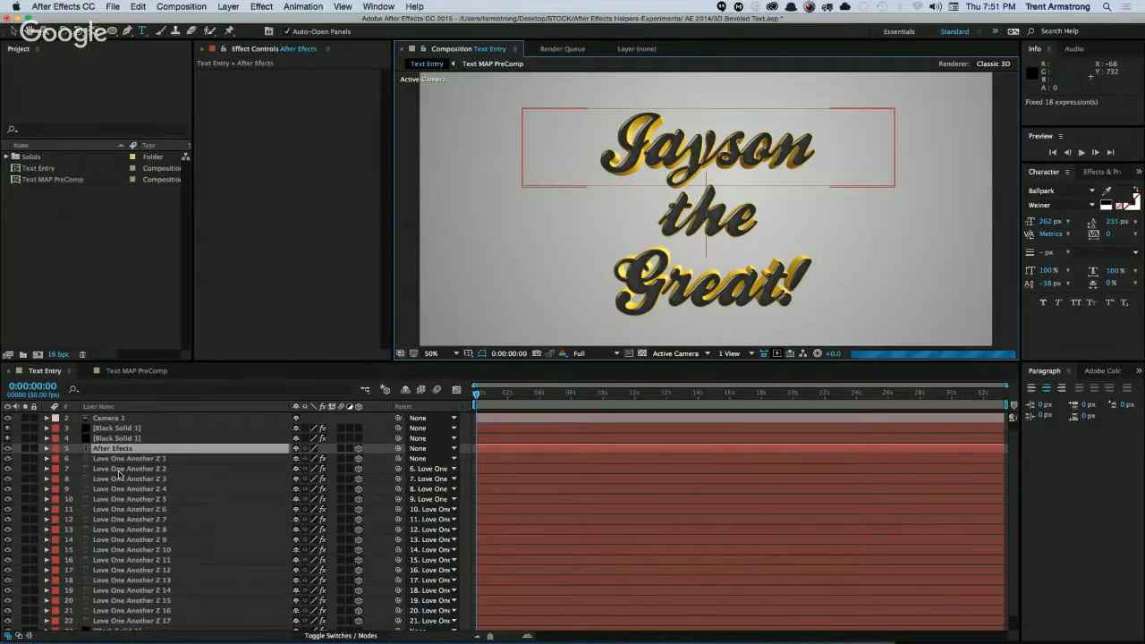
{"action": "type", "text": " is A"}
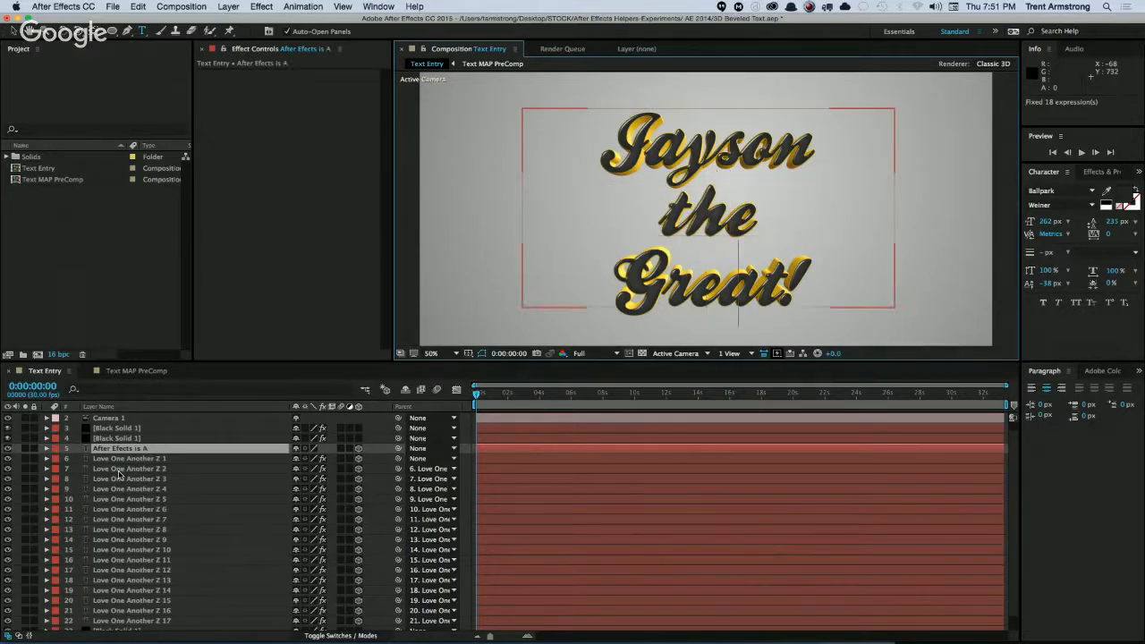
{"action": "type", "text": "wesome!"}
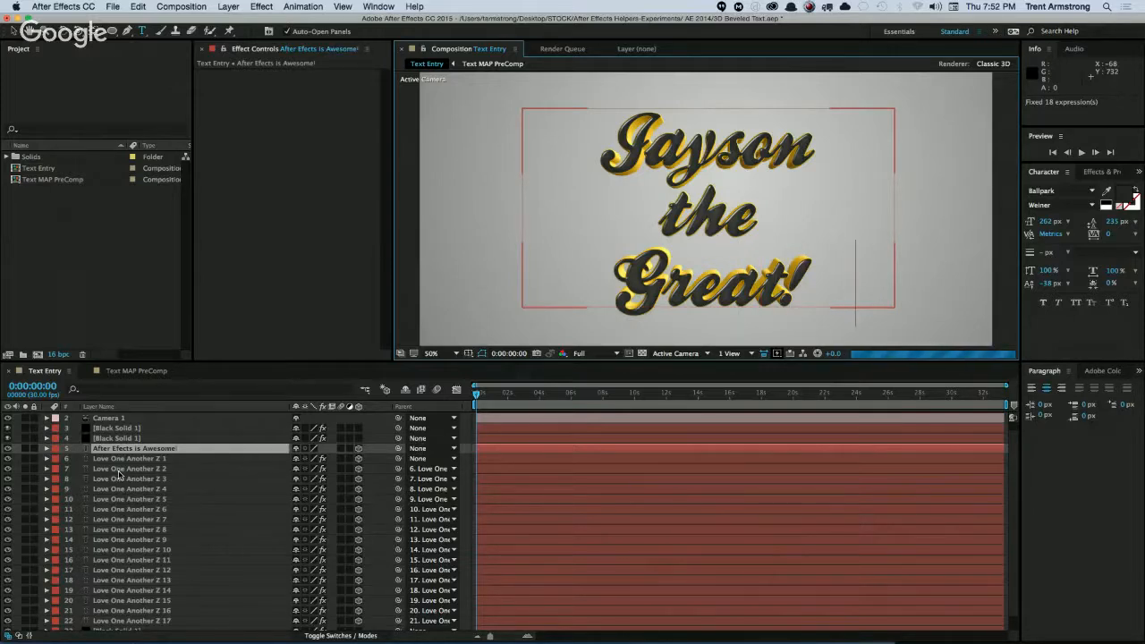
{"action": "key", "text": "Return"}
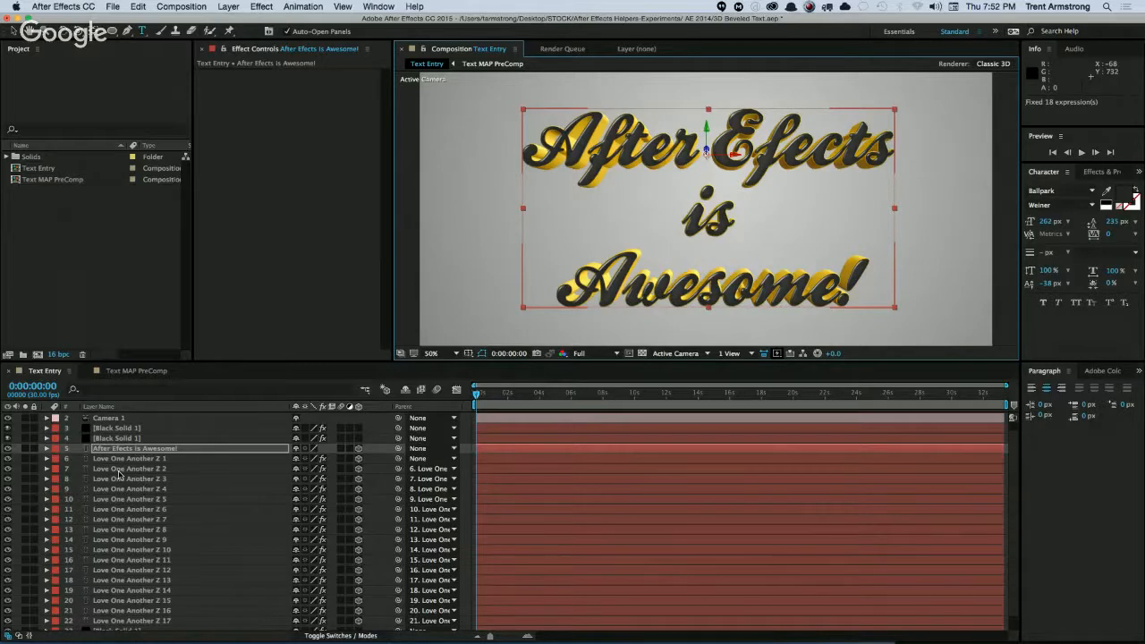
{"action": "left_click", "coordinate": [763, 156]}
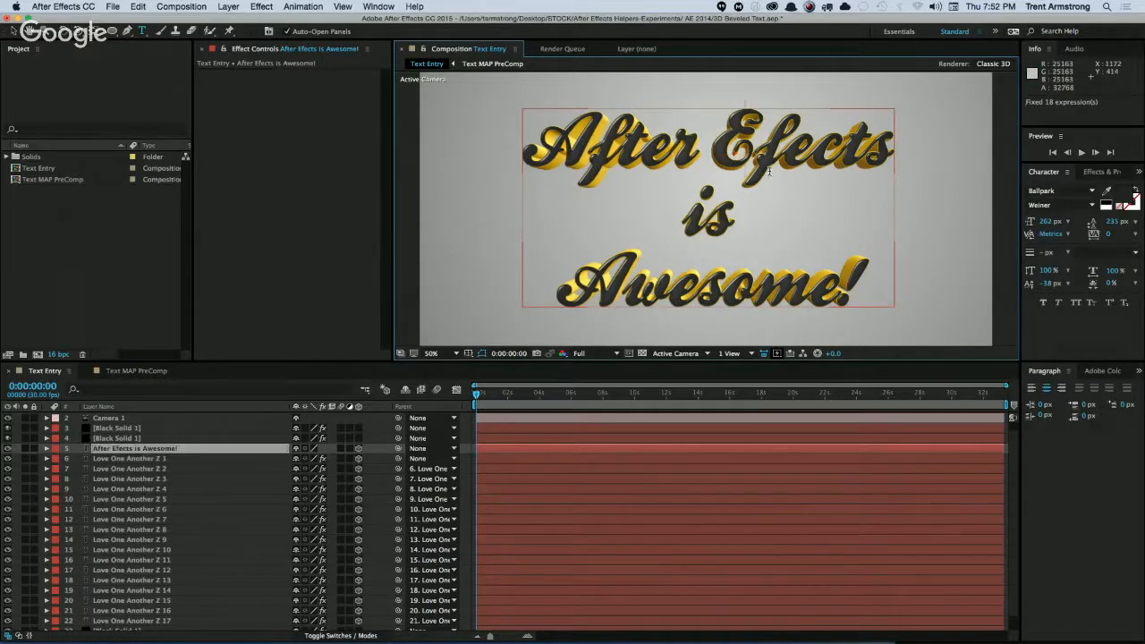
{"action": "type", "text": "f"}
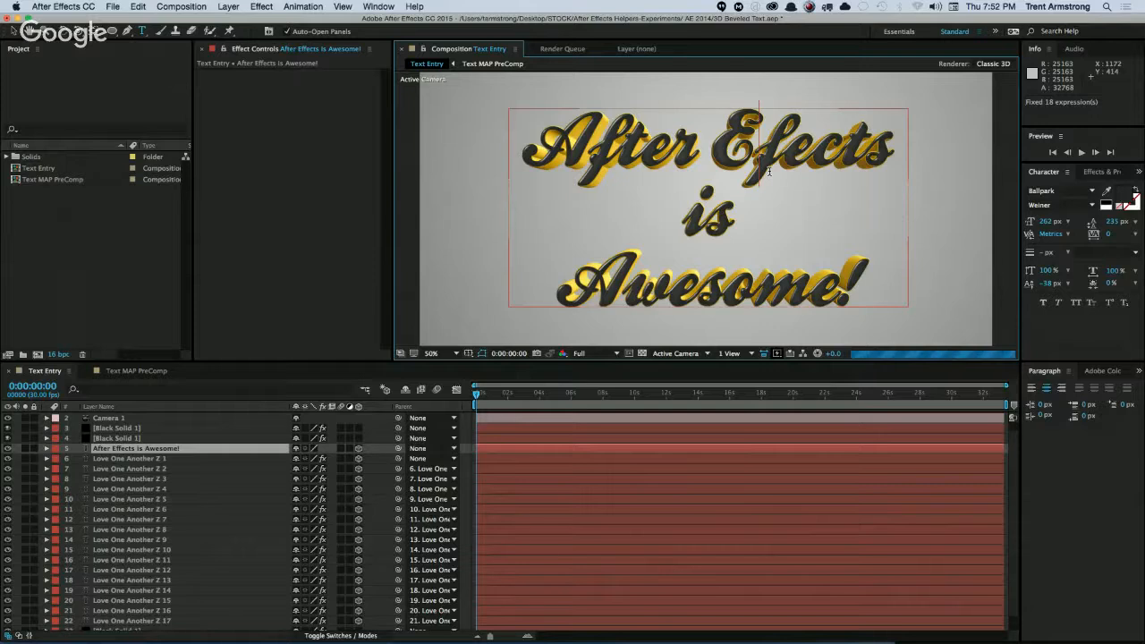
{"action": "key", "text": "KP_Enter"}
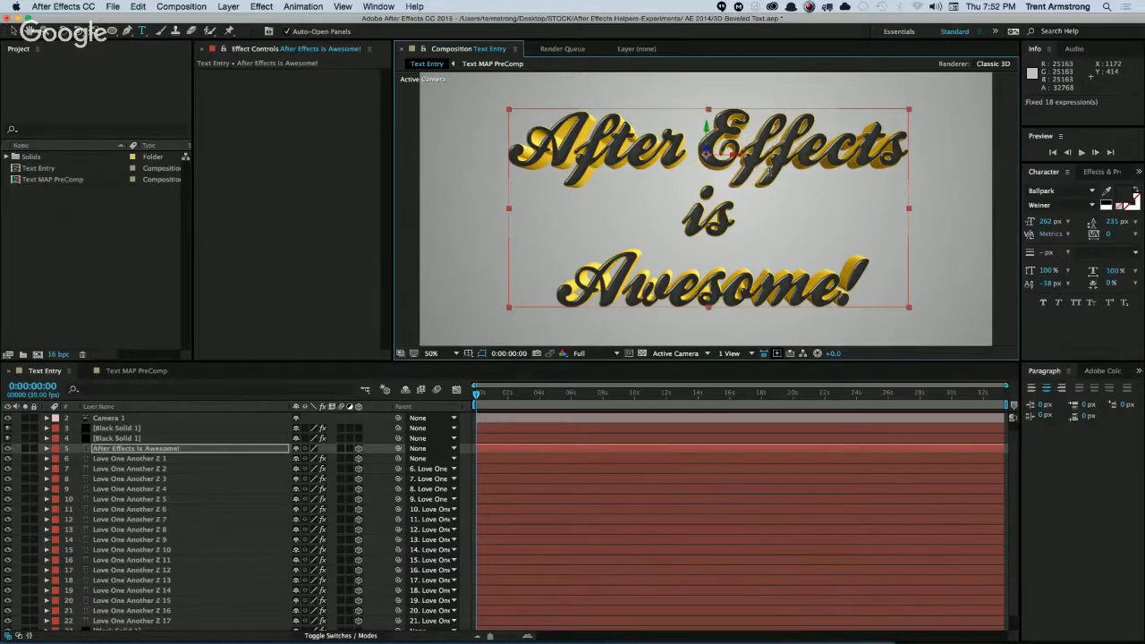
Make the two Black Solid 1 layers above the main text 3D, and orbit Camera 1 around the text to a slightly angled view.
{"action": "left_click", "coordinate": [120, 447]}
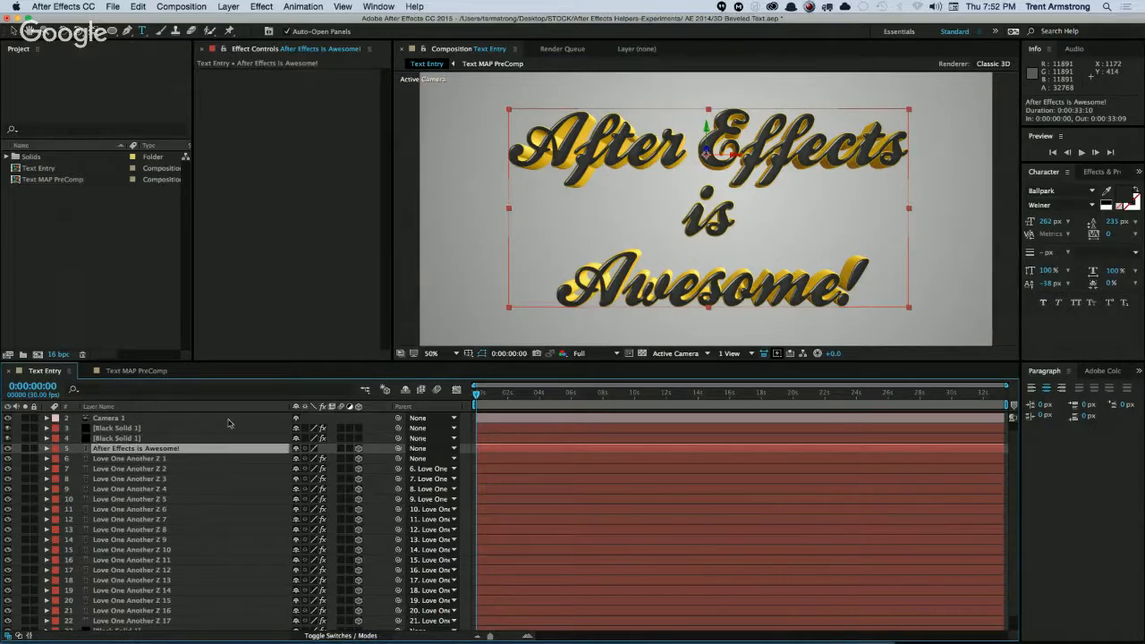
{"action": "left_click_drag", "start_coordinate": [360, 429], "coordinate": [358, 440]}
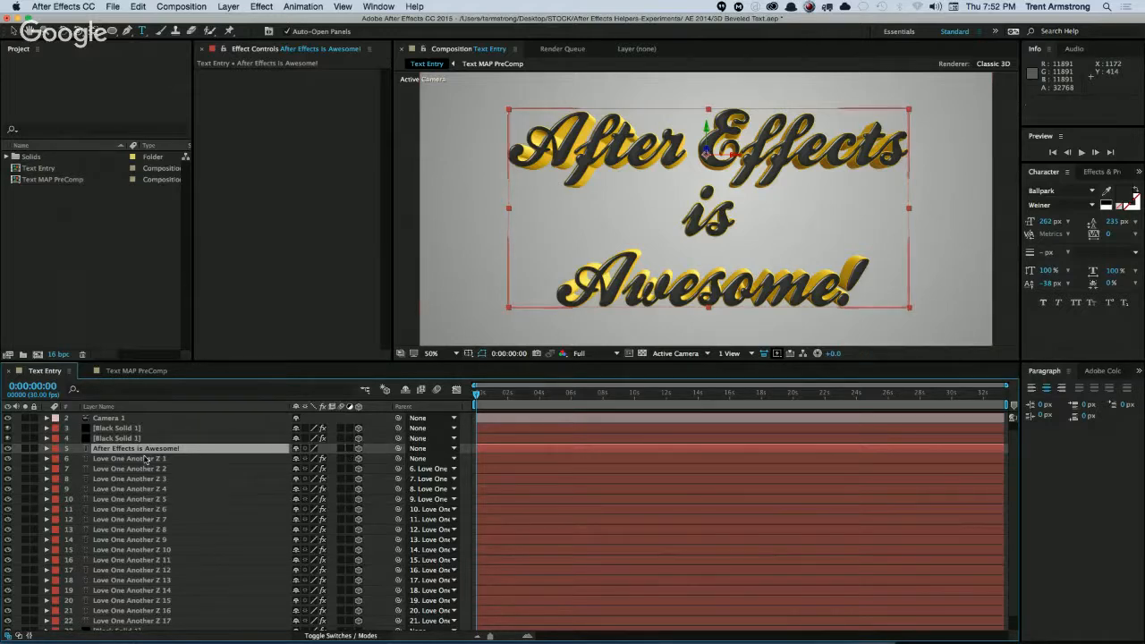
{"action": "left_click", "coordinate": [125, 417]}
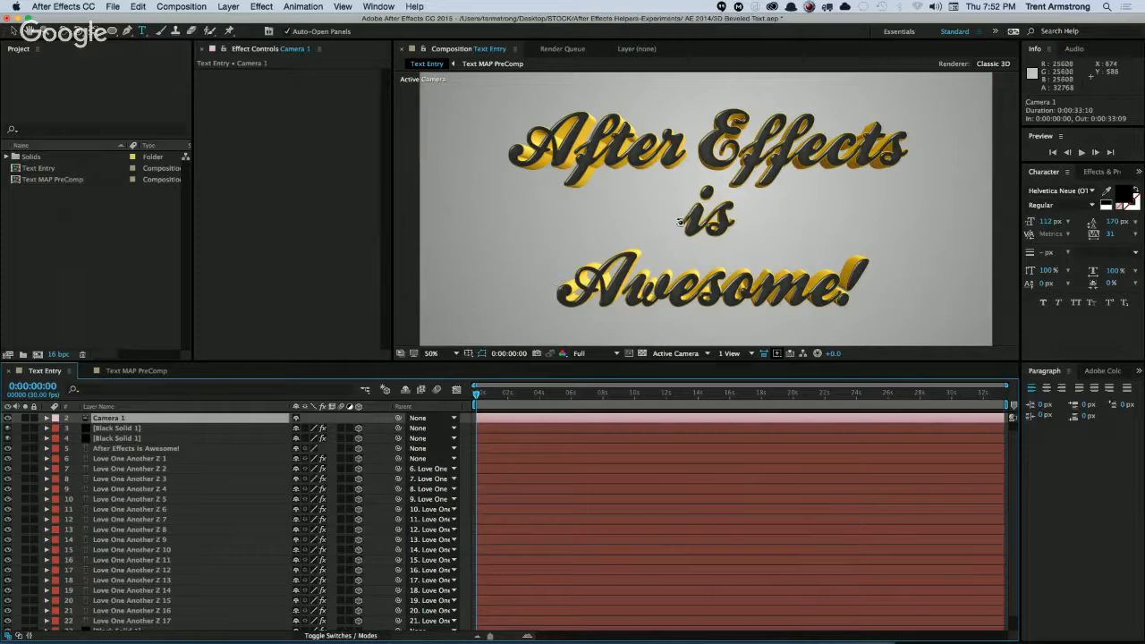
{"action": "mouse_move", "coordinate": [684, 223]}
{"action": "left_mouse_down"}
{"action": "mouse_move", "coordinate": [695, 230]}
{"action": "mouse_move", "coordinate": [694, 209]}
{"action": "left_mouse_up"}
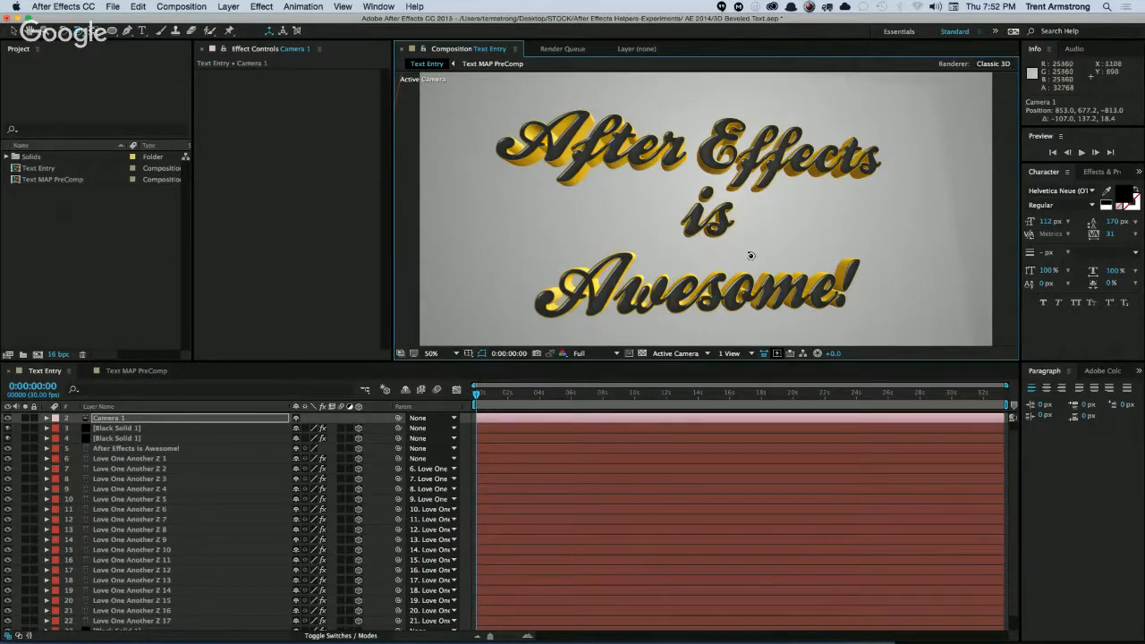
{"action": "left_click_drag", "start_coordinate": [755, 254], "coordinate": [704, 280]}
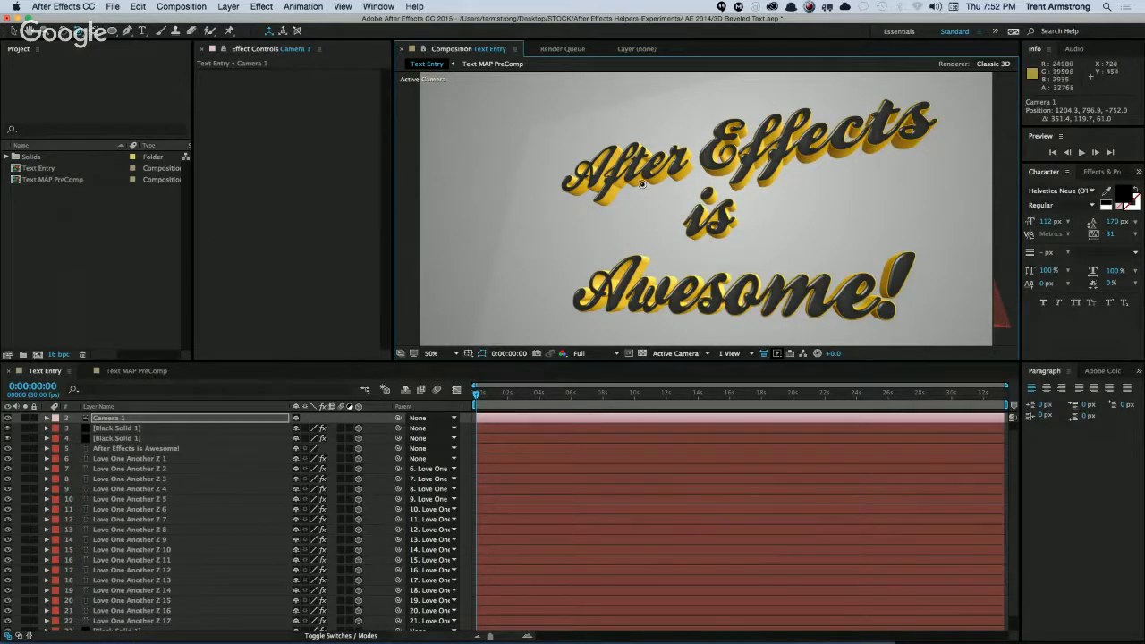
{"action": "left_click_drag", "start_coordinate": [713, 218], "coordinate": [722, 235]}
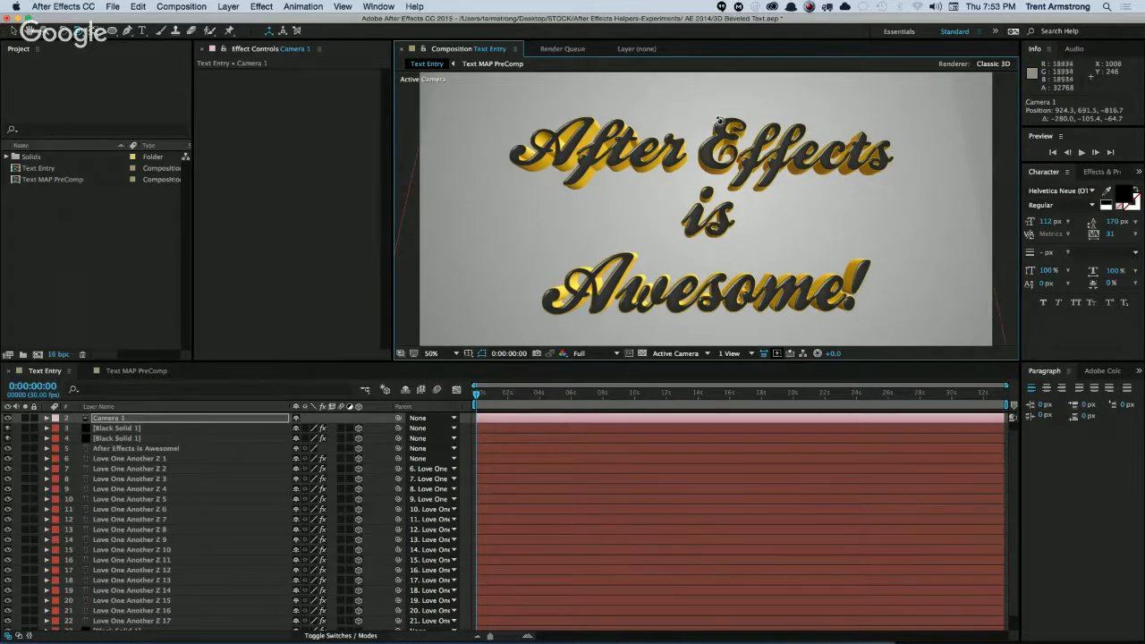
Compare the text with the lower of the two highlight Black Solid 1 layers hidden and shown.
{"action": "left_click", "coordinate": [147, 438]}
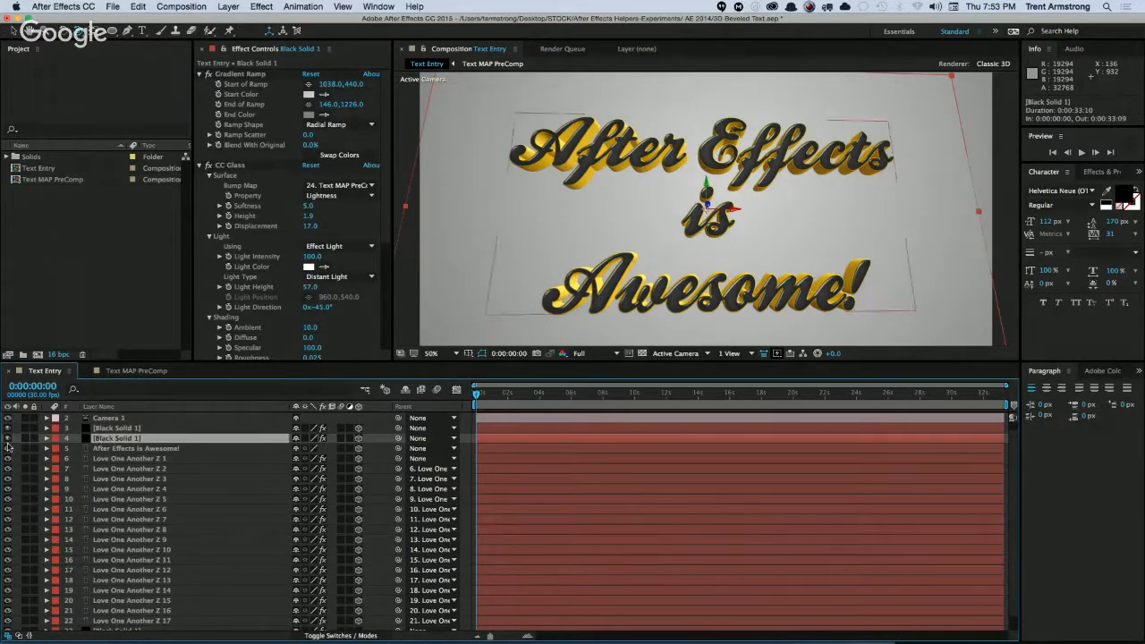
{"action": "left_click", "coordinate": [8, 438]}
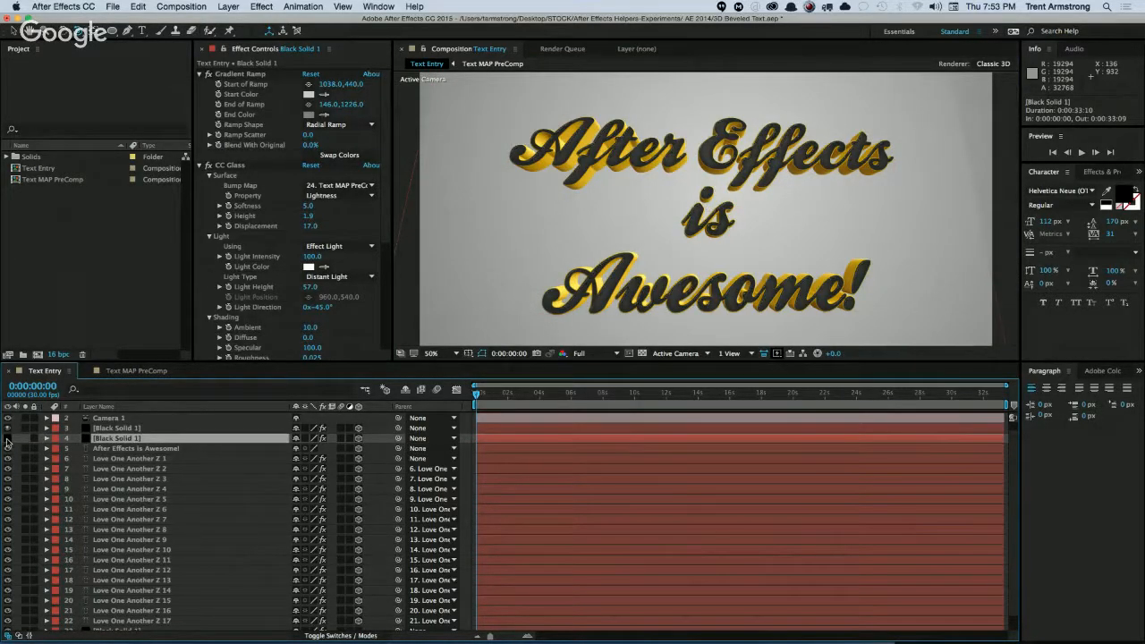
{"action": "left_click", "coordinate": [7, 438]}
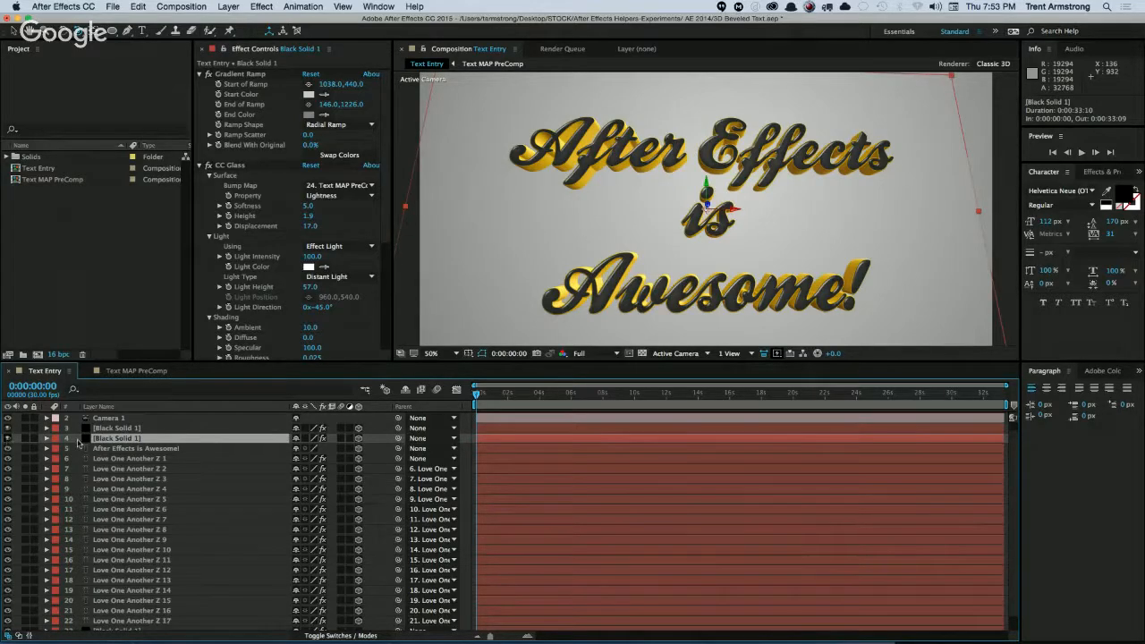
Inspect the Fast Blur and Simple Choker settings on the Love One Another blur layer in the Text MAP PreComp composition.
{"action": "scroll", "coordinate": [112, 508], "scroll_direction": "down", "scroll_amount": 2}
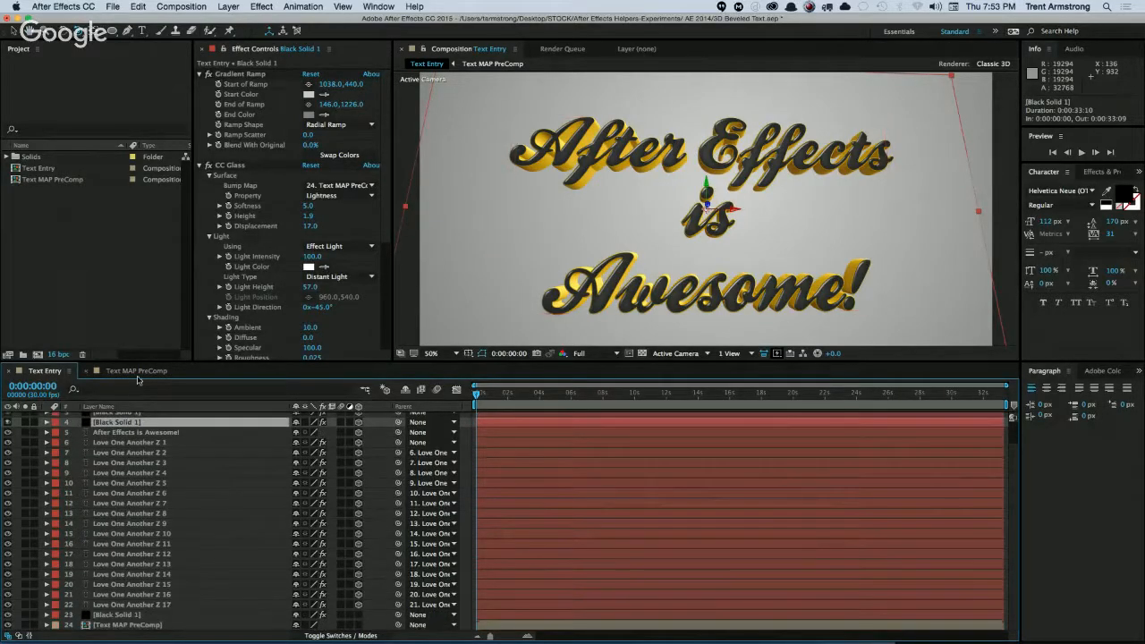
{"action": "left_click", "coordinate": [137, 371]}
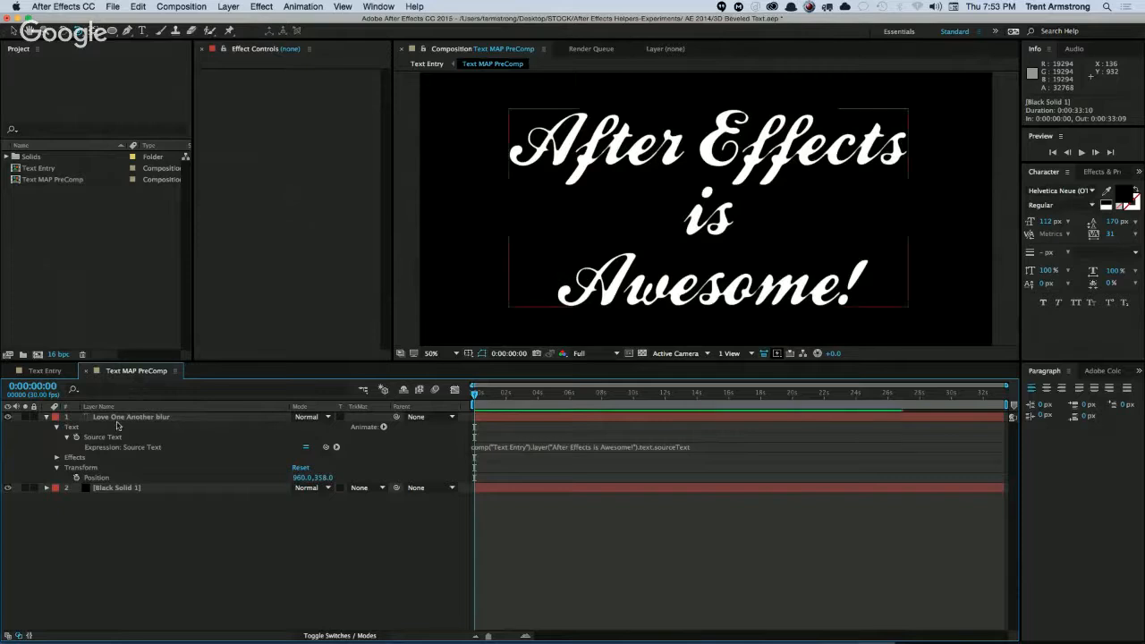
{"action": "left_click", "coordinate": [46, 418]}
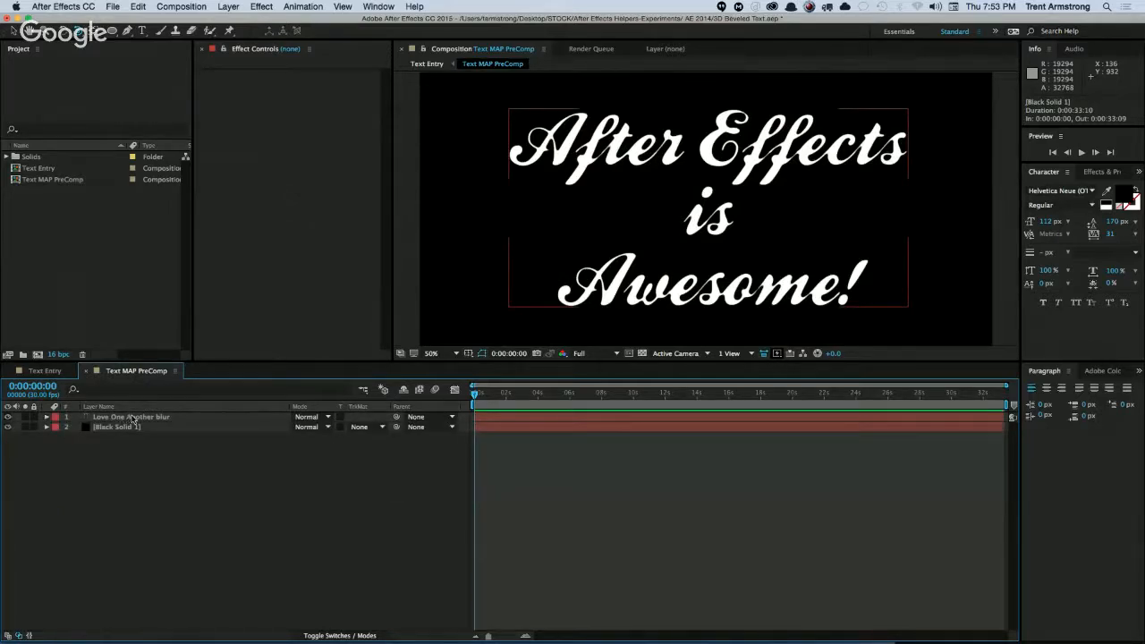
{"action": "left_click", "coordinate": [132, 418]}
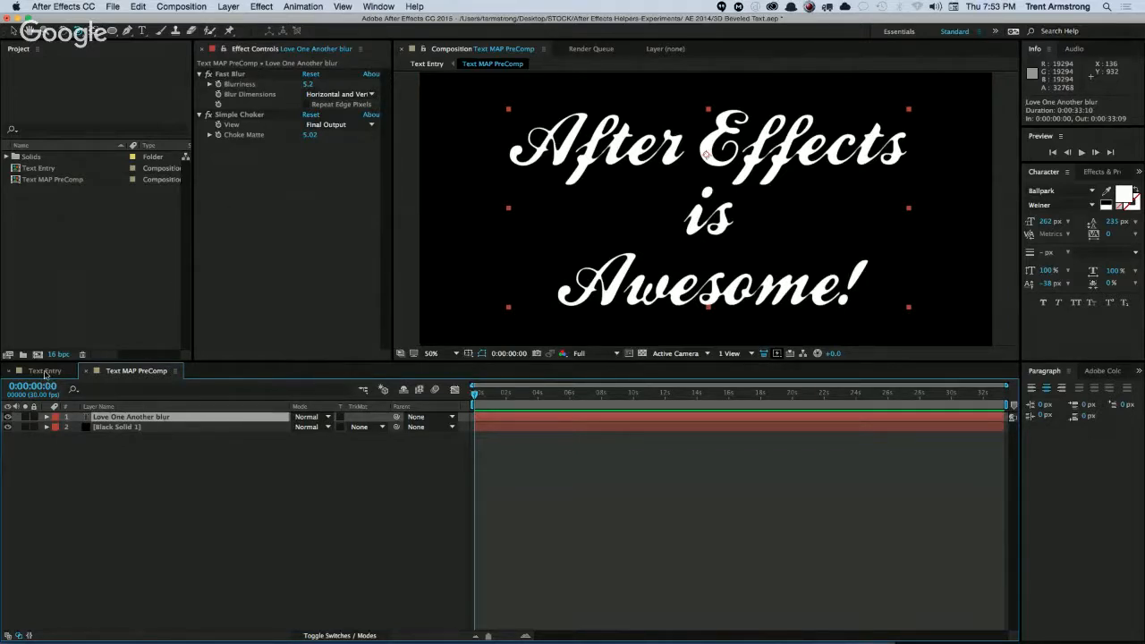
Solo both Black Solid 1 layers above the main text in the Text Entry composition and display the layers' blending modes.
{"action": "left_click", "coordinate": [46, 370]}
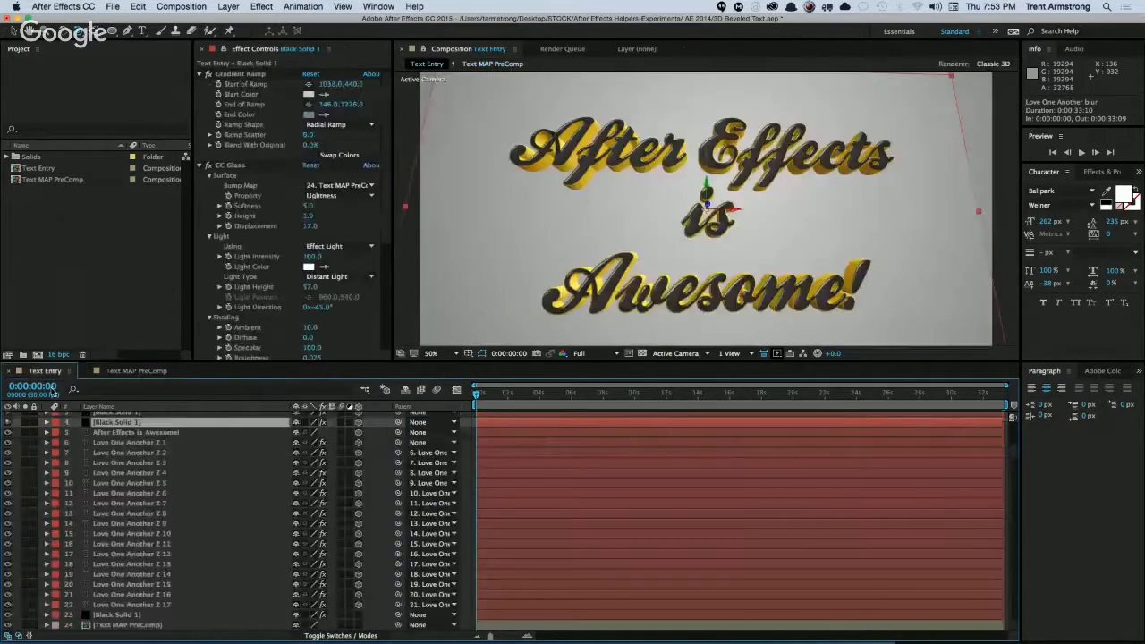
{"action": "scroll", "coordinate": [119, 430], "scroll_direction": "up", "scroll_amount": 1}
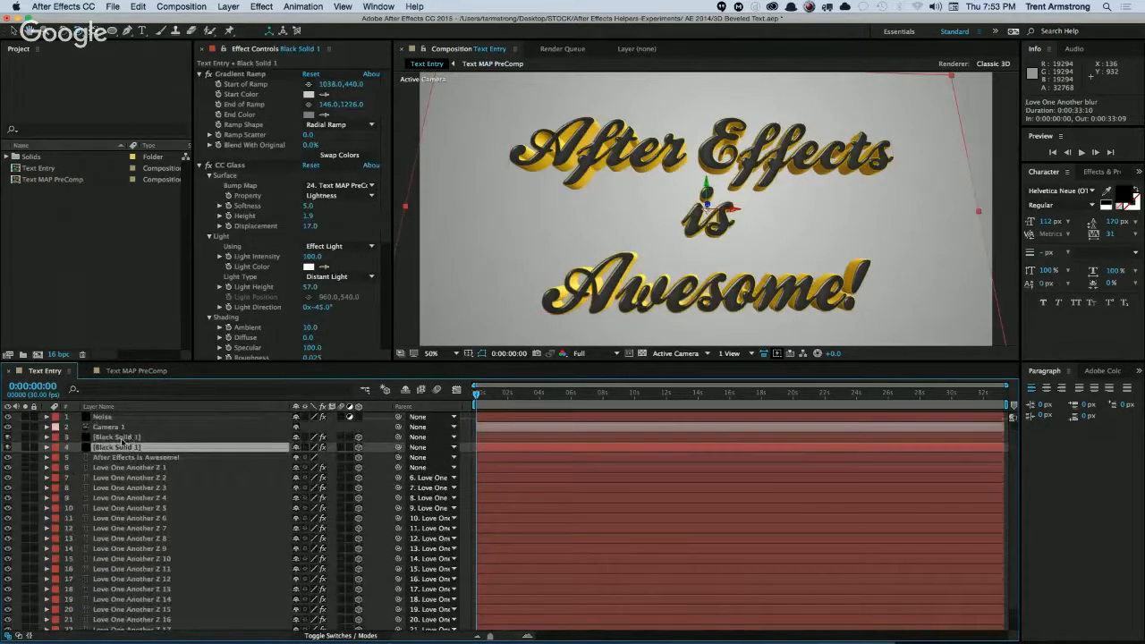
{"action": "left_click", "coordinate": [25, 447]}
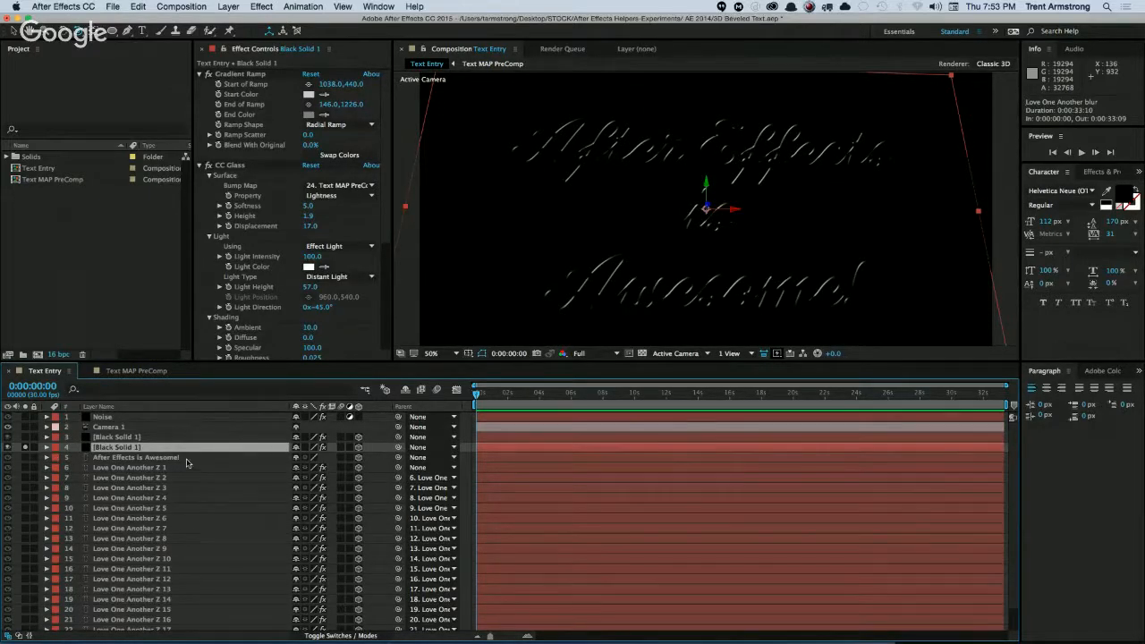
{"action": "key", "text": "F4"}
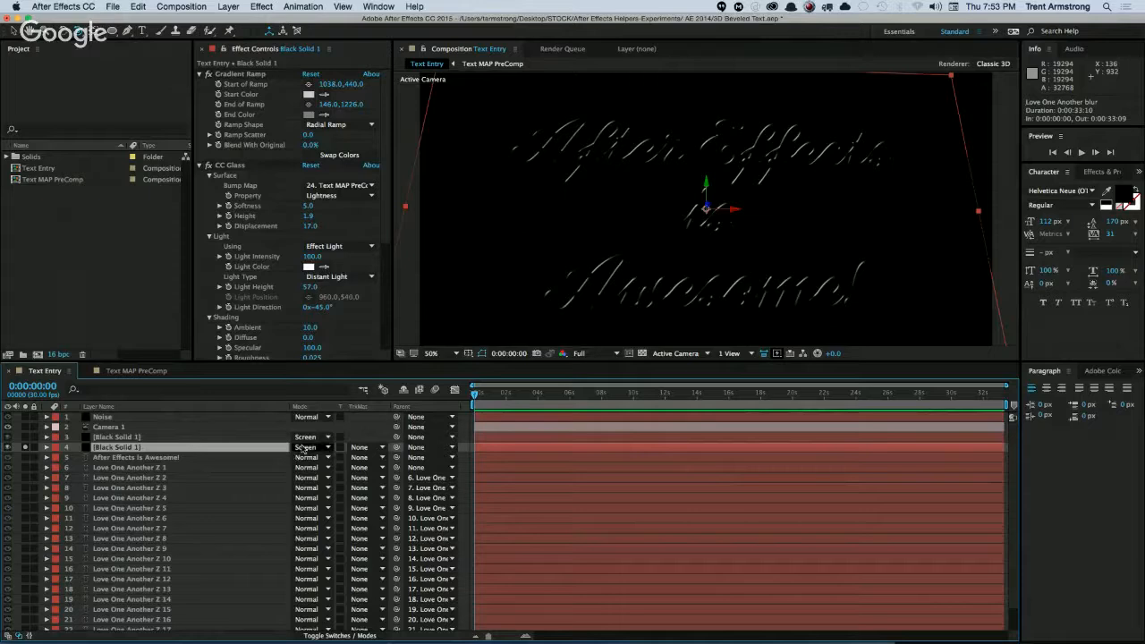
{"action": "left_click", "coordinate": [26, 436]}
Compare the soloed highlights with the Gradient Ramp effect off and on for each of the two Black Solid 1 layers.
{"action": "left_click", "coordinate": [131, 436]}
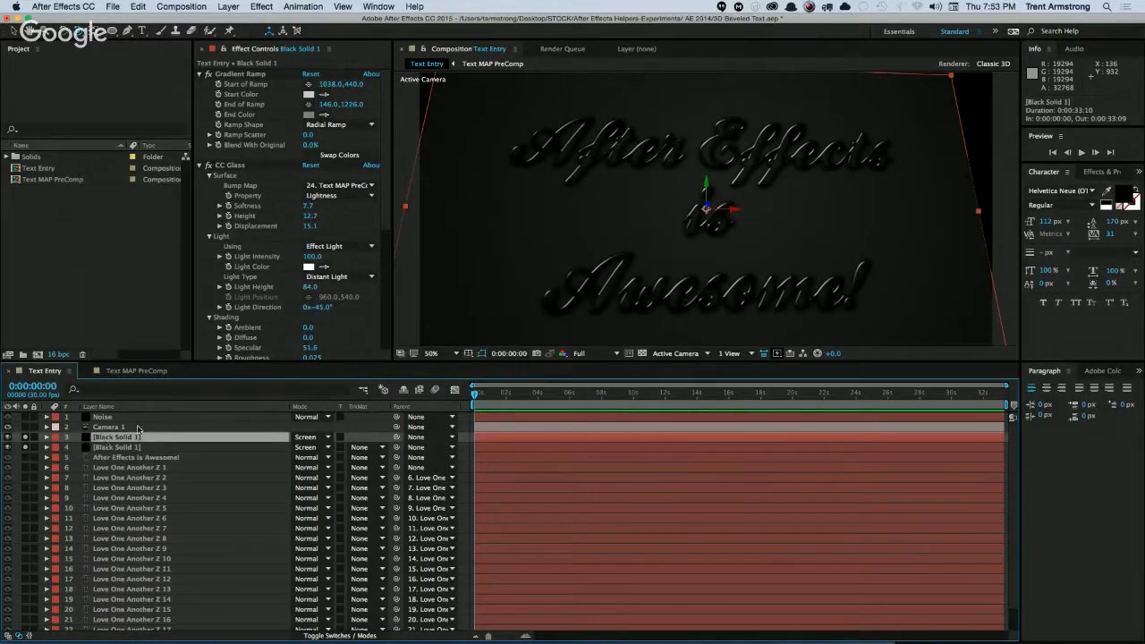
{"action": "scroll", "coordinate": [382, 175], "scroll_direction": "down", "scroll_amount": 6}
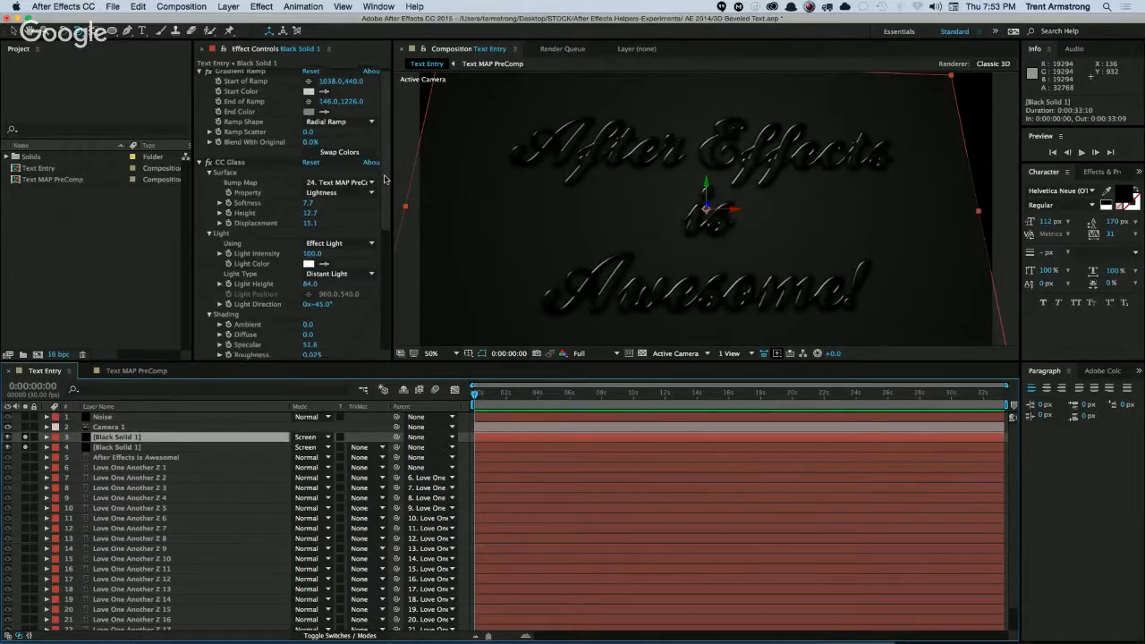
{"action": "scroll", "coordinate": [385, 217], "scroll_direction": "up", "scroll_amount": 6}
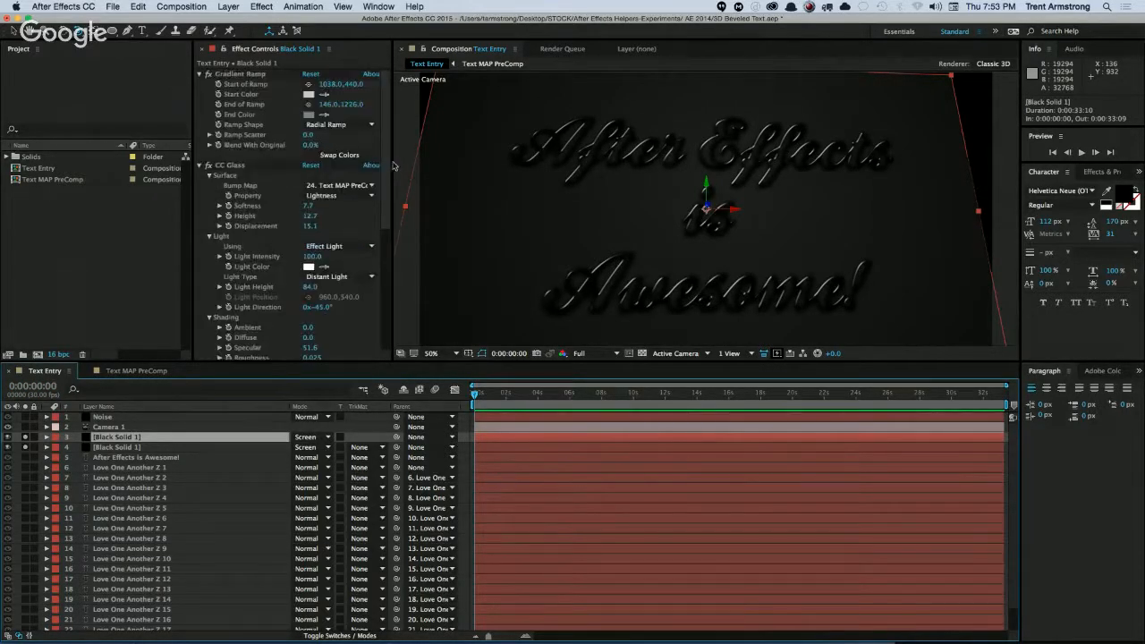
{"action": "left_click", "coordinate": [207, 76]}
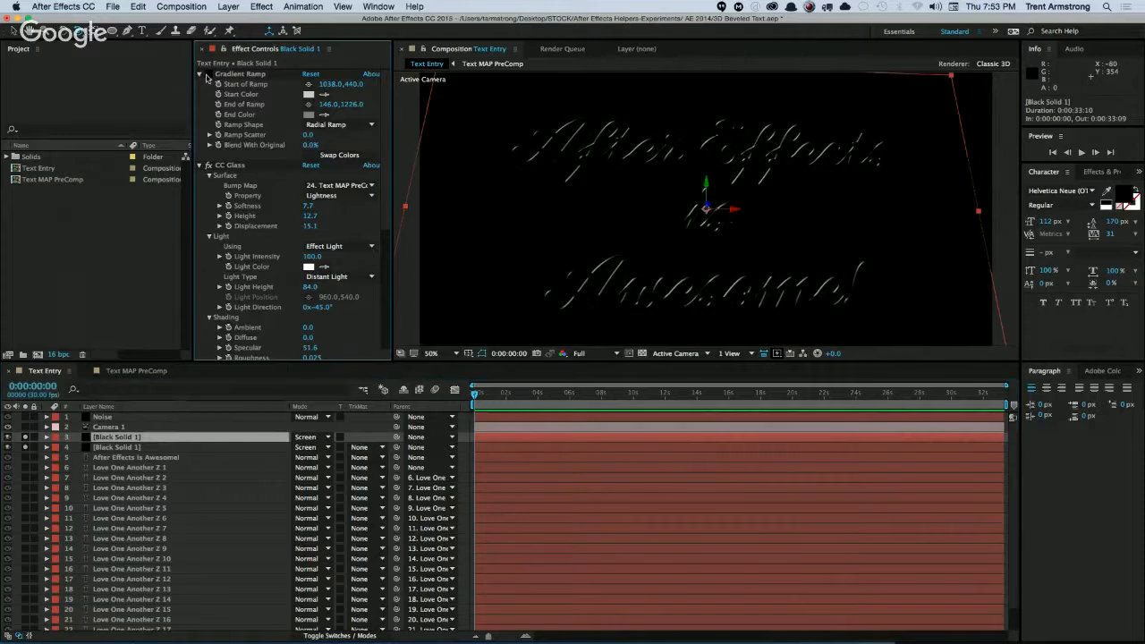
{"action": "left_click_drag", "start_coordinate": [385, 187], "coordinate": [385, 190]}
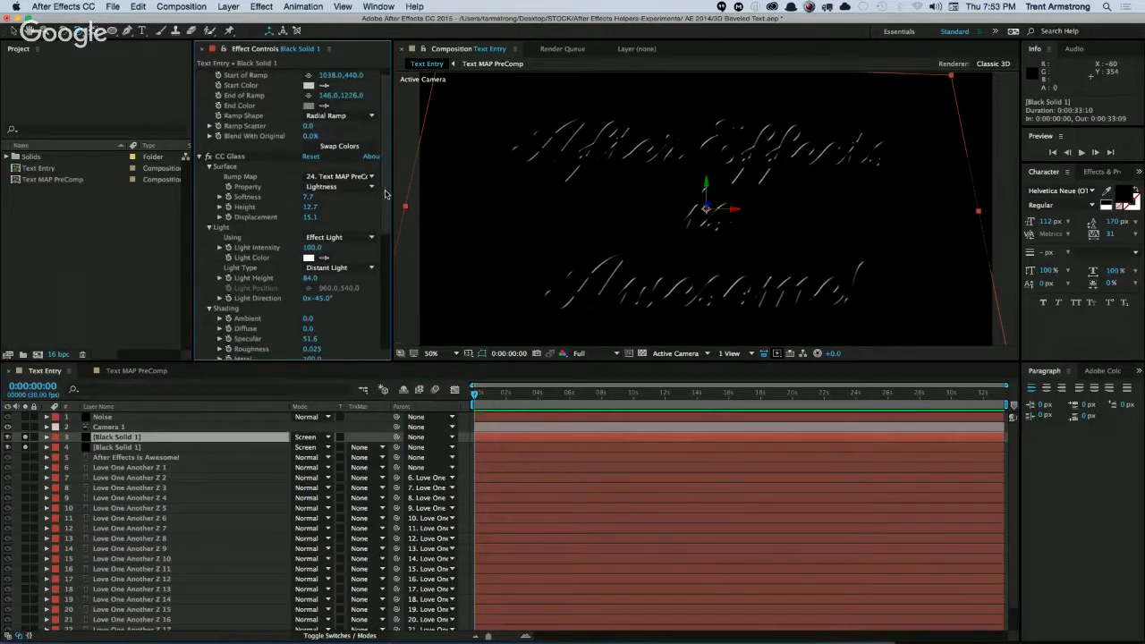
{"action": "left_click", "coordinate": [121, 448]}
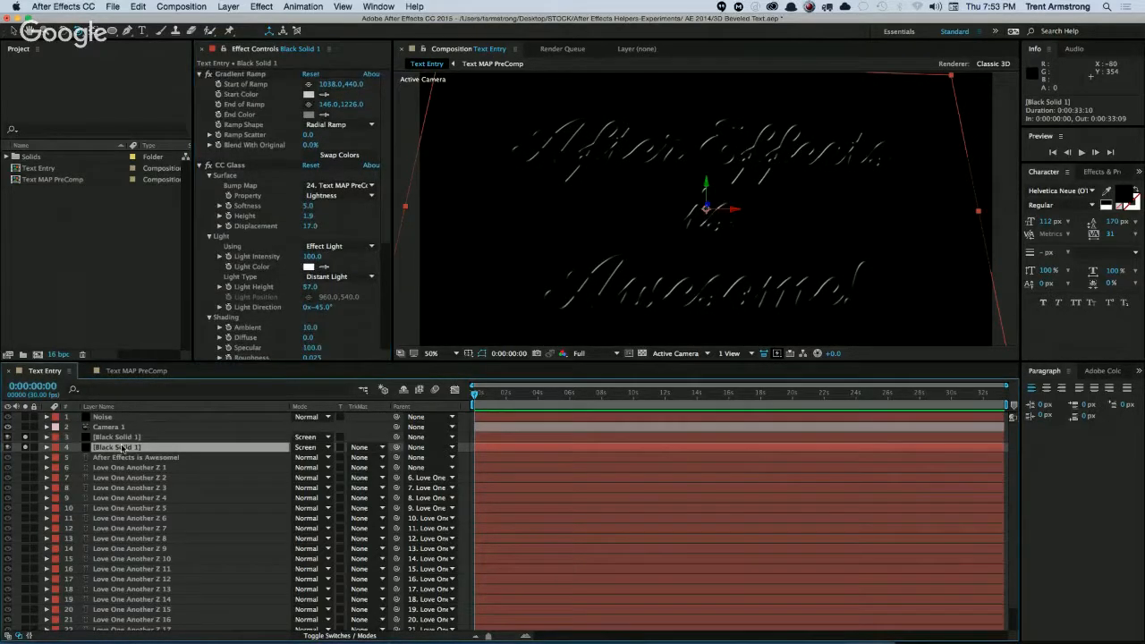
{"action": "left_click", "coordinate": [208, 74]}
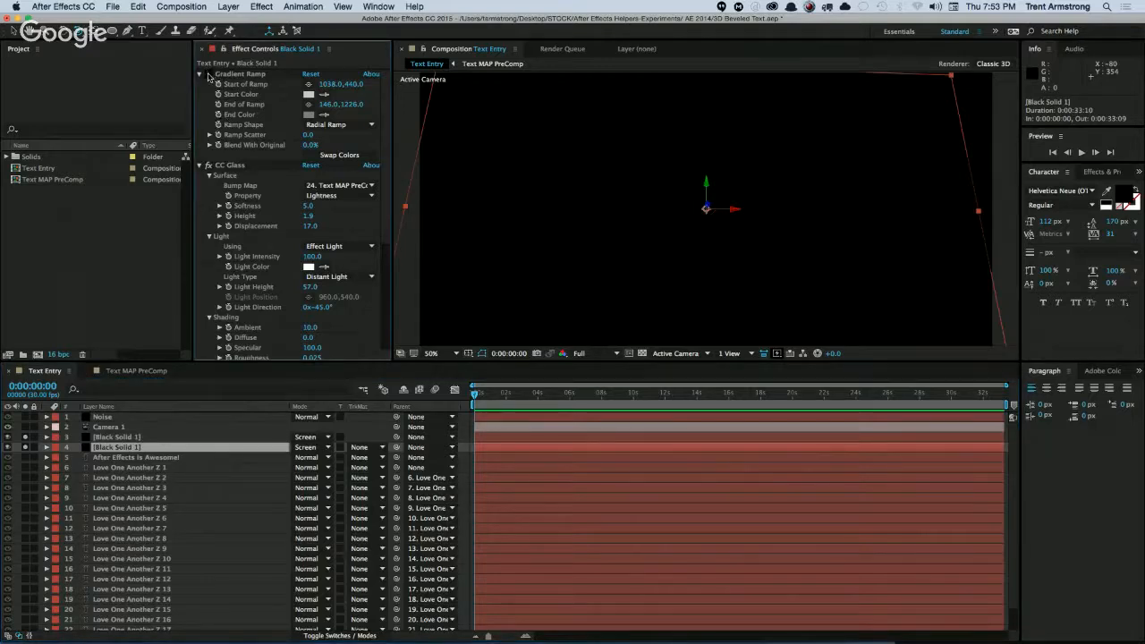
{"action": "left_click", "coordinate": [208, 75]}
{"action": "left_click", "coordinate": [124, 437]}
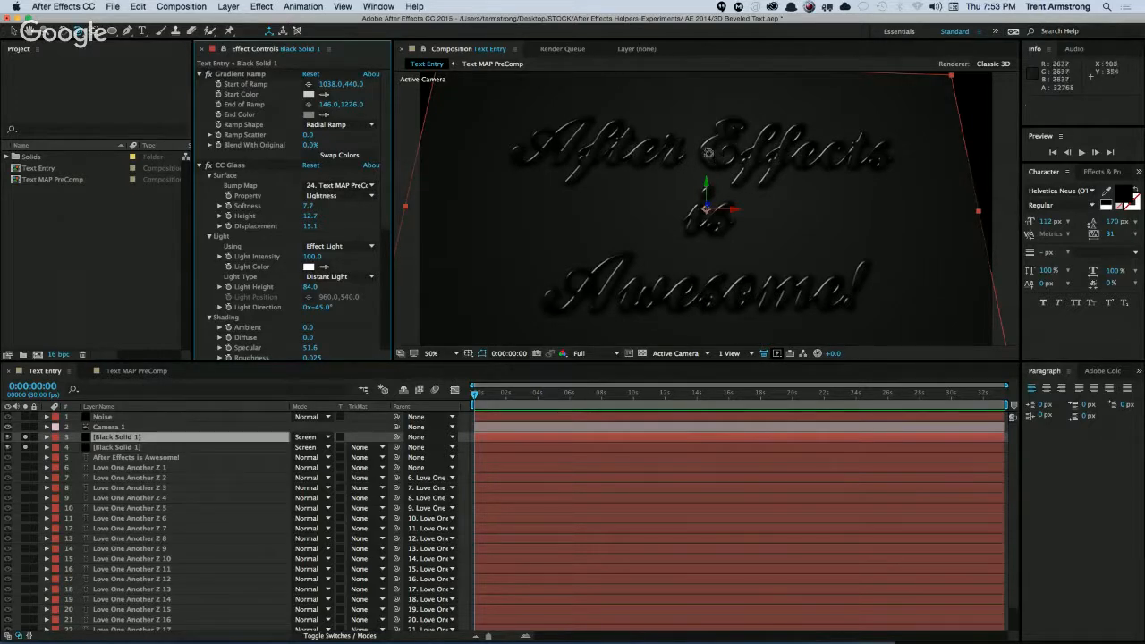
Turn off solo for both Black Solid 1 layers in the Text Entry composition.
{"action": "left_click", "coordinate": [25, 447]}
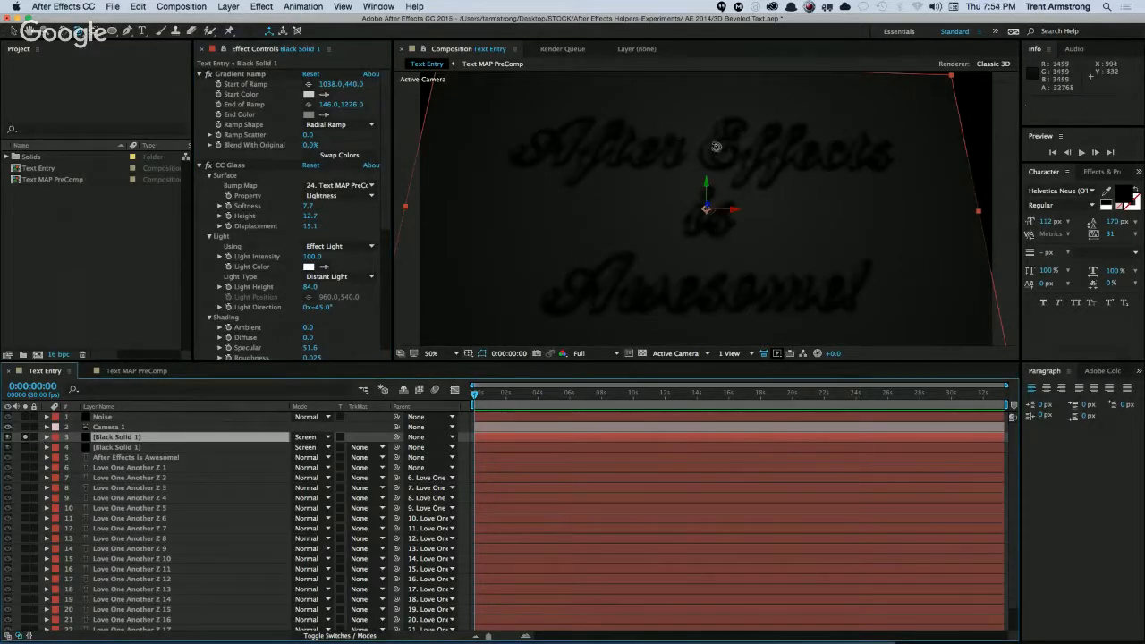
{"action": "key", "text": "v"}
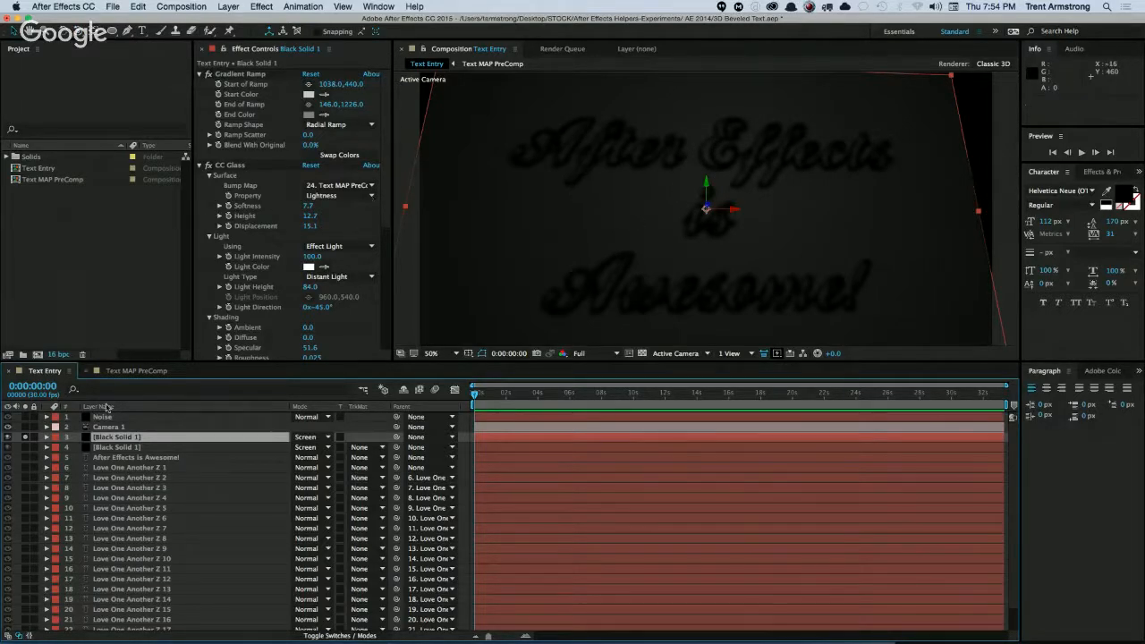
{"action": "left_click", "coordinate": [25, 438]}
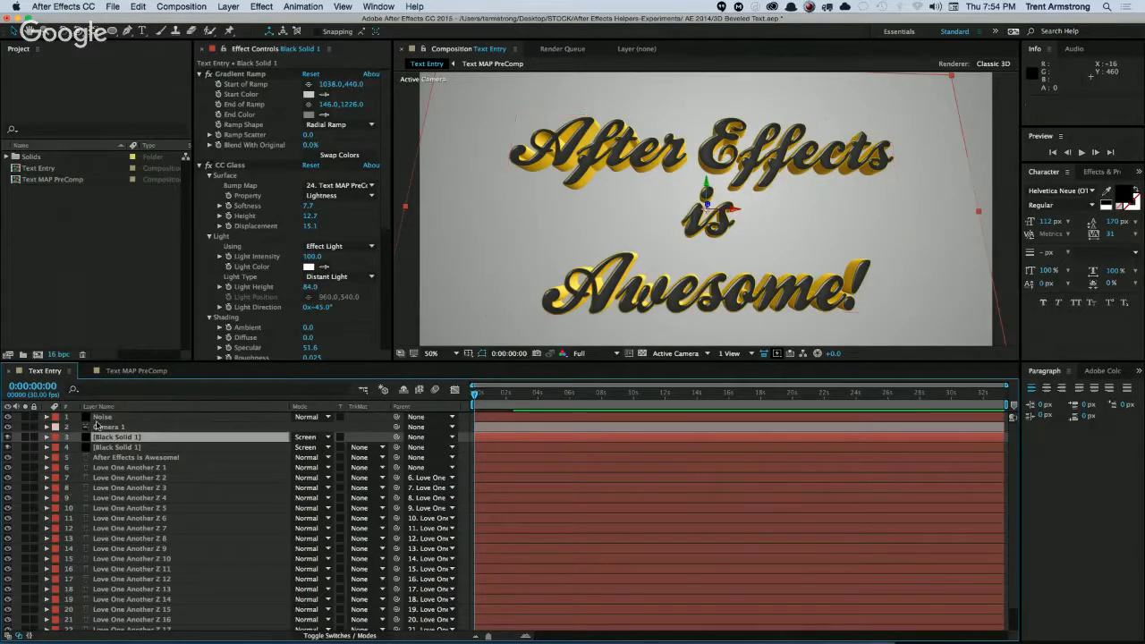
Reset the Position property of Camera 1 in the Text Entry composition.
{"action": "left_click", "coordinate": [102, 426]}
{"action": "key", "text": "p"}
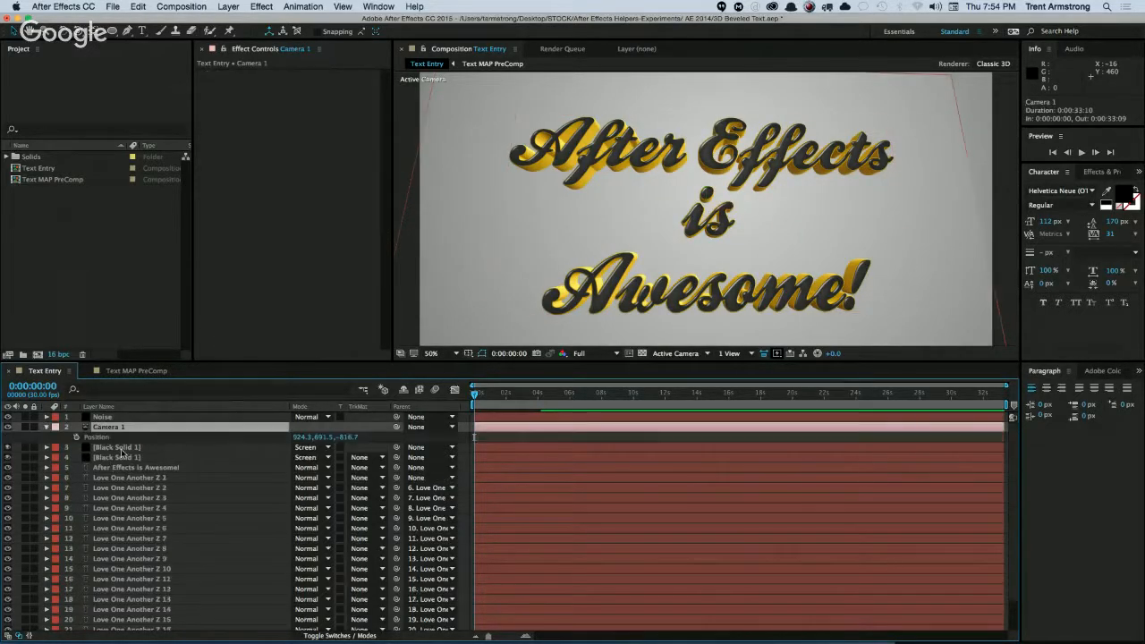
{"action": "right_click", "coordinate": [105, 439]}
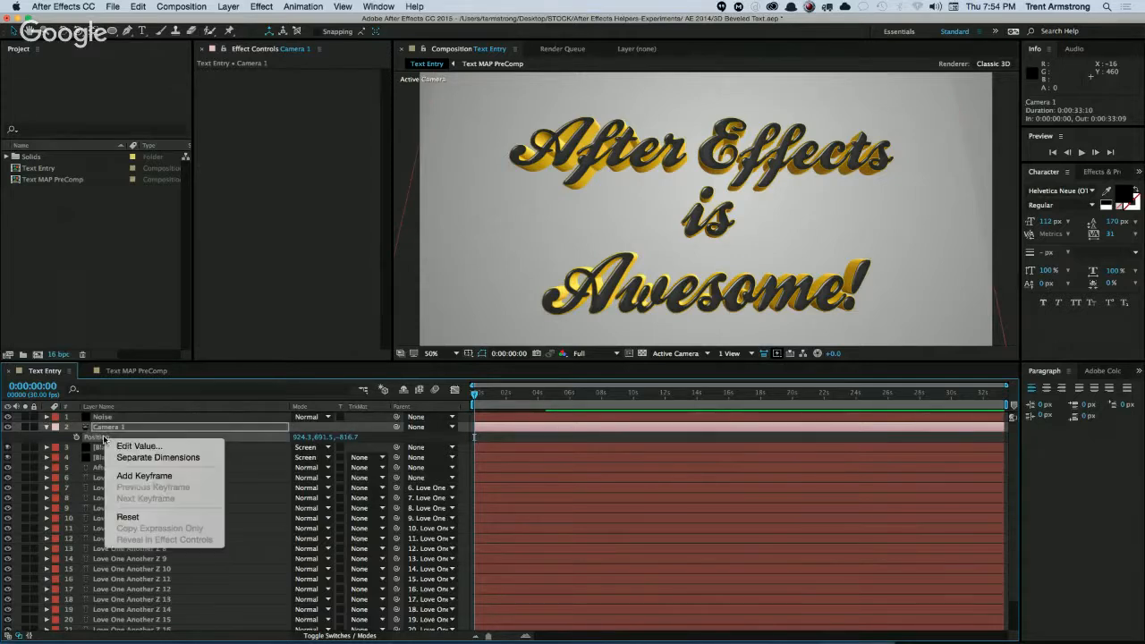
{"action": "left_click", "coordinate": [128, 519]}
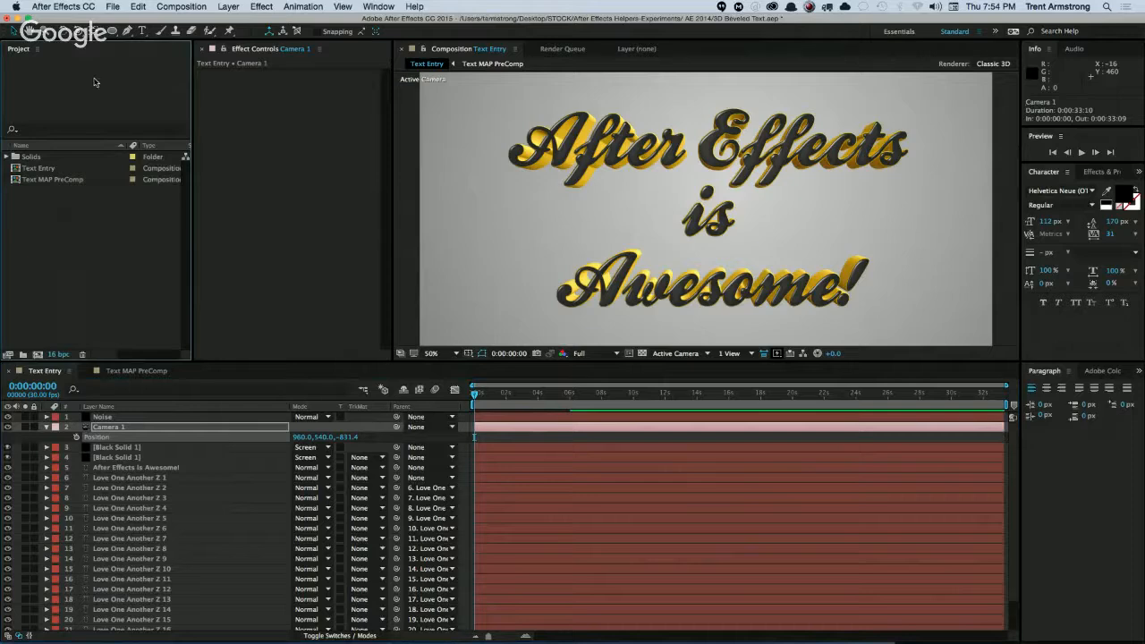
Open the recent project 2016 August 25.aep without saving the beveled text project.
{"action": "left_click", "coordinate": [113, 7]}
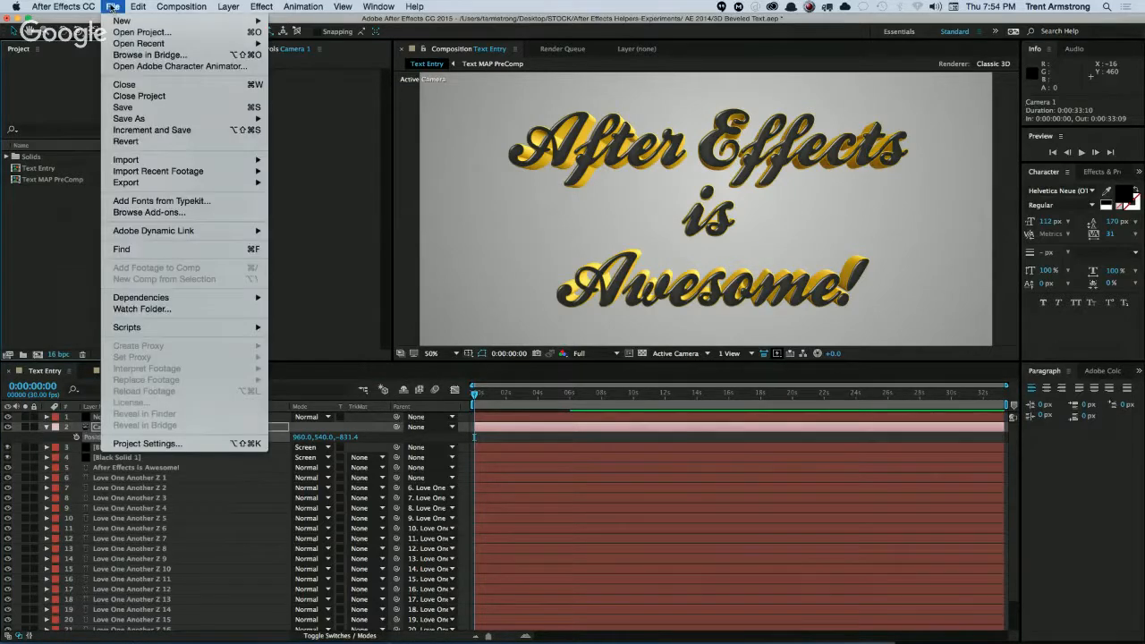
{"action": "mouse_move", "coordinate": [166, 45]}
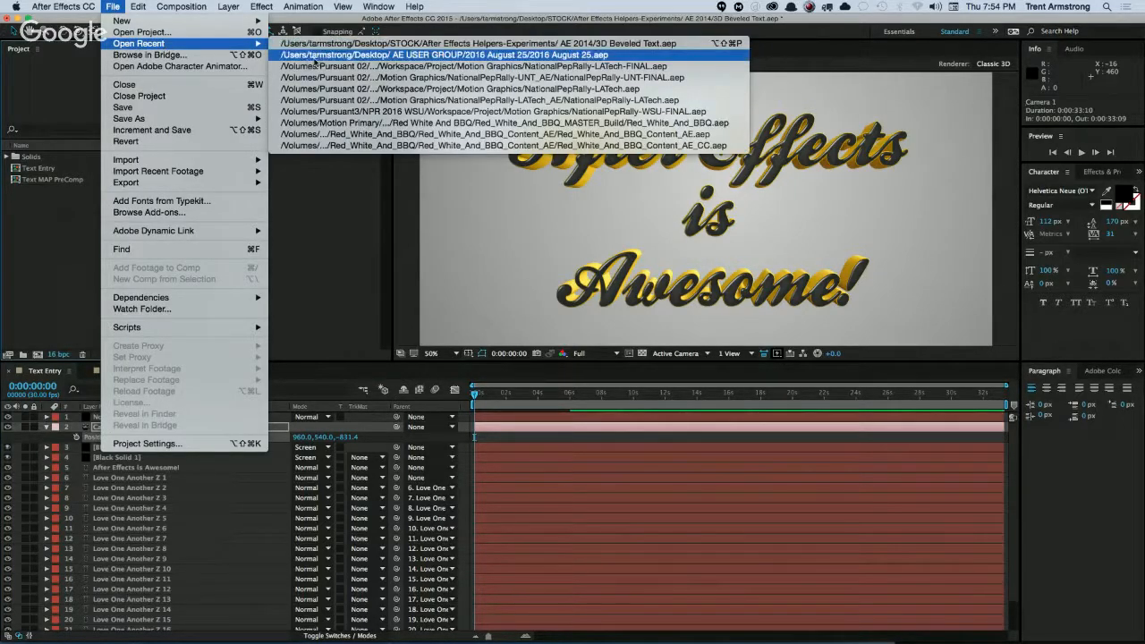
{"action": "left_click", "coordinate": [359, 59]}
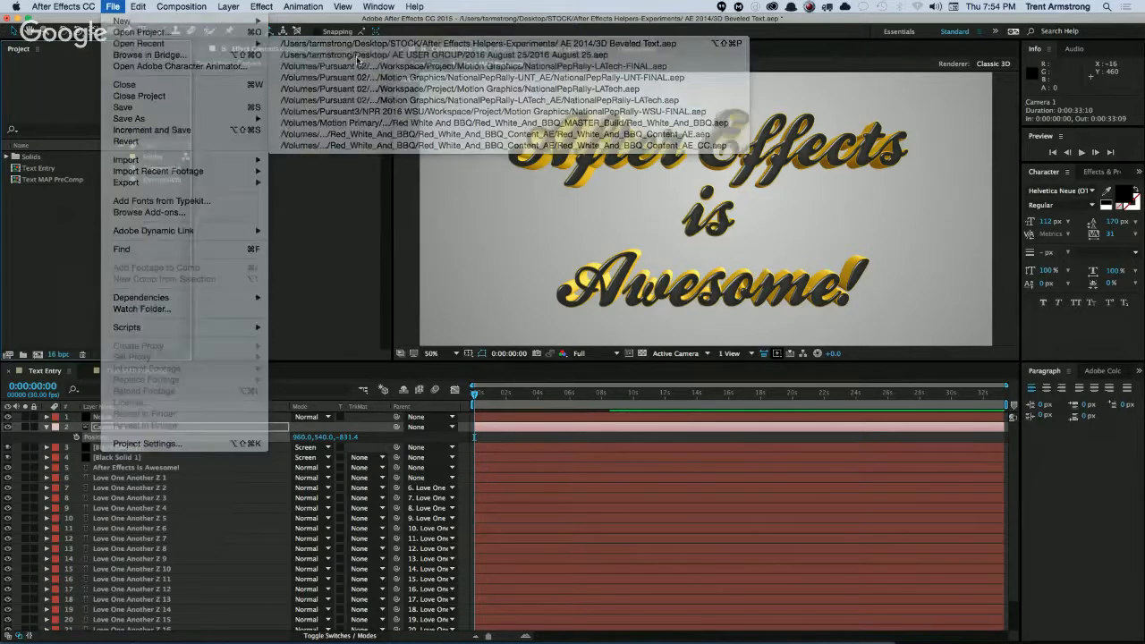
{"action": "key", "text": "d"}
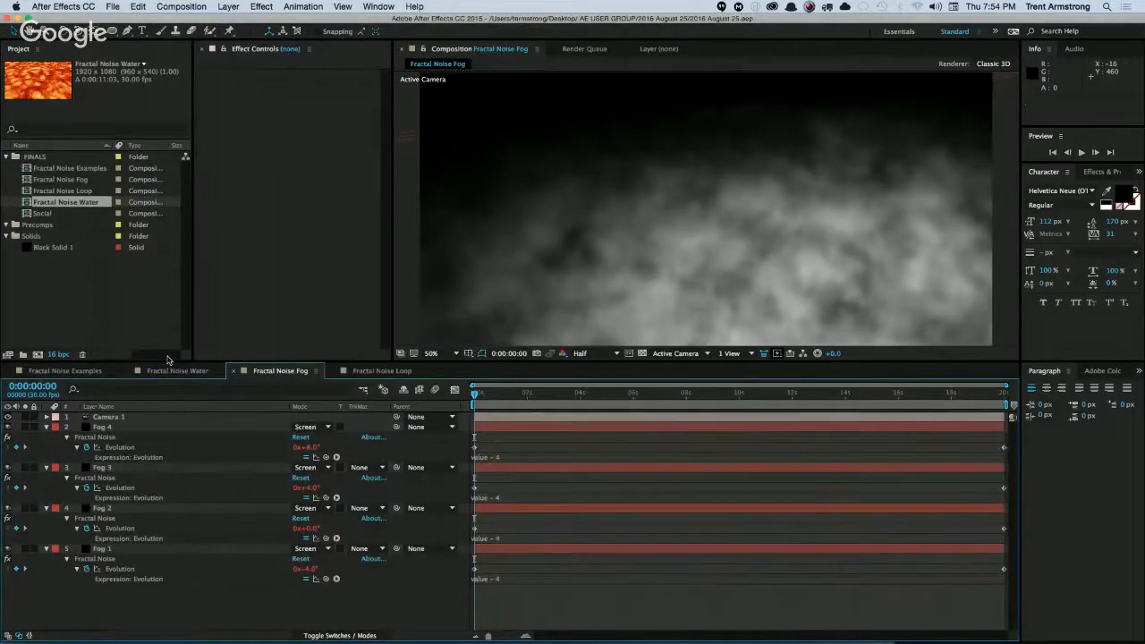
Delete the Fog 4, Fog 3 and Fog 2 layers from the Fractal Noise Fog composition.
{"action": "left_click", "coordinate": [47, 426]}
{"action": "left_click", "coordinate": [120, 429]}
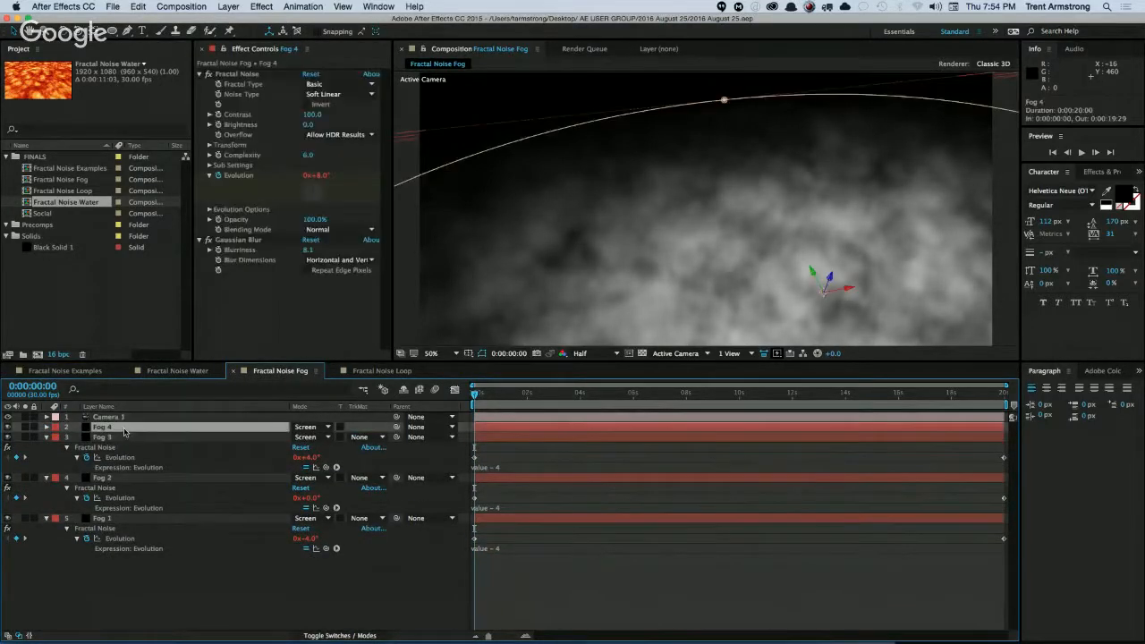
{"action": "left_click", "coordinate": [128, 481], "text": "shift"}
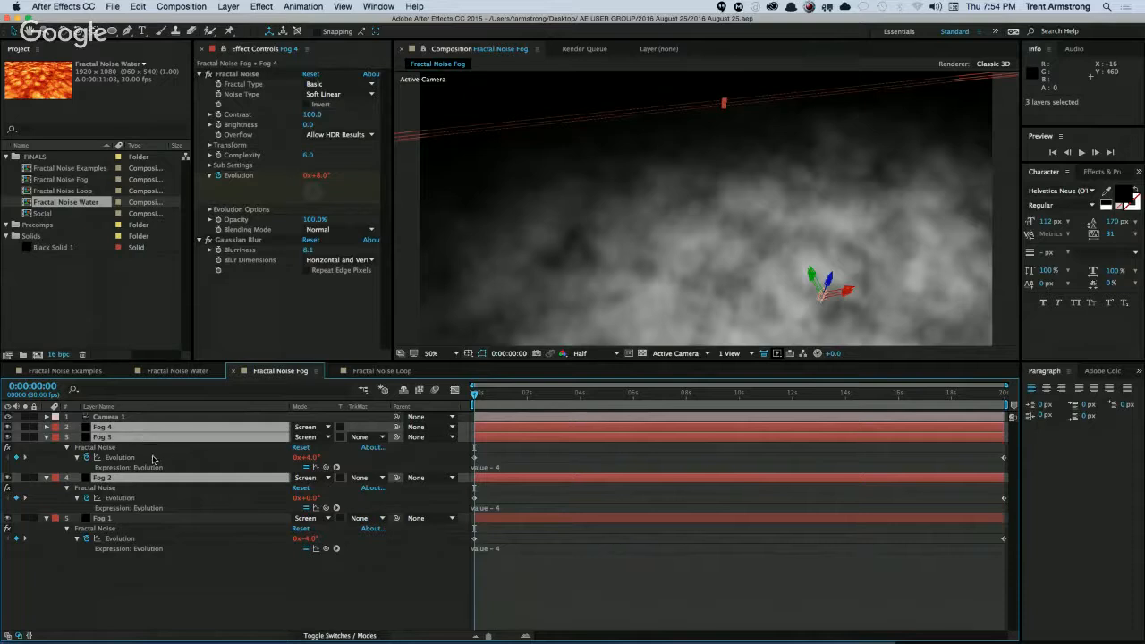
{"action": "key", "text": "Delete"}
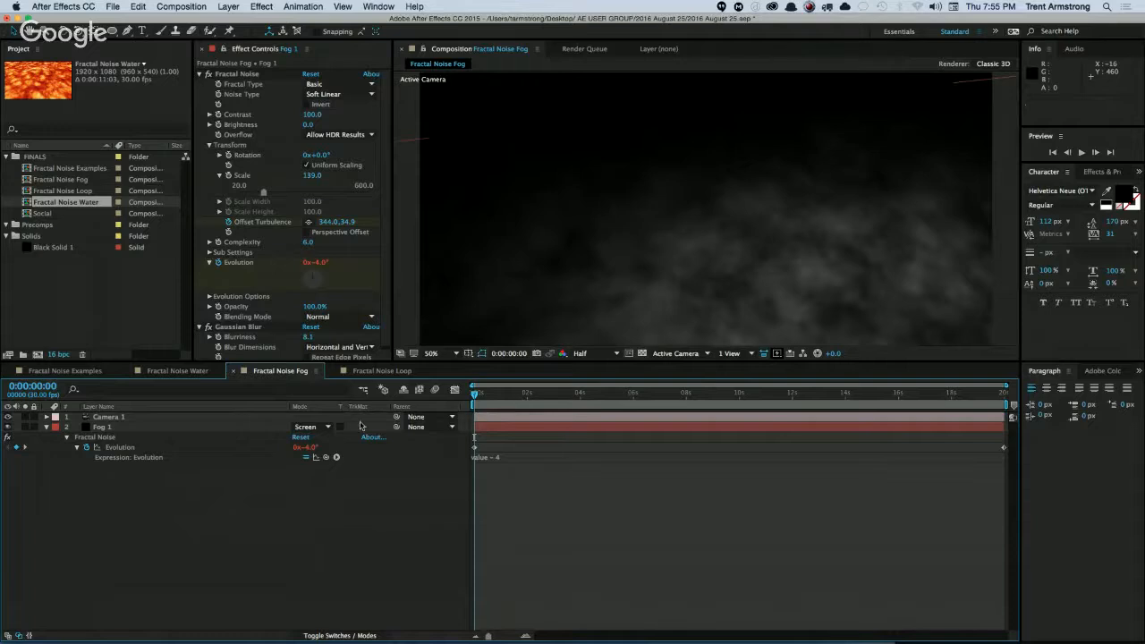
Orbit Camera 1 to a shallower viewing angle across the Fog 1 layer.
{"action": "left_click", "coordinate": [126, 427]}
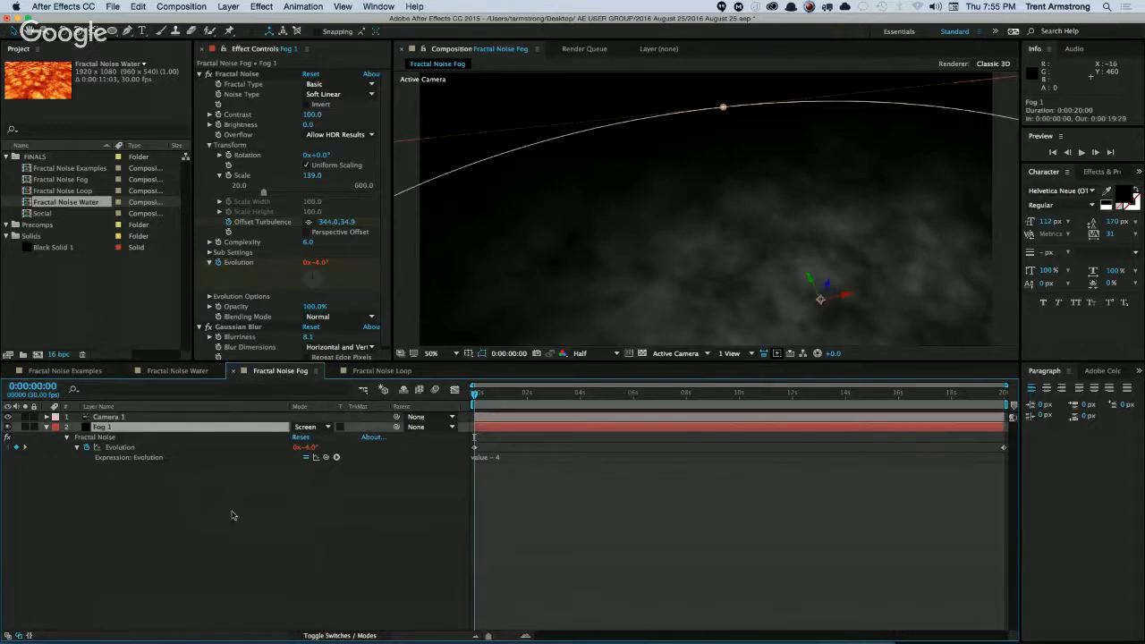
{"action": "left_click", "coordinate": [125, 417]}
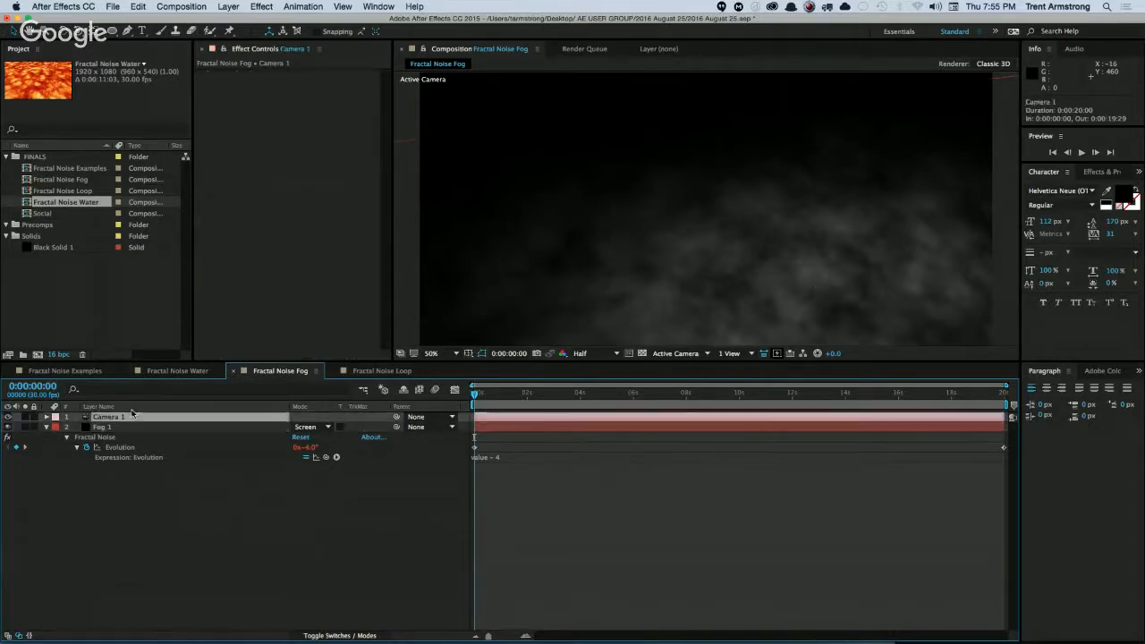
{"action": "key", "text": "c"}
{"action": "left_click_drag", "start_coordinate": [738, 276], "coordinate": [724, 249]}
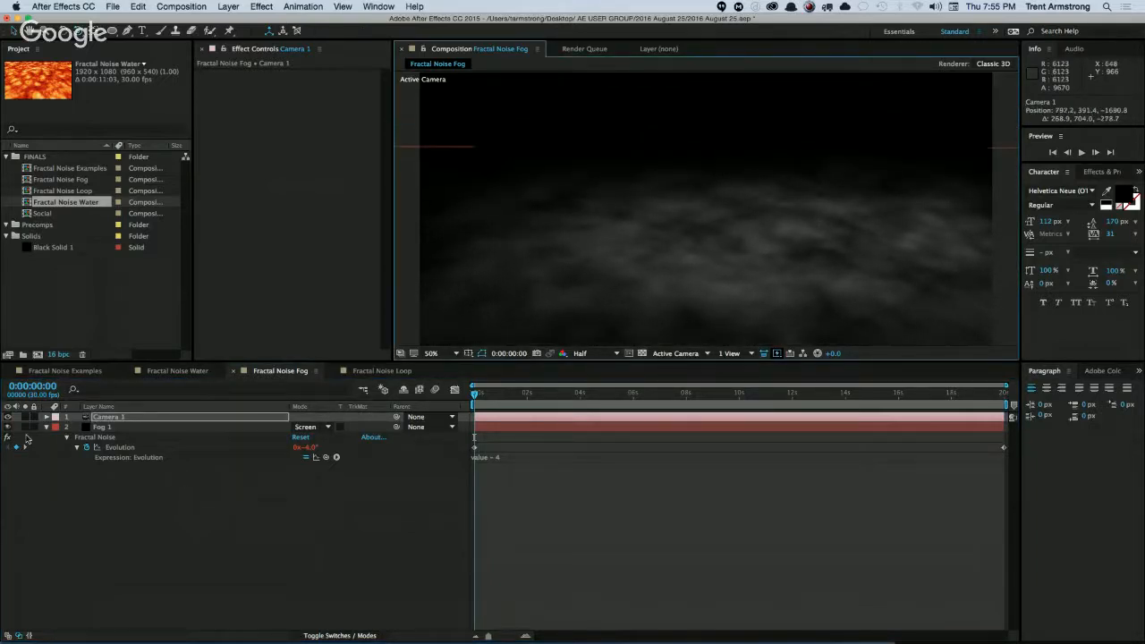
Remove the Offset Turbulence and Evolution keyframes and the Evolution expression from Fog 1's Fractal Noise effect.
{"action": "left_click", "coordinate": [46, 427]}
{"action": "left_click", "coordinate": [98, 428]}
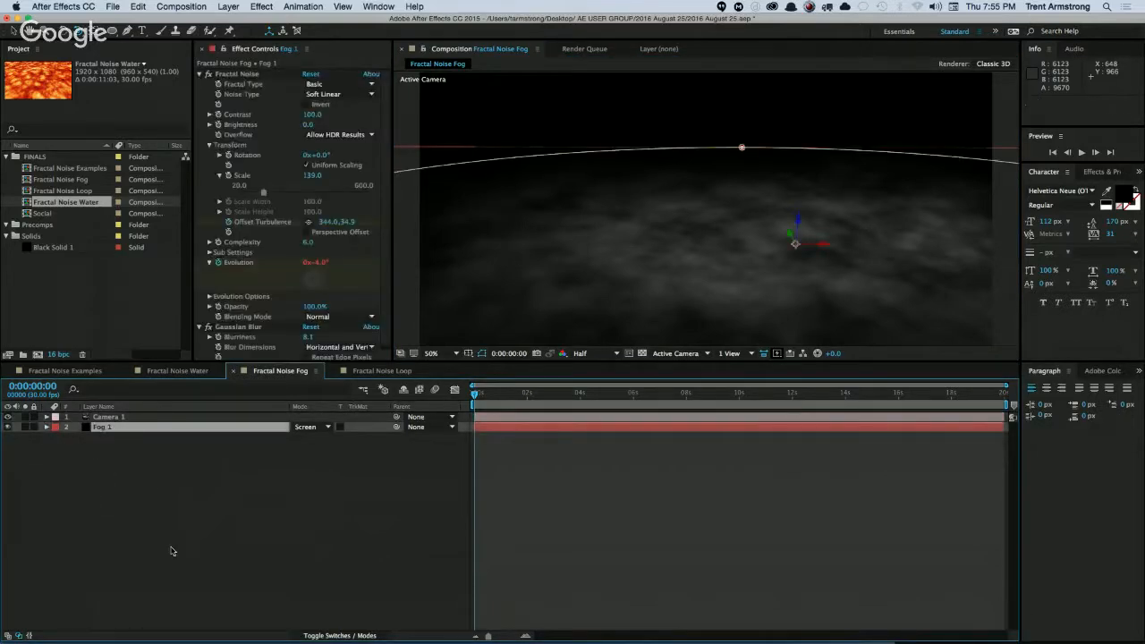
{"action": "key", "text": "u"}
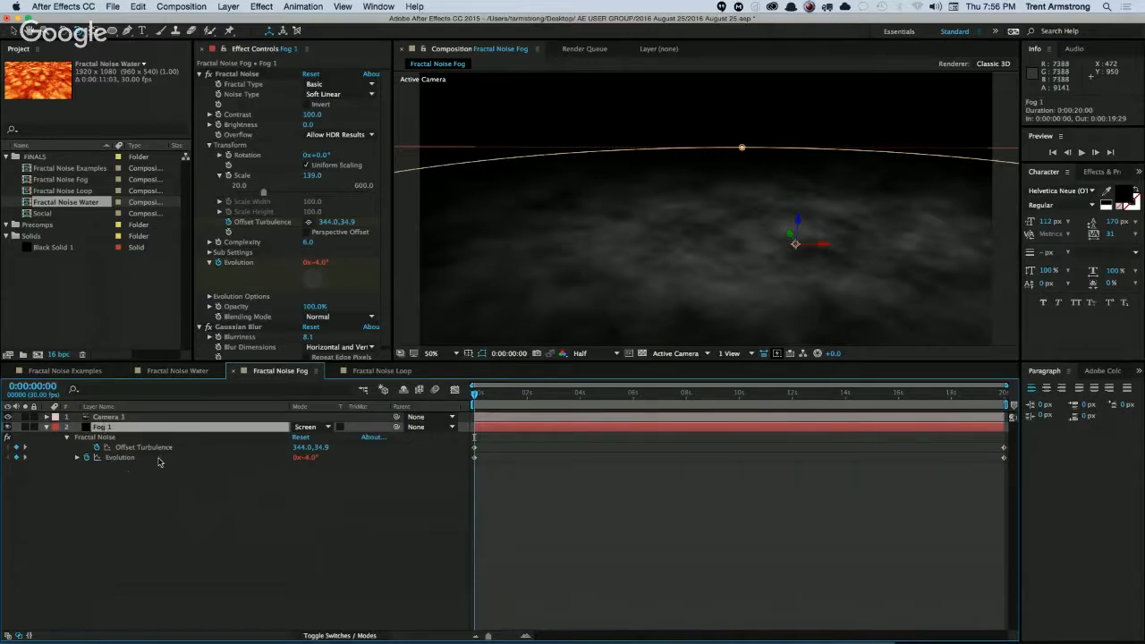
{"action": "left_click", "coordinate": [97, 448], "text": "alt"}
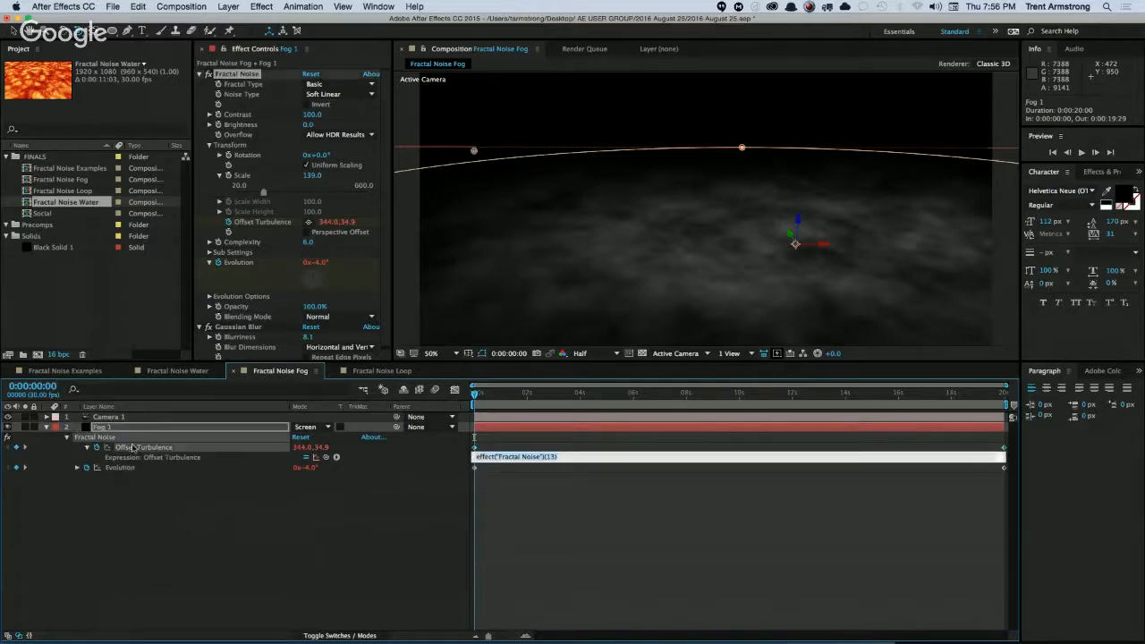
{"action": "left_click", "coordinate": [87, 468]}
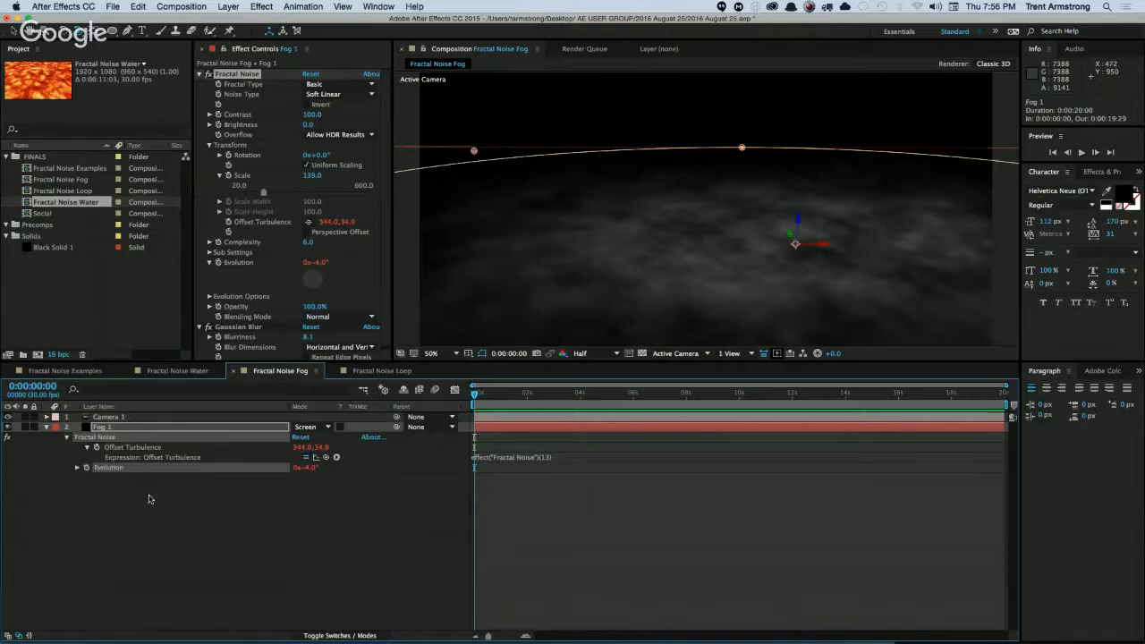
{"action": "left_click", "coordinate": [86, 468], "text": "alt"}
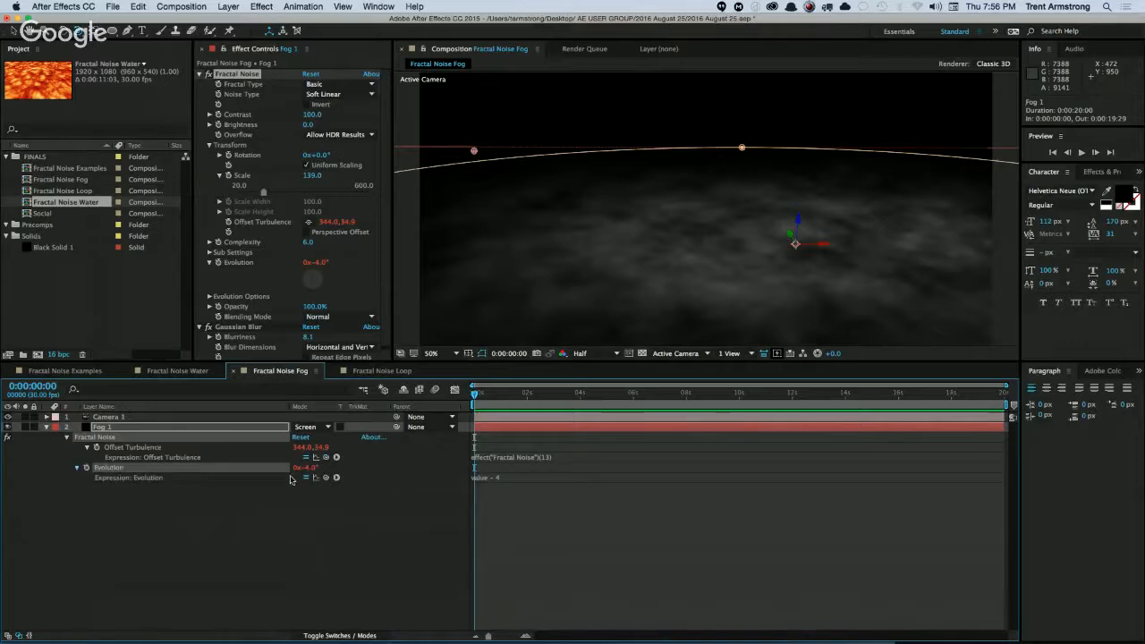
{"action": "key", "text": "super+z"}
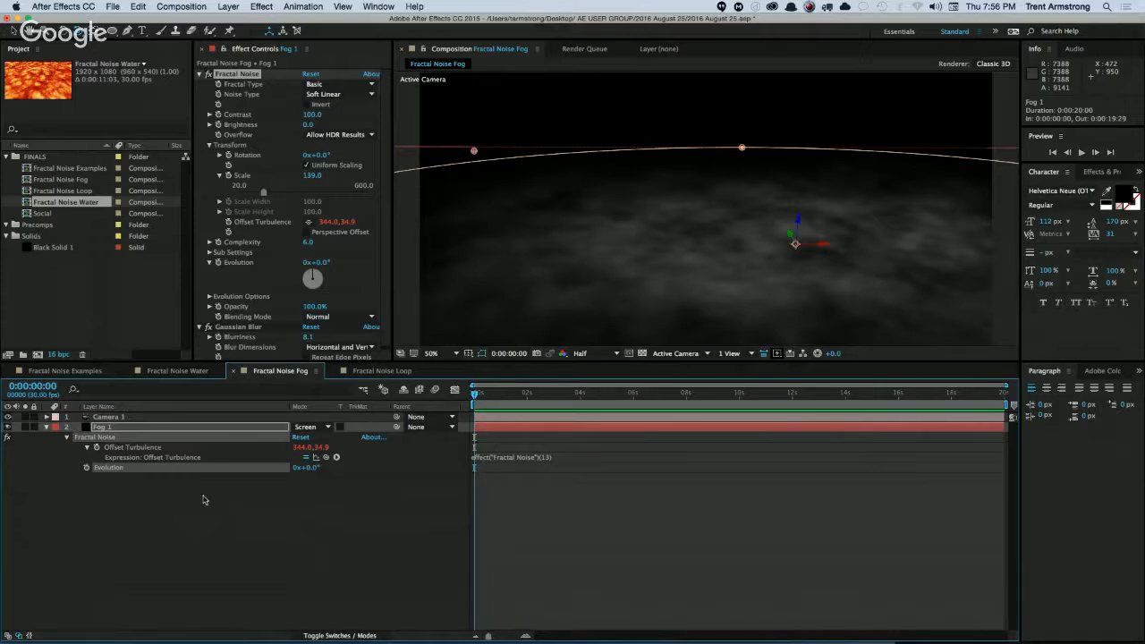
Examine the complete list of Fractal Noise properties on the Fog 1 layer in the timeline.
{"action": "left_click", "coordinate": [65, 437]}
{"action": "left_click", "coordinate": [65, 437]}
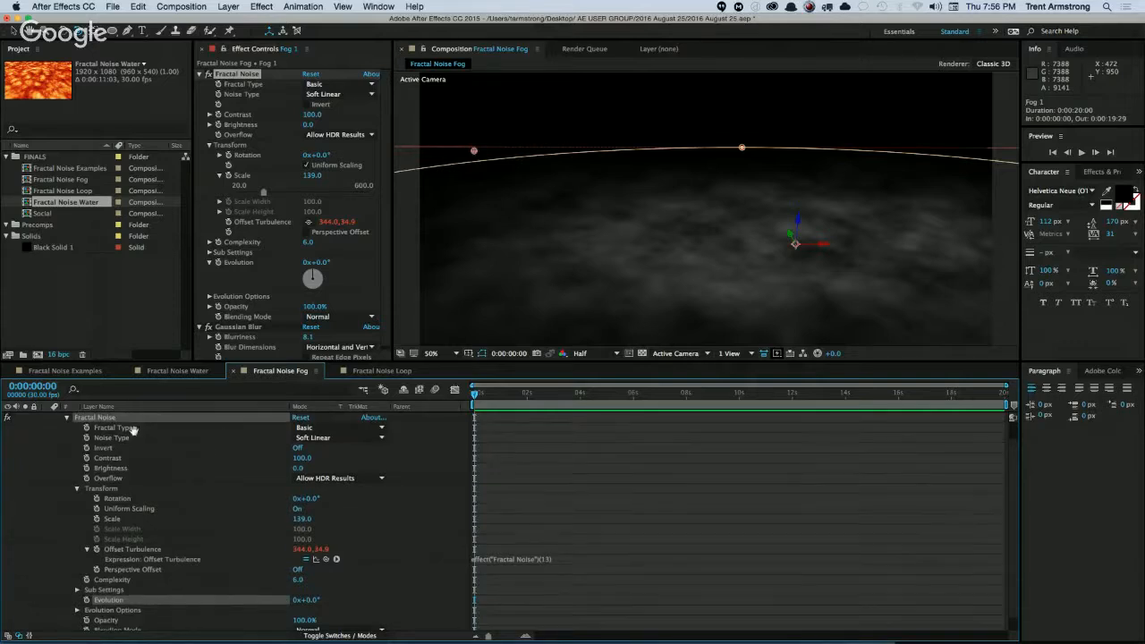
{"action": "scroll", "coordinate": [136, 434], "scroll_direction": "up", "scroll_amount": 1}
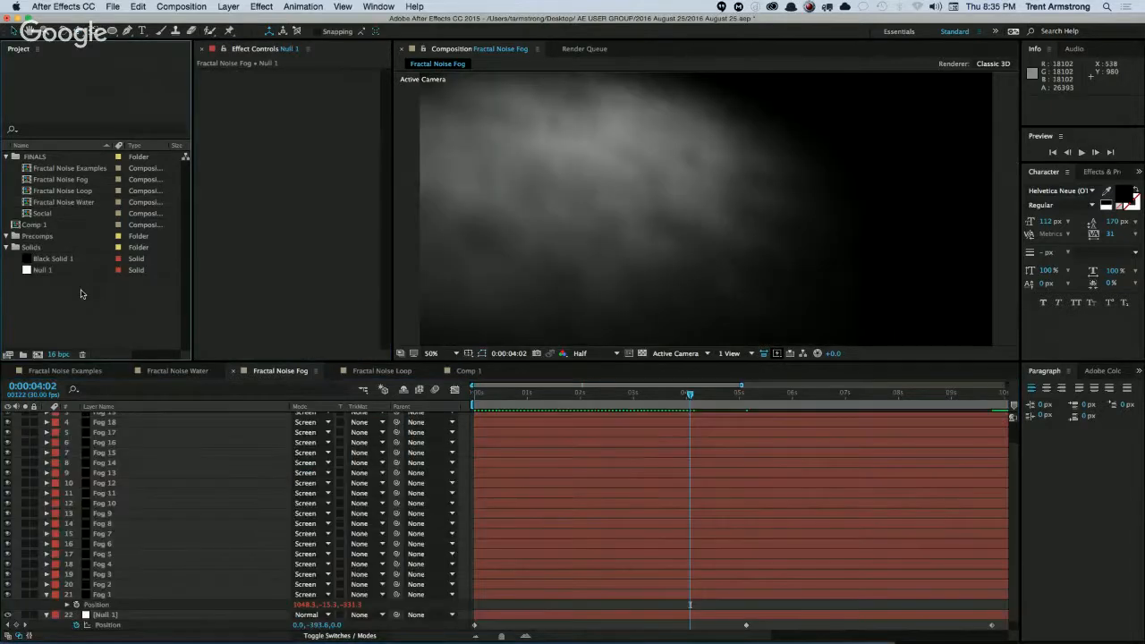
Create a new 1920 × 1080 px, 30 fps, 20-second composition and place Black Solid 1 in it.
{"action": "key", "text": "super+n"}
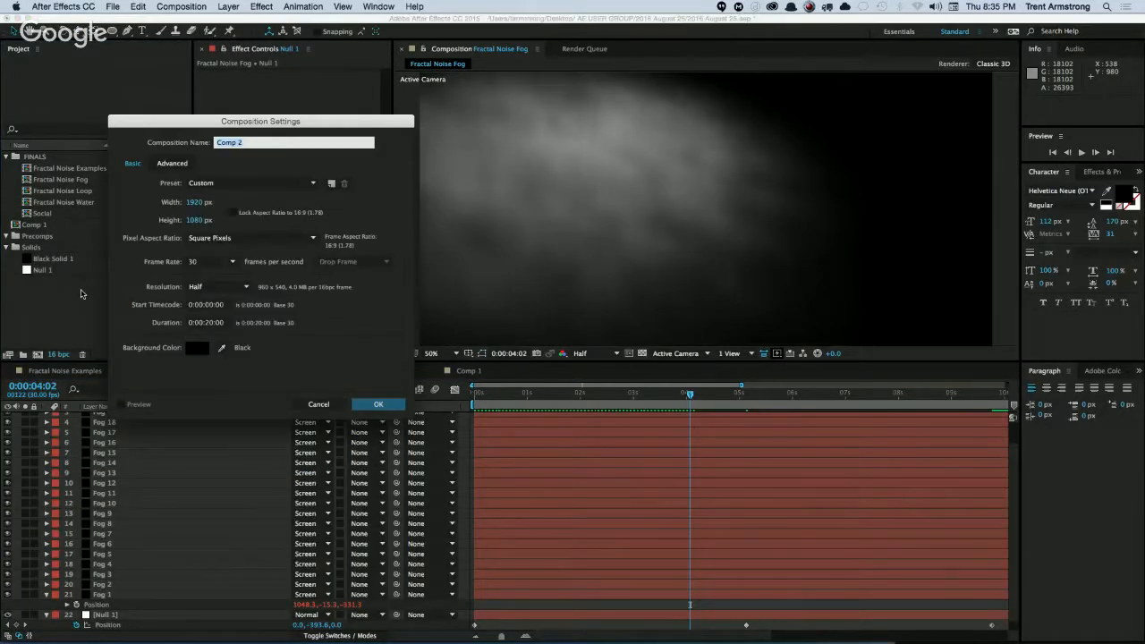
{"action": "key", "text": "Return"}
{"action": "left_click_drag", "start_coordinate": [49, 269], "coordinate": [148, 383]}
Apply the Fill effect to Black Solid 1 with a pale beige color, about hue 41°, saturation 19% and brightness 92%.
{"action": "left_click", "coordinate": [259, 6]}
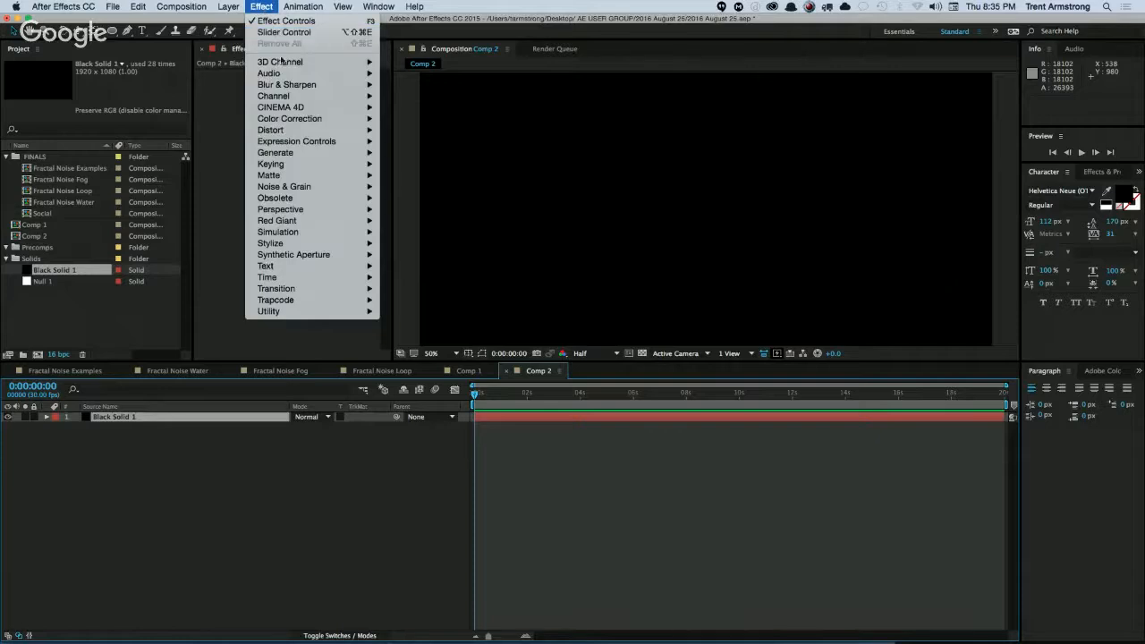
{"action": "mouse_move", "coordinate": [288, 152]}
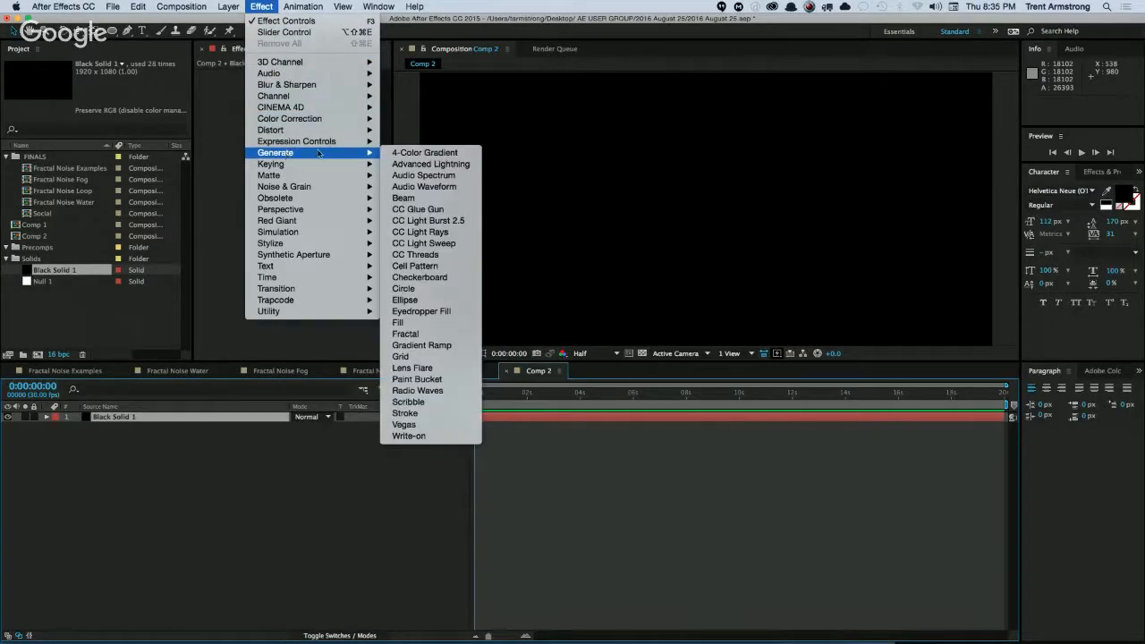
{"action": "left_click", "coordinate": [399, 322]}
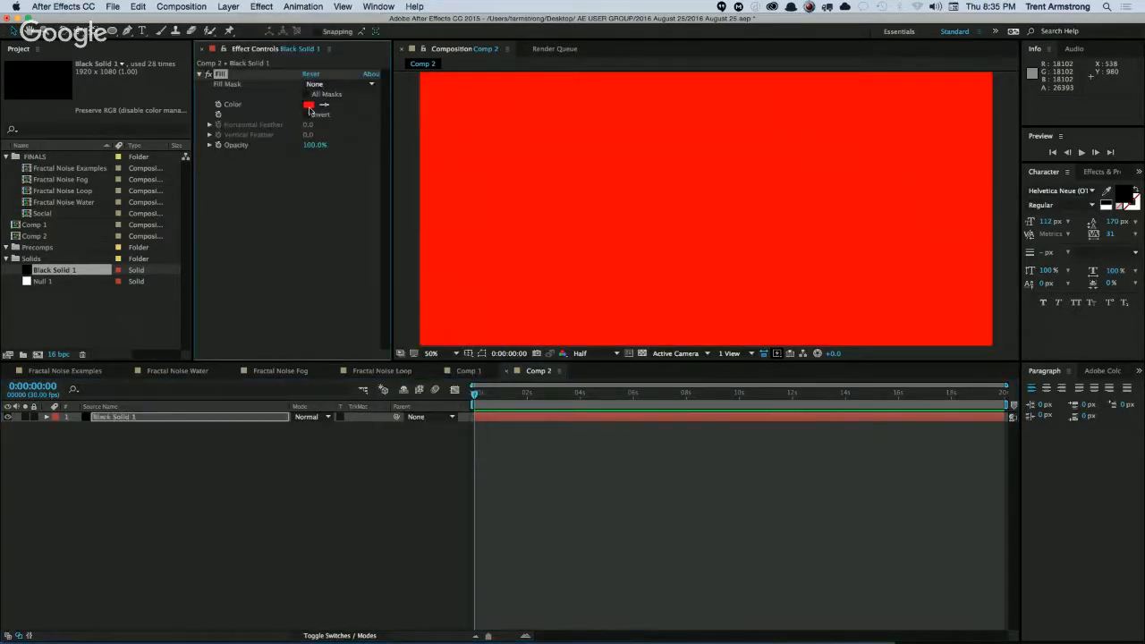
{"action": "left_click", "coordinate": [309, 105]}
{"action": "left_click", "coordinate": [362, 400]}
{"action": "left_click", "coordinate": [274, 285]}
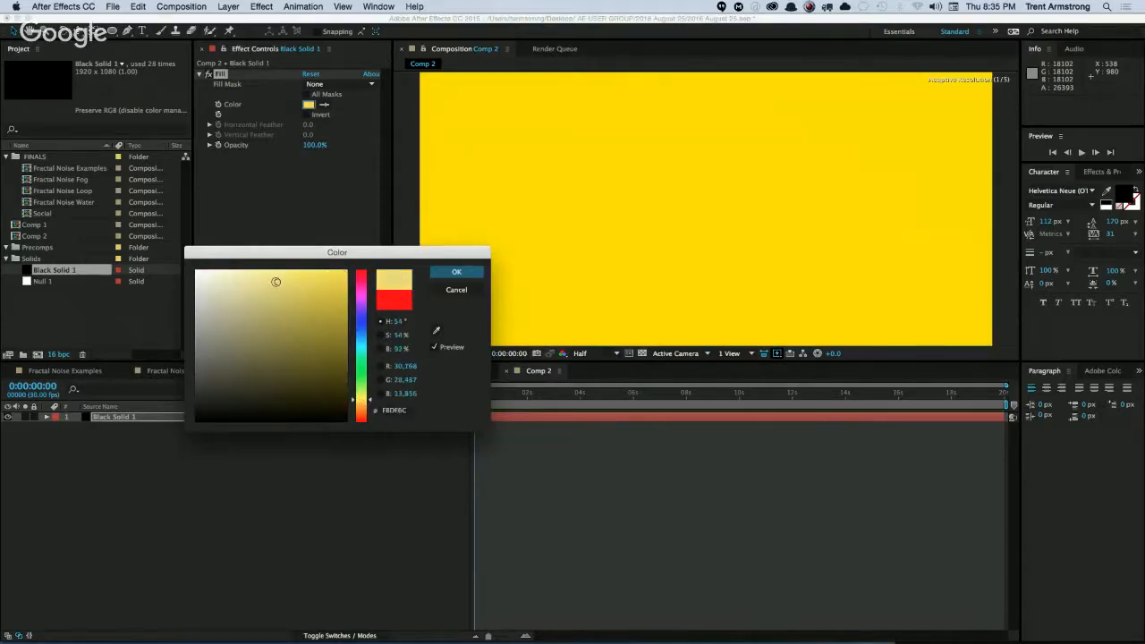
{"action": "left_click", "coordinate": [362, 405]}
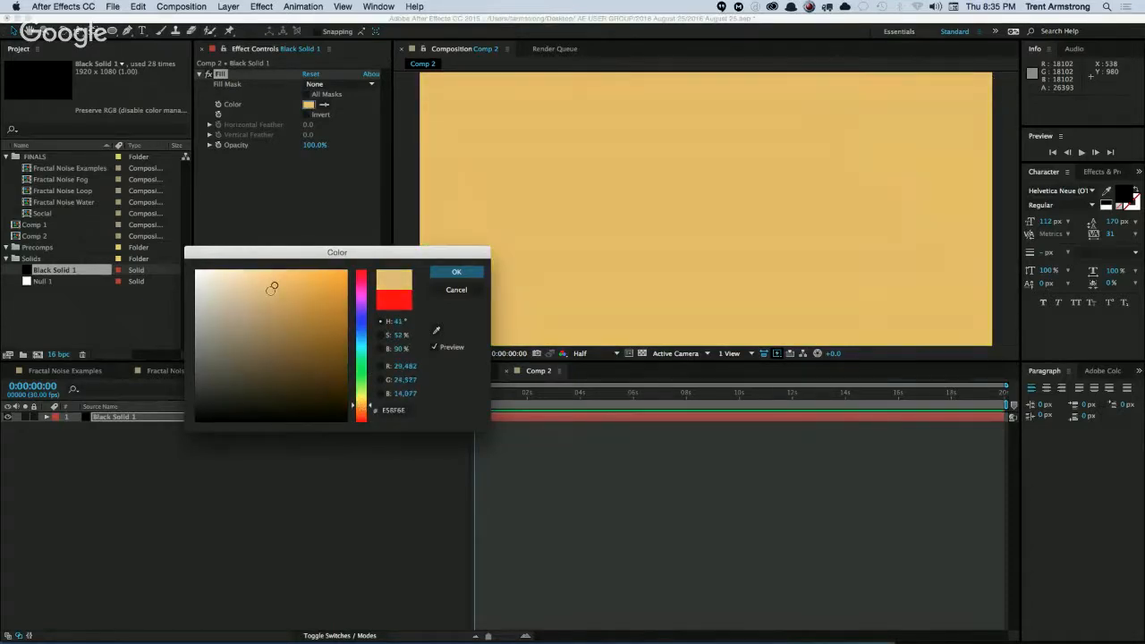
{"action": "left_click", "coordinate": [236, 282]}
{"action": "left_click", "coordinate": [223, 282]}
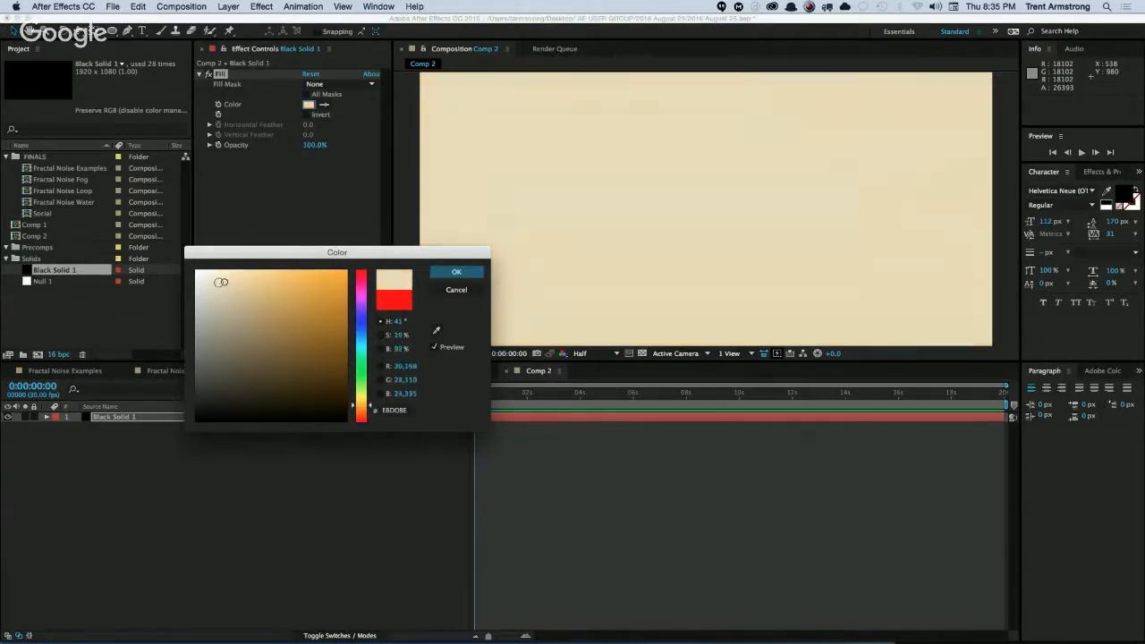
{"action": "key", "text": "Return"}
Apply Fractal Noise to the filled Black Solid 1 layer and set the effect's blending mode to Soft Light.
{"action": "left_click", "coordinate": [261, 6]}
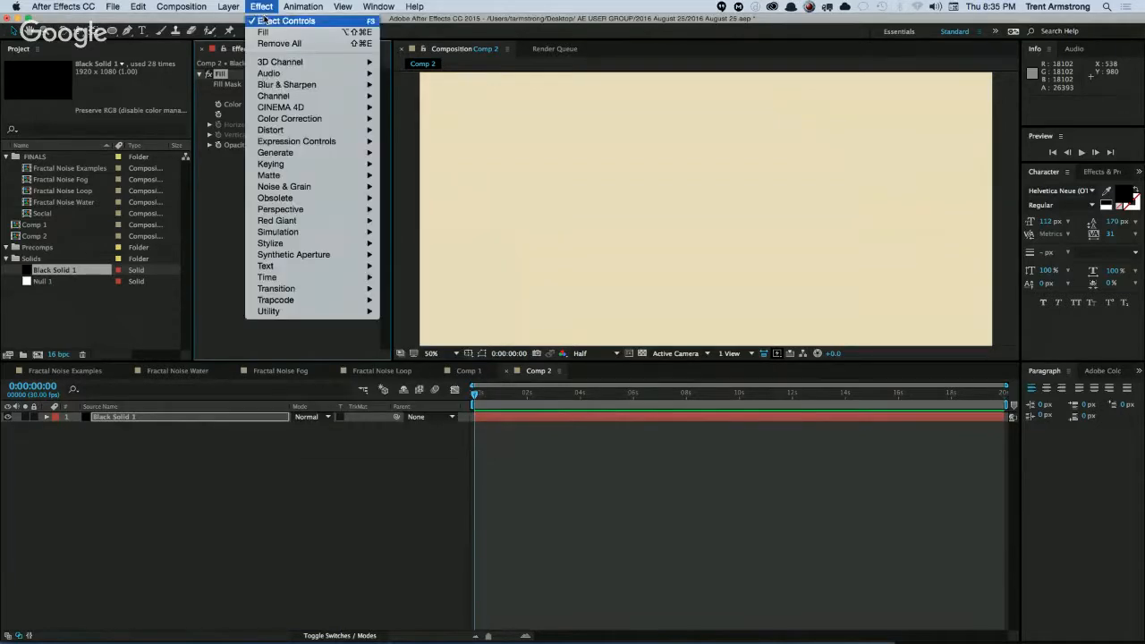
{"action": "mouse_move", "coordinate": [289, 187]}
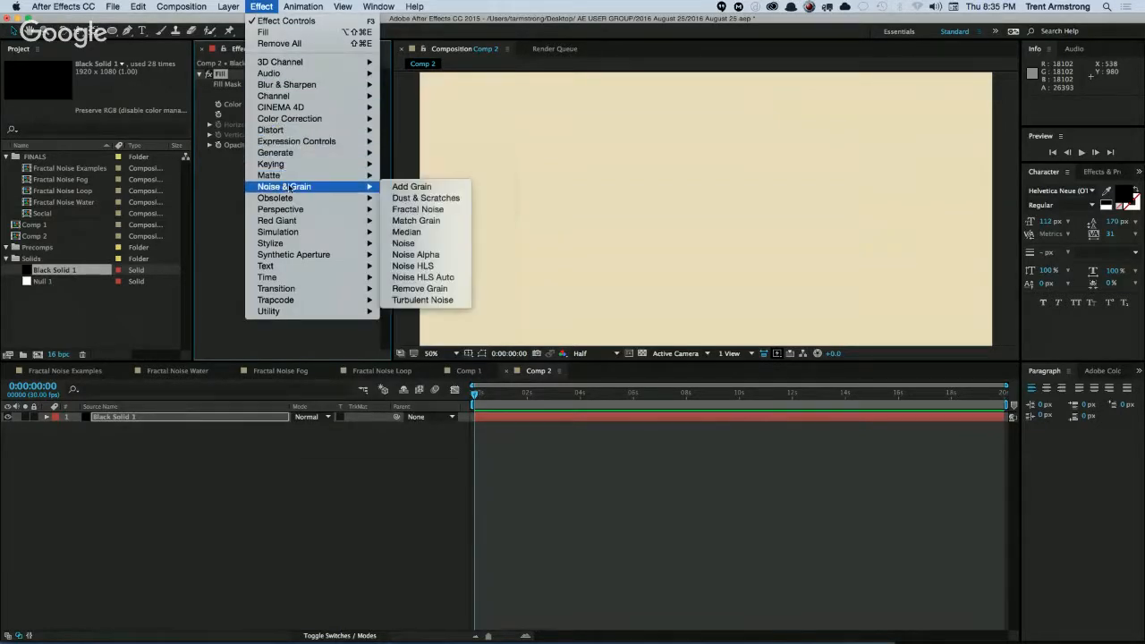
{"action": "left_click", "coordinate": [428, 209]}
{"action": "left_click", "coordinate": [338, 311]}
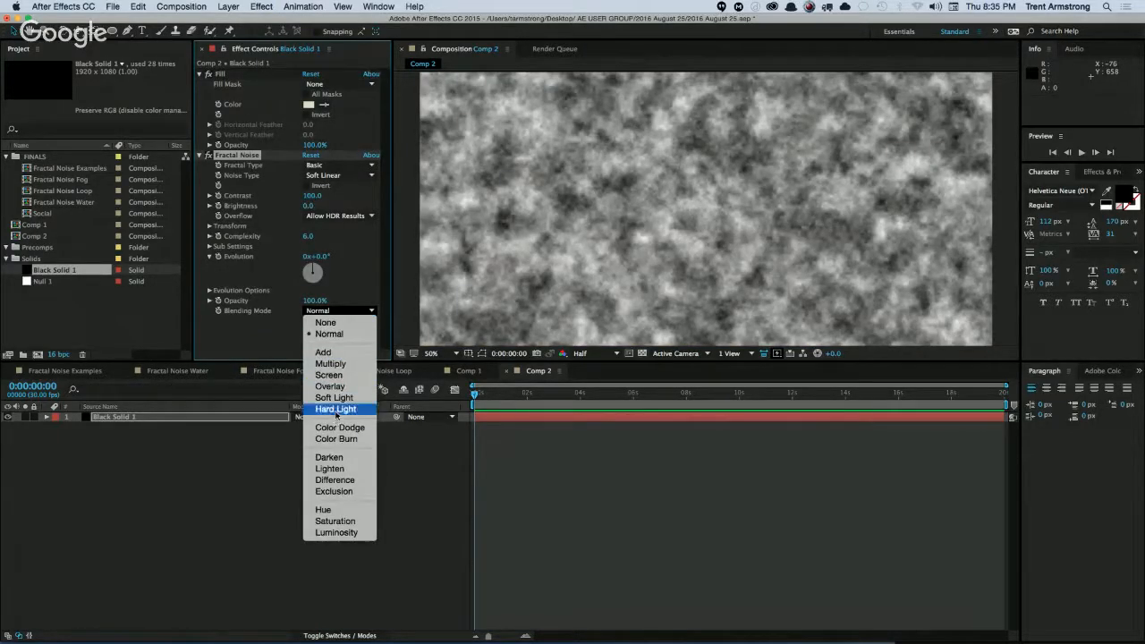
{"action": "left_click", "coordinate": [334, 398]}
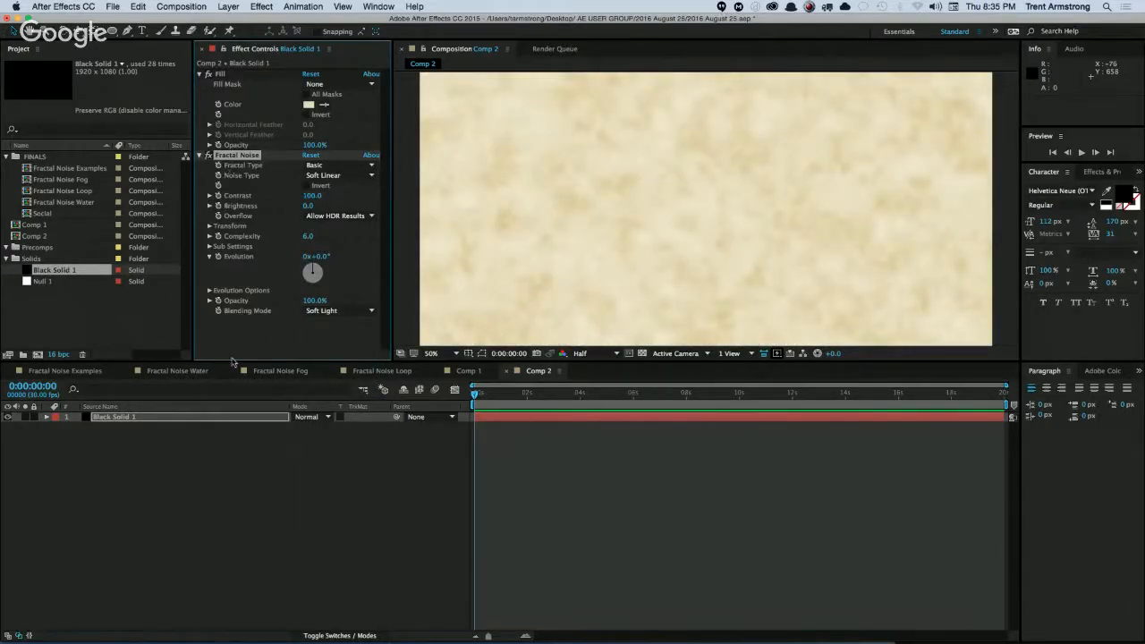
Duplicate the Fractal Noise effect on Black Solid 1 and set the copy to the Strings fractal type with 15% opacity.
{"action": "key", "text": "super+d"}
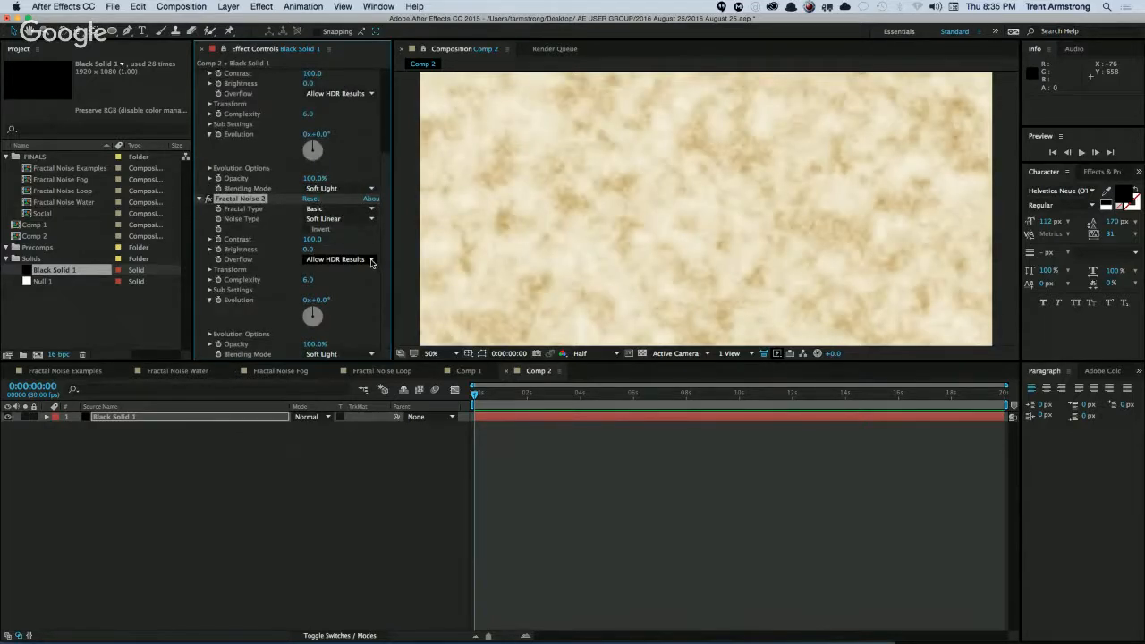
{"action": "left_click", "coordinate": [337, 211]}
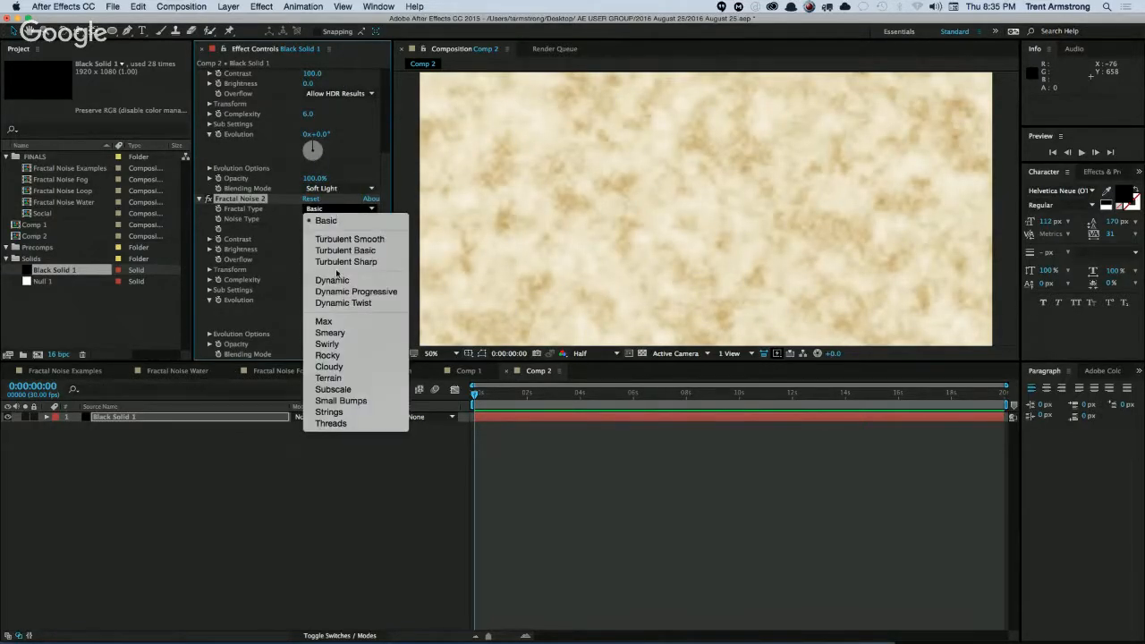
{"action": "left_click", "coordinate": [329, 411]}
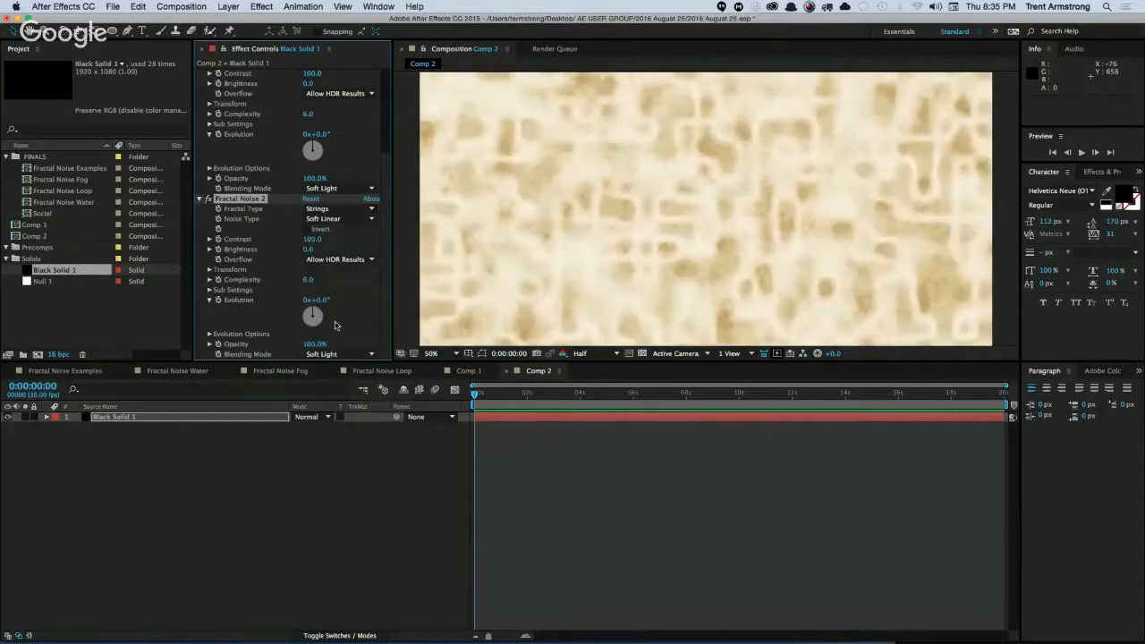
{"action": "left_click_drag", "start_coordinate": [315, 344], "coordinate": [272, 359]}
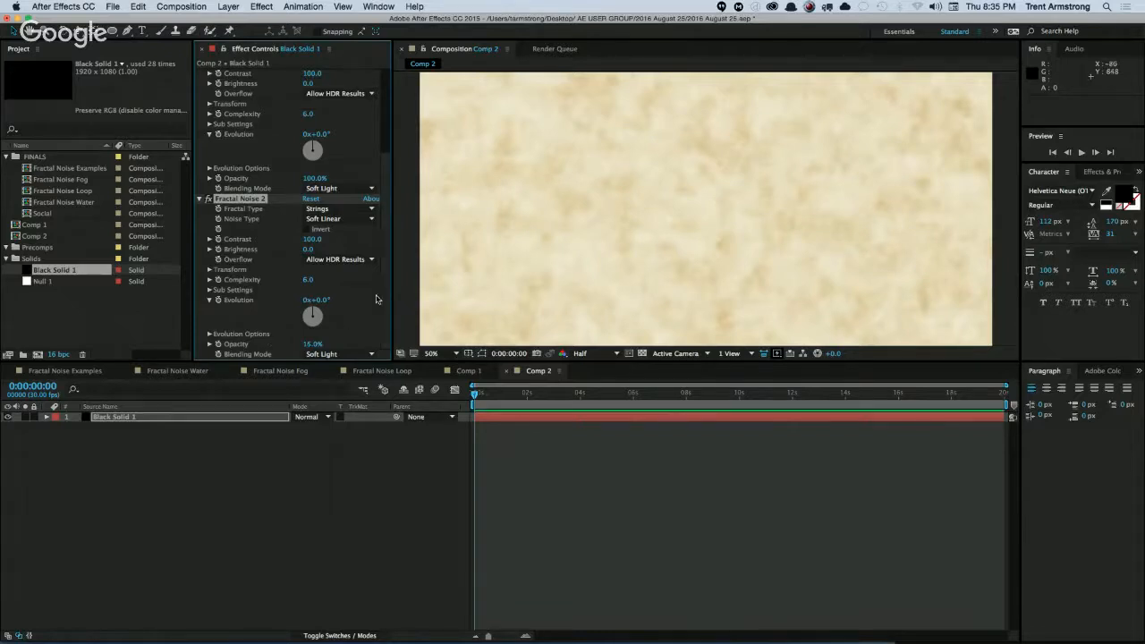
Duplicate the Strings Fractal Noise effect, set the new copy's scale to 5, and collapse both Strings effects.
{"action": "key", "text": "super+d"}
{"action": "left_click", "coordinate": [209, 270]}
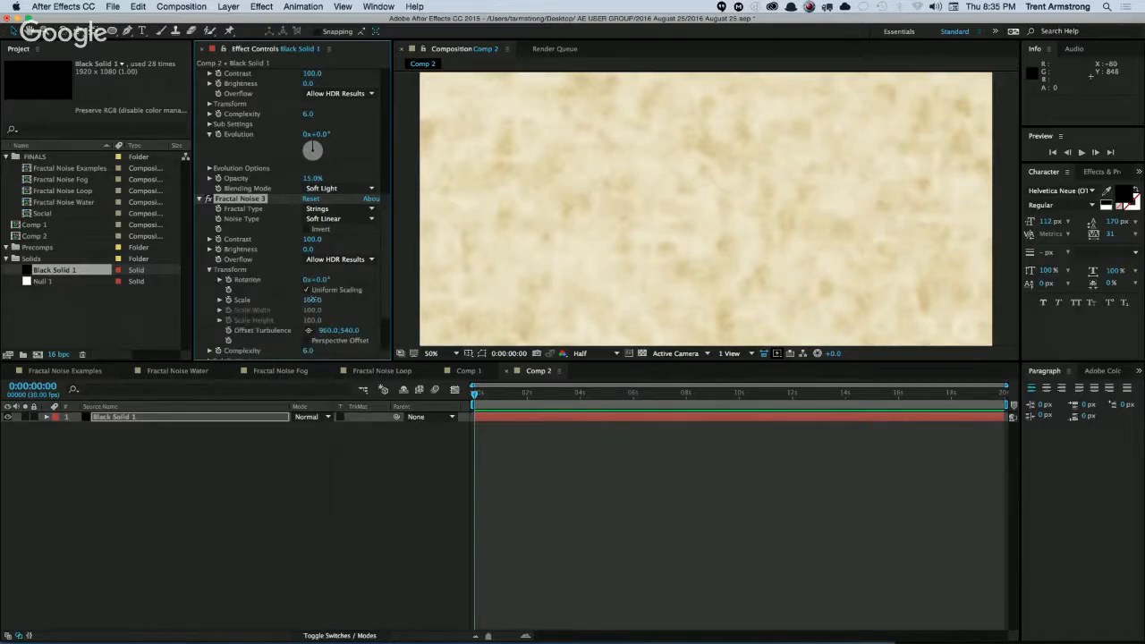
{"action": "left_click", "coordinate": [220, 299]}
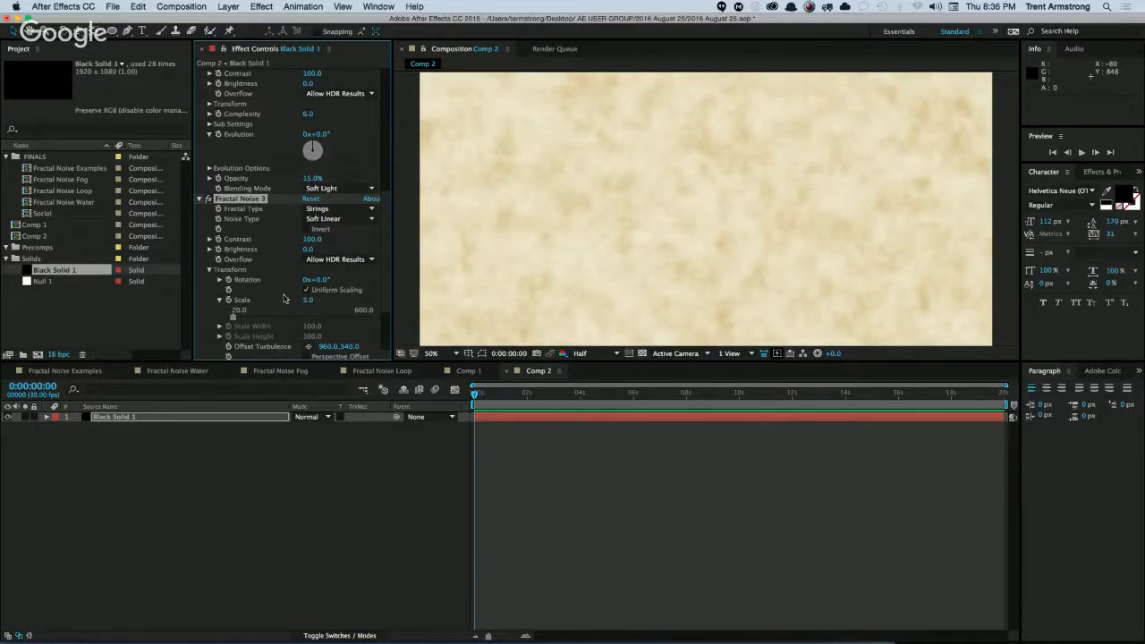
{"action": "left_click", "coordinate": [201, 199]}
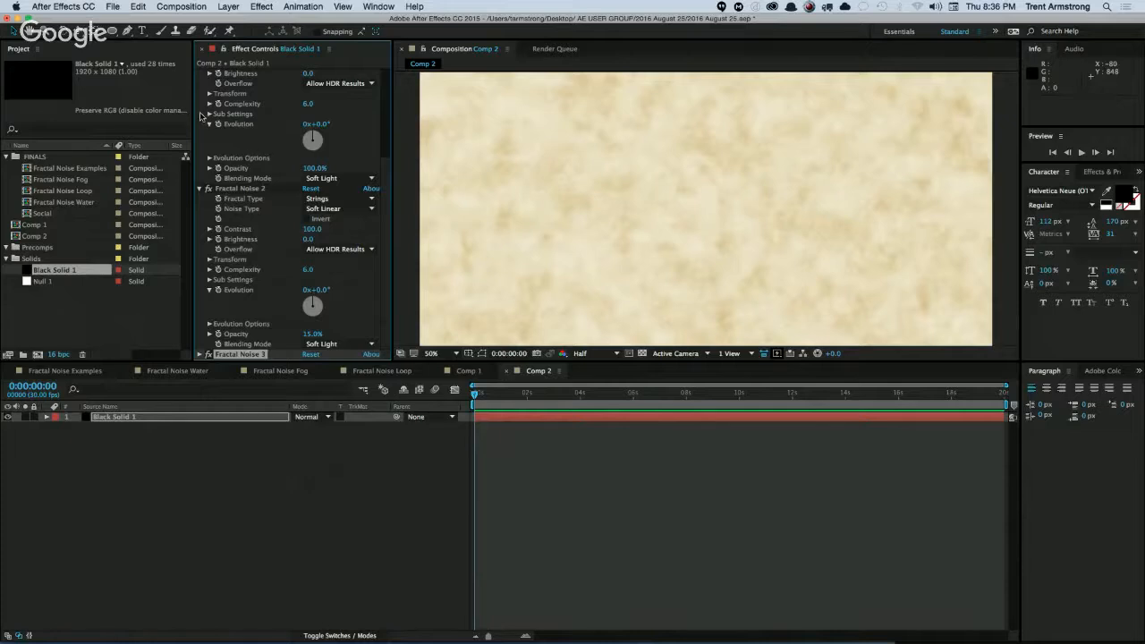
{"action": "left_click", "coordinate": [201, 189]}
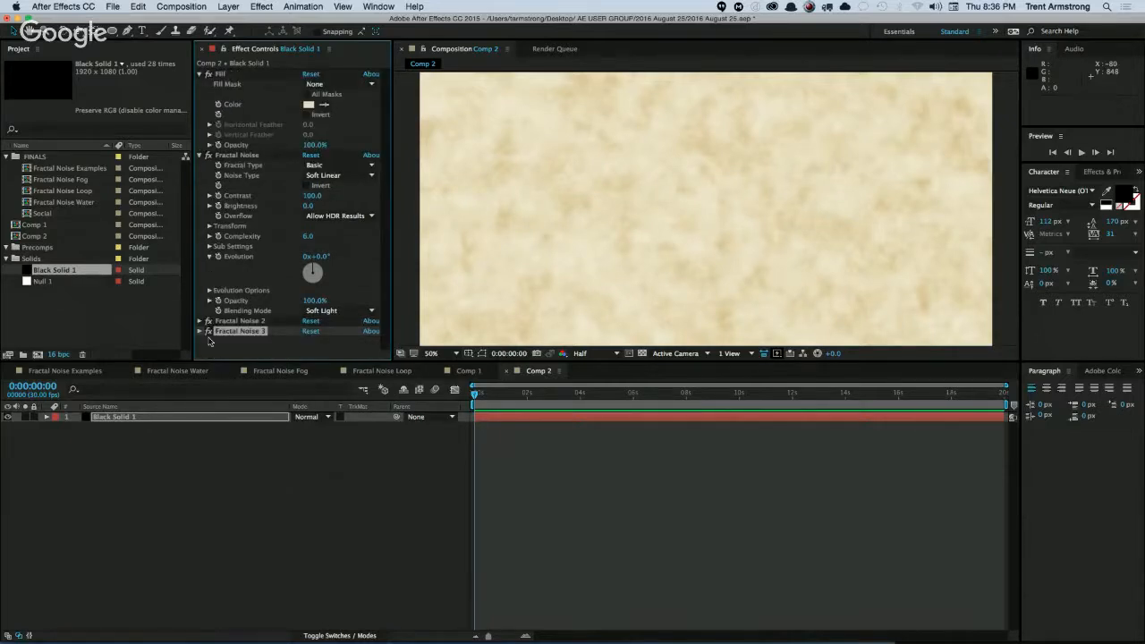
Add a text layer reading "TEXT" near the middle of the composition.
{"action": "left_click", "coordinate": [116, 418]}
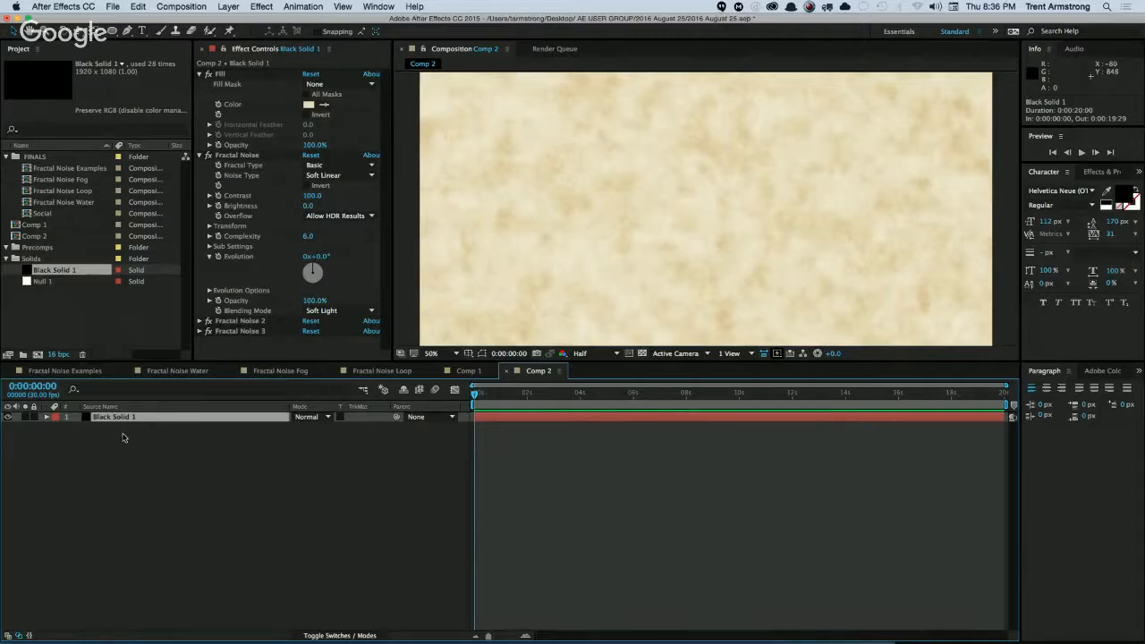
{"action": "left_click", "coordinate": [127, 441]}
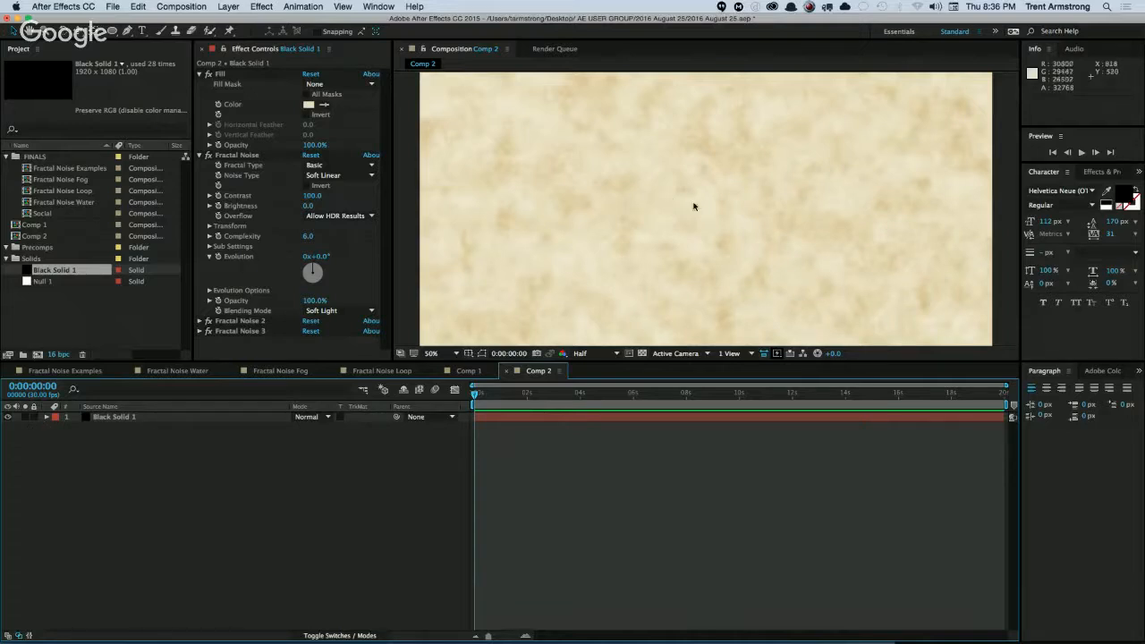
{"action": "key", "text": "super+t"}
{"action": "left_click", "coordinate": [713, 215]}
{"action": "type", "text": "TEXT"}
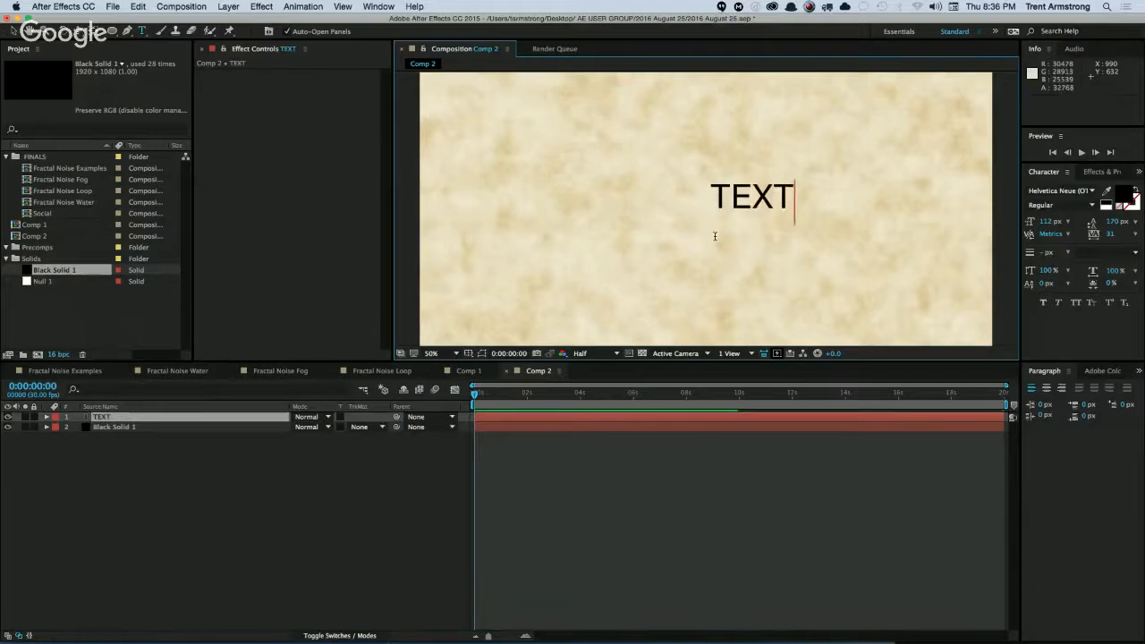
{"action": "key", "text": "KP_Enter"}
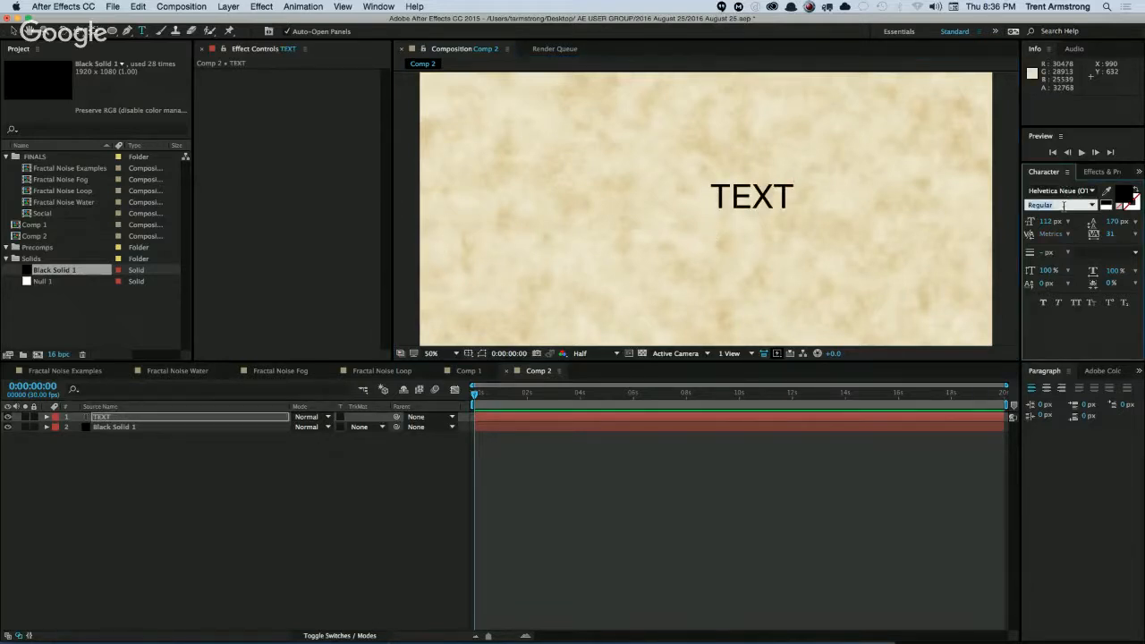
Format the TEXT layer as Bold with centered alignment and a font size of 195 px.
{"action": "key", "text": "Down"}
{"action": "key", "text": "Down"}
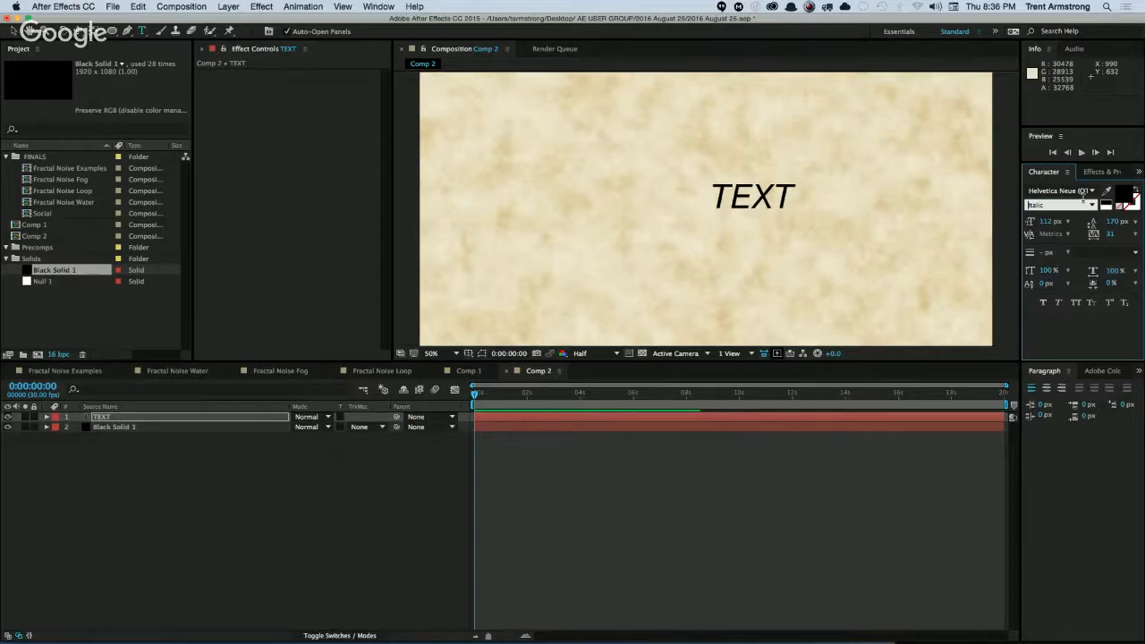
{"action": "type", "text": "Bold"}
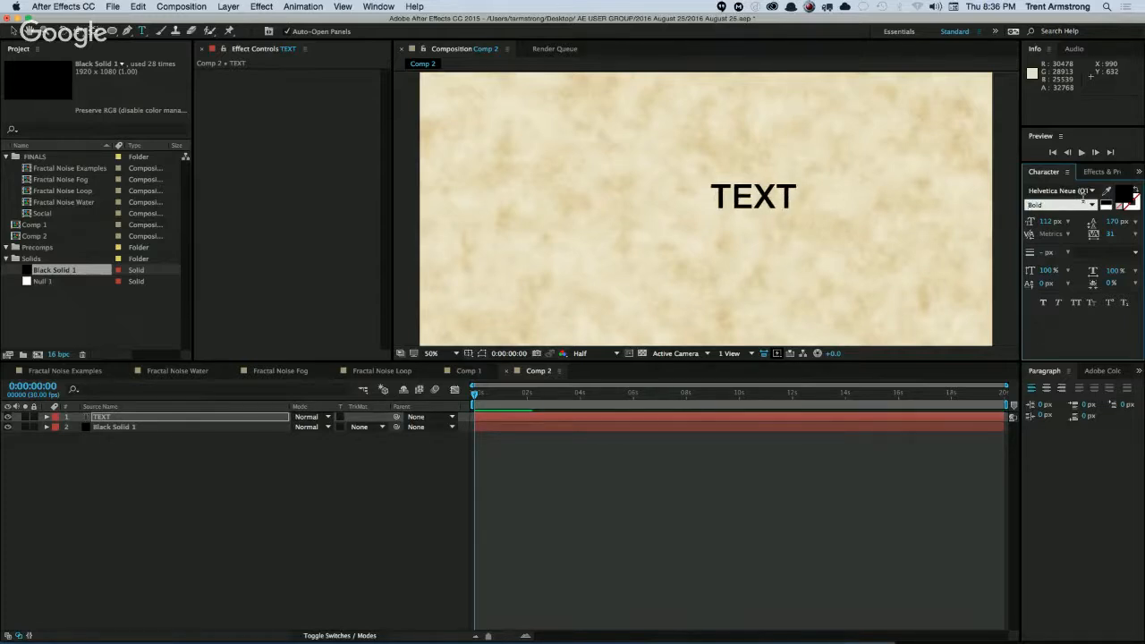
{"action": "key", "text": "Return"}
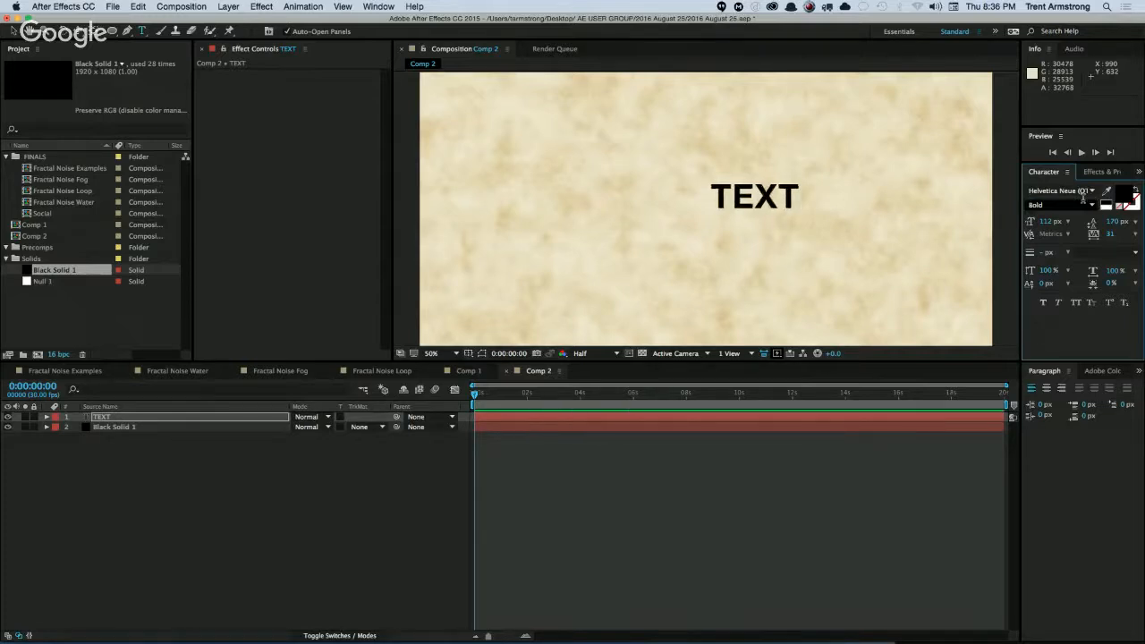
{"action": "left_click", "coordinate": [1046, 387]}
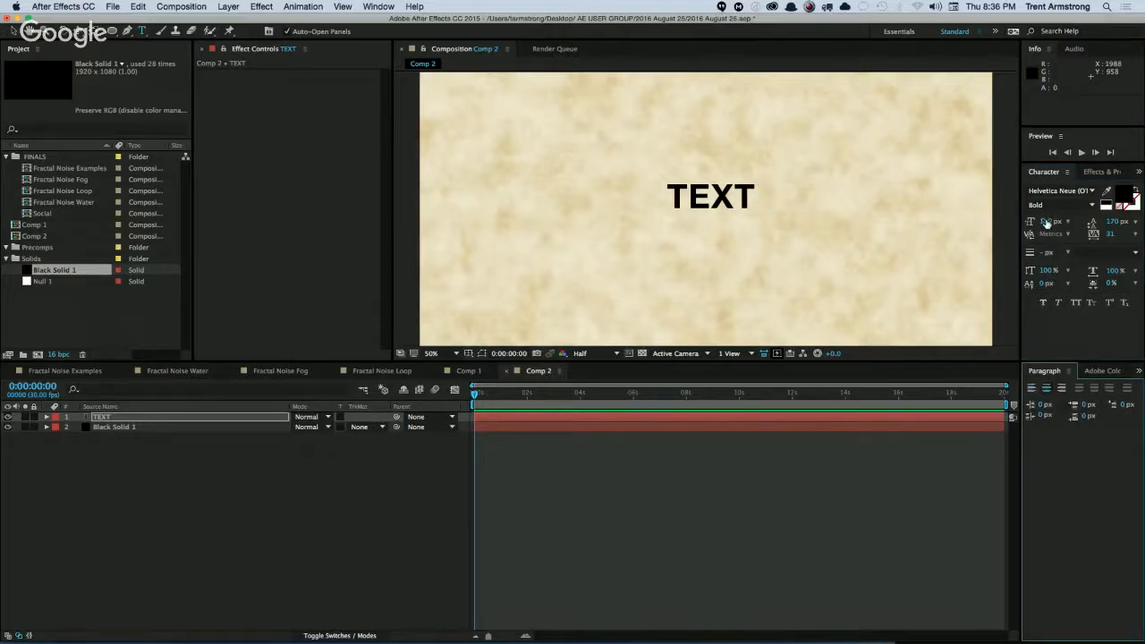
{"action": "left_click_drag", "start_coordinate": [1046, 223], "coordinate": [1096, 223]}
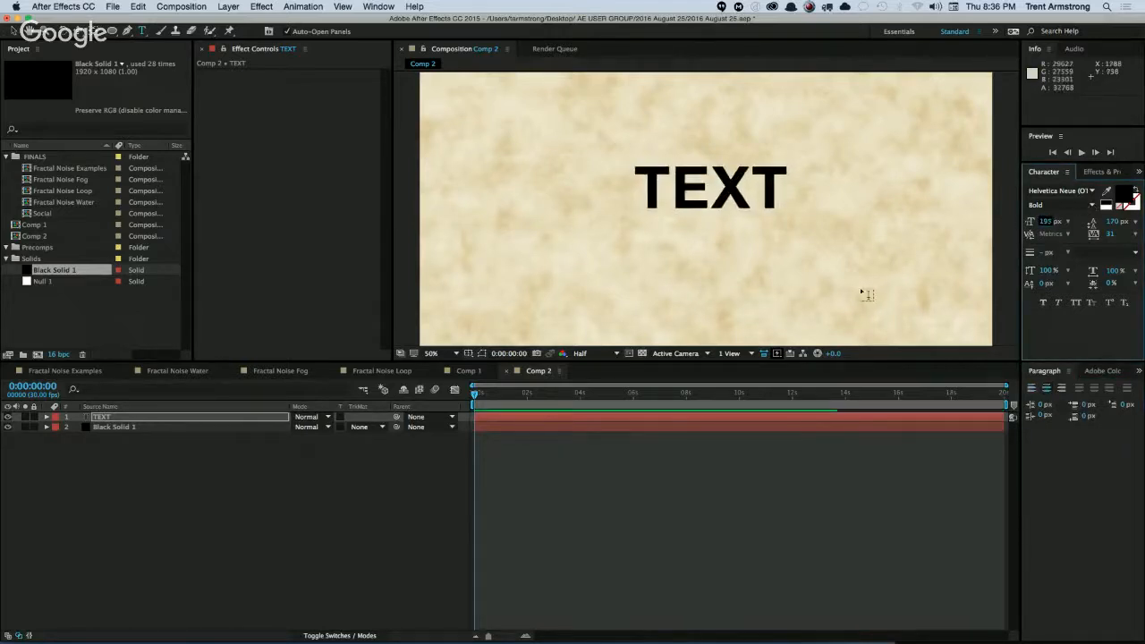
{"action": "left_click", "coordinate": [162, 457]}
Duplicate the Black Solid 1 layer, move the copy above the TEXT layer and rename it MATTE.
{"action": "left_click", "coordinate": [115, 426]}
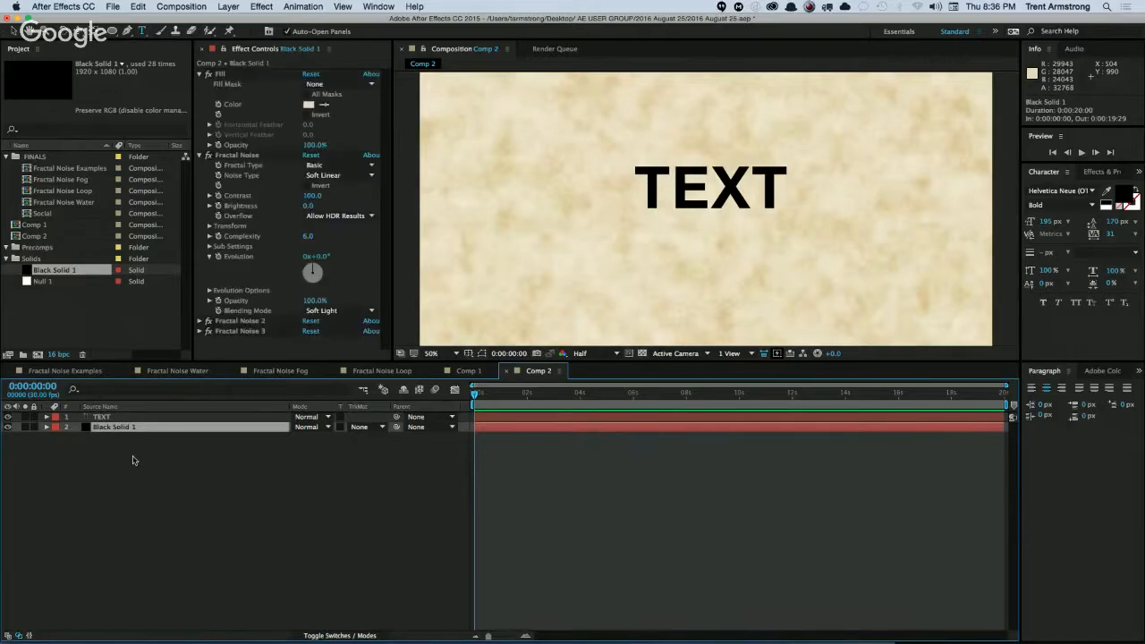
{"action": "key", "text": "ctrl+d"}
{"action": "key", "text": "ctrl+shift+bracketright"}
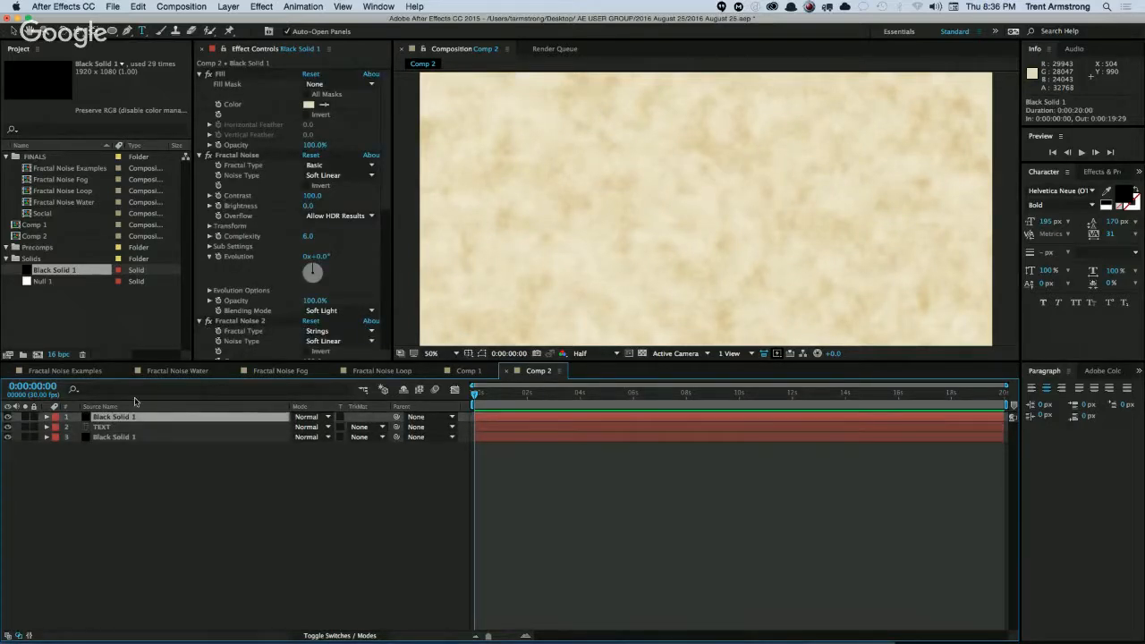
{"action": "key", "text": "Return"}
{"action": "type", "text": "MATTE"}
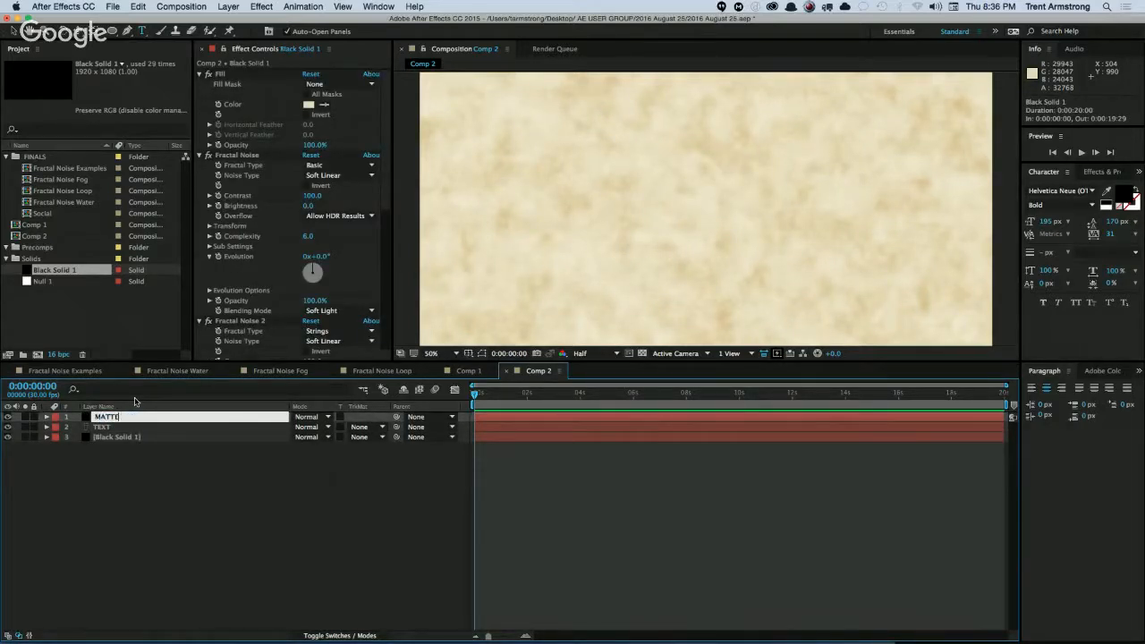
{"action": "key", "text": "Return"}
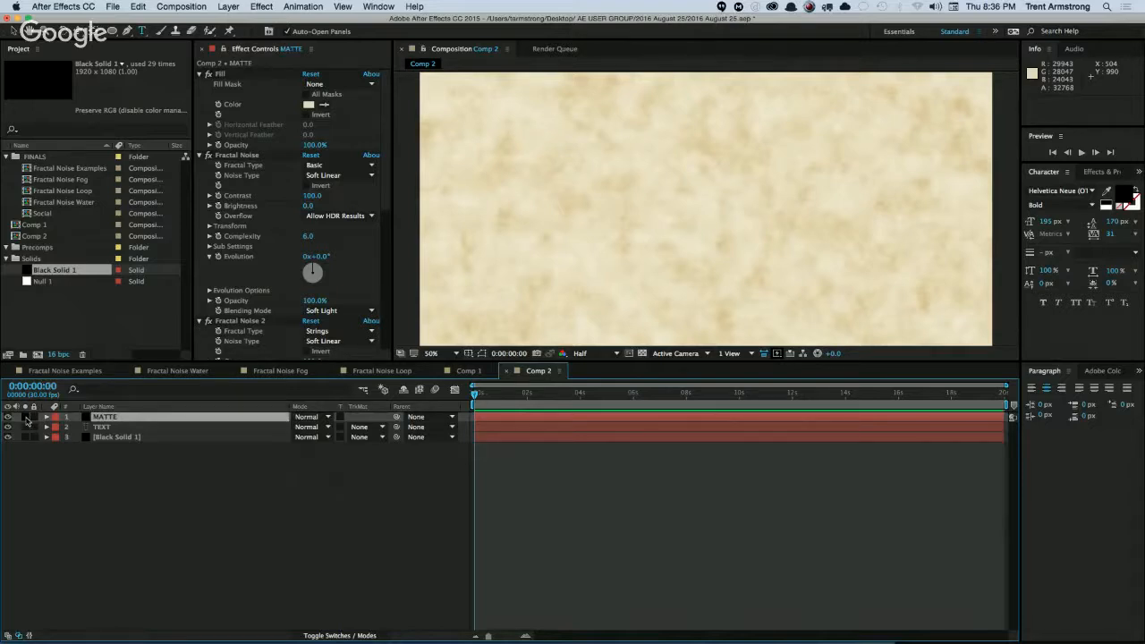
Solo the MATTE layer and delete its Fill, Fractal Noise 2 and Fractal Noise 3 effects.
{"action": "left_click", "coordinate": [220, 74]}
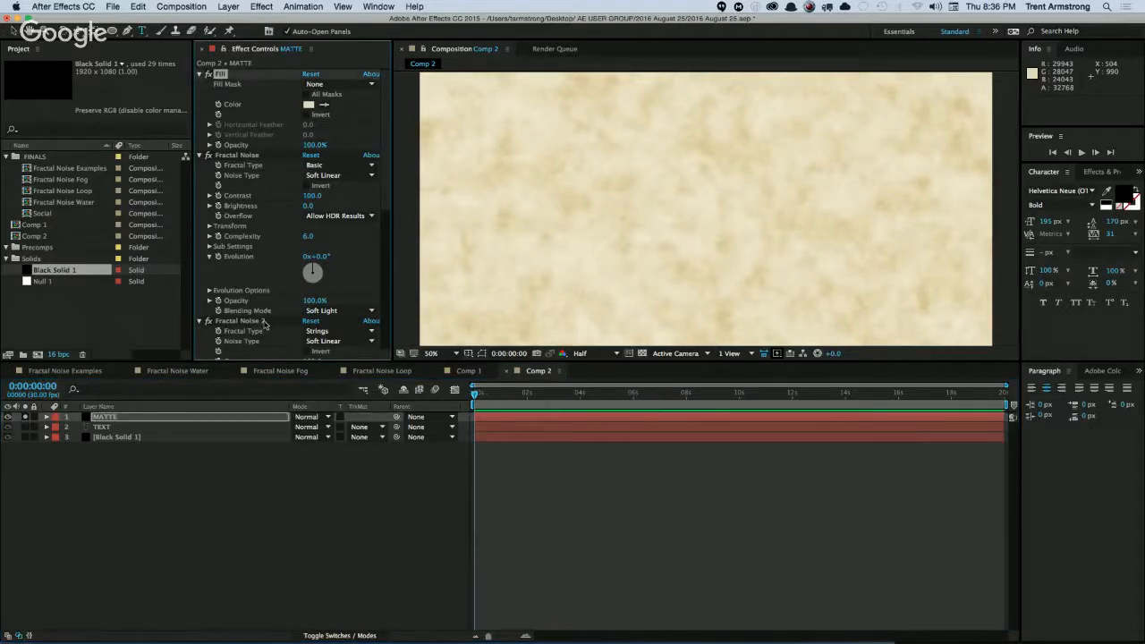
{"action": "scroll", "coordinate": [342, 299], "scroll_direction": "down", "scroll_amount": 8}
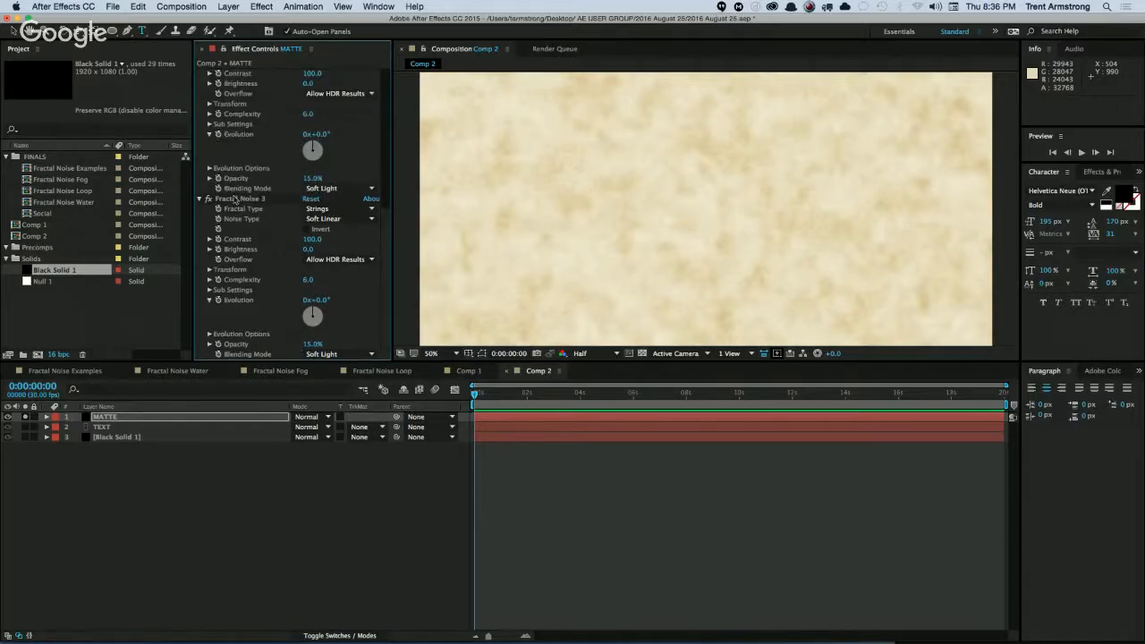
{"action": "left_click", "coordinate": [234, 199]}
{"action": "key", "text": "Delete"}
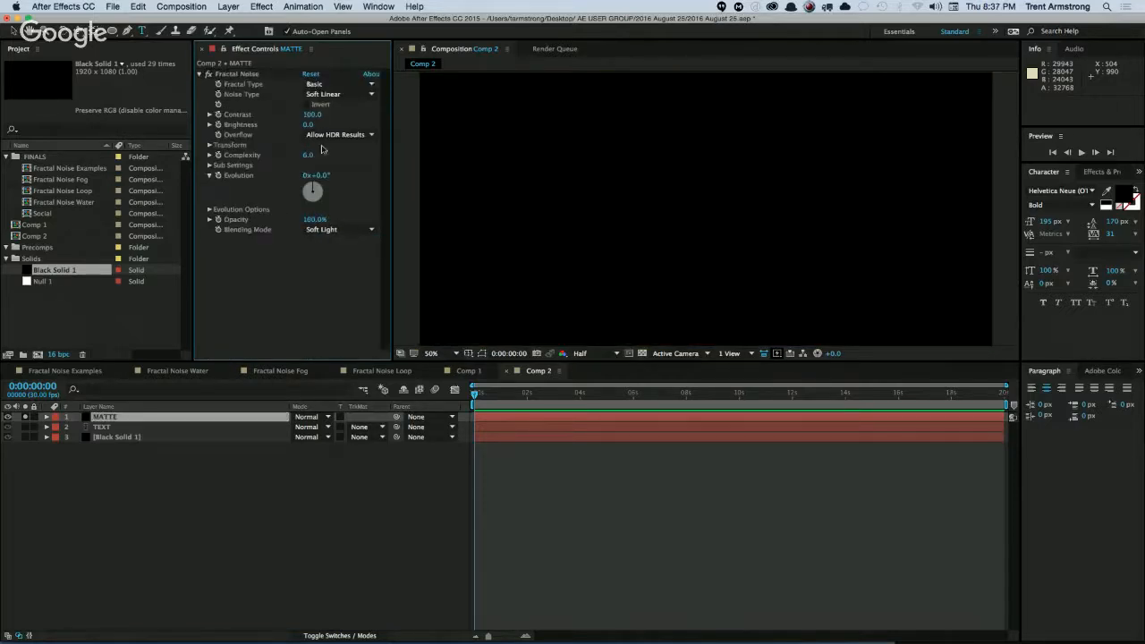
Set the blending mode of the MATTE layer's remaining Fractal Noise effect to Normal.
{"action": "left_click", "coordinate": [345, 229]}
{"action": "left_click", "coordinate": [342, 239]}
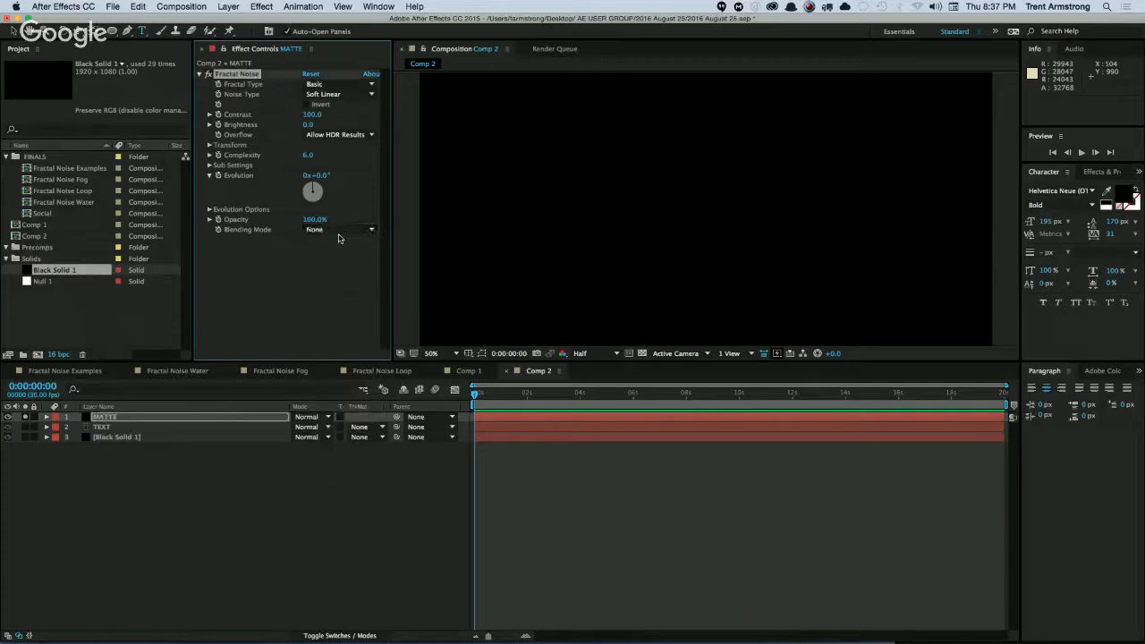
{"action": "left_click", "coordinate": [340, 230]}
{"action": "left_click", "coordinate": [325, 243]}
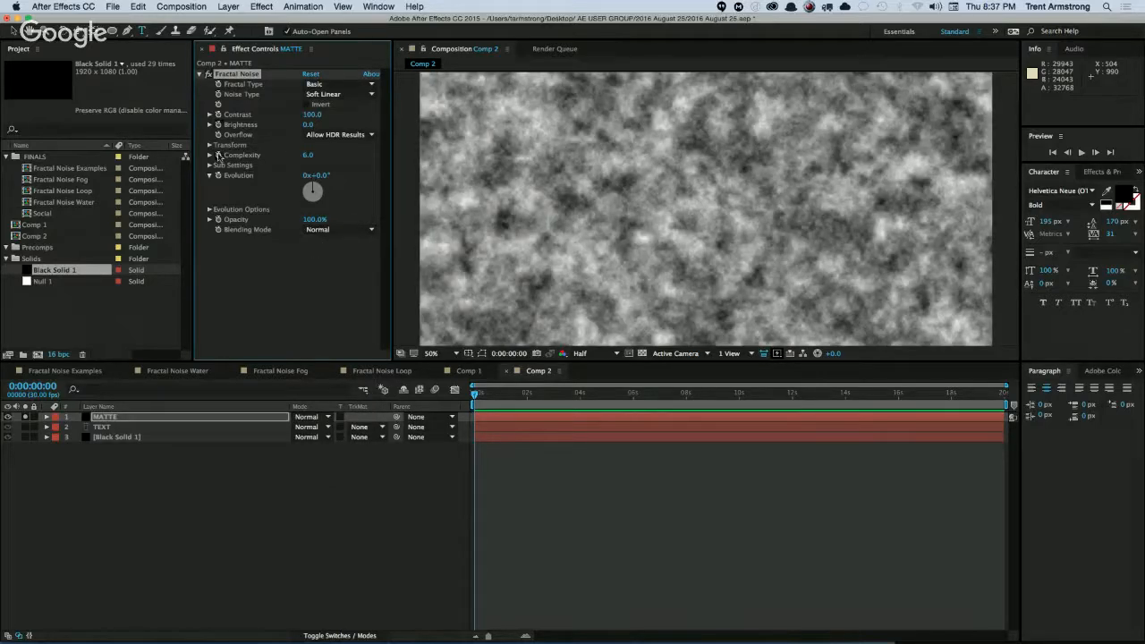
Set the MATTE layer's Fractal Noise scale to 154 and its brightness to -100.
{"action": "left_click", "coordinate": [211, 154]}
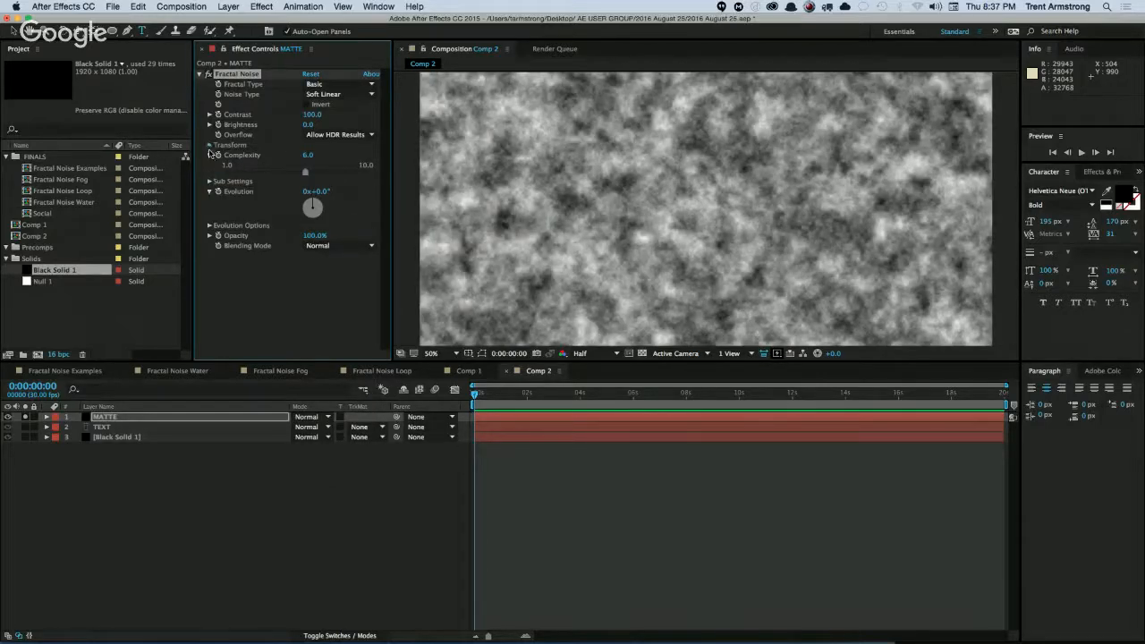
{"action": "left_click", "coordinate": [210, 145]}
{"action": "left_click_drag", "start_coordinate": [319, 176], "coordinate": [333, 180]}
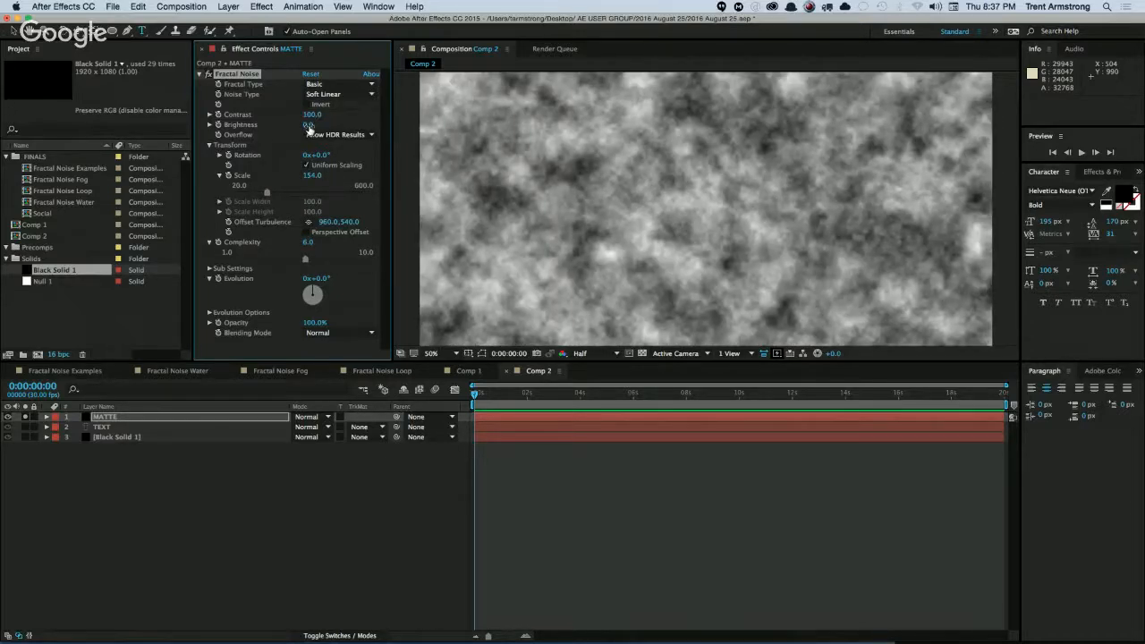
{"action": "left_click_drag", "start_coordinate": [299, 126], "coordinate": [291, 133]}
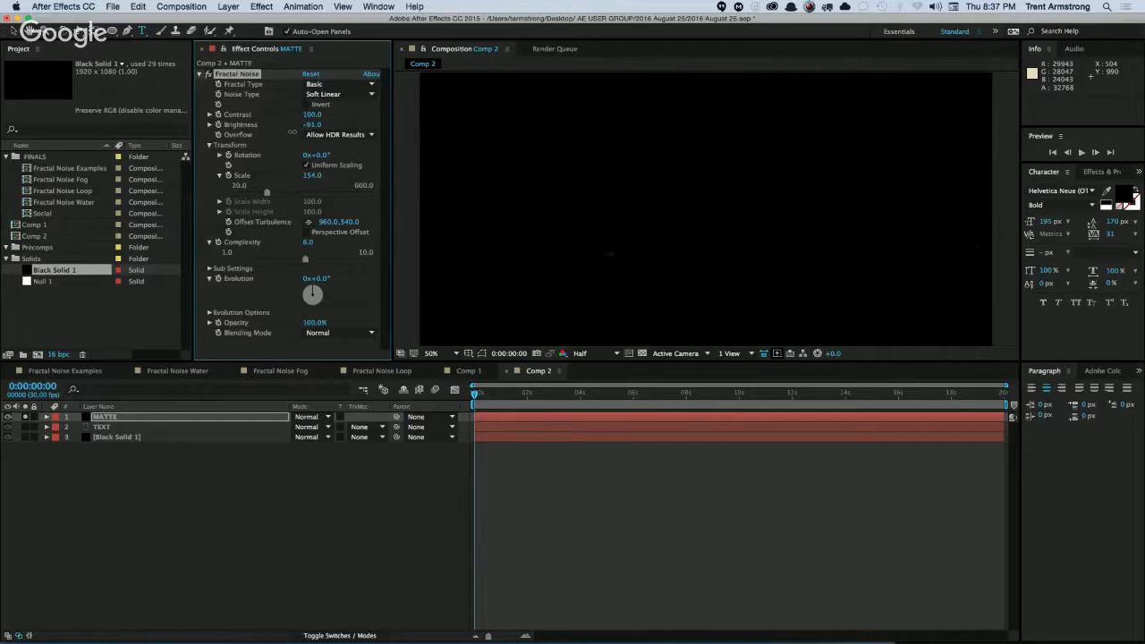
Assign MATTE as the TEXT layer's luma matte and adjust its Fractal Noise to contrast 1402 and brightness -113.
{"action": "left_click", "coordinate": [361, 427]}
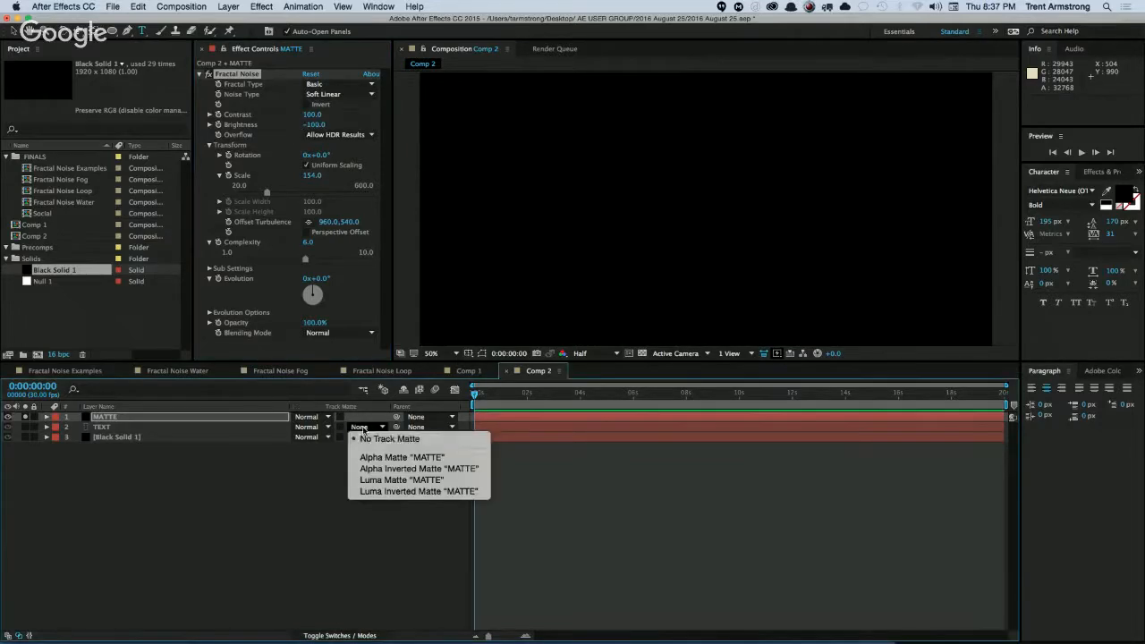
{"action": "left_click", "coordinate": [390, 482]}
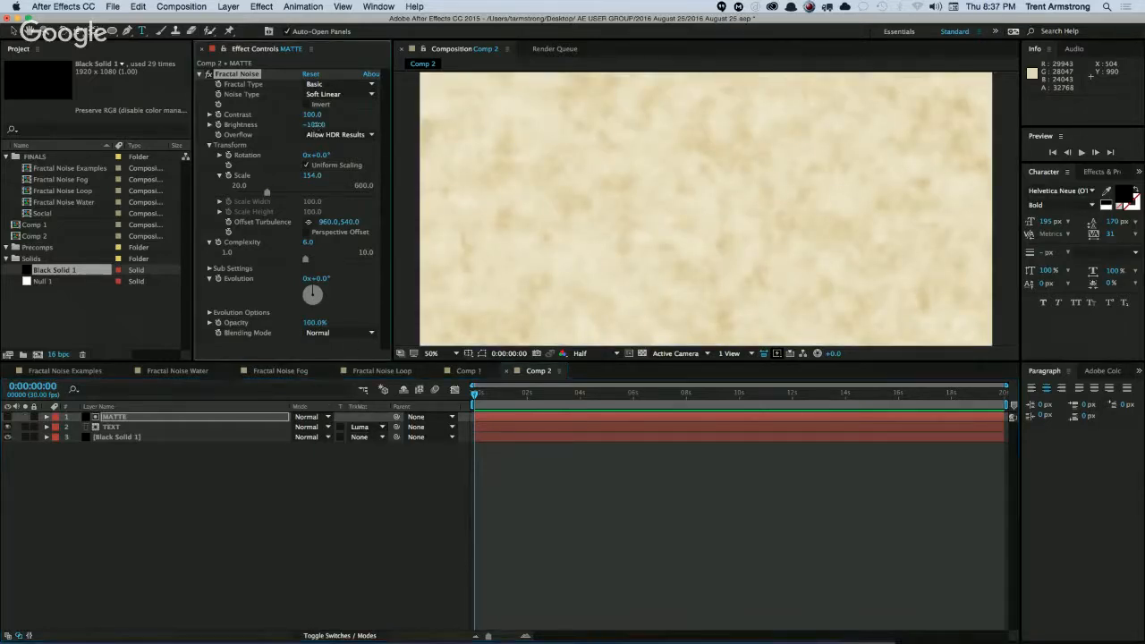
{"action": "left_click_drag", "start_coordinate": [315, 125], "coordinate": [487, 100]}
{"action": "left_click_drag", "start_coordinate": [311, 124], "coordinate": [244, 130]}
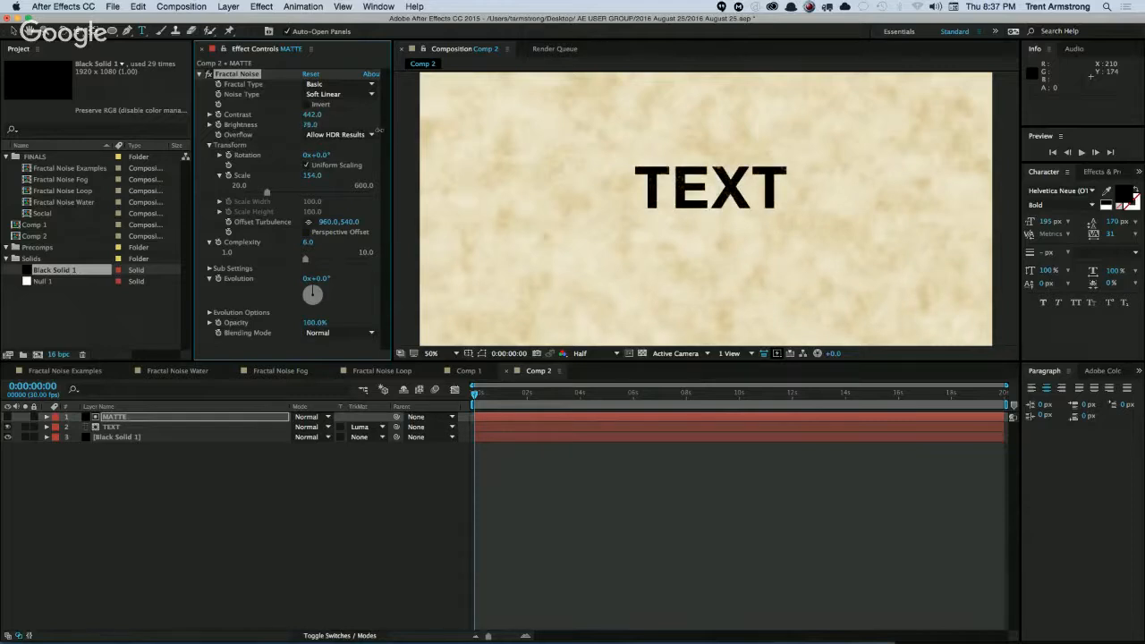
{"action": "left_click_drag", "start_coordinate": [320, 139], "coordinate": [355, 123]}
{"action": "left_click_drag", "start_coordinate": [427, 116], "coordinate": [507, 109]}
{"action": "left_click_drag", "start_coordinate": [415, 119], "coordinate": [254, 147]}
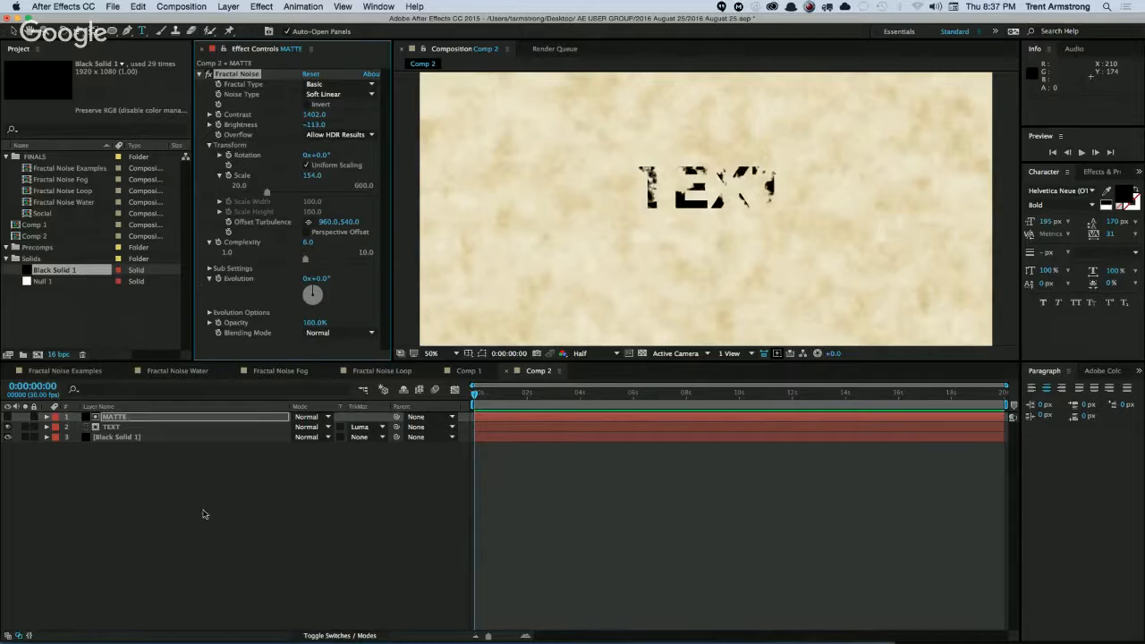
Turn on the MATTE layer's visibility to view its black-and-white noise pattern.
{"action": "left_click", "coordinate": [205, 510]}
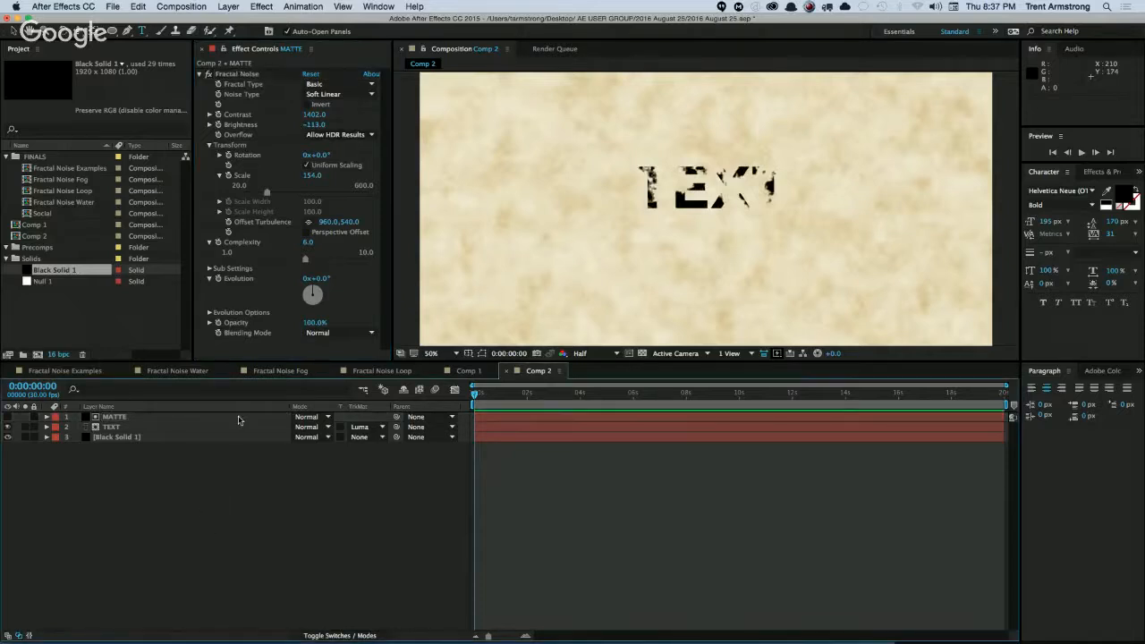
{"action": "left_click", "coordinate": [8, 417]}
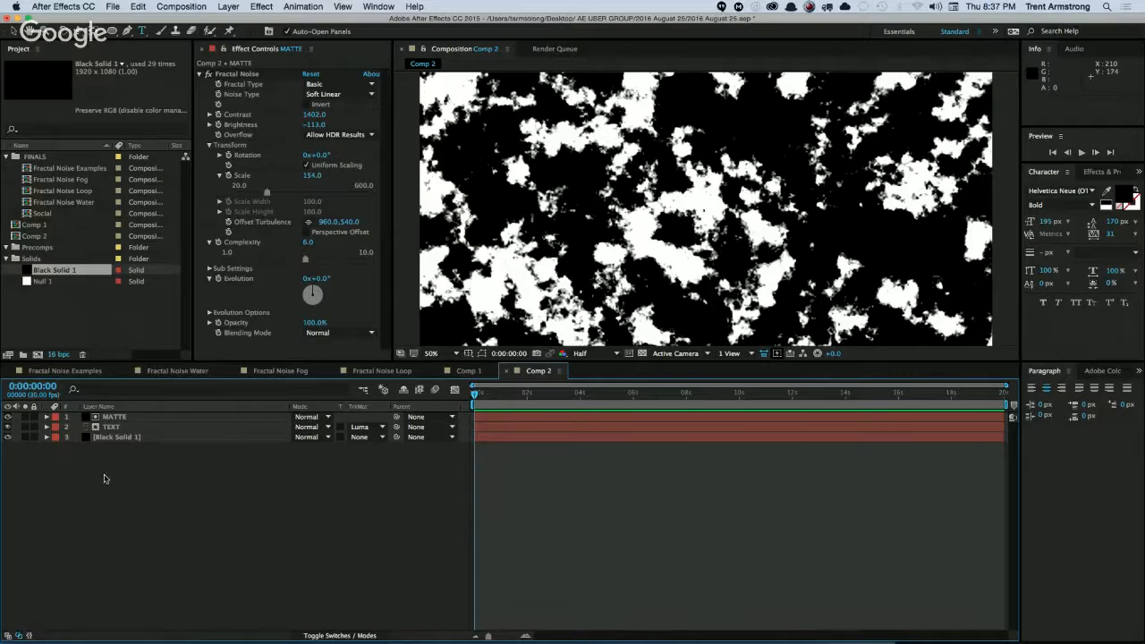
{"action": "left_click", "coordinate": [124, 419]}
{"action": "left_click", "coordinate": [123, 475]}
{"action": "mouse_move", "coordinate": [54, 270]}
{"action": "left_mouse_down"}
{"action": "mouse_move", "coordinate": [39, 356]}
{"action": "mouse_move", "coordinate": [46, 269]}
{"action": "left_mouse_up"}
{"action": "left_click", "coordinate": [123, 436]}
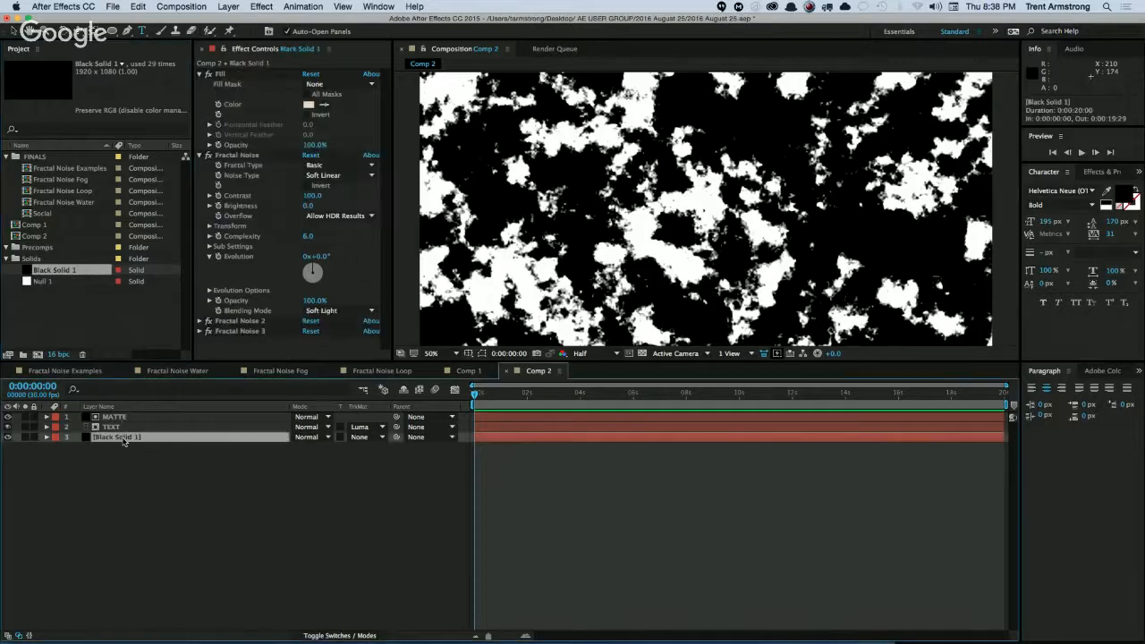
Create a composition from the Black Solid 1 footage, placed in the Precomps folder and named Blocky.
{"action": "left_click_drag", "start_coordinate": [59, 270], "coordinate": [36, 349]}
{"action": "left_click_drag", "start_coordinate": [59, 281], "coordinate": [43, 252]}
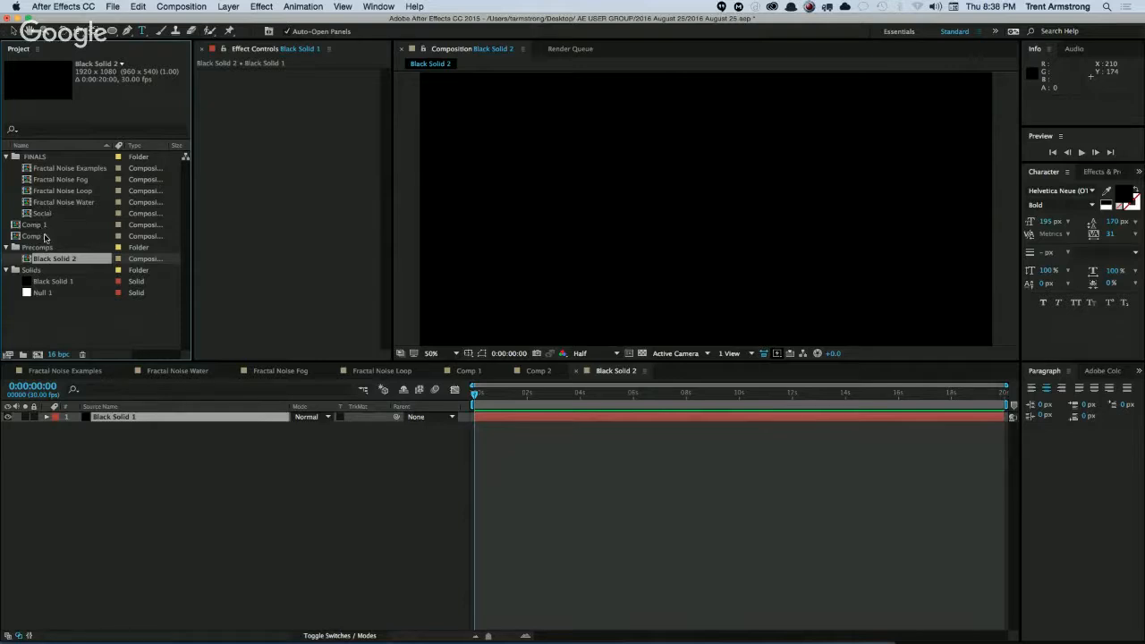
{"action": "key", "text": "Return"}
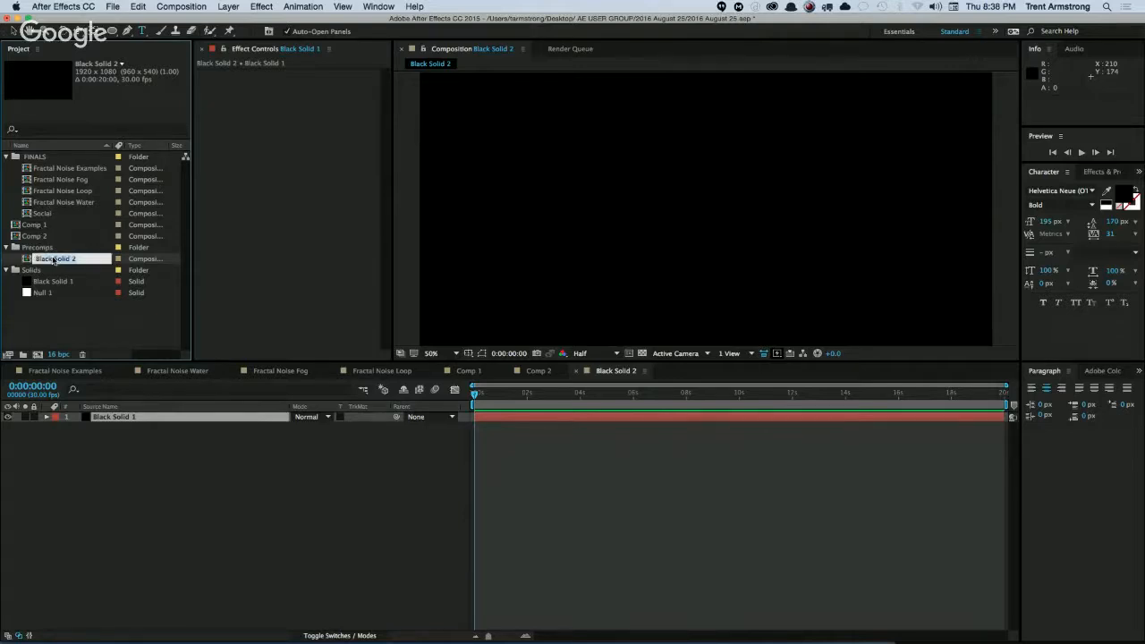
{"action": "type", "text": "Blocky"}
{"action": "key", "text": "Return"}
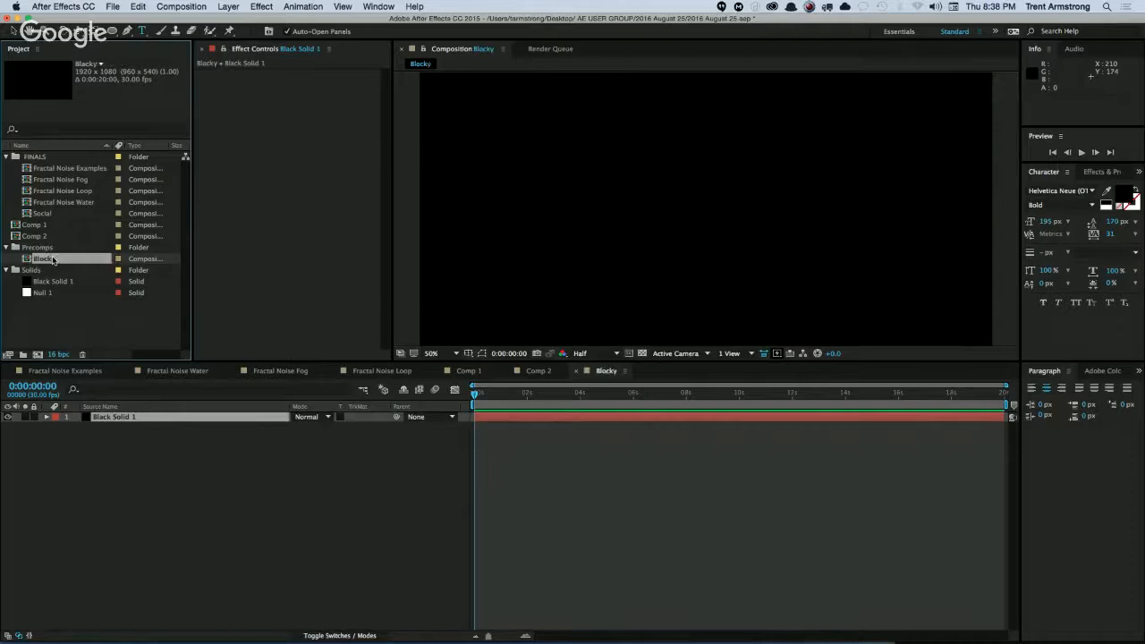
Apply Fractal Noise to the solid in Blocky, with fractal type Rocky and noise type Block.
{"action": "left_click", "coordinate": [261, 6]}
{"action": "left_click", "coordinate": [278, 33]}
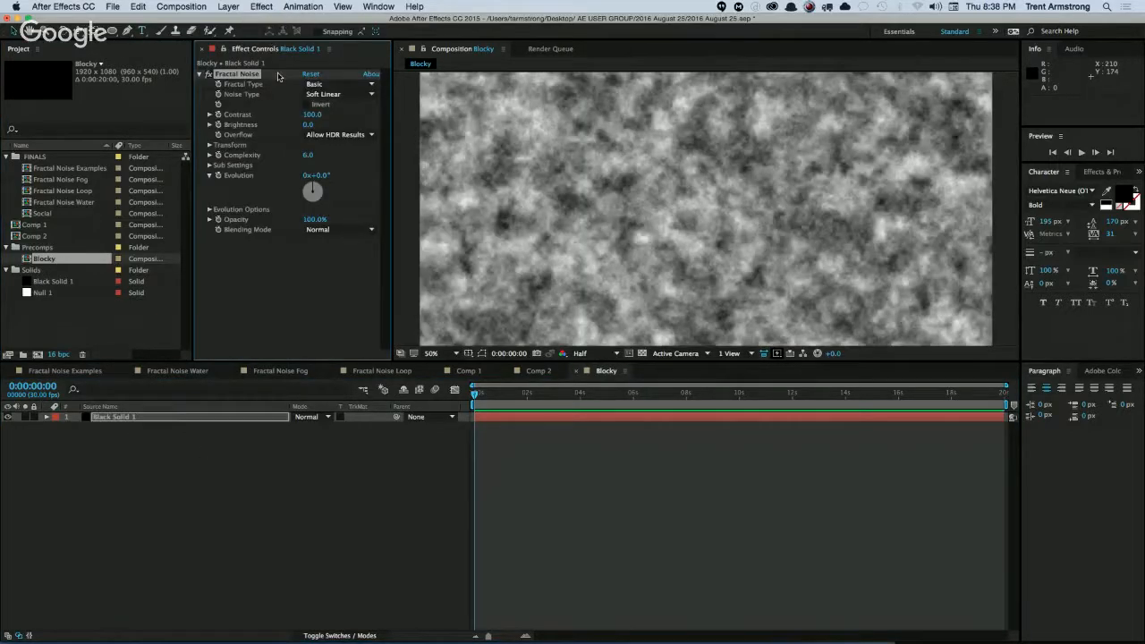
{"action": "left_click", "coordinate": [339, 84]}
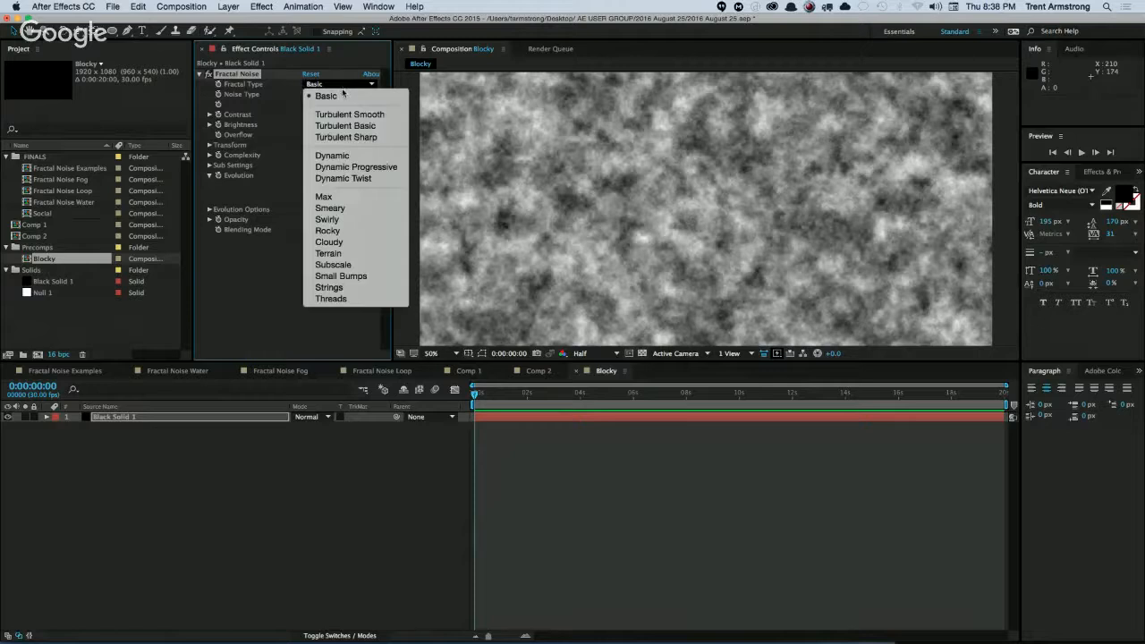
{"action": "left_click", "coordinate": [345, 230]}
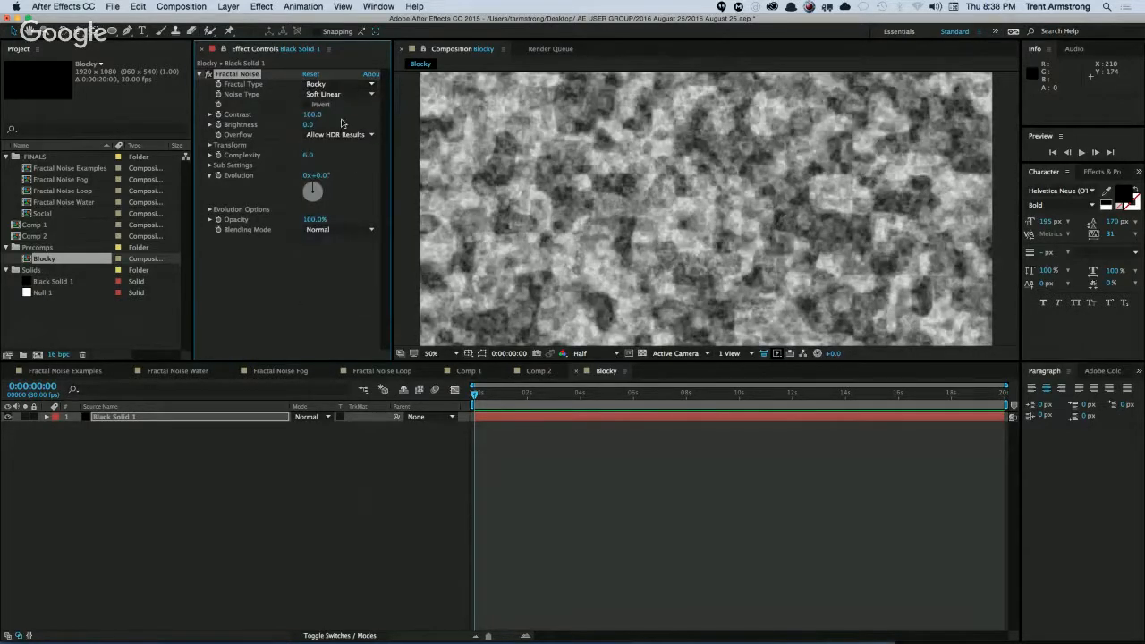
{"action": "left_click", "coordinate": [338, 94]}
{"action": "left_click", "coordinate": [331, 101]}
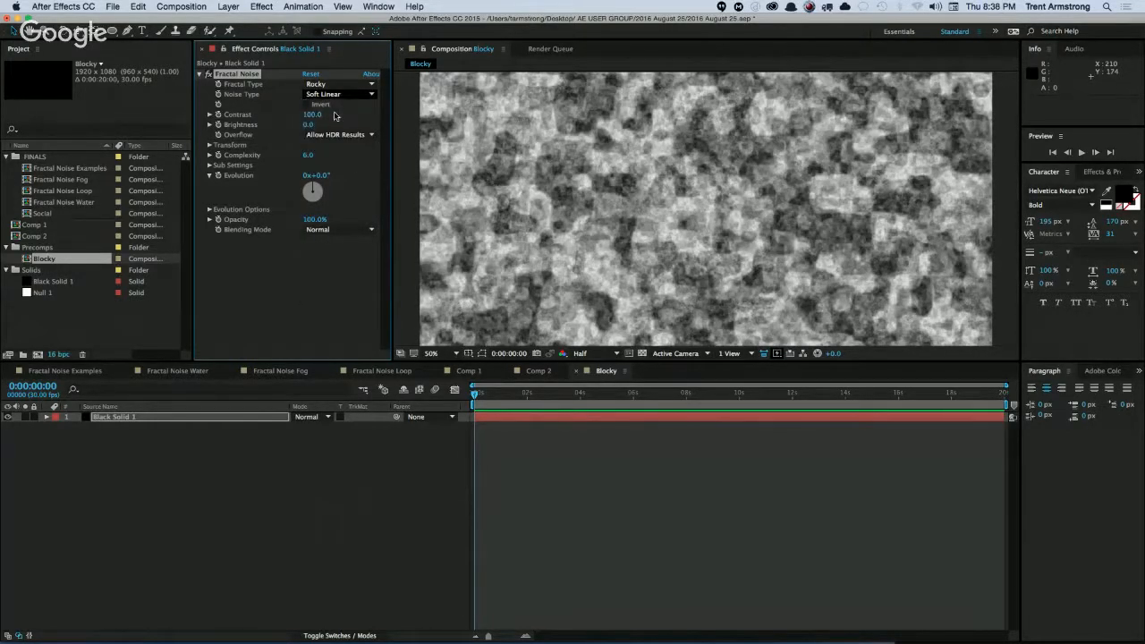
Disable uniform scaling and set the Fractal Noise scale width to 2227, scale height to 67 and contrast to 132.
{"action": "left_click", "coordinate": [210, 145]}
{"action": "left_click", "coordinate": [308, 166]}
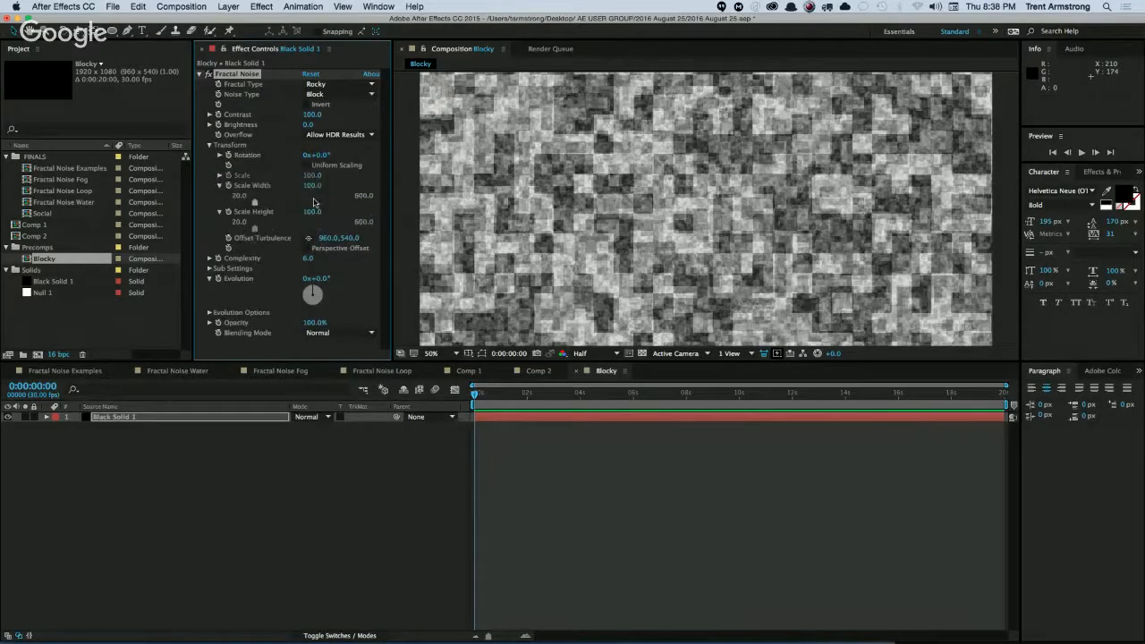
{"action": "left_click_drag", "start_coordinate": [312, 186], "coordinate": [394, 170]}
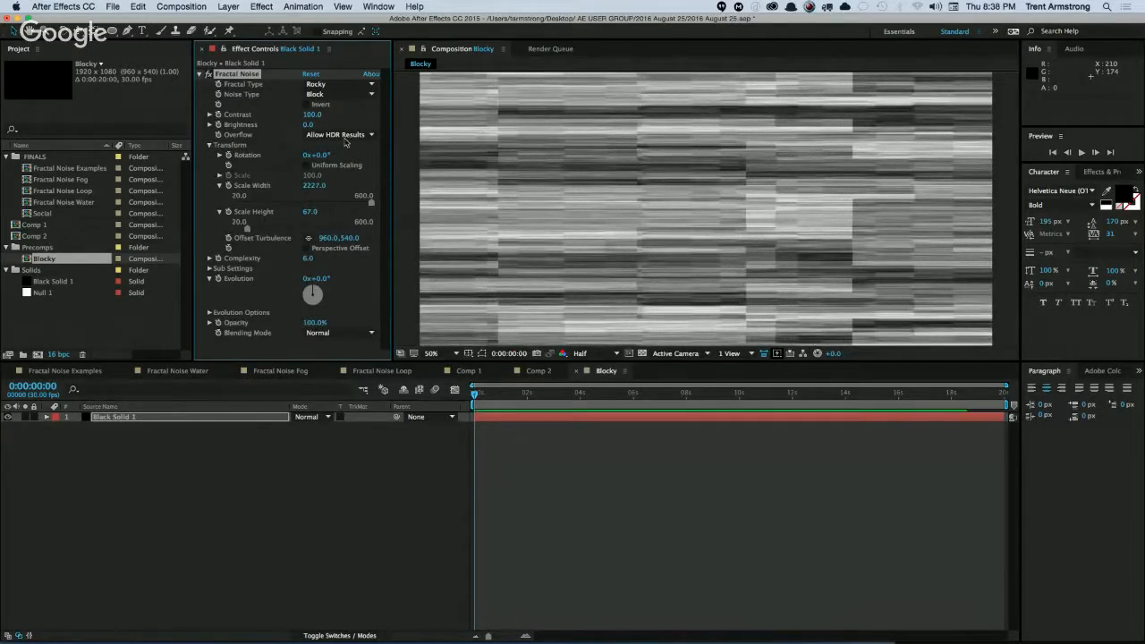
{"action": "left_click_drag", "start_coordinate": [313, 115], "coordinate": [327, 114]}
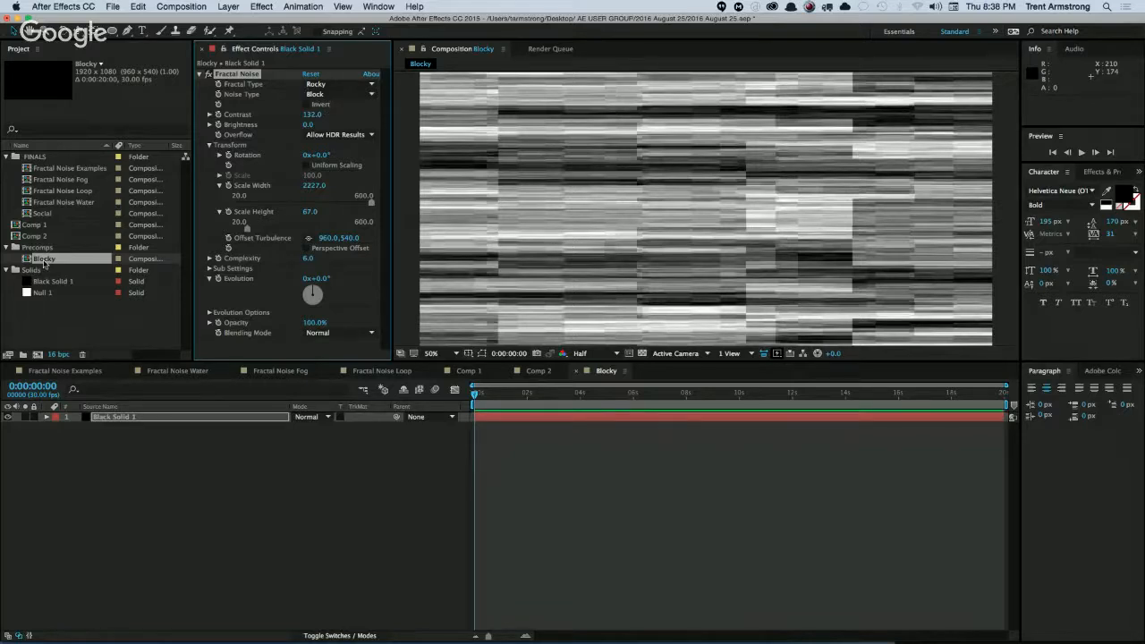
Nest Blocky in a new composition, placed in the FINALS folder and named Displace.
{"action": "left_click", "coordinate": [45, 259]}
{"action": "left_click_drag", "start_coordinate": [44, 259], "coordinate": [38, 354]}
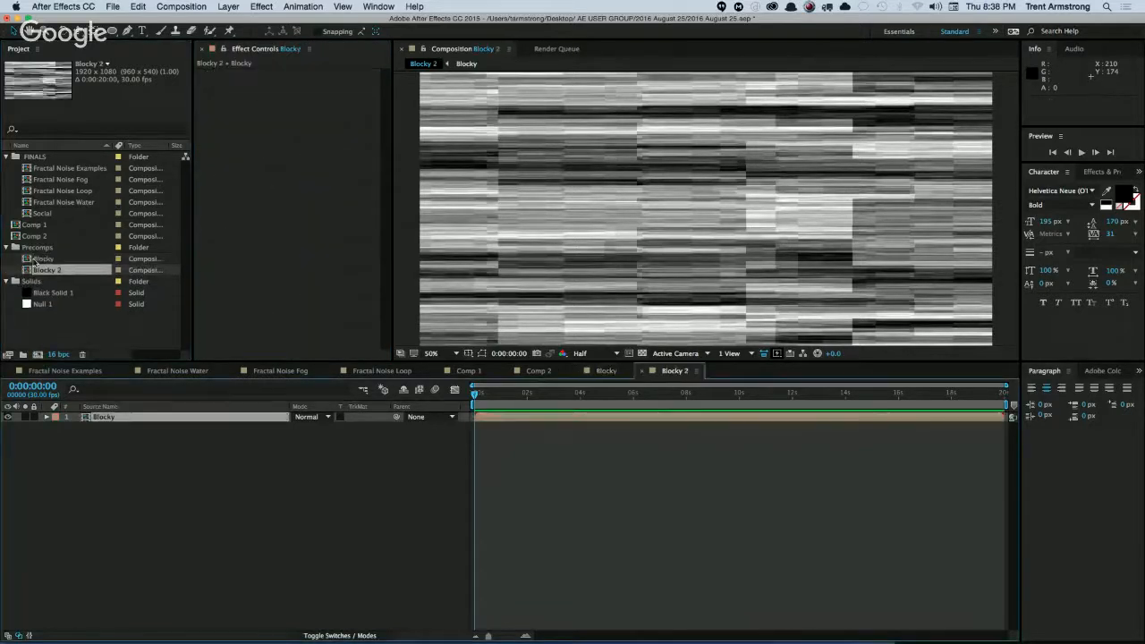
{"action": "left_click_drag", "start_coordinate": [41, 270], "coordinate": [47, 172]}
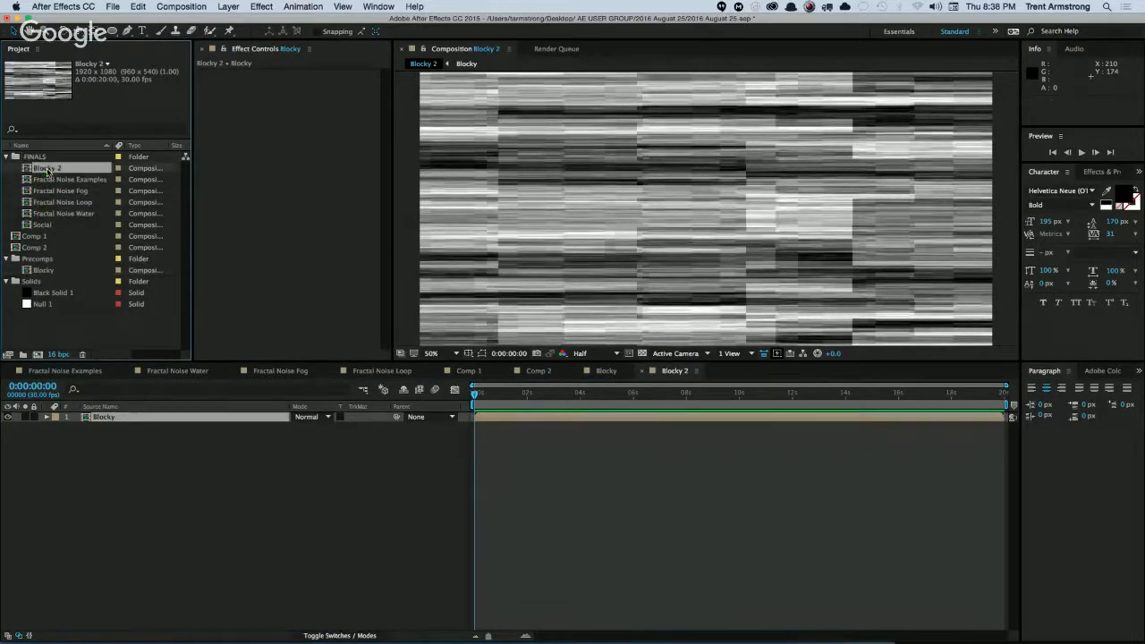
{"action": "key", "text": "Return"}
{"action": "type", "text": "Displace"}
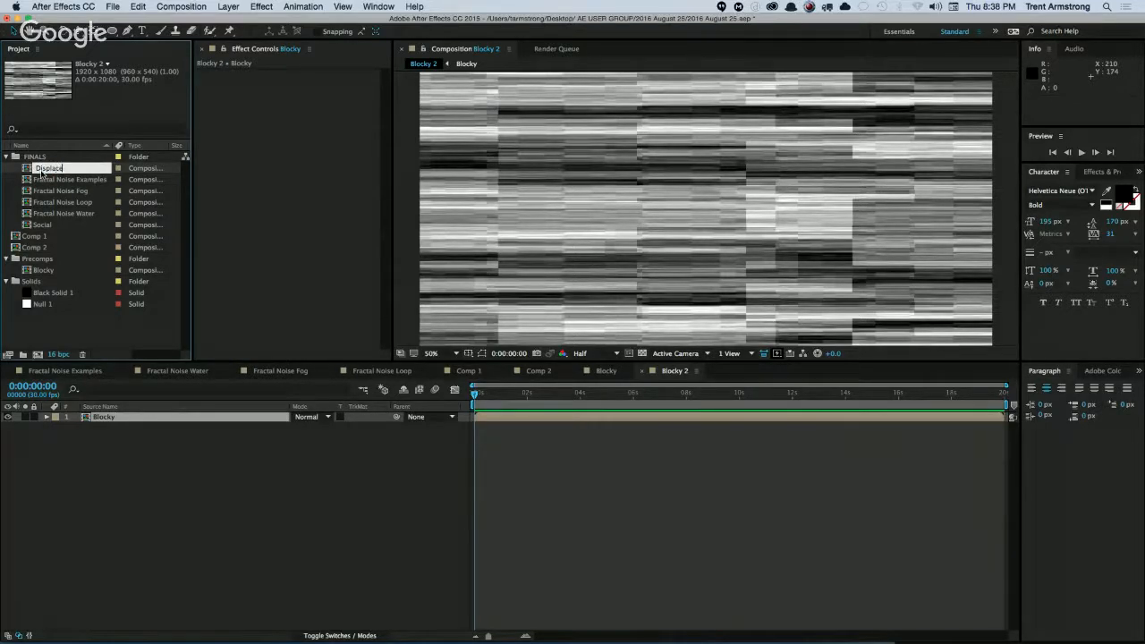
{"action": "key", "text": "Return"}
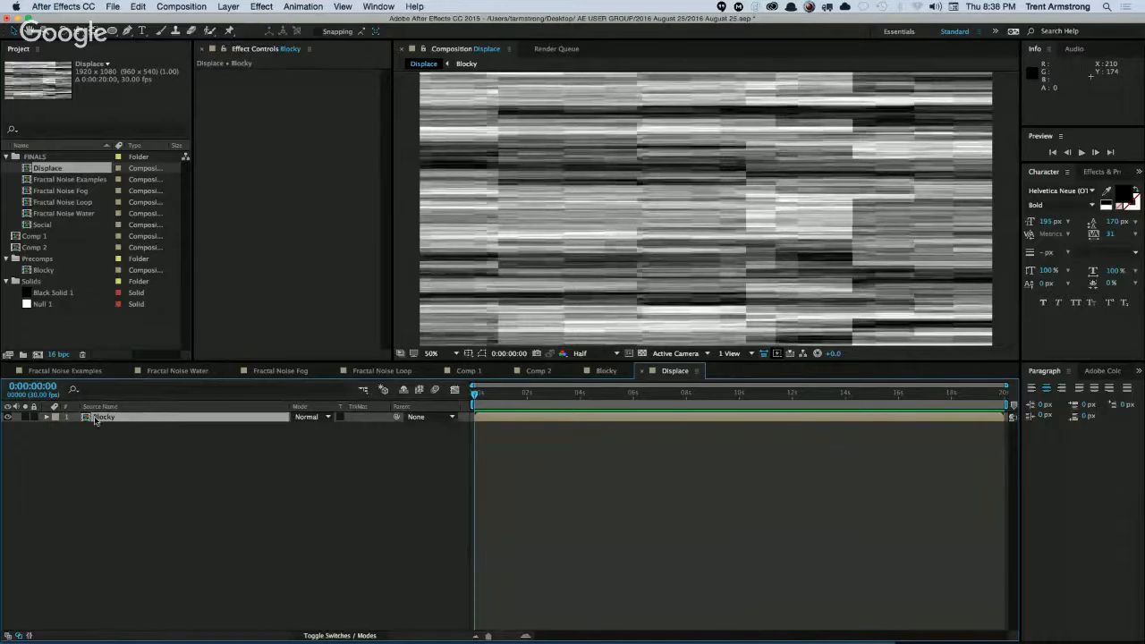
Hide the nested Blocky layer and add the white text BLOCKY in the upper middle of the Displace composition.
{"action": "left_click", "coordinate": [8, 417]}
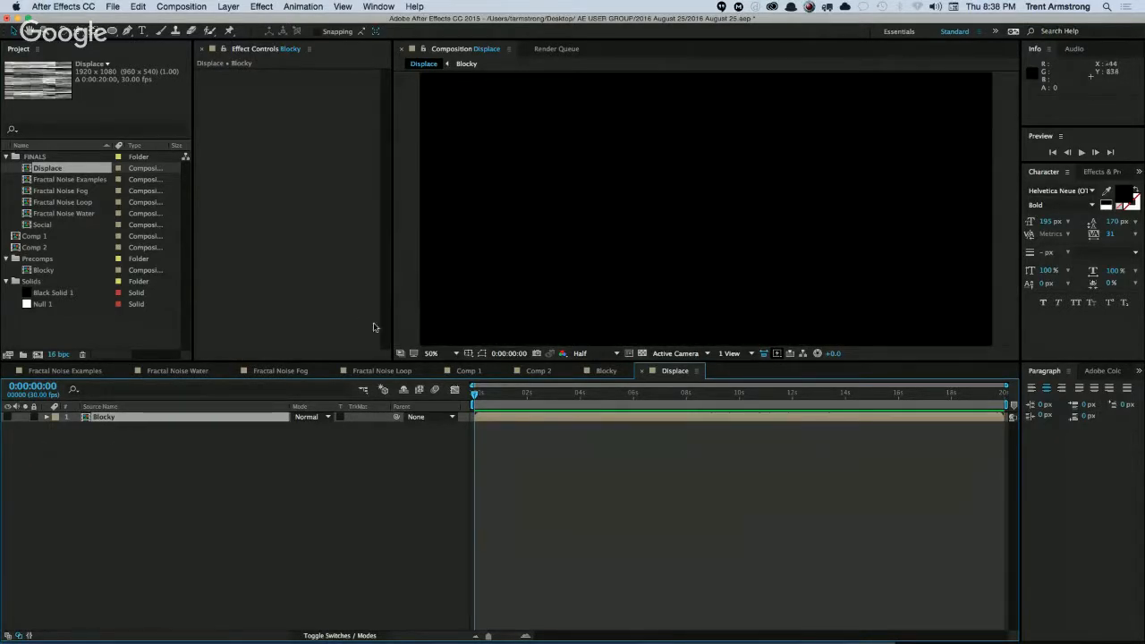
{"action": "key", "text": "super+t"}
{"action": "left_click", "coordinate": [1124, 196]}
{"action": "key", "text": "Escape"}
{"action": "left_click", "coordinate": [1106, 206]}
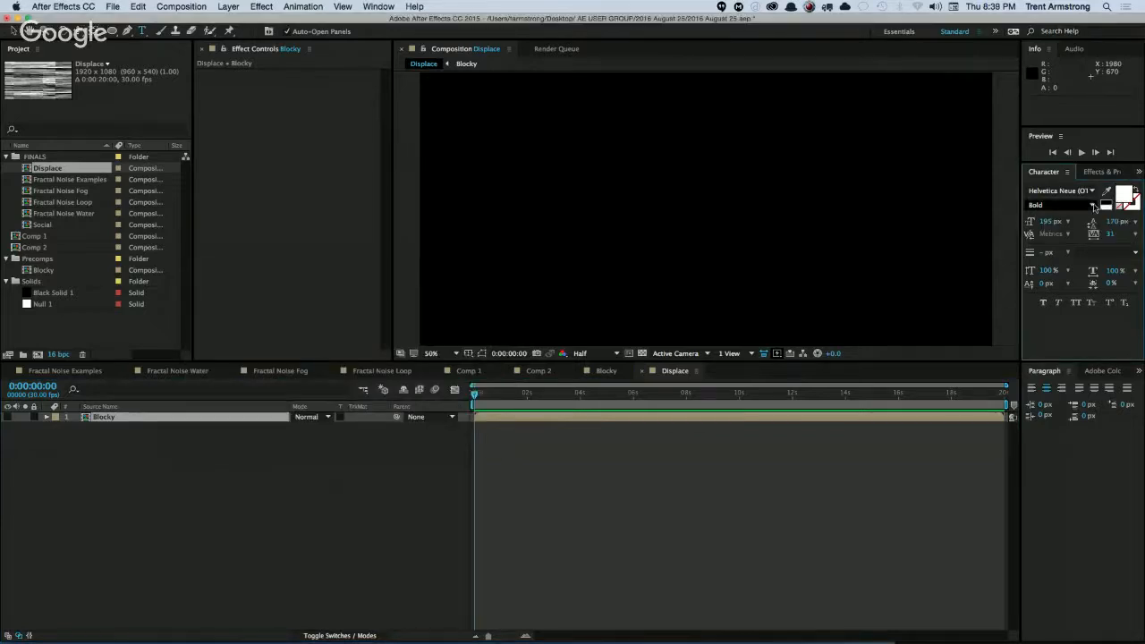
{"action": "left_click", "coordinate": [712, 206]}
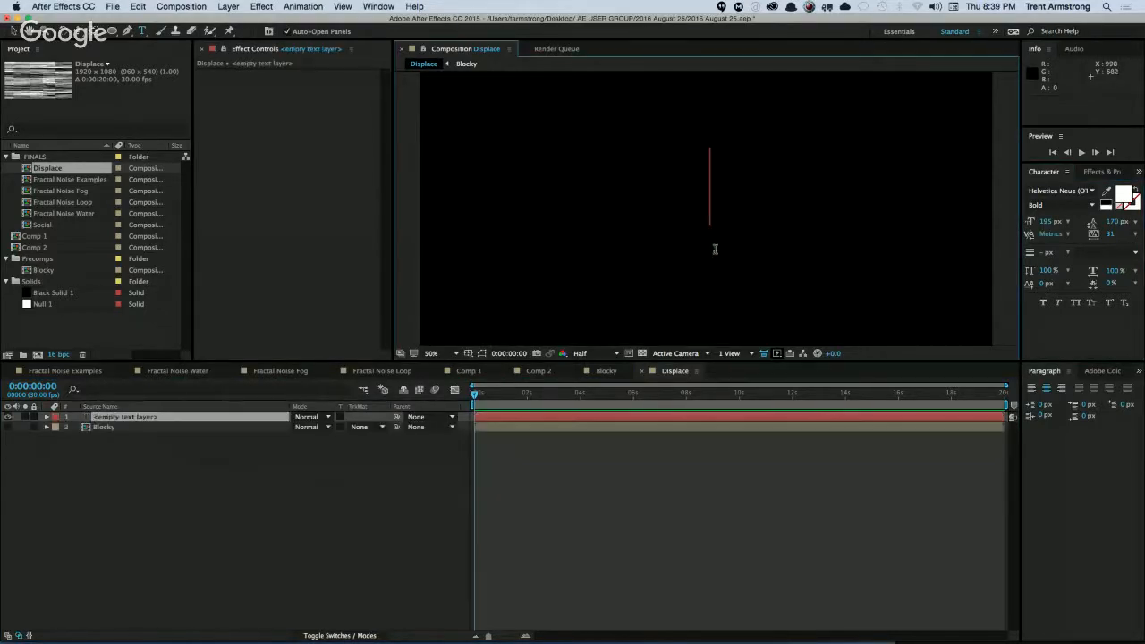
{"action": "type", "text": "BLOCKY"}
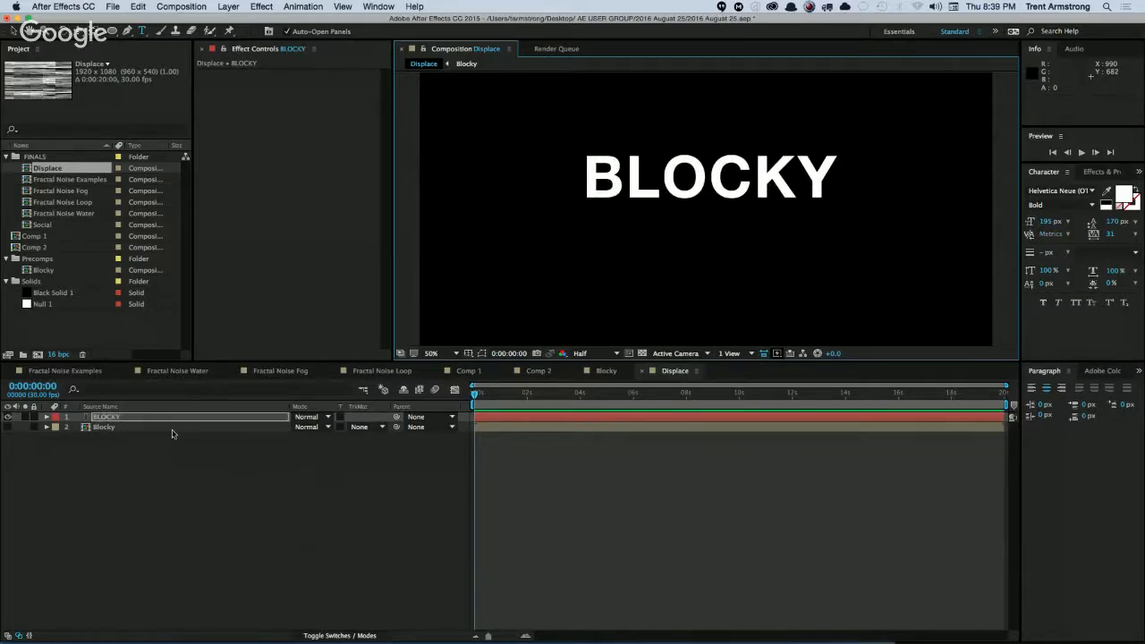
In the Blocky precomp, drive the Fractal Noise Evolution with the expression random(-720, 720).
{"action": "left_click", "coordinate": [103, 429]}
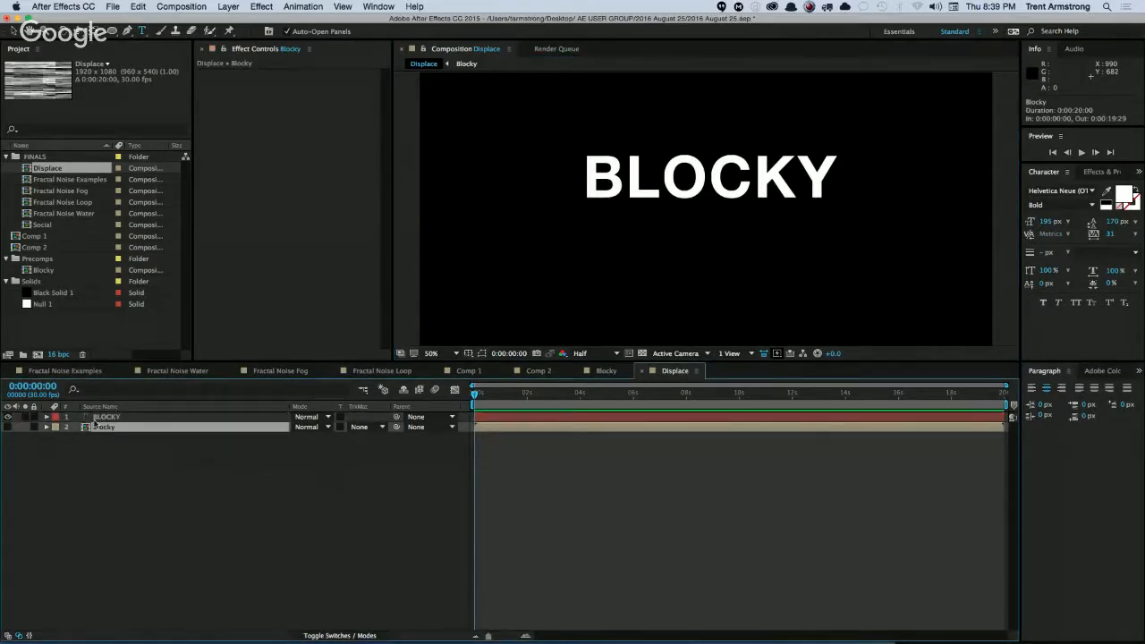
{"action": "double_click", "coordinate": [94, 411]}
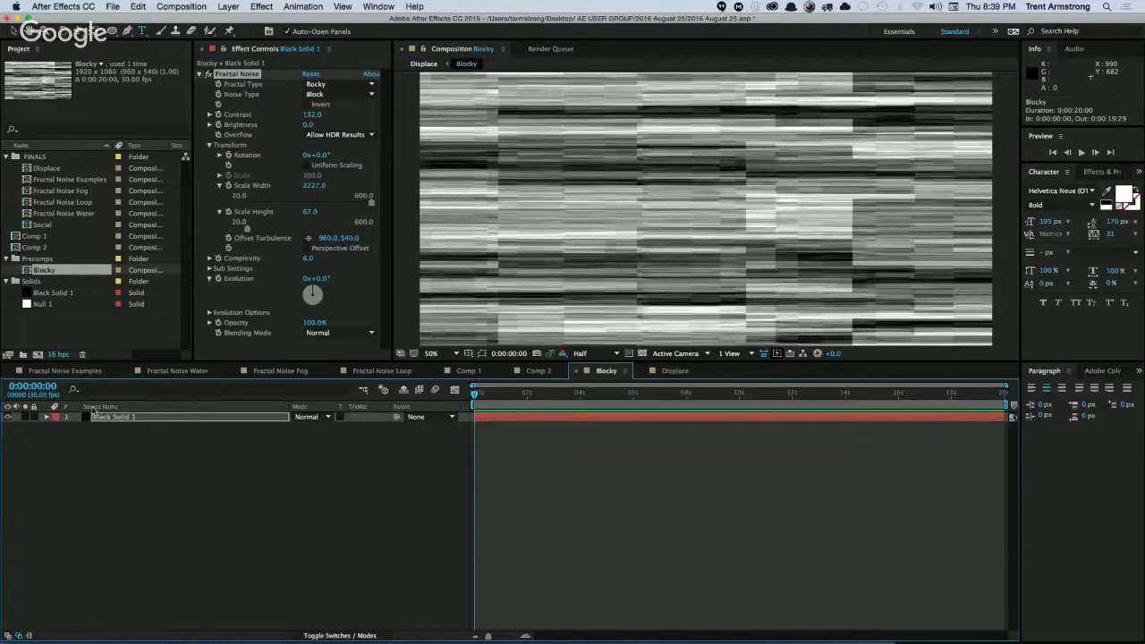
{"action": "left_click", "coordinate": [219, 281], "text": "alt"}
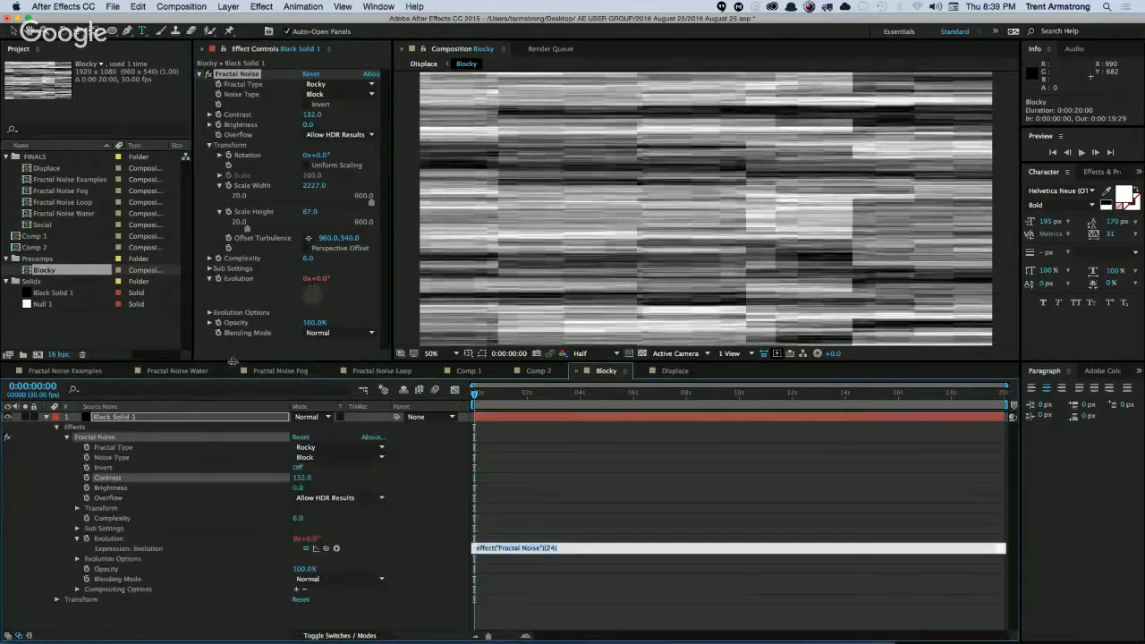
{"action": "type", "text": "t"}
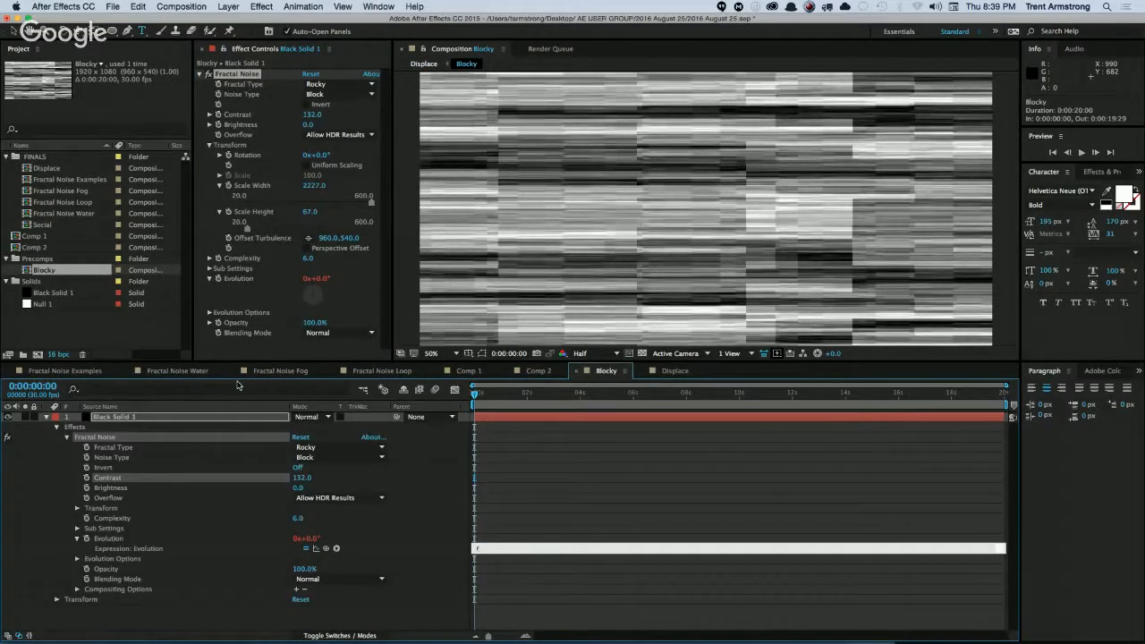
{"action": "type", "text": "andom(-720, 720"}
{"action": "left_click", "coordinate": [237, 385]}
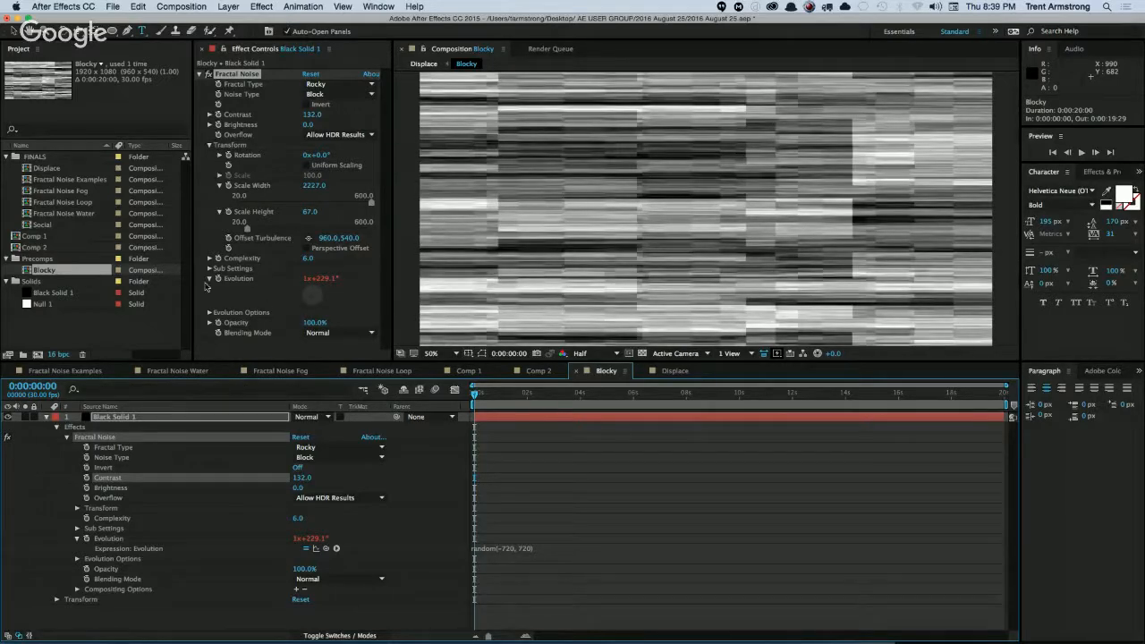
Enable Cycle Evolution for the Fractal Noise and set its cycle to 10 revolutions.
{"action": "left_click", "coordinate": [209, 312]}
{"action": "left_click", "coordinate": [307, 323]}
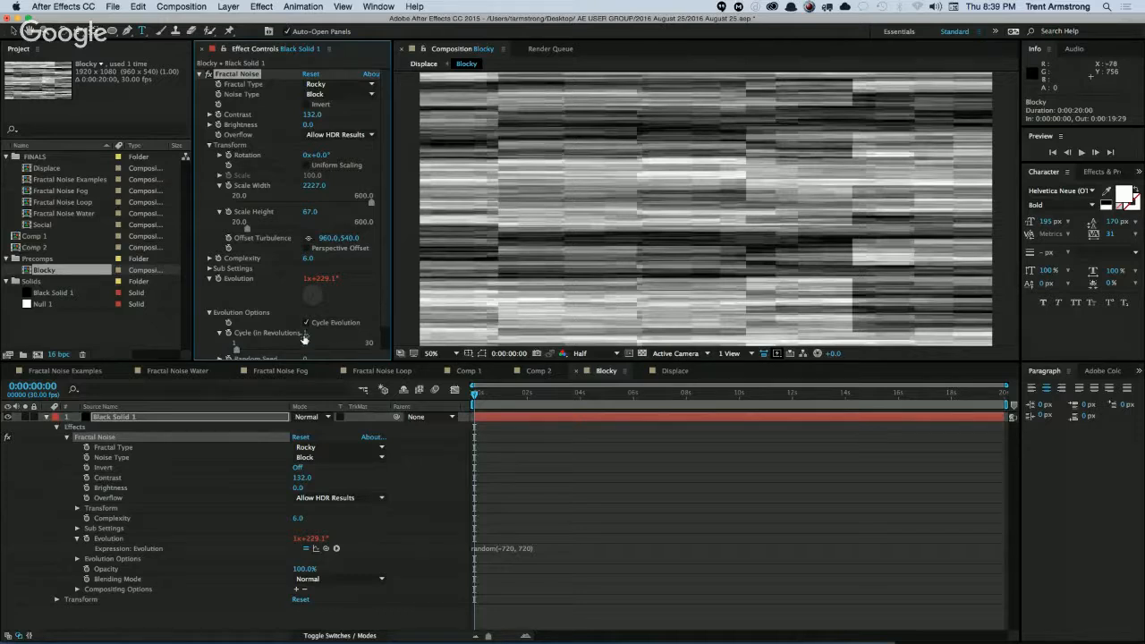
{"action": "left_click", "coordinate": [305, 333]}
{"action": "type", "text": "10"}
{"action": "key", "text": "Return"}
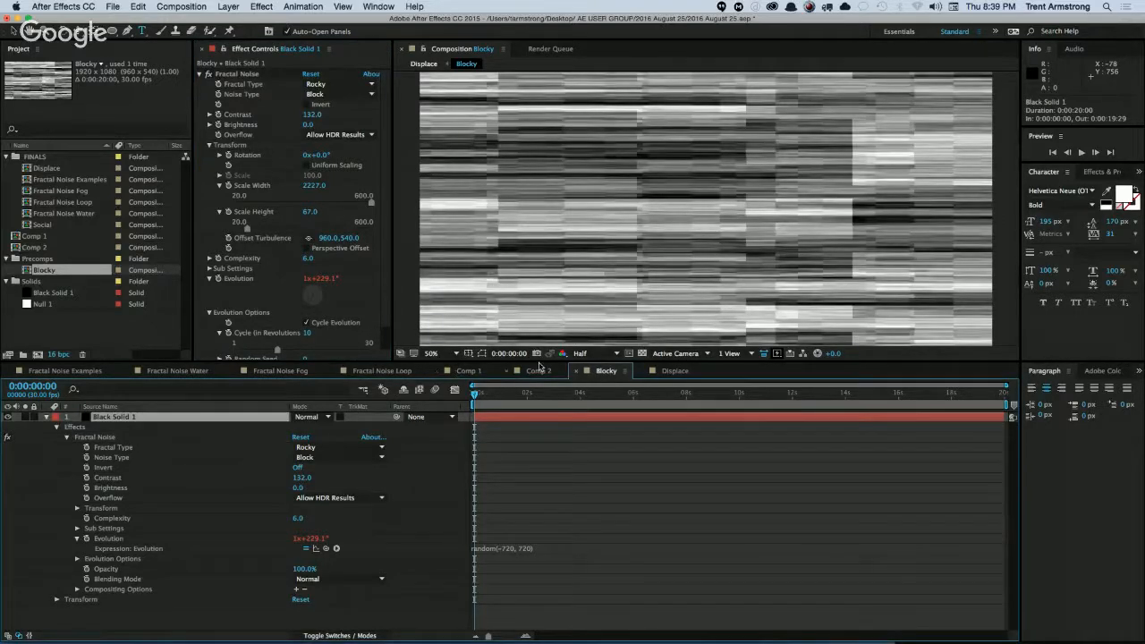
Apply the Displacement Map effect to the BLOCKY text layer in the Displace composition.
{"action": "left_click", "coordinate": [667, 372]}
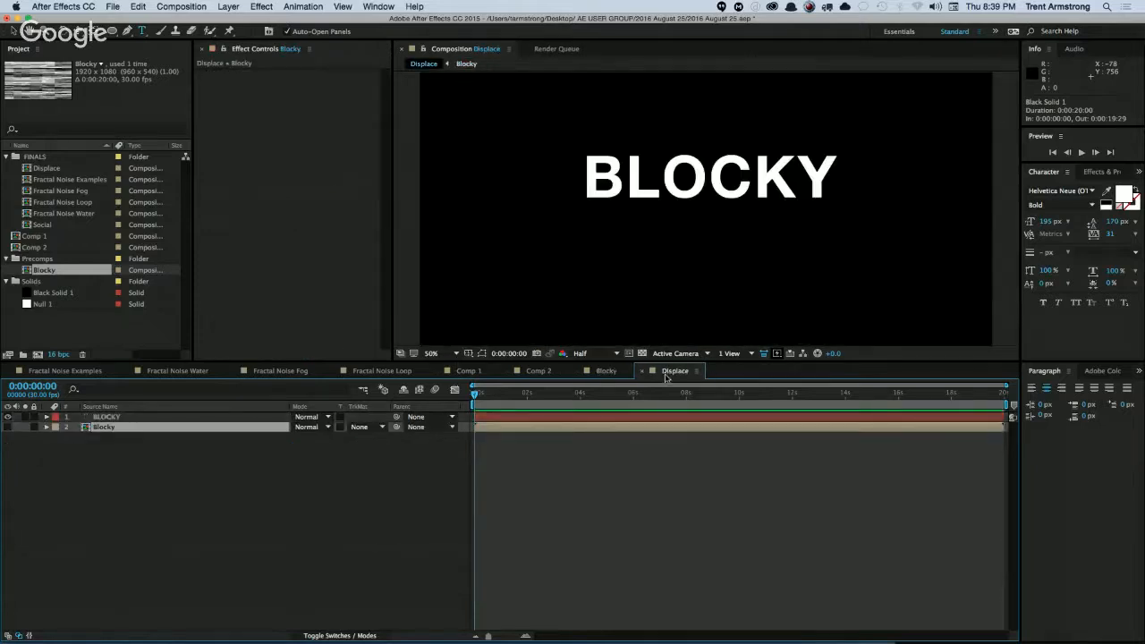
{"action": "left_click", "coordinate": [107, 417]}
{"action": "left_click", "coordinate": [261, 6]}
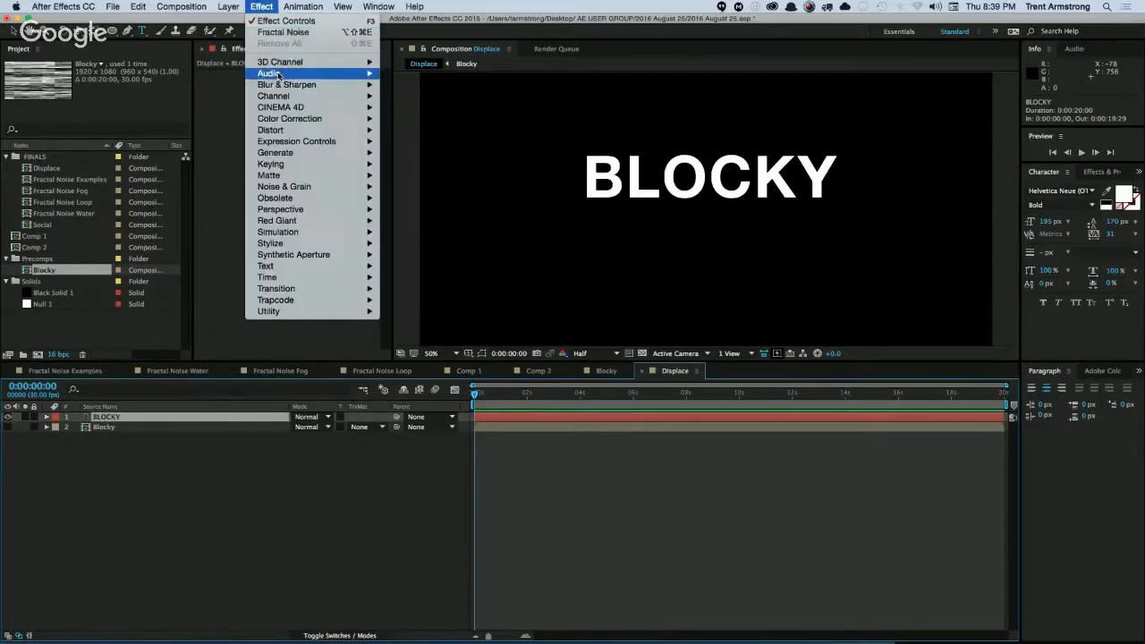
{"action": "mouse_move", "coordinate": [282, 132]}
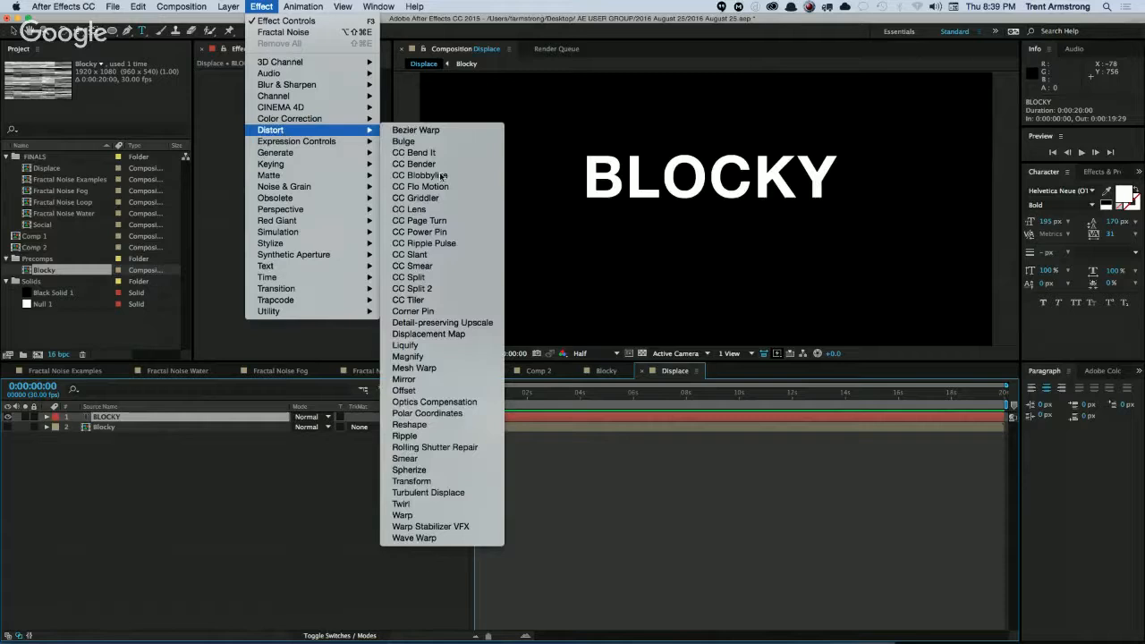
{"action": "left_click", "coordinate": [430, 334]}
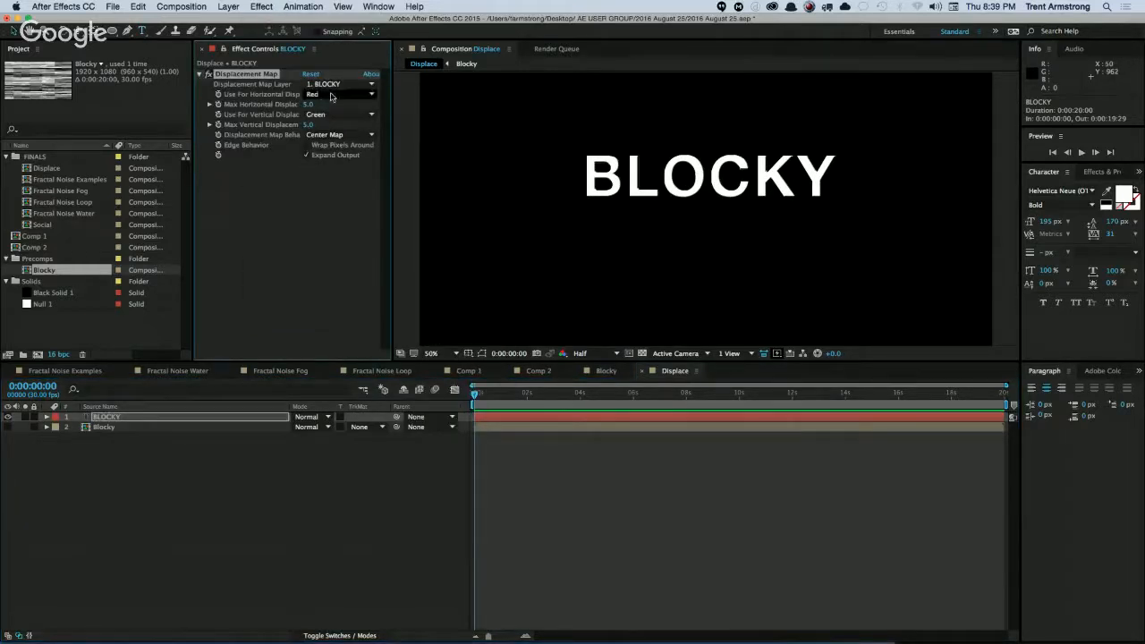
Use Luminance for both horizontal and vertical displacement, and set the maximum horizontal displacement to 25.
{"action": "left_click", "coordinate": [317, 97]}
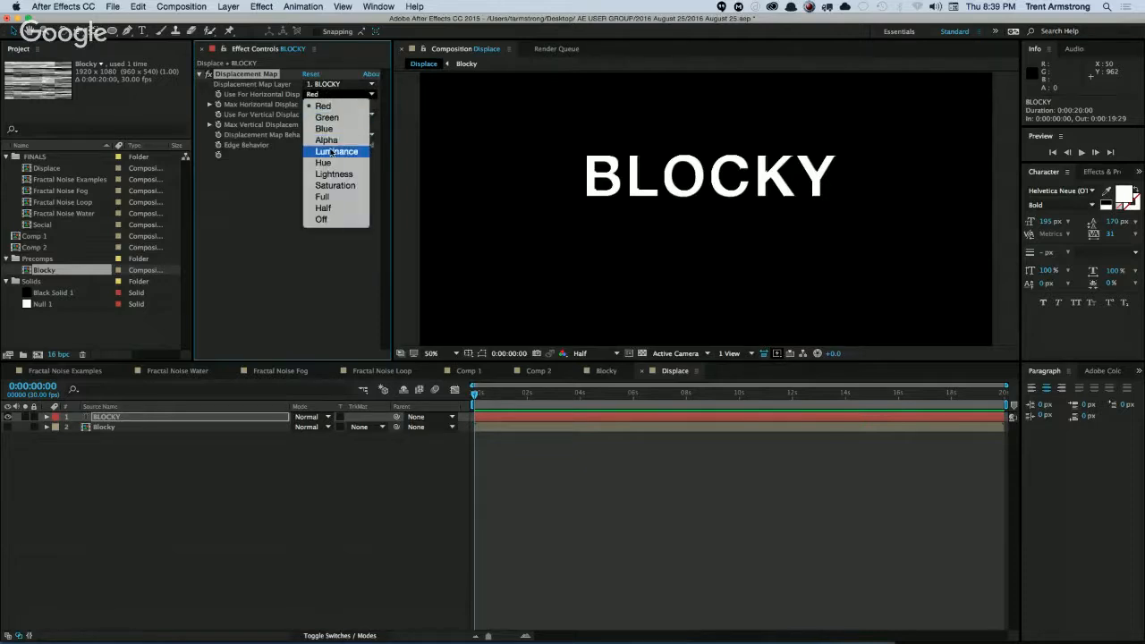
{"action": "left_click", "coordinate": [333, 150]}
{"action": "left_click", "coordinate": [328, 116]}
{"action": "left_click", "coordinate": [333, 170]}
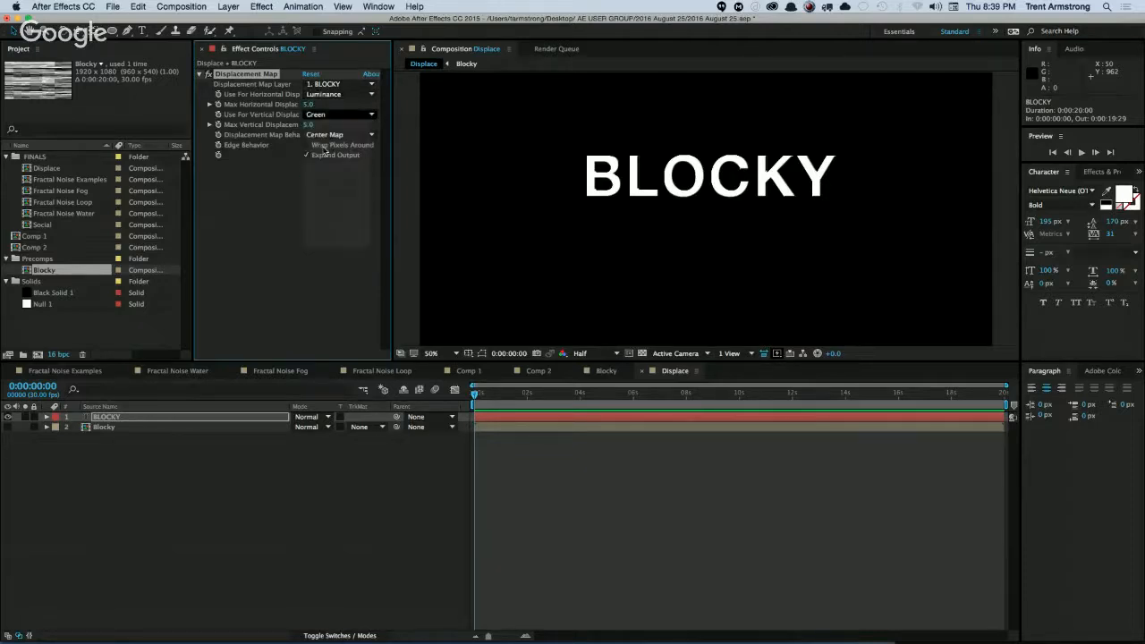
{"action": "mouse_move", "coordinate": [308, 105]}
{"action": "left_mouse_down"}
{"action": "mouse_move", "coordinate": [321, 106]}
{"action": "mouse_move", "coordinate": [293, 107]}
{"action": "left_mouse_up"}
Use the Blocky noise precomp as the Displacement Map layer for the BLOCKY text.
{"action": "left_click", "coordinate": [118, 419]}
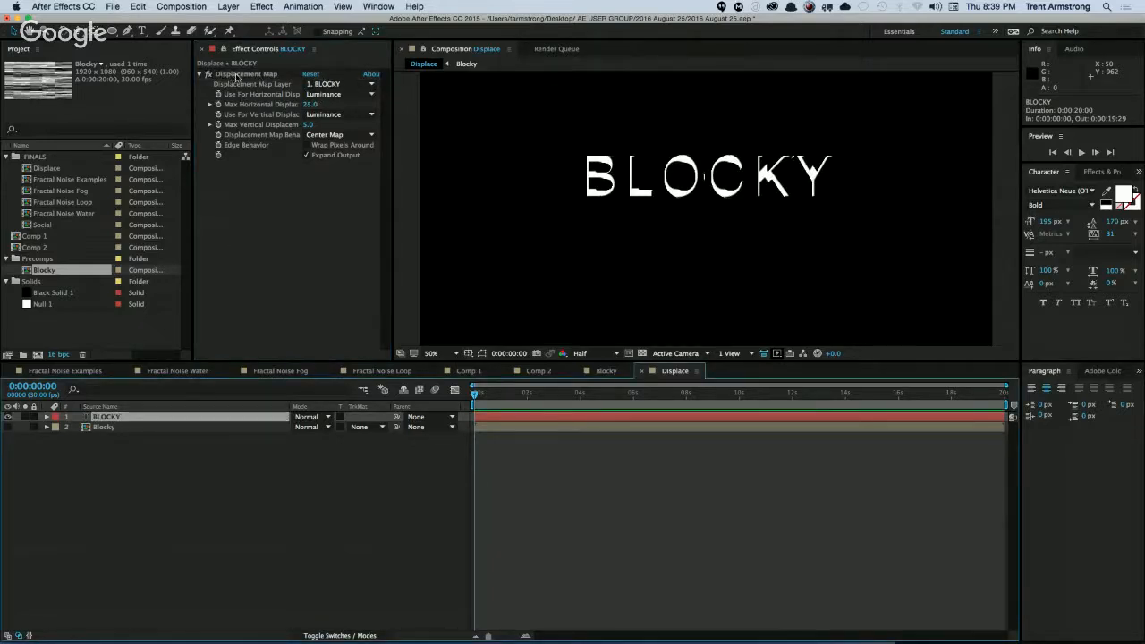
{"action": "left_click", "coordinate": [239, 75]}
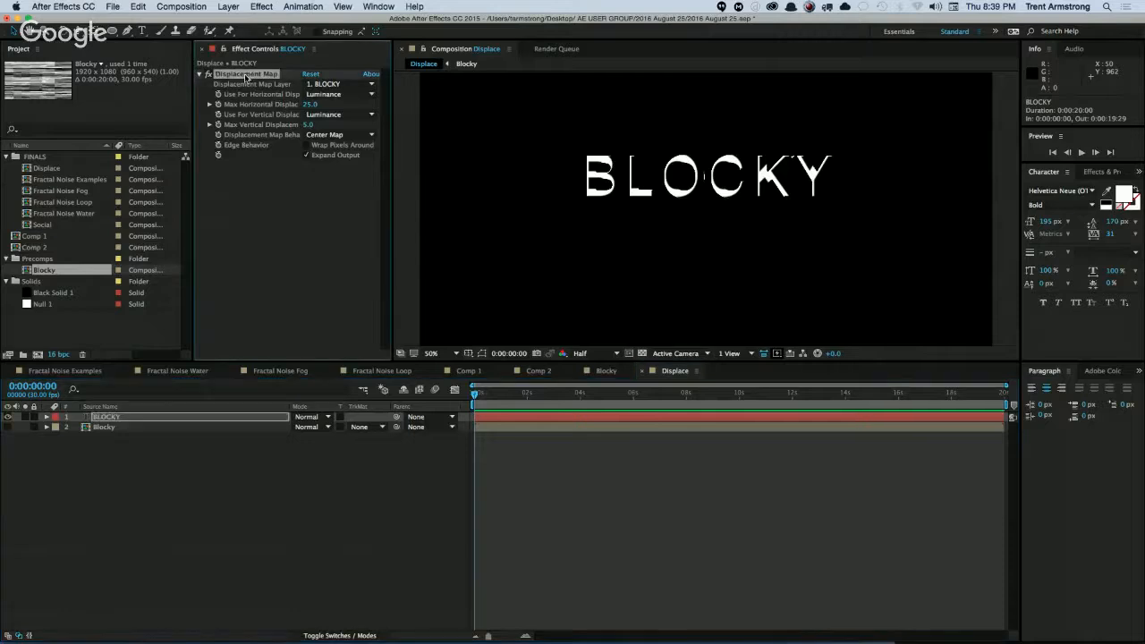
{"action": "left_click", "coordinate": [339, 86]}
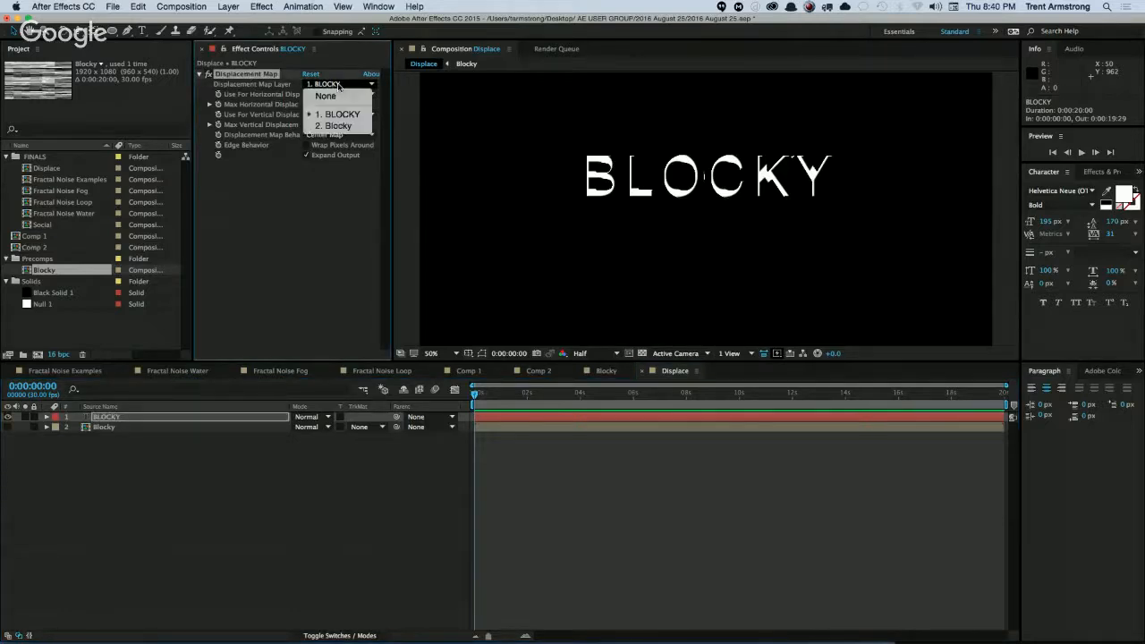
{"action": "left_click", "coordinate": [317, 99]}
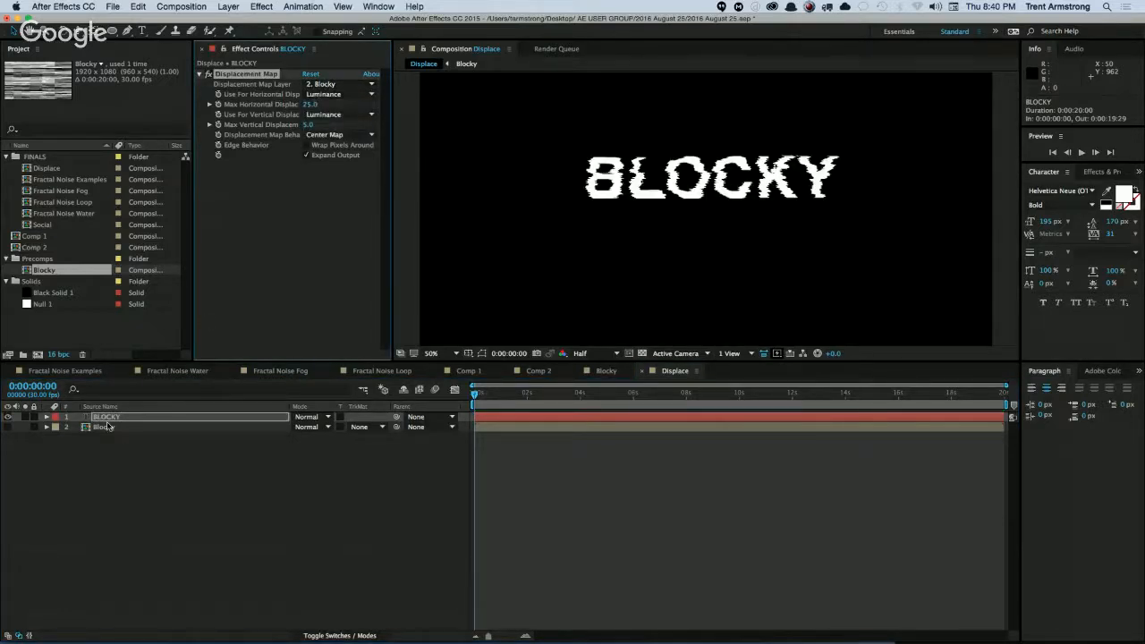
Rename the BLOCKY text layer to Text, and set its maximum displacement to 73 horizontally and -21 vertically.
{"action": "left_click", "coordinate": [107, 418]}
{"action": "key", "text": "Return"}
{"action": "type", "text": "Tex"}
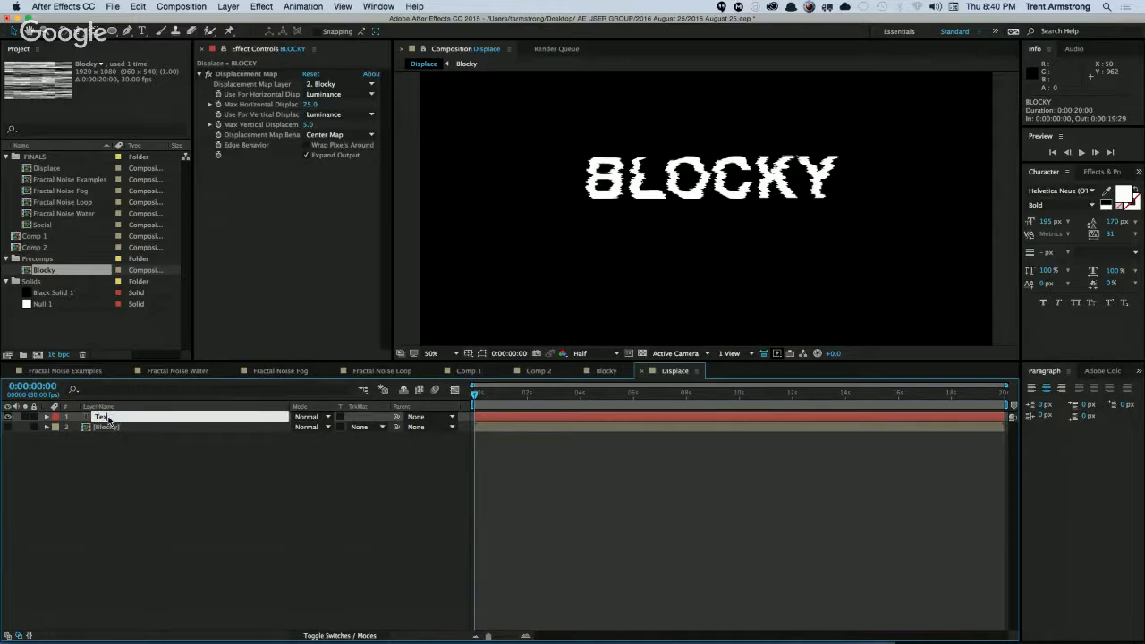
{"action": "type", "text": "t"}
{"action": "key", "text": "Return"}
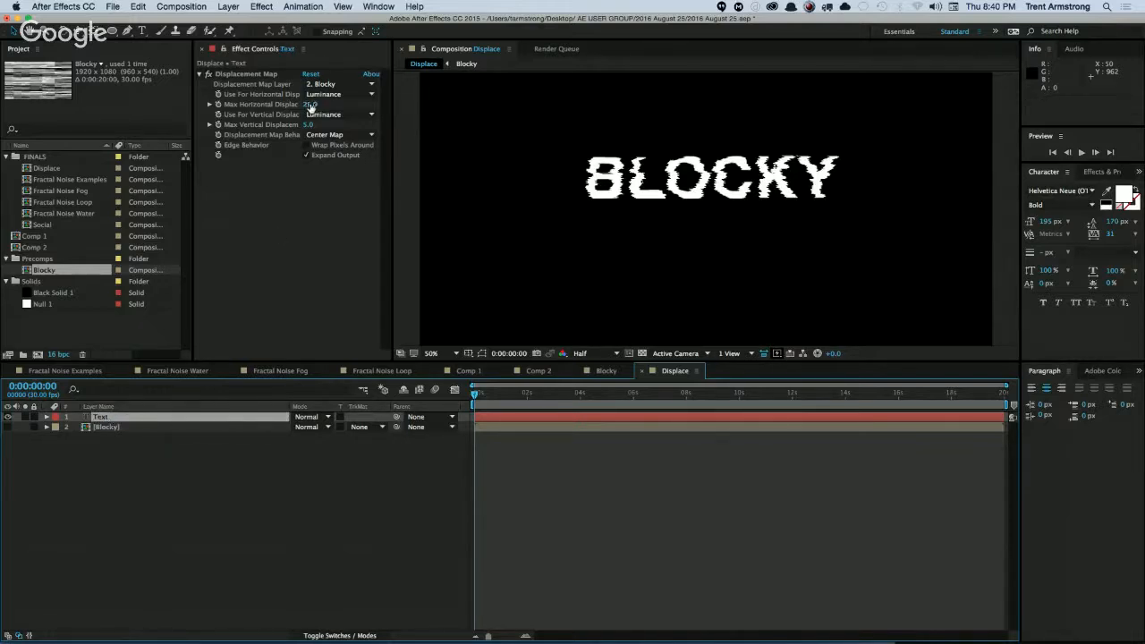
{"action": "left_click_drag", "start_coordinate": [308, 104], "coordinate": [293, 125]}
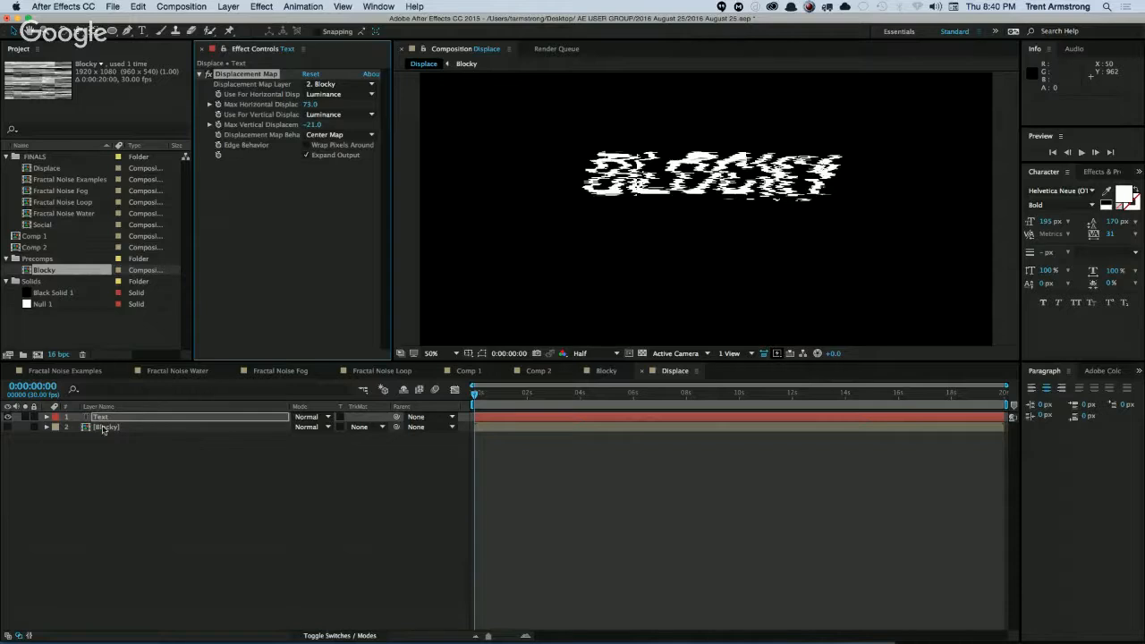
Open the Blocky precomp and enable an expression on the Opacity of Black Solid 1.
{"action": "left_click", "coordinate": [104, 428]}
{"action": "double_click", "coordinate": [106, 427]}
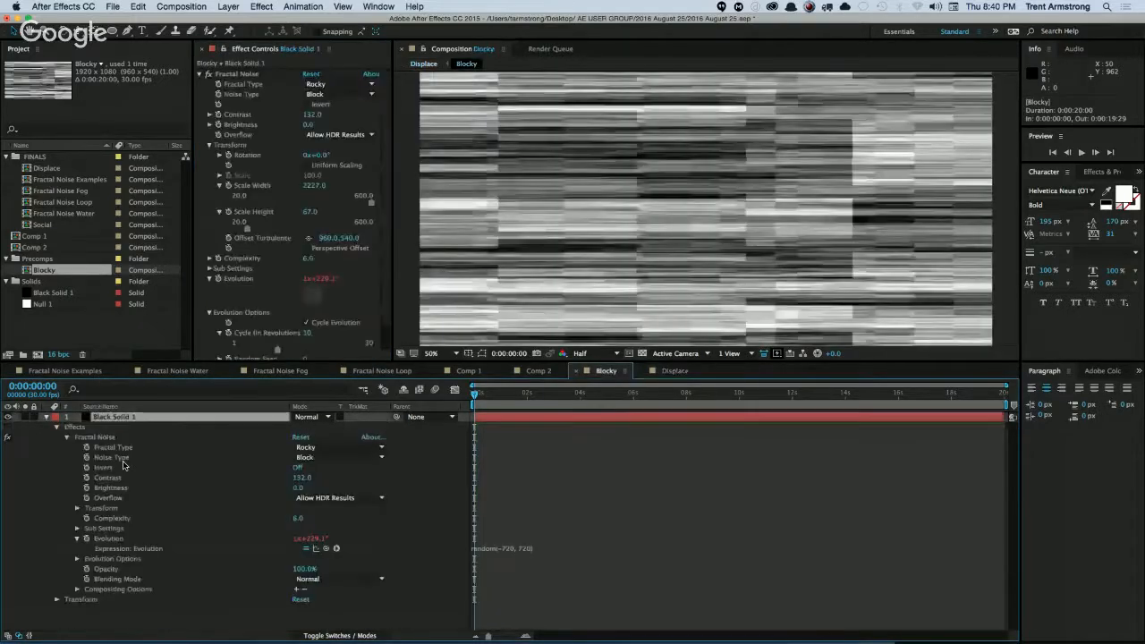
{"action": "left_click", "coordinate": [46, 418]}
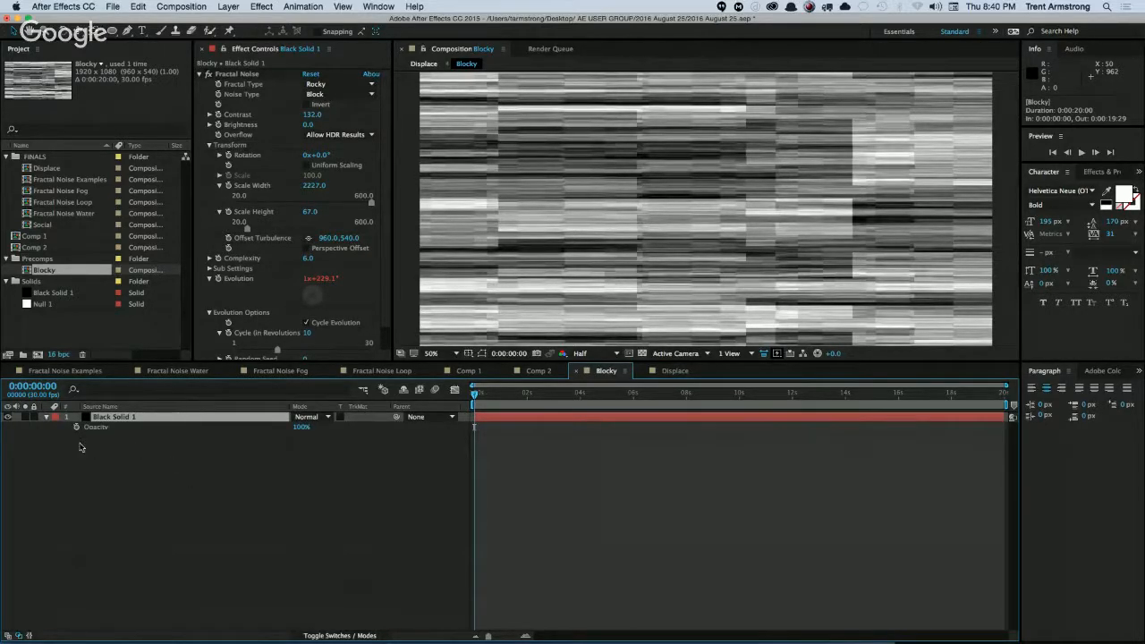
{"action": "key", "text": "e"}
{"action": "key", "text": "e"}
Write the Opacity expression as w = wiggle(5, 1); w * 100 and preview the flicker.
{"action": "type", "text": "wiggle(5,"}
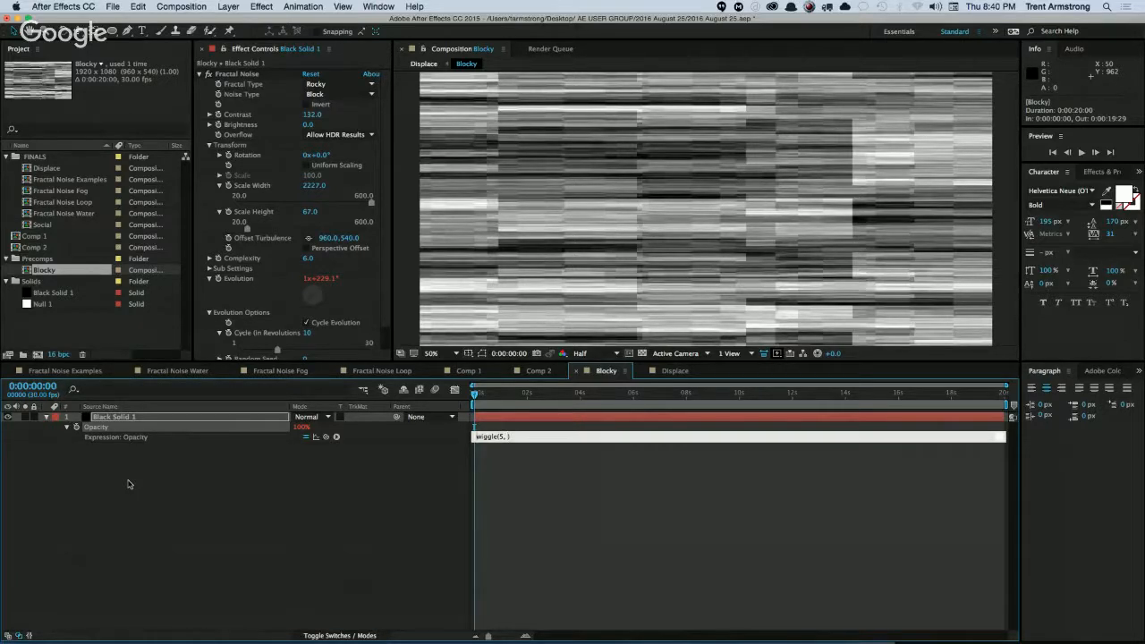
{"action": "type", "text": "w ="}
{"action": "type", "text": ";"}
{"action": "key", "text": "Return"}
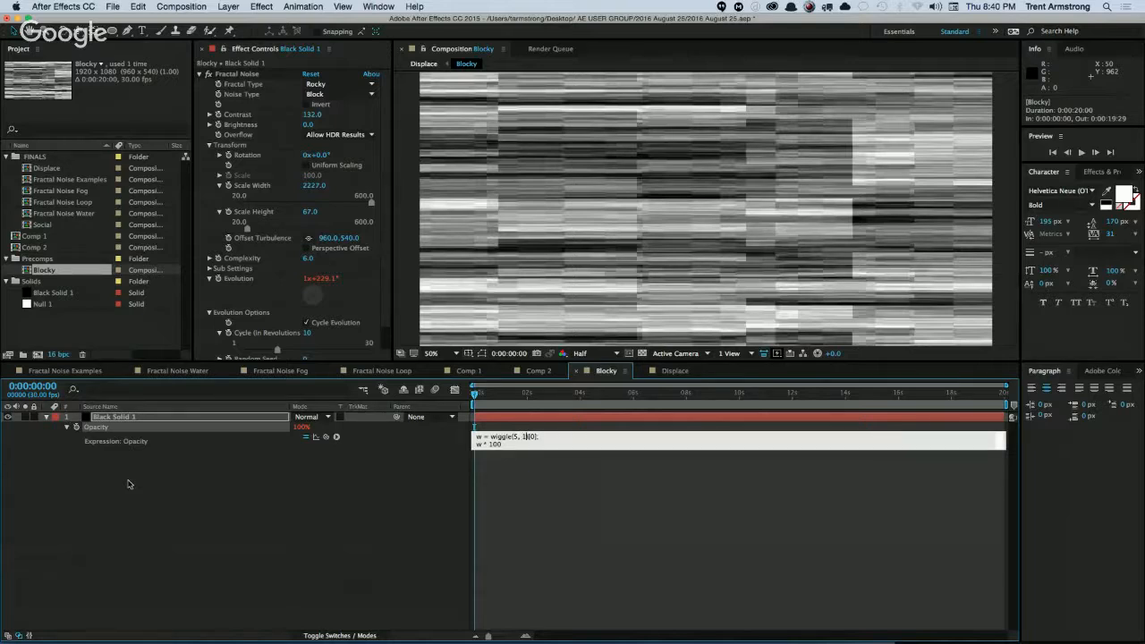
{"action": "key", "text": "KP_Enter"}
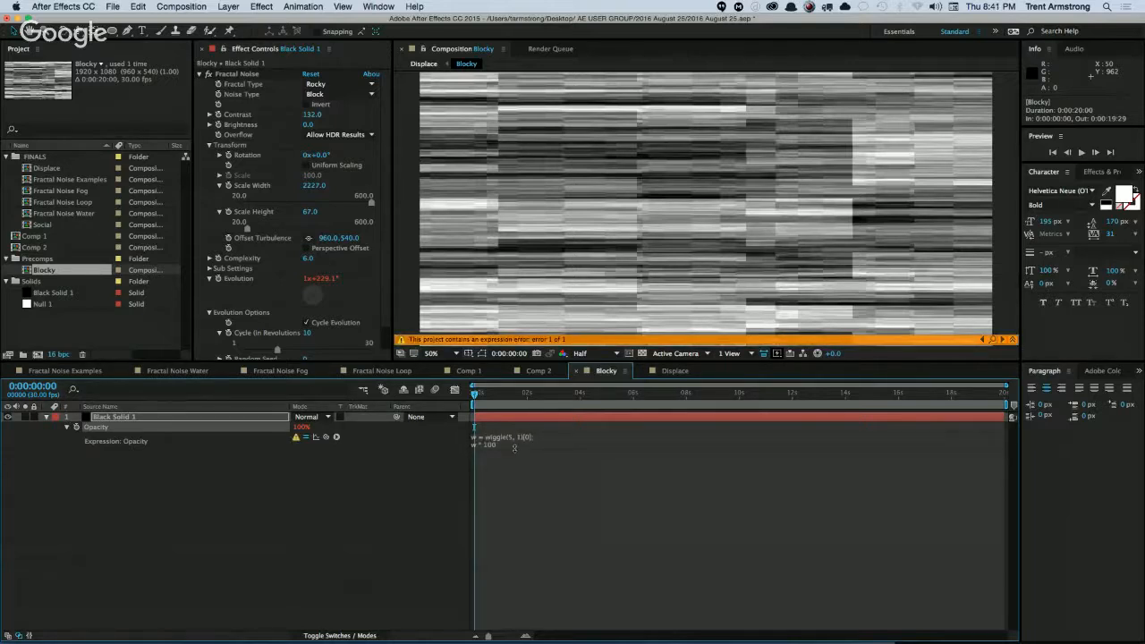
{"action": "left_click", "coordinate": [538, 459]}
{"action": "left_click", "coordinate": [533, 436]}
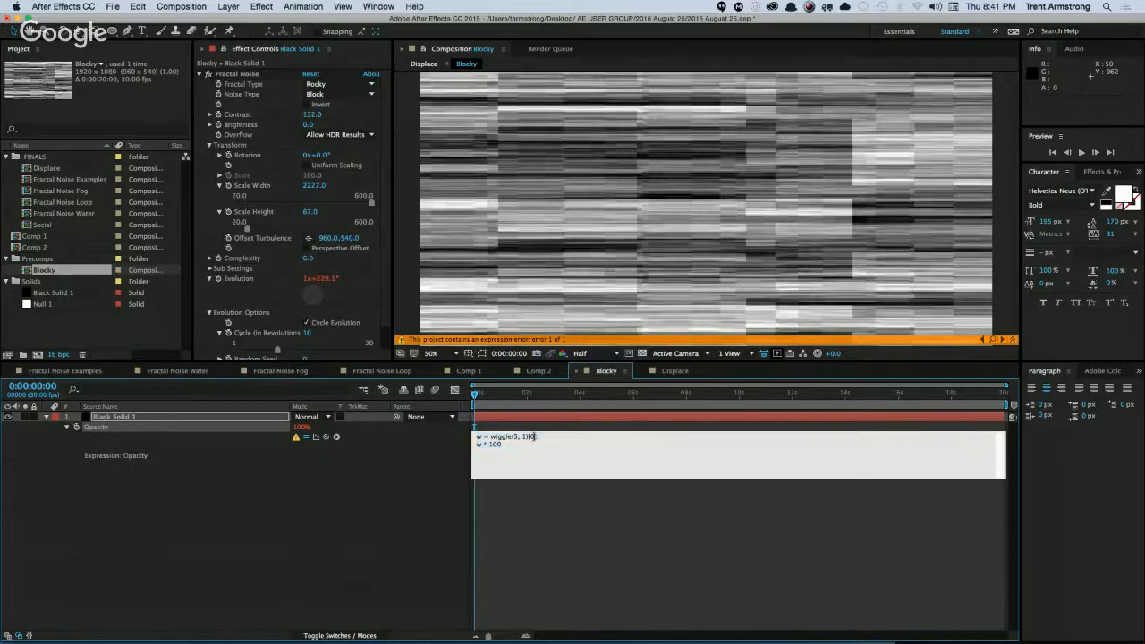
{"action": "key", "text": "KP_Enter"}
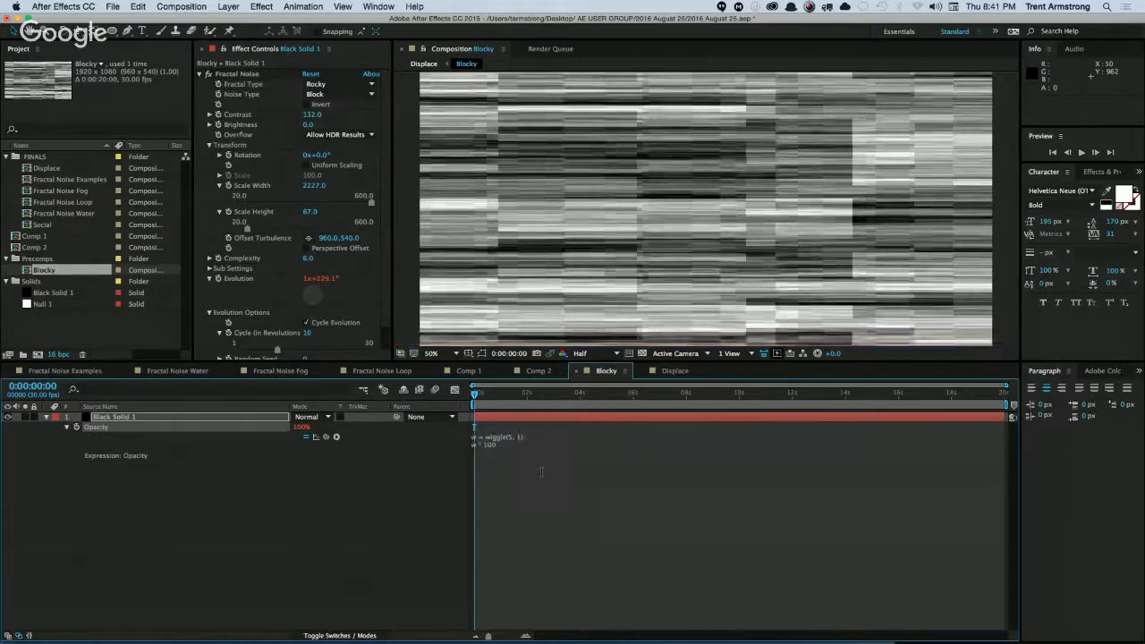
{"action": "key", "text": "space"}
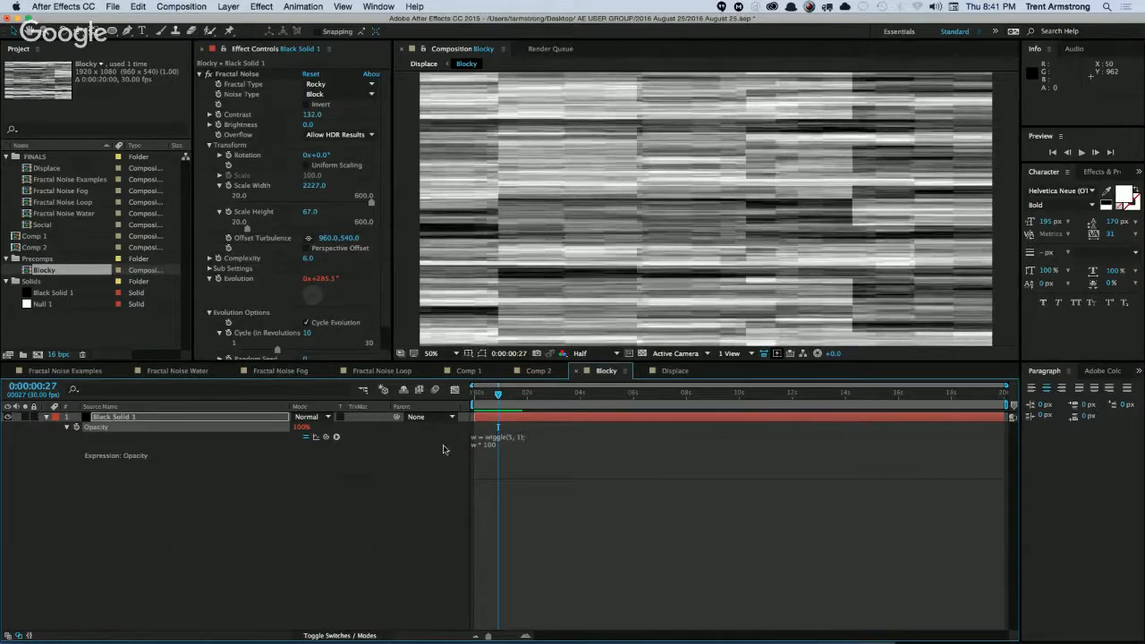
Invert the Opacity expression by storing t = w * 100; and ending with 100 - t, and preview it.
{"action": "left_click", "coordinate": [503, 455]}
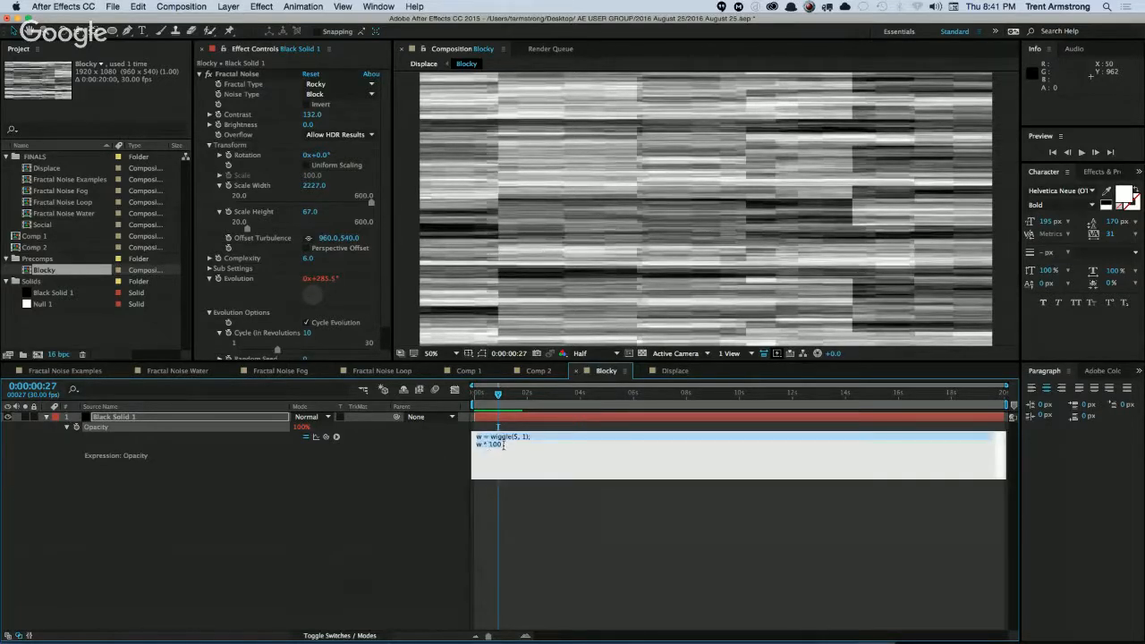
{"action": "left_click", "coordinate": [487, 444]}
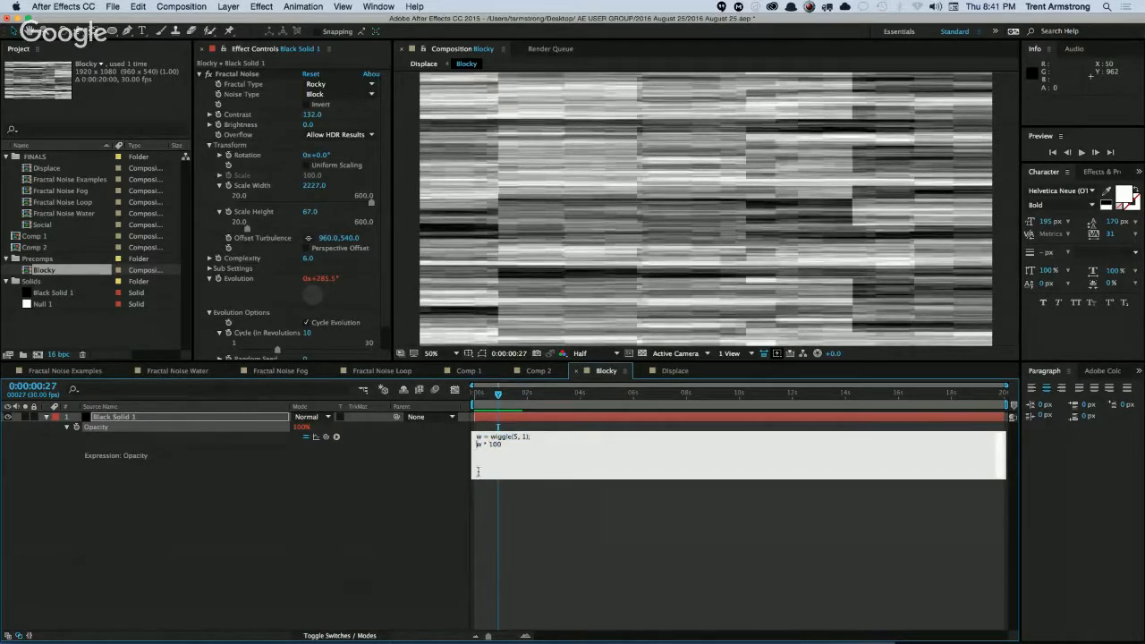
{"action": "type", "text": "t = "}
{"action": "type", "text": ";"}
{"action": "key", "text": "Return"}
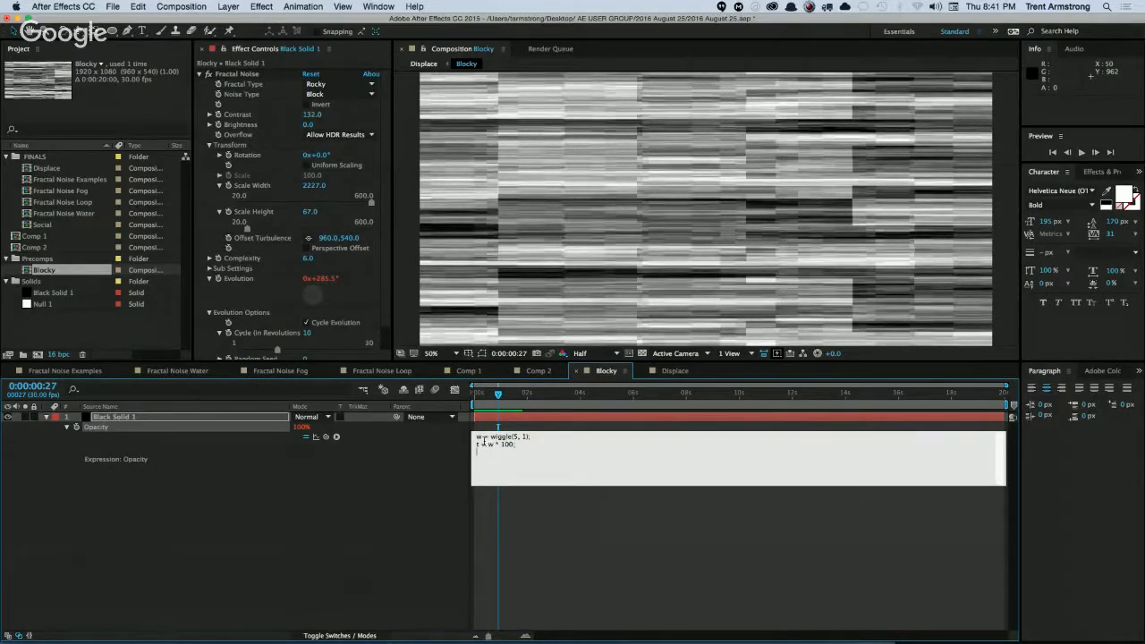
{"action": "type", "text": "100 - t"}
{"action": "key", "text": "KP_Enter"}
{"action": "key", "text": "space"}
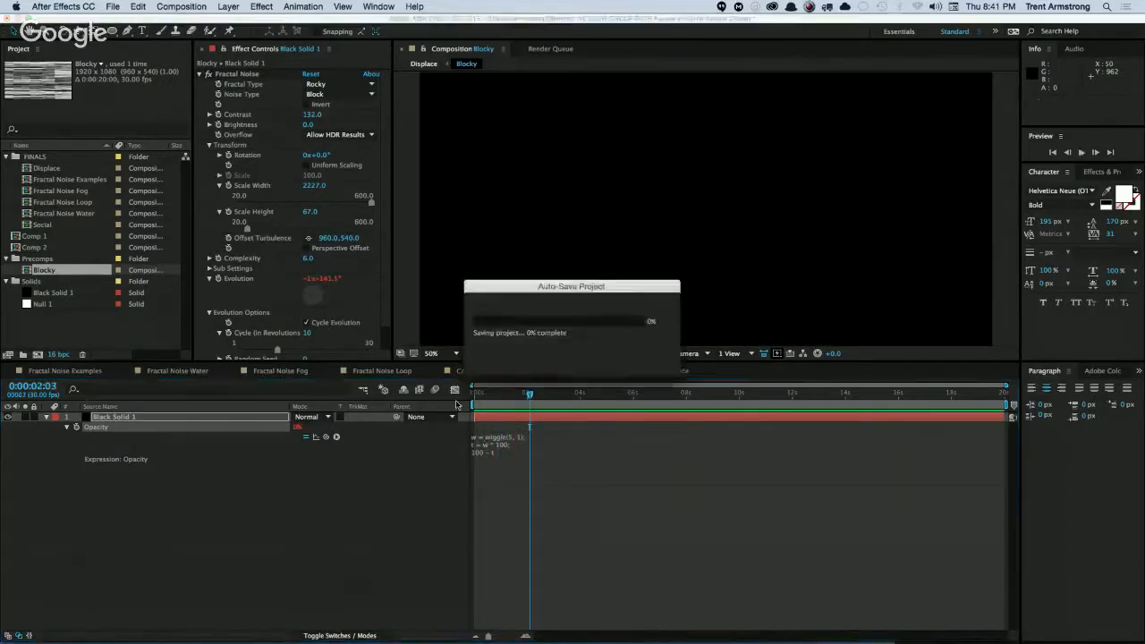
Change the wiggle in the Opacity expression to wiggle(5, 10) and preview the result.
{"action": "left_click", "coordinate": [528, 438]}
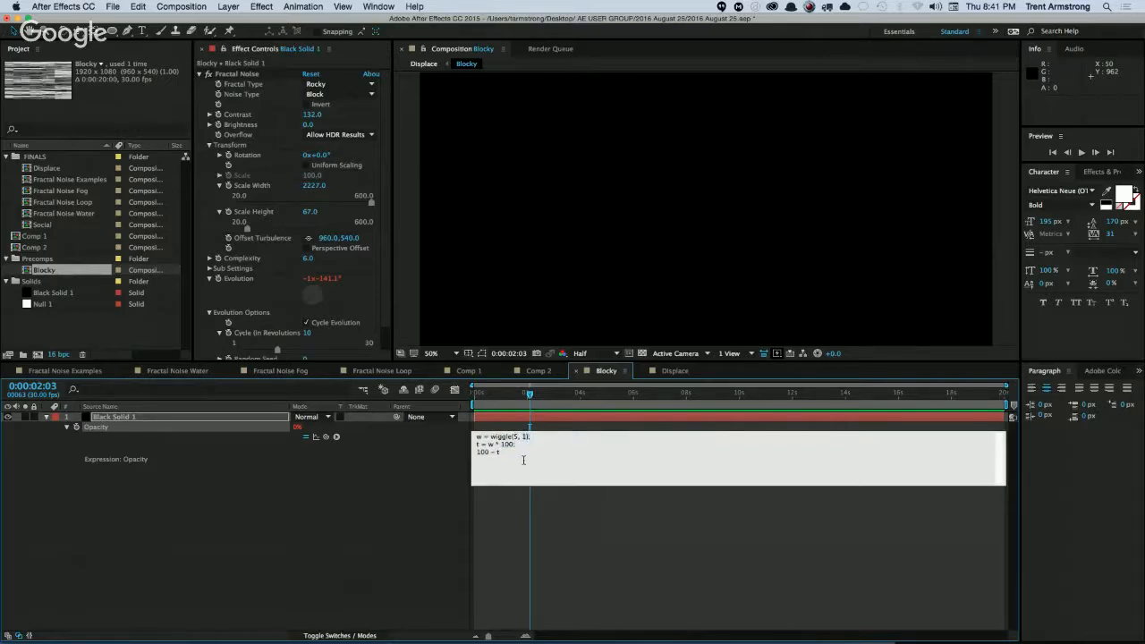
{"action": "type", "text": "0;"}
{"action": "key", "text": "KP_Enter"}
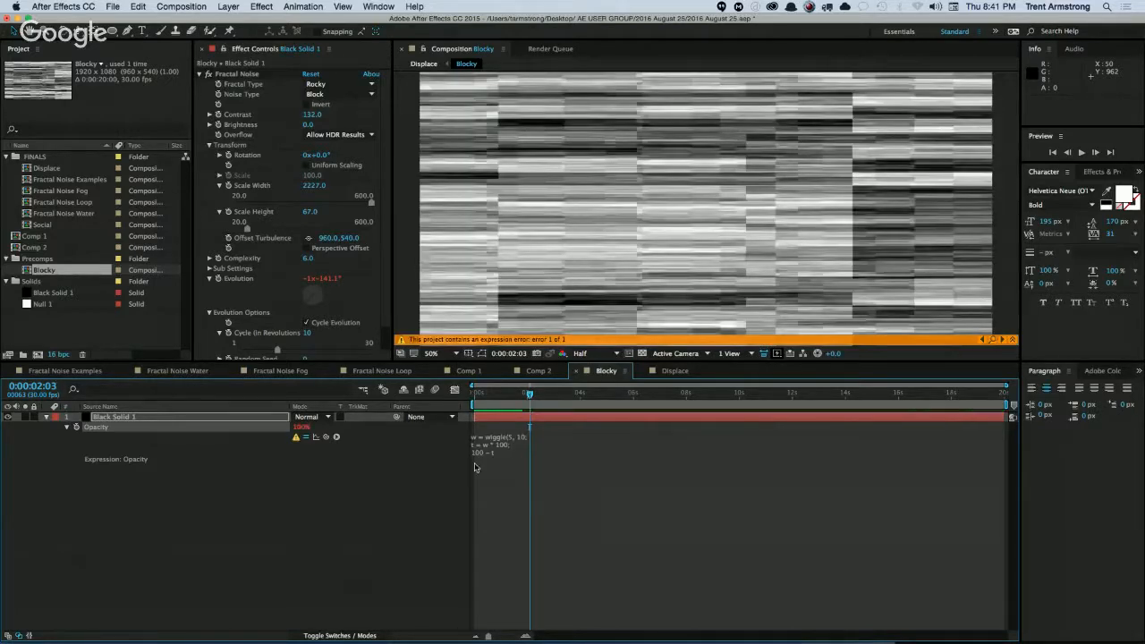
{"action": "left_click", "coordinate": [502, 460]}
{"action": "left_click", "coordinate": [530, 439]}
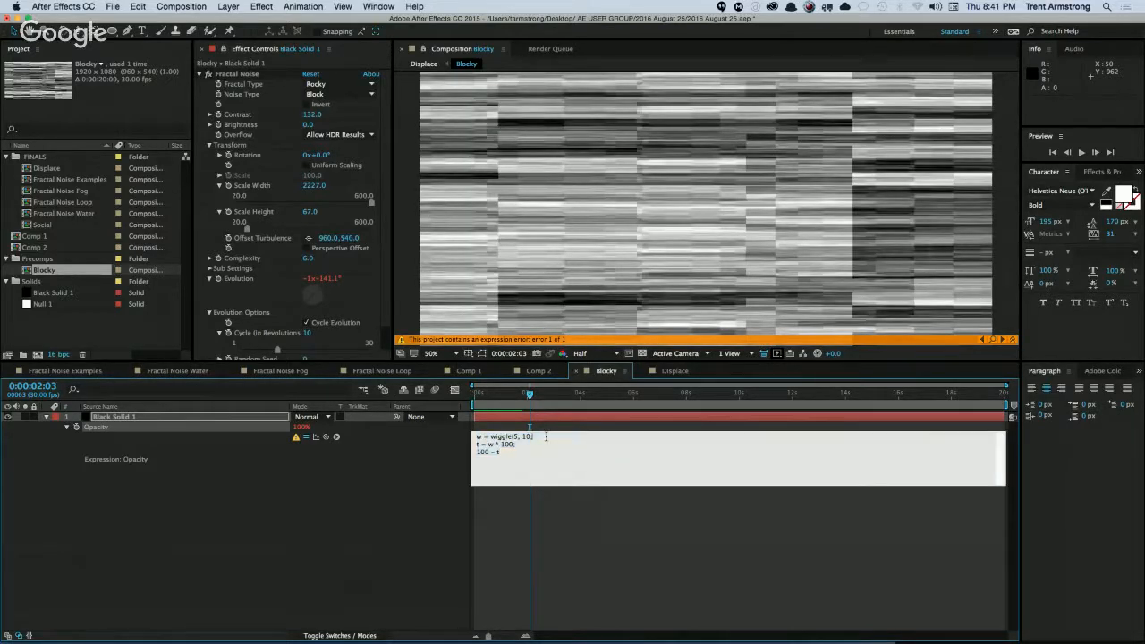
{"action": "key", "text": "KP_Enter"}
{"action": "key", "text": "space"}
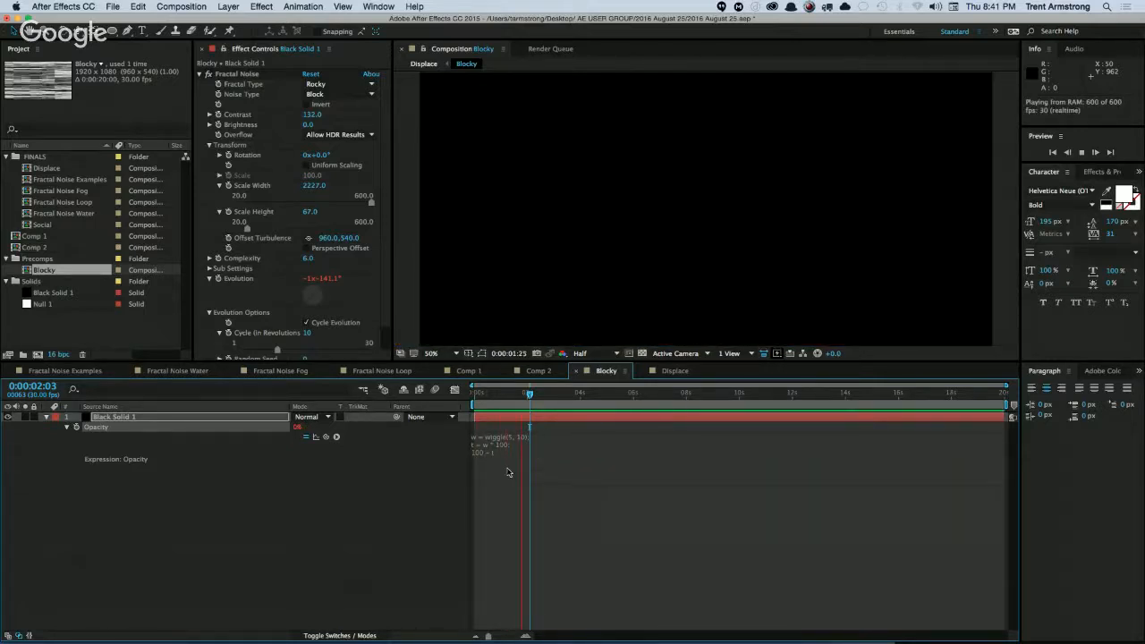
Reduce the multiplier in the Opacity expression so that it reads t = w * 10.
{"action": "left_click", "coordinate": [517, 452]}
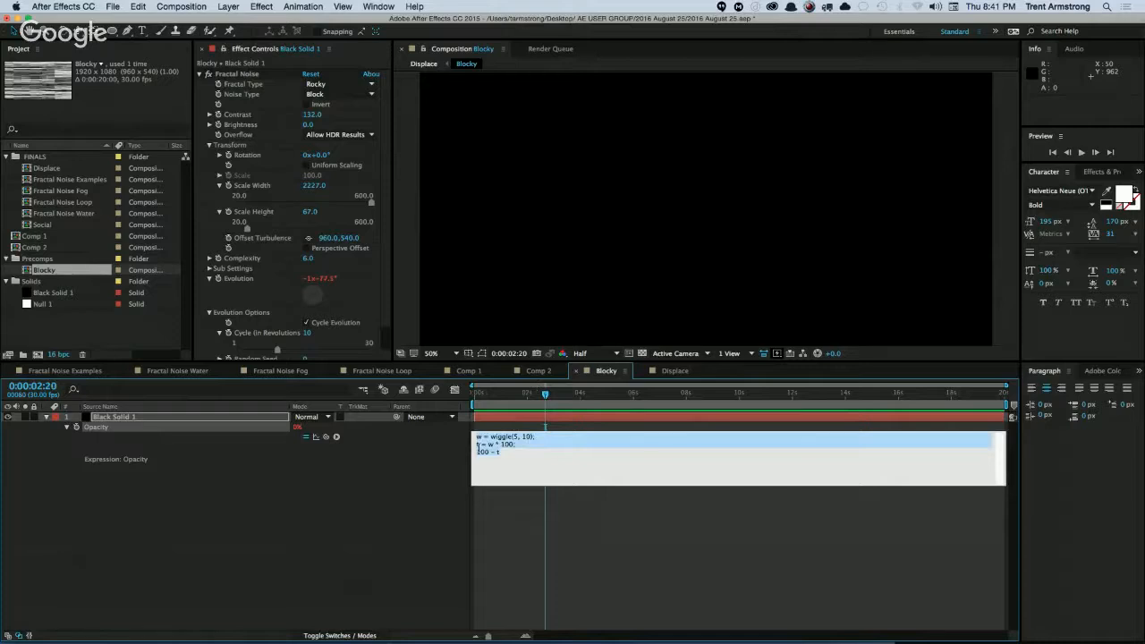
{"action": "left_click", "coordinate": [501, 451]}
{"action": "left_click", "coordinate": [489, 452]}
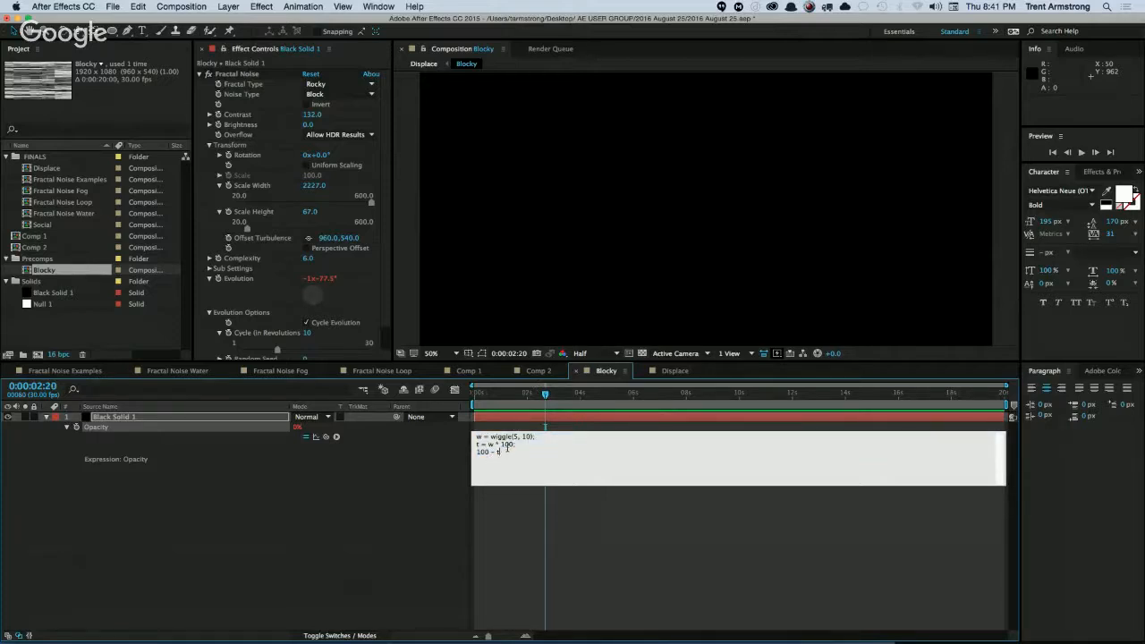
{"action": "key", "text": "KP_Enter"}
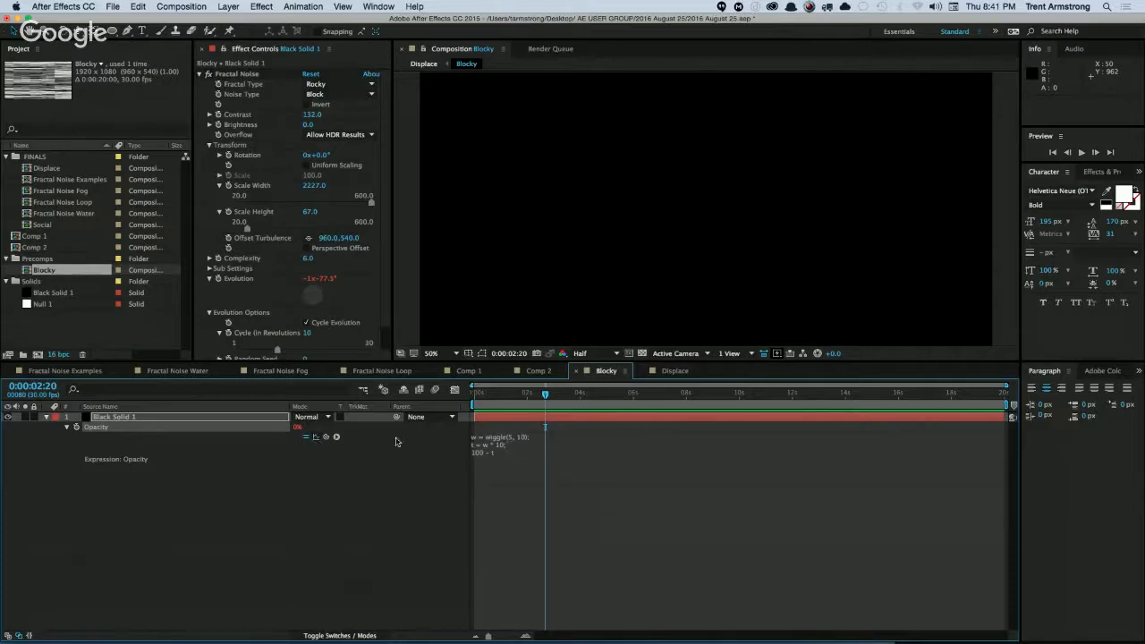
Check the Opacity expression in the Graph Editor and set its wiggle to wiggle(5, 1).
{"action": "left_click", "coordinate": [454, 390]}
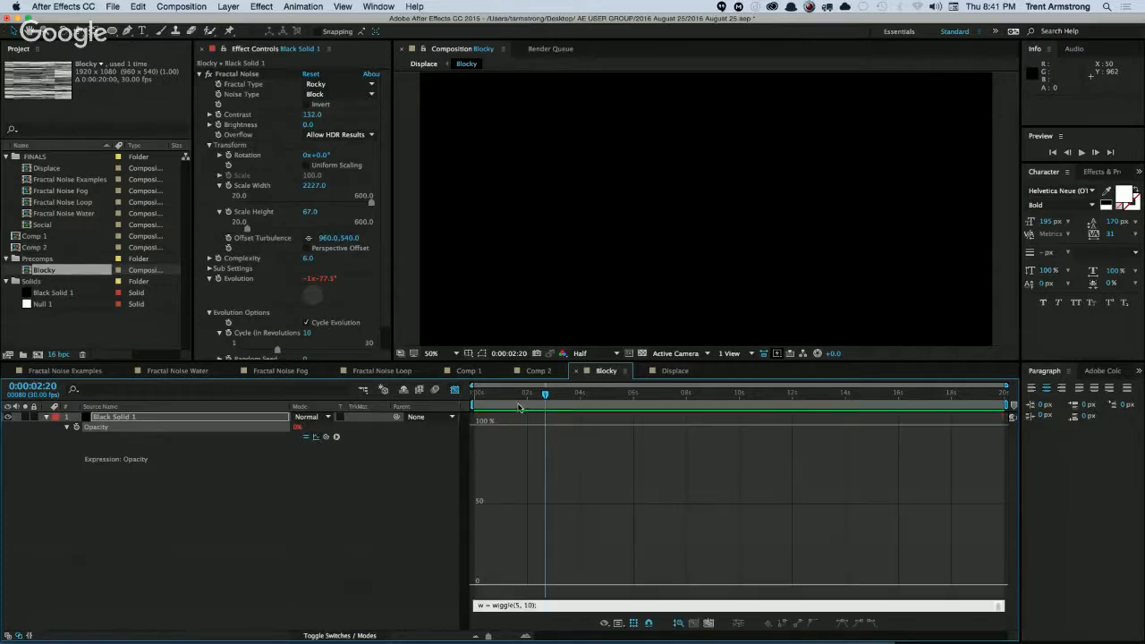
{"action": "left_click", "coordinate": [542, 605]}
{"action": "left_click", "coordinate": [316, 437]}
{"action": "left_click", "coordinate": [454, 392]}
Replace the whole Opacity expression with random(-1, 1) * 100 and preview the Blocky precomp.
{"action": "left_click", "coordinate": [501, 461]}
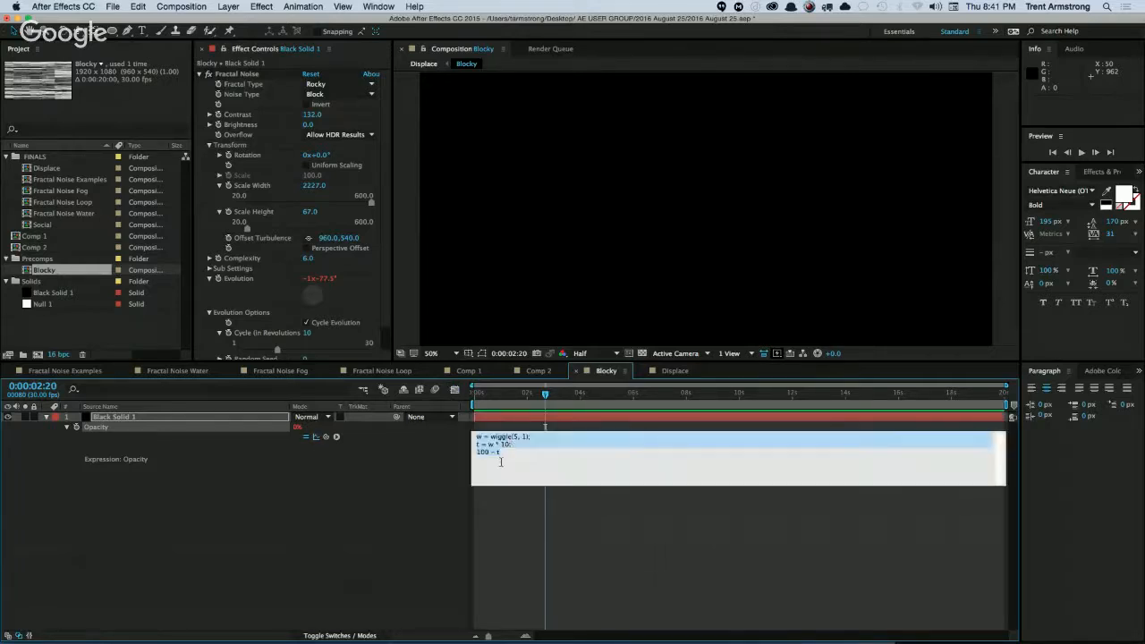
{"action": "left_click", "coordinate": [505, 450]}
{"action": "triple_click", "coordinate": [507, 445]}
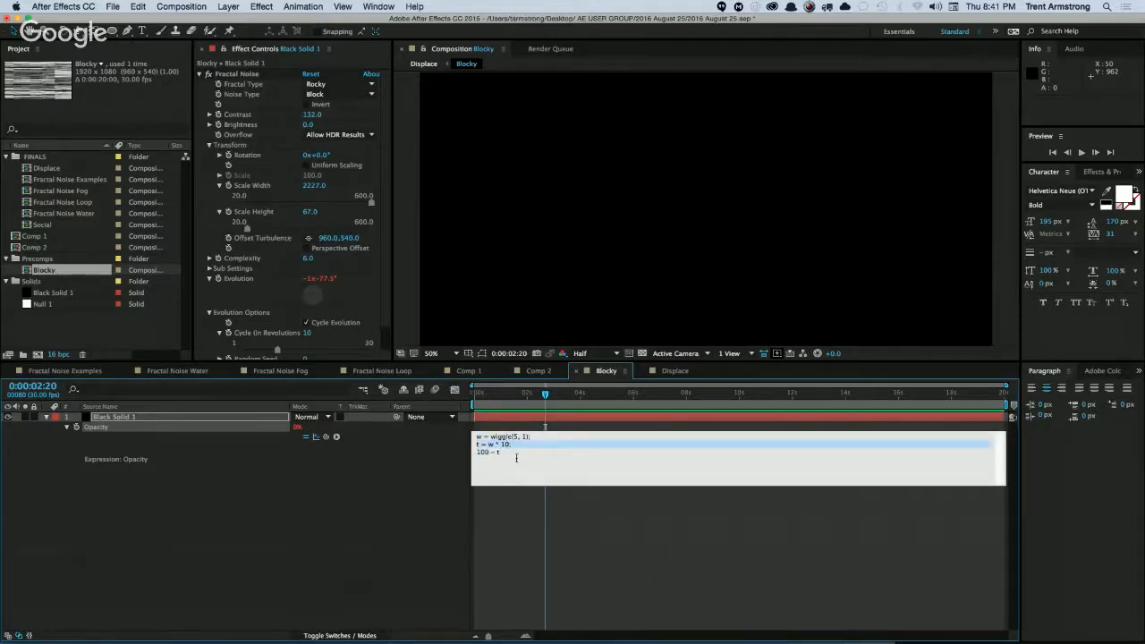
{"action": "left_click", "coordinate": [533, 442]}
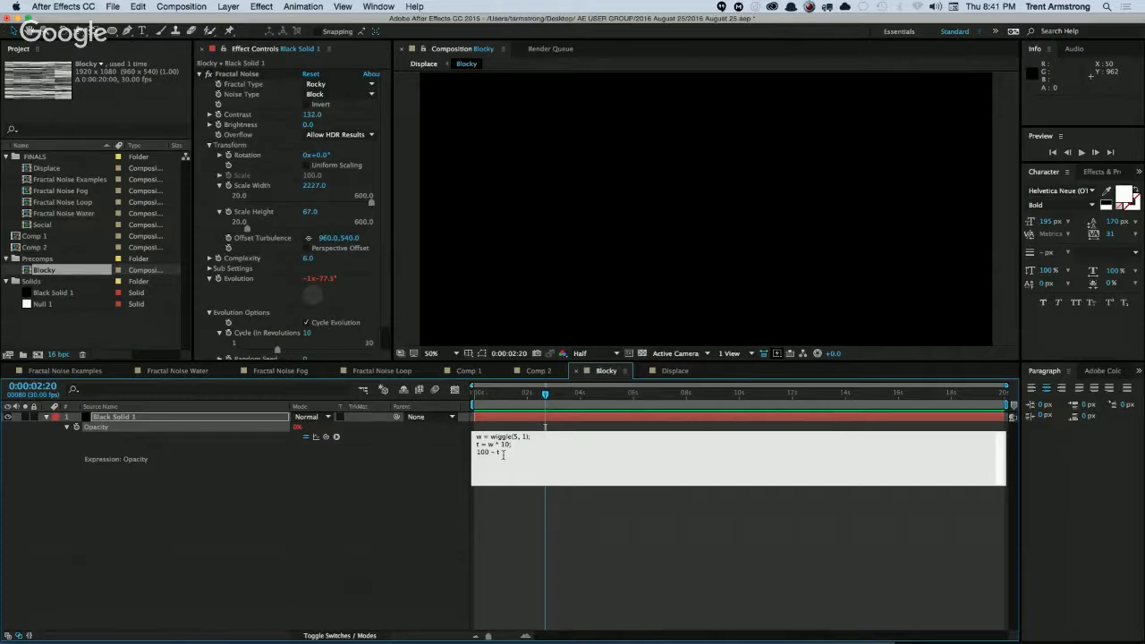
{"action": "left_click_drag", "start_coordinate": [503, 455], "coordinate": [427, 450]}
{"action": "type", "text": "random(-1, 1) *"}
{"action": "type", "text": "100"}
{"action": "key", "text": "KP_Enter"}
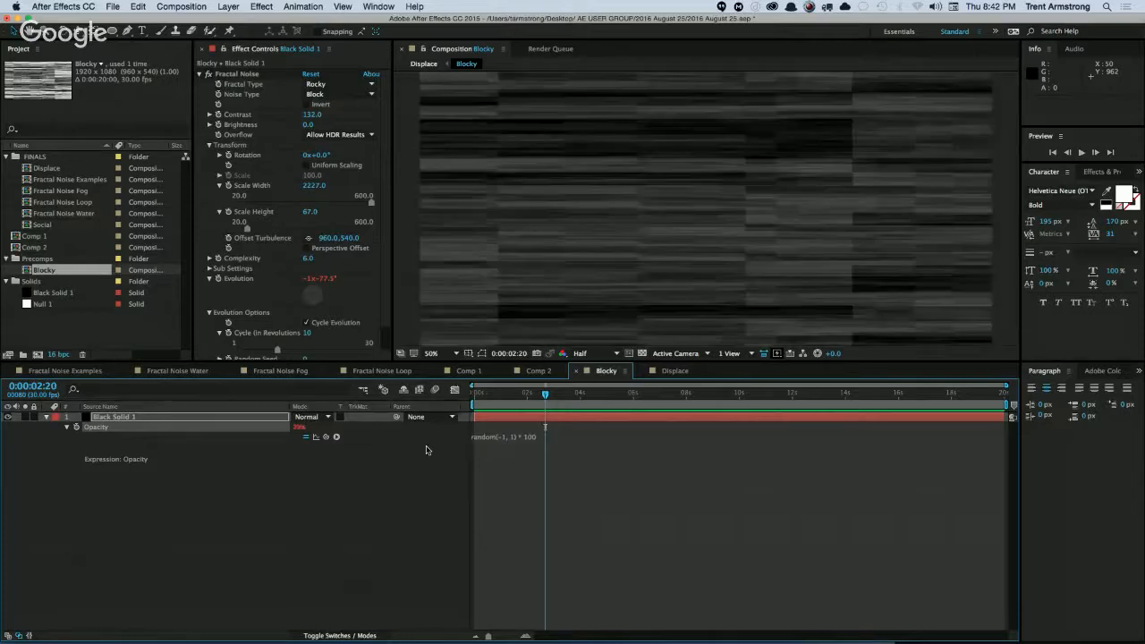
{"action": "key", "text": "space"}
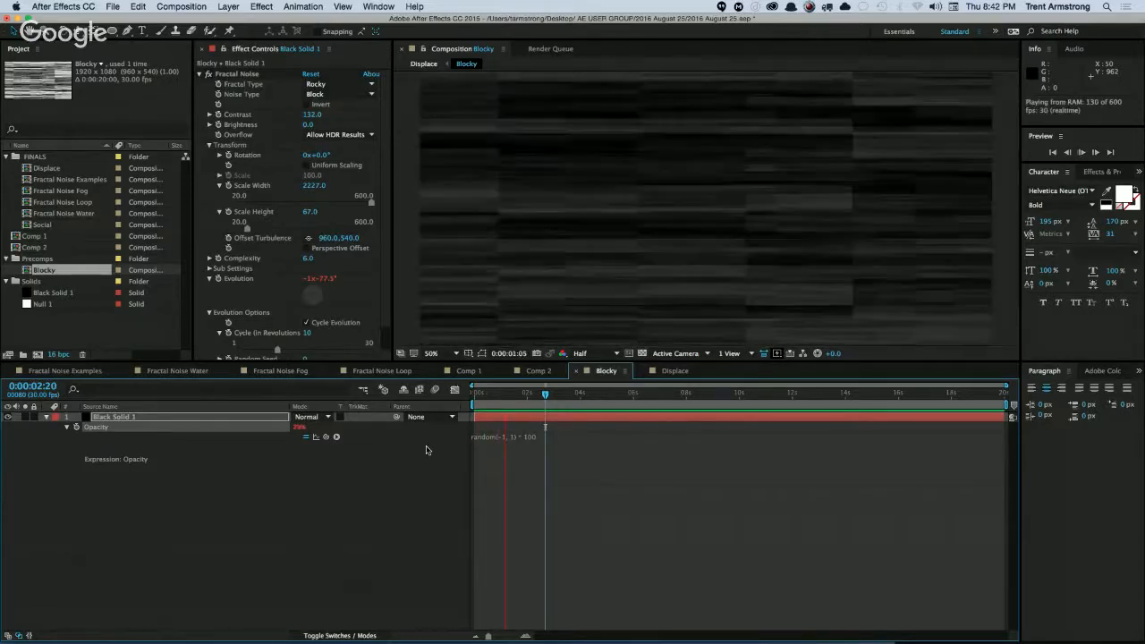
Preview the displaced text animation in the Displace composition.
{"action": "left_click", "coordinate": [675, 370]}
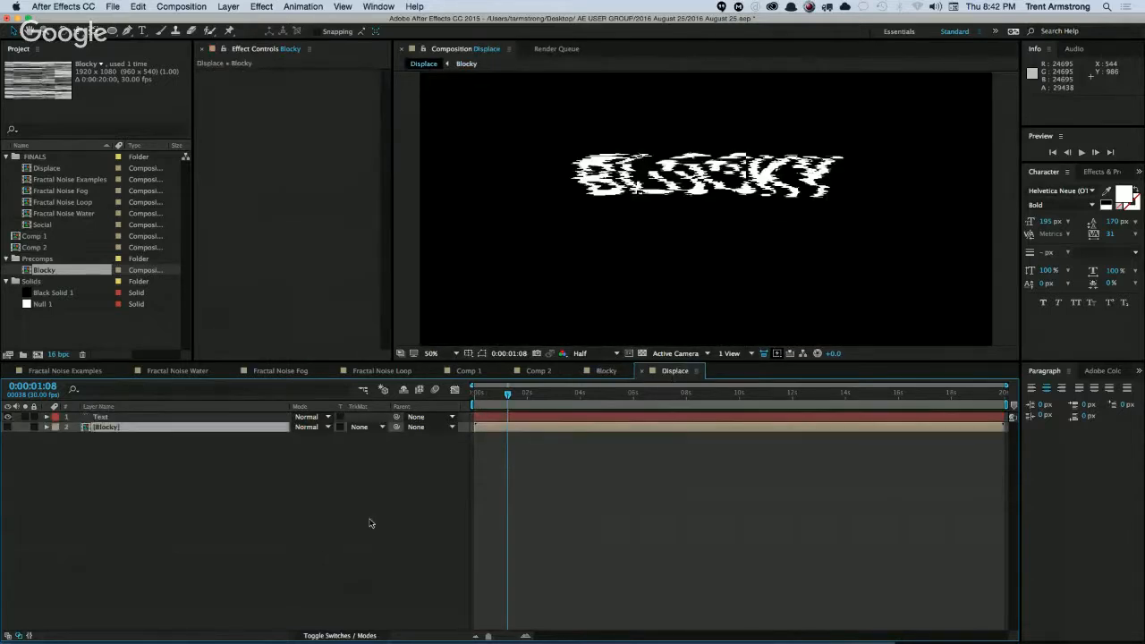
{"action": "key", "text": "space"}
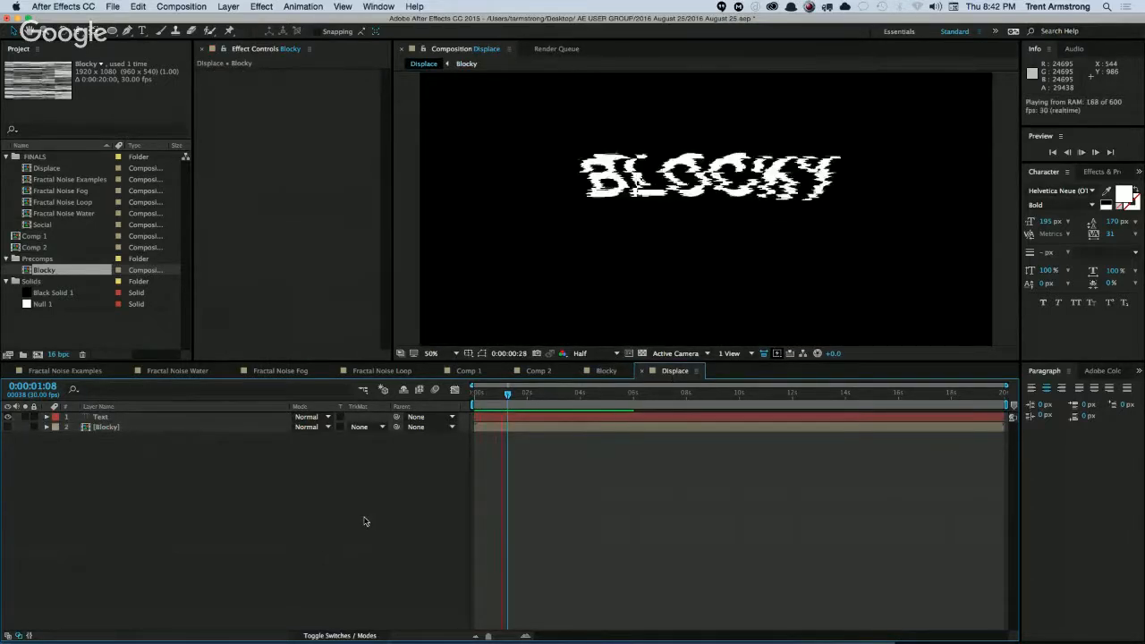
{"action": "key", "text": "space"}
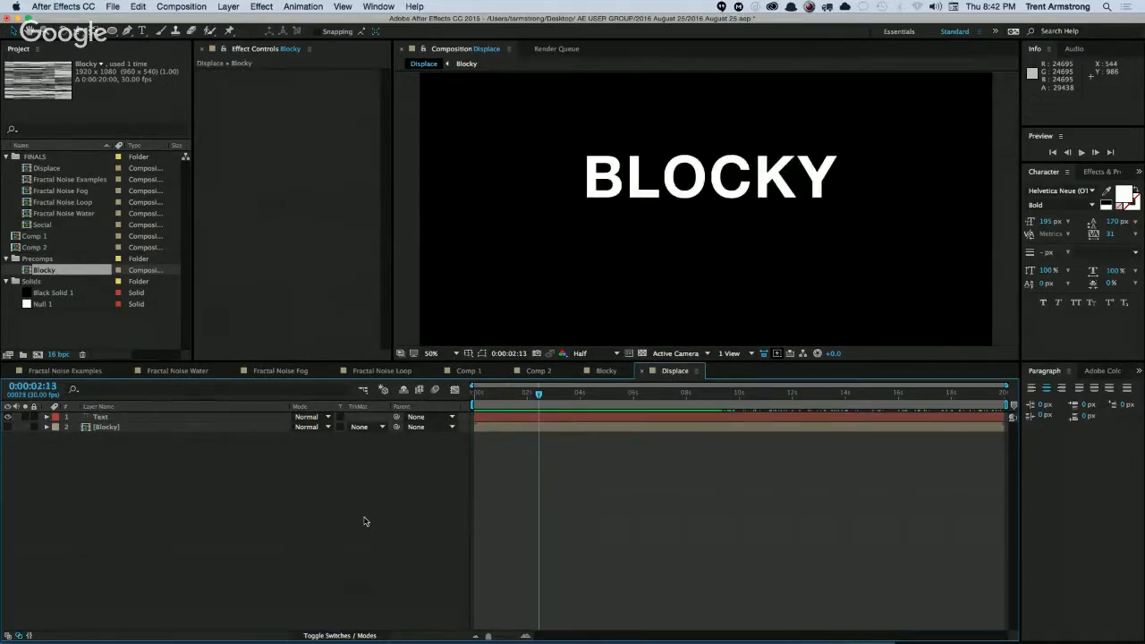
Play the Displace composition from its first frame to review the flickering displacement on the text.
{"action": "key", "text": "Home"}
{"action": "key", "text": "space"}
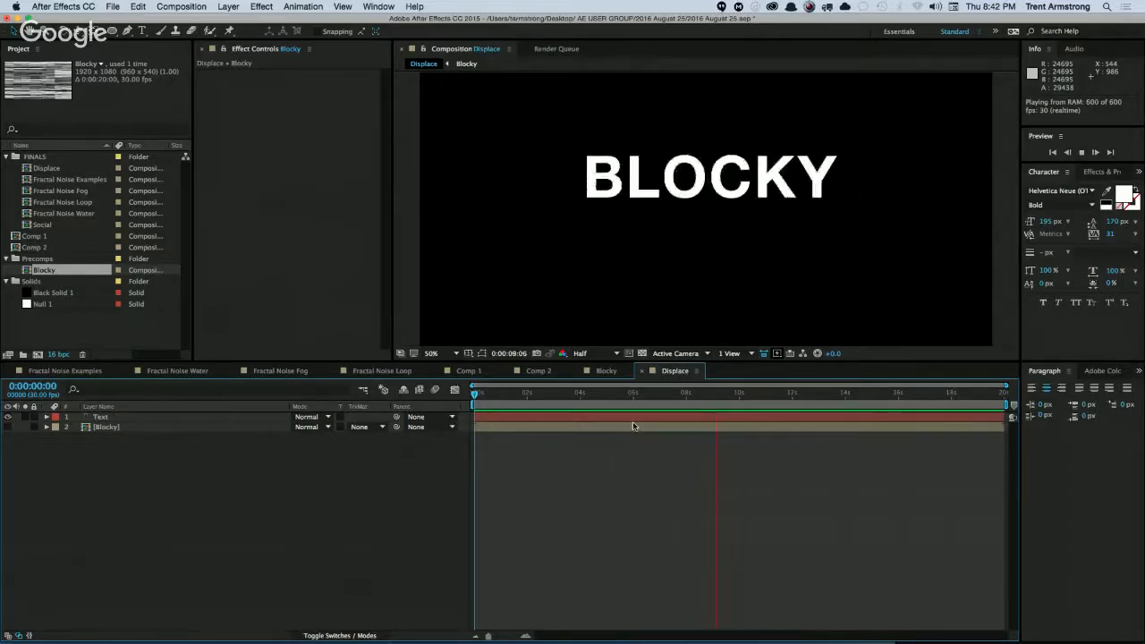
In the Blocky precomp, set the Fractal Noise Scale Height to 198 and its Complexity to 3 at a frame where the noise shows.
{"action": "left_click", "coordinate": [607, 371]}
{"action": "mouse_move", "coordinate": [587, 398]}
{"action": "left_mouse_down"}
{"action": "mouse_move", "coordinate": [594, 402]}
{"action": "mouse_move", "coordinate": [593, 385]}
{"action": "left_mouse_up"}
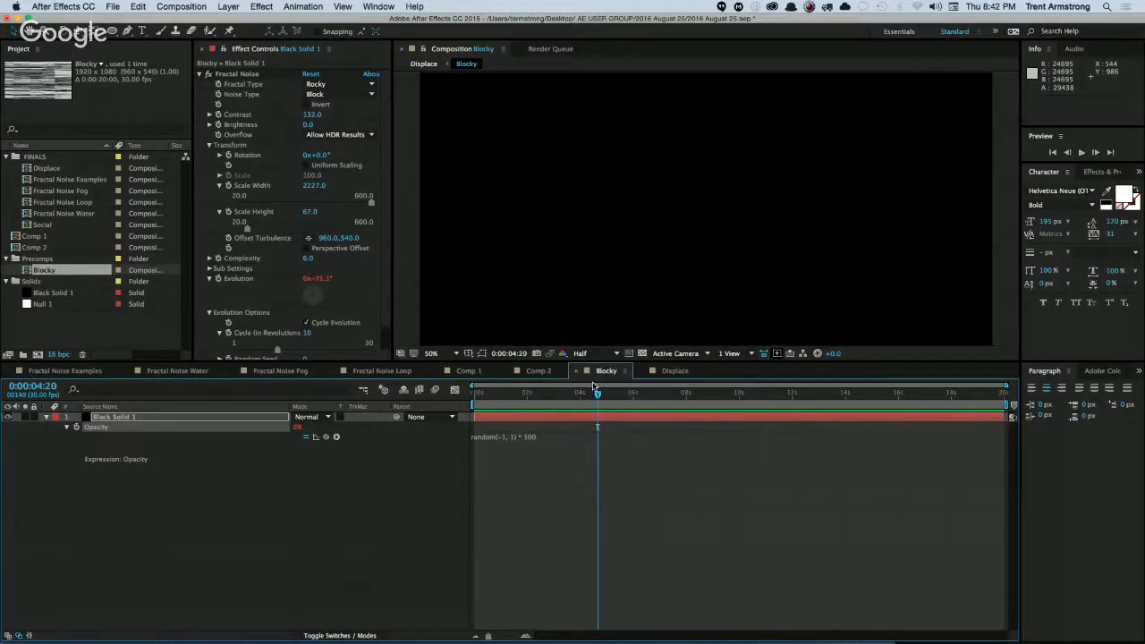
{"action": "key", "text": "Page_Up"}
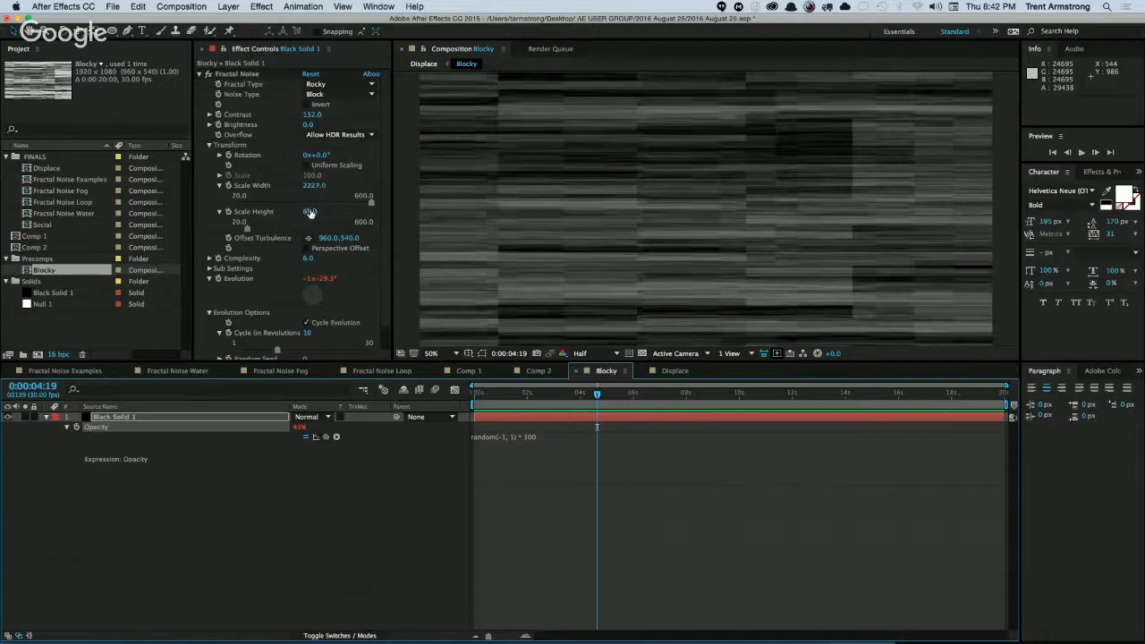
{"action": "left_click_drag", "start_coordinate": [309, 212], "coordinate": [382, 205]}
{"action": "left_click", "coordinate": [308, 259]}
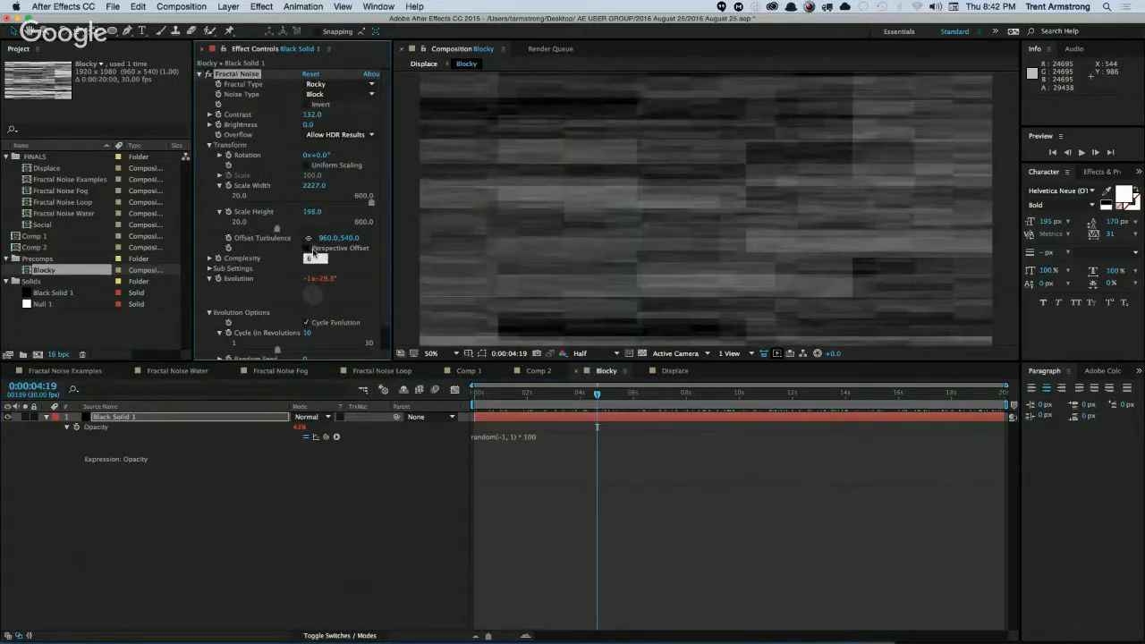
{"action": "type", "text": "3"}
{"action": "key", "text": "Return"}
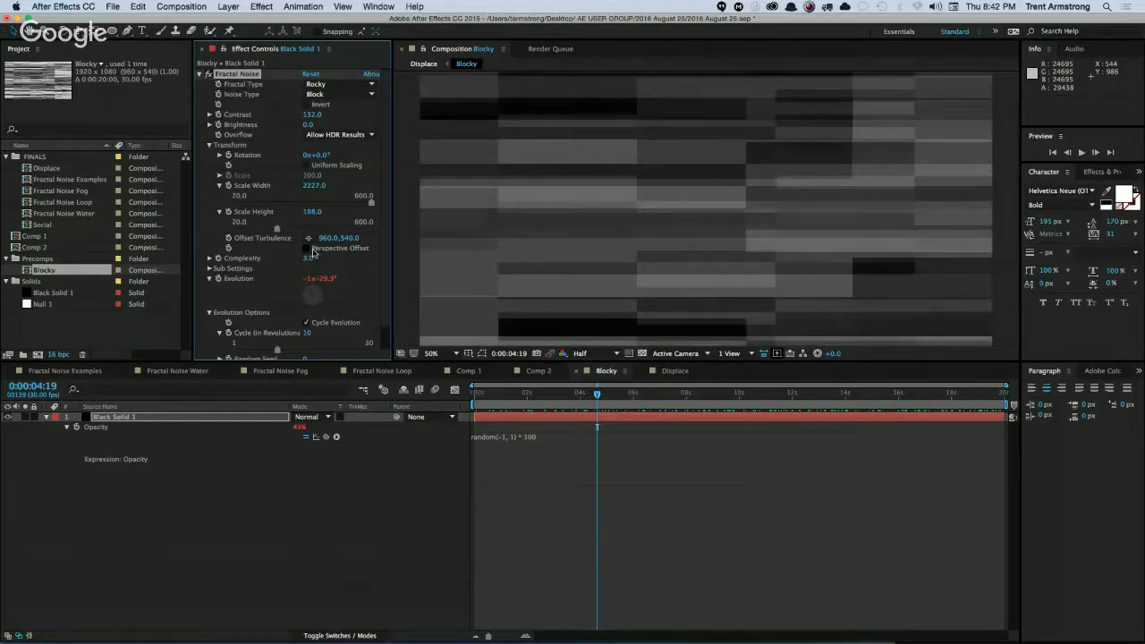
Preview the Displace composition with the revised noise blocks and compare individual frames between about 3 and 5 seconds.
{"action": "left_click", "coordinate": [675, 372]}
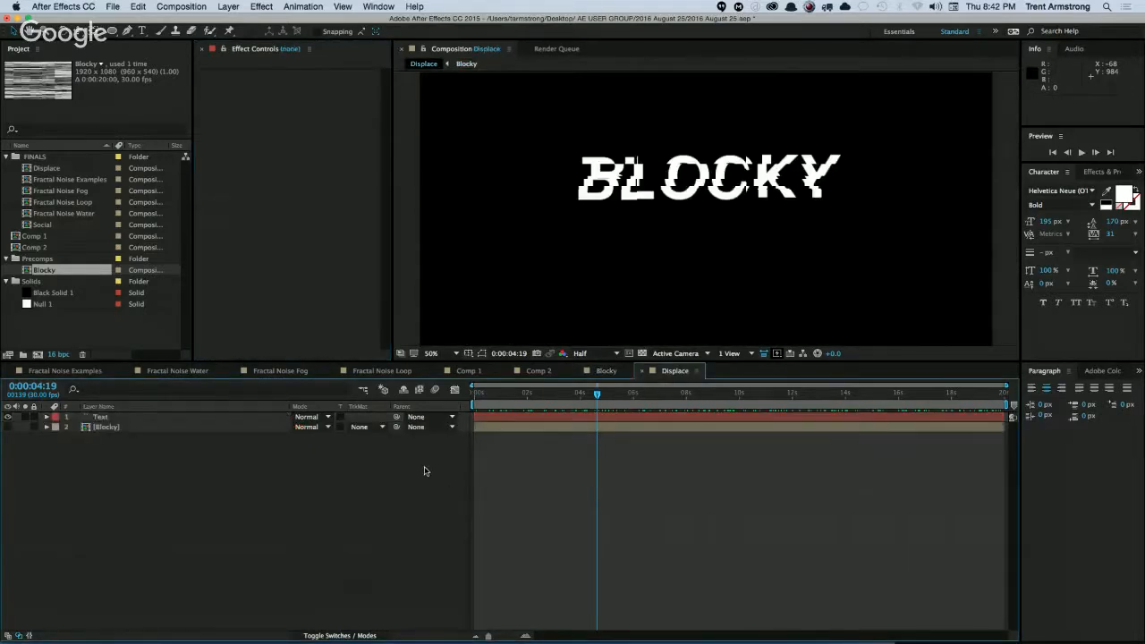
{"action": "key", "text": "space"}
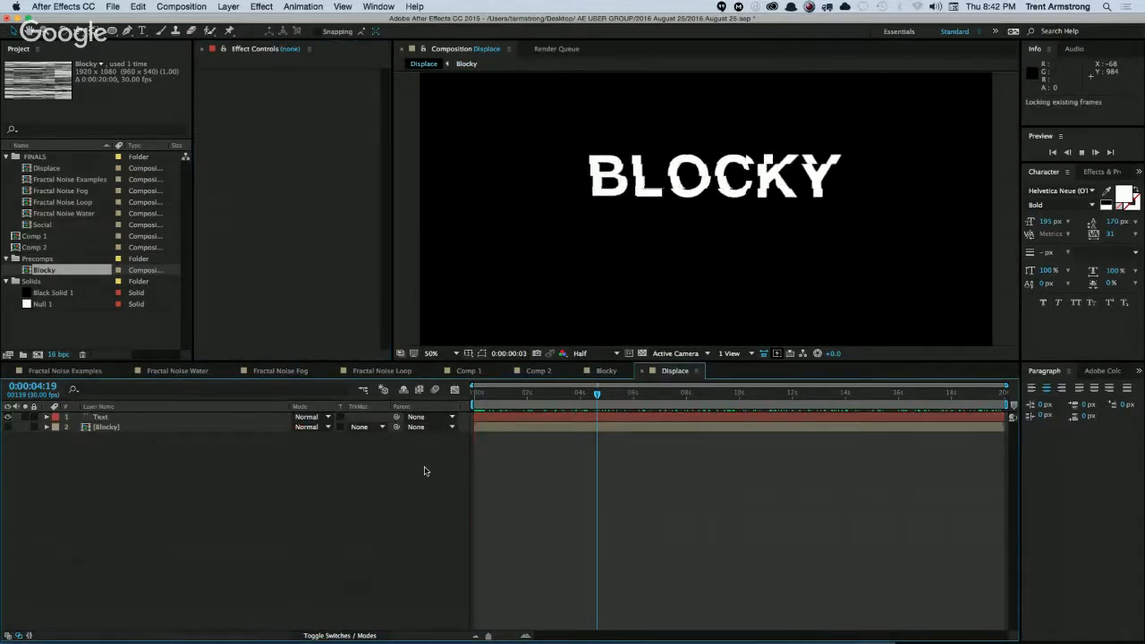
{"action": "key", "text": "space"}
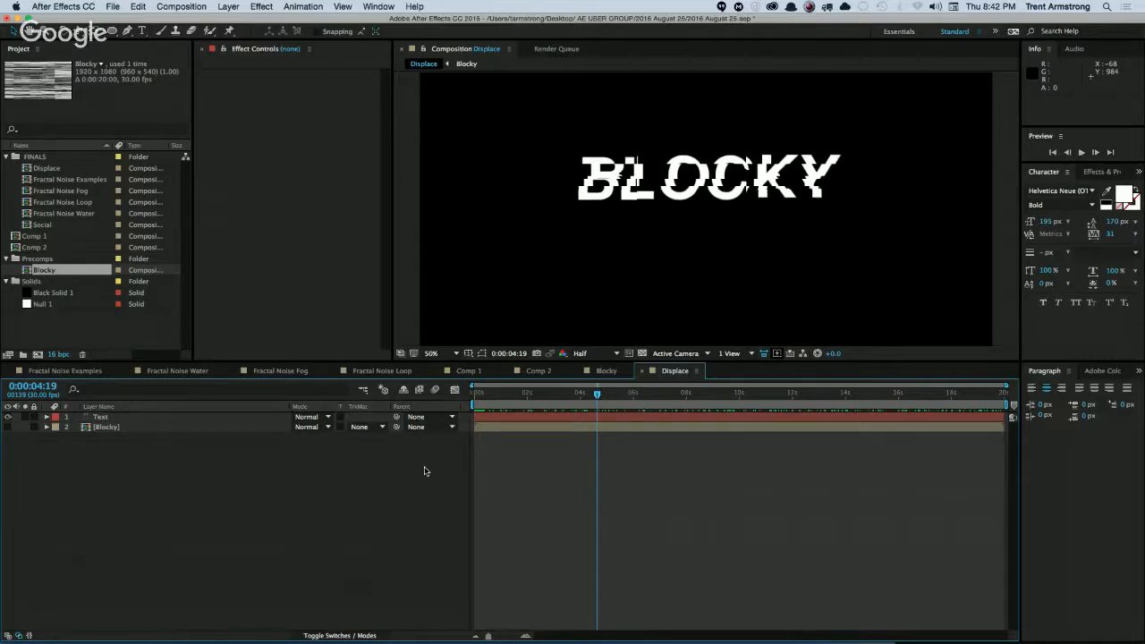
{"action": "key", "text": "space"}
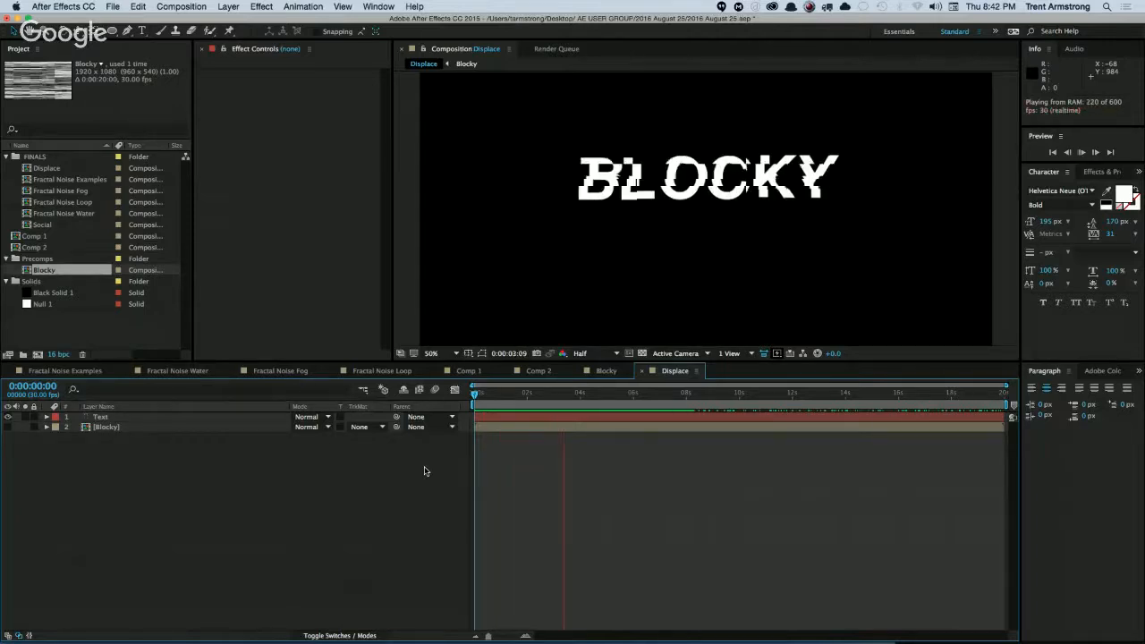
{"action": "key", "text": "space"}
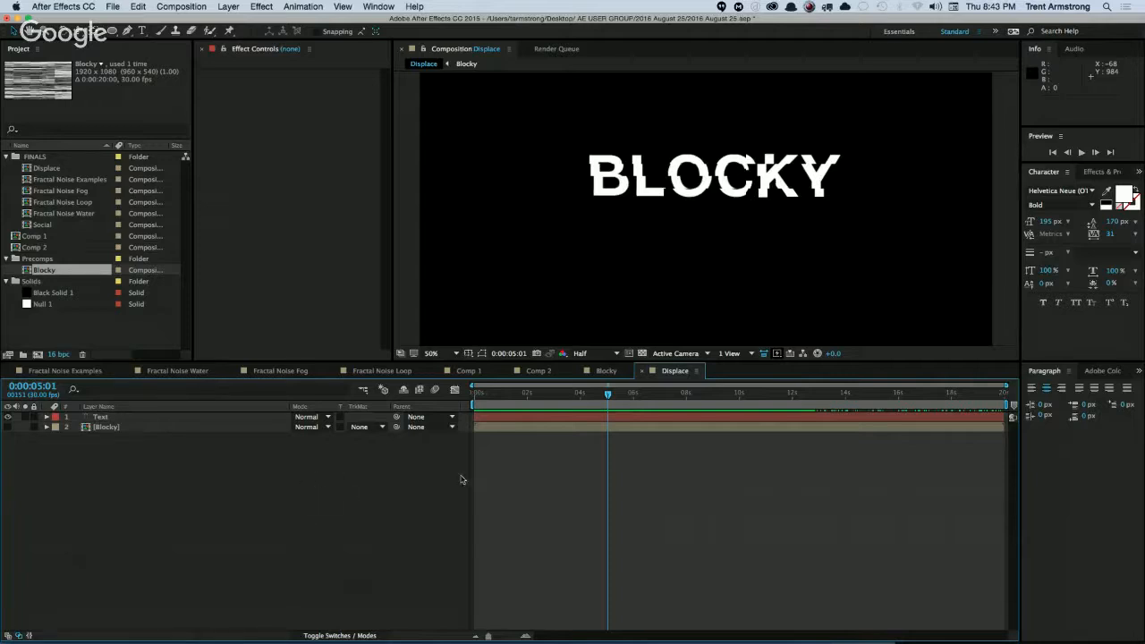
{"action": "left_click", "coordinate": [597, 394]}
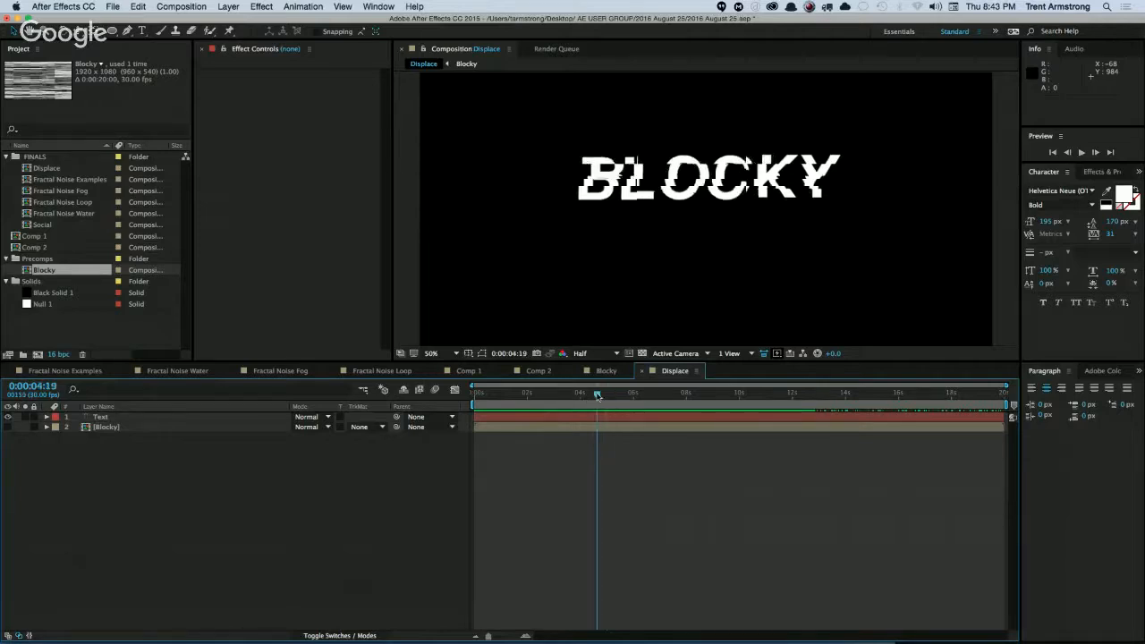
{"action": "left_click_drag", "start_coordinate": [597, 395], "coordinate": [572, 395]}
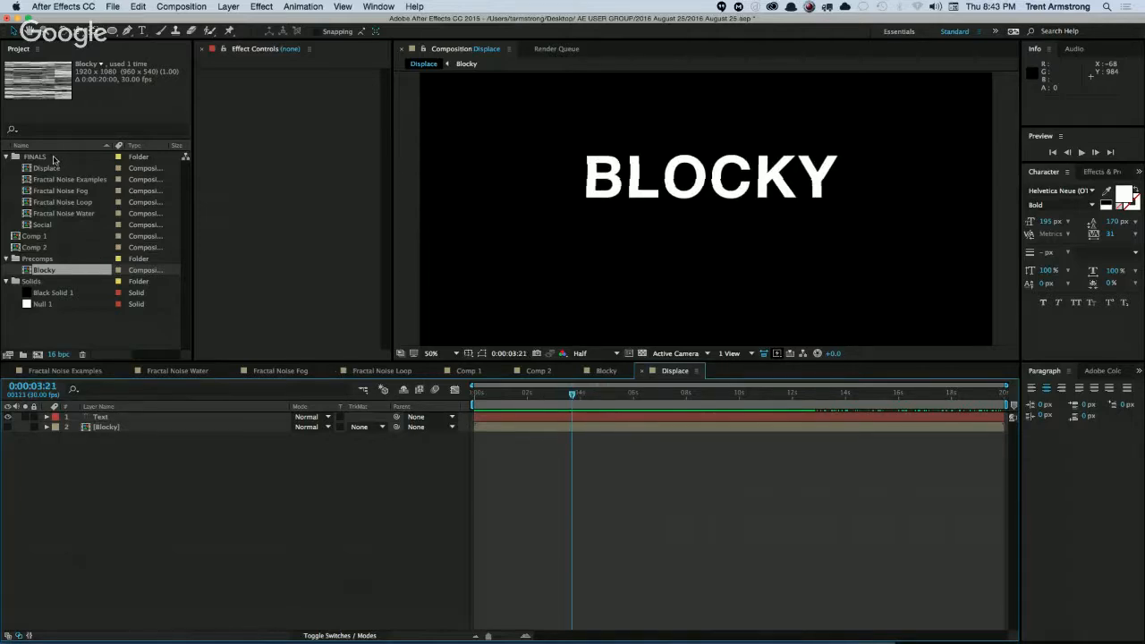
Create a new composition named Space in the FINALS folder and enlarge its viewer area.
{"action": "left_click", "coordinate": [54, 158]}
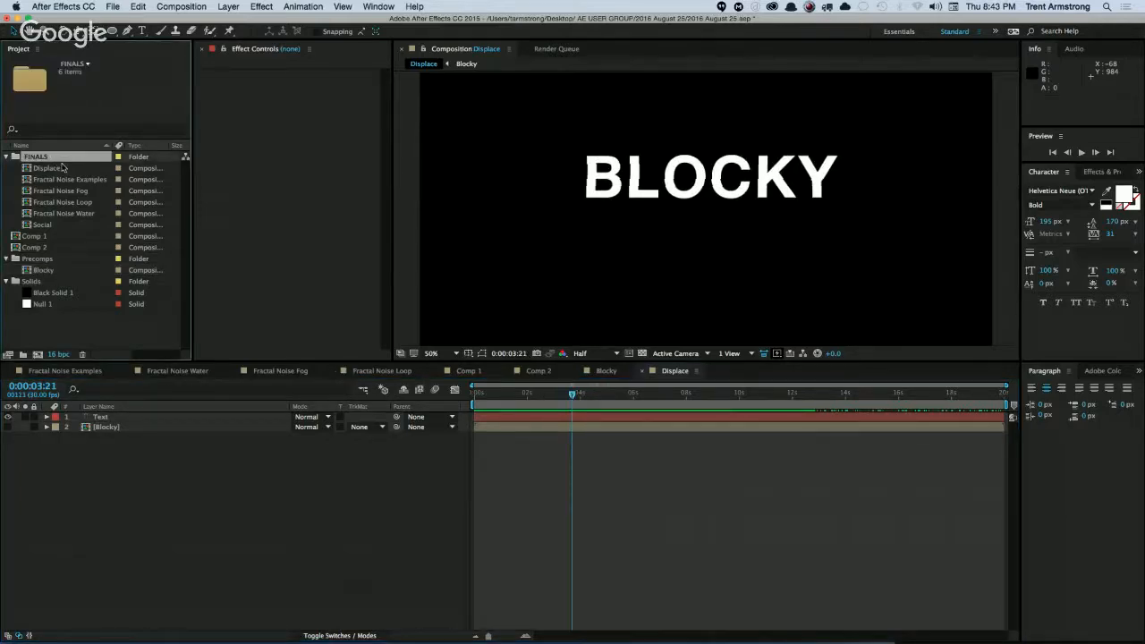
{"action": "key", "text": "super+n"}
{"action": "type", "text": "Space"}
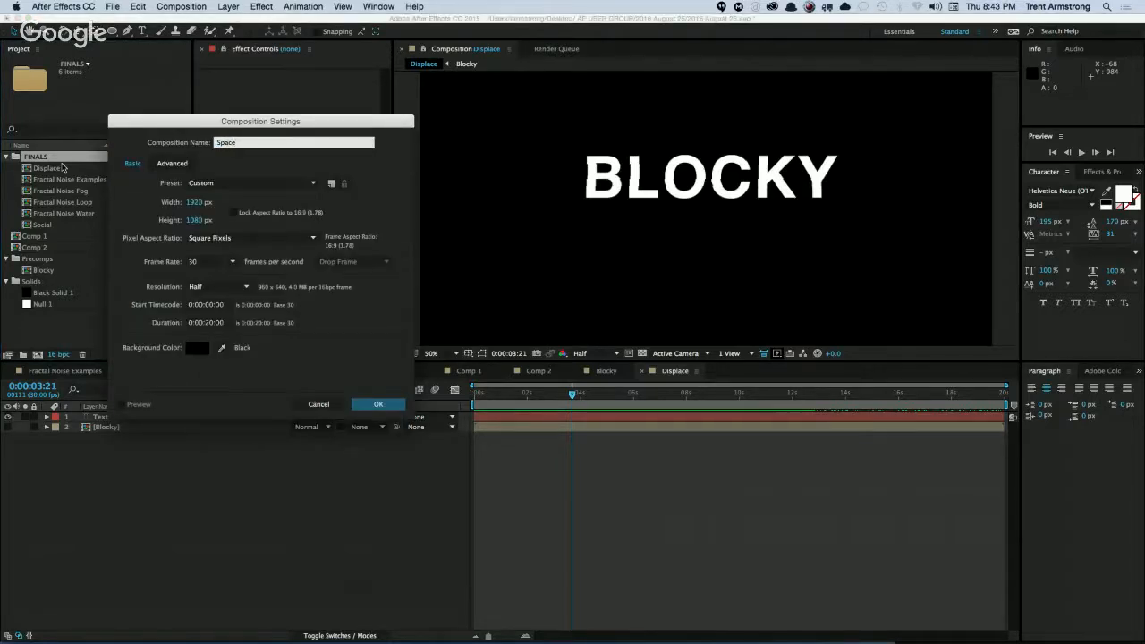
{"action": "key", "text": "Return"}
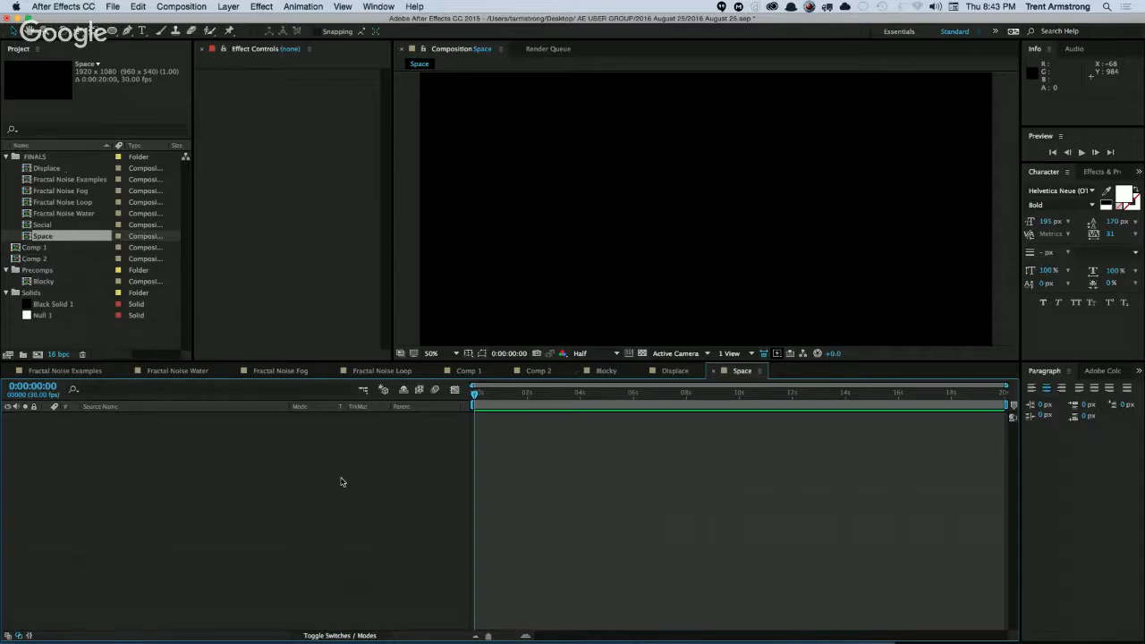
{"action": "left_click_drag", "start_coordinate": [640, 360], "coordinate": [658, 423]}
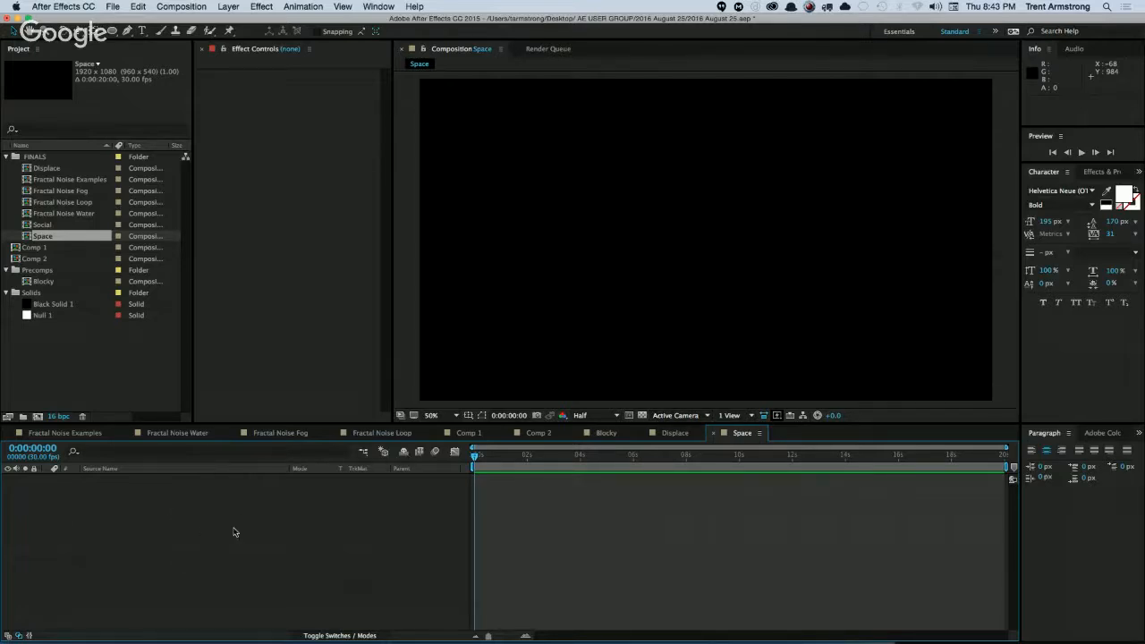
Add Black Solid 1 to the Space composition and apply the Fractal Noise effect to it.
{"action": "left_click_drag", "start_coordinate": [59, 304], "coordinate": [155, 567]}
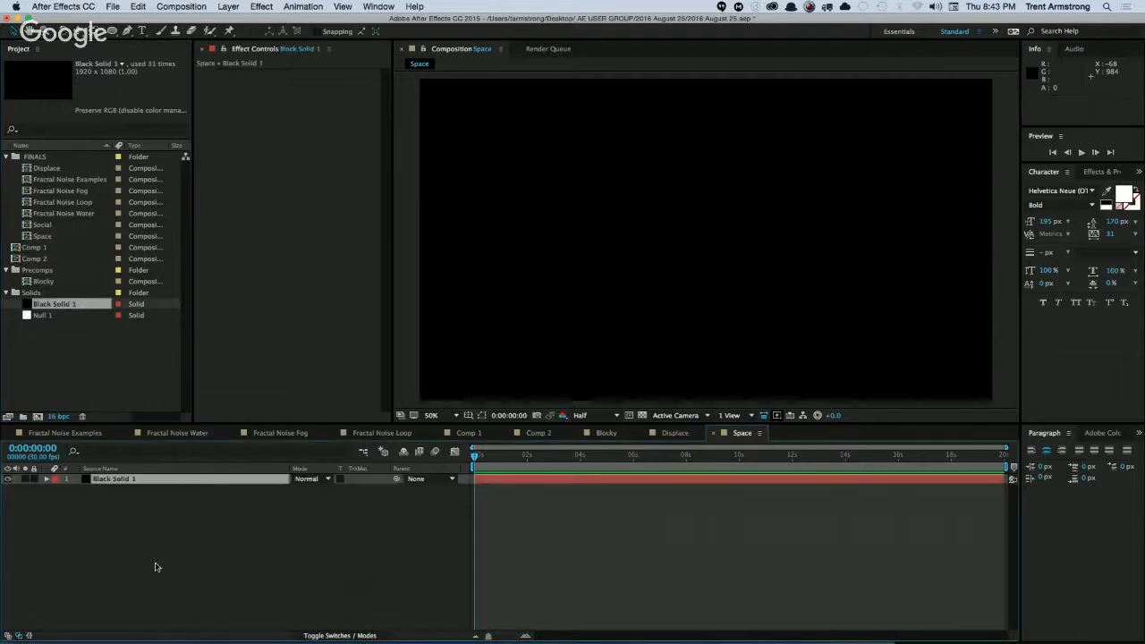
{"action": "left_click", "coordinate": [261, 6]}
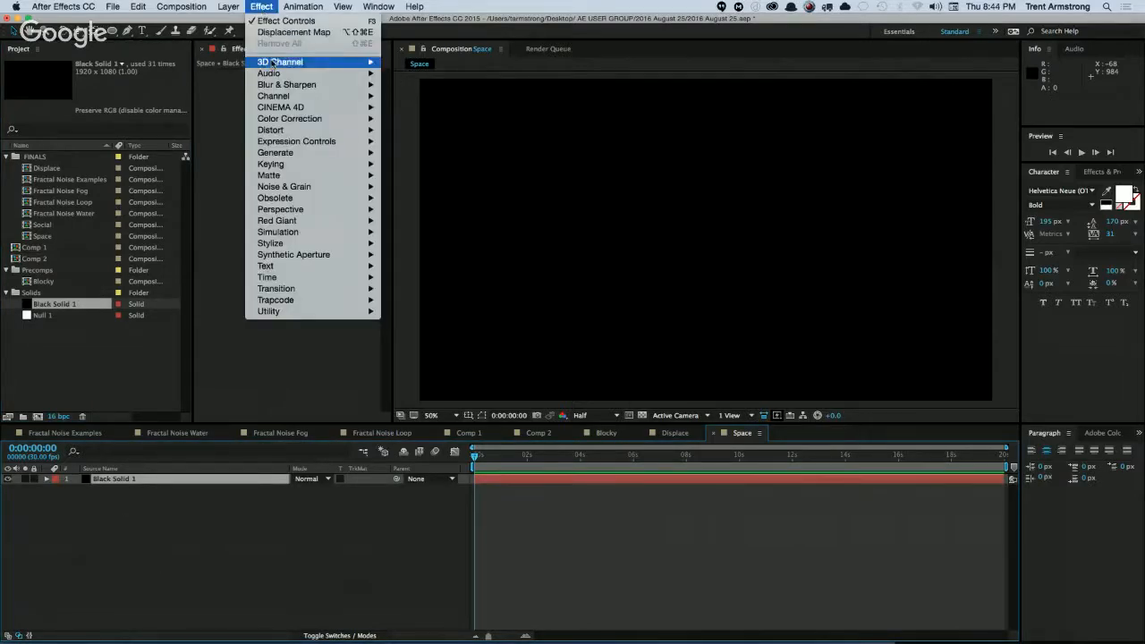
{"action": "mouse_move", "coordinate": [284, 85]}
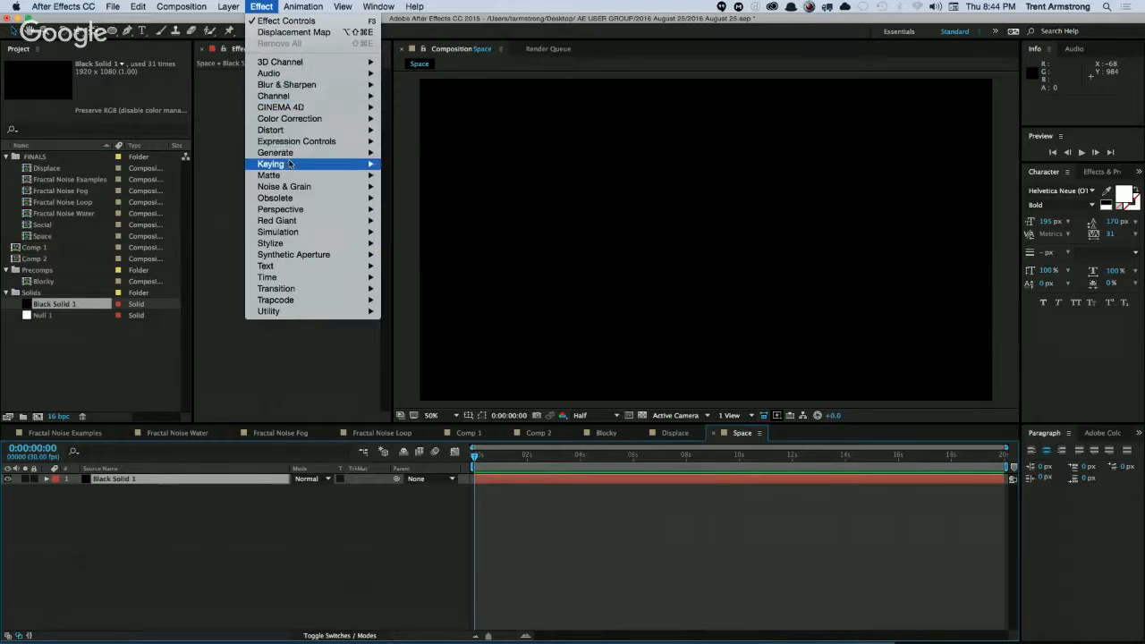
{"action": "mouse_move", "coordinate": [288, 186]}
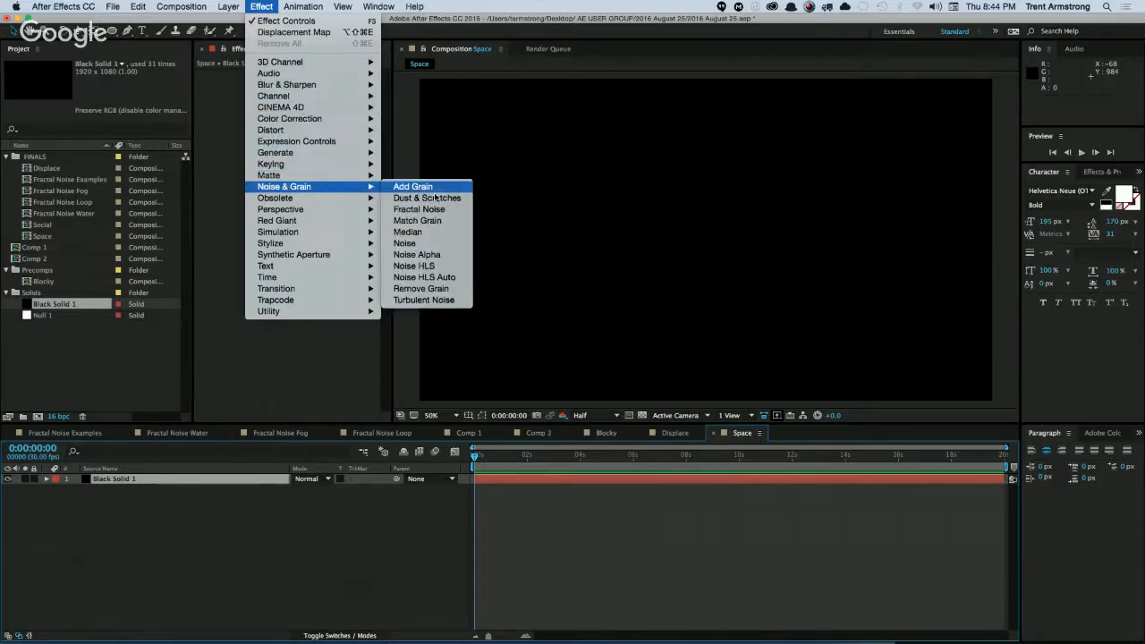
{"action": "left_click", "coordinate": [444, 210]}
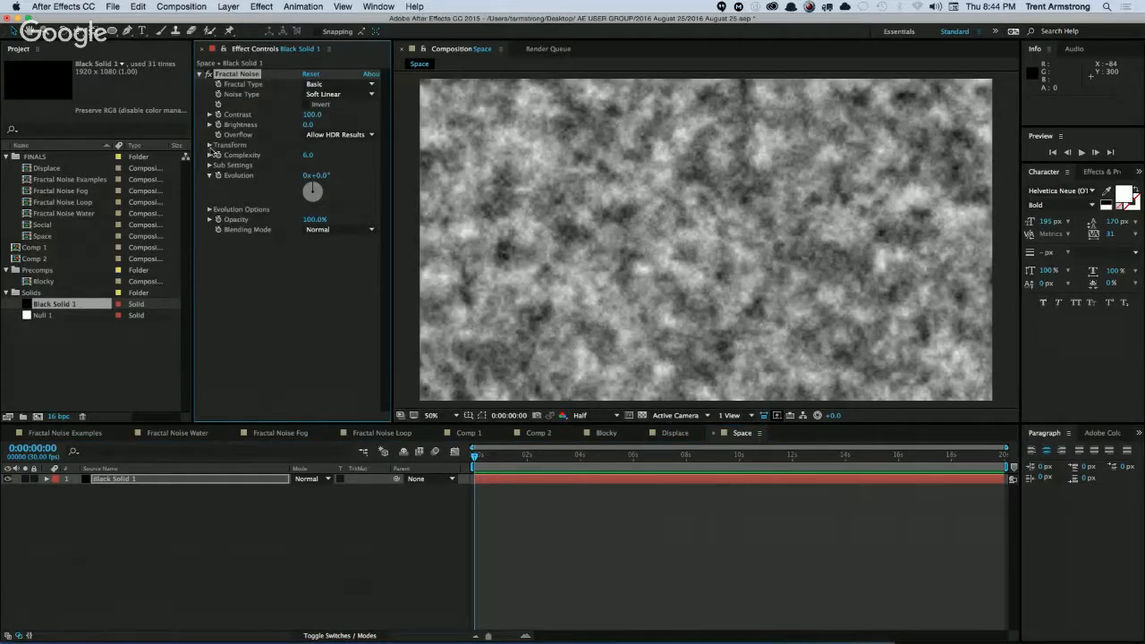
Shrink the Fractal Noise pattern to fine specks by setting its uniform Scale to 10.
{"action": "left_click", "coordinate": [209, 145]}
{"action": "left_click_drag", "start_coordinate": [314, 176], "coordinate": [262, 177]}
{"action": "left_click", "coordinate": [311, 176]}
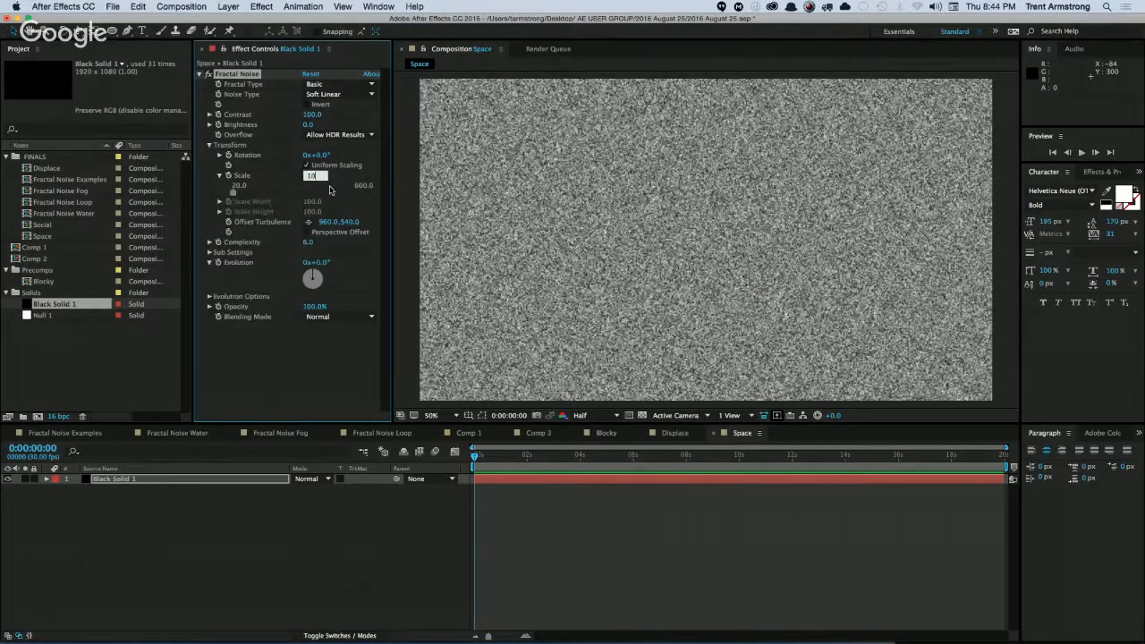
{"action": "type", "text": "10"}
{"action": "key", "text": "Return"}
Set the Fractal Noise Brightness to -120 and Contrast to 250 to leave only sparse star-like specks.
{"action": "left_click_drag", "start_coordinate": [308, 124], "coordinate": [276, 132]}
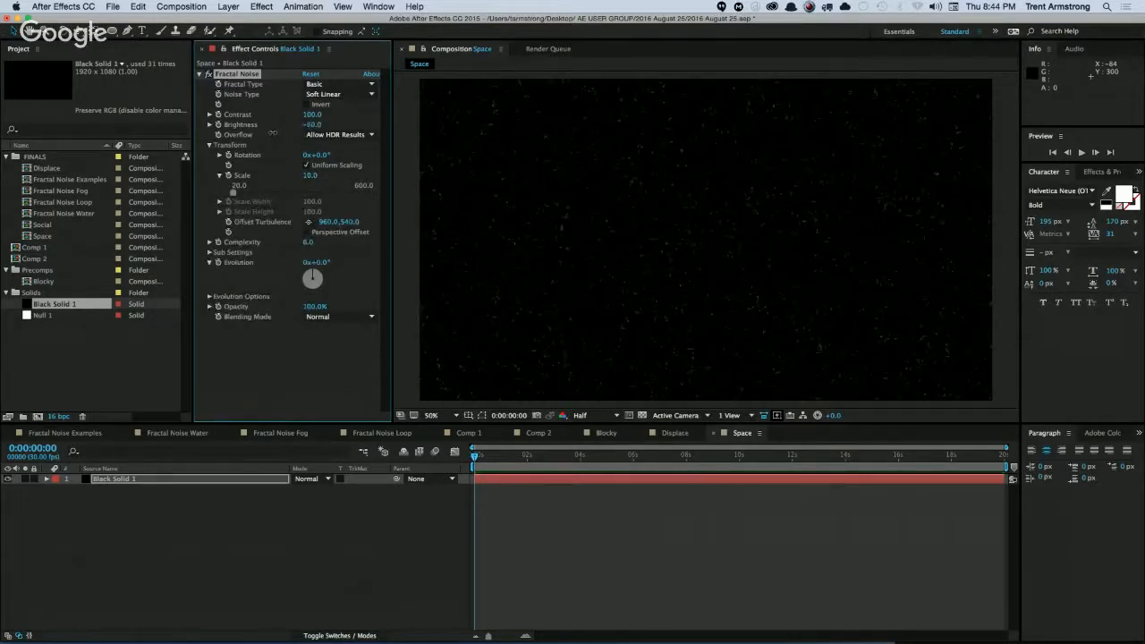
{"action": "mouse_move", "coordinate": [312, 114]}
{"action": "left_mouse_down"}
{"action": "mouse_move", "coordinate": [339, 114]}
{"action": "mouse_move", "coordinate": [300, 124]}
{"action": "mouse_move", "coordinate": [329, 114]}
{"action": "left_mouse_up"}
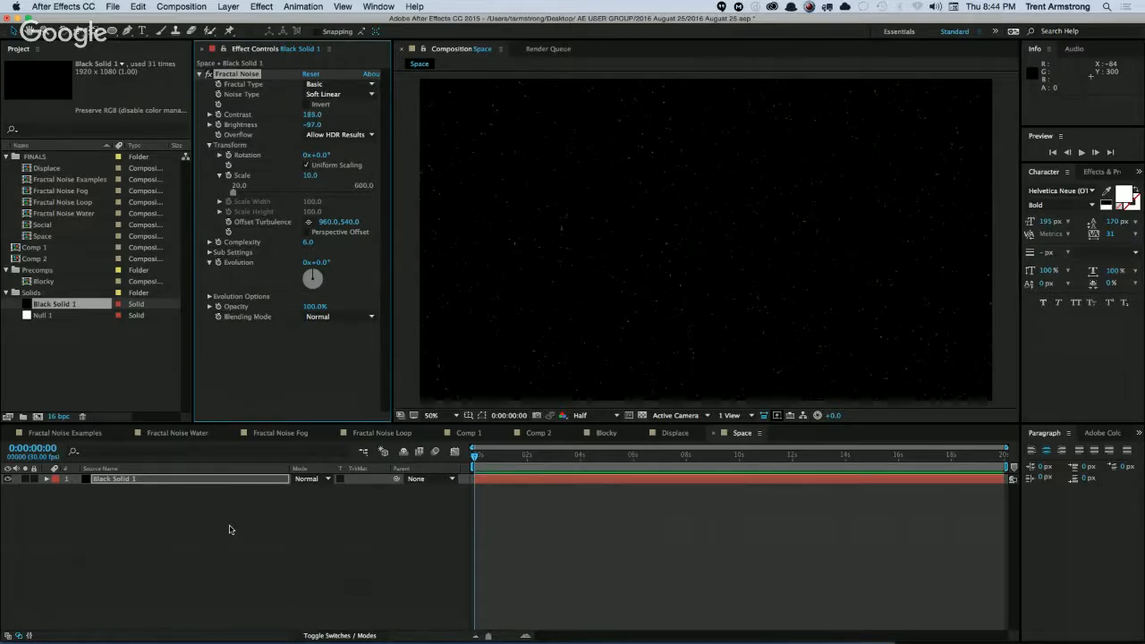
{"action": "left_click", "coordinate": [314, 124]}
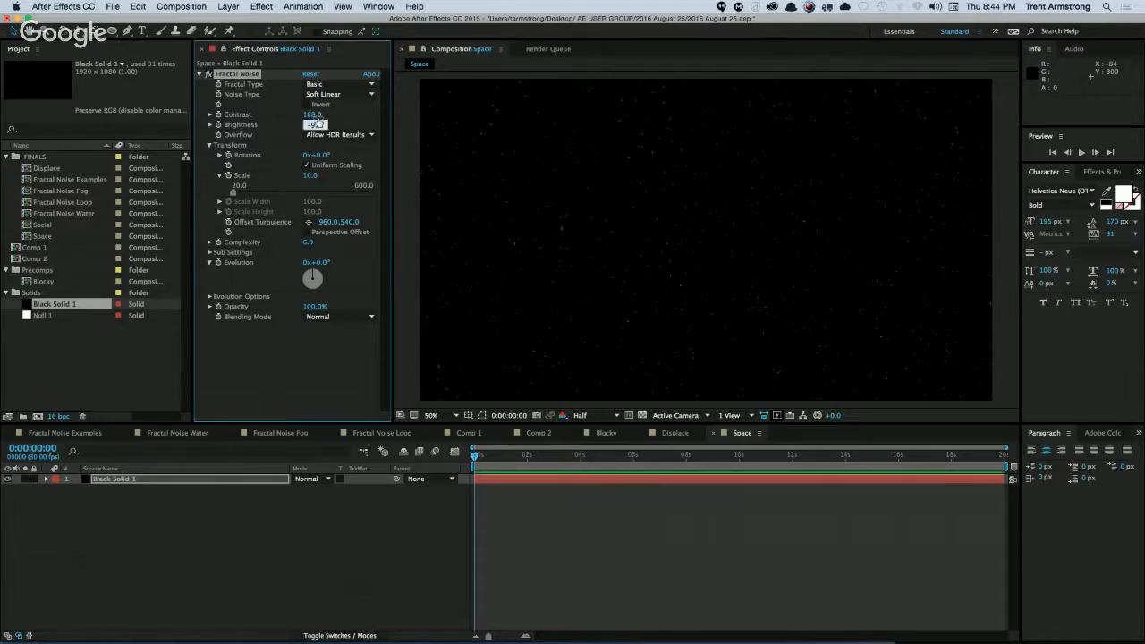
{"action": "key", "text": "shift+Tab"}
{"action": "type", "text": "250"}
{"action": "key", "text": "Return"}
{"action": "left_click", "coordinate": [229, 540]}
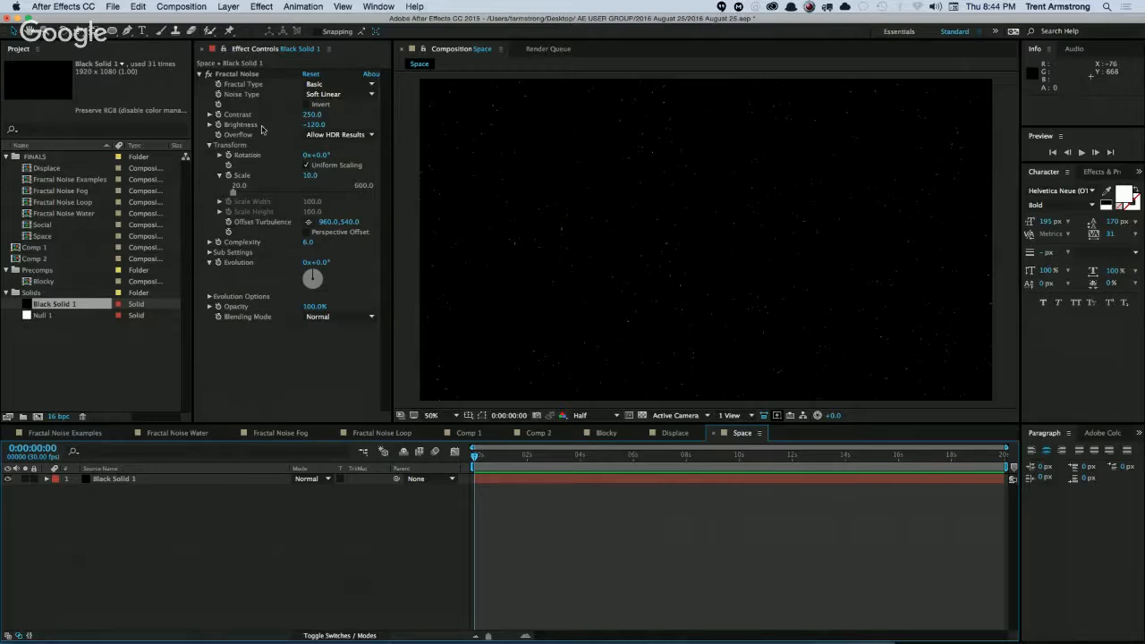
Shift the noise's Offset Turbulence, and add an Offset effect with Shift Center To at about 1221, 442.
{"action": "left_click_drag", "start_coordinate": [329, 229], "coordinate": [171, 229]}
{"action": "mouse_move", "coordinate": [286, 230]}
{"action": "left_mouse_down"}
{"action": "mouse_move", "coordinate": [395, 204]}
{"action": "mouse_move", "coordinate": [290, 221]}
{"action": "left_mouse_up"}
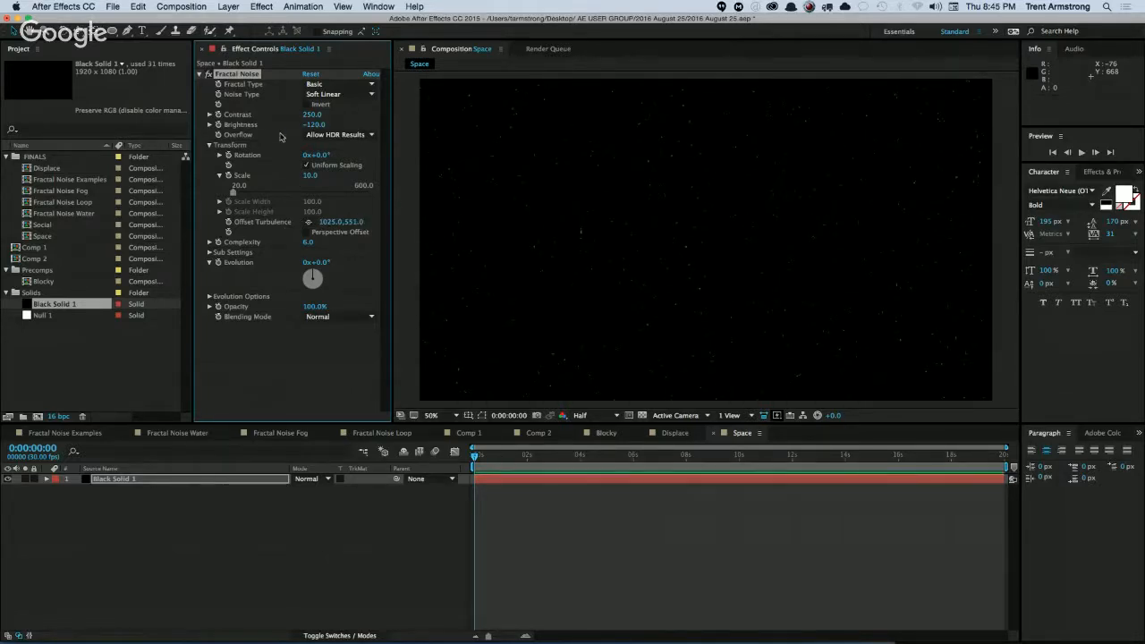
{"action": "left_click", "coordinate": [261, 6]}
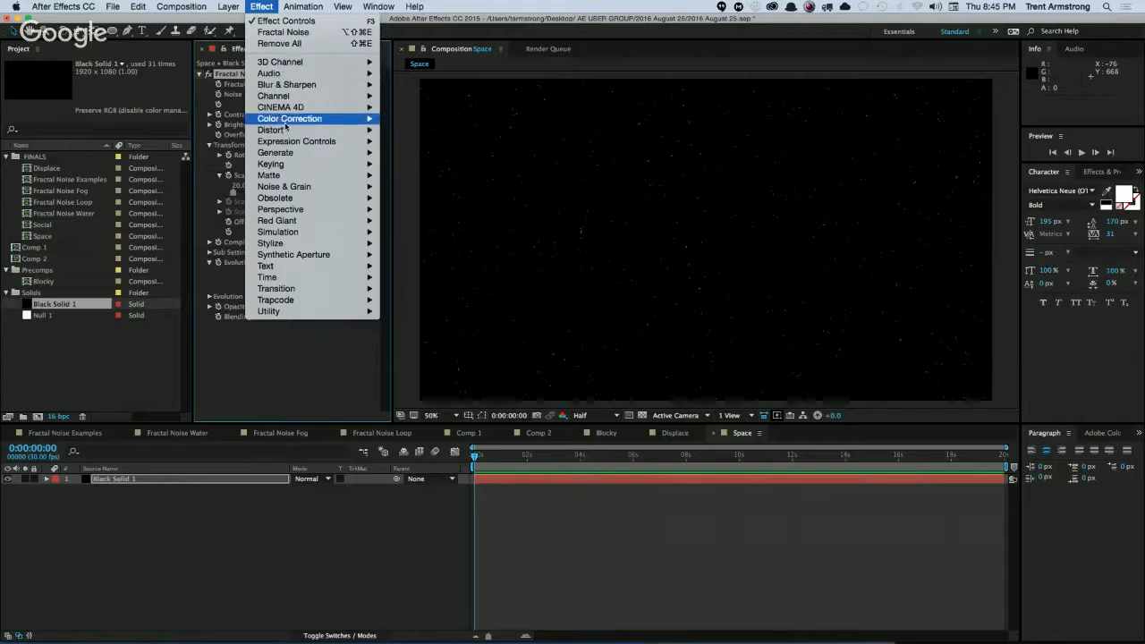
{"action": "mouse_move", "coordinate": [282, 131]}
{"action": "left_click", "coordinate": [405, 390]}
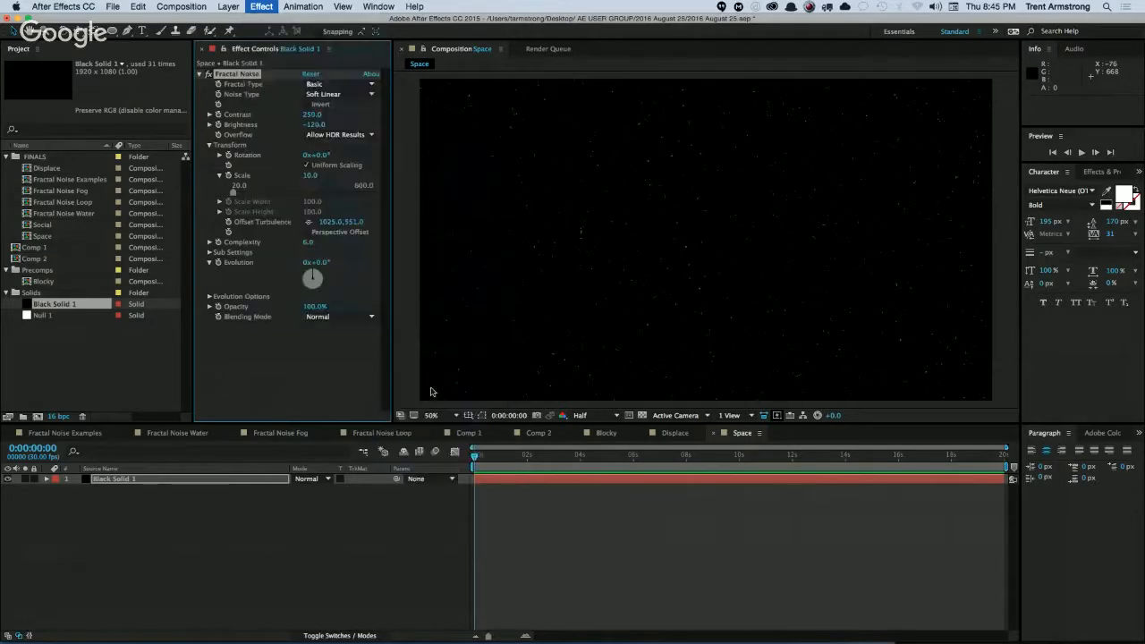
{"action": "left_click_drag", "start_coordinate": [327, 337], "coordinate": [380, 330]}
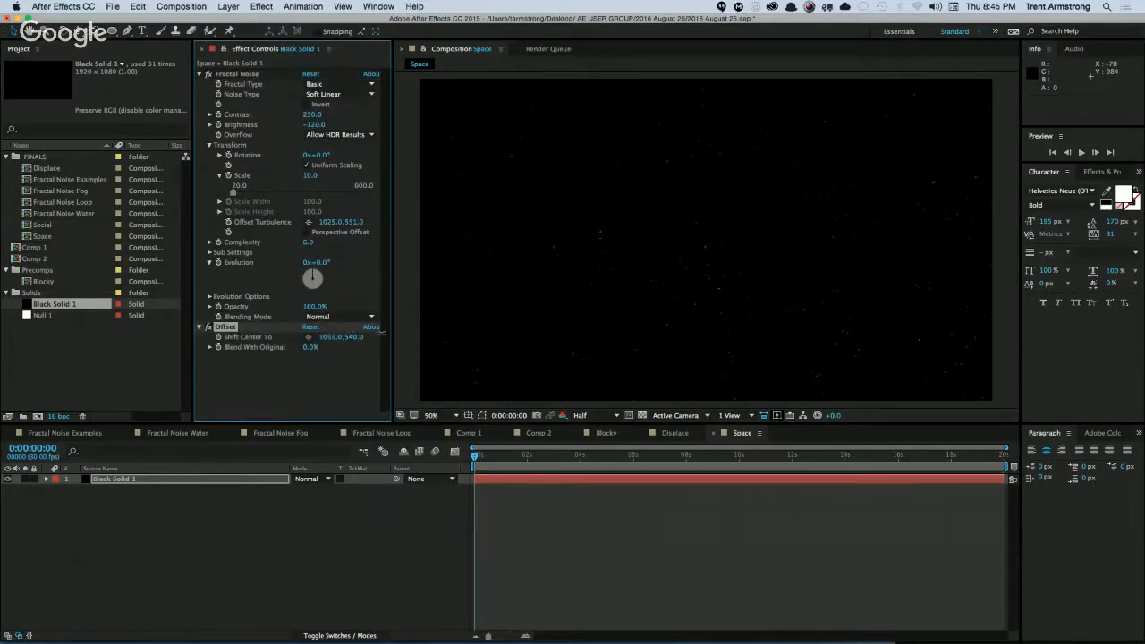
{"action": "left_click_drag", "start_coordinate": [609, 370], "coordinate": [430, 337]}
{"action": "left_click_drag", "start_coordinate": [557, 345], "coordinate": [325, 347]}
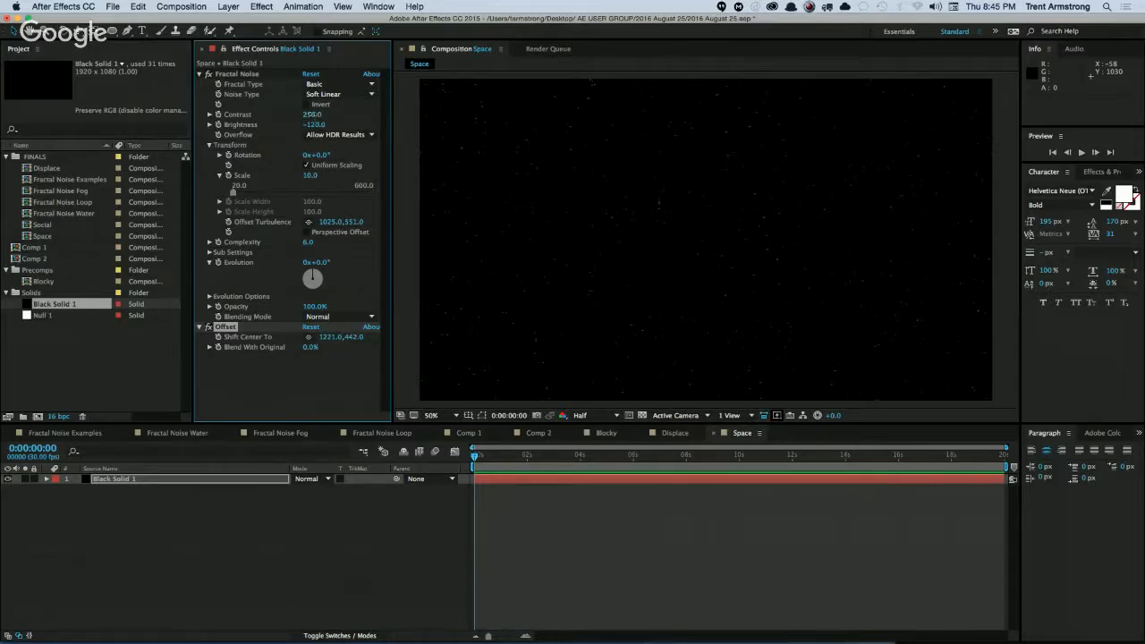
Raise the star noise Contrast to 335 and move the Offset effect's Shift Center To to about 1190, 442.
{"action": "left_click_drag", "start_coordinate": [313, 115], "coordinate": [289, 170]}
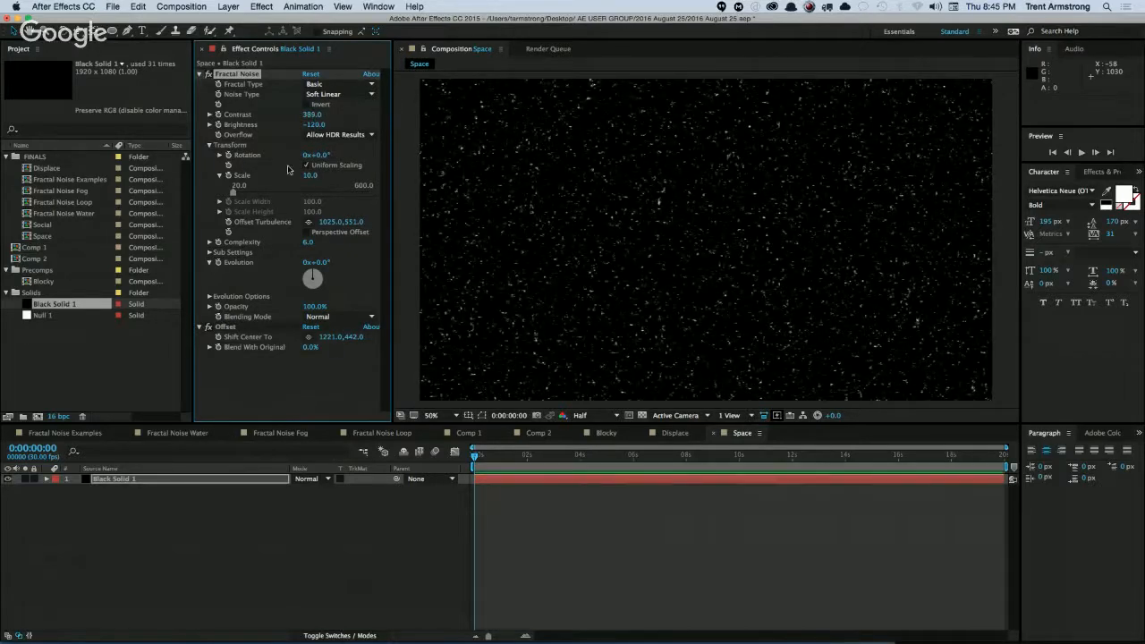
{"action": "left_click_drag", "start_coordinate": [331, 337], "coordinate": [304, 340]}
{"action": "left_click_drag", "start_coordinate": [311, 115], "coordinate": [288, 116]}
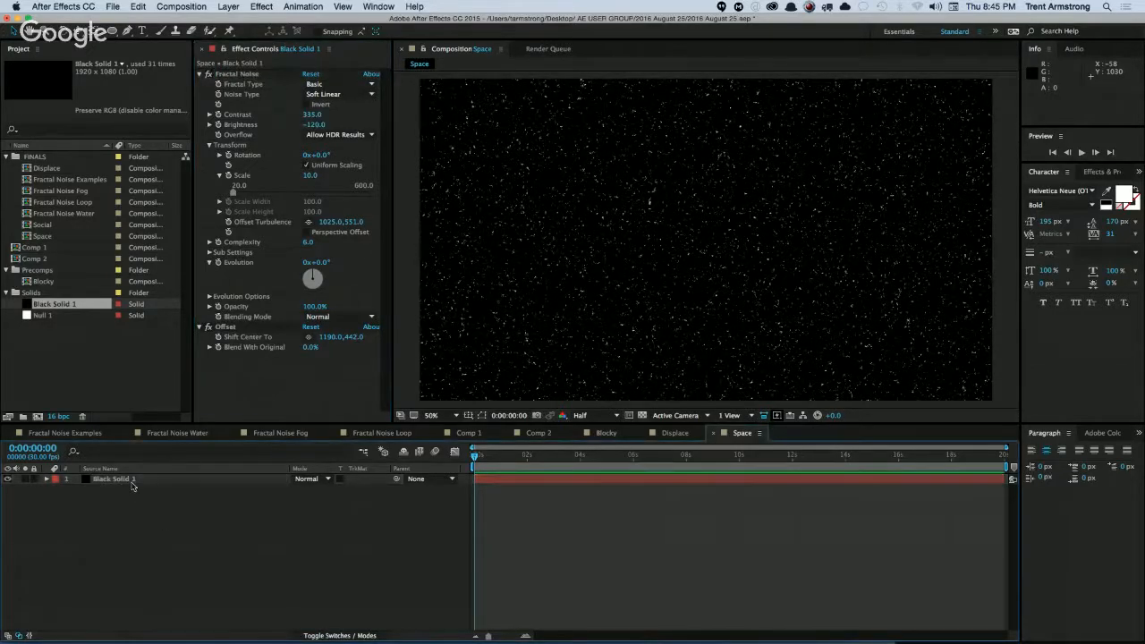
Duplicate the solid layer and rename the lower copy Stars.
{"action": "key", "text": "super+d"}
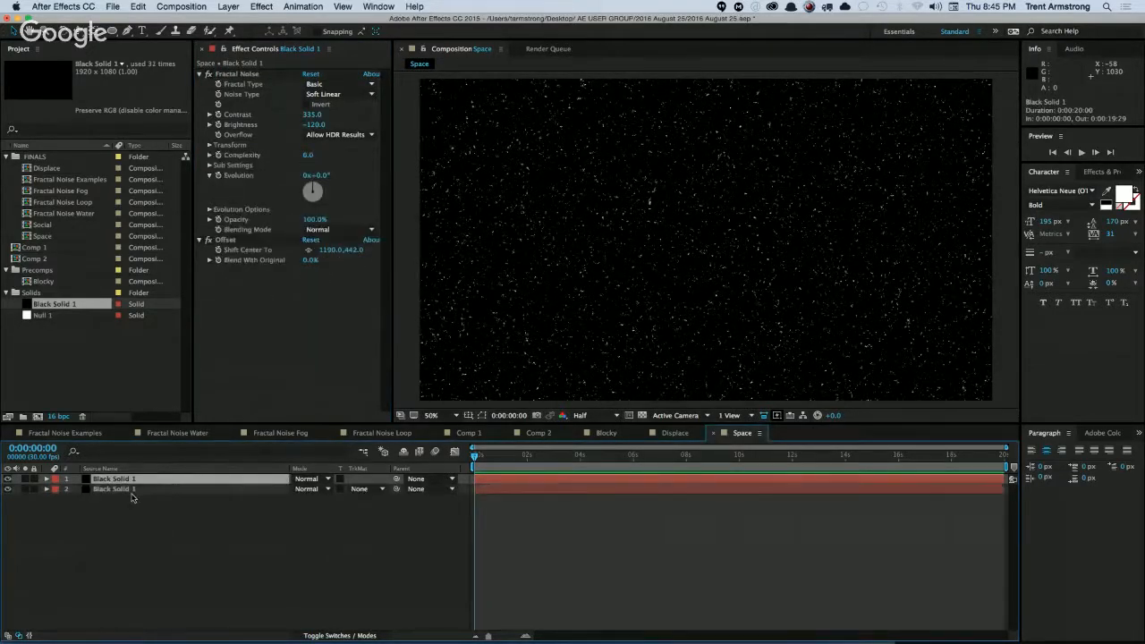
{"action": "left_click", "coordinate": [134, 490]}
{"action": "key", "text": "Return"}
{"action": "type", "text": "Stars"}
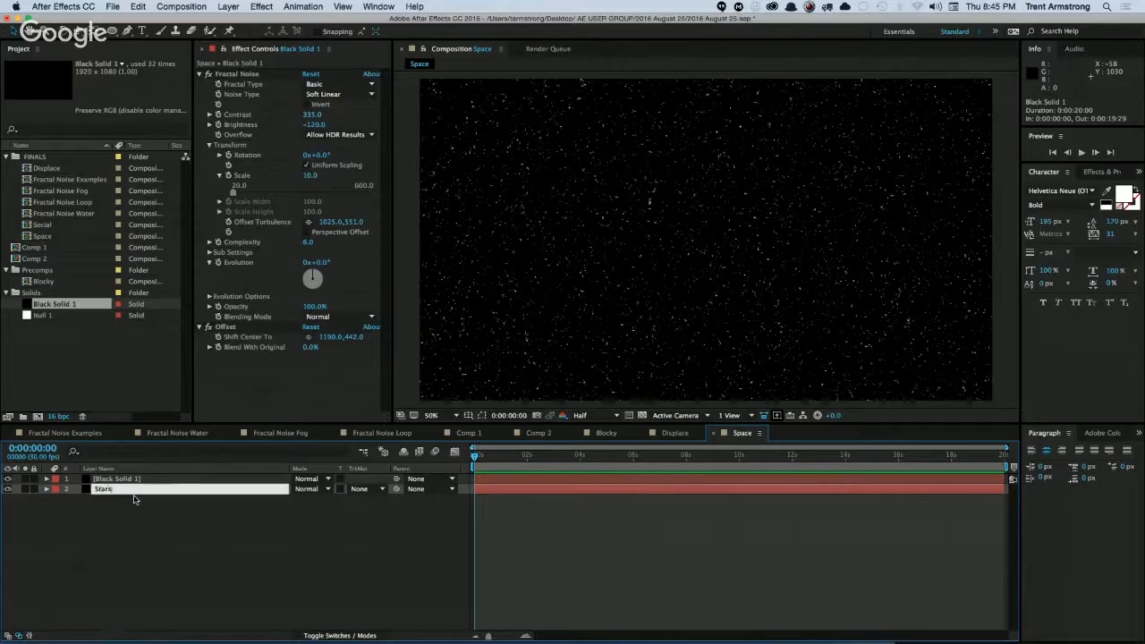
{"action": "key", "text": "Return"}
On the upper Black Solid 1 layer, reset Fractal Noise to its defaults and delete the Offset effect.
{"action": "left_click", "coordinate": [136, 481]}
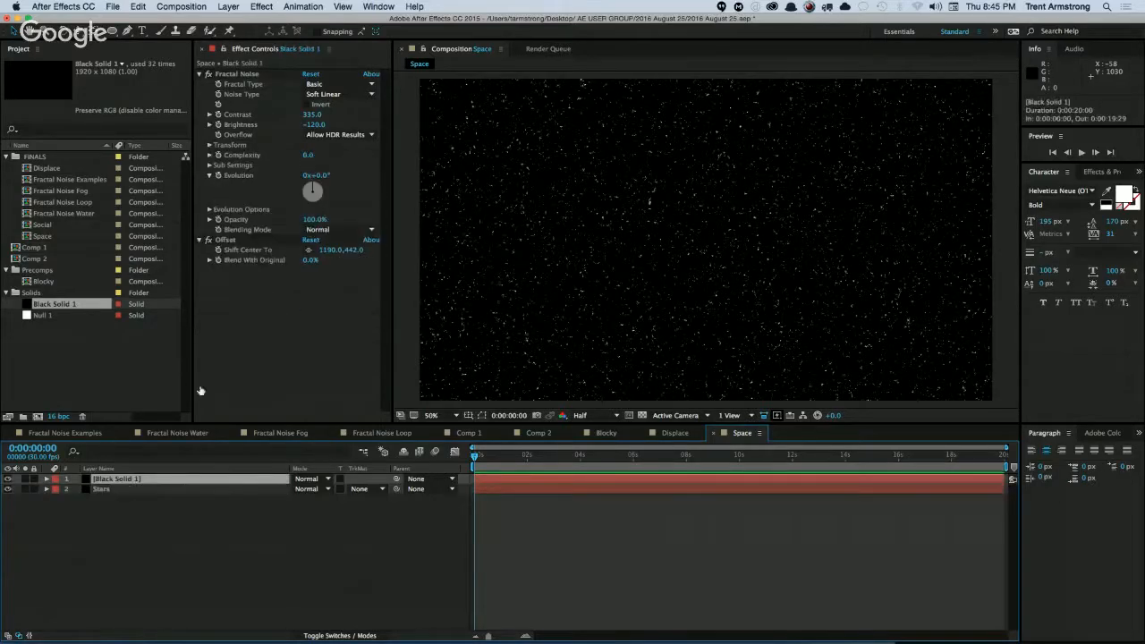
{"action": "left_click", "coordinate": [310, 74]}
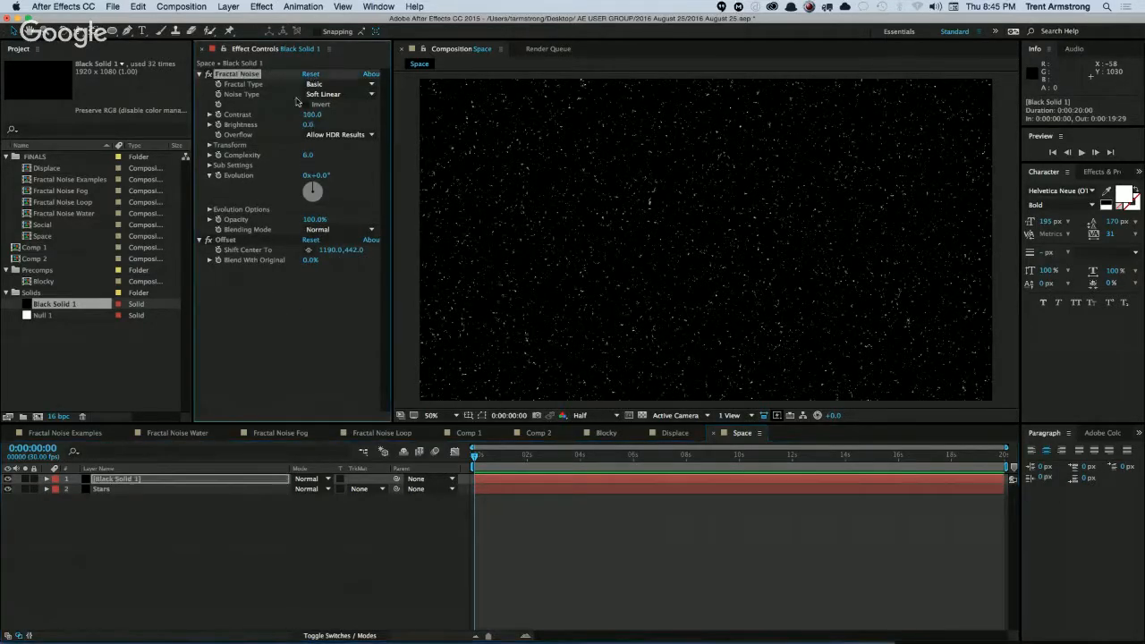
{"action": "key", "text": "Delete"}
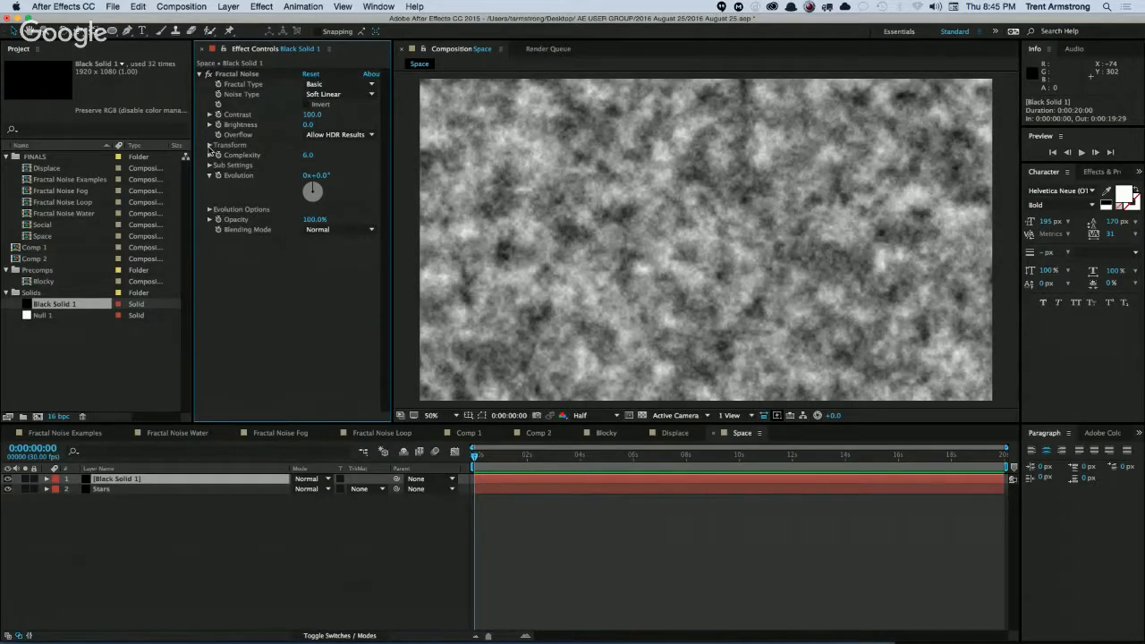
Shape the upper layer's noise into sparse clouds with Scale 440, Brightness -62 and Complexity 7.4.
{"action": "left_click", "coordinate": [210, 146]}
{"action": "left_click_drag", "start_coordinate": [313, 175], "coordinate": [406, 176]}
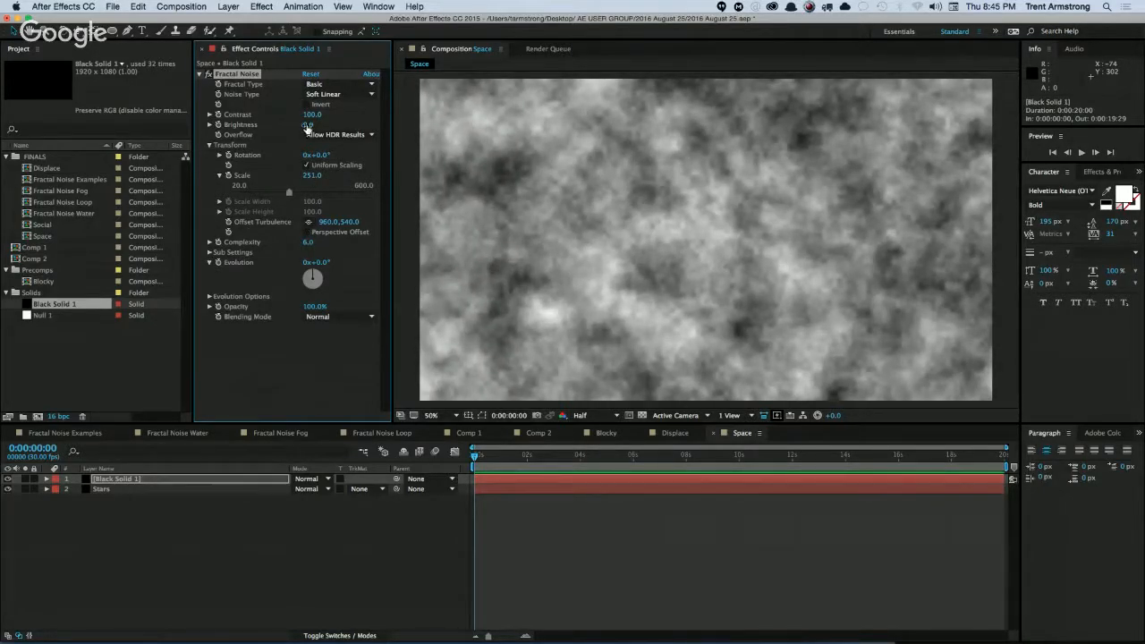
{"action": "mouse_move", "coordinate": [306, 129]}
{"action": "left_mouse_down"}
{"action": "mouse_move", "coordinate": [327, 201]}
{"action": "mouse_move", "coordinate": [326, 172]}
{"action": "mouse_move", "coordinate": [404, 157]}
{"action": "mouse_move", "coordinate": [306, 125]}
{"action": "left_mouse_up"}
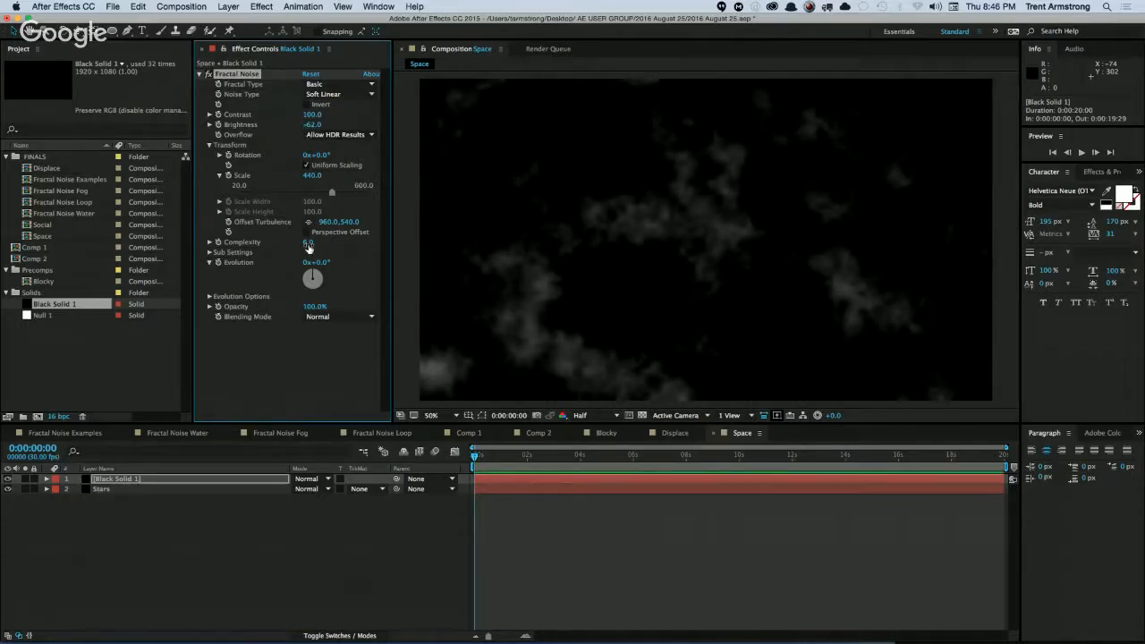
{"action": "left_click_drag", "start_coordinate": [361, 232], "coordinate": [386, 235]}
{"action": "left_click", "coordinate": [153, 508]}
Apply a Fill effect to the cloud layer and set its color to pink F659DC.
{"action": "left_click", "coordinate": [123, 480]}
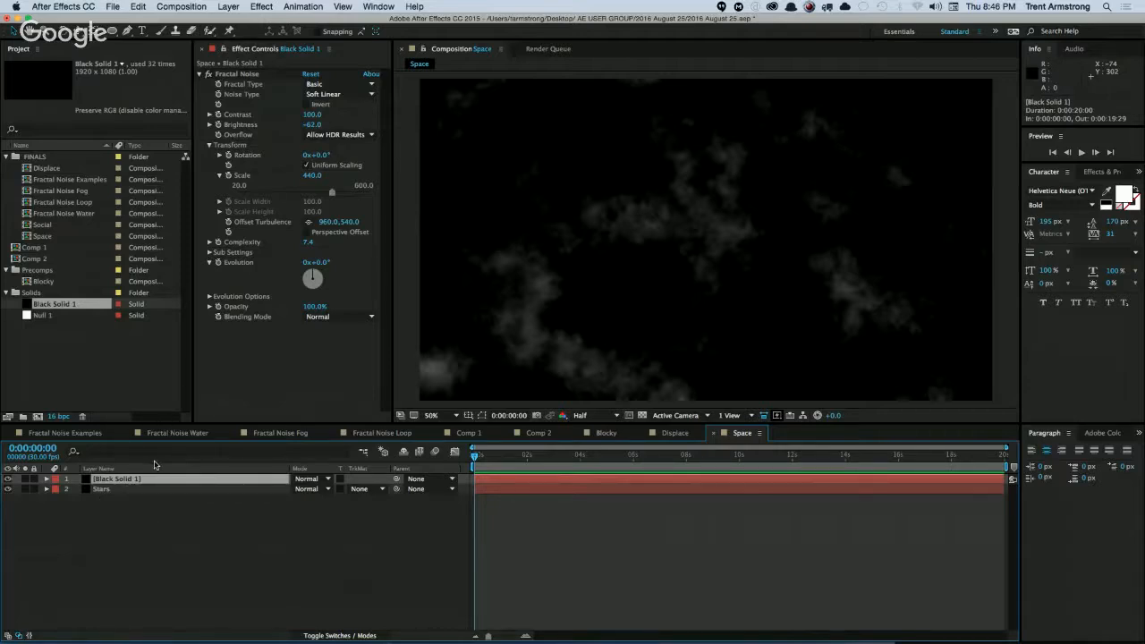
{"action": "left_click", "coordinate": [261, 7]}
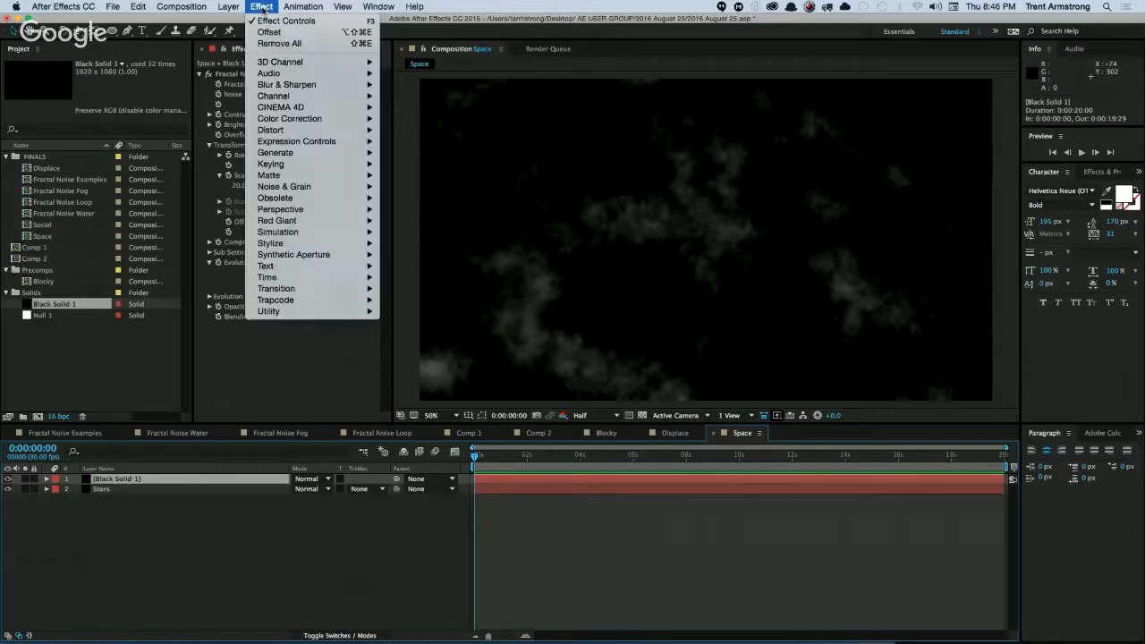
{"action": "mouse_move", "coordinate": [298, 152]}
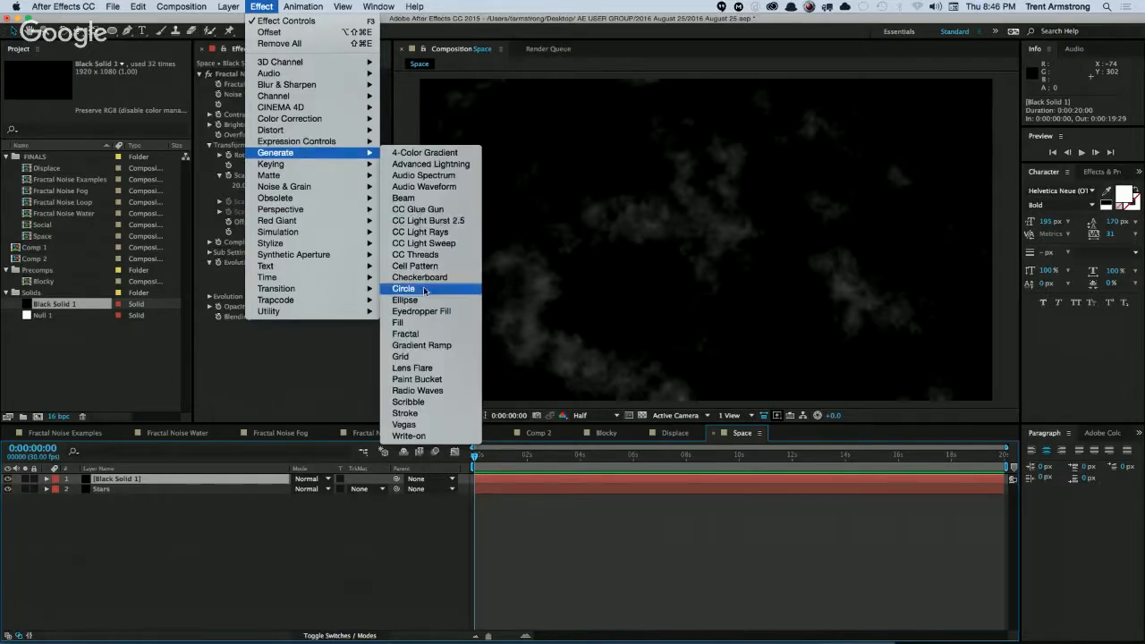
{"action": "left_click", "coordinate": [419, 324]}
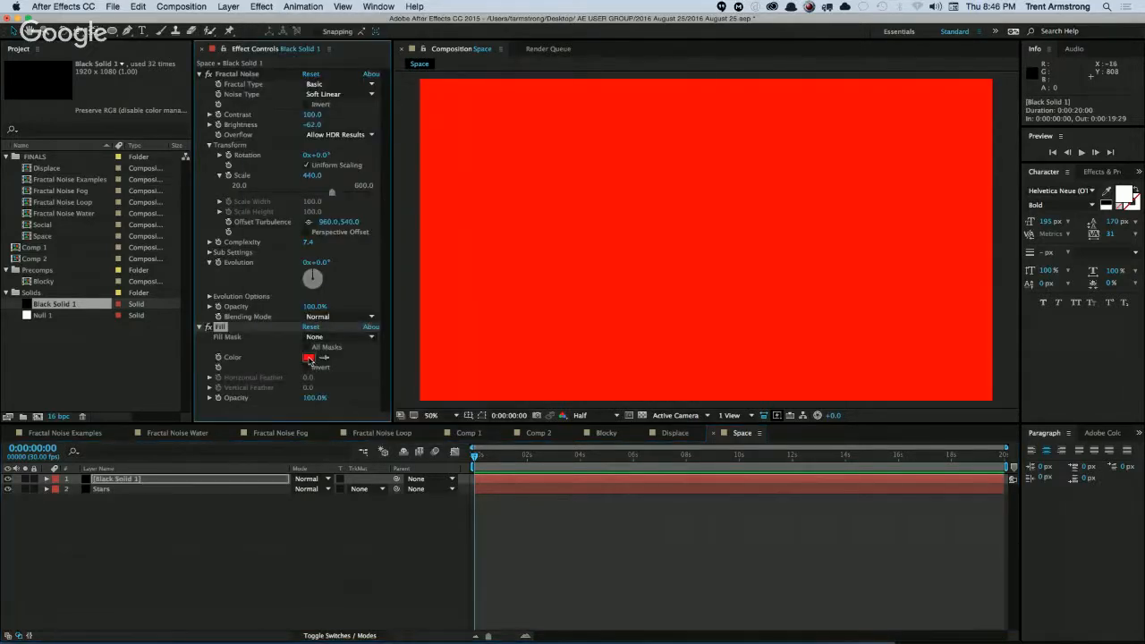
{"action": "left_click", "coordinate": [305, 357]}
{"action": "left_click_drag", "start_coordinate": [361, 311], "coordinate": [361, 290]}
{"action": "left_click", "coordinate": [310, 278]}
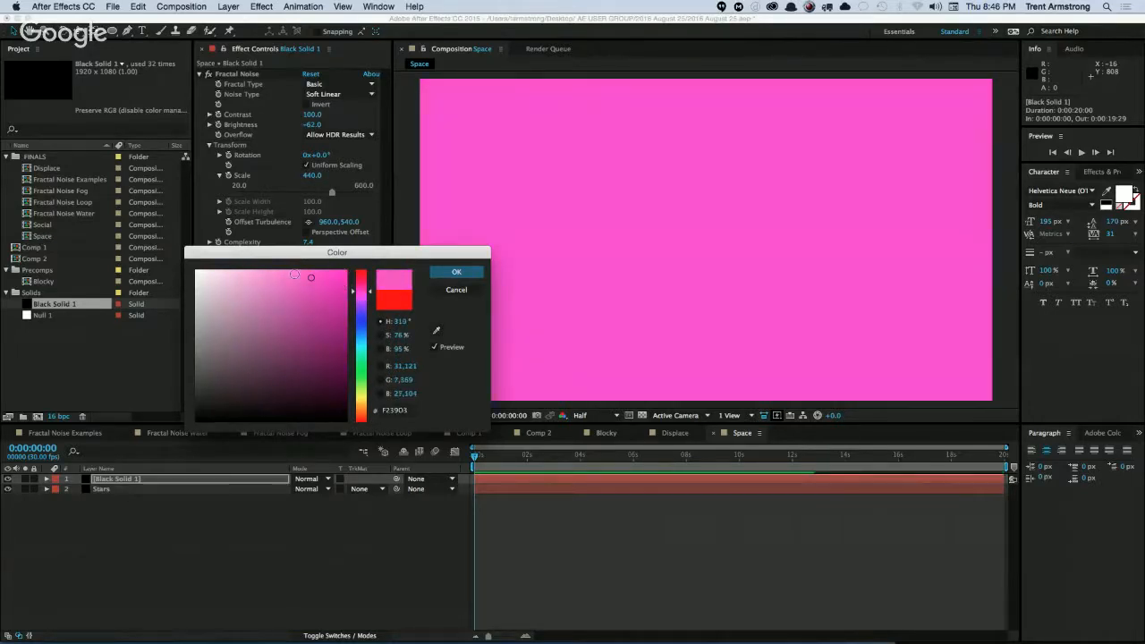
{"action": "left_click", "coordinate": [291, 273]}
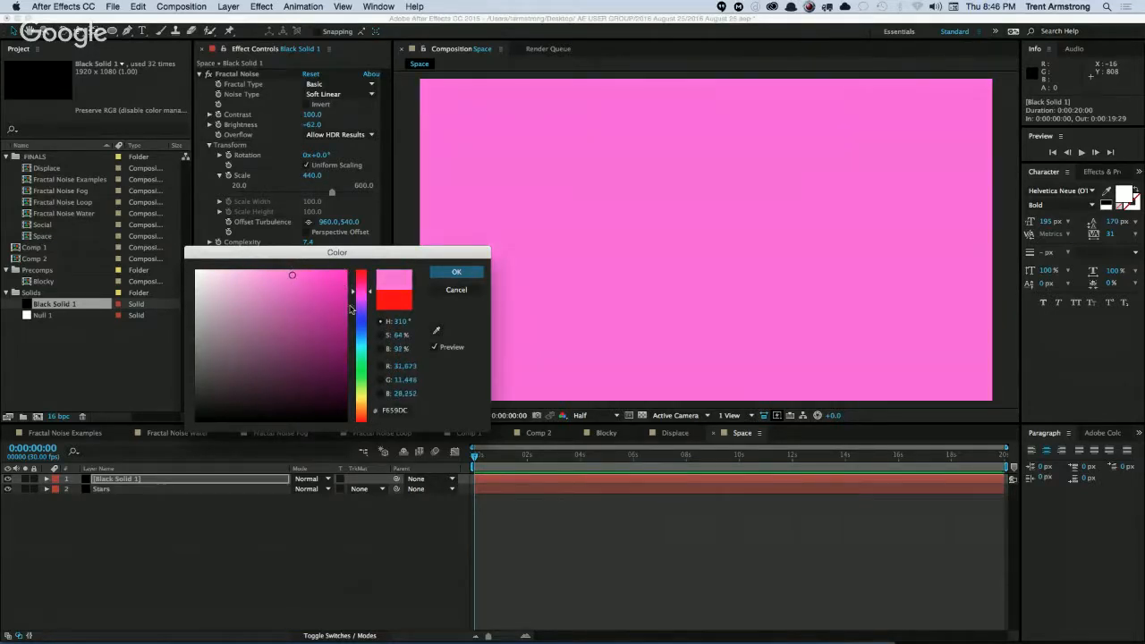
{"action": "key", "text": "Return"}
Place the Fill effect above Fractal Noise and set the noise's Blending Mode to Multiply.
{"action": "left_click_drag", "start_coordinate": [221, 327], "coordinate": [253, 71]}
{"action": "left_click", "coordinate": [333, 399]}
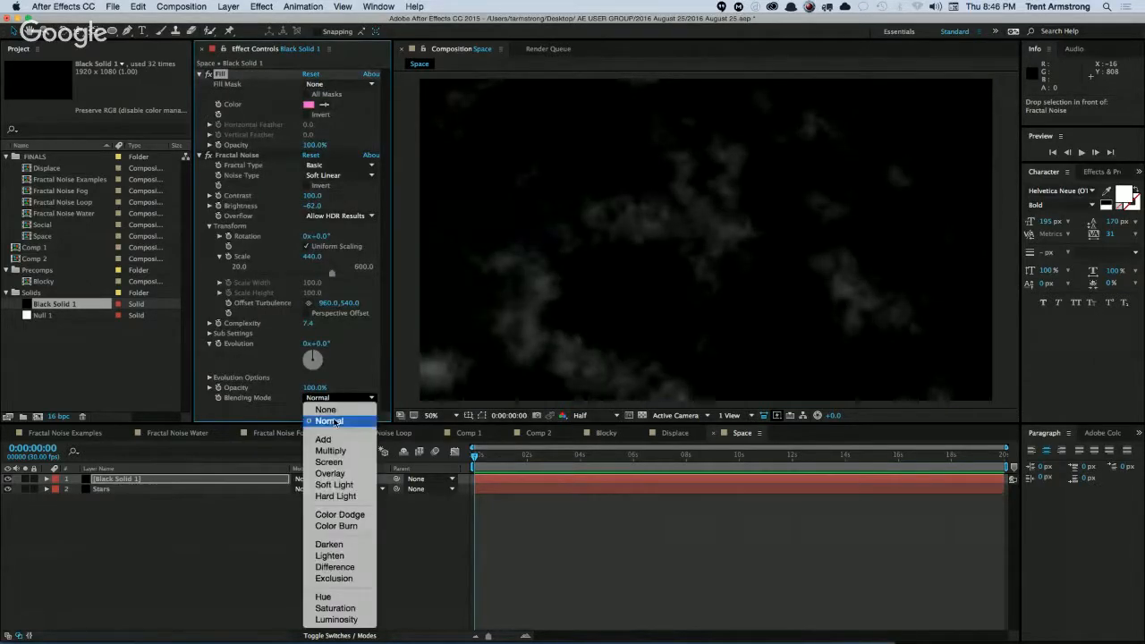
{"action": "left_click", "coordinate": [338, 450]}
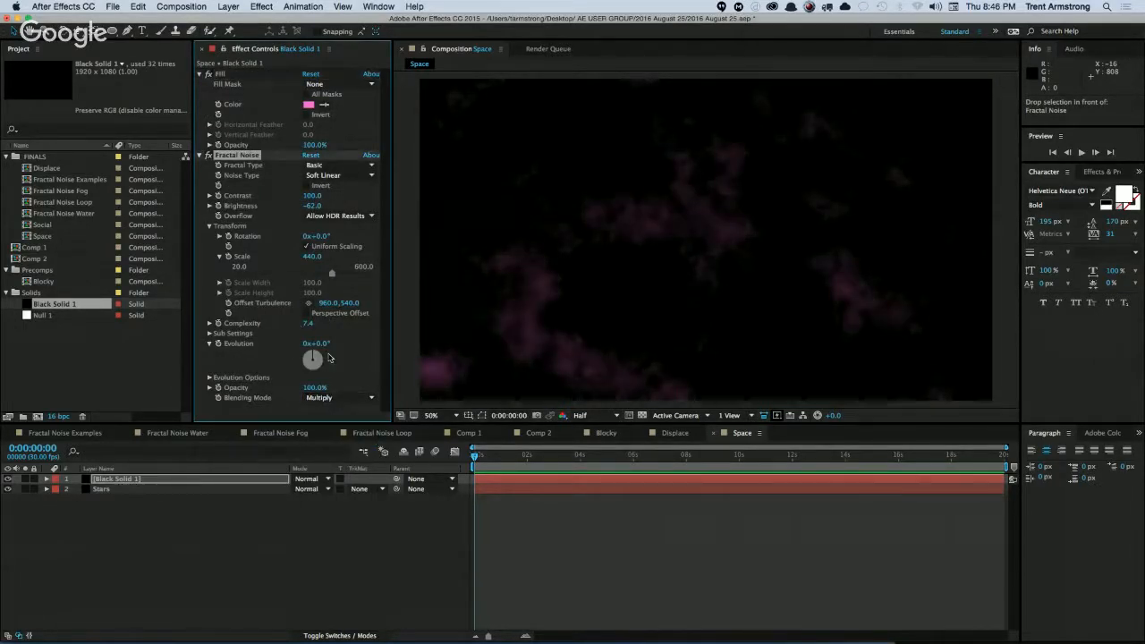
Duplicate the pink cloud layer, giving the copy a light blue 6FA8F1 Fill and a Fractal Noise Evolution of 110°.
{"action": "left_click", "coordinate": [112, 479]}
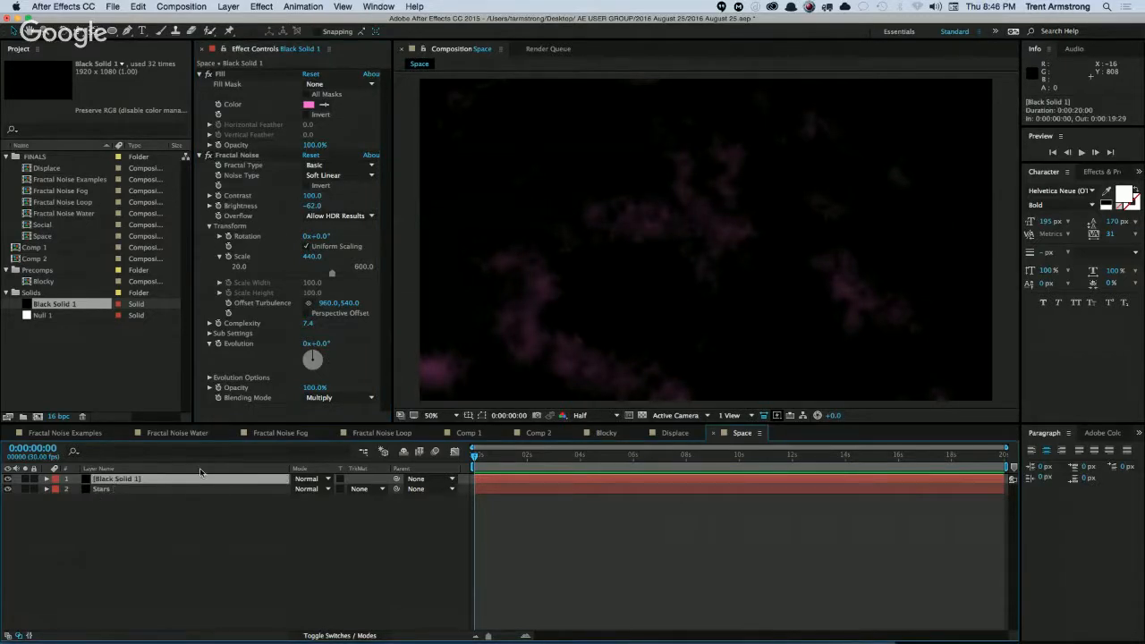
{"action": "key", "text": "super+d"}
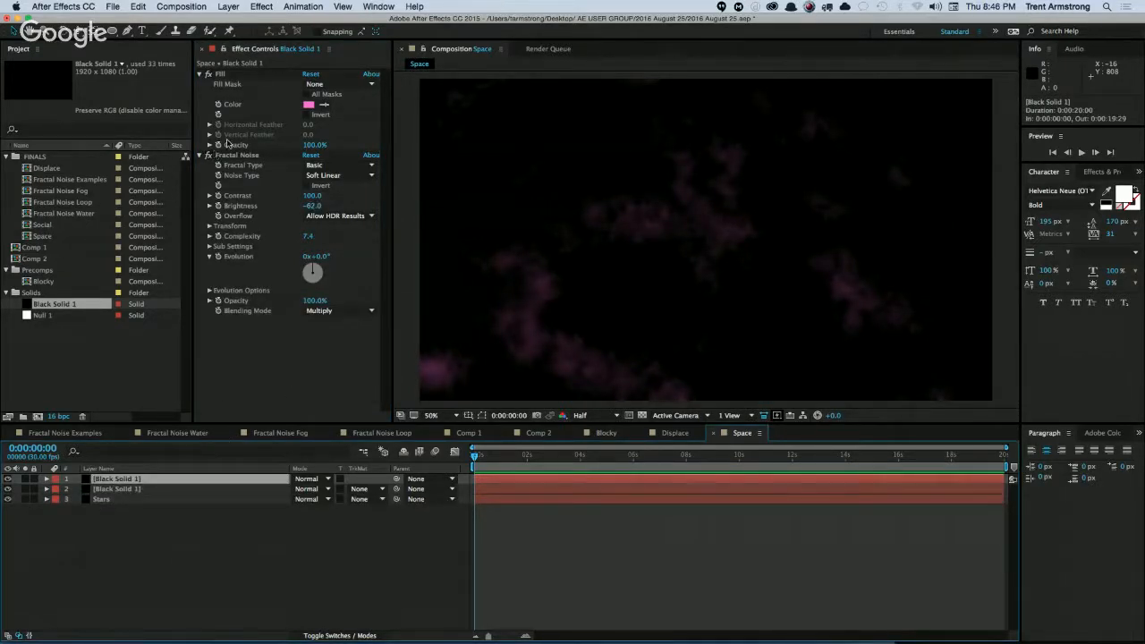
{"action": "left_click", "coordinate": [309, 105]}
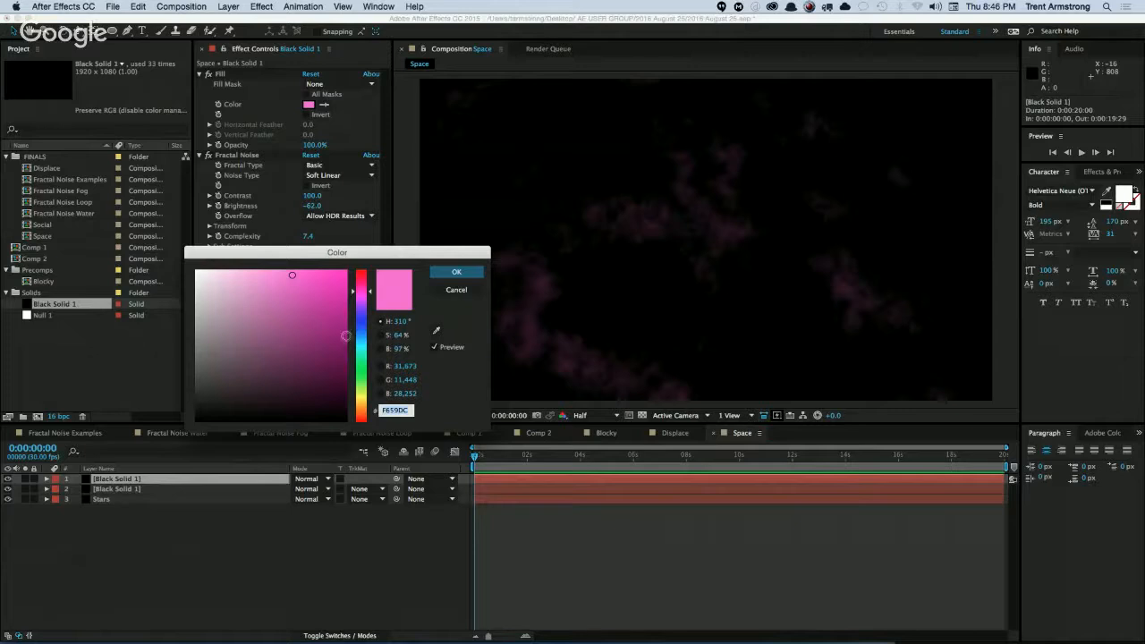
{"action": "left_click", "coordinate": [360, 333]}
{"action": "left_click", "coordinate": [305, 293]}
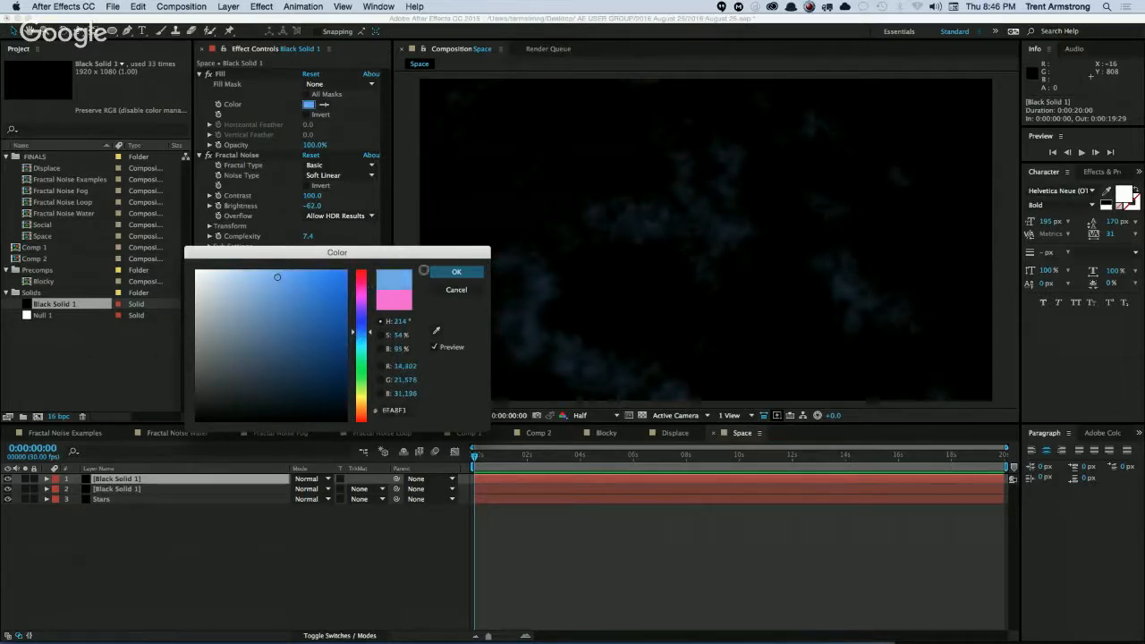
{"action": "left_click", "coordinate": [456, 270]}
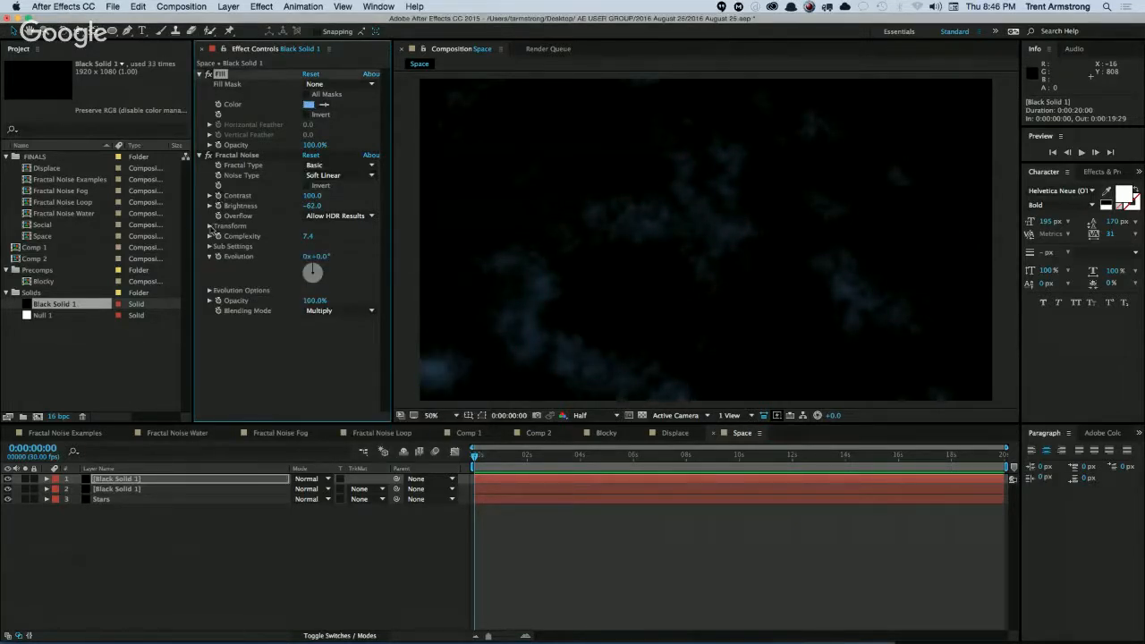
{"action": "left_click_drag", "start_coordinate": [316, 257], "coordinate": [385, 257]}
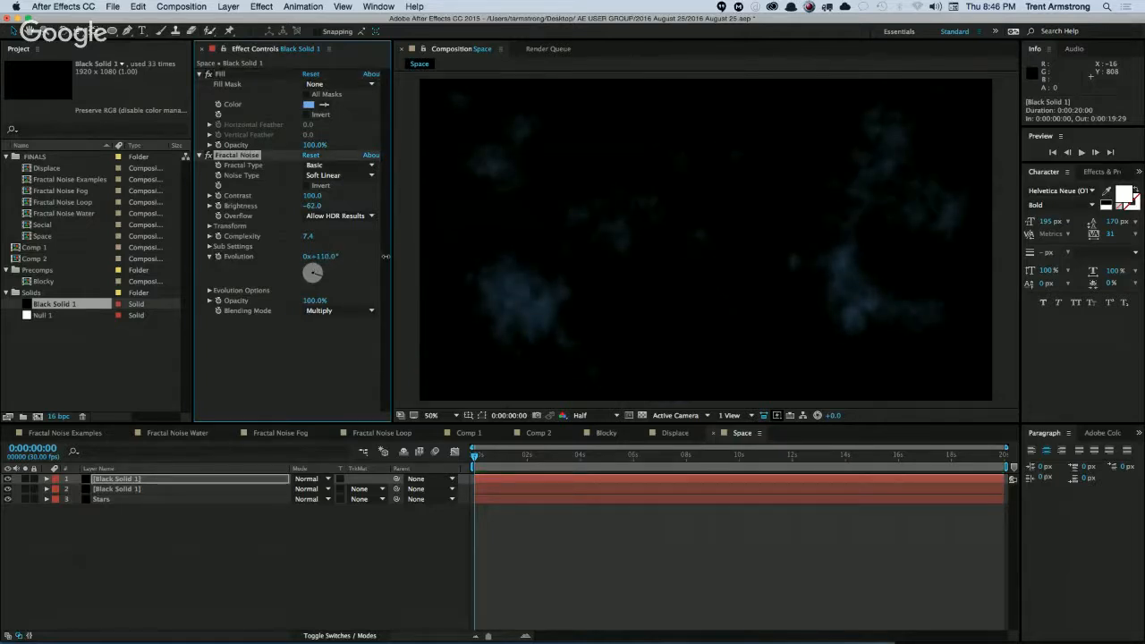
Try the Overlay blending mode on both cloud layers, settling on Screen for the pair.
{"action": "left_click", "coordinate": [187, 489], "text": "shift"}
{"action": "left_click", "coordinate": [296, 491]}
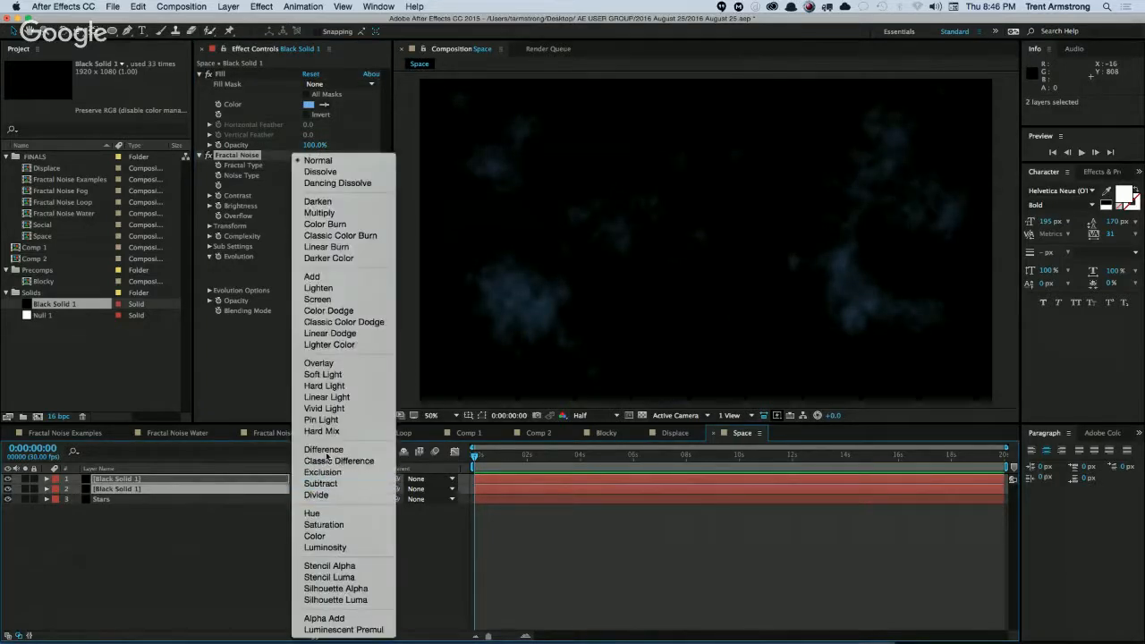
{"action": "left_click", "coordinate": [343, 365]}
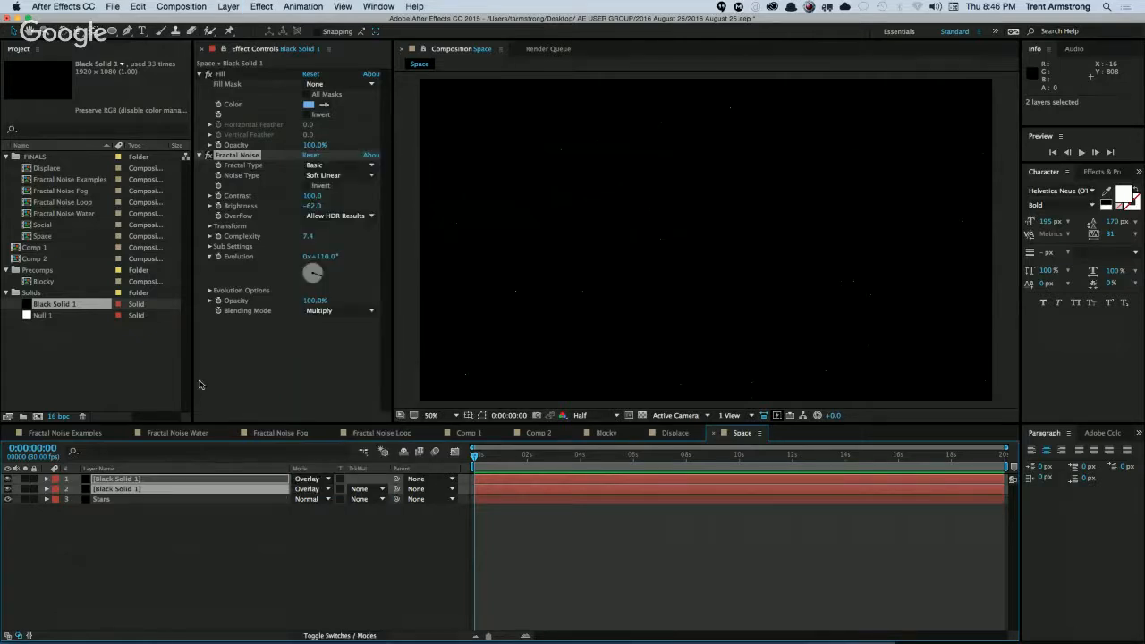
{"action": "left_click", "coordinate": [317, 480]}
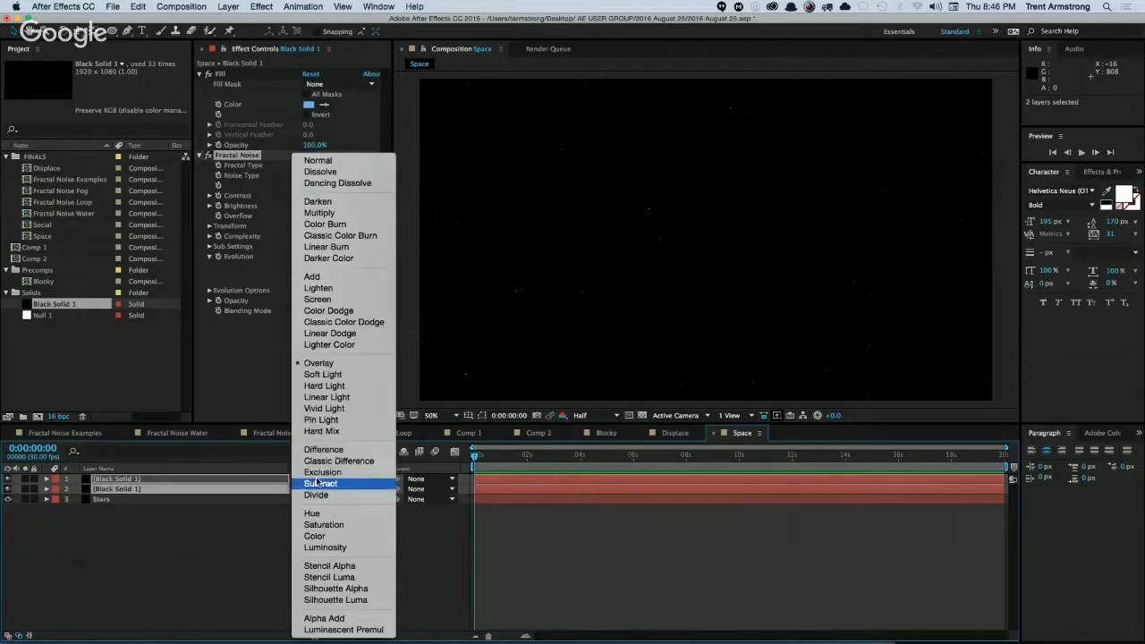
{"action": "left_click", "coordinate": [327, 299]}
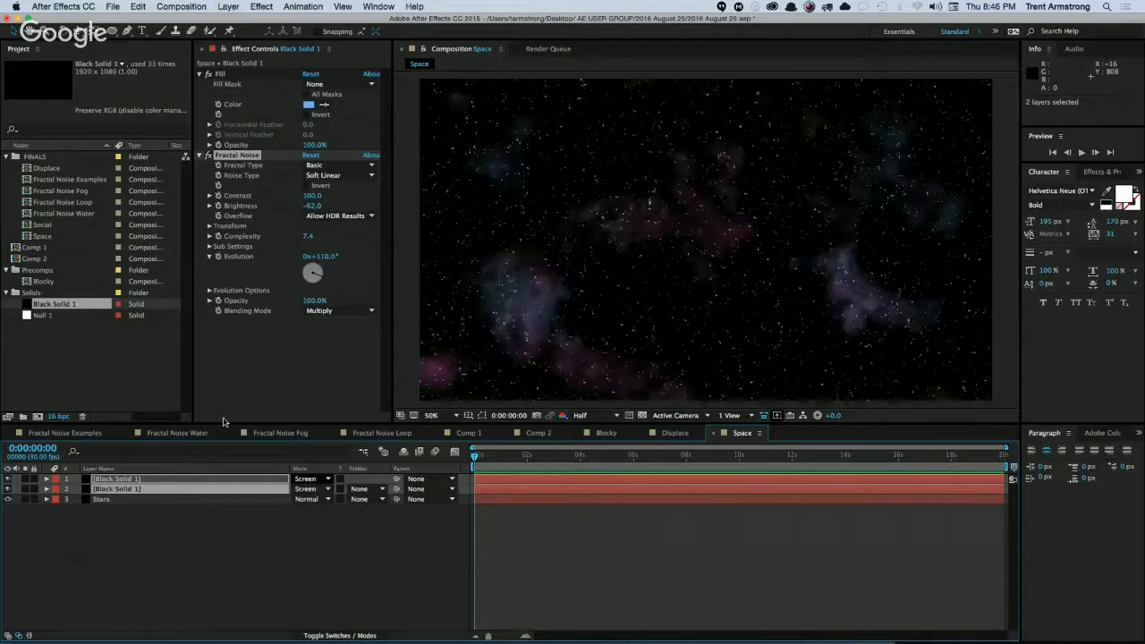
{"action": "left_click", "coordinate": [197, 541]}
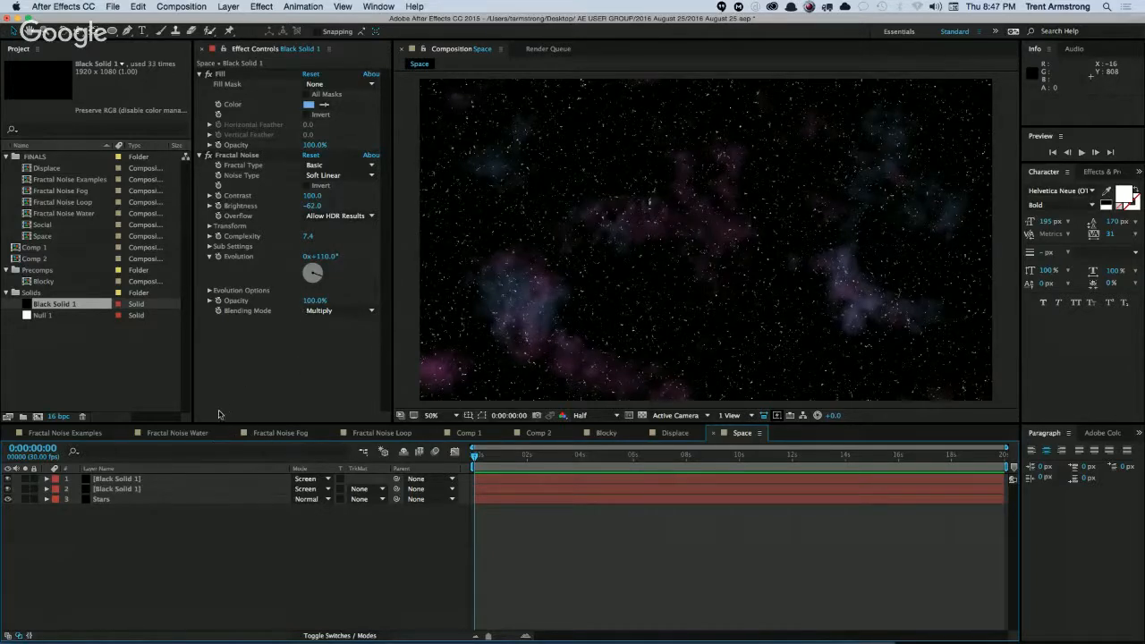
Make both cloud layers 3D and reveal only their Position properties.
{"action": "left_click", "coordinate": [144, 480]}
{"action": "left_click", "coordinate": [145, 489], "text": "shift"}
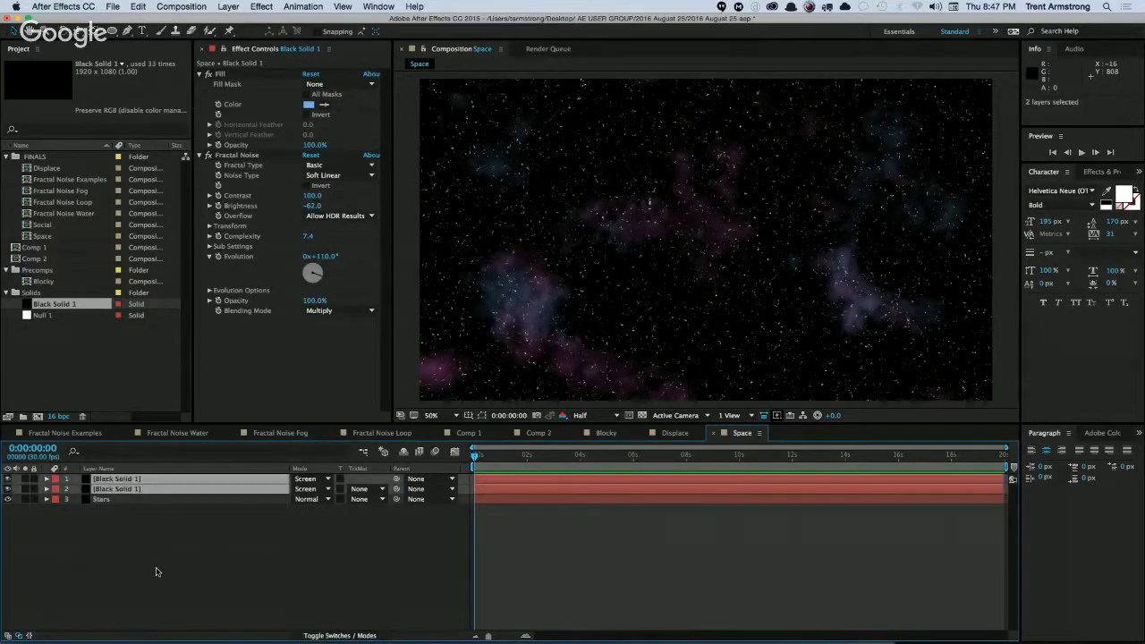
{"action": "key", "text": "p"}
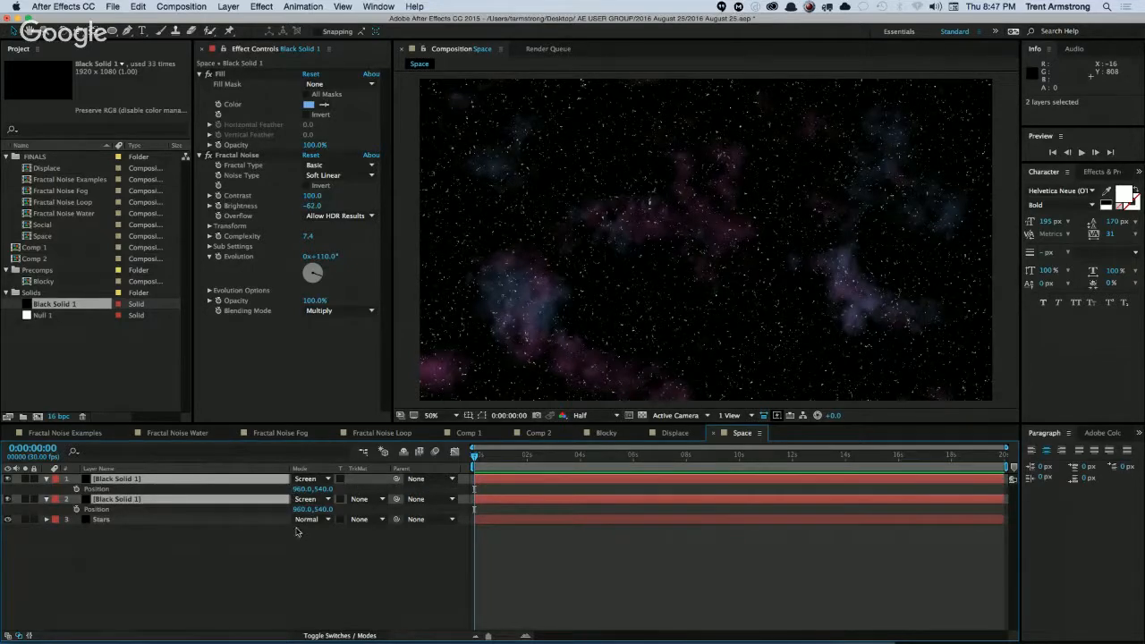
{"action": "key", "text": "F4"}
{"action": "left_click", "coordinate": [359, 479]}
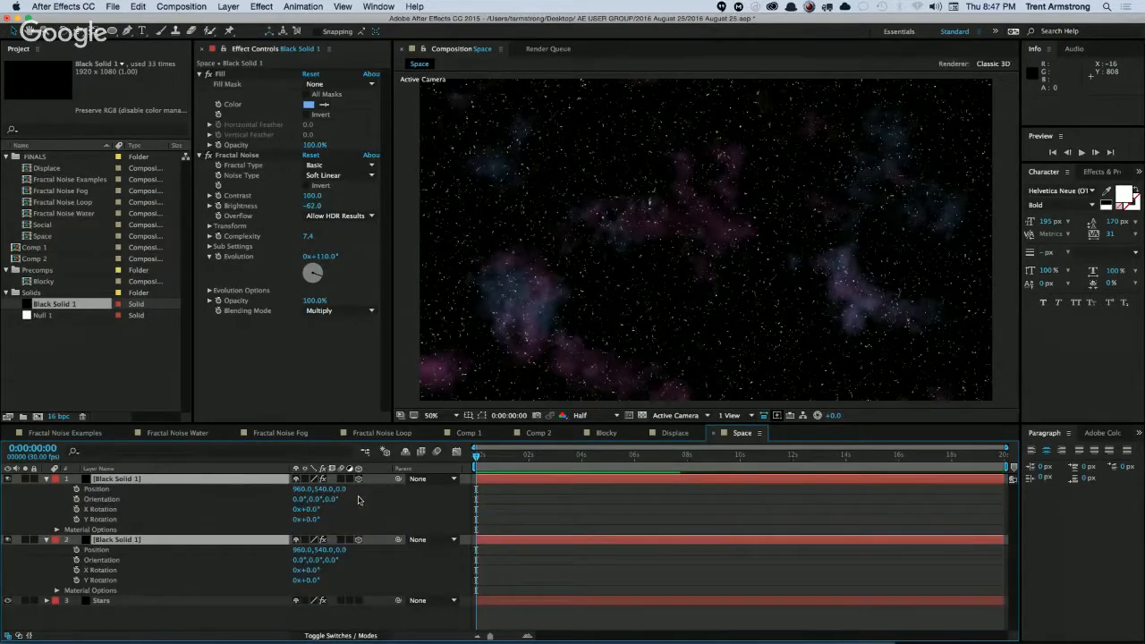
{"action": "key", "text": "p"}
{"action": "key", "text": "p"}
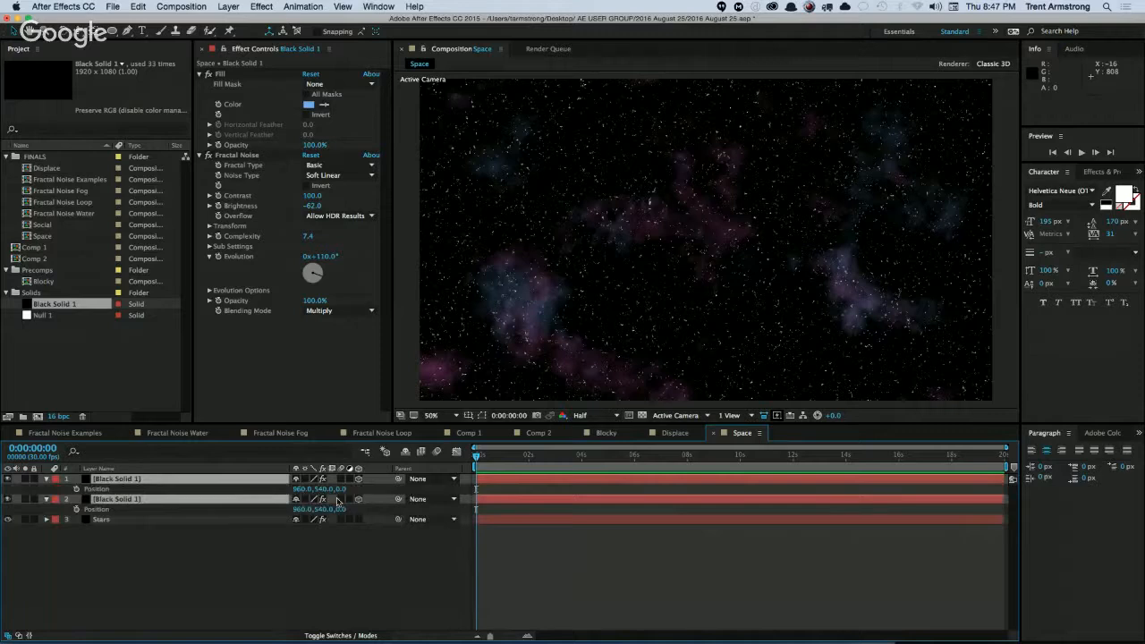
Offset the cloud layers in depth, with Z position -866 for the blue layer and -484 for the pink layer.
{"action": "mouse_move", "coordinate": [341, 491]}
{"action": "left_mouse_down"}
{"action": "mouse_move", "coordinate": [310, 498]}
{"action": "mouse_move", "coordinate": [340, 509]}
{"action": "mouse_move", "coordinate": [341, 493]}
{"action": "mouse_move", "coordinate": [248, 515]}
{"action": "mouse_move", "coordinate": [395, 493]}
{"action": "mouse_move", "coordinate": [323, 499]}
{"action": "left_mouse_up"}
{"action": "left_click", "coordinate": [260, 479], "text": "shift"}
{"action": "left_click", "coordinate": [260, 480]}
{"action": "left_click", "coordinate": [263, 500], "text": "shift"}
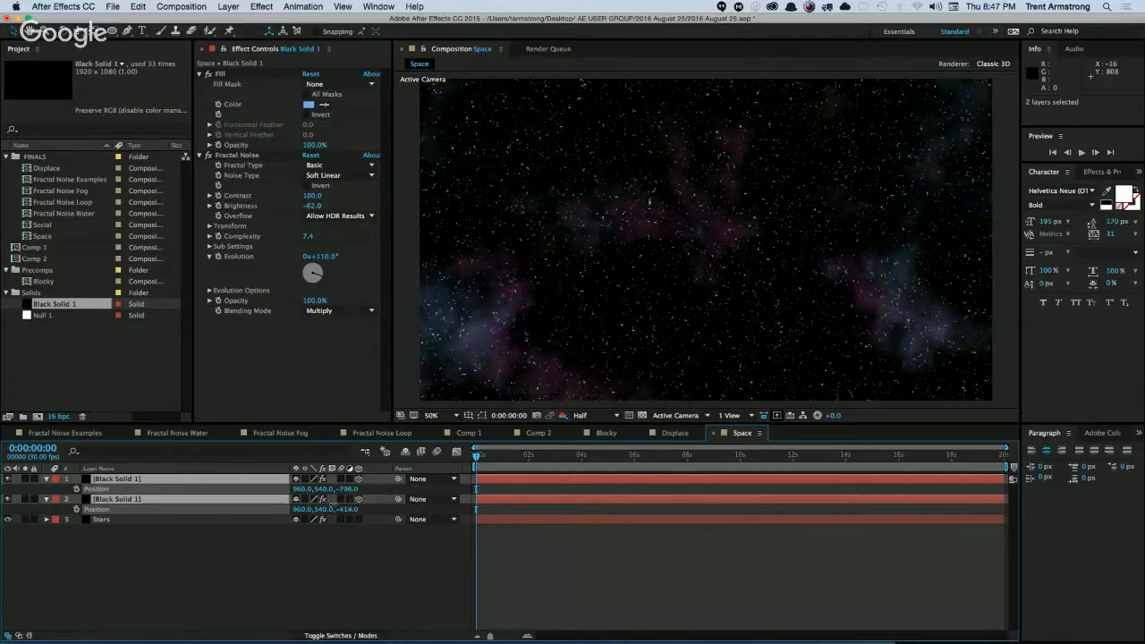
{"action": "left_click", "coordinate": [301, 542]}
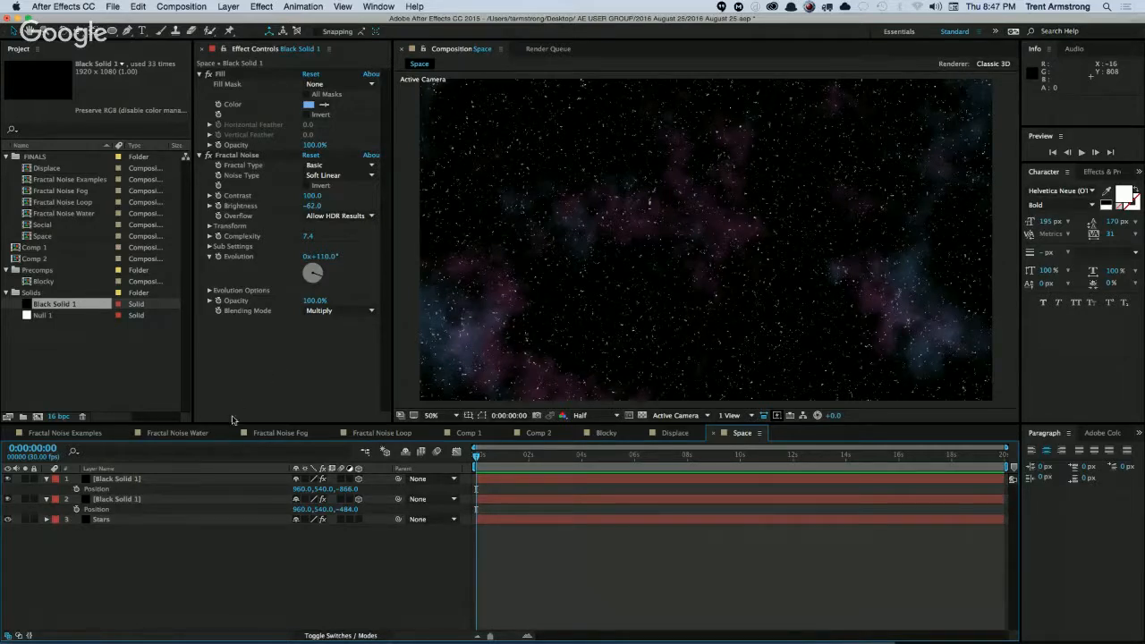
Try pre-composing the Stars layer with its attributes left in Space, inspect the nested composition, and undo the pre-compose.
{"action": "left_click", "coordinate": [113, 521]}
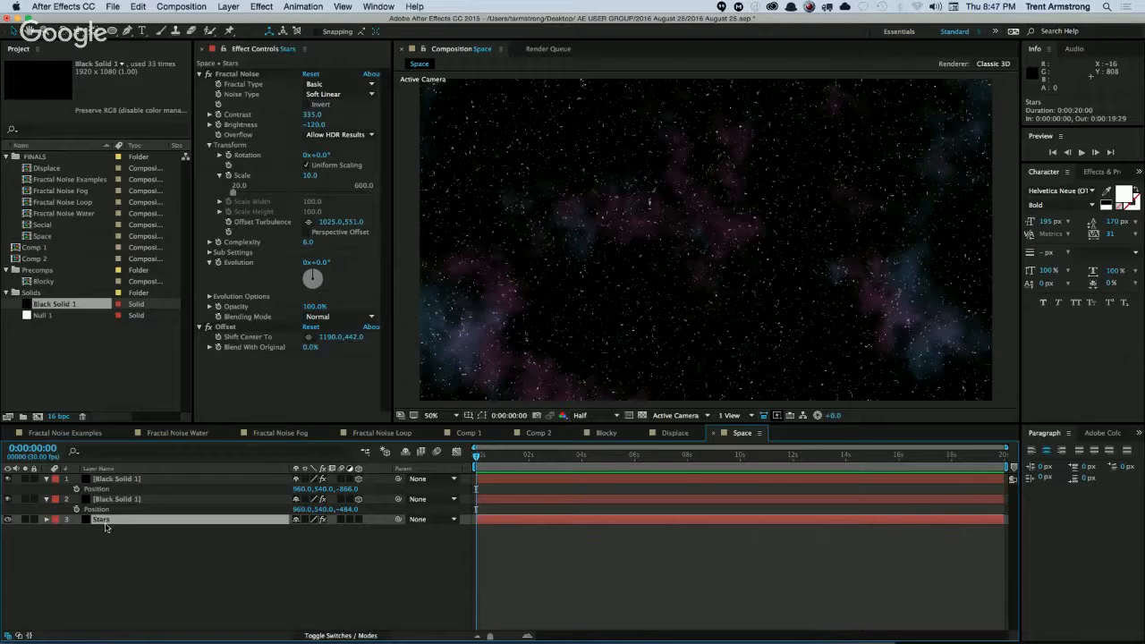
{"action": "key", "text": "super+shift+c"}
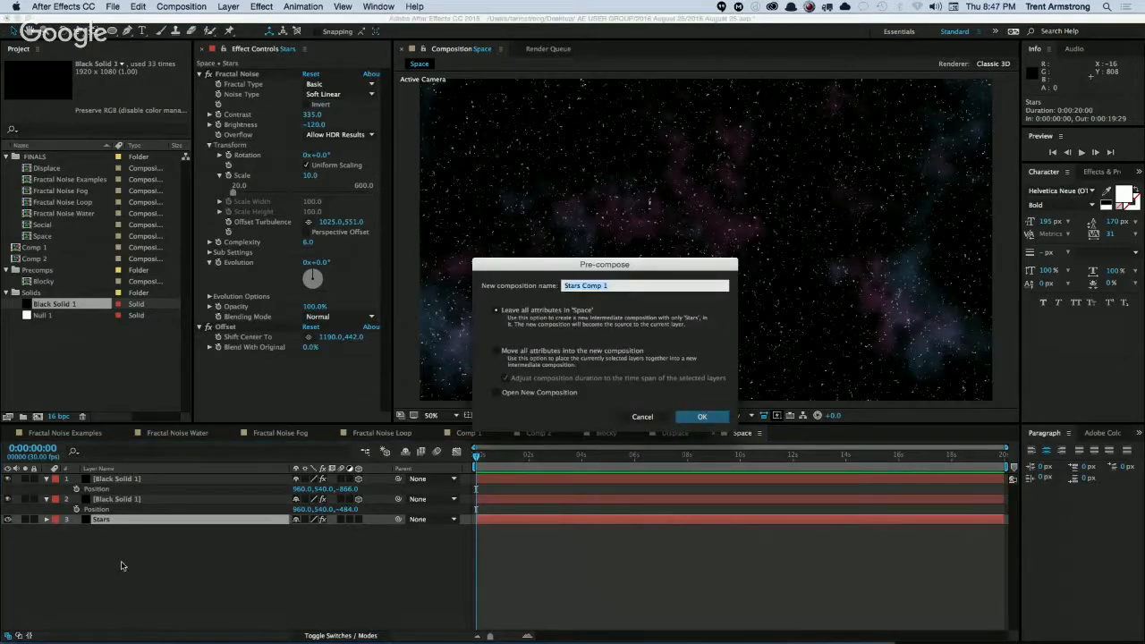
{"action": "key", "text": "Return"}
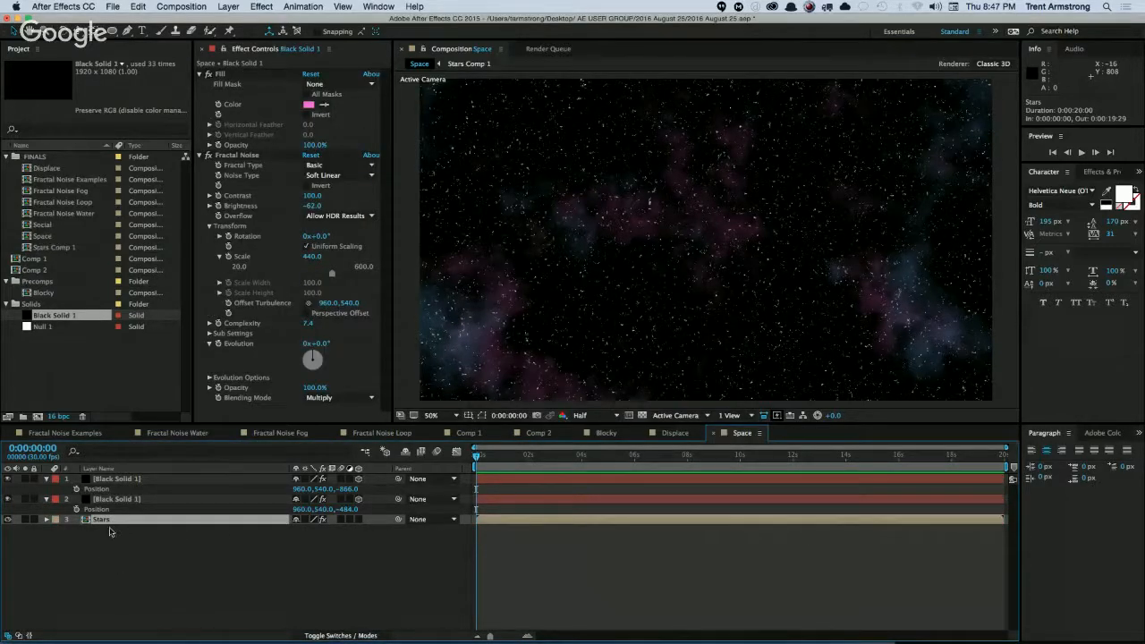
{"action": "double_click", "coordinate": [100, 519]}
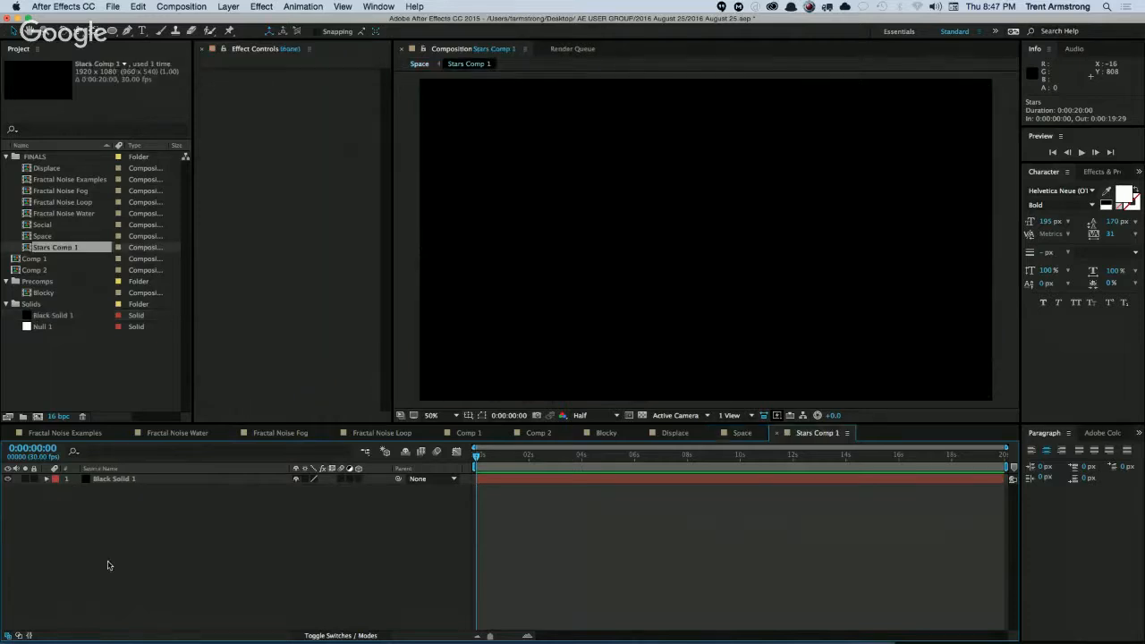
{"action": "left_click", "coordinate": [105, 480]}
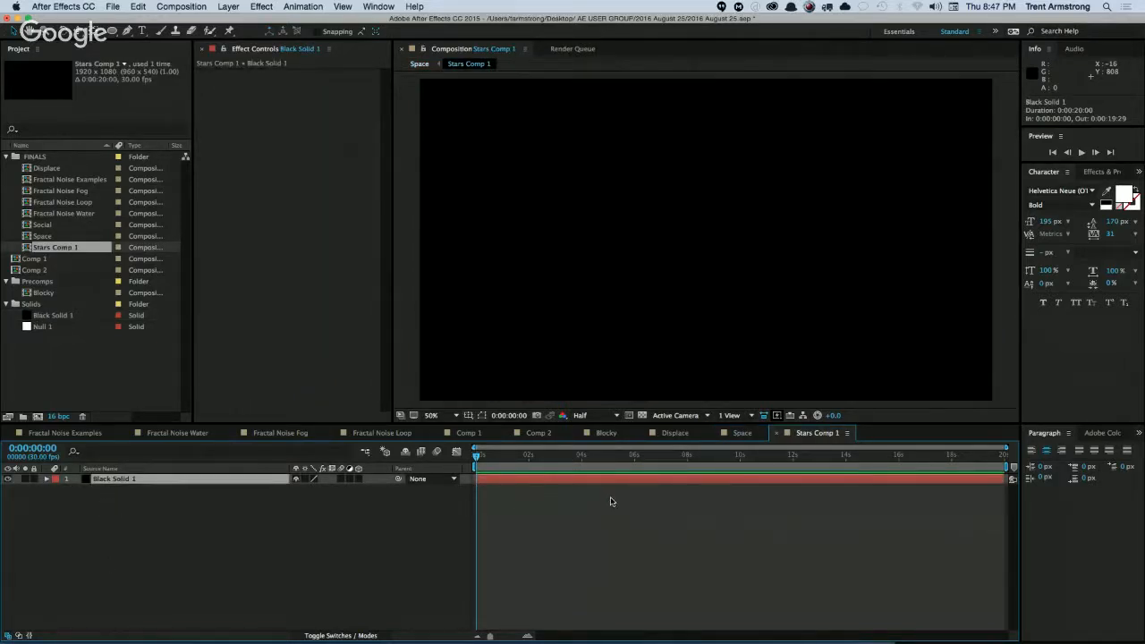
{"action": "key", "text": "super+z"}
Pre-compose the Stars layer with all attributes moved into the new composition, and open that composition.
{"action": "key", "text": "super+shift+c"}
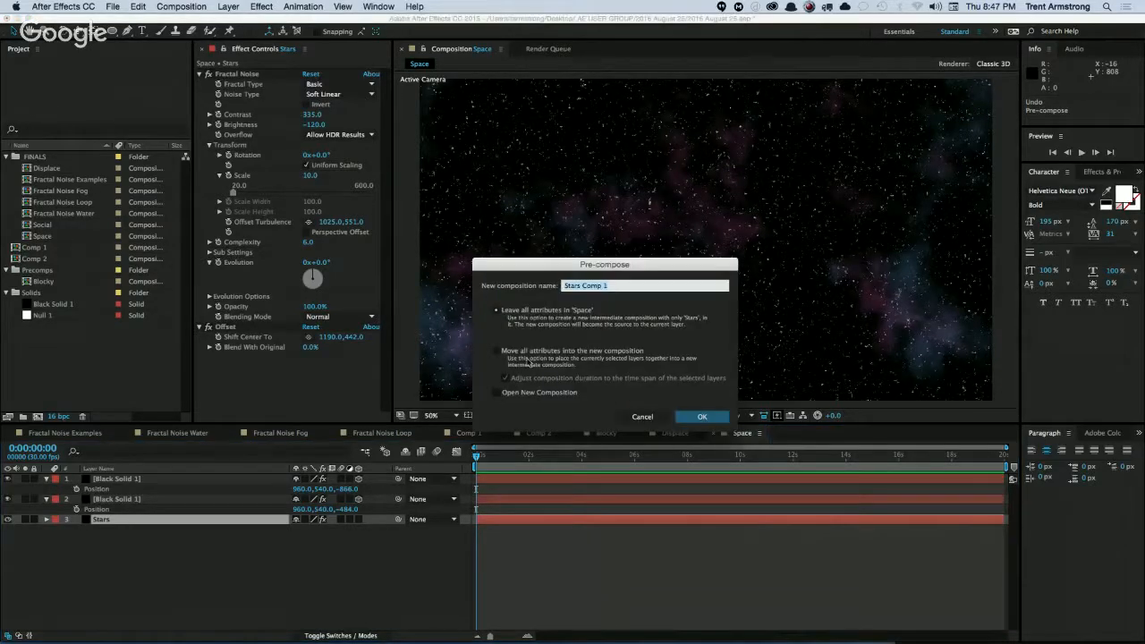
{"action": "left_click", "coordinate": [528, 353]}
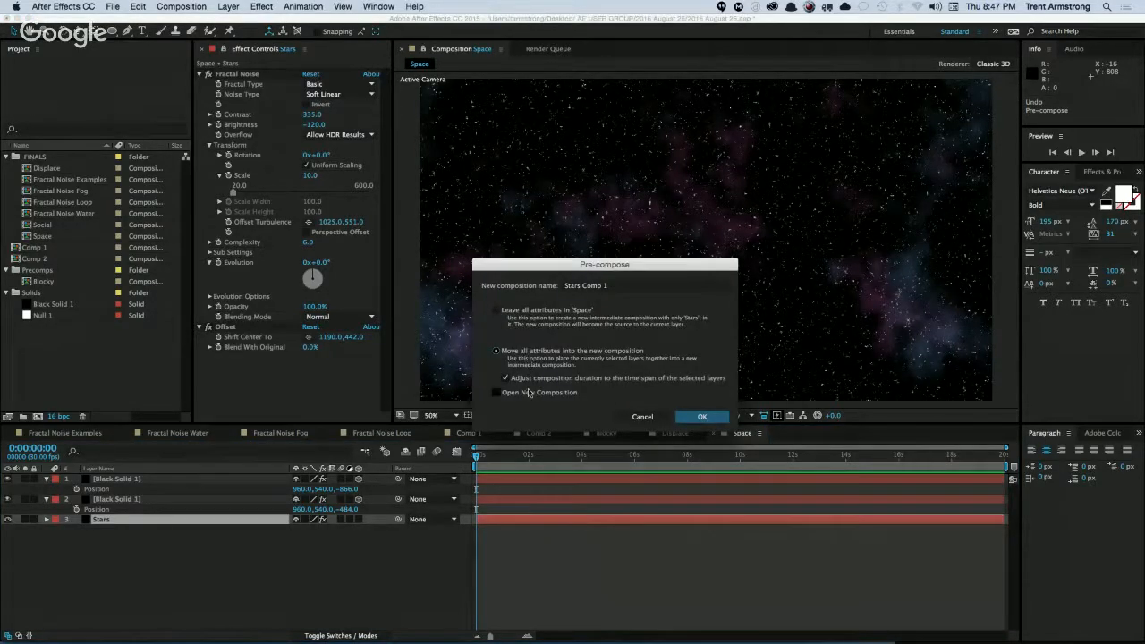
{"action": "key", "text": "Return"}
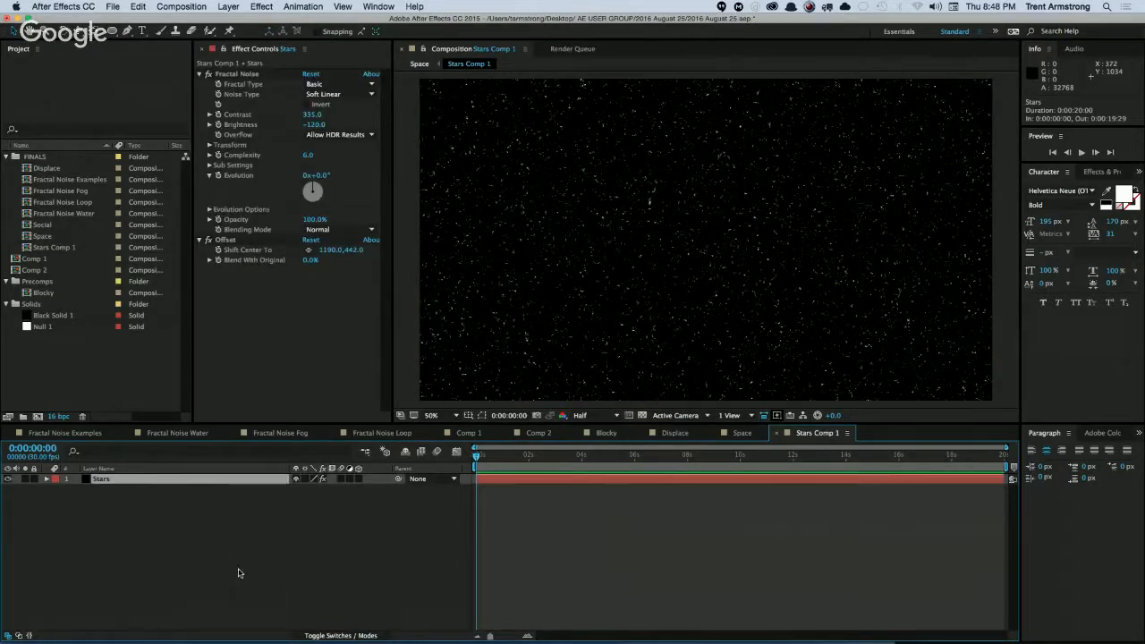
Pre-compose the Stars layer once more inside the nested composition with all attributes moved, and return to the parent star composition.
{"action": "key", "text": "super+shift+c"}
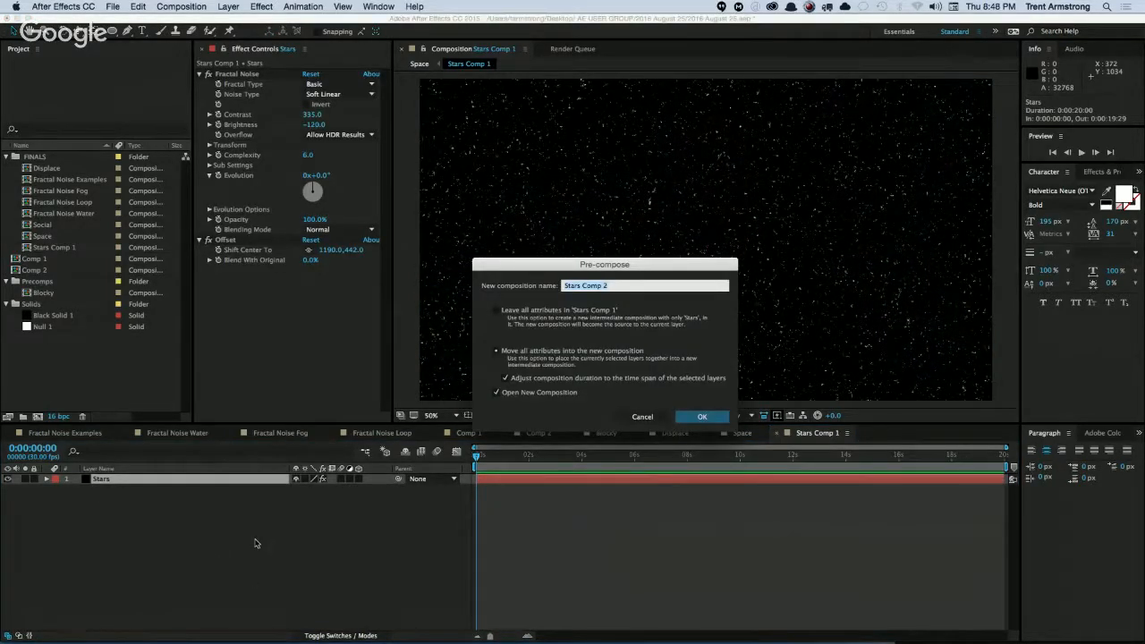
{"action": "key", "text": "Return"}
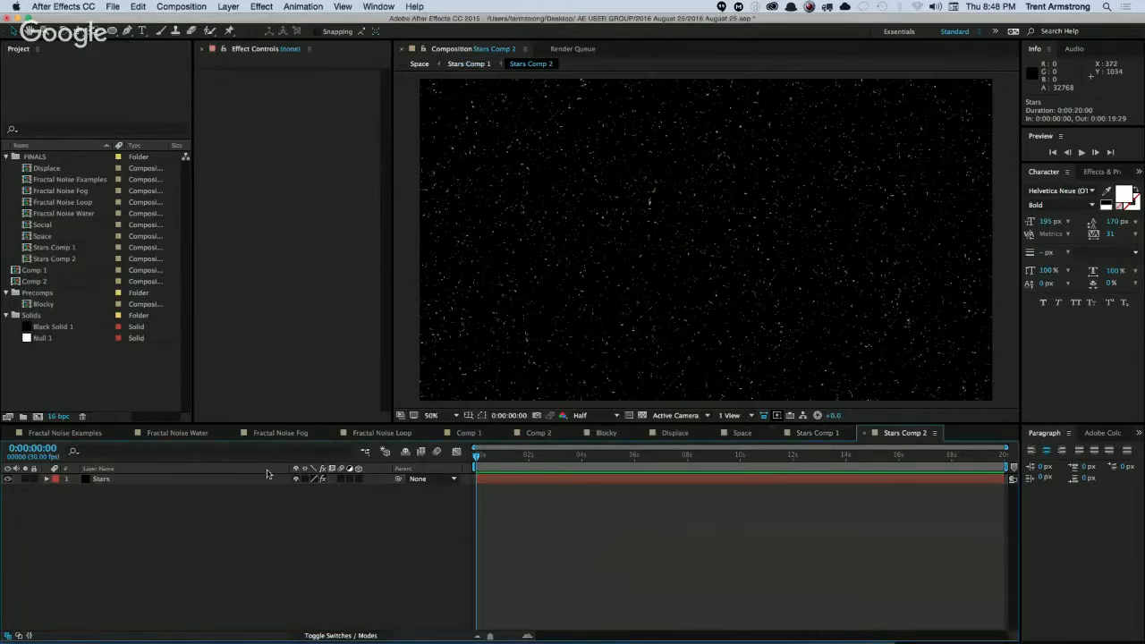
{"action": "key", "text": "super+w"}
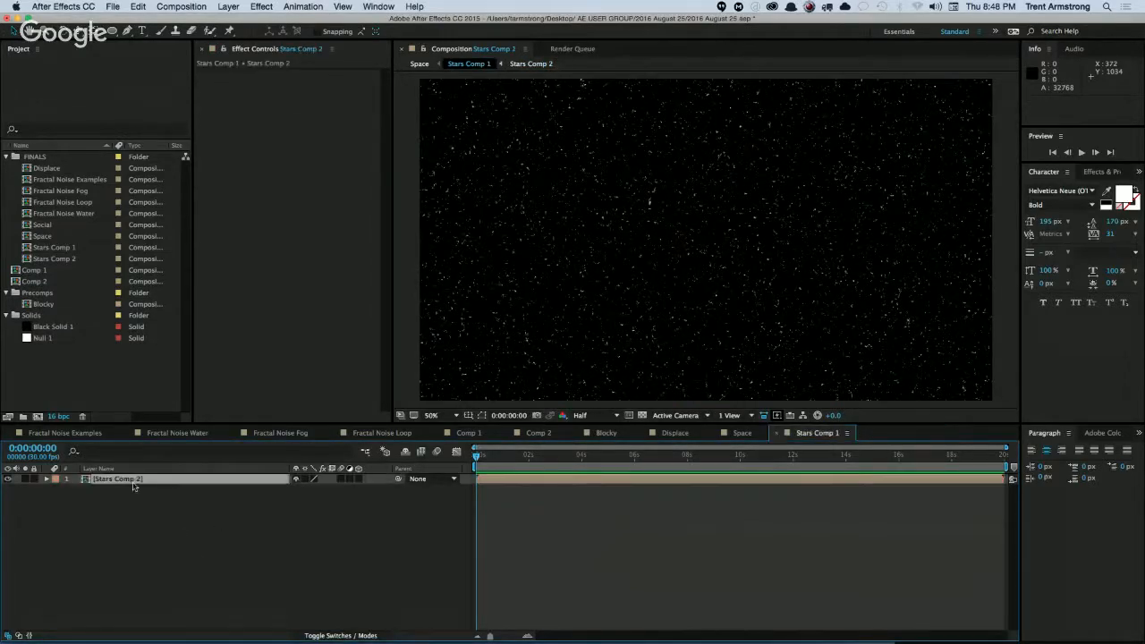
Apply the Polar Coordinates distortion effect to the nested star layer.
{"action": "left_click", "coordinate": [263, 6]}
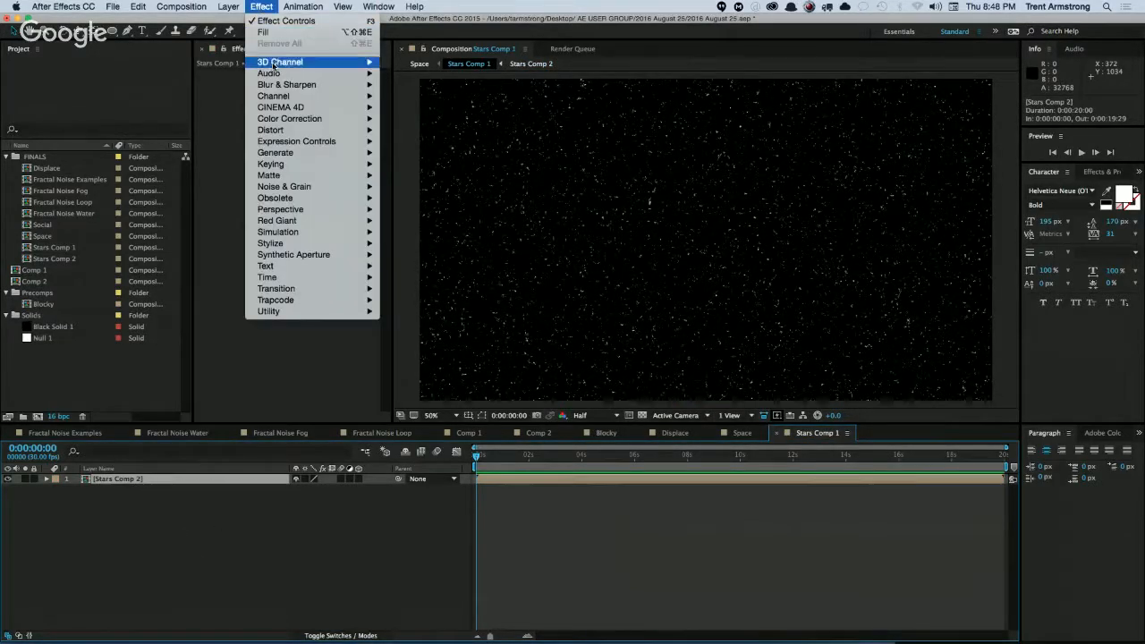
{"action": "mouse_move", "coordinate": [269, 202]}
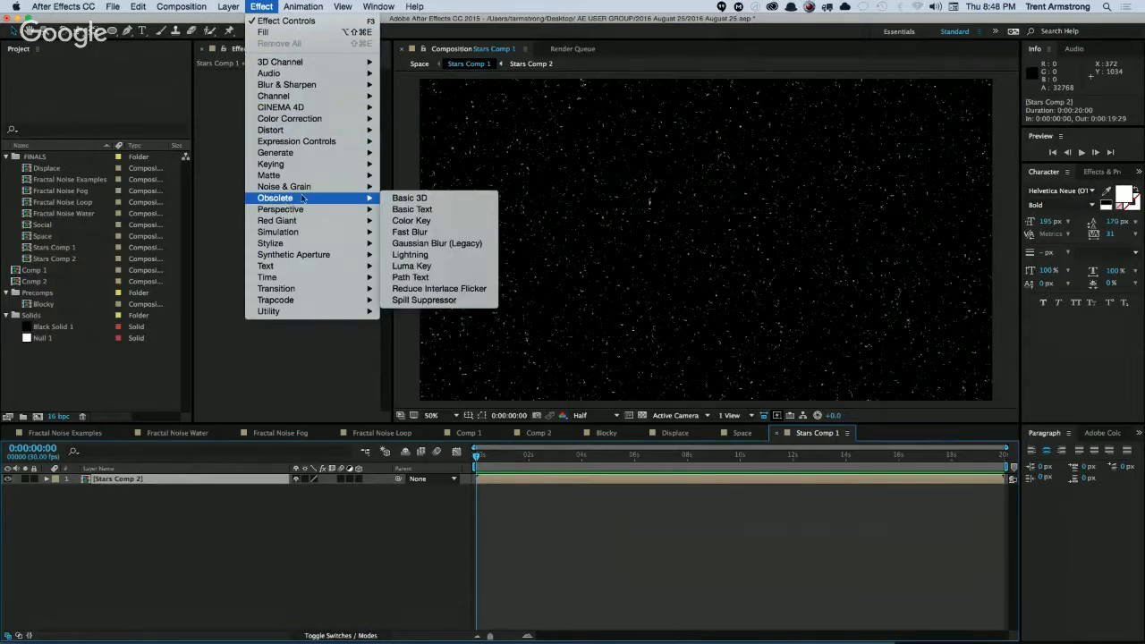
{"action": "mouse_move", "coordinate": [295, 135]}
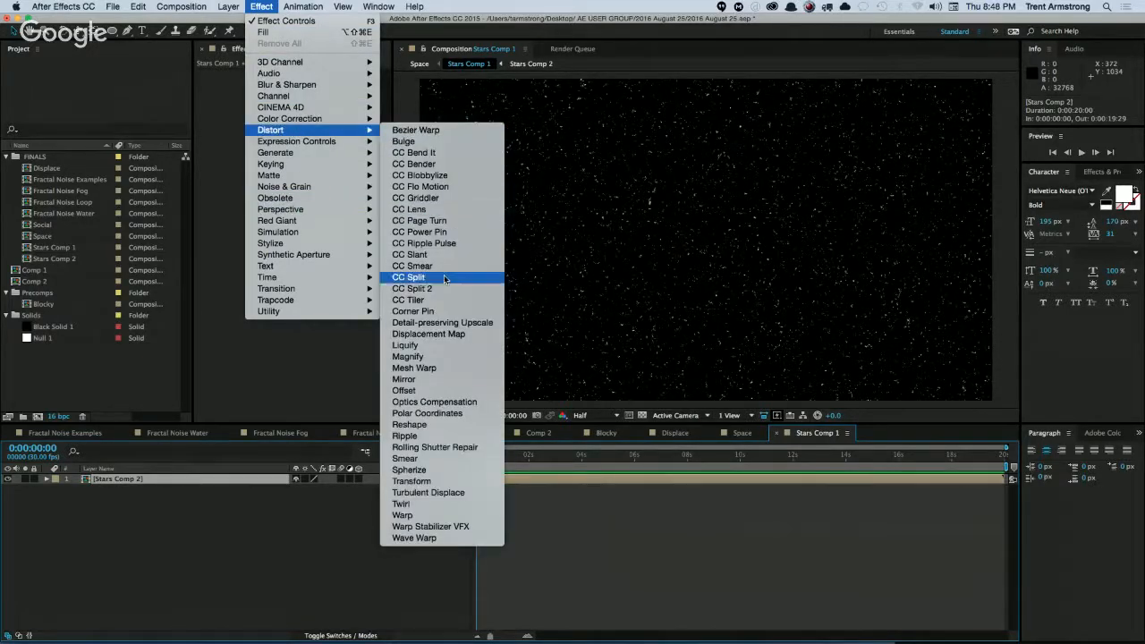
{"action": "left_click", "coordinate": [438, 414]}
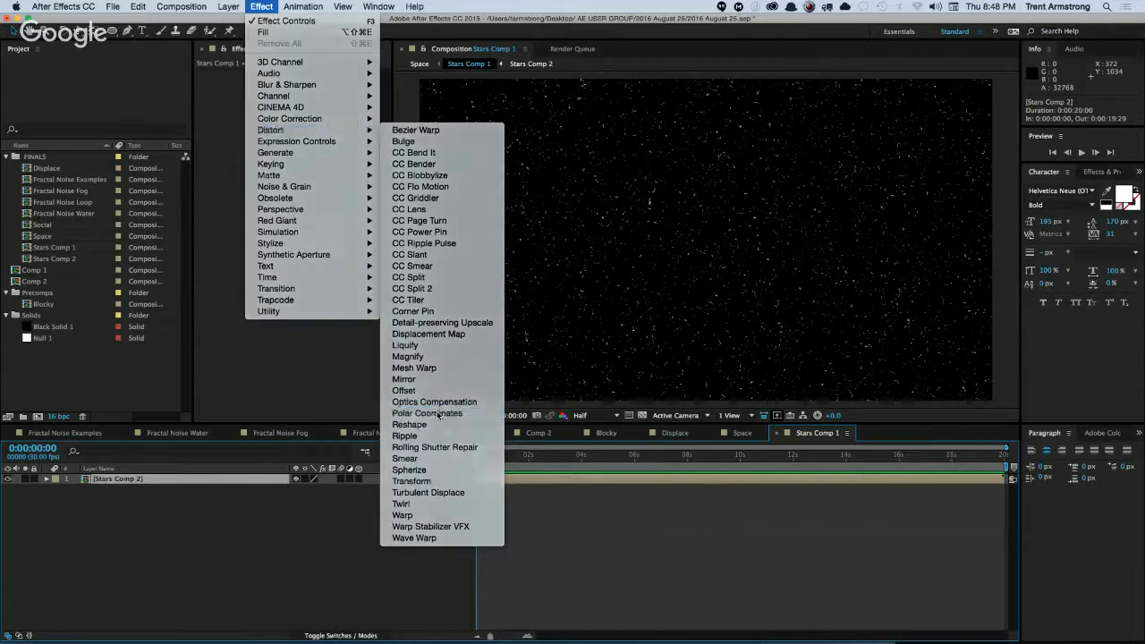
Try the Rect to Polar conversion on the star layer with Interpolation at 74%.
{"action": "left_click", "coordinate": [327, 94]}
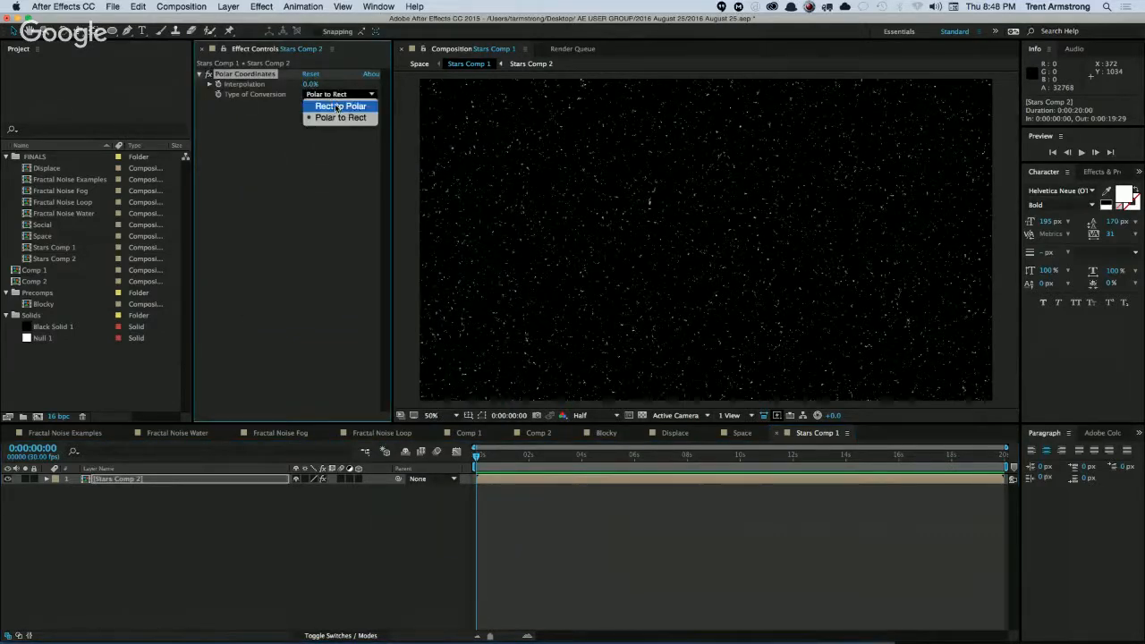
{"action": "left_click", "coordinate": [336, 107]}
{"action": "left_click_drag", "start_coordinate": [309, 84], "coordinate": [501, 99]}
Set the Polar Coordinates conversion to Polar to Rect with Interpolation at 100%.
{"action": "left_click", "coordinate": [328, 94]}
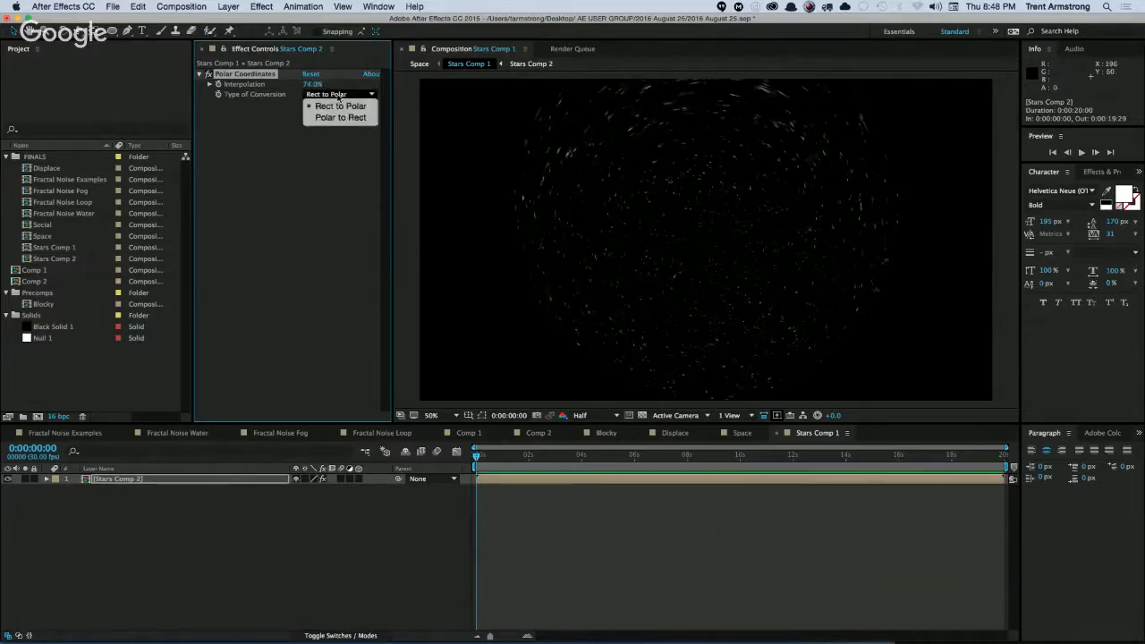
{"action": "left_click", "coordinate": [336, 117]}
{"action": "left_click_drag", "start_coordinate": [313, 84], "coordinate": [375, 85]}
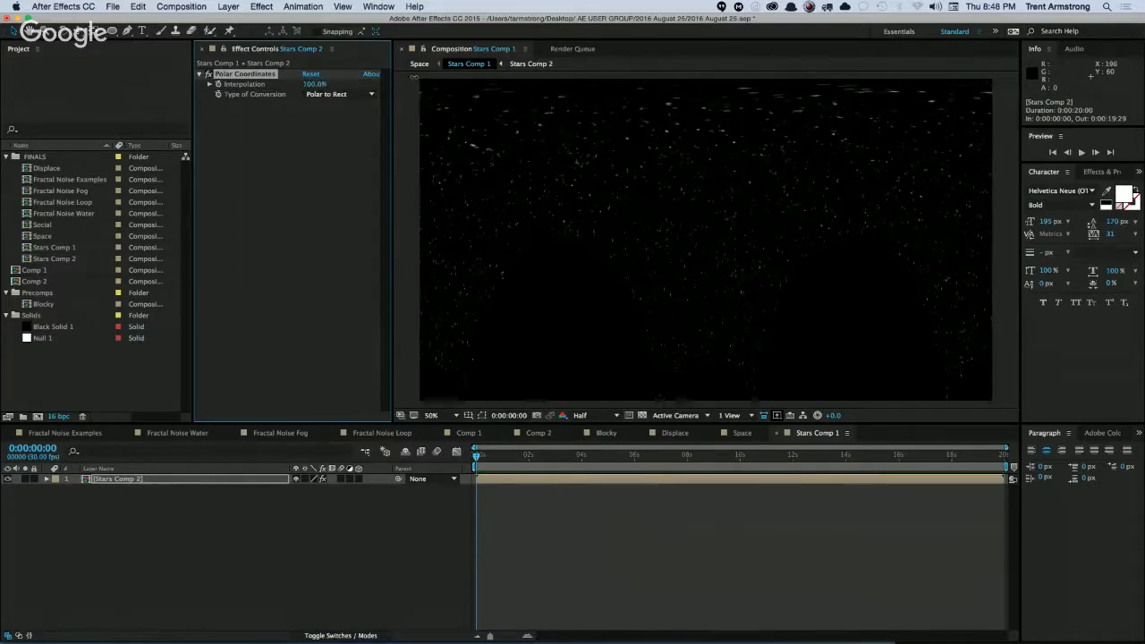
Duplicate the nested star layer and flip the upper copy vertically by setting its Scale to 100, -100%.
{"action": "left_click", "coordinate": [118, 481]}
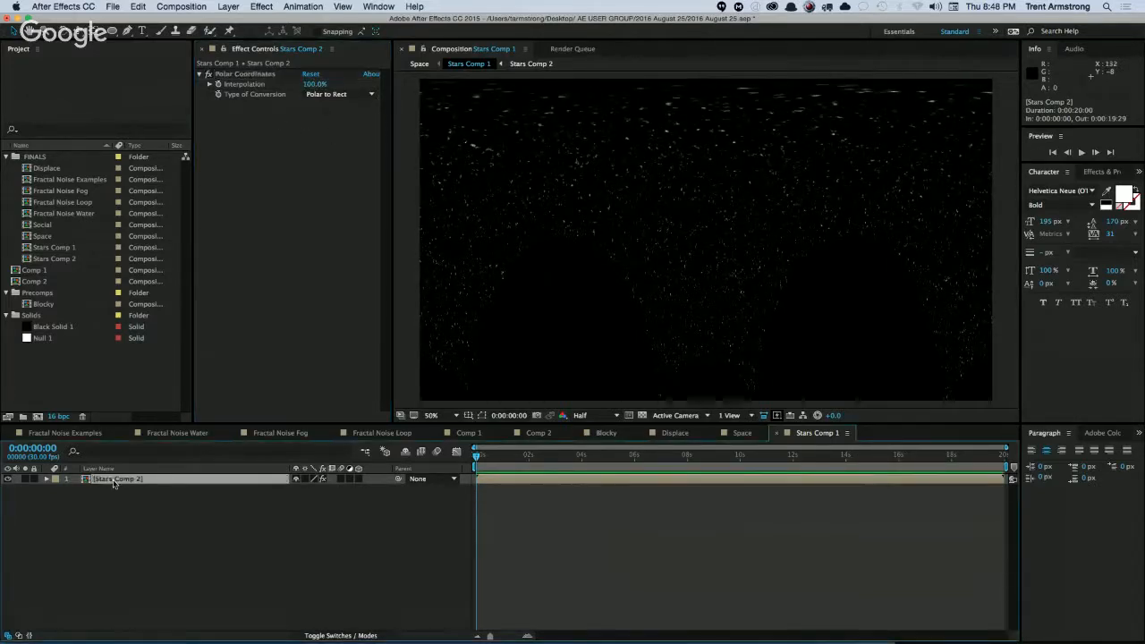
{"action": "key", "text": "super+d"}
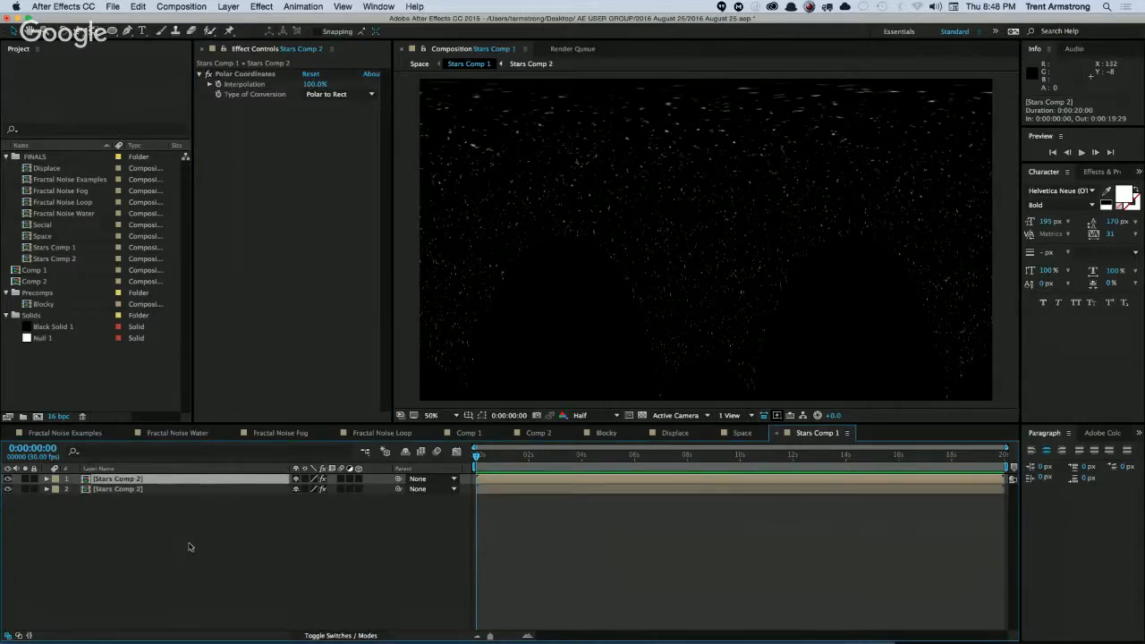
{"action": "key", "text": "s"}
{"action": "left_click", "coordinate": [335, 489]}
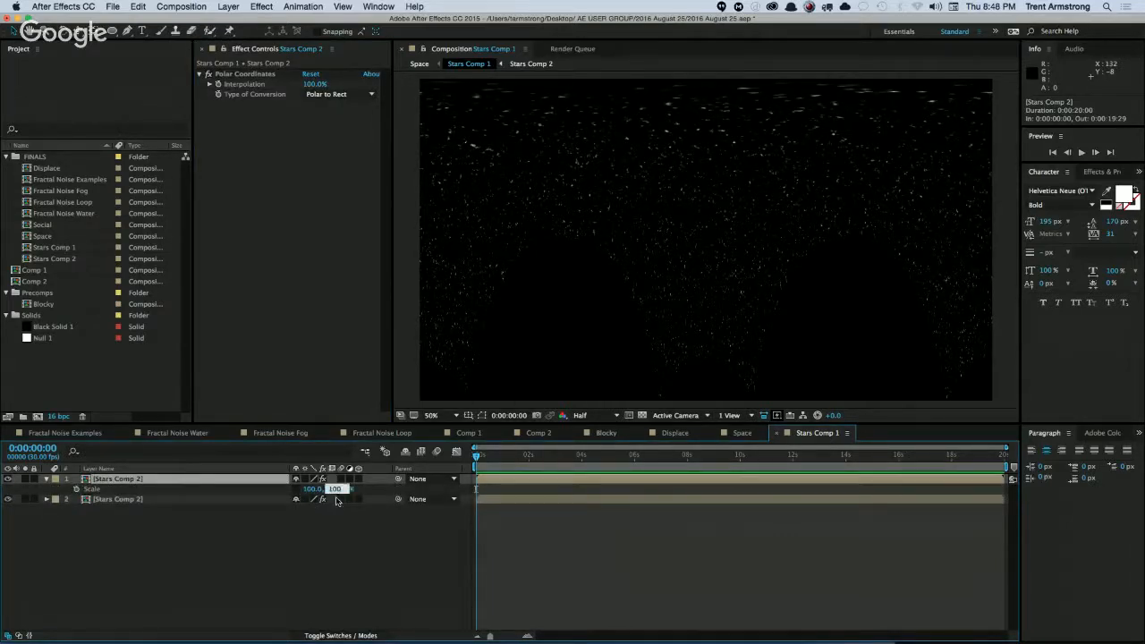
{"action": "type", "text": "-100"}
{"action": "key", "text": "Return"}
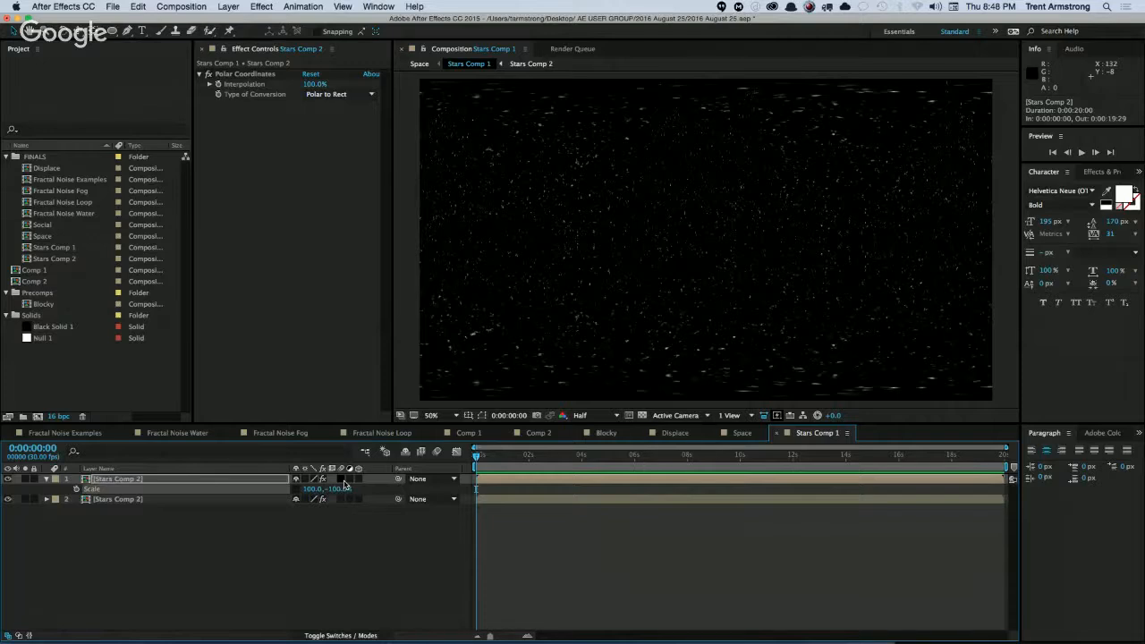
{"action": "left_click", "coordinate": [263, 554]}
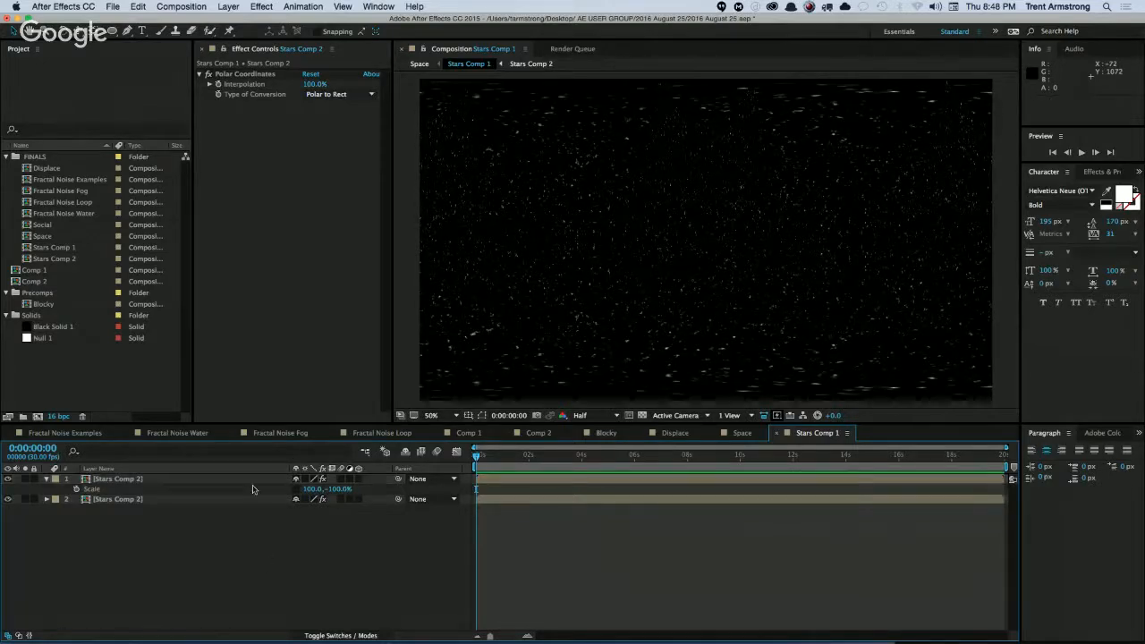
{"action": "left_click", "coordinate": [47, 479]}
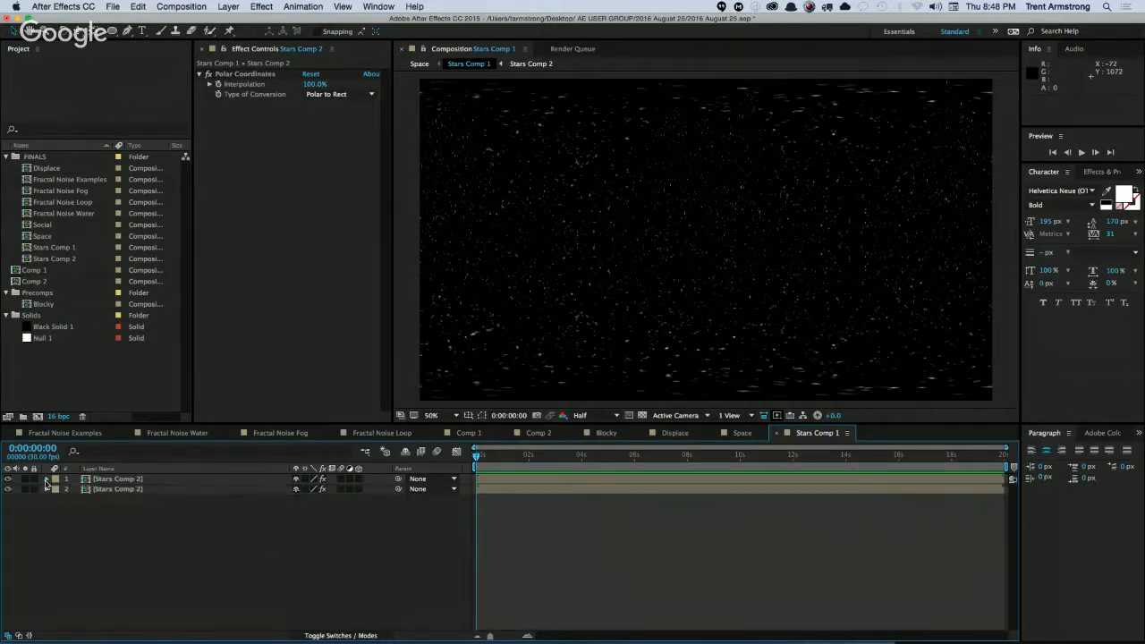
{"action": "left_click", "coordinate": [47, 478]}
{"action": "left_click", "coordinate": [47, 478]}
In the Space composition, solo the Stars Comp 1 layer and apply the CC Sphere effect to it.
{"action": "left_click", "coordinate": [742, 433]}
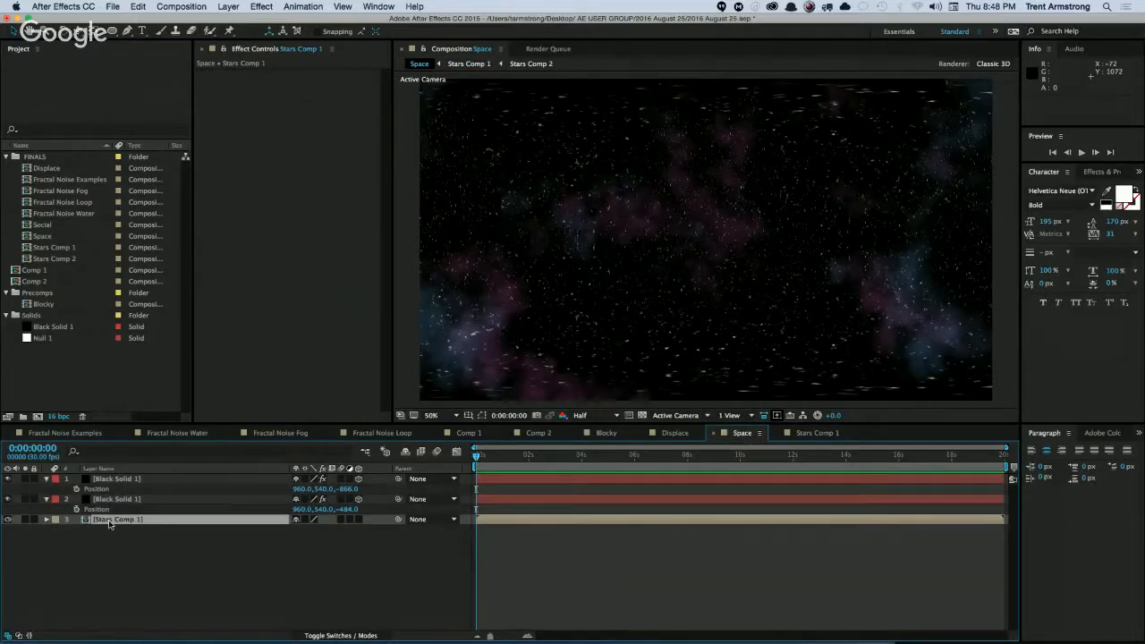
{"action": "left_click", "coordinate": [25, 519]}
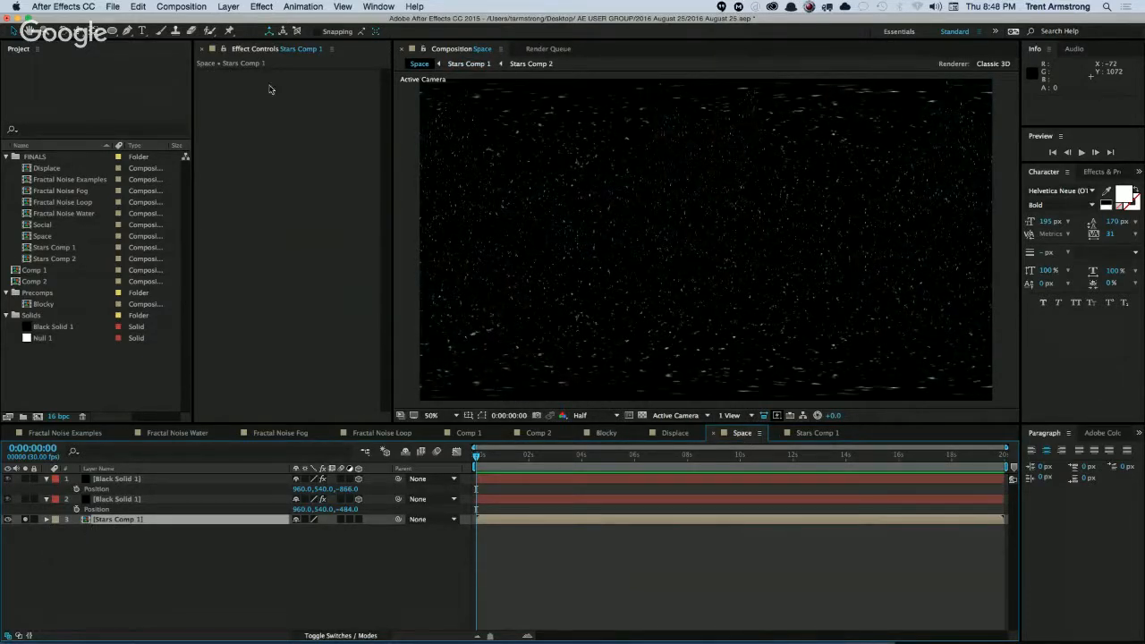
{"action": "left_click", "coordinate": [261, 7]}
{"action": "mouse_move", "coordinate": [304, 209]}
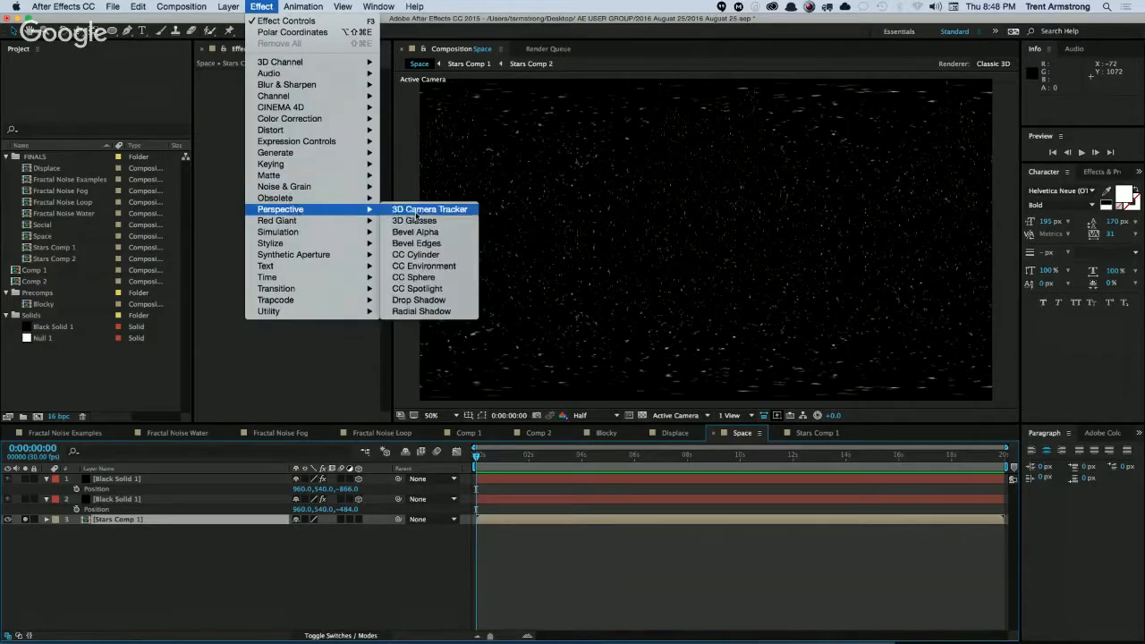
{"action": "left_click", "coordinate": [435, 278]}
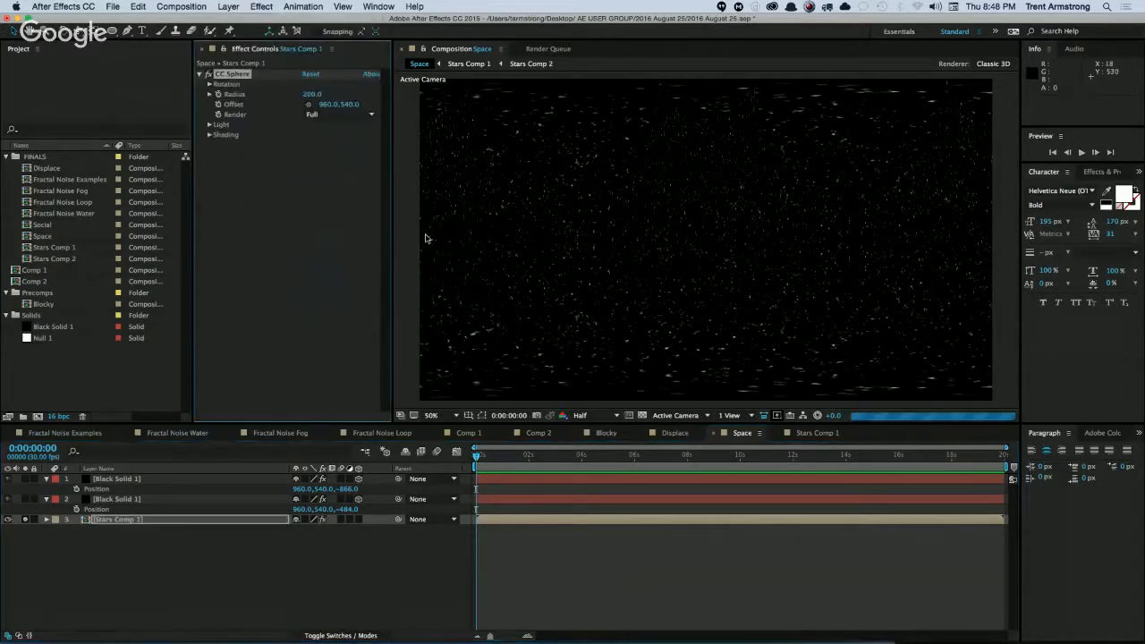
Set the CC Sphere shading to Ambient 200, Diffuse 0 and Specular 0.
{"action": "left_click", "coordinate": [210, 125]}
{"action": "left_click", "coordinate": [209, 199]}
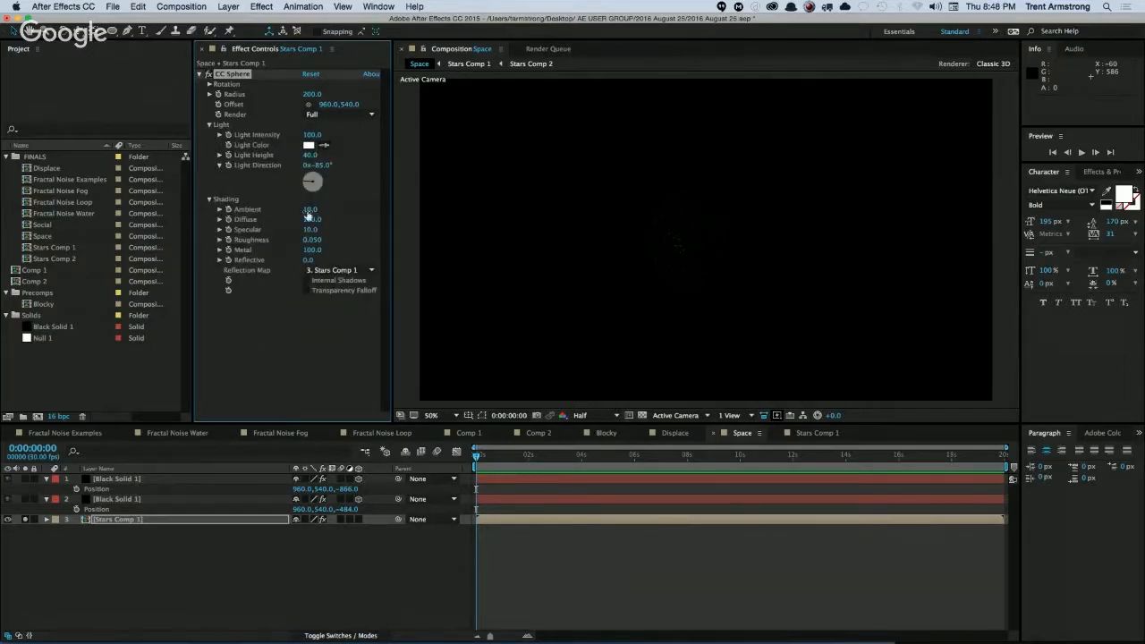
{"action": "left_click_drag", "start_coordinate": [308, 212], "coordinate": [202, 223]}
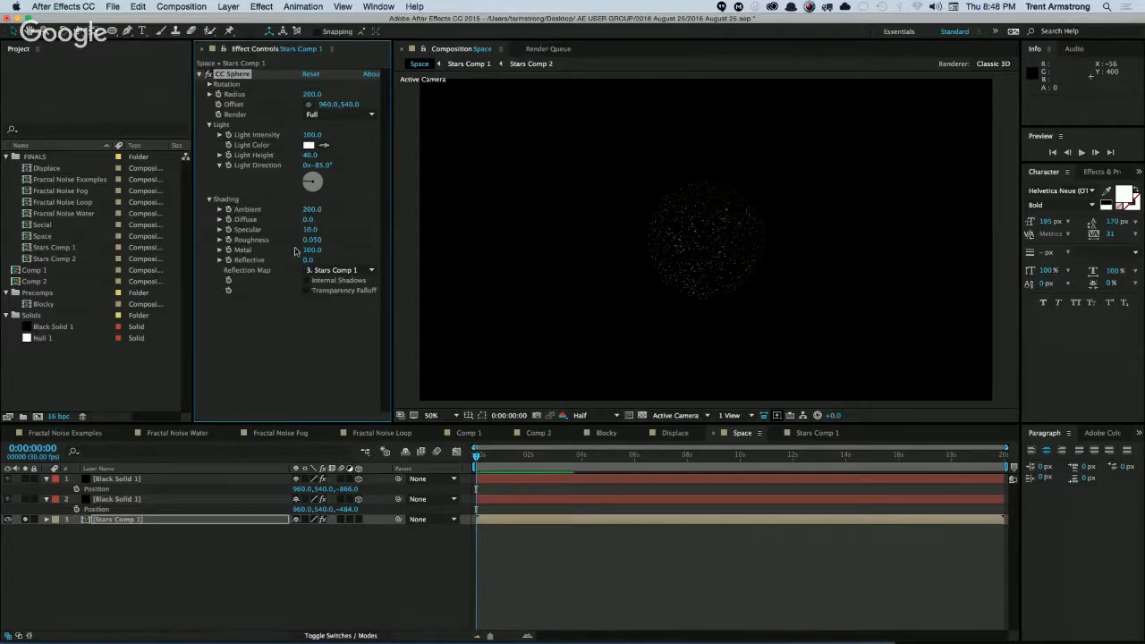
{"action": "left_click_drag", "start_coordinate": [311, 229], "coordinate": [301, 230]}
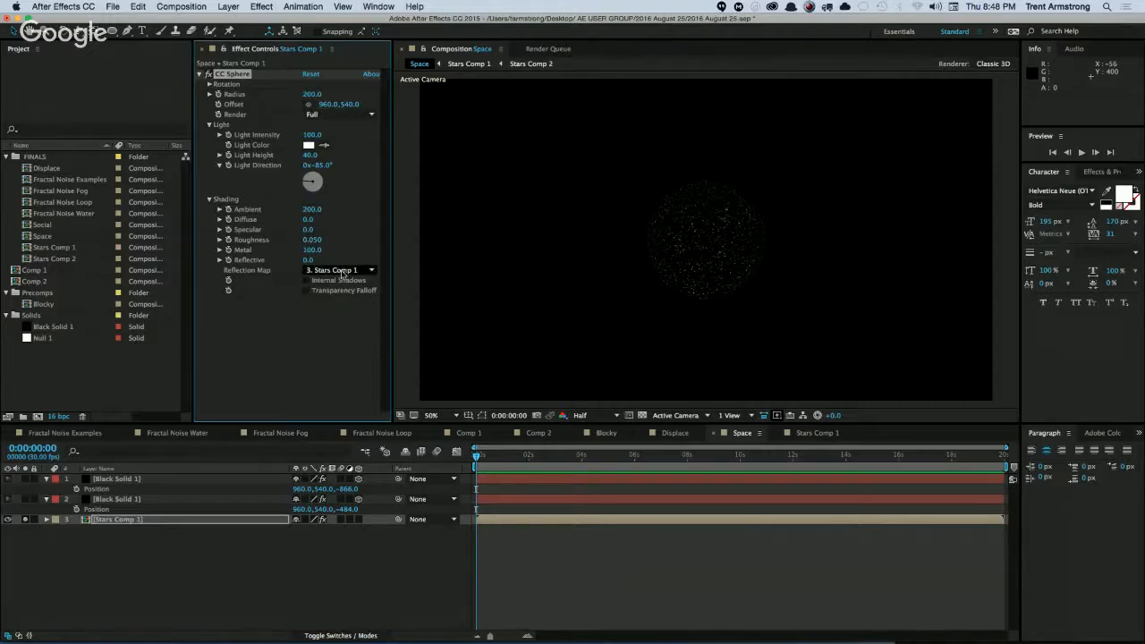
Render only the Inside of the CC Sphere and enlarge its Radius to 1157.
{"action": "left_click", "coordinate": [329, 116]}
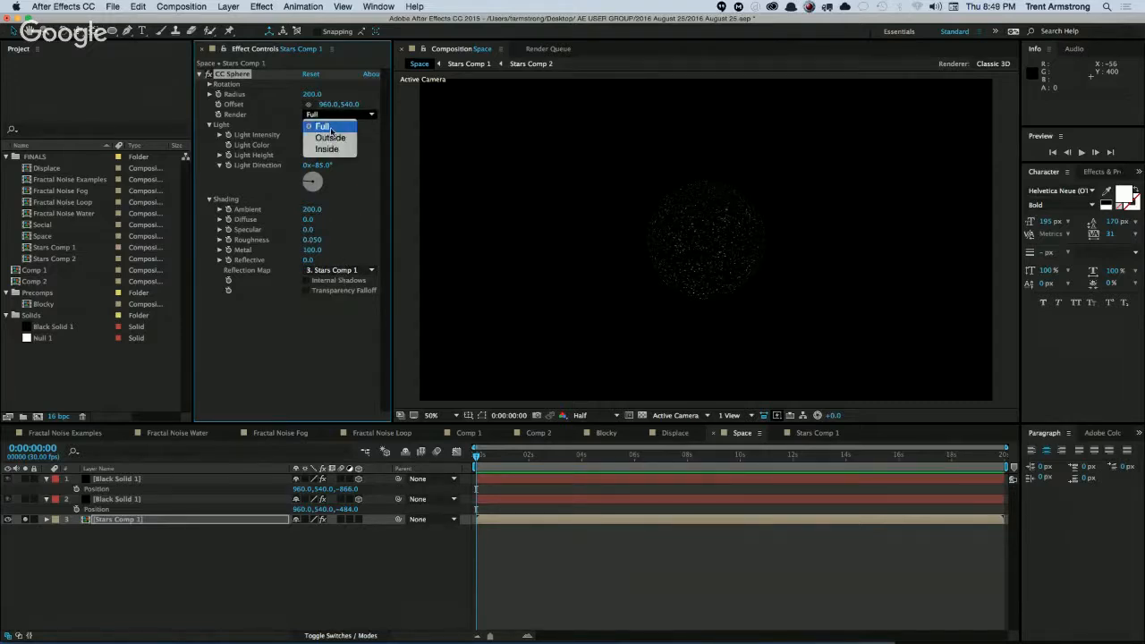
{"action": "left_click", "coordinate": [322, 147]}
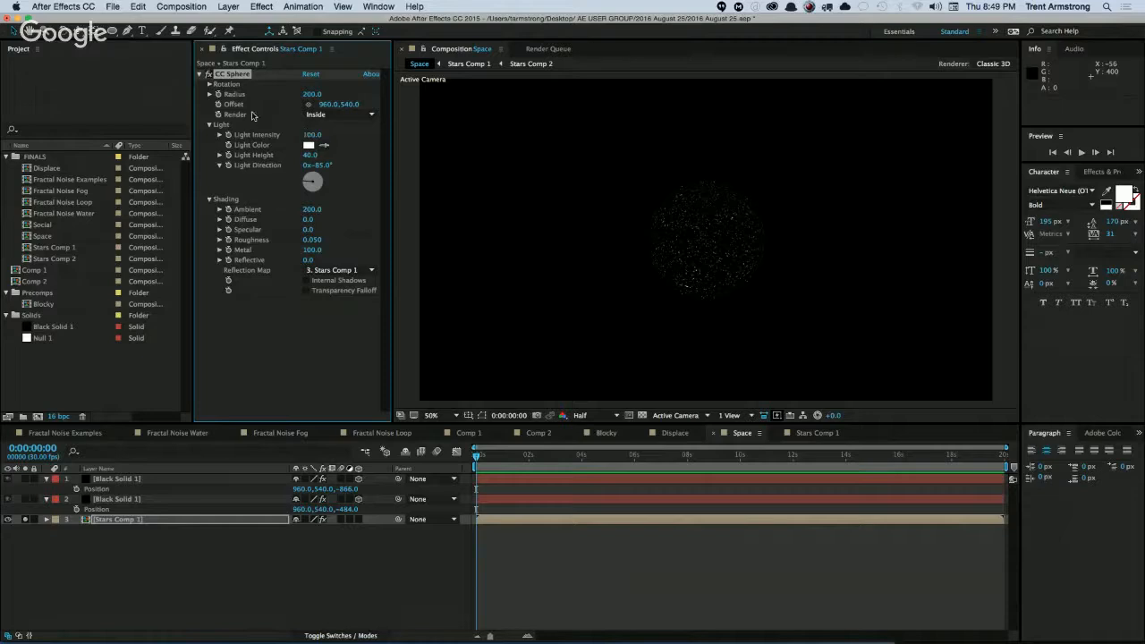
{"action": "left_click_drag", "start_coordinate": [312, 94], "coordinate": [402, 89]}
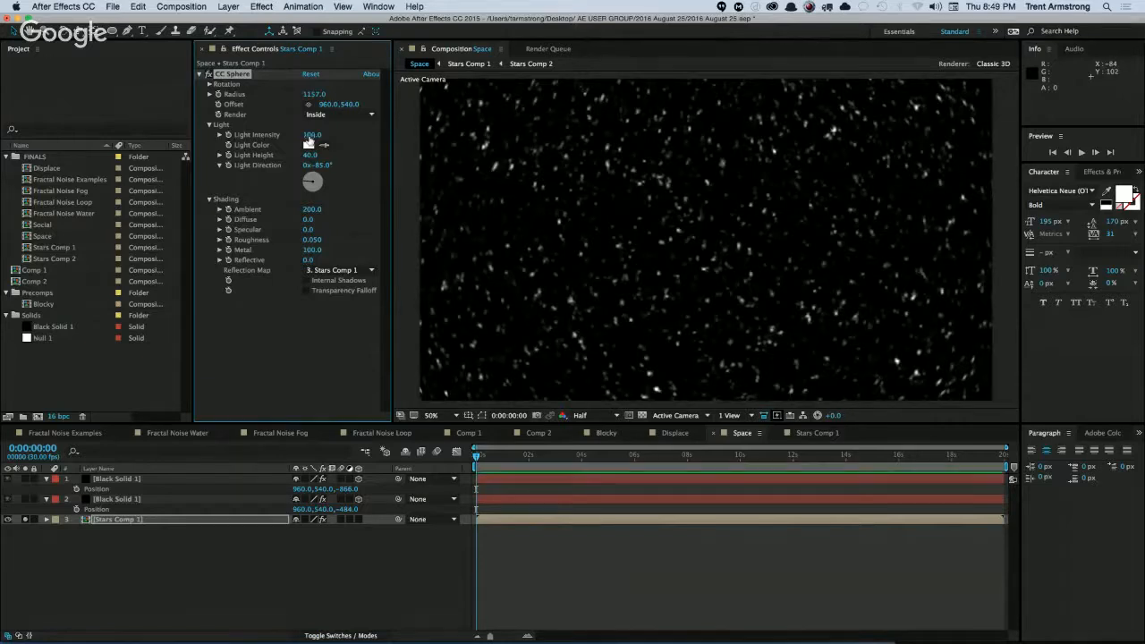
Open Stars Comp 1 and resize the composition to 4000 x 2000 px.
{"action": "double_click", "coordinate": [125, 520]}
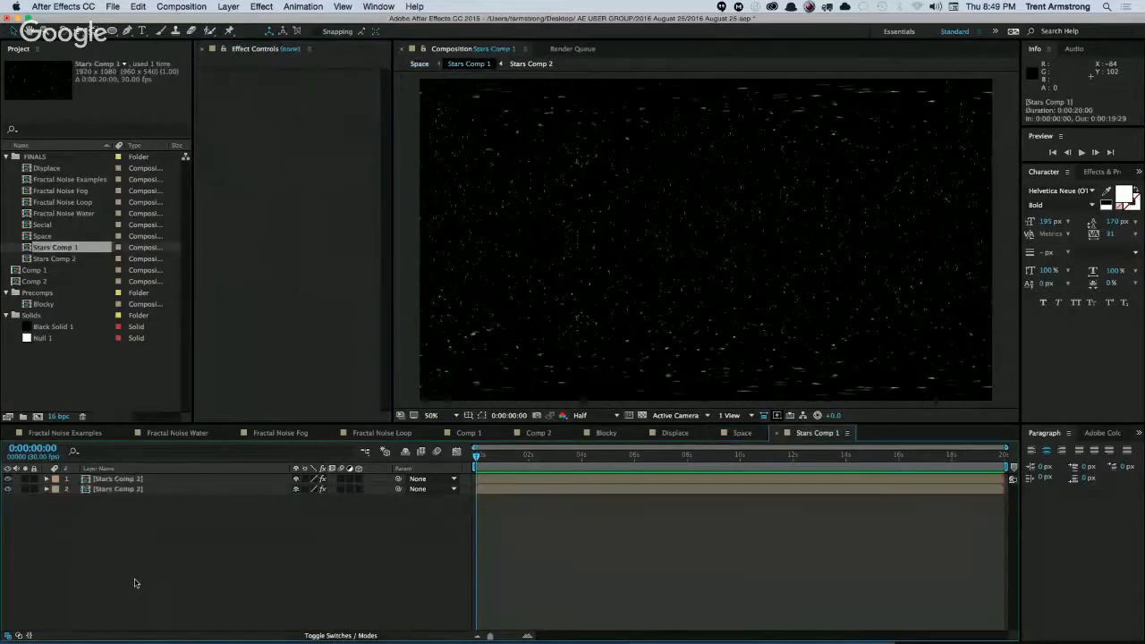
{"action": "key", "text": "super+k"}
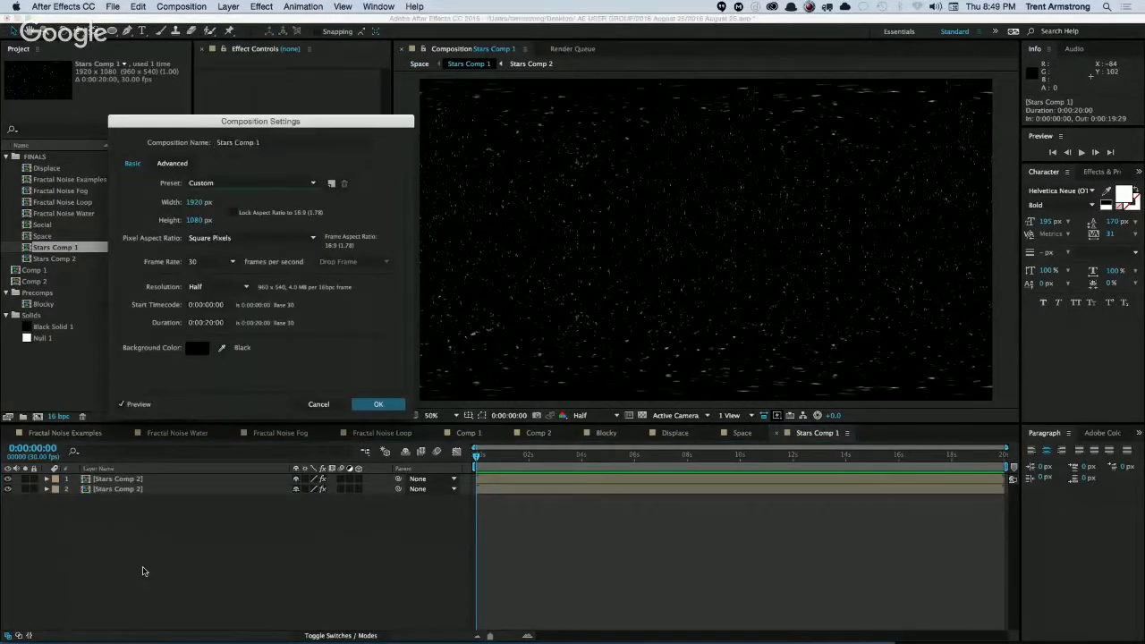
{"action": "type", "text": "4000"}
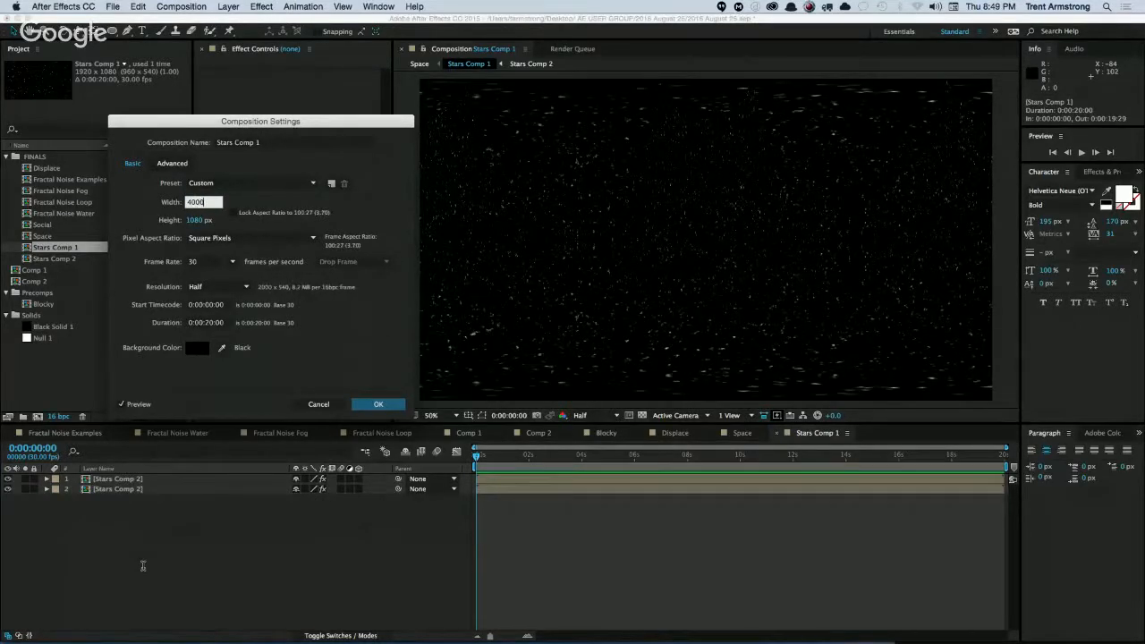
{"action": "key", "text": "Tab"}
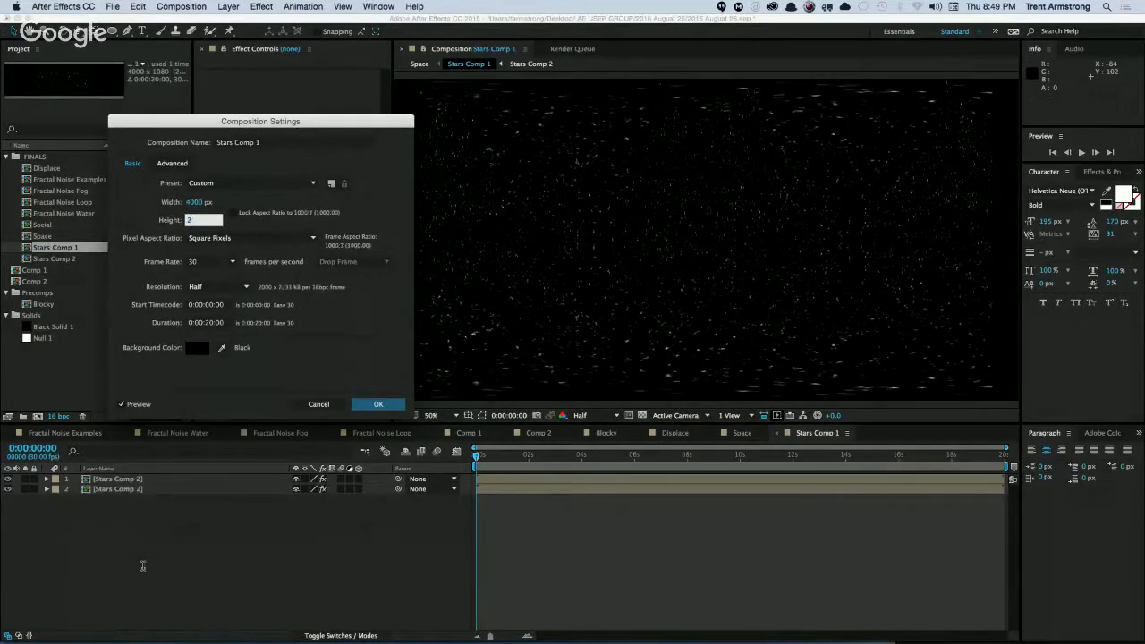
{"action": "type", "text": "2000"}
{"action": "key", "text": "Return"}
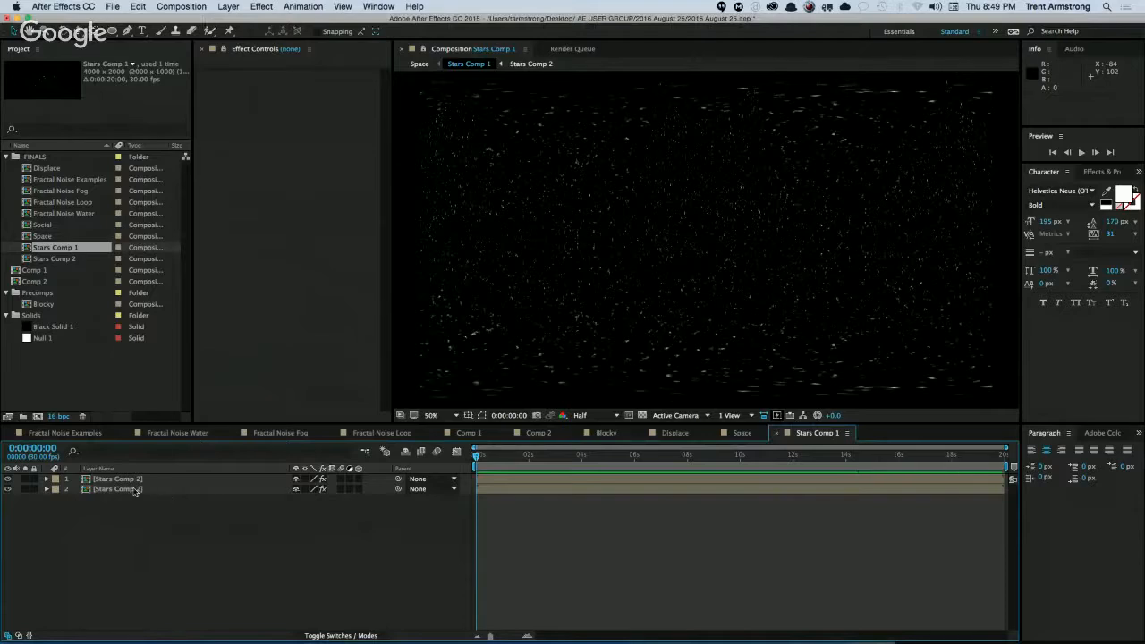
Open the nested Stars Comp 2 and resize the composition to 4000 x 2000 px.
{"action": "double_click", "coordinate": [135, 489]}
{"action": "key", "text": "super+k"}
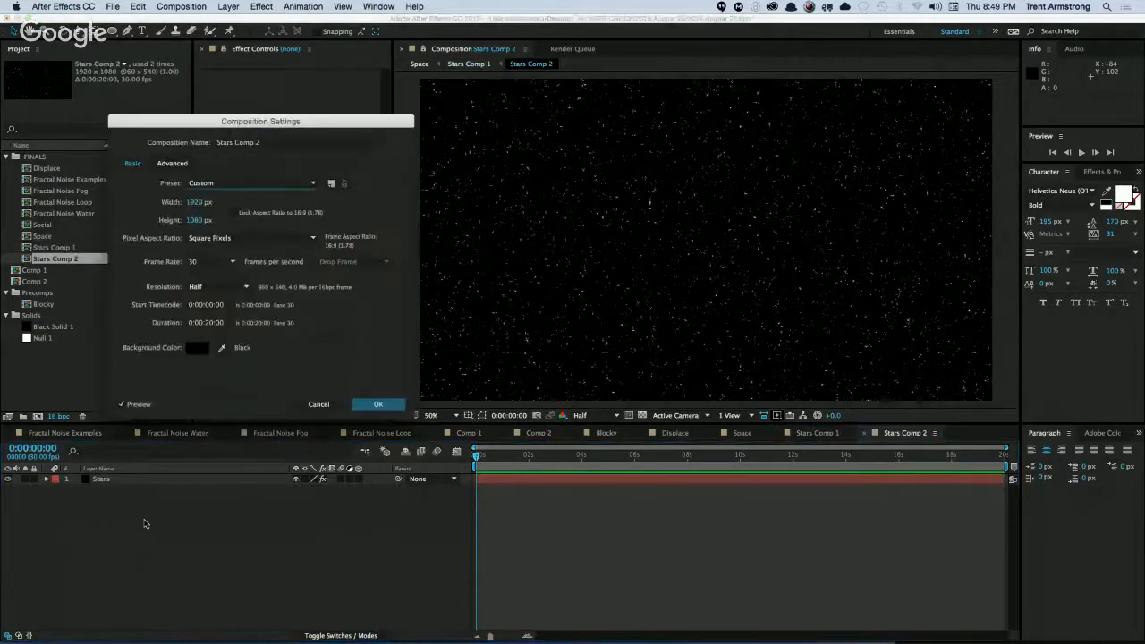
{"action": "type", "text": "4000"}
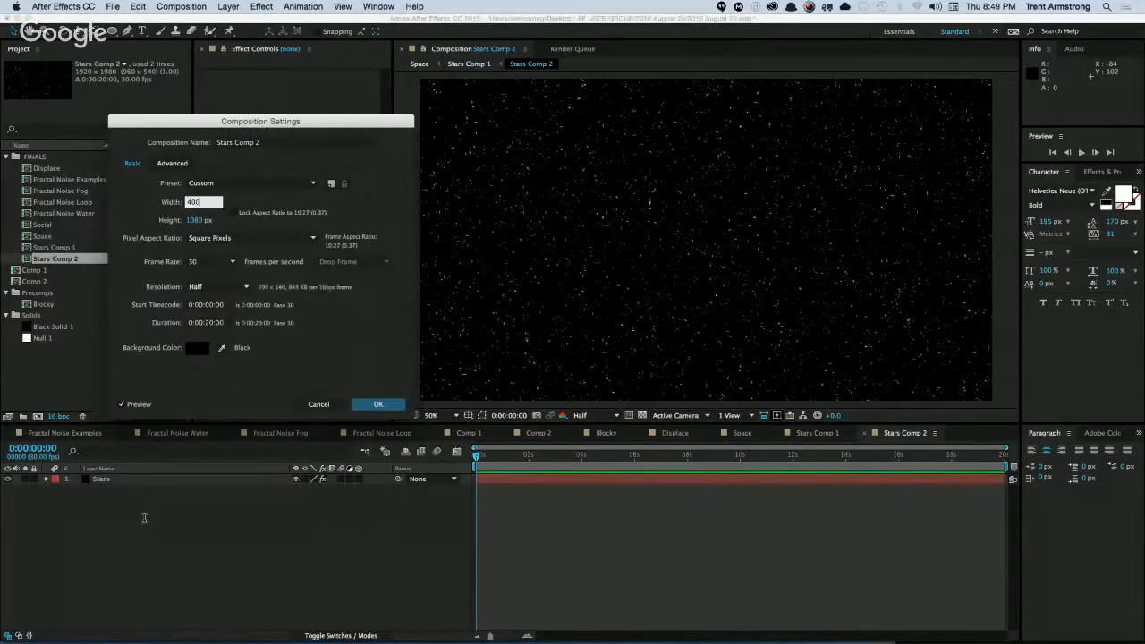
{"action": "key", "text": "Tab"}
{"action": "type", "text": "2000"}
{"action": "key", "text": "Return"}
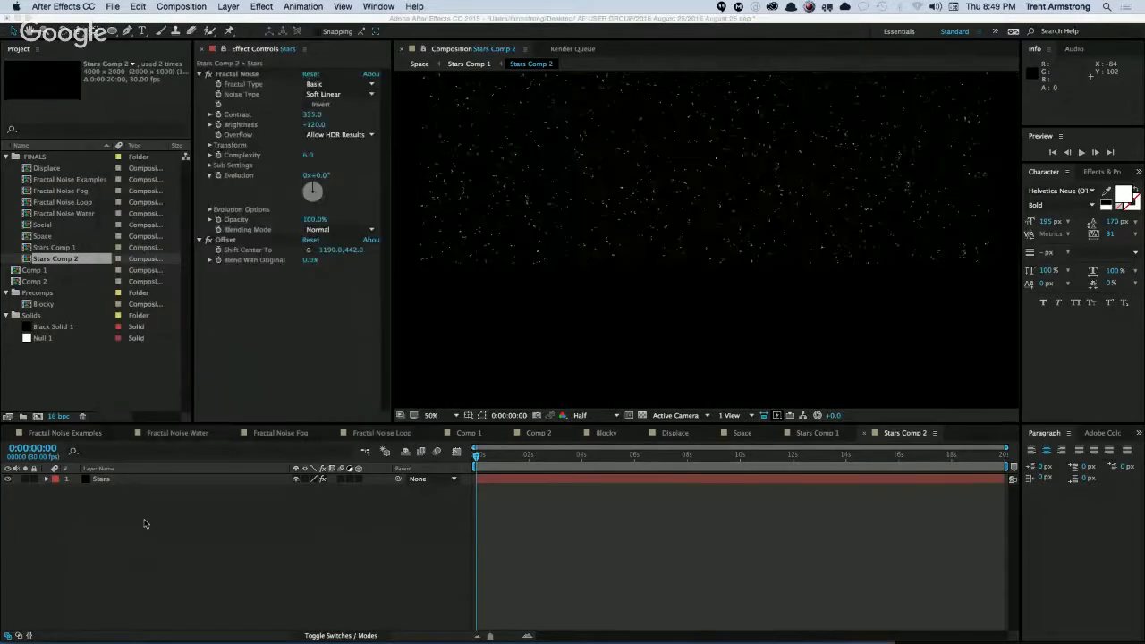
{"action": "key", "text": "comma"}
{"action": "key", "text": "comma"}
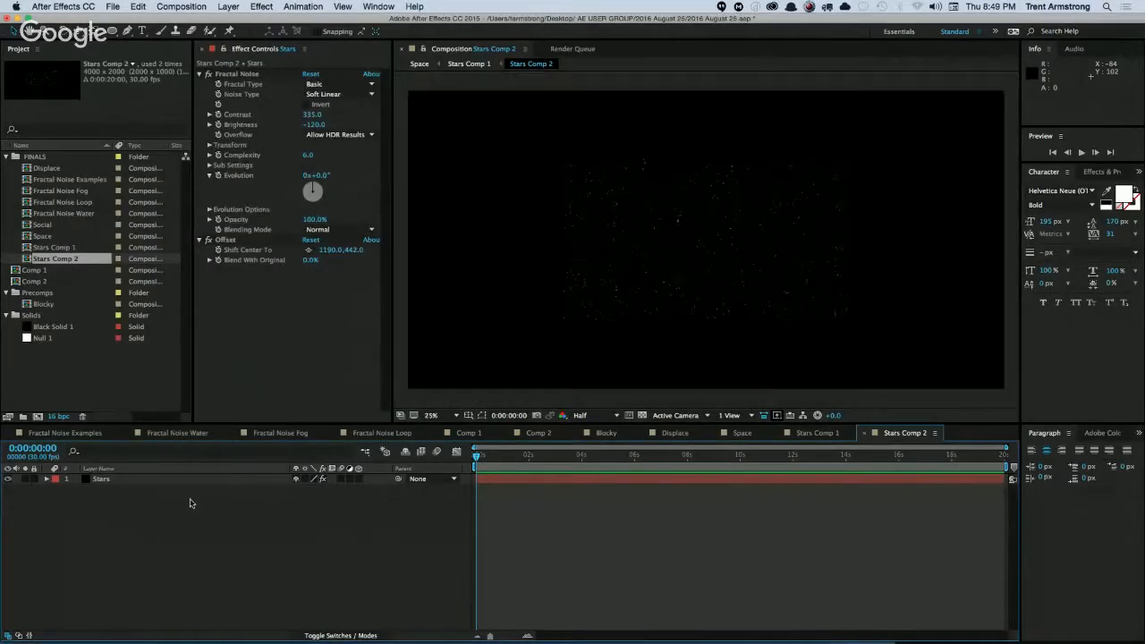
Create a black solid at the 4000 x 2000 px composition size and delete its layer from Stars Comp 2.
{"action": "left_click", "coordinate": [101, 480]}
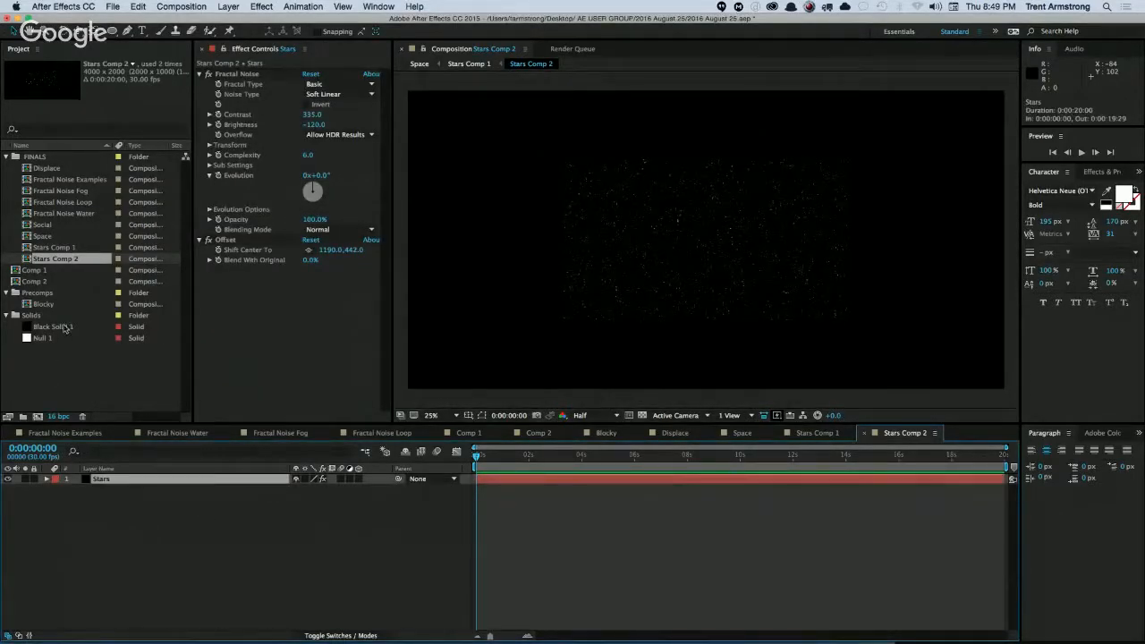
{"action": "left_click", "coordinate": [64, 327]}
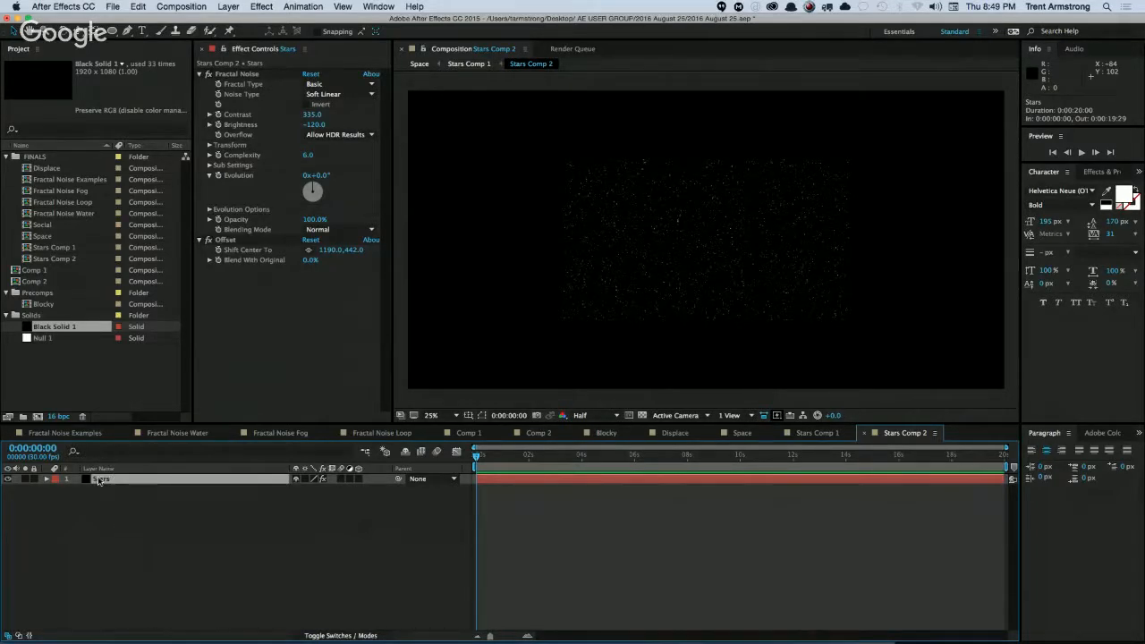
{"action": "key", "text": "super+y"}
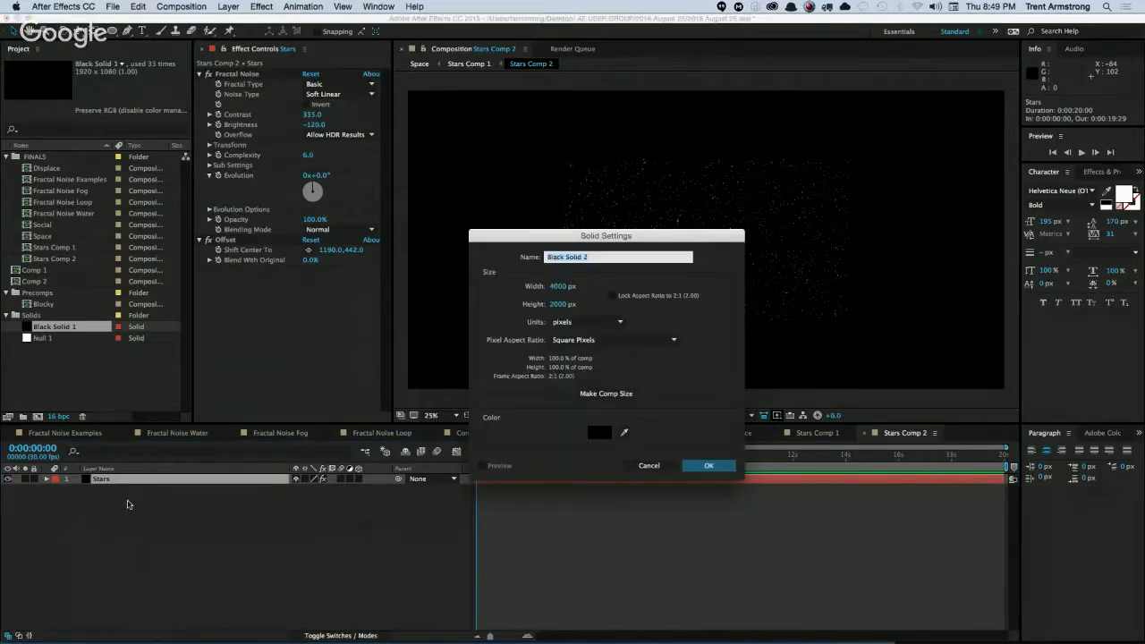
{"action": "left_click", "coordinate": [709, 465]}
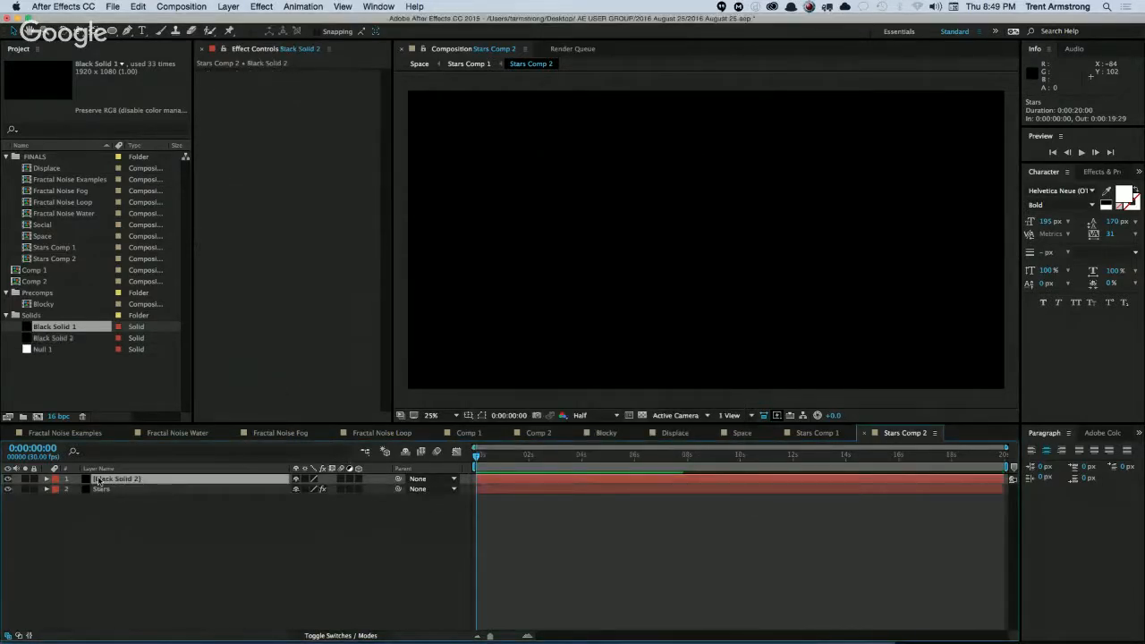
{"action": "key", "text": "Delete"}
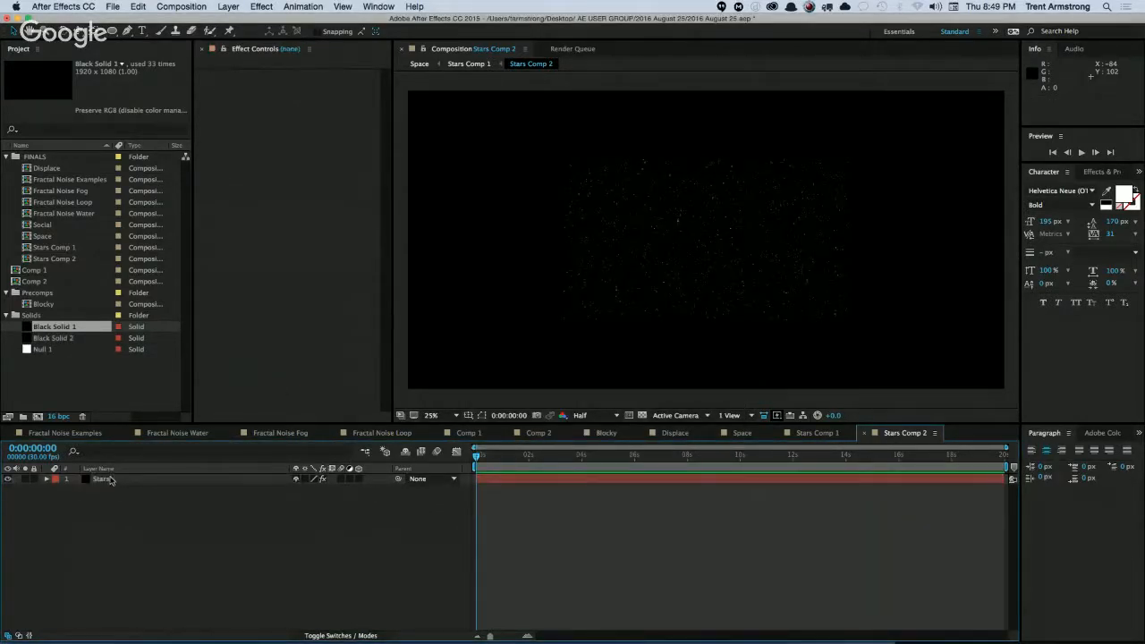
Replace the Stars layer's source with the 4000 x 2000 px black solid, keeping its effects.
{"action": "left_click", "coordinate": [96, 480]}
{"action": "left_click", "coordinate": [67, 341]}
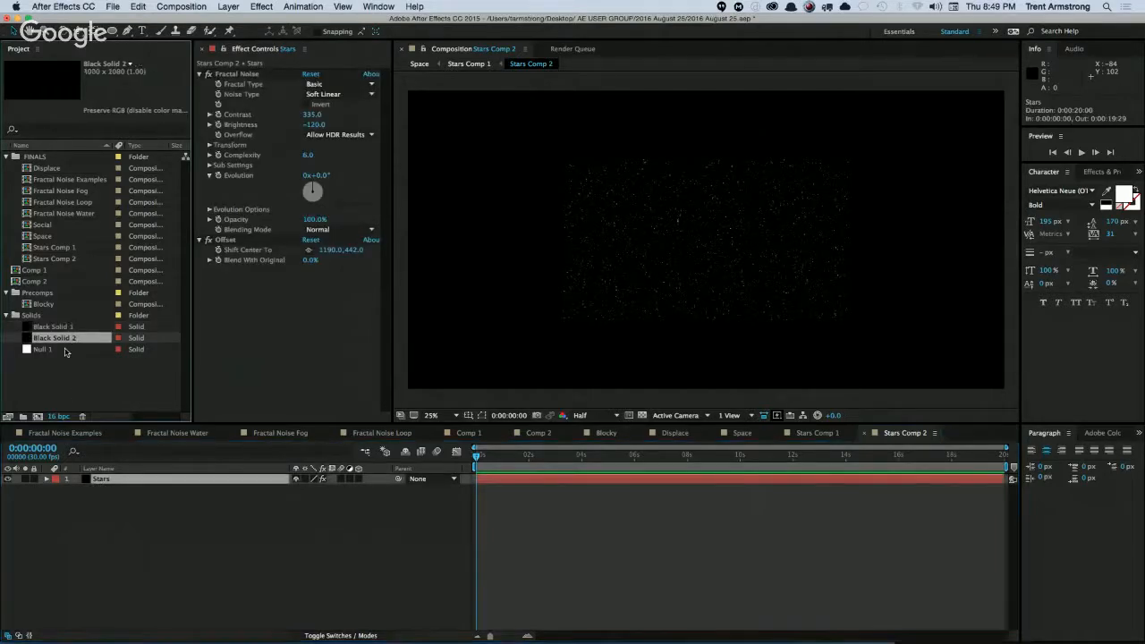
{"action": "key", "text": "alt+super+slash"}
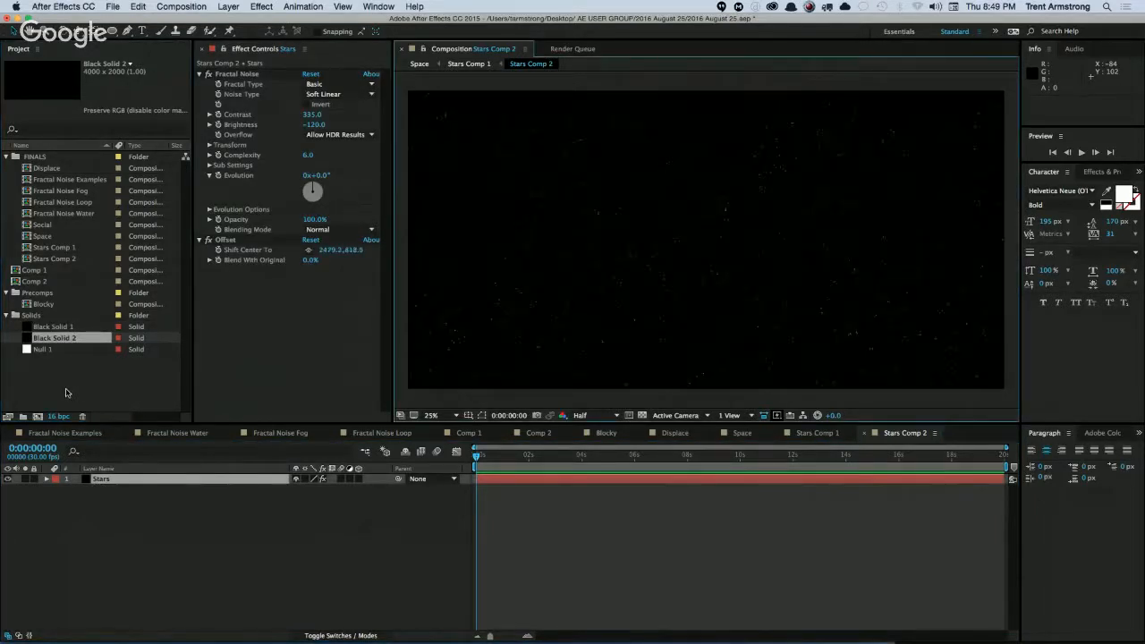
{"action": "left_click", "coordinate": [315, 583]}
Return to Stars Comp 1 and flip the upper Stars Comp 2 layer vertically by setting its Y scale to -100%.
{"action": "key", "text": "super+w"}
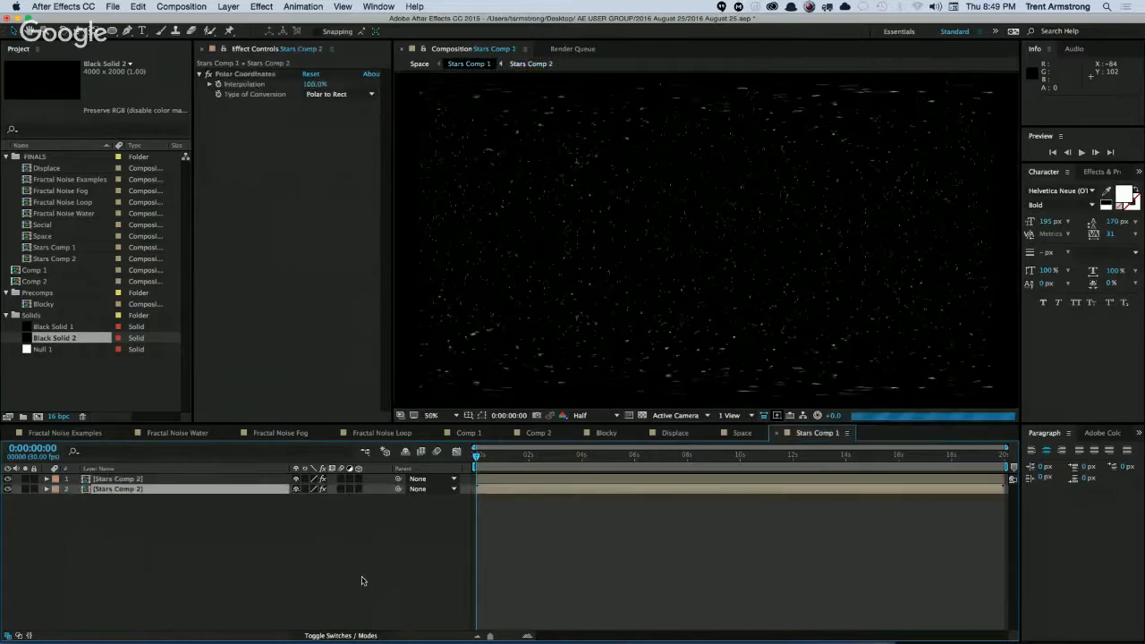
{"action": "key", "text": "comma"}
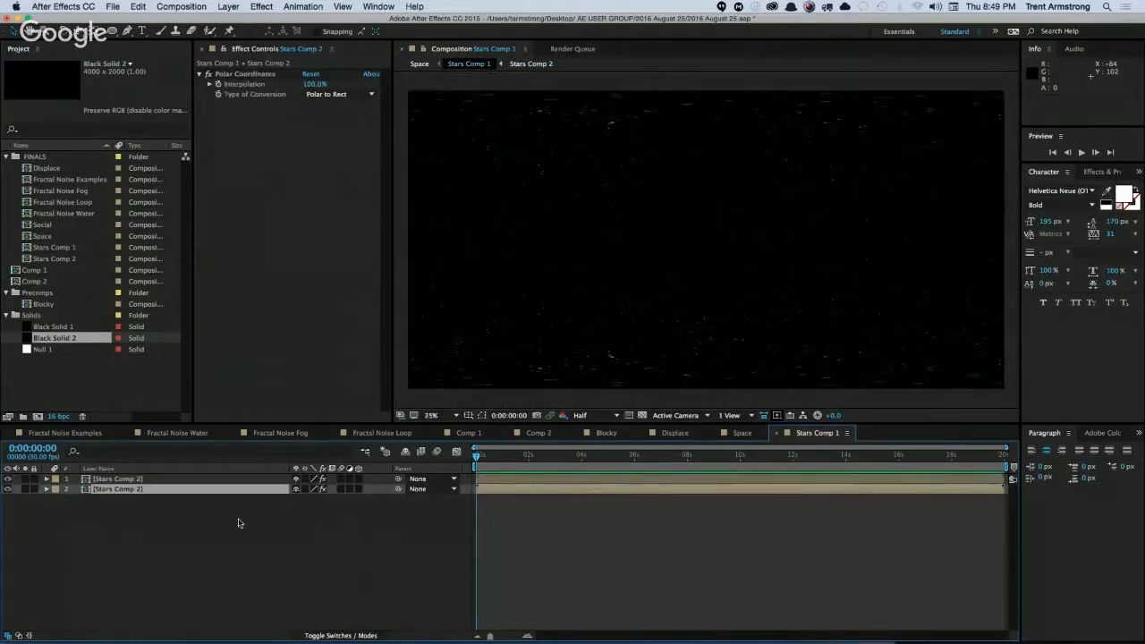
{"action": "key", "text": "super+shift+a"}
{"action": "left_click", "coordinate": [115, 490]}
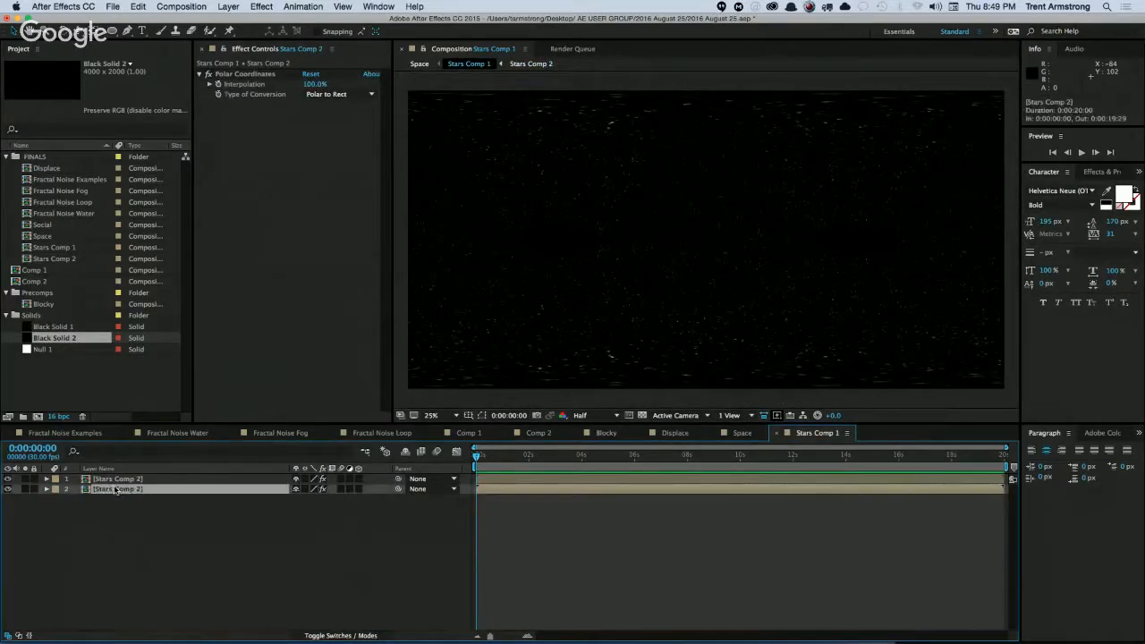
{"action": "left_click", "coordinate": [122, 480], "text": "shift"}
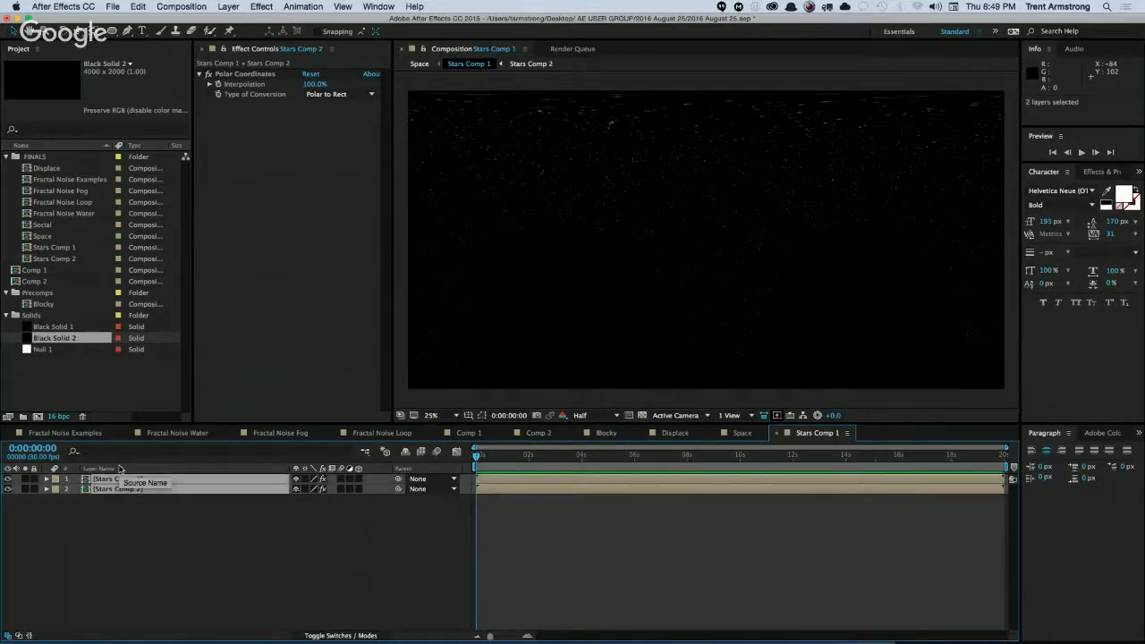
{"action": "key", "text": "s"}
{"action": "left_click", "coordinate": [223, 555]}
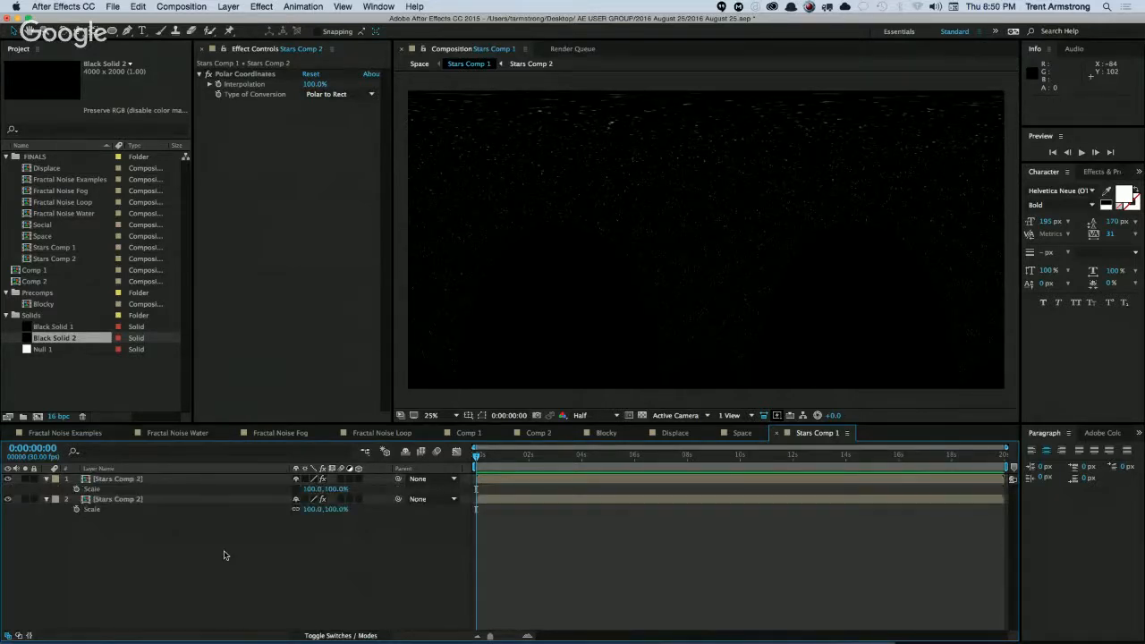
{"action": "left_click", "coordinate": [336, 489]}
{"action": "type", "text": "-100"}
{"action": "key", "text": "Return"}
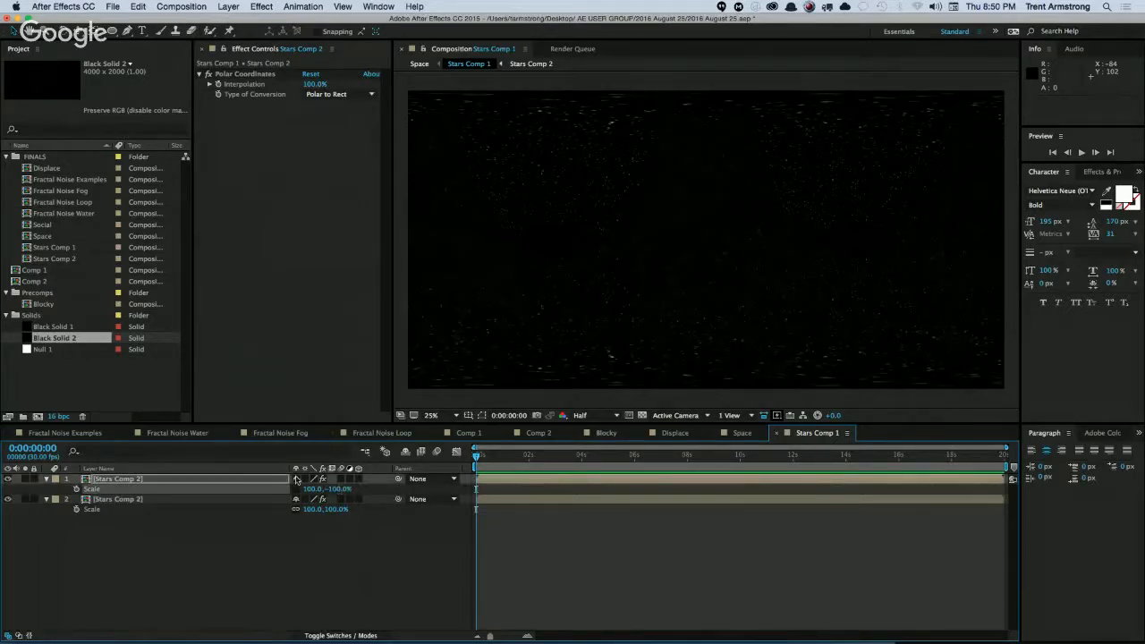
{"action": "left_click", "coordinate": [47, 479]}
{"action": "left_click", "coordinate": [46, 489]}
Duplicate the lower Stars Comp 2 layer, move the copy above the other layers and remove all its effects.
{"action": "left_click", "coordinate": [118, 484]}
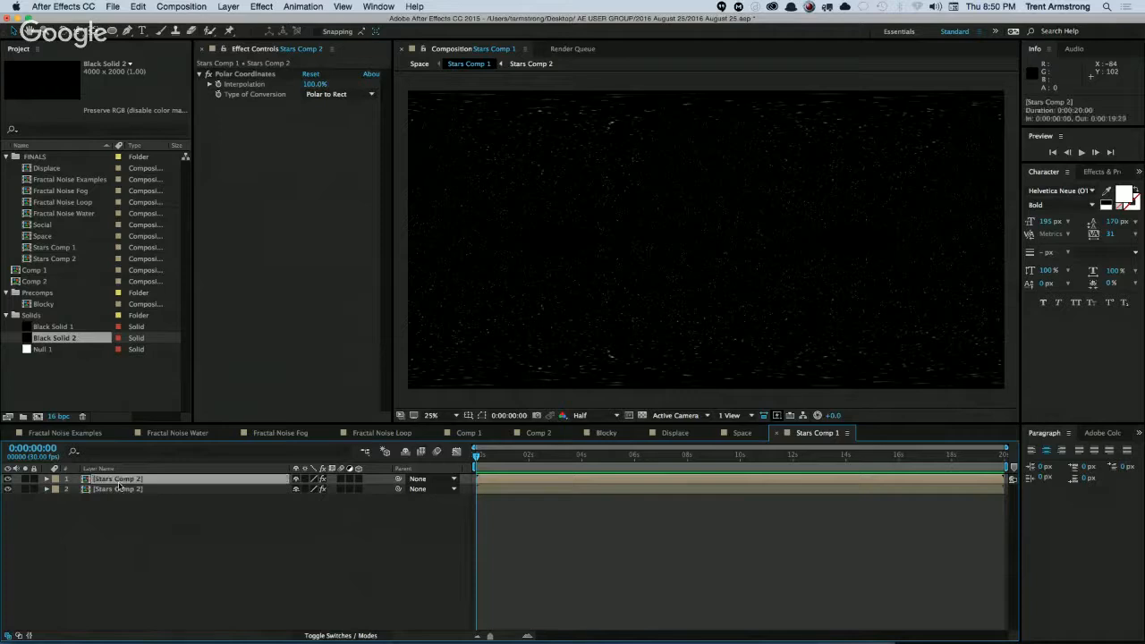
{"action": "left_click", "coordinate": [135, 489]}
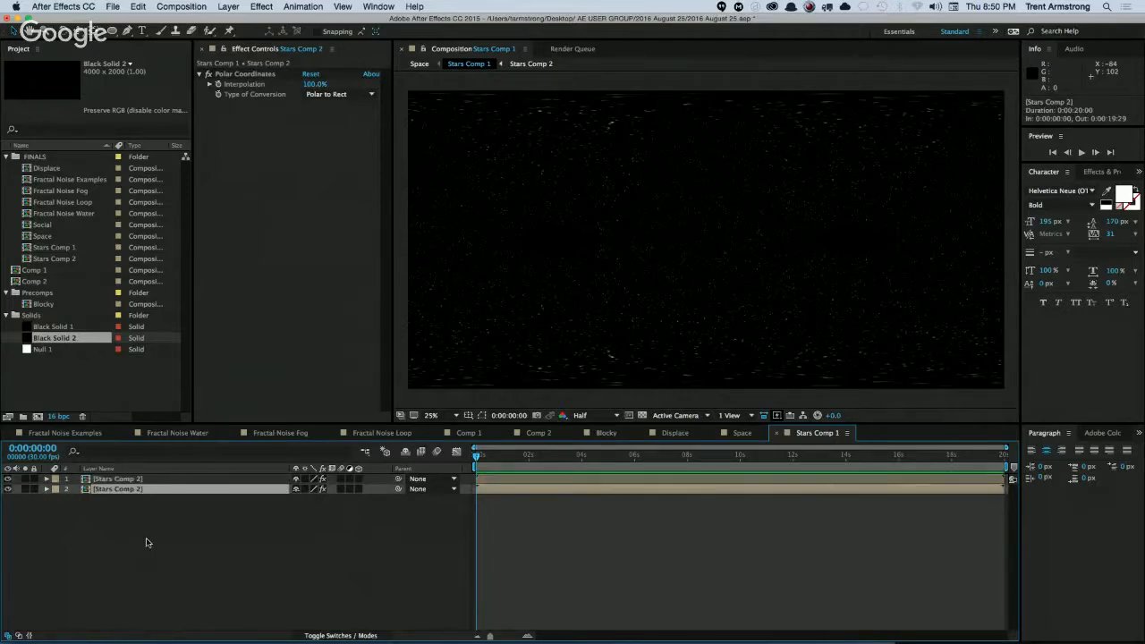
{"action": "key", "text": "super+d"}
{"action": "key", "text": "super+Up"}
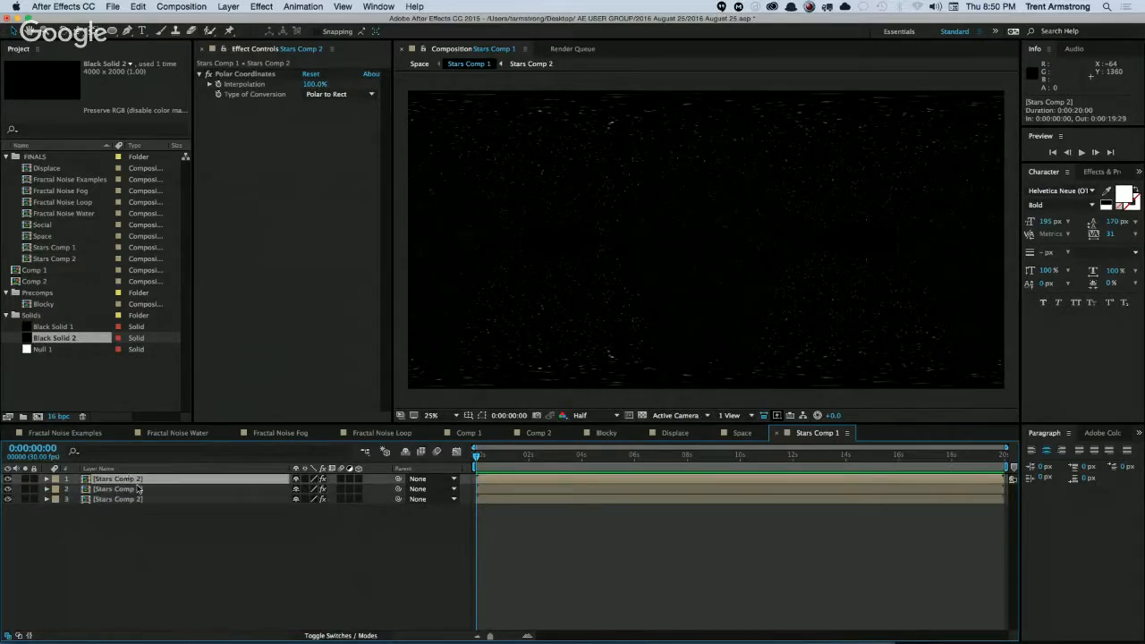
{"action": "key", "text": "super+shift+e"}
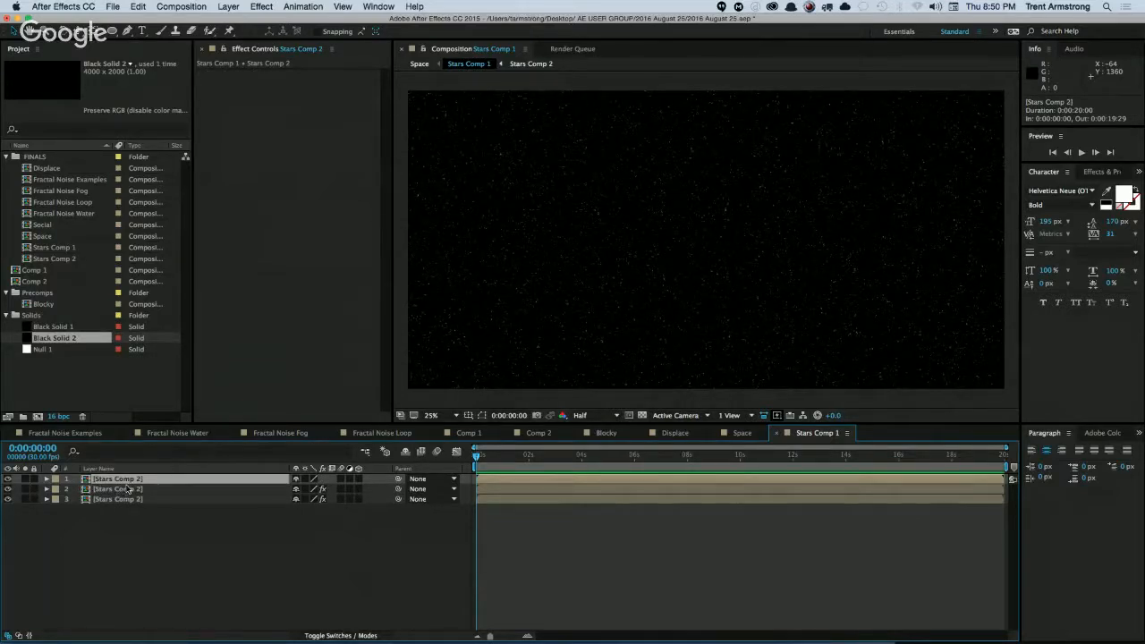
{"action": "left_click", "coordinate": [262, 8]}
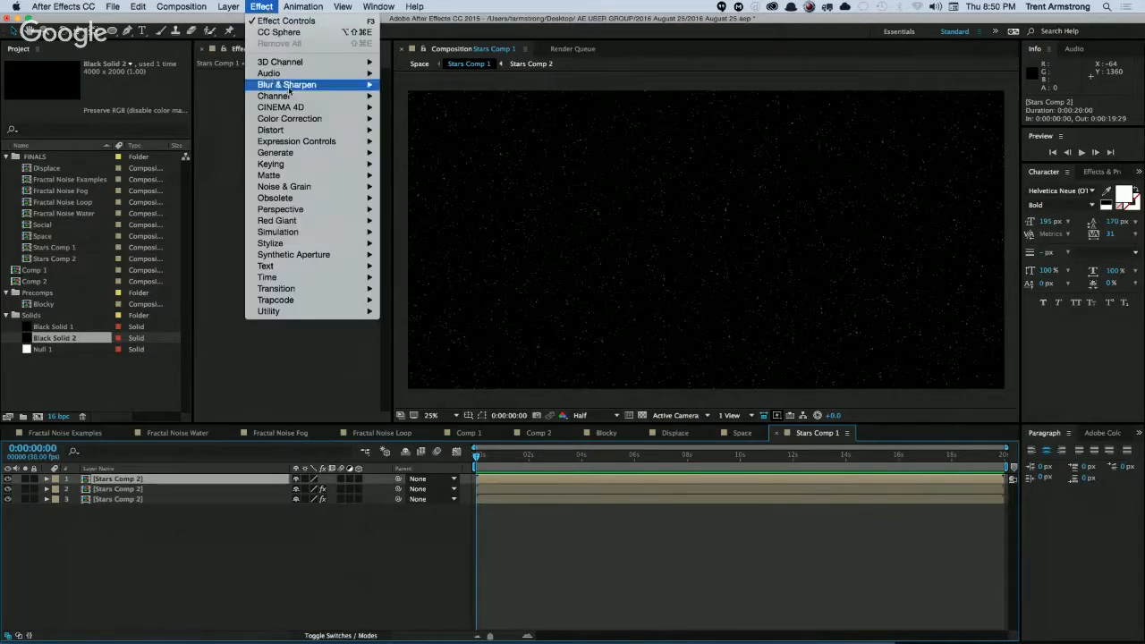
{"action": "mouse_move", "coordinate": [293, 132]}
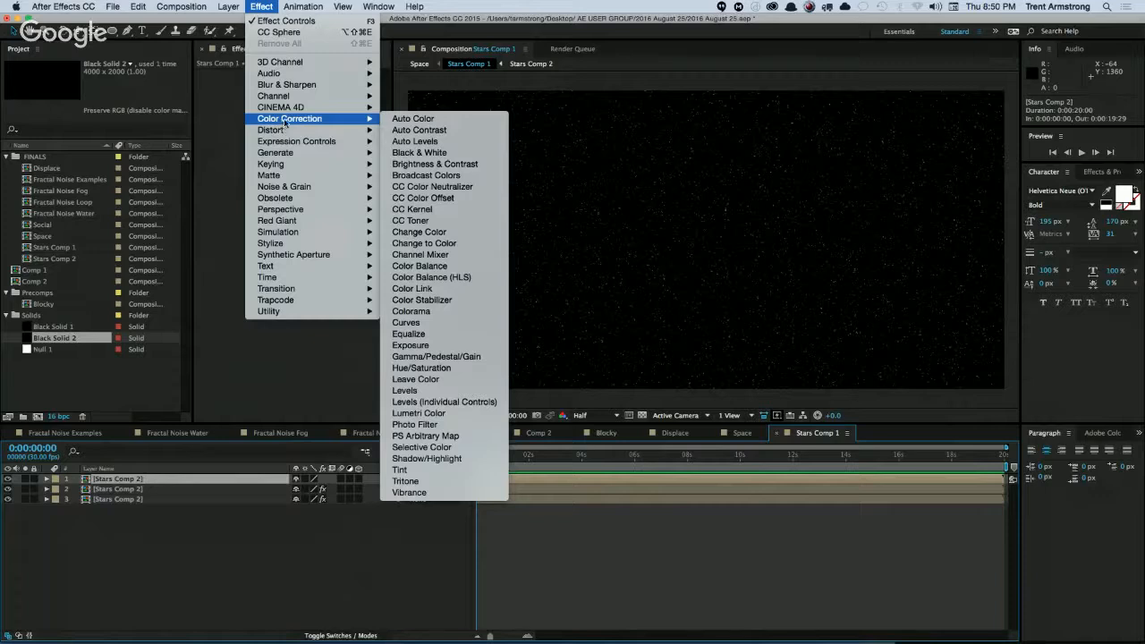
{"action": "left_click", "coordinate": [153, 113]}
Mask the uppermost Stars Comp 2 layer with a full-width rectangle covering the middle band of the frame.
{"action": "left_click", "coordinate": [111, 33]}
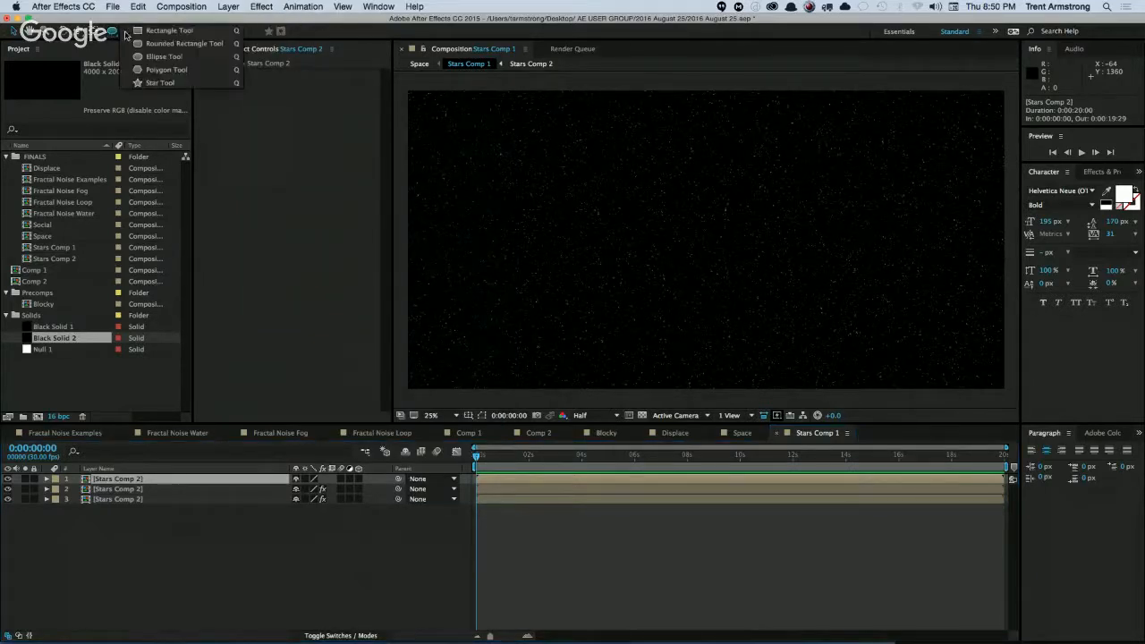
{"action": "left_click", "coordinate": [126, 33]}
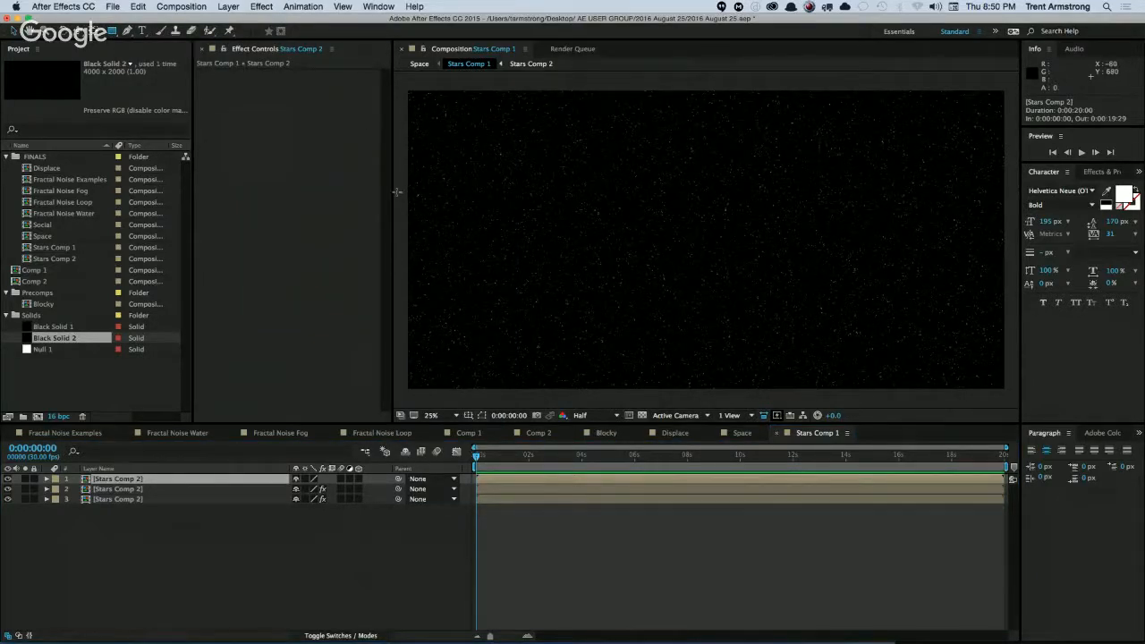
{"action": "left_click_drag", "start_coordinate": [397, 192], "coordinate": [1010, 308]}
{"action": "left_click", "coordinate": [159, 573]}
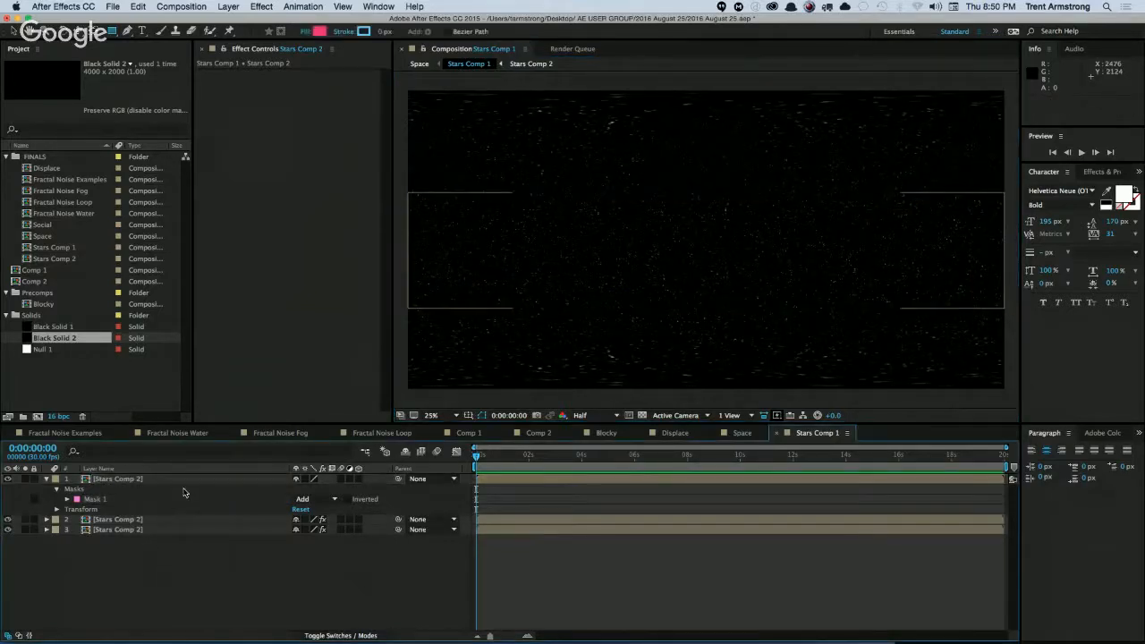
In the Space composition, set the star sphere's CC Sphere radius to 1143, Rotation Y to 17° and Rotation X to -7°.
{"action": "left_click", "coordinate": [738, 435]}
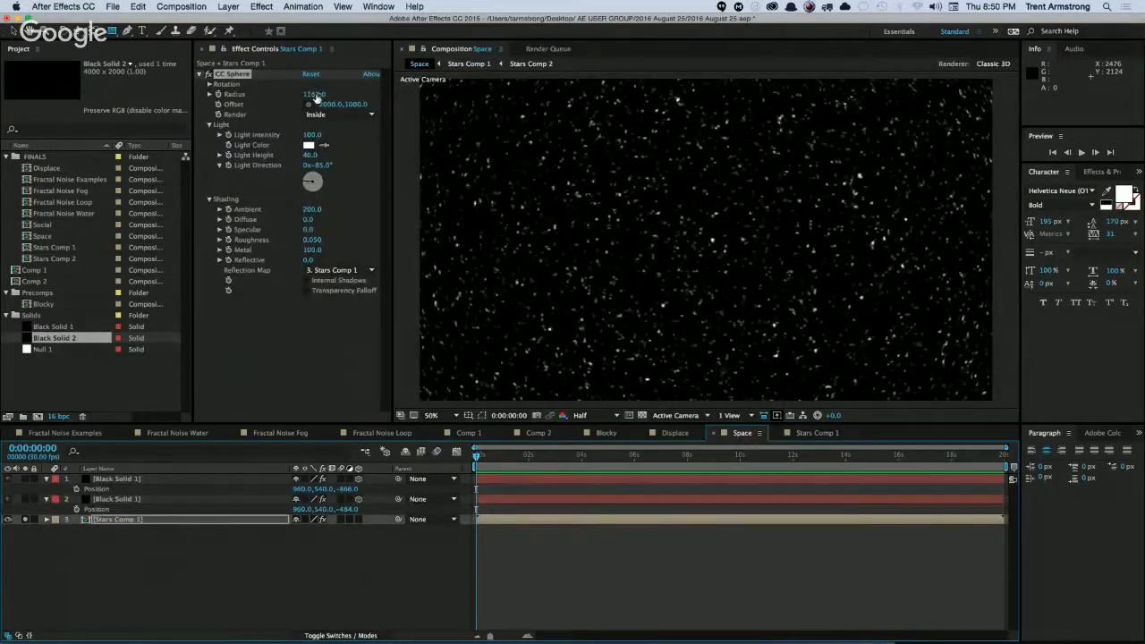
{"action": "mouse_move", "coordinate": [312, 93]}
{"action": "left_mouse_down"}
{"action": "mouse_move", "coordinate": [281, 94]}
{"action": "mouse_move", "coordinate": [311, 96]}
{"action": "left_mouse_up"}
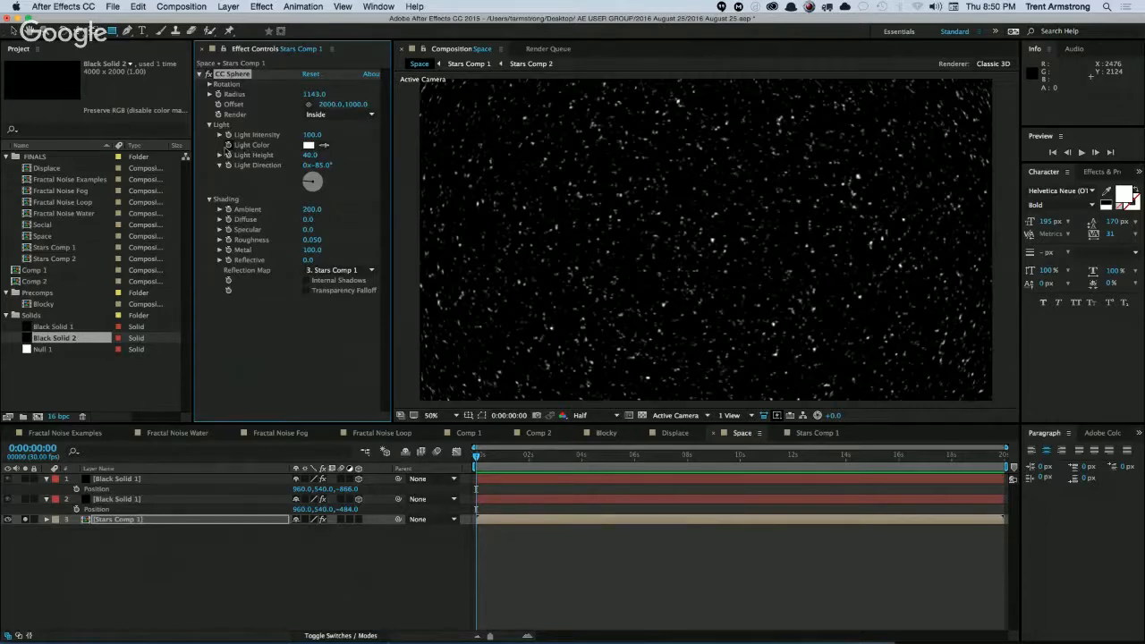
{"action": "left_click", "coordinate": [209, 84]}
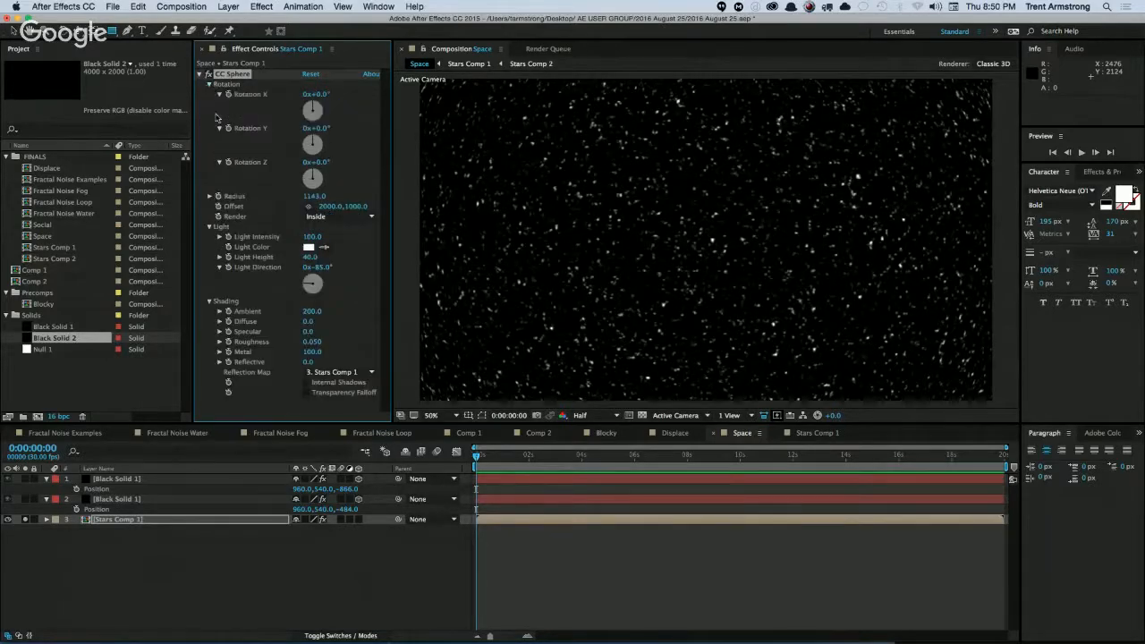
{"action": "mouse_move", "coordinate": [320, 128]}
{"action": "left_mouse_down"}
{"action": "mouse_move", "coordinate": [344, 131]}
{"action": "mouse_move", "coordinate": [330, 132]}
{"action": "left_mouse_up"}
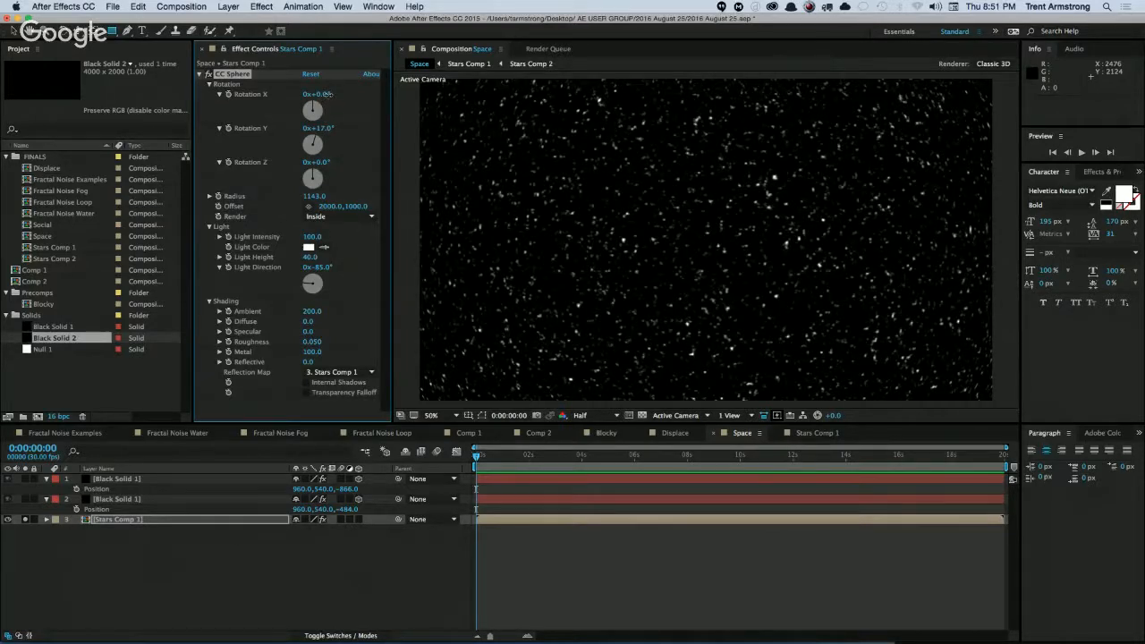
{"action": "mouse_move", "coordinate": [328, 94]}
{"action": "left_mouse_down"}
{"action": "mouse_move", "coordinate": [340, 97]}
{"action": "mouse_move", "coordinate": [323, 96]}
{"action": "left_mouse_up"}
Try the CC Sphere's Outside render with a radius of 1071, then restore Inside and set Rotation Y to 32°.
{"action": "left_click", "coordinate": [338, 217]}
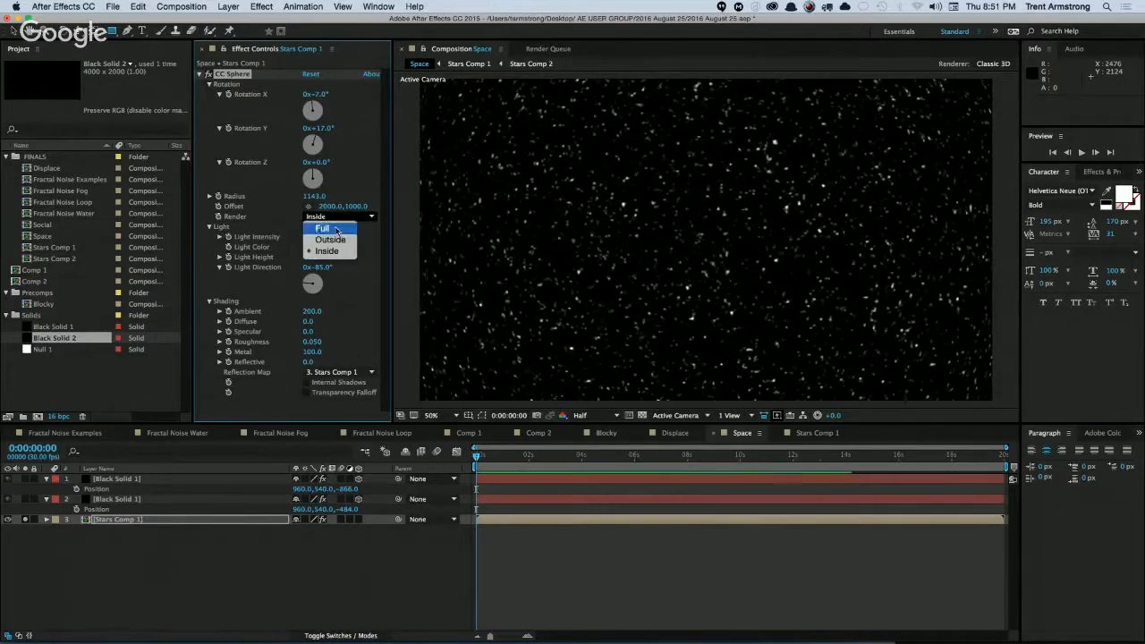
{"action": "left_click", "coordinate": [329, 240]}
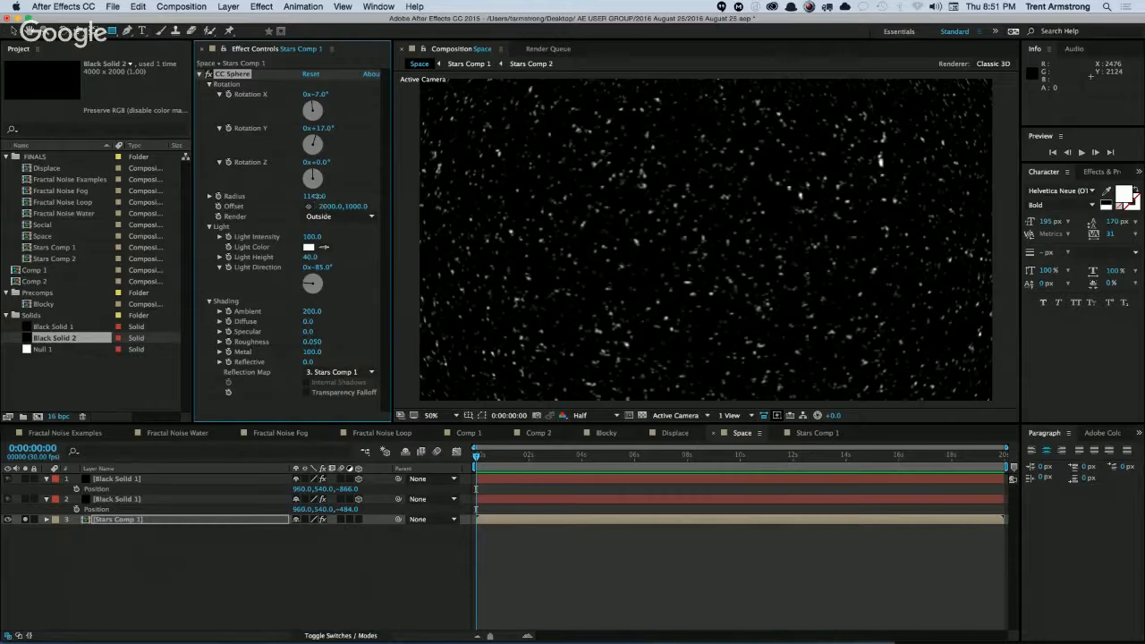
{"action": "left_click_drag", "start_coordinate": [314, 196], "coordinate": [270, 205]}
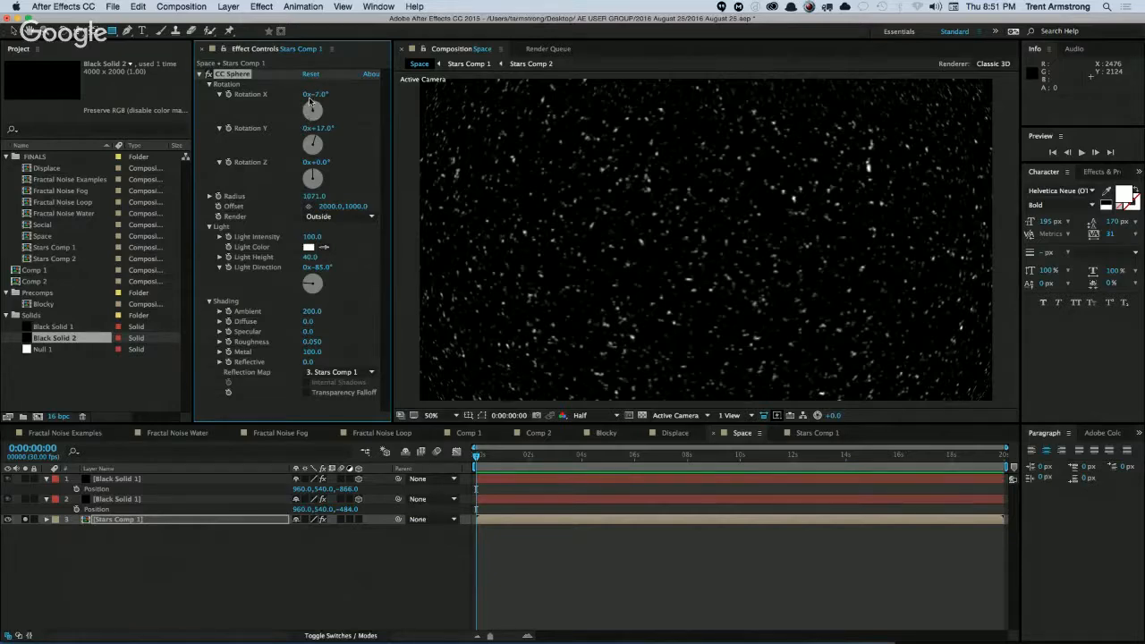
{"action": "left_click", "coordinate": [335, 217]}
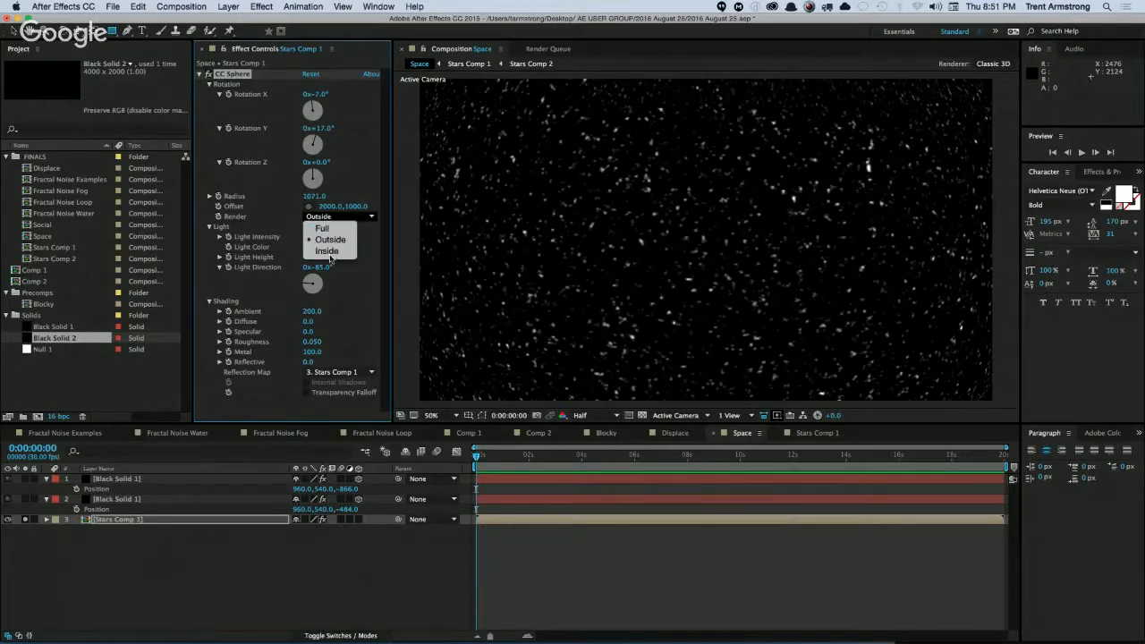
{"action": "left_click", "coordinate": [328, 251]}
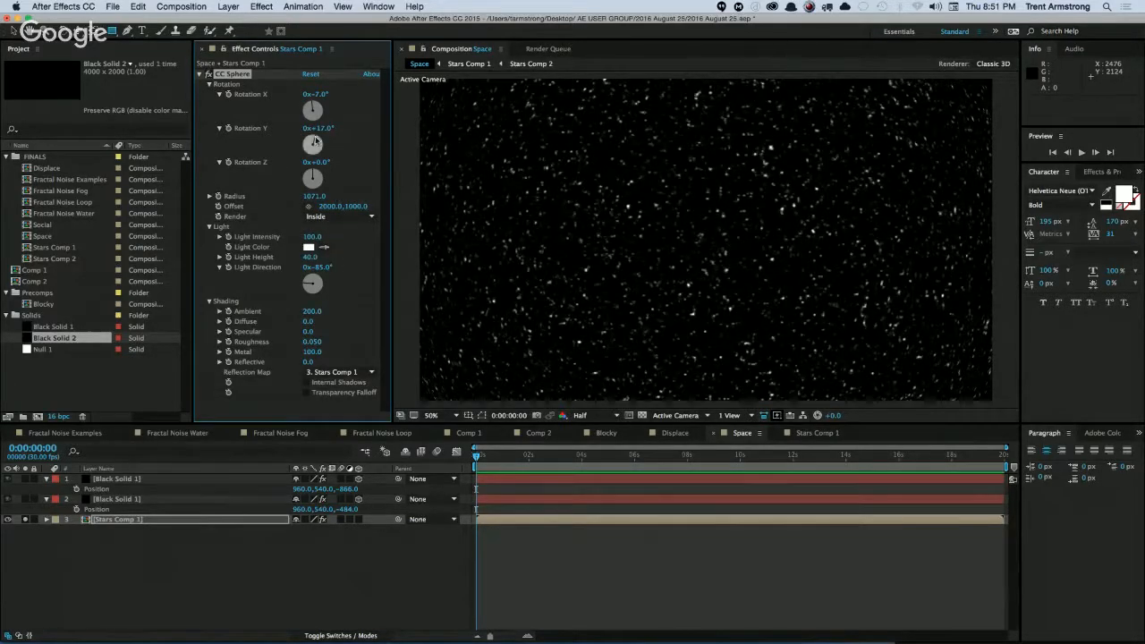
{"action": "mouse_move", "coordinate": [314, 128]}
{"action": "left_mouse_down"}
{"action": "mouse_move", "coordinate": [346, 130]}
{"action": "mouse_move", "coordinate": [334, 130]}
{"action": "left_mouse_up"}
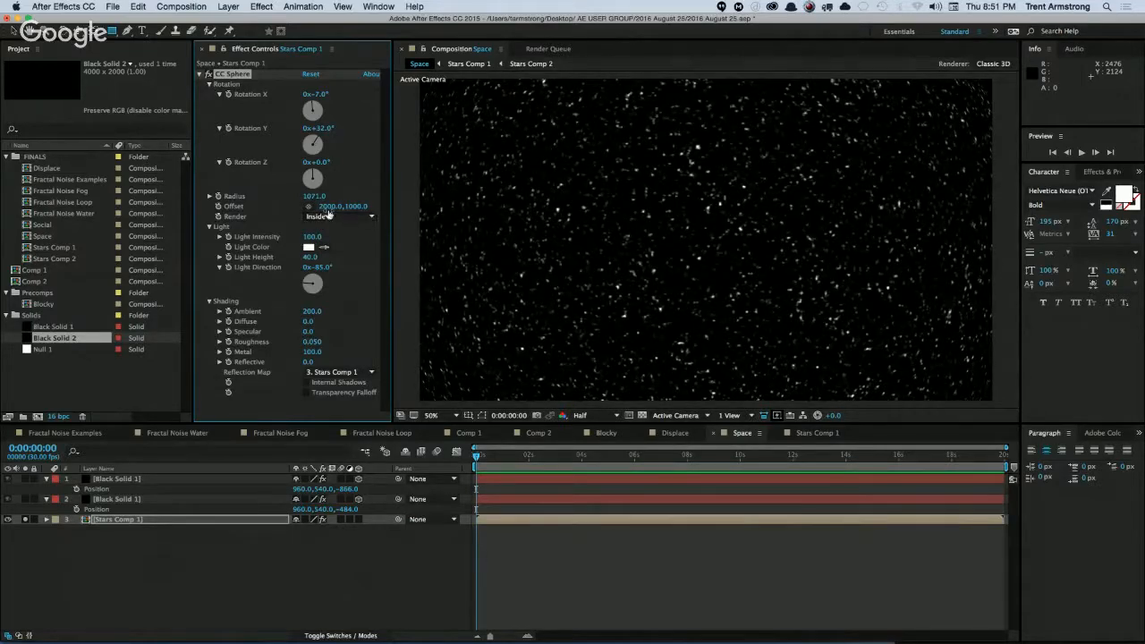
Set the CC Sphere radius to 1923, Rotation Y to -28° and Rotation X to 0°, and unsolo the Stars Comp 1 layer.
{"action": "left_click_drag", "start_coordinate": [313, 196], "coordinate": [1024, 148]}
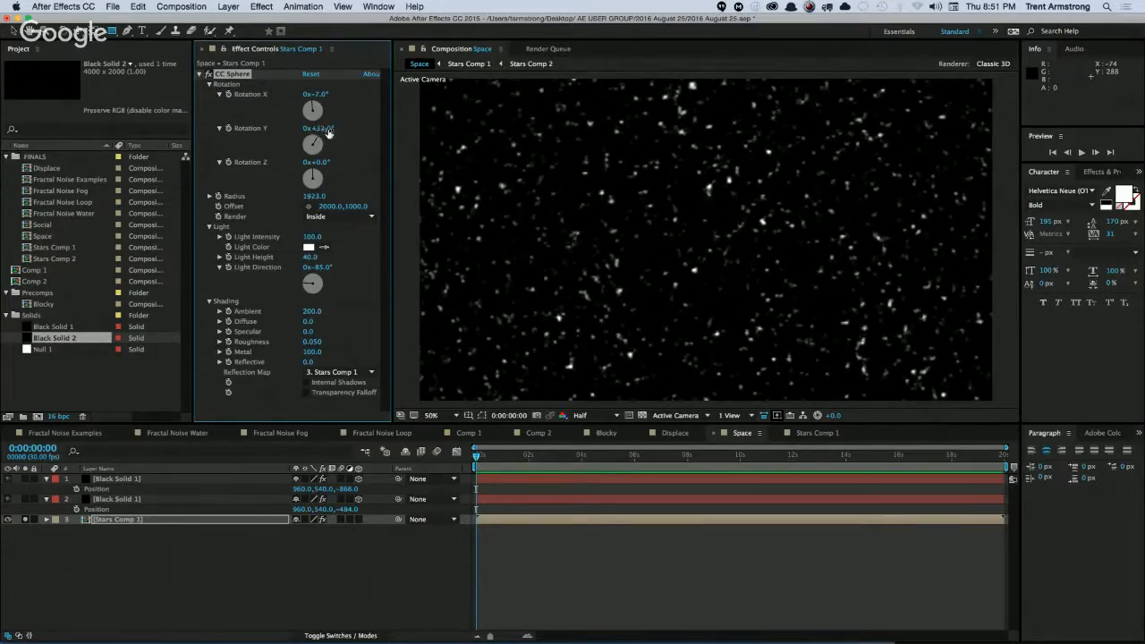
{"action": "mouse_move", "coordinate": [315, 136]}
{"action": "left_mouse_down"}
{"action": "mouse_move", "coordinate": [335, 136]}
{"action": "mouse_move", "coordinate": [298, 131]}
{"action": "mouse_move", "coordinate": [332, 129]}
{"action": "left_mouse_up"}
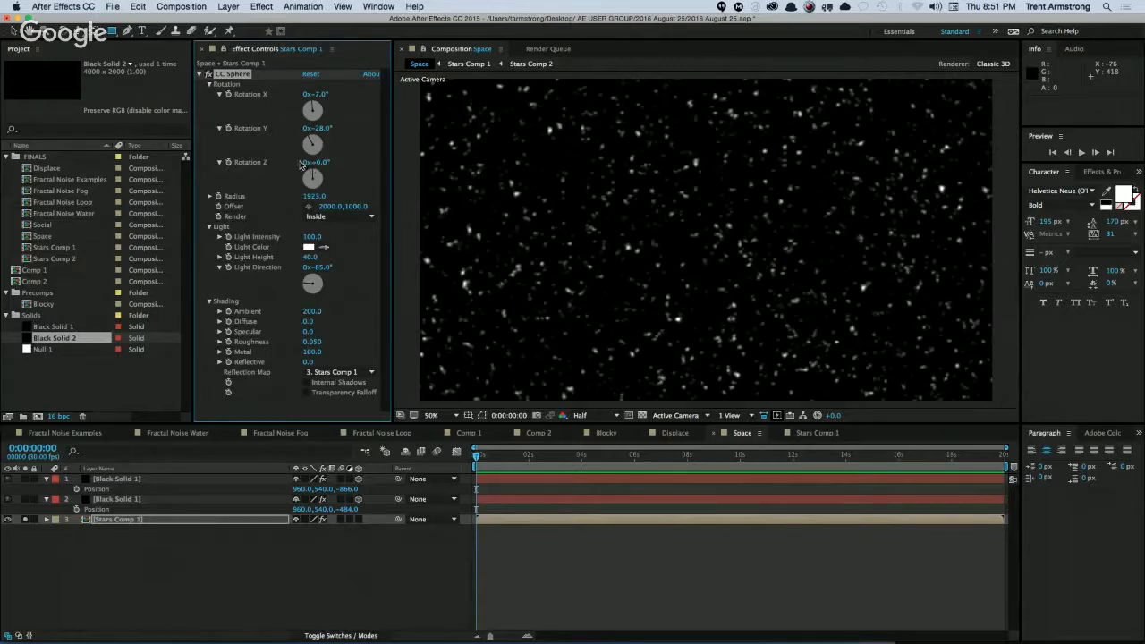
{"action": "left_click", "coordinate": [318, 94]}
{"action": "type", "text": "0"}
{"action": "key", "text": "Return"}
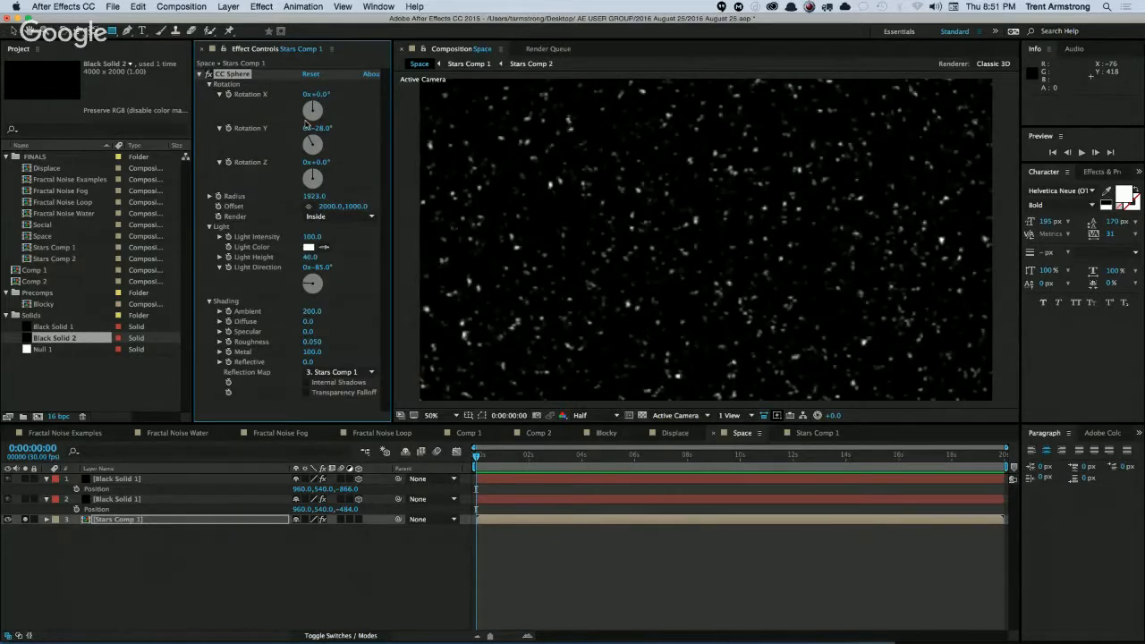
{"action": "left_click", "coordinate": [25, 518]}
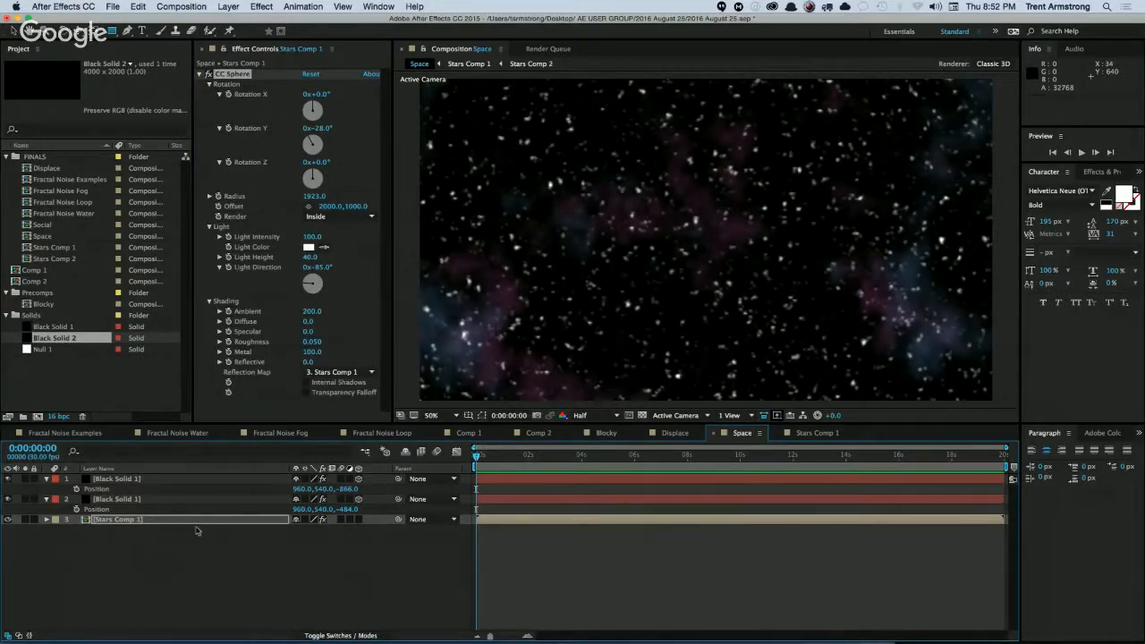
Open Stars Comp 1 and resize the Black Solid 2 source to 10000 x 5000 px.
{"action": "double_click", "coordinate": [119, 522]}
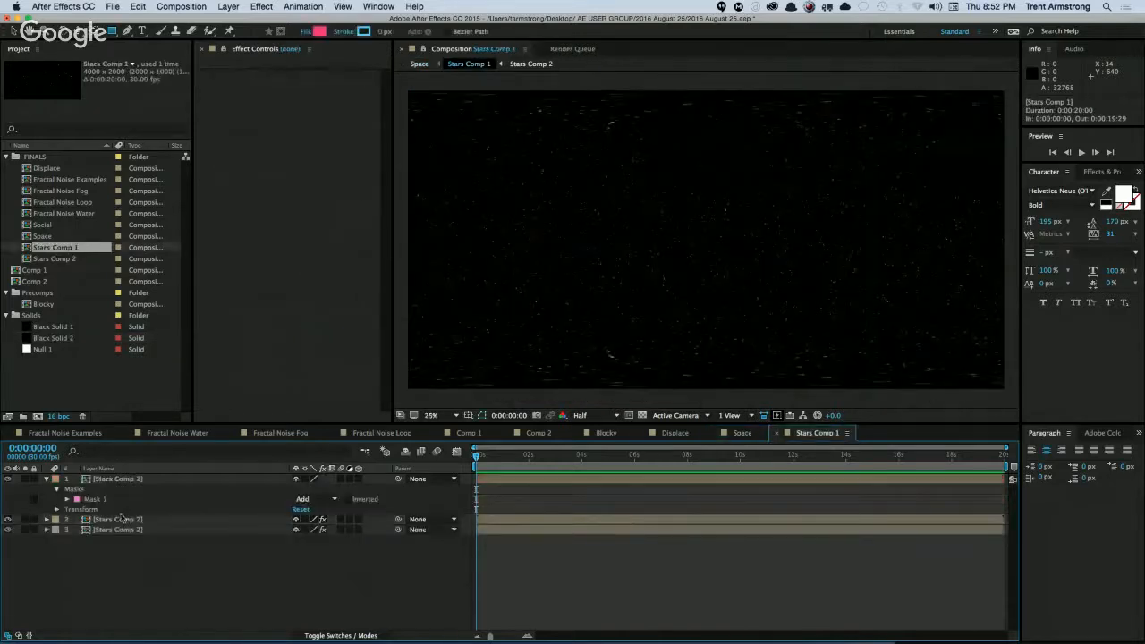
{"action": "left_click", "coordinate": [60, 340]}
{"action": "key", "text": "super+shift+y"}
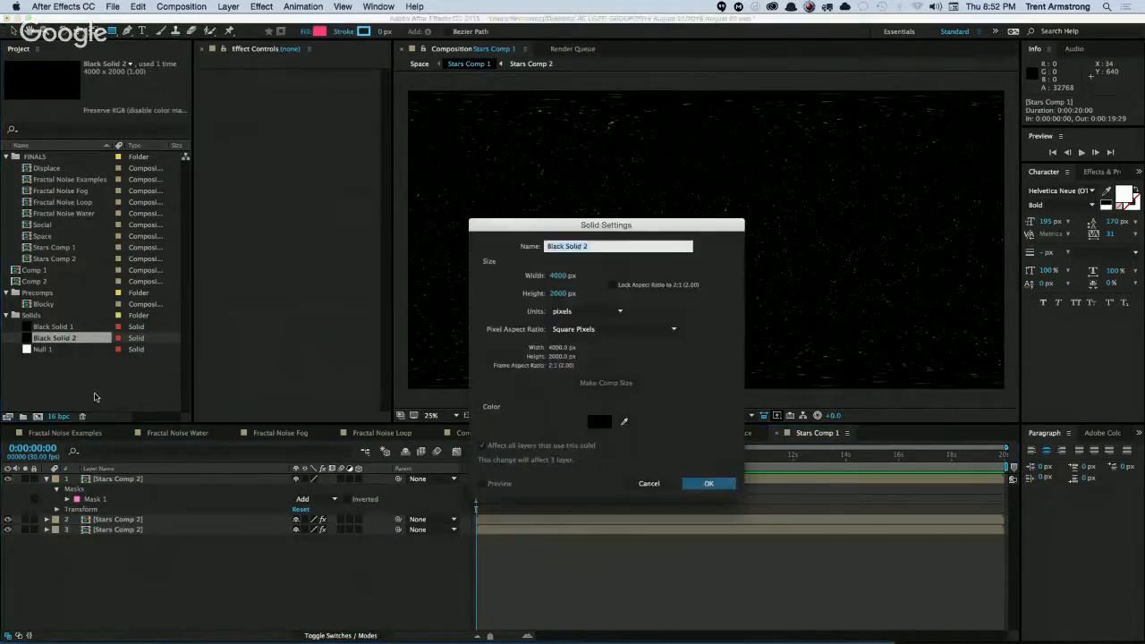
{"action": "key", "text": "Tab"}
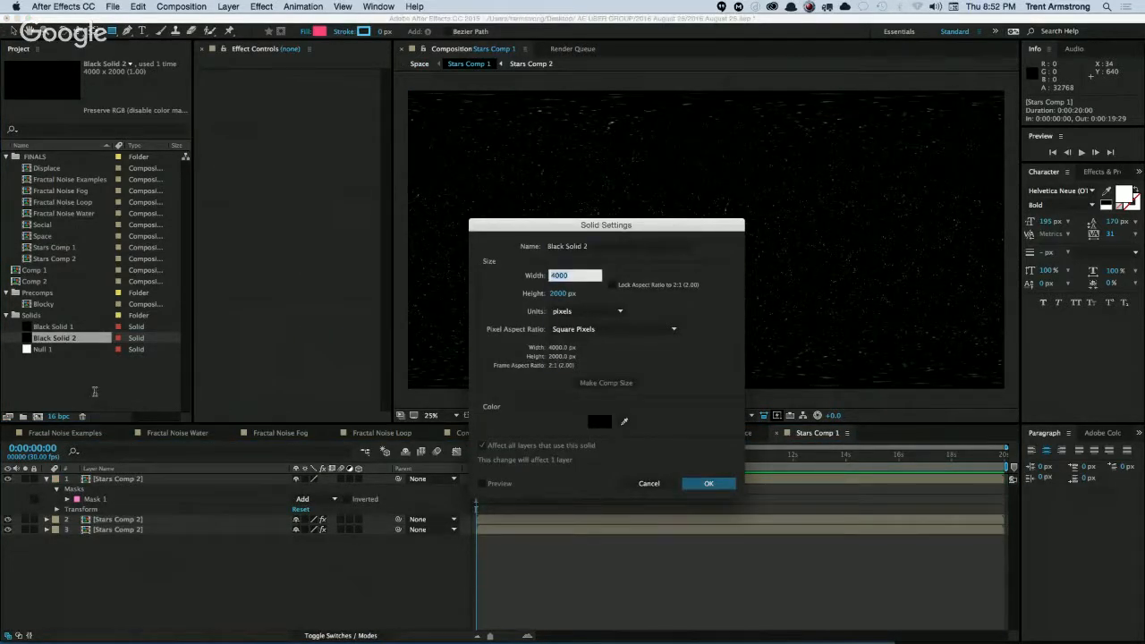
{"action": "type", "text": "10000"}
{"action": "key", "text": "Tab"}
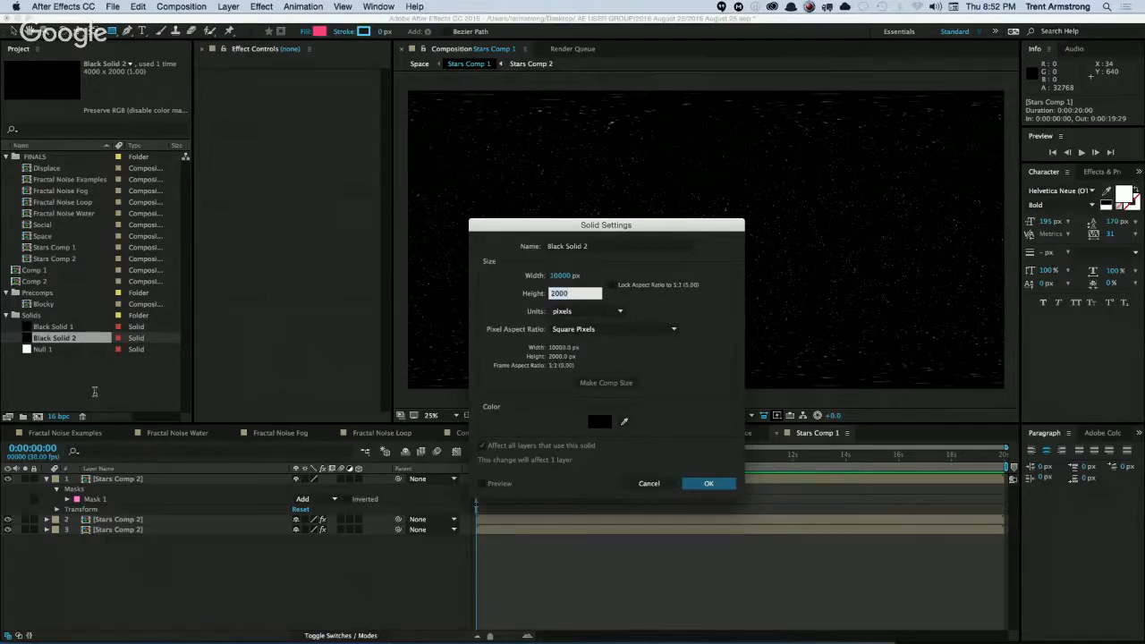
{"action": "type", "text": "50"}
{"action": "key", "text": "Return"}
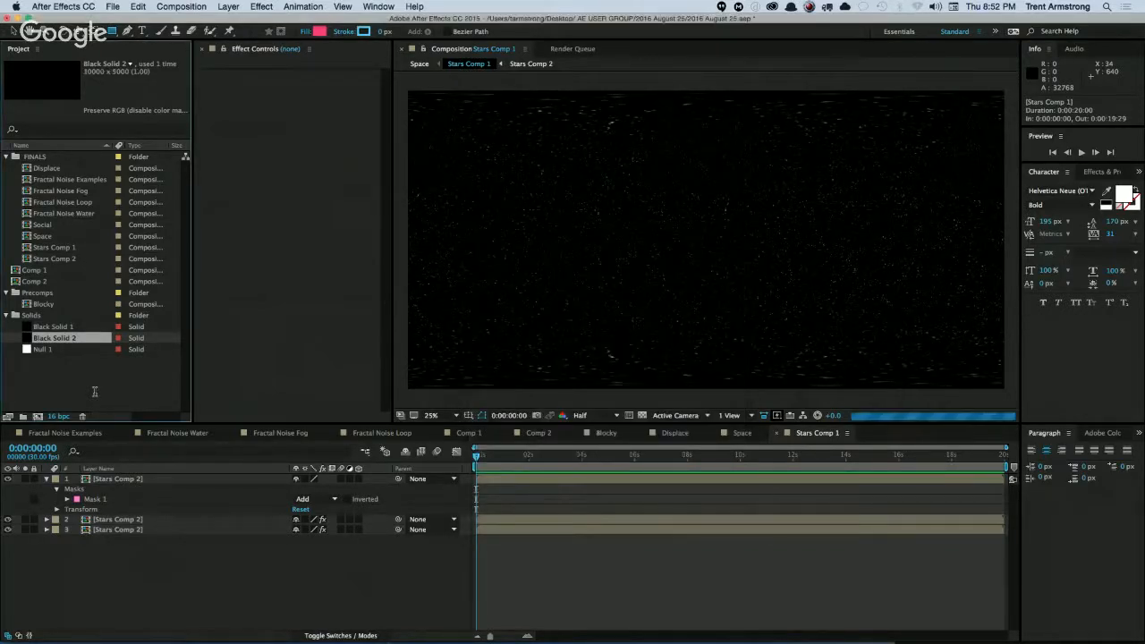
Open the nested Stars Comp 2 and resize the composition to 10000 x 5000 px.
{"action": "double_click", "coordinate": [100, 530]}
{"action": "left_click", "coordinate": [130, 483]}
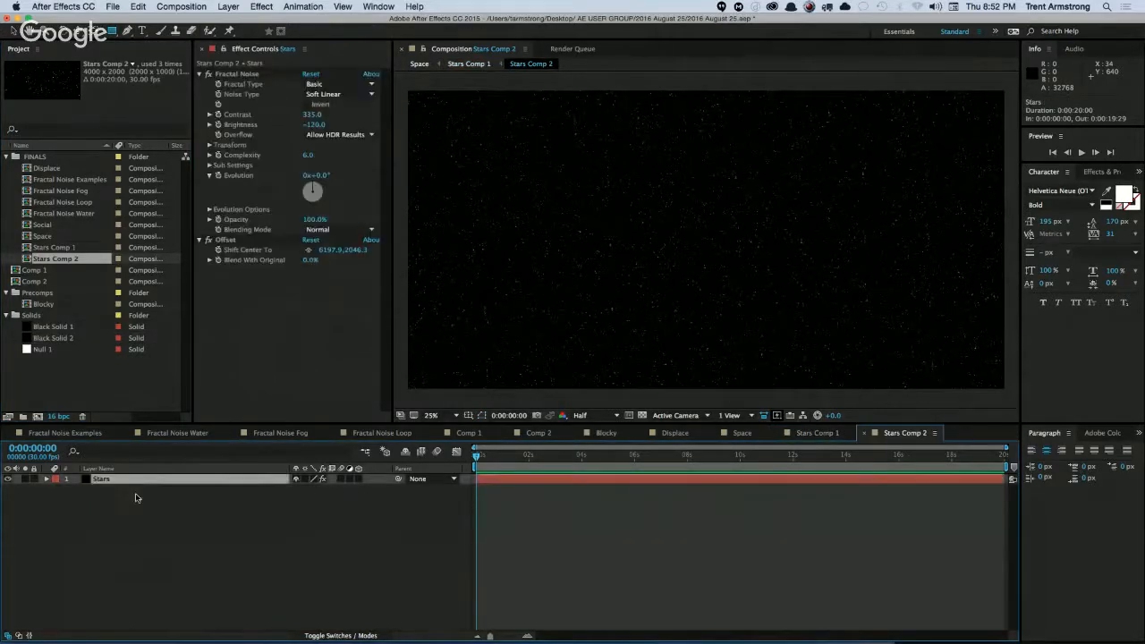
{"action": "key", "text": "super+k"}
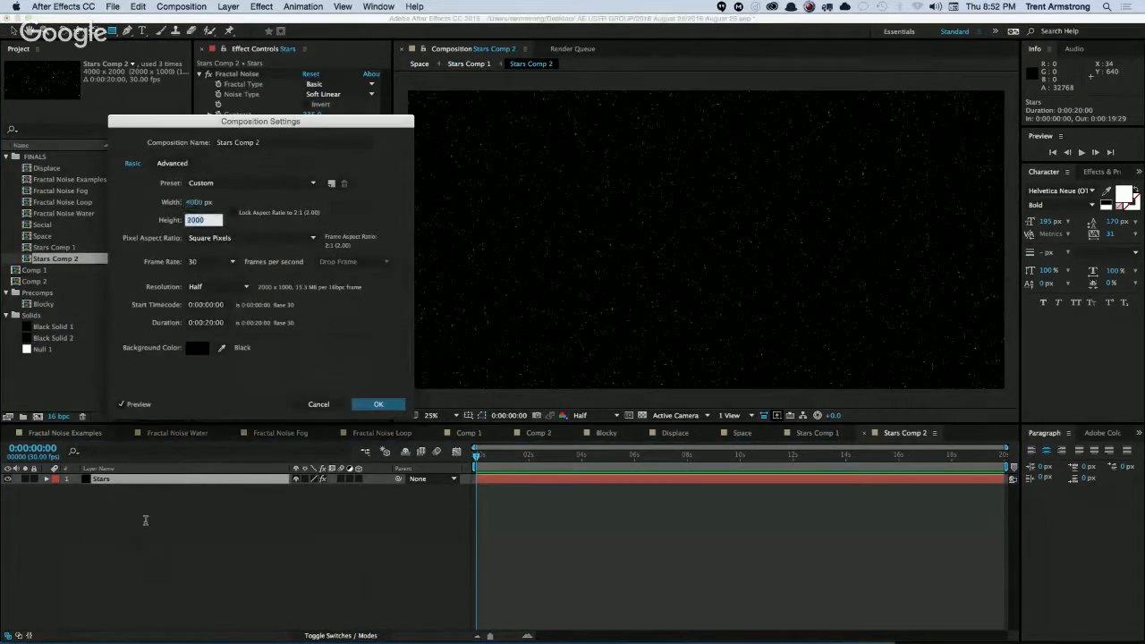
{"action": "type", "text": "10000"}
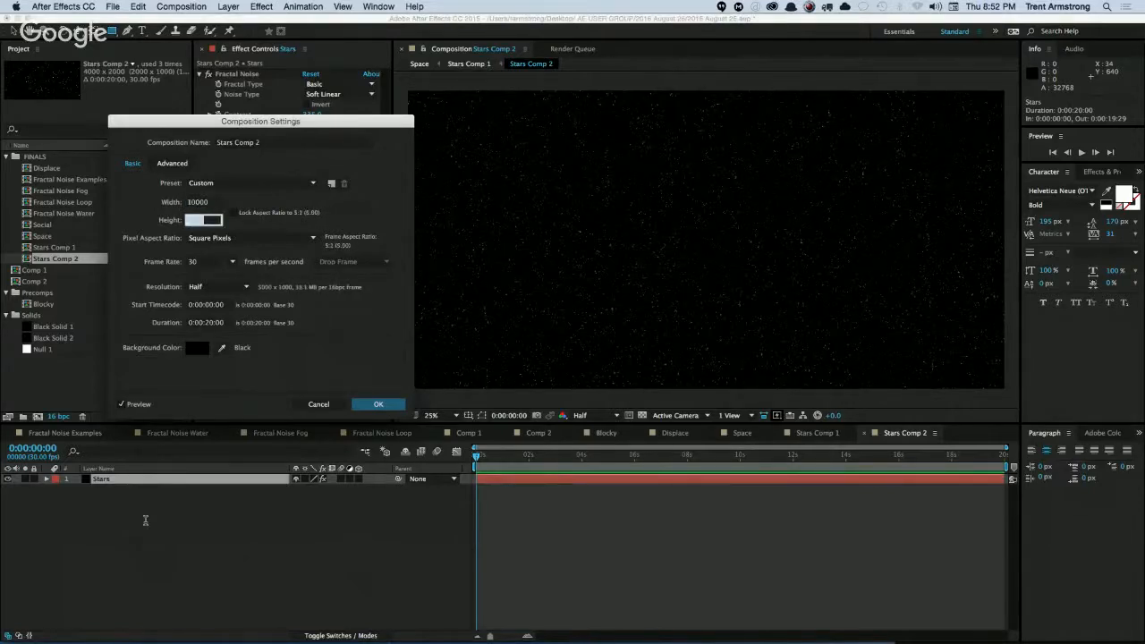
{"action": "key", "text": "Tab"}
{"action": "type", "text": "45000"}
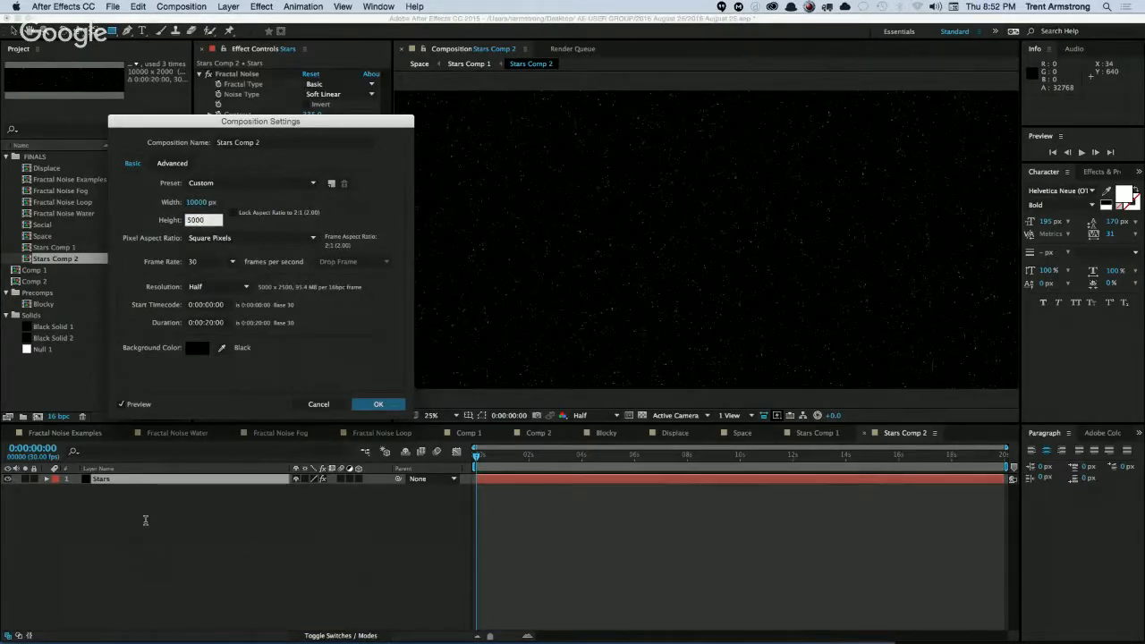
{"action": "key", "text": "Return"}
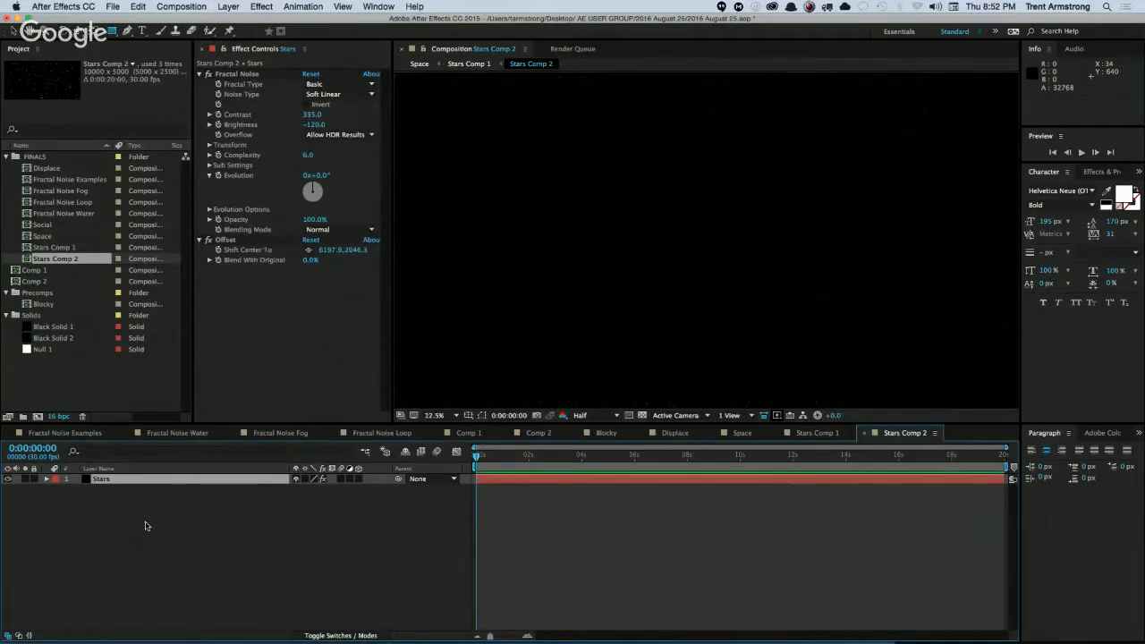
{"action": "left_click", "coordinate": [197, 579]}
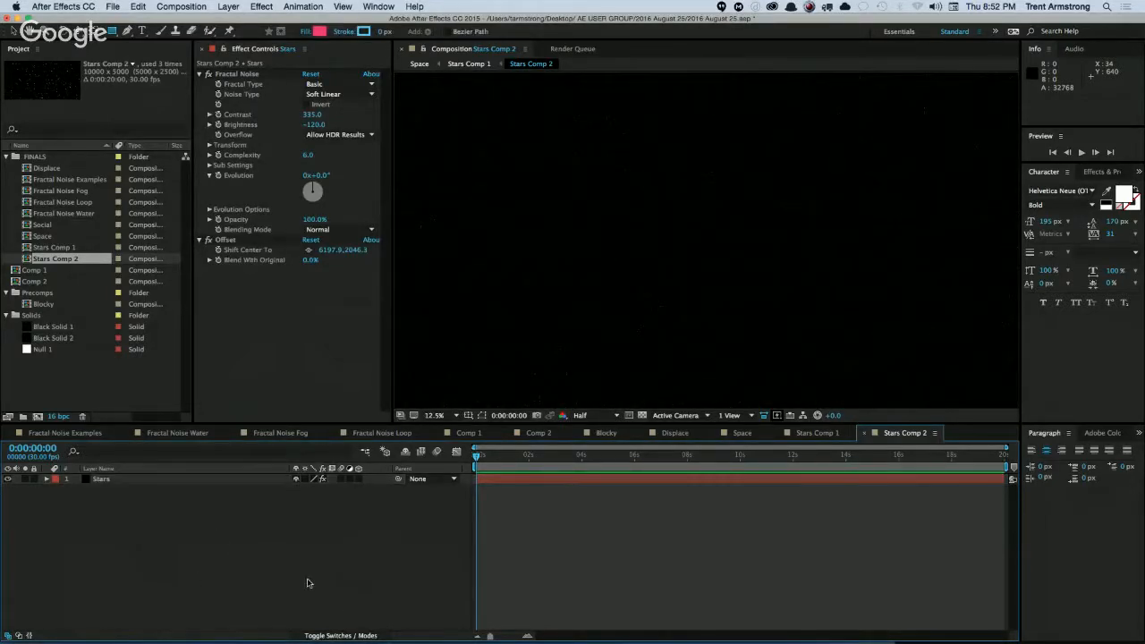
Return to Stars Comp 1 and resize the composition to 10000 x 5000 px.
{"action": "key", "text": "super+w"}
{"action": "key", "text": "super+k"}
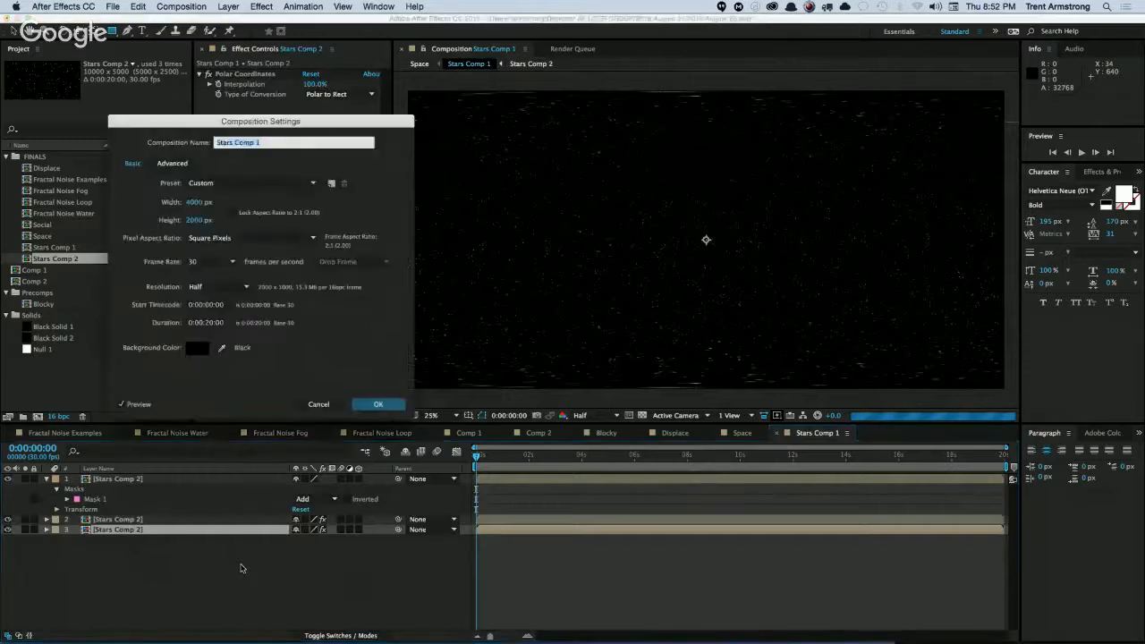
{"action": "key", "text": "Tab"}
{"action": "type", "text": "10000"}
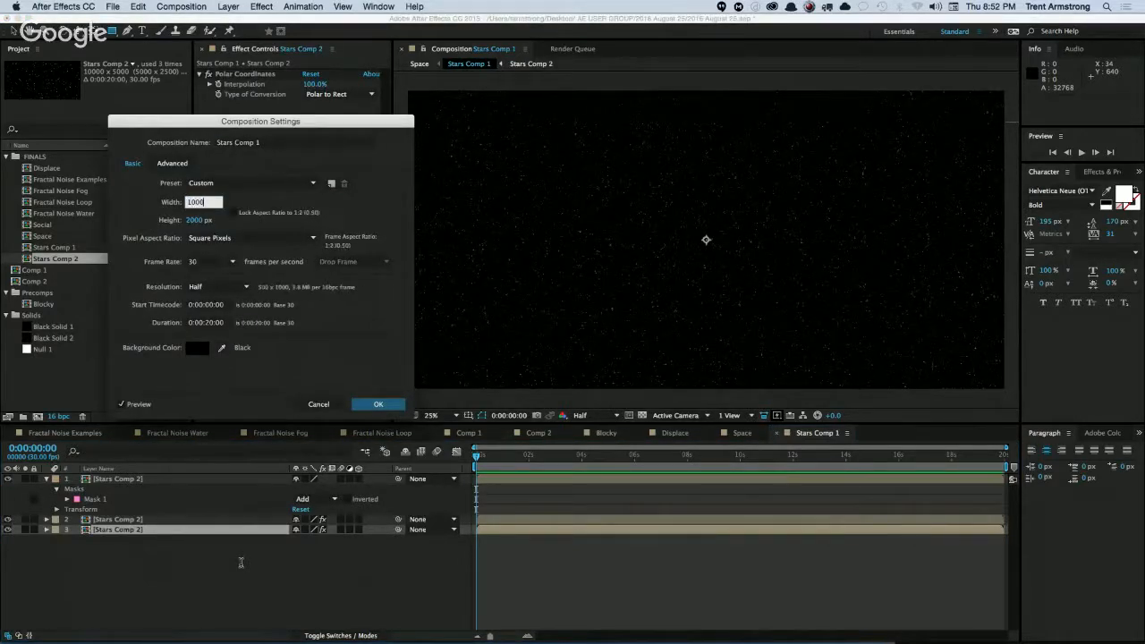
{"action": "key", "text": "Tab"}
{"action": "type", "text": "5000"}
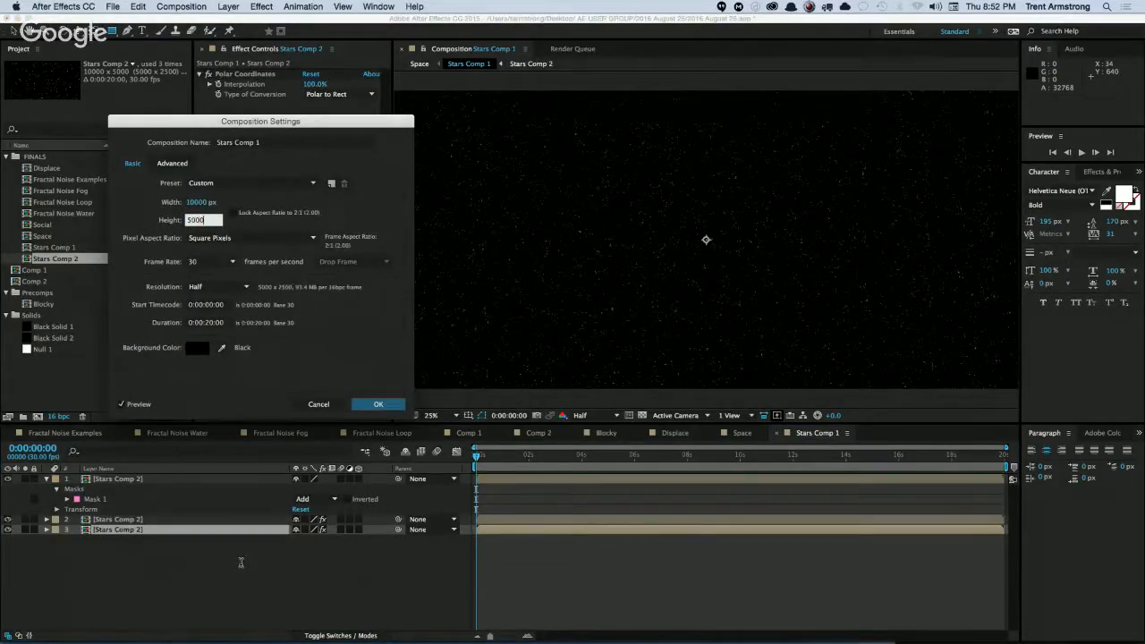
{"action": "key", "text": "Return"}
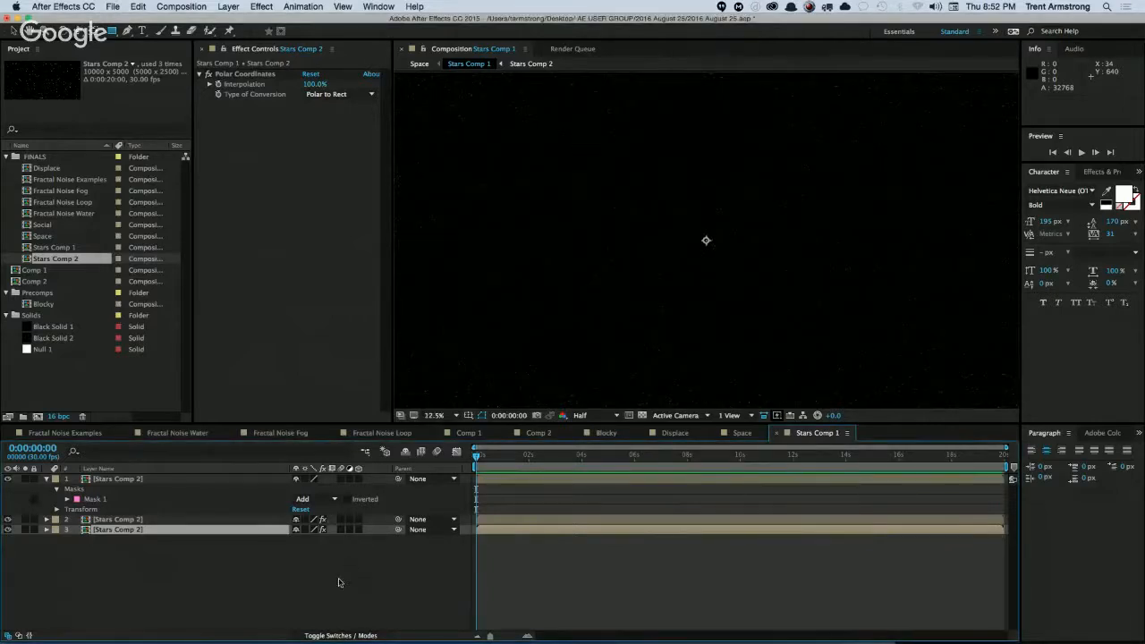
{"action": "left_click", "coordinate": [285, 591]}
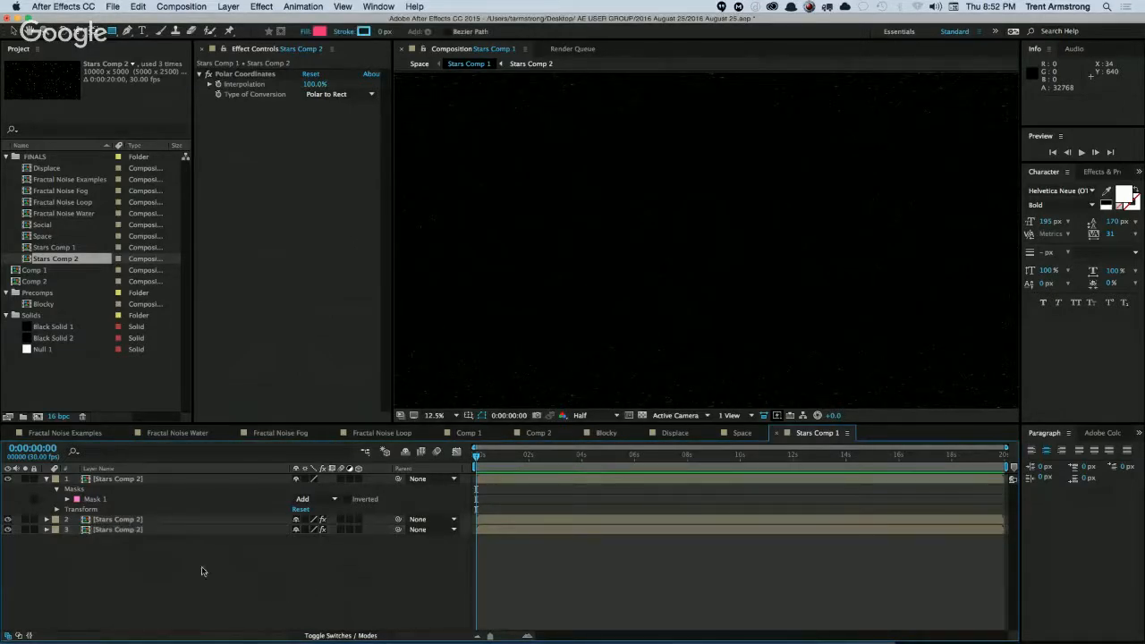
Solo the two lower Stars Comp 2 layers to examine how their polar-distorted stars cover the frame.
{"action": "left_click", "coordinate": [125, 481]}
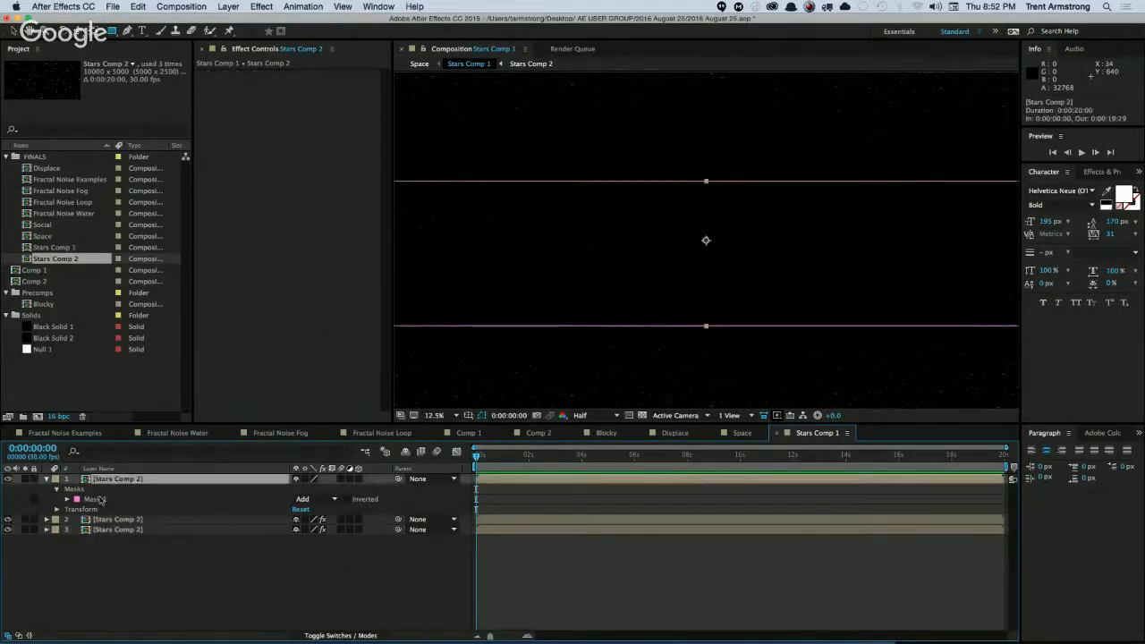
{"action": "left_click", "coordinate": [58, 546]}
{"action": "left_click", "coordinate": [103, 530]}
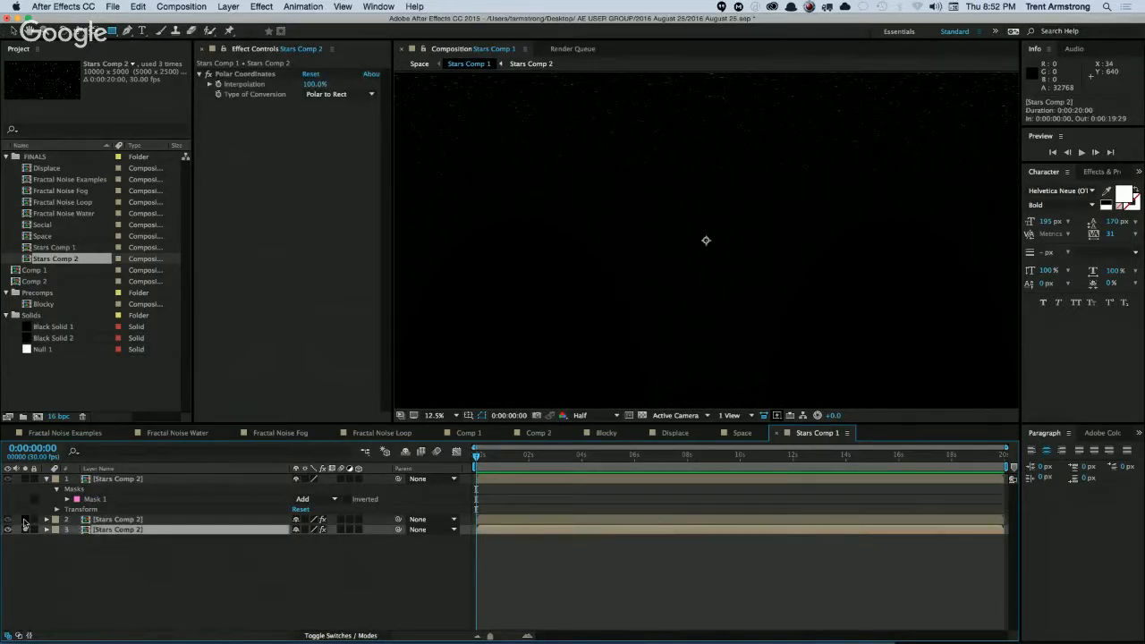
{"action": "left_click", "coordinate": [24, 520]}
Set the blending mode of the upper two Stars Comp 2 layers to Screen and turn off the layer solos.
{"action": "left_click", "coordinate": [125, 482]}
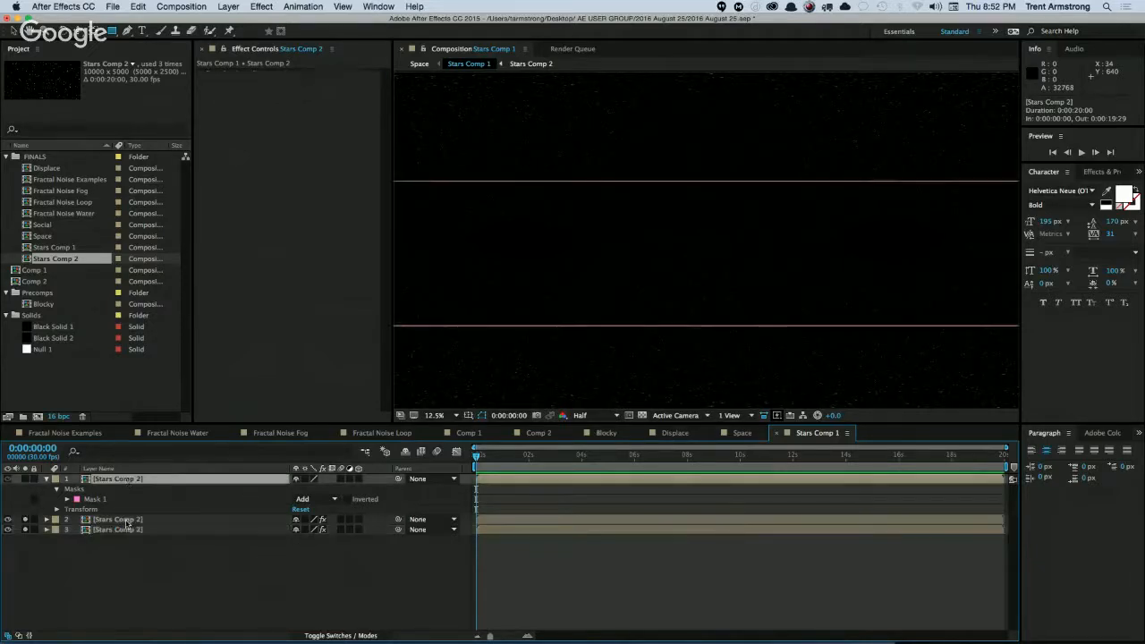
{"action": "left_click", "coordinate": [130, 523], "text": "shift"}
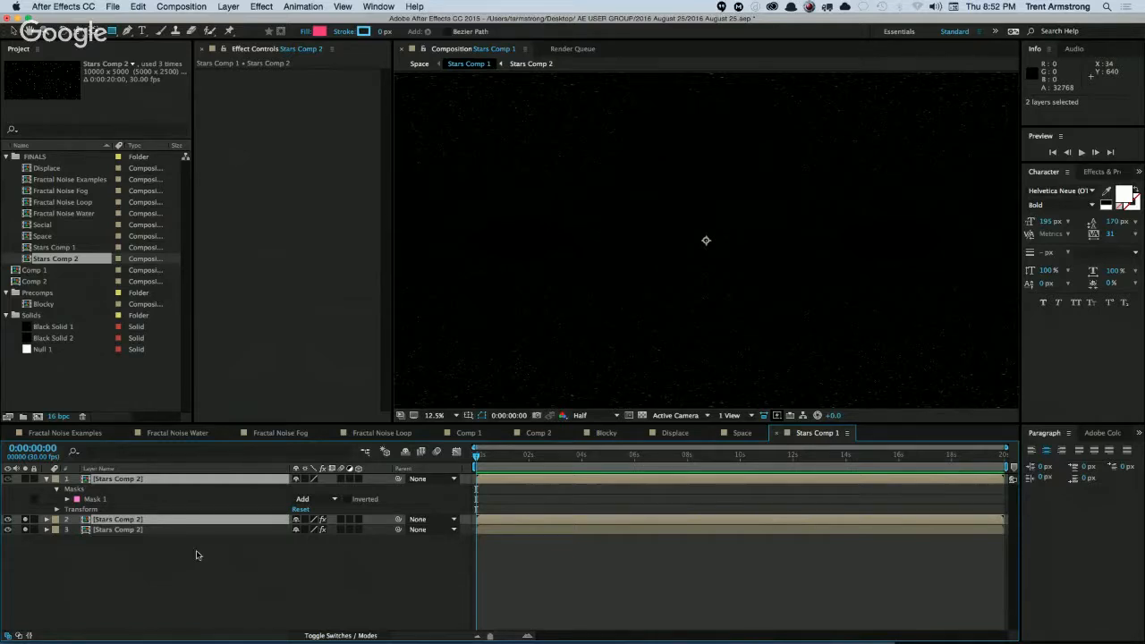
{"action": "key", "text": "F4"}
{"action": "left_click", "coordinate": [313, 480]}
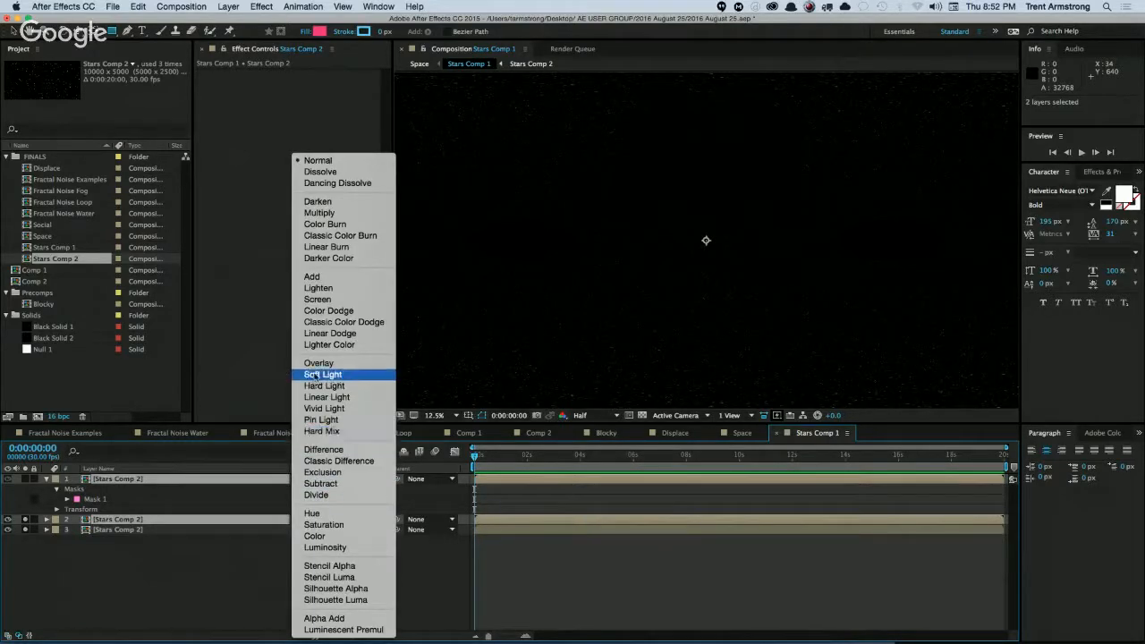
{"action": "left_click", "coordinate": [318, 300]}
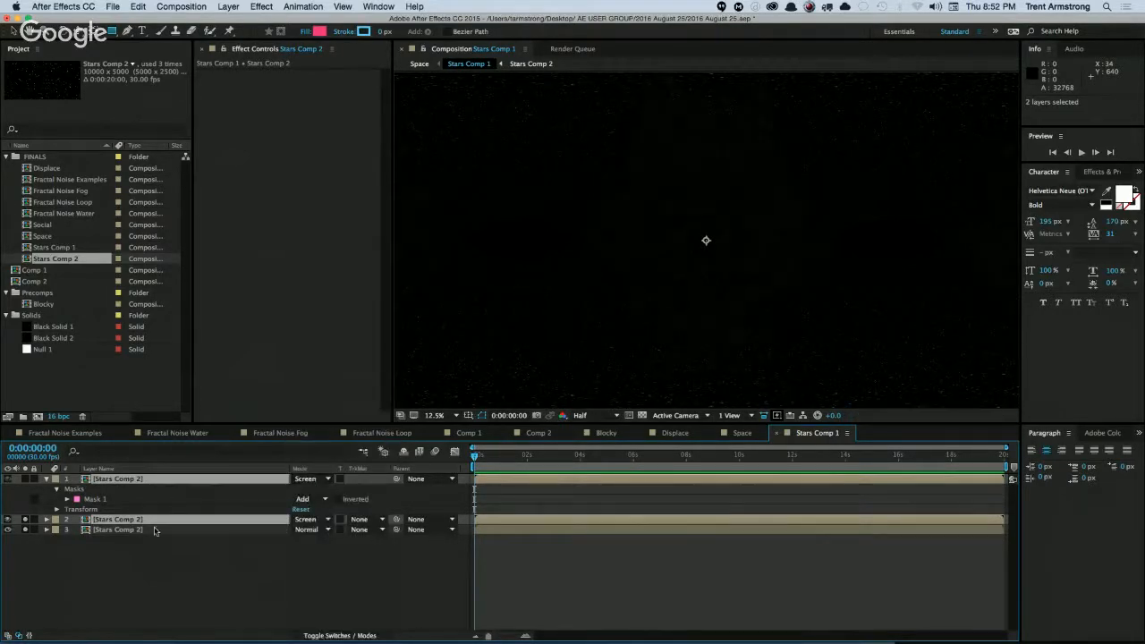
{"action": "left_click", "coordinate": [136, 570]}
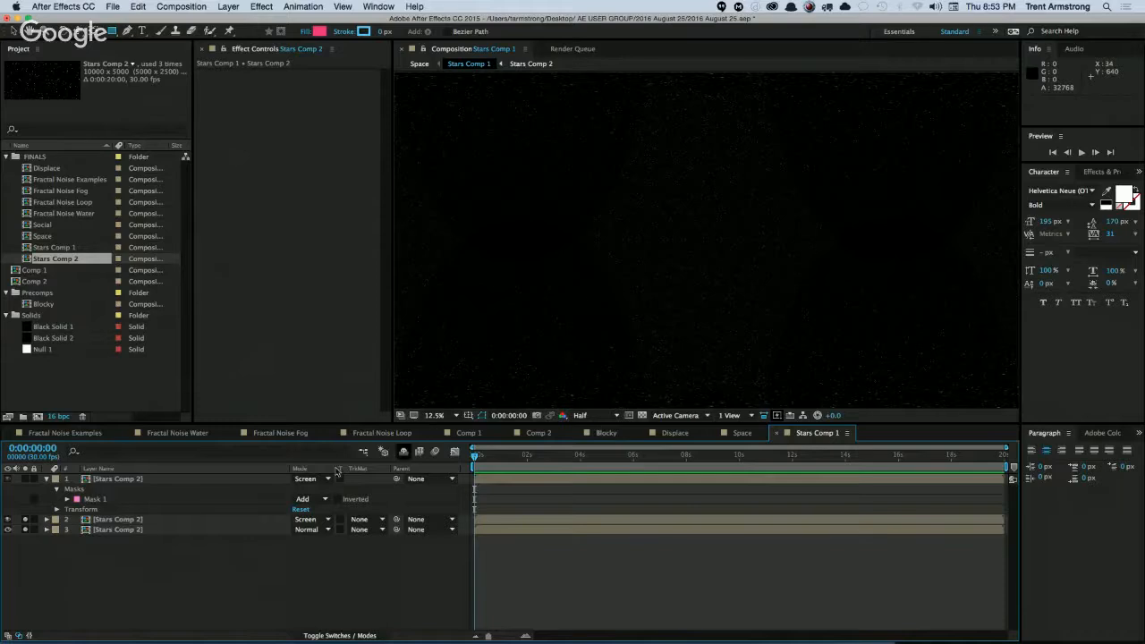
{"action": "left_click_drag", "start_coordinate": [24, 519], "coordinate": [24, 536]}
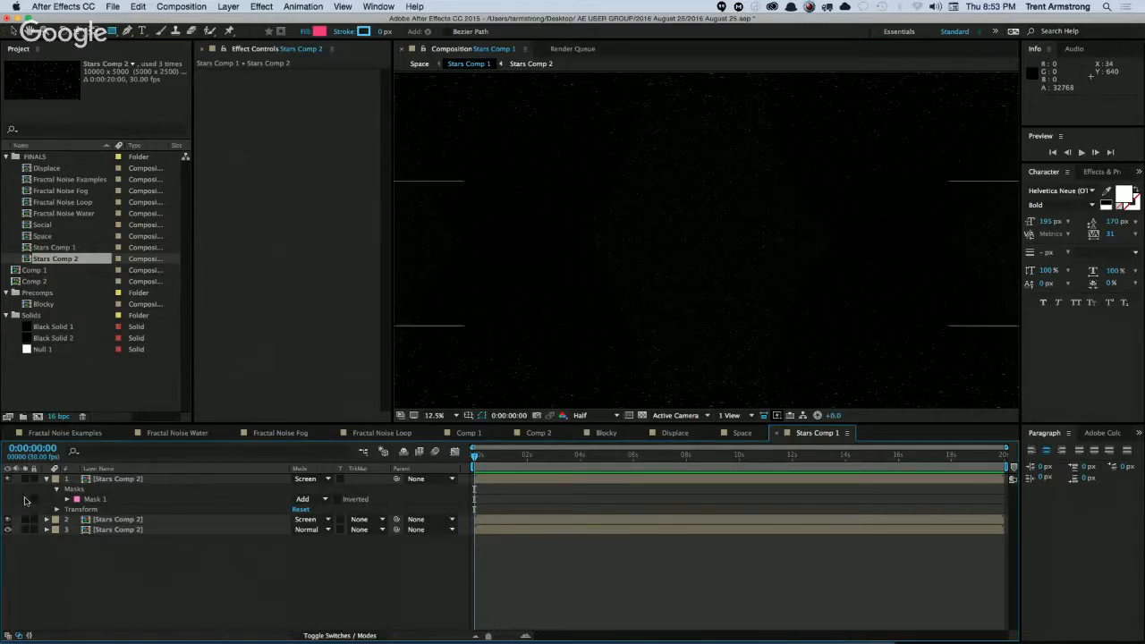
{"action": "left_click", "coordinate": [47, 480]}
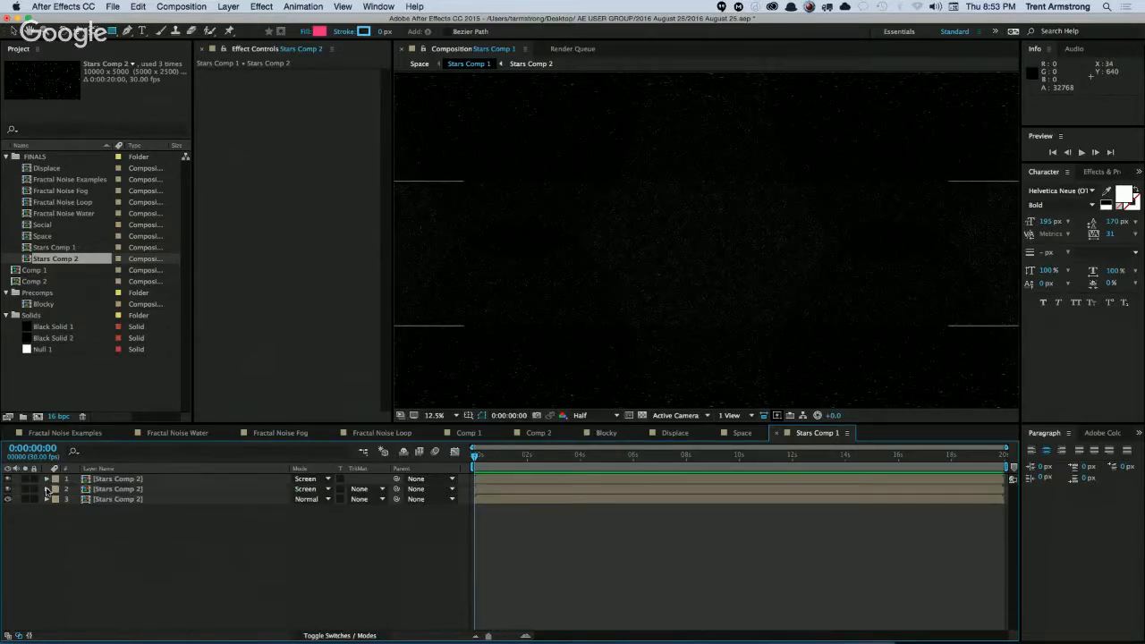
Solo the bottom layer, show the transparency grid, and apply a Linear Wipe with Transition Completion at 55% and Wipe Angle at 0°.
{"action": "left_click", "coordinate": [126, 480]}
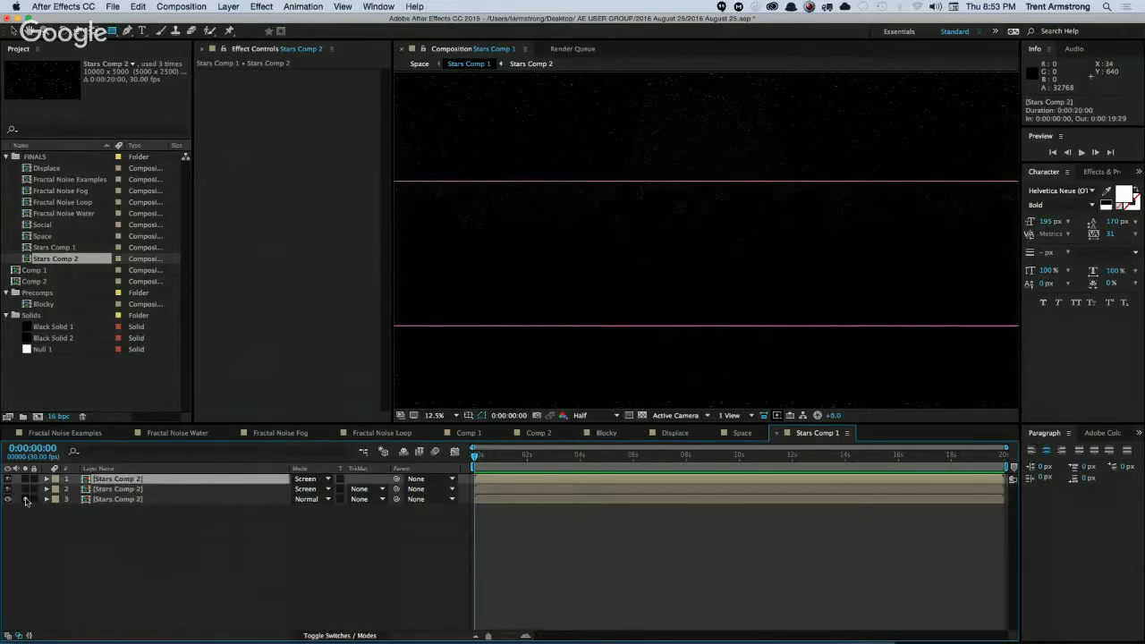
{"action": "left_click", "coordinate": [114, 499]}
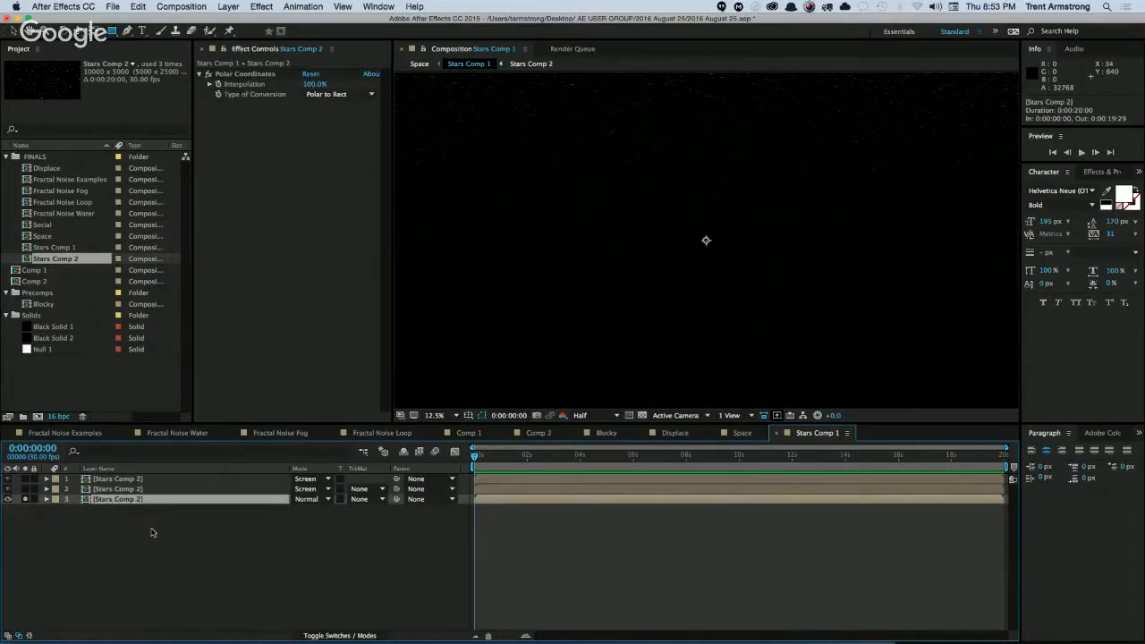
{"action": "left_click", "coordinate": [641, 415]}
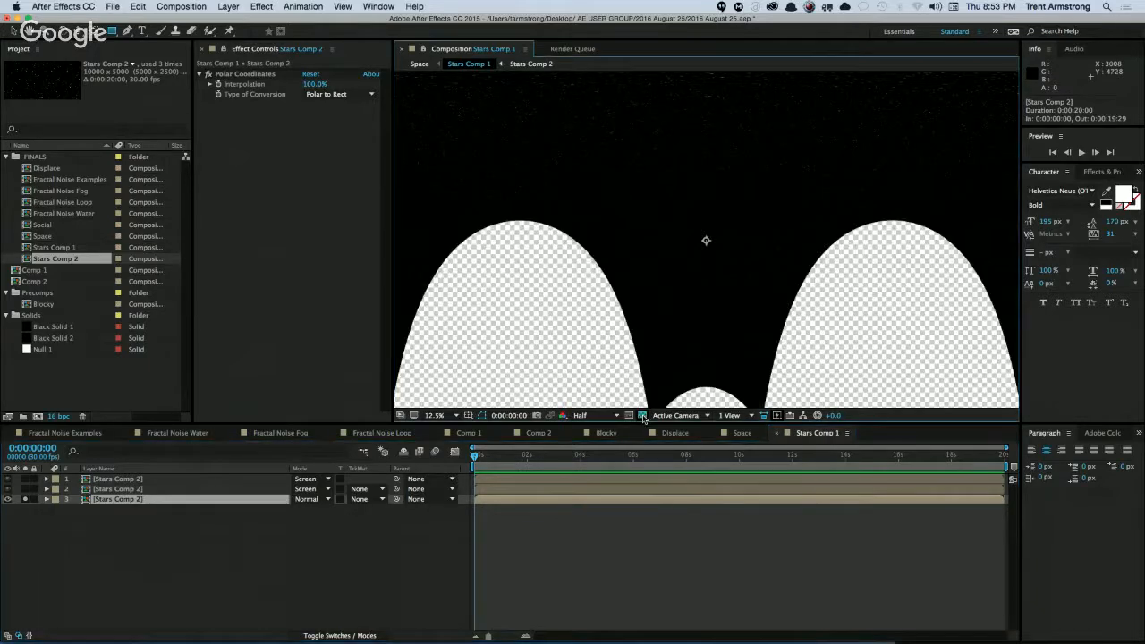
{"action": "left_click", "coordinate": [261, 7]}
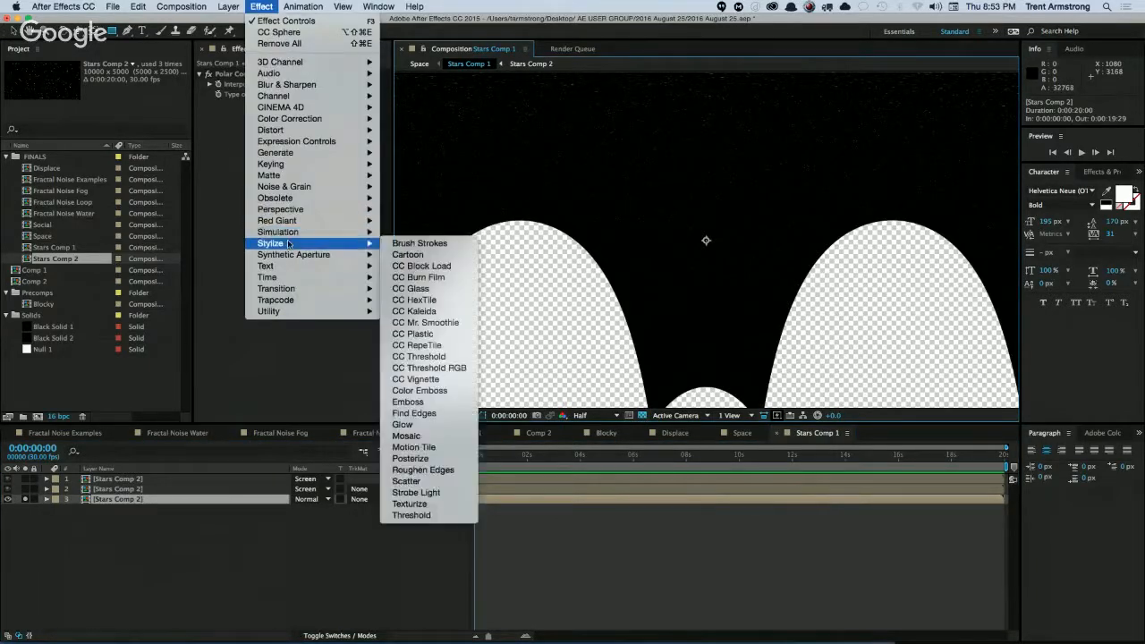
{"action": "mouse_move", "coordinate": [282, 288]}
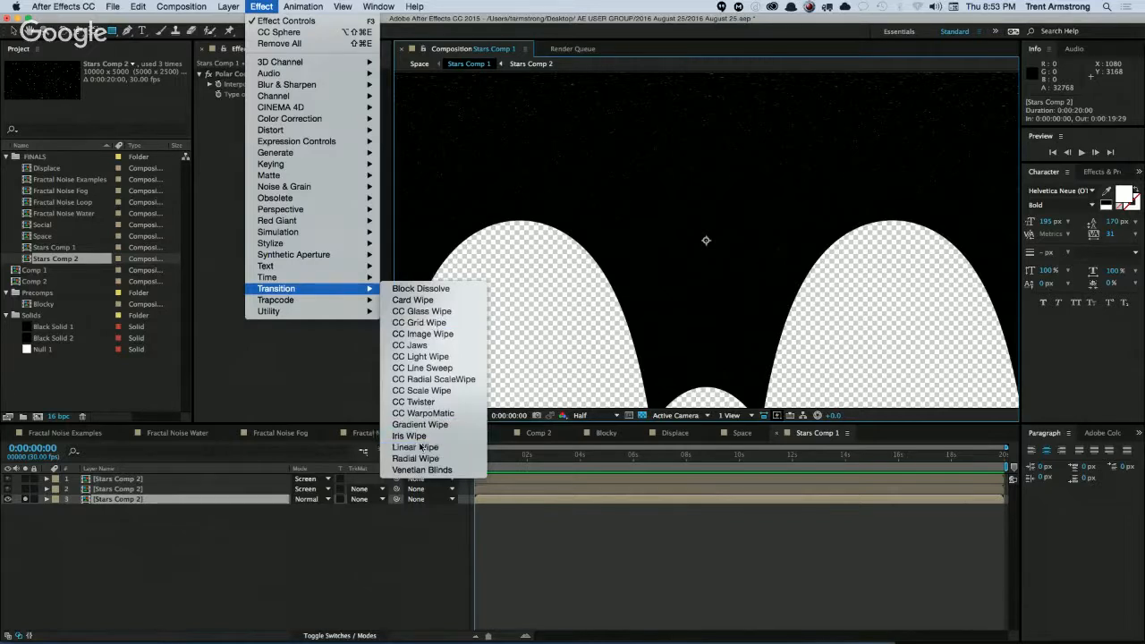
{"action": "left_click", "coordinate": [415, 446]}
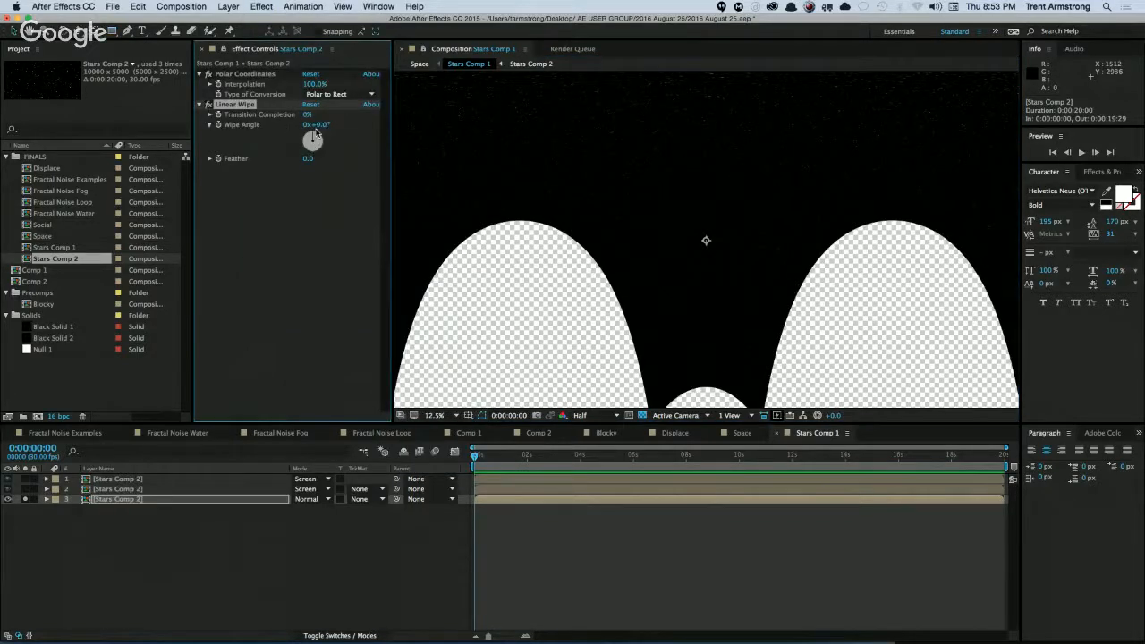
{"action": "left_click_drag", "start_coordinate": [315, 114], "coordinate": [409, 120]}
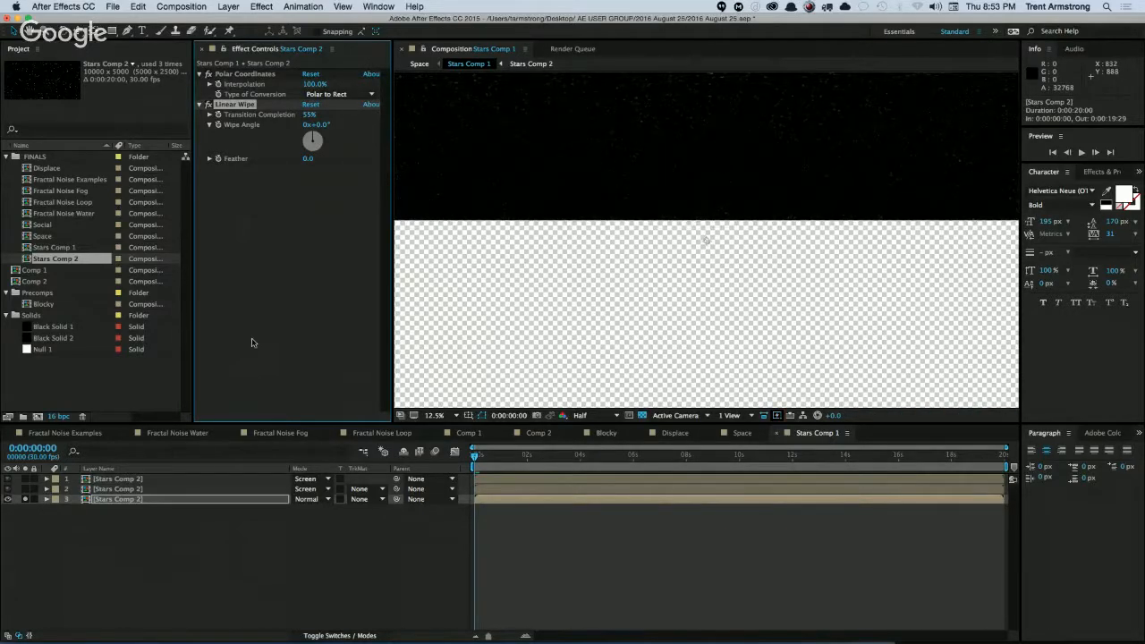
Copy the Linear Wipe effect from the bottom layer to the middle Stars Comp 2 layer.
{"action": "left_click", "coordinate": [116, 499]}
{"action": "key", "text": "e"}
{"action": "left_click", "coordinate": [108, 520]}
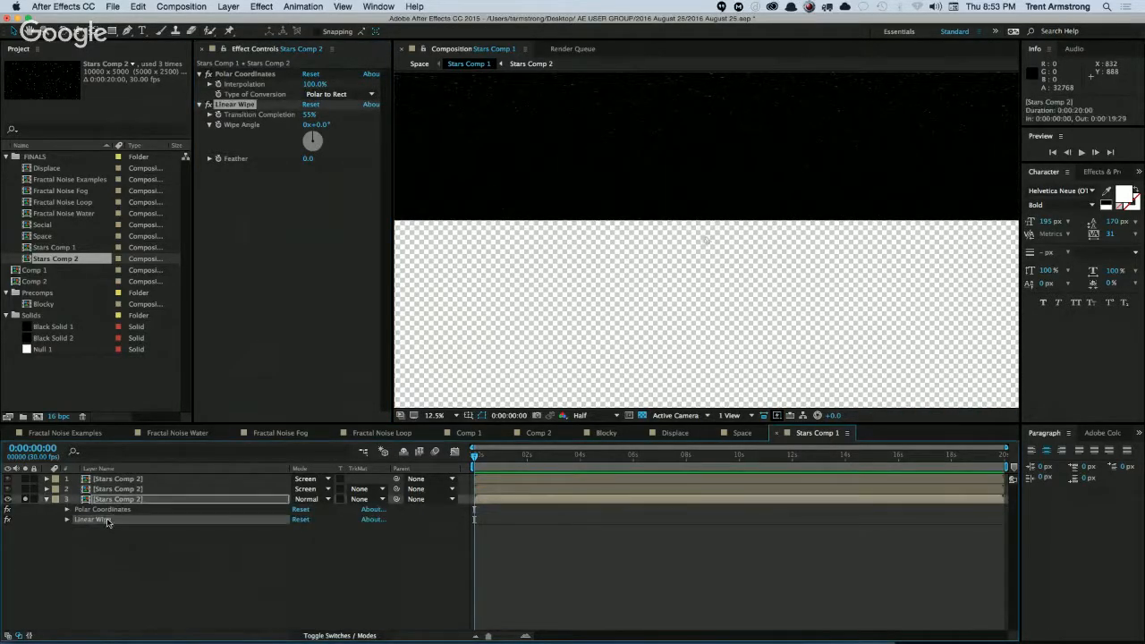
{"action": "left_click", "coordinate": [109, 491]}
{"action": "key", "text": "super+v"}
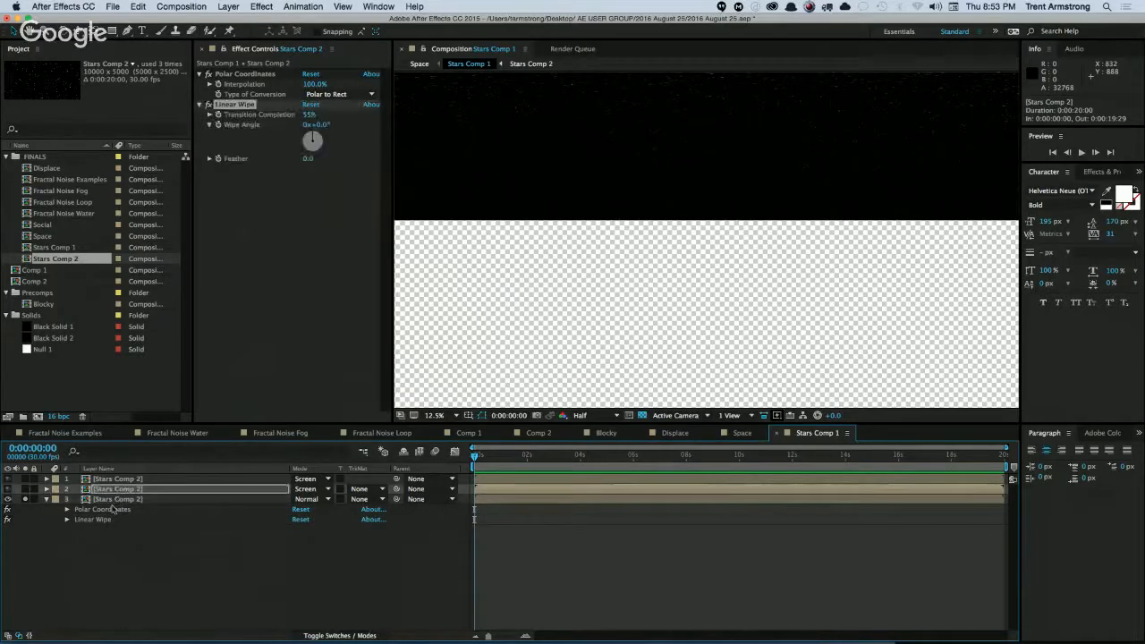
Try a Linear Wipe angle of 180° on the middle layer with it soloed, then undo the angle change.
{"action": "left_click_drag", "start_coordinate": [312, 137], "coordinate": [310, 168]}
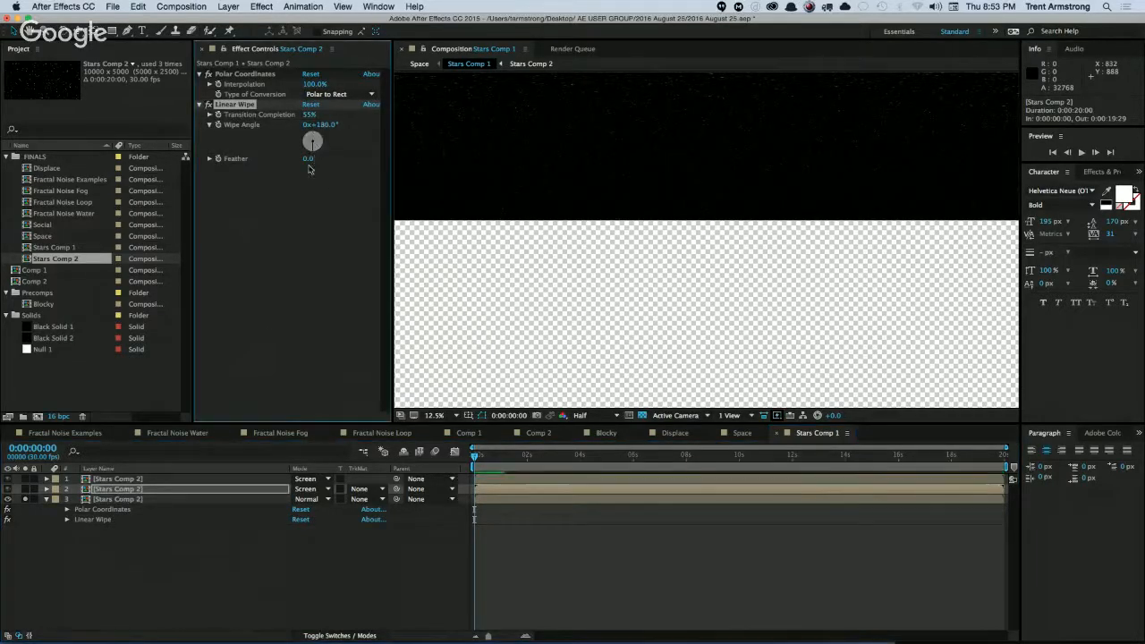
{"action": "left_click", "coordinate": [25, 489]}
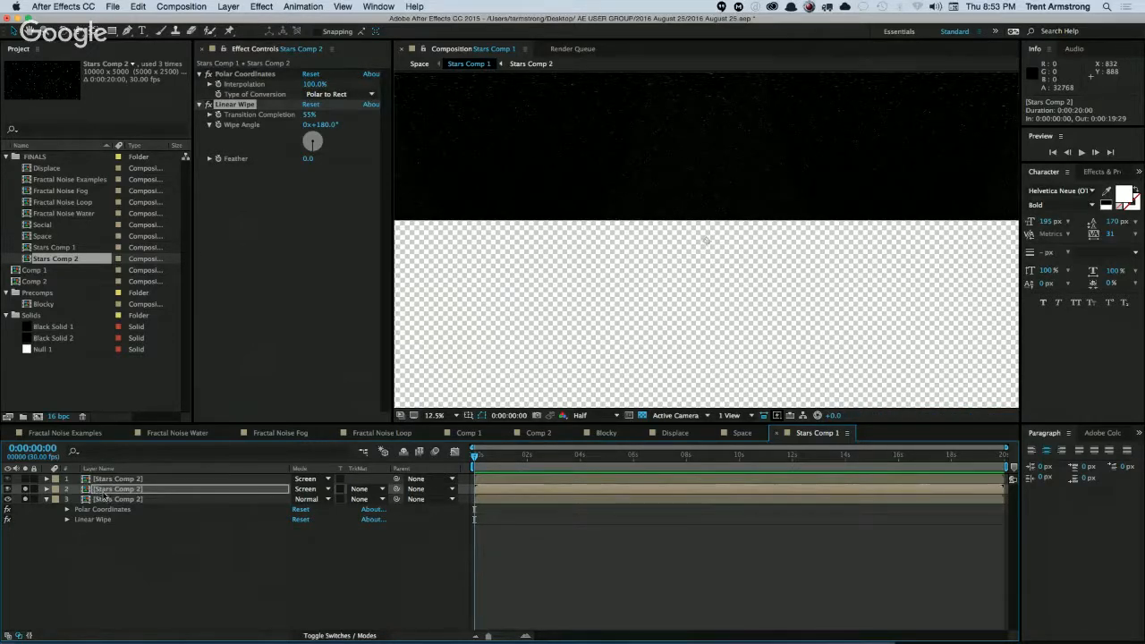
{"action": "key", "text": "super+z"}
{"action": "key", "text": "super+z"}
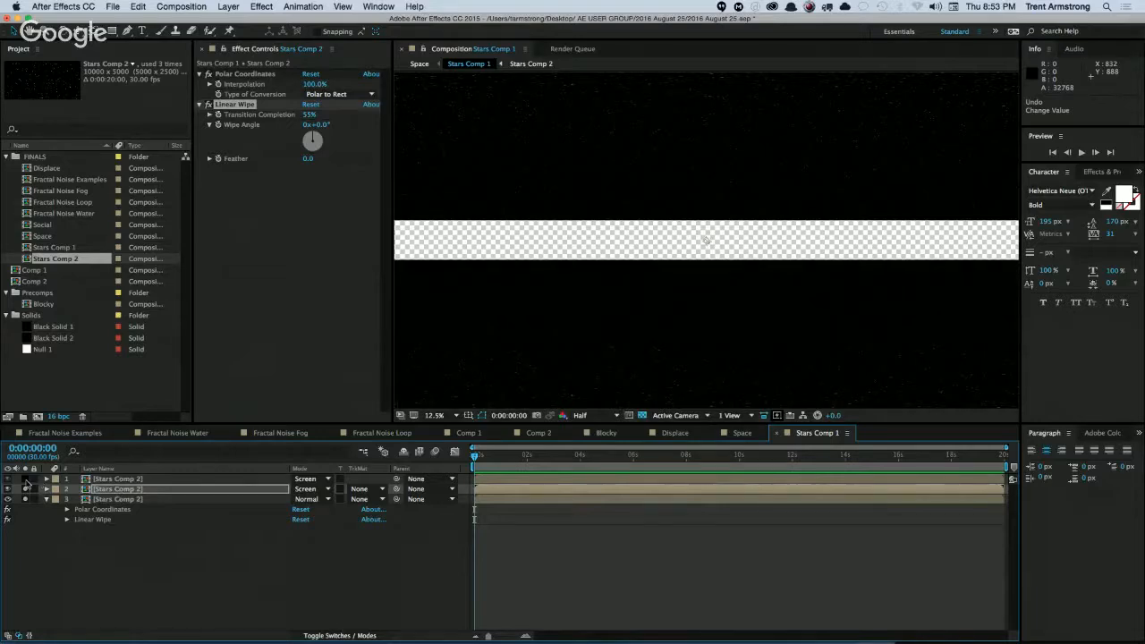
Stretch the top layer's mask upward from its upper edge to about 109% of its height.
{"action": "left_click", "coordinate": [128, 480]}
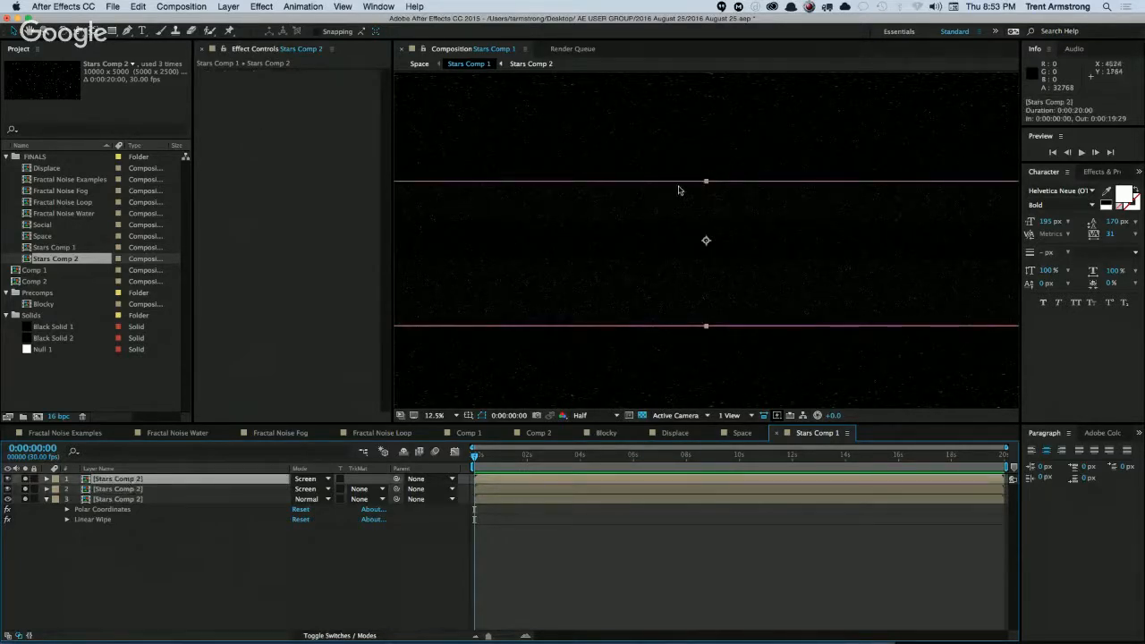
{"action": "left_click_drag", "start_coordinate": [706, 181], "coordinate": [703, 167]}
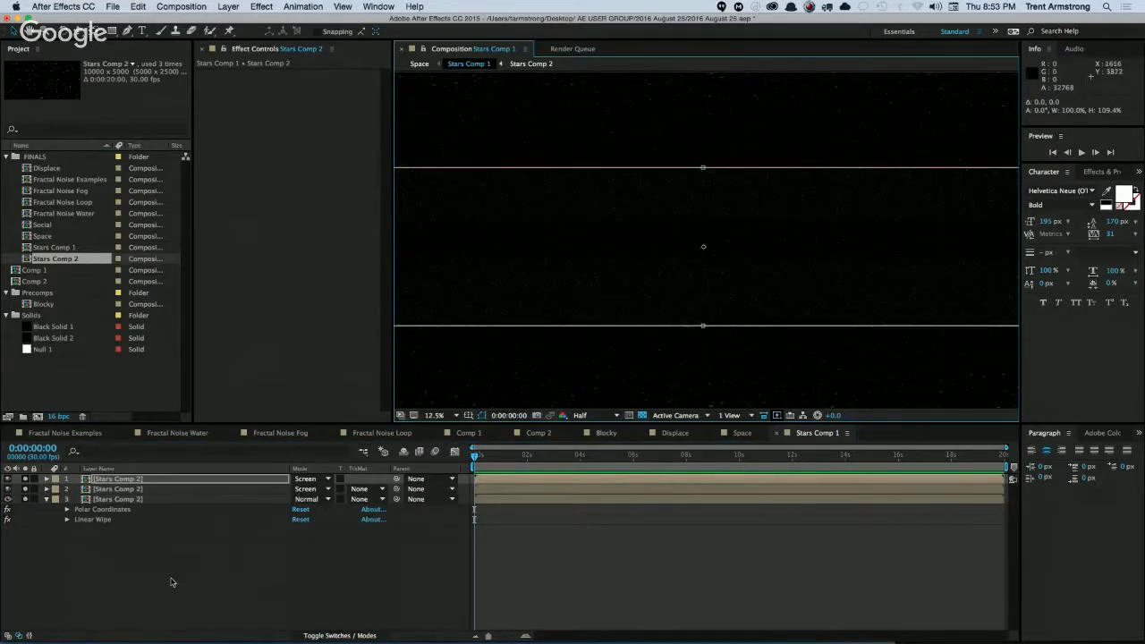
{"action": "left_click", "coordinate": [172, 582]}
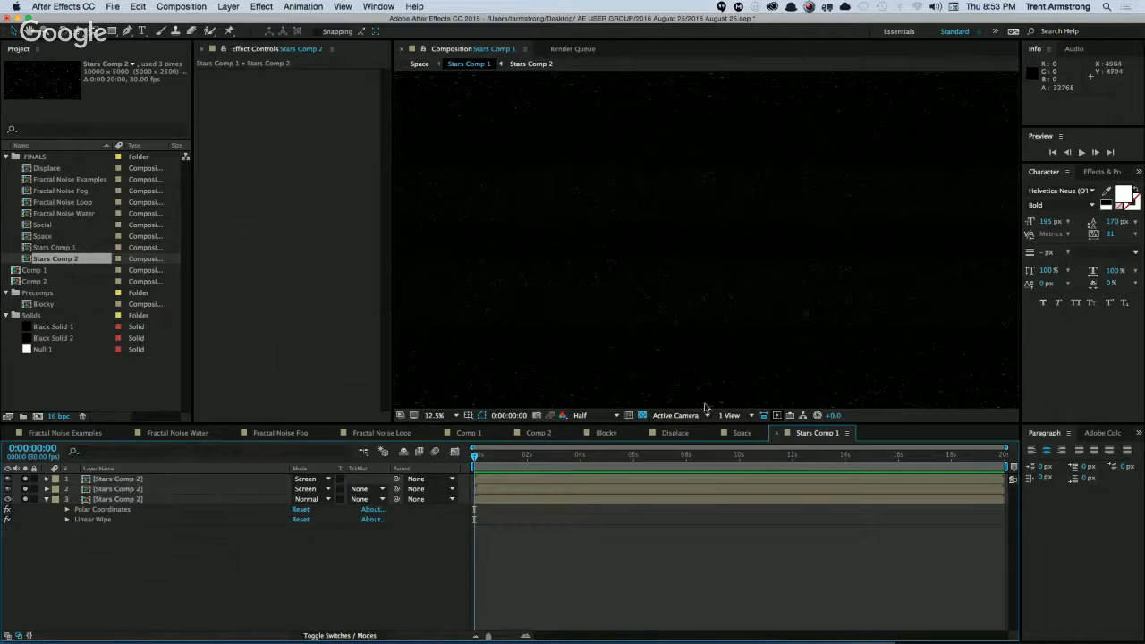
Check the Space composition, then turn off solo for all three Stars Comp 2 layers in Stars Comp 1.
{"action": "left_click", "coordinate": [744, 434]}
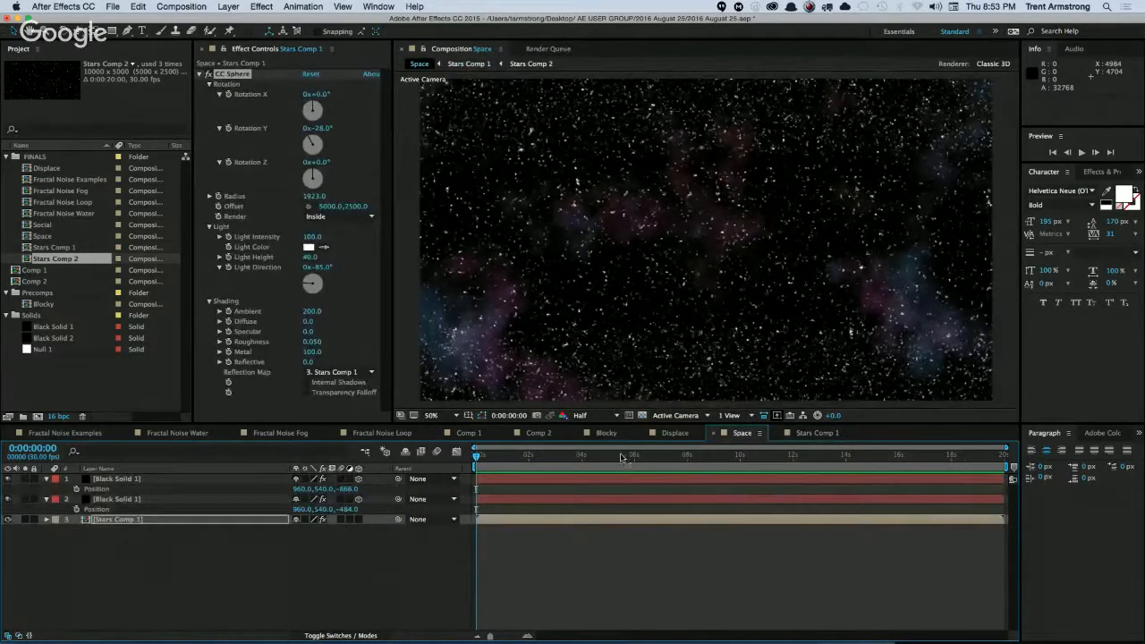
{"action": "left_click", "coordinate": [814, 433]}
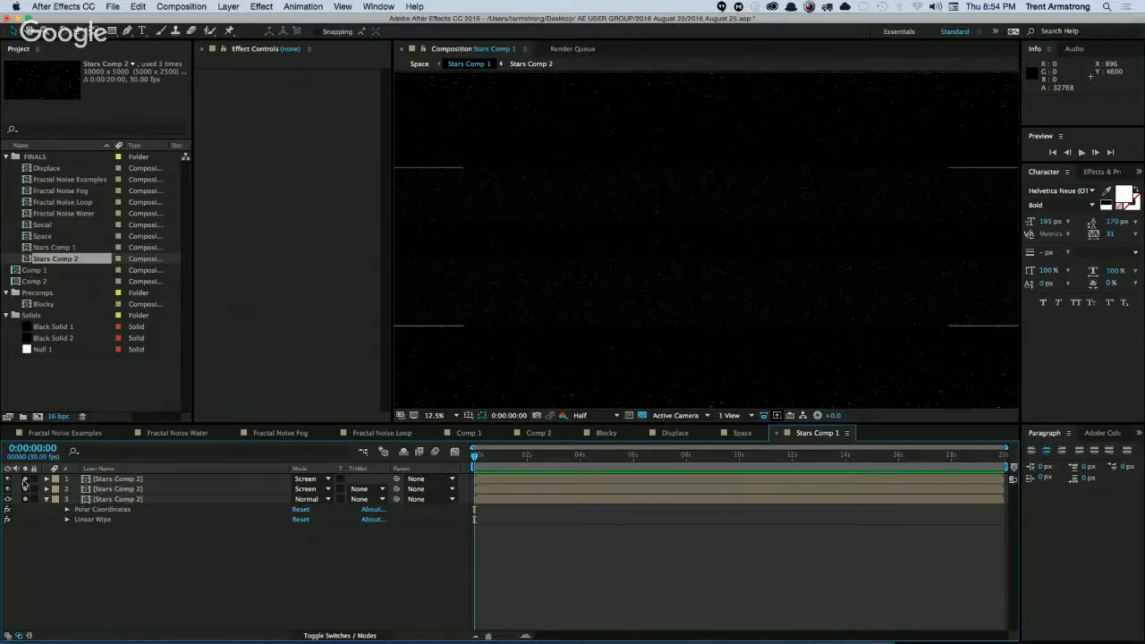
{"action": "left_click_drag", "start_coordinate": [24, 481], "coordinate": [23, 507]}
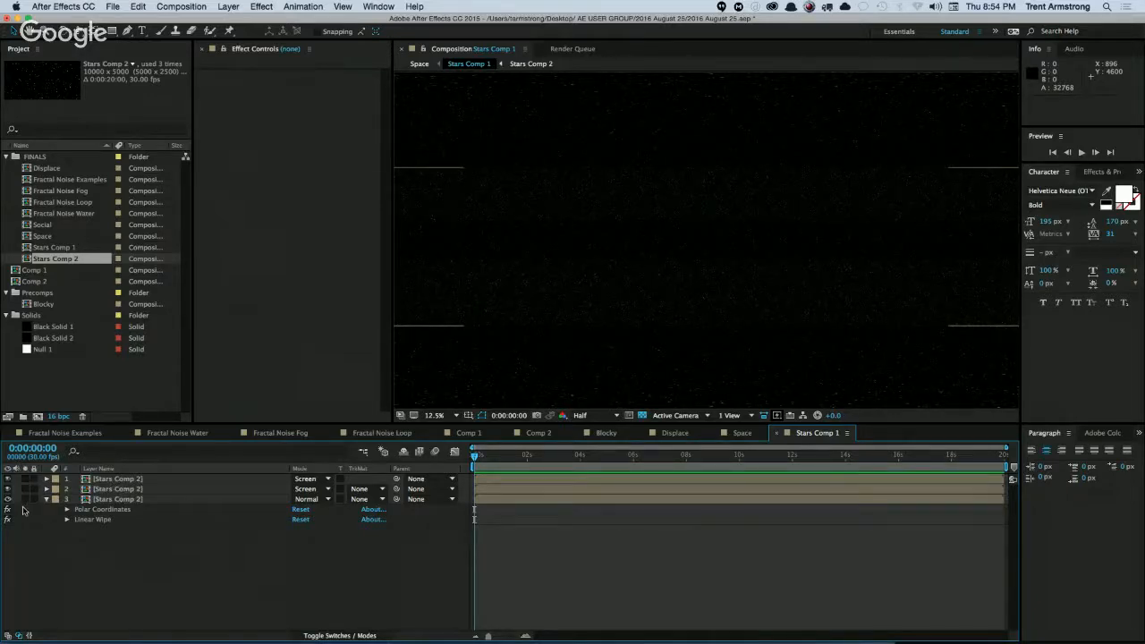
{"action": "double_click", "coordinate": [125, 483]}
{"action": "double_click", "coordinate": [100, 479]}
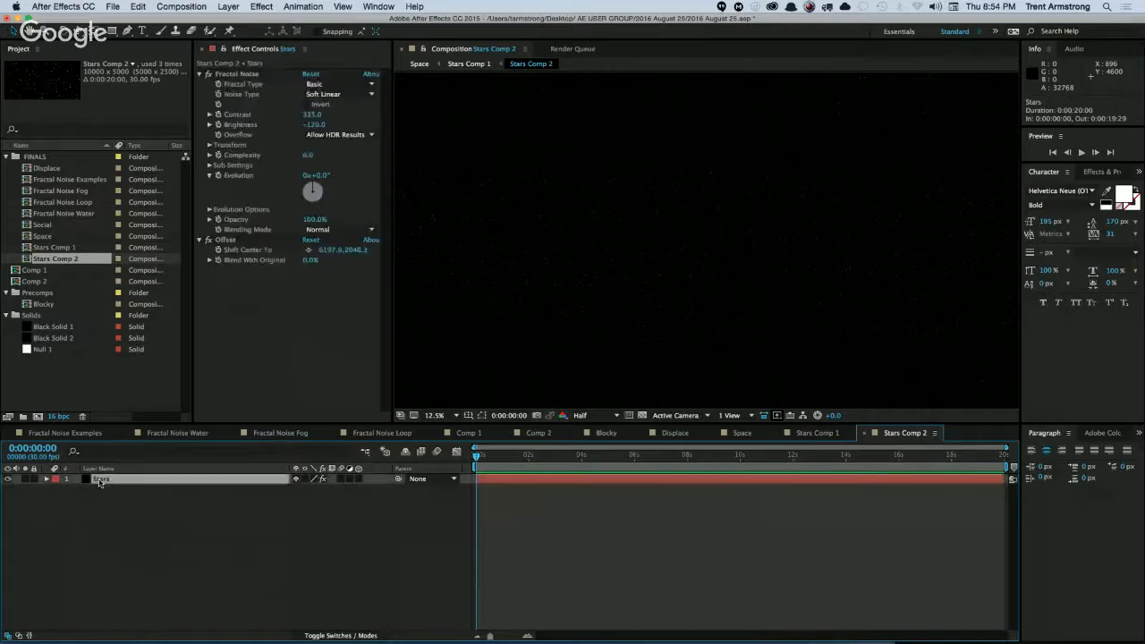
{"action": "key", "text": "super+w"}
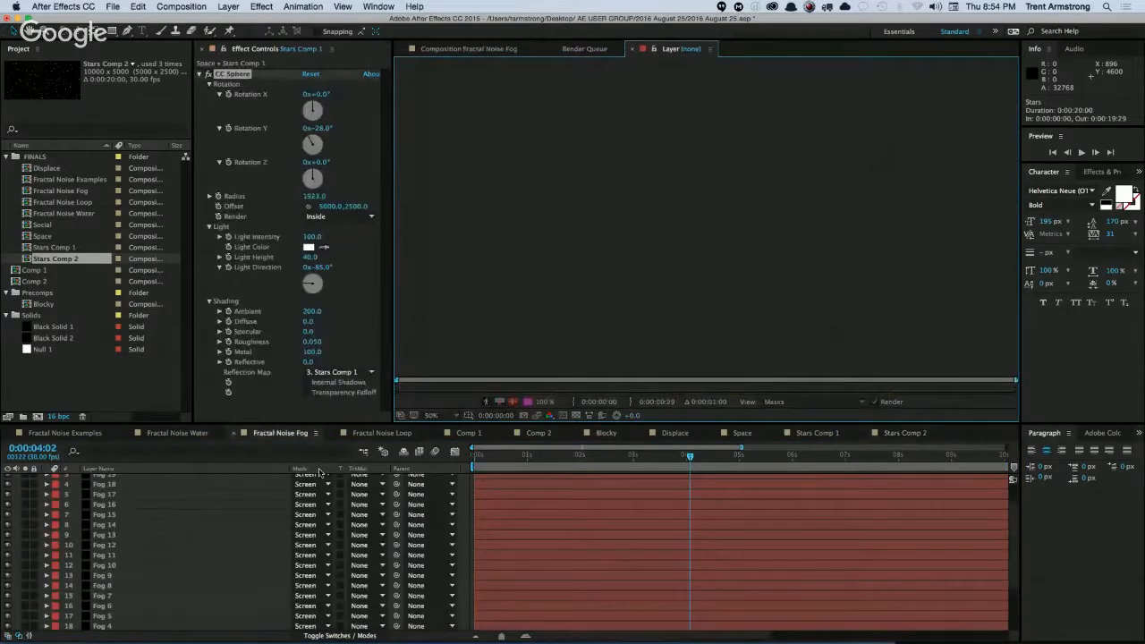
{"action": "left_click", "coordinate": [743, 433]}
Reopen Stars Comp 1, collapse the lowest layer, and stretch the top layer's mask vertically about its centre to about 131% height.
{"action": "double_click", "coordinate": [120, 520]}
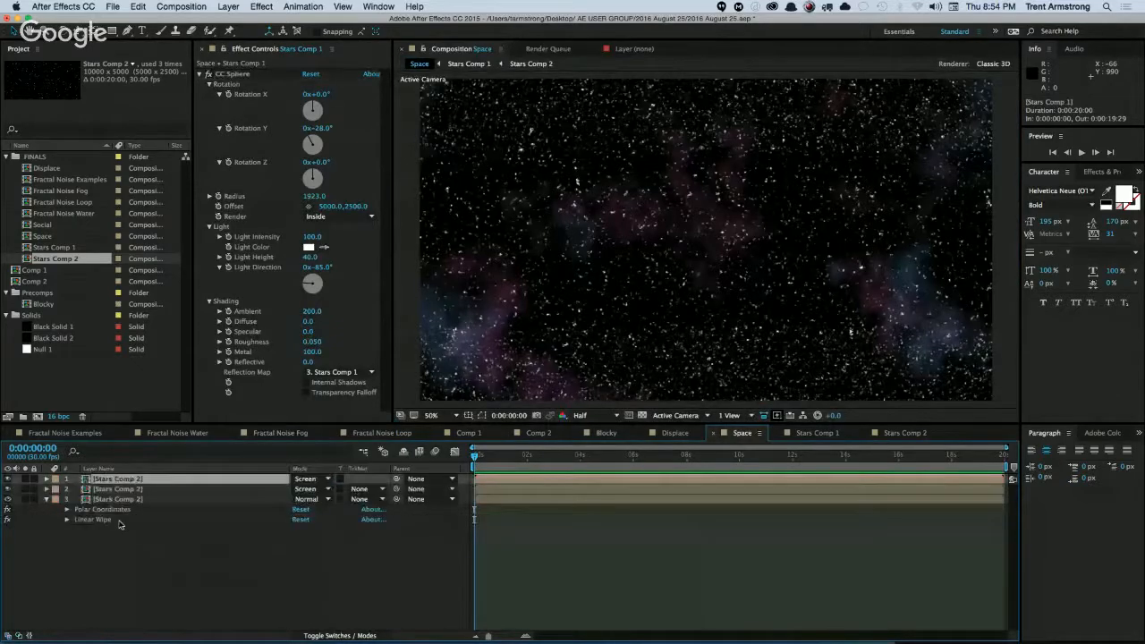
{"action": "left_click", "coordinate": [47, 499]}
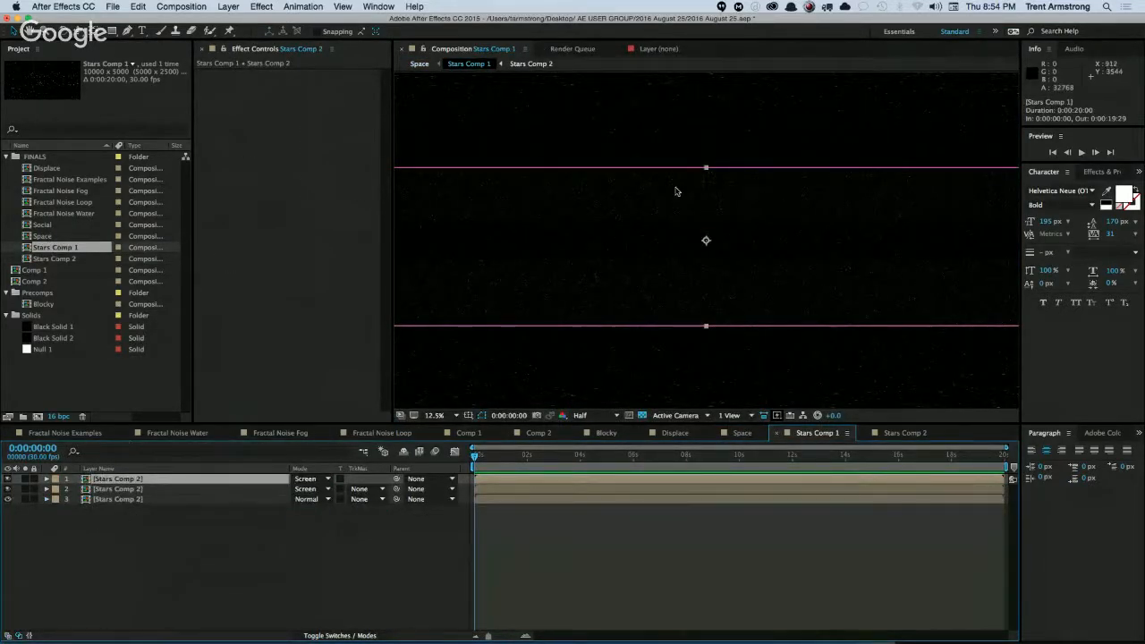
{"action": "left_click", "coordinate": [703, 167]}
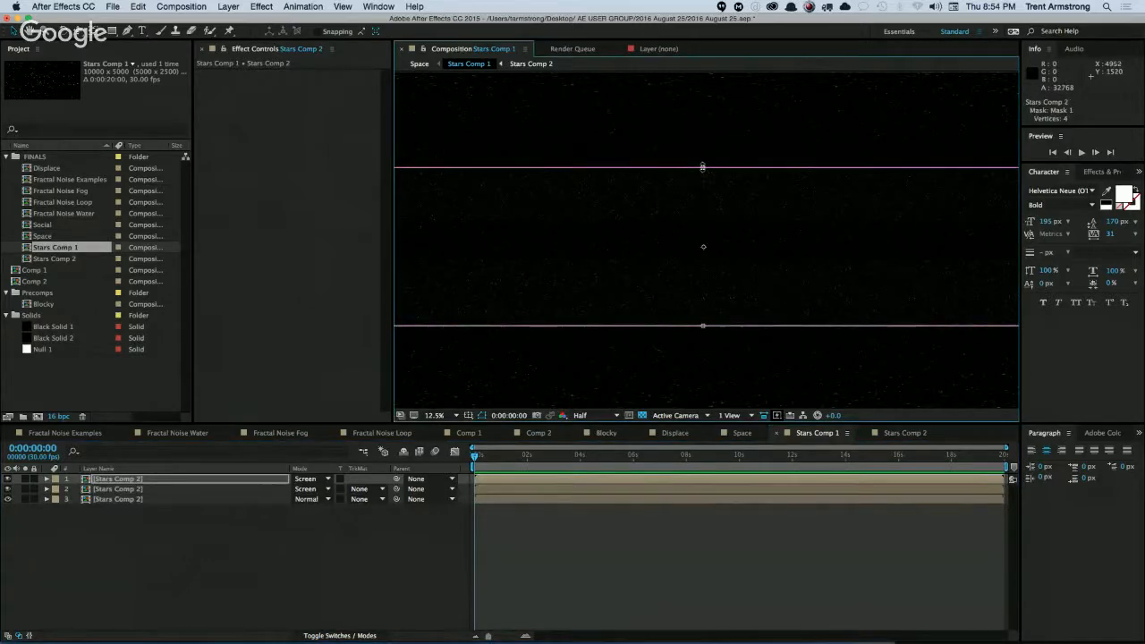
{"action": "left_click_drag", "start_coordinate": [703, 168], "coordinate": [703, 143]}
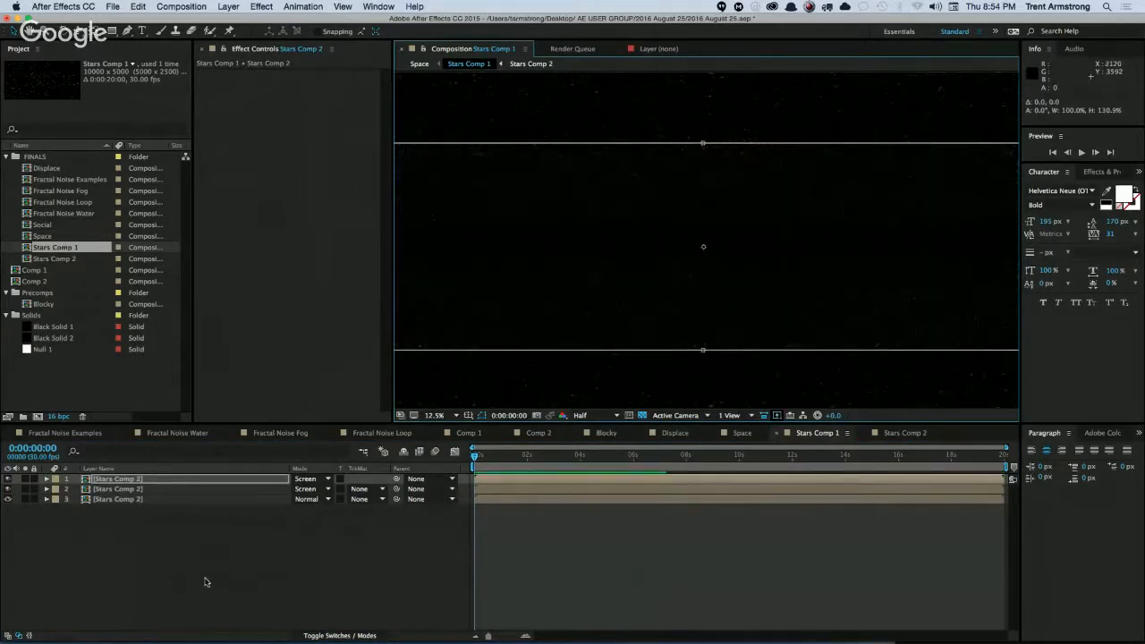
Feather the top layer's mask in the vertical direction only, setting Mask Feather to 0.0, 99.0 pixels.
{"action": "left_click", "coordinate": [205, 582]}
{"action": "left_click", "coordinate": [134, 478]}
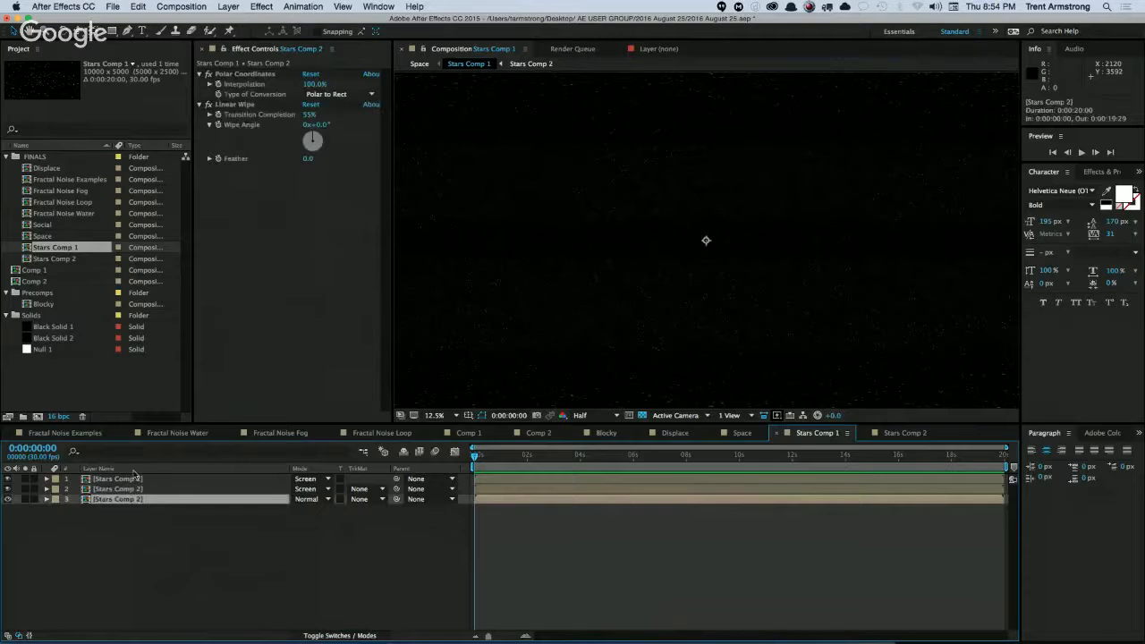
{"action": "key", "text": "super+shift+n"}
{"action": "key", "text": "f"}
{"action": "left_click", "coordinate": [296, 500]}
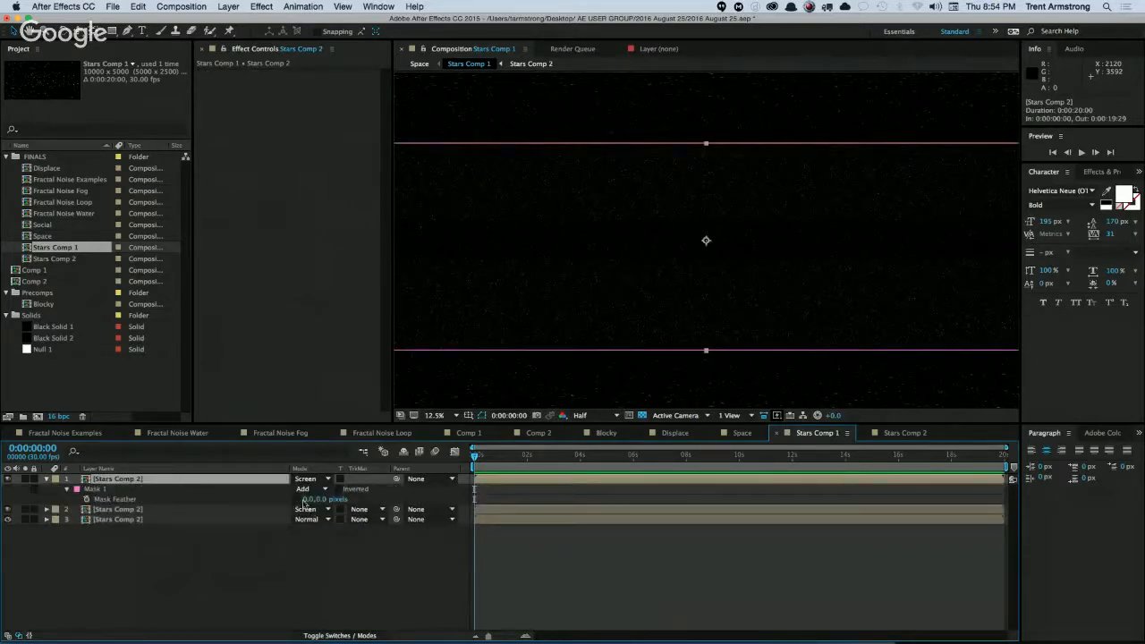
{"action": "left_click_drag", "start_coordinate": [322, 500], "coordinate": [360, 536]}
{"action": "left_click", "coordinate": [260, 502]}
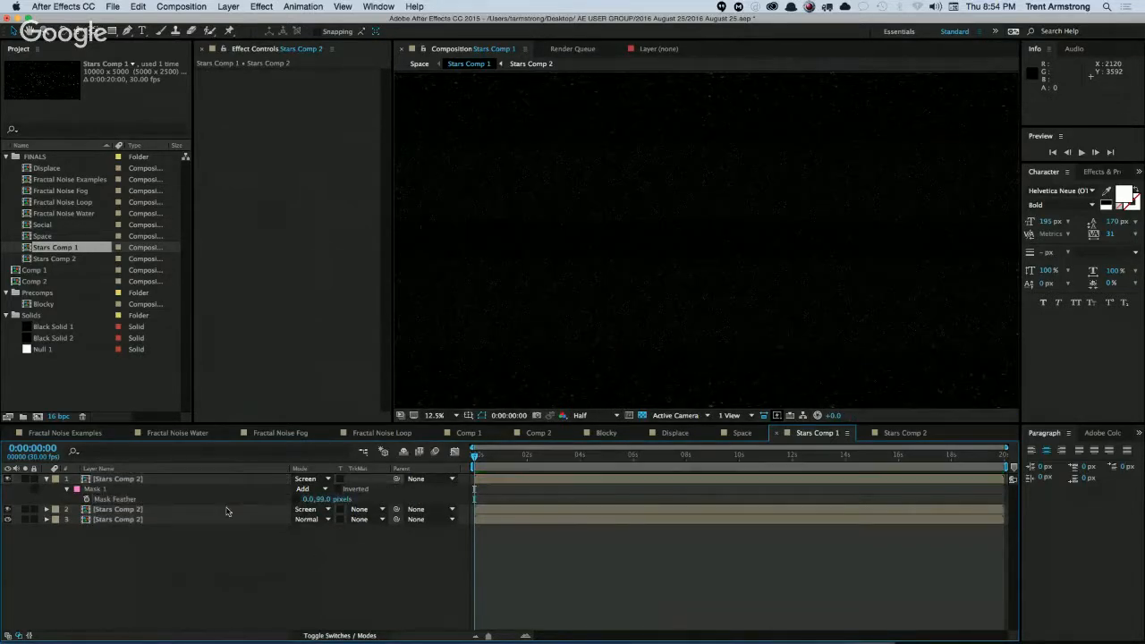
Return to the Space composition and set the Stars Comp 1 layer's CC Sphere Radius to 1437 and Rotation Y to 30°.
{"action": "key", "text": "super+w"}
{"action": "key", "text": "super+w"}
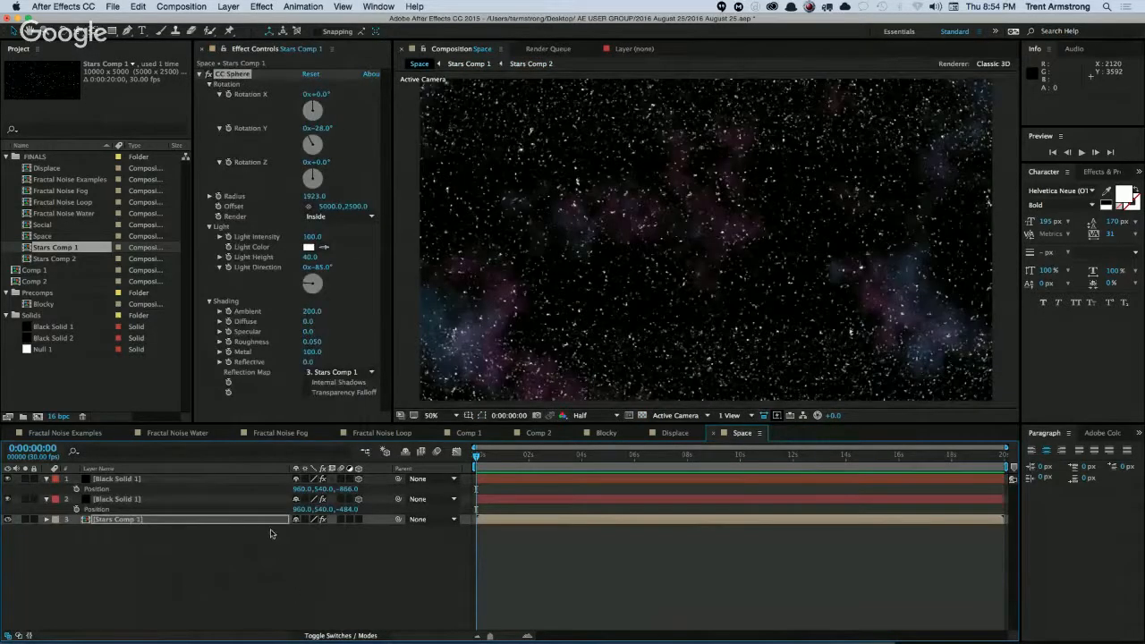
{"action": "left_click", "coordinate": [116, 522]}
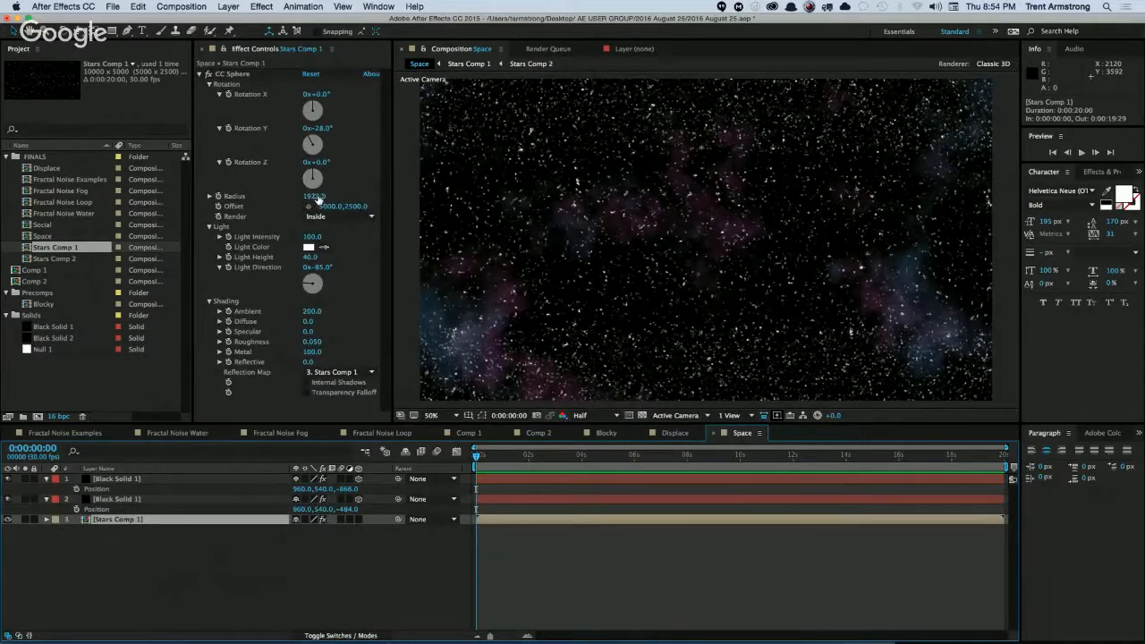
{"action": "mouse_move", "coordinate": [317, 199]}
{"action": "left_mouse_down"}
{"action": "mouse_move", "coordinate": [257, 207]}
{"action": "mouse_move", "coordinate": [300, 202]}
{"action": "left_mouse_up"}
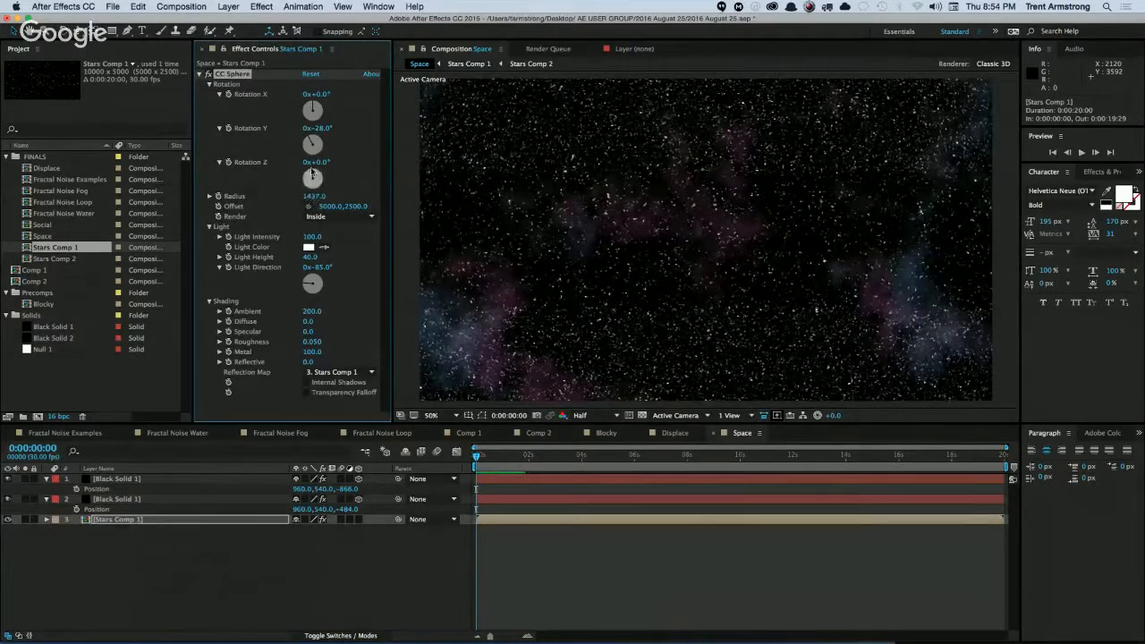
{"action": "left_click_drag", "start_coordinate": [319, 128], "coordinate": [347, 133]}
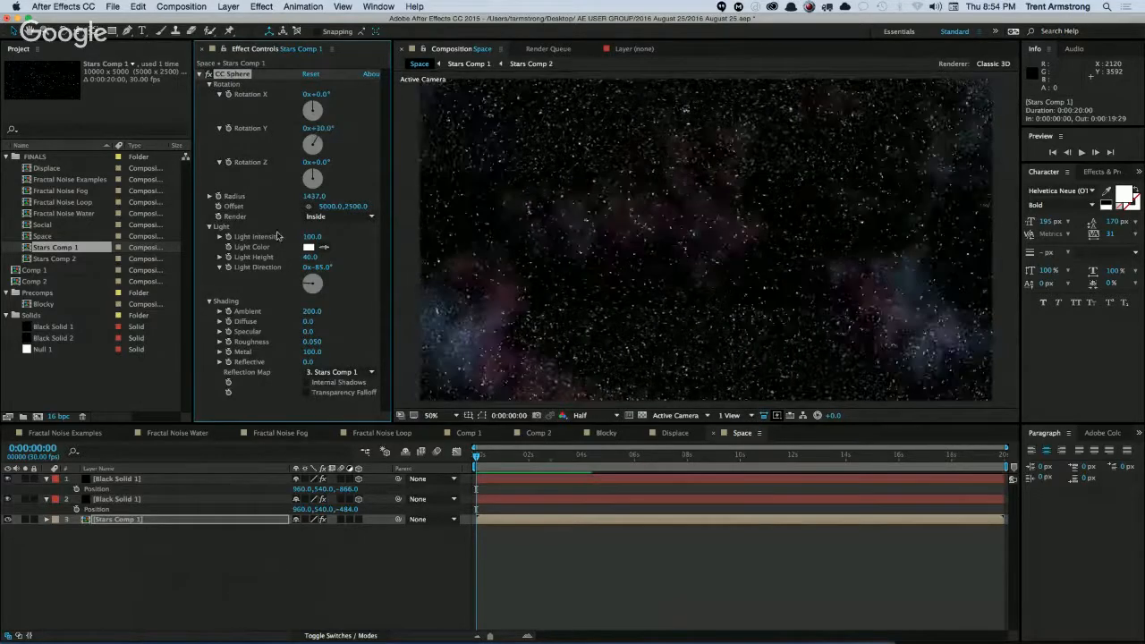
Collapse both Black Solid 1 layers, add a camera with the default settings, and reveal its rotation properties.
{"action": "left_click", "coordinate": [56, 528]}
{"action": "left_click", "coordinate": [47, 498]}
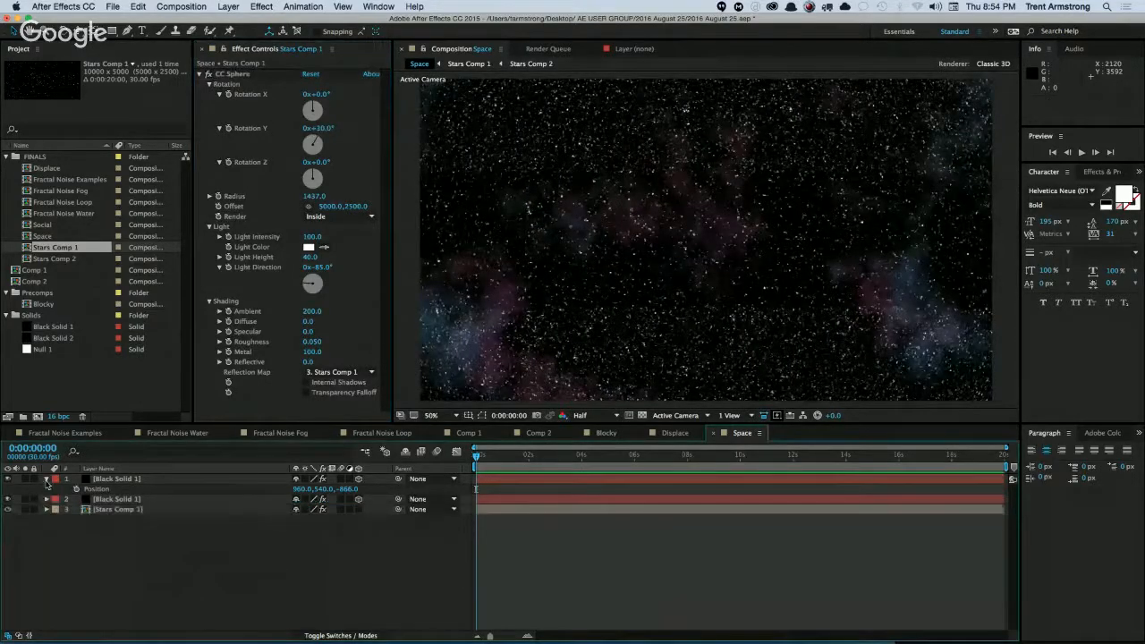
{"action": "left_click", "coordinate": [47, 480]}
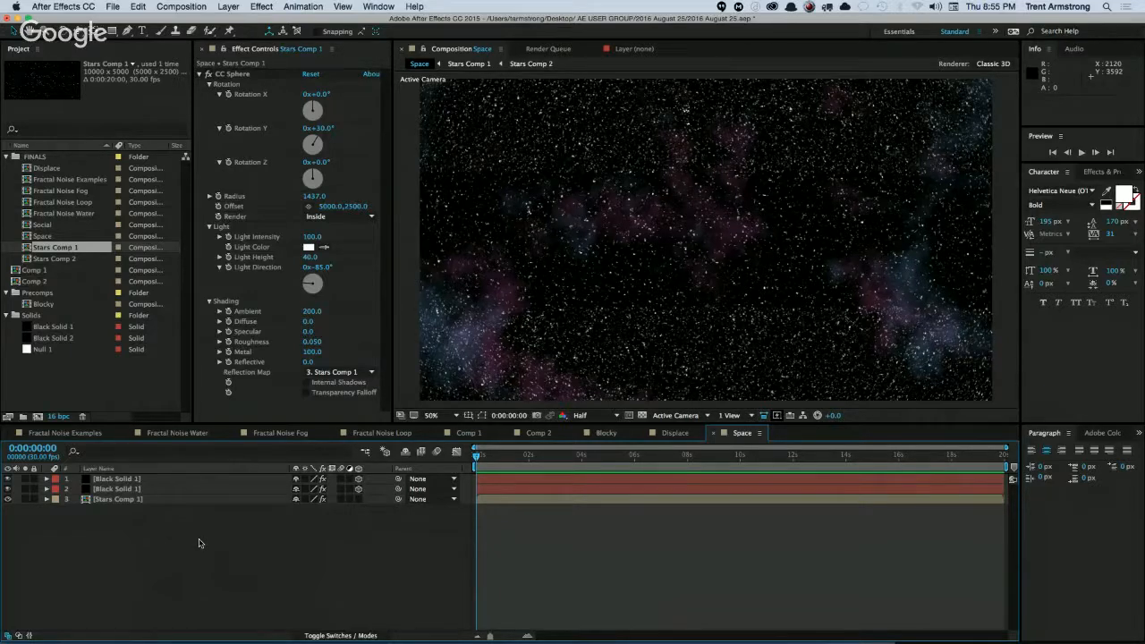
{"action": "key", "text": "super+alt+shift+c"}
{"action": "key", "text": "Return"}
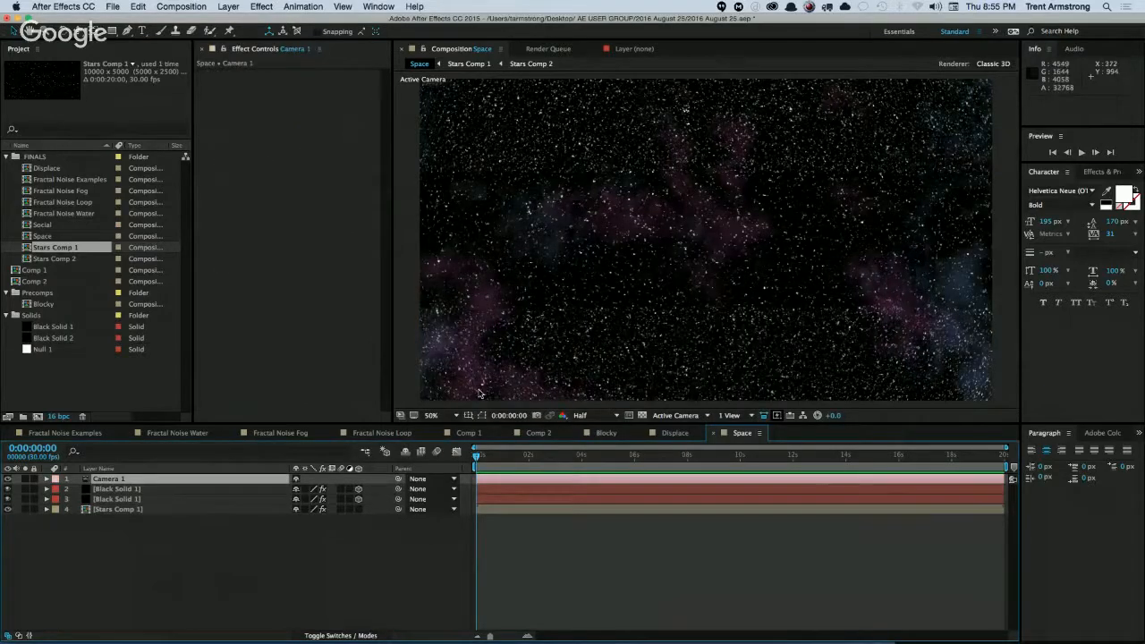
{"action": "key", "text": "r"}
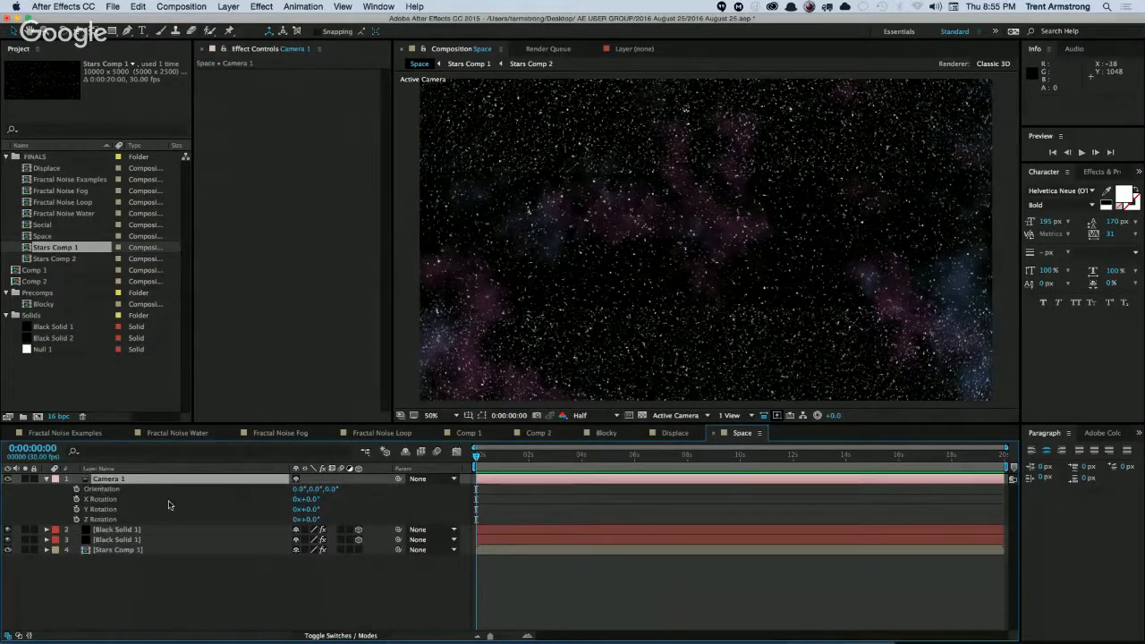
Try linking the camera's Y Rotation to CC Sphere's Rotation Y by expression, then undo the link and disable the expression.
{"action": "left_click", "coordinate": [147, 550]}
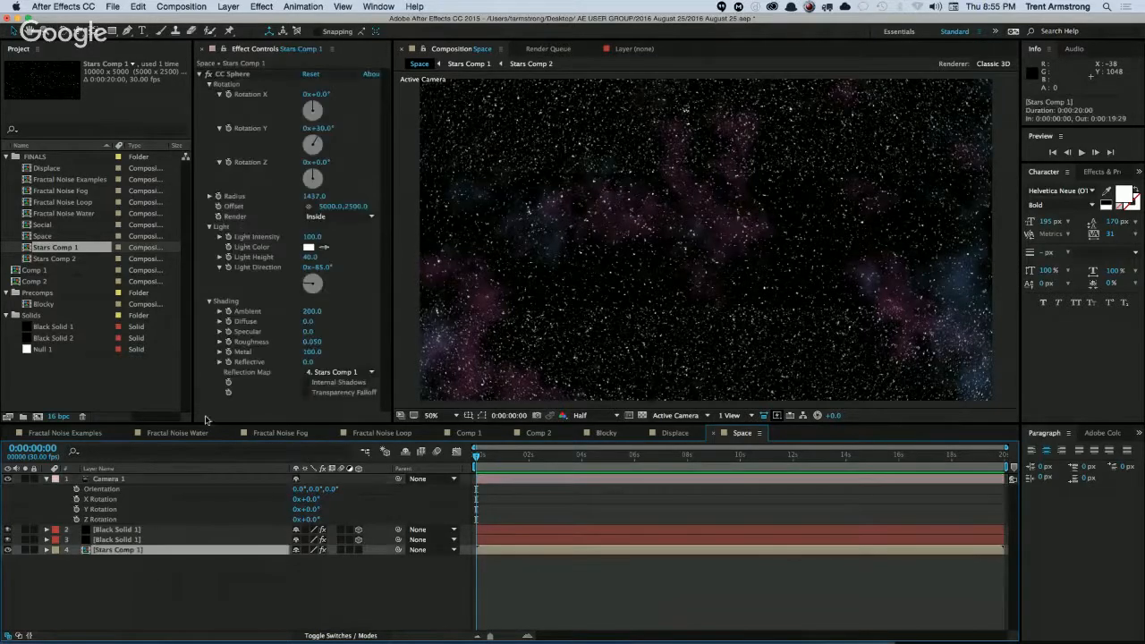
{"action": "left_click", "coordinate": [76, 509], "text": "alt"}
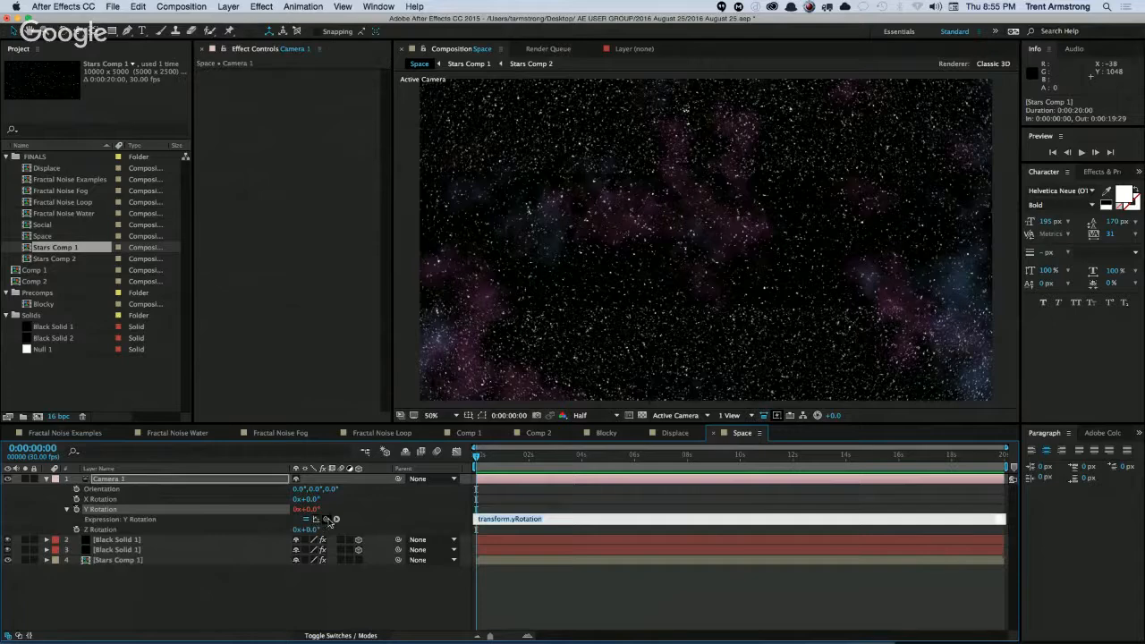
{"action": "left_click", "coordinate": [329, 517]}
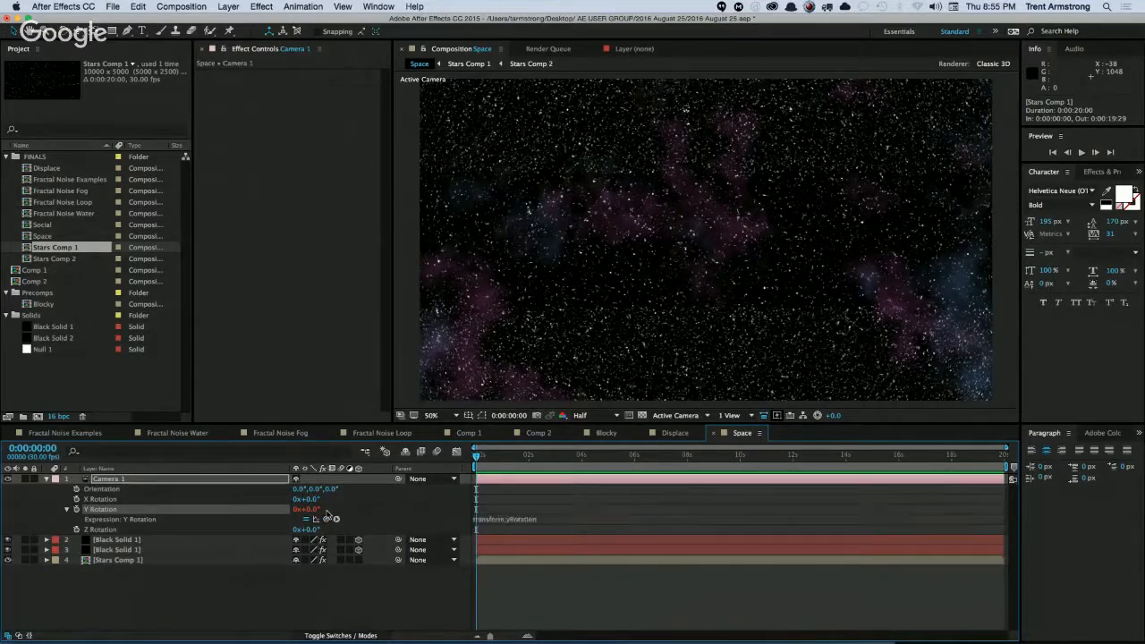
{"action": "left_click", "coordinate": [132, 562]}
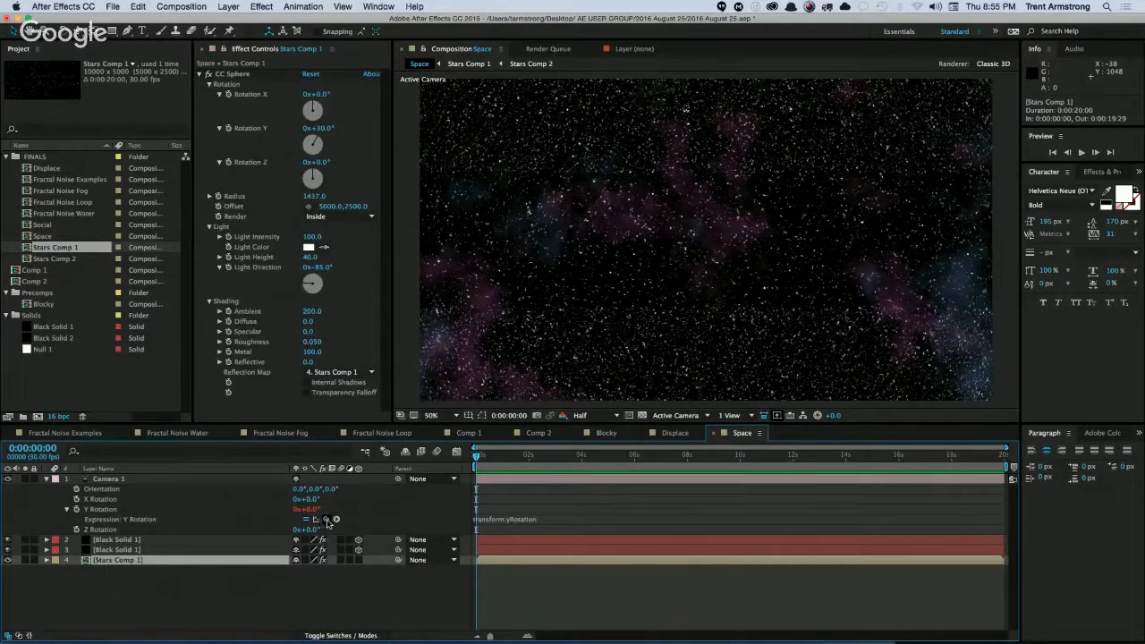
{"action": "left_click_drag", "start_coordinate": [326, 518], "coordinate": [259, 133]}
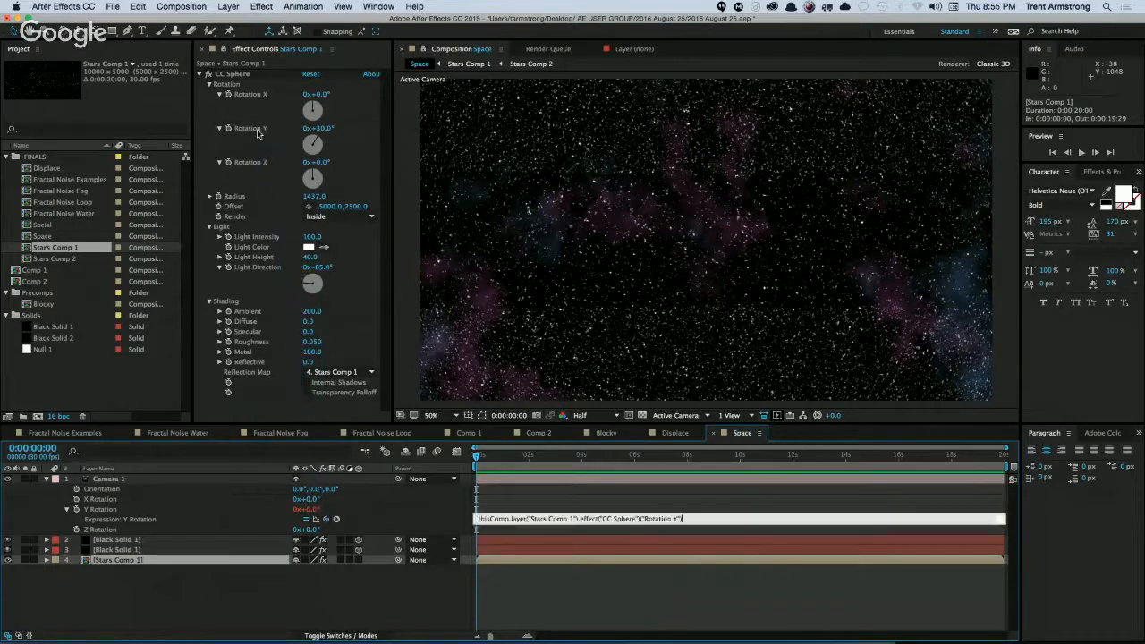
{"action": "left_click", "coordinate": [308, 509]}
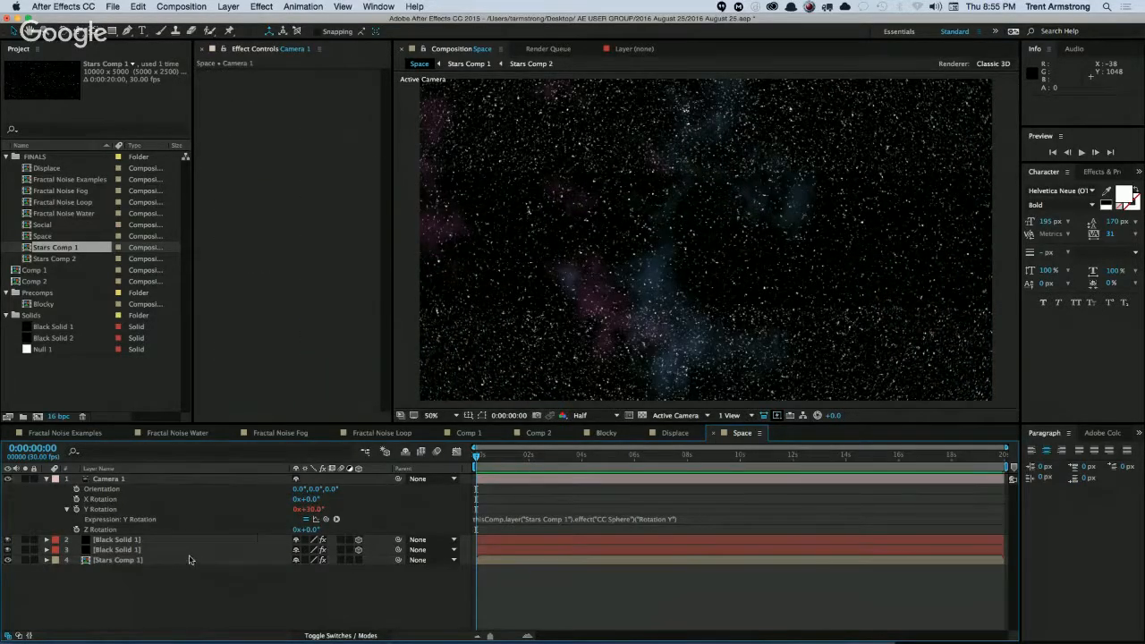
{"action": "left_click", "coordinate": [283, 559]}
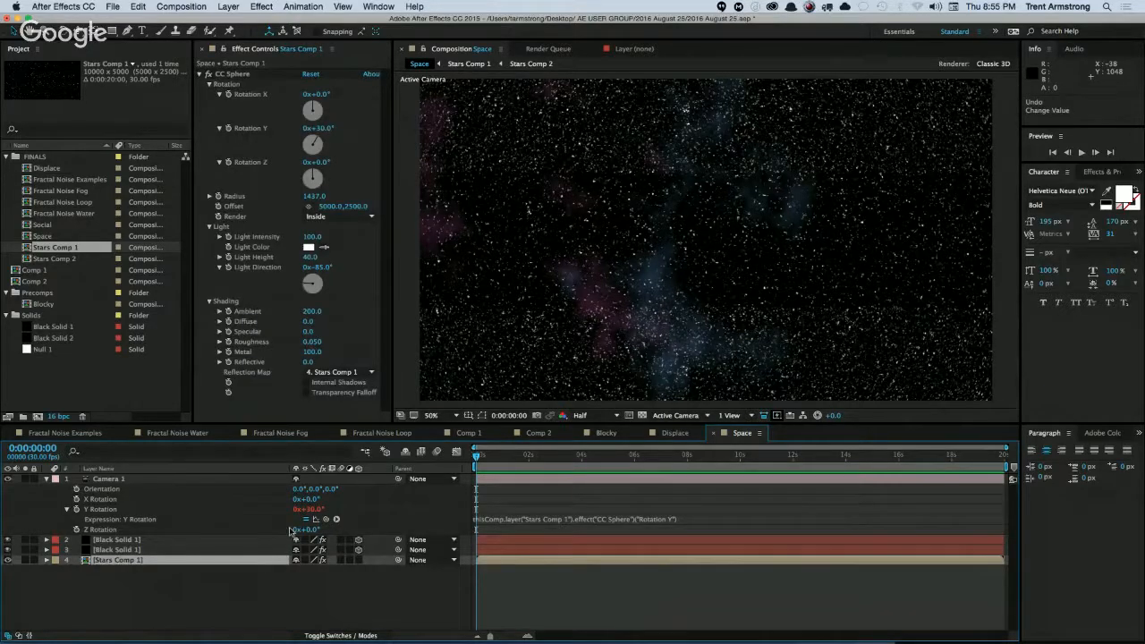
{"action": "key", "text": "super+z"}
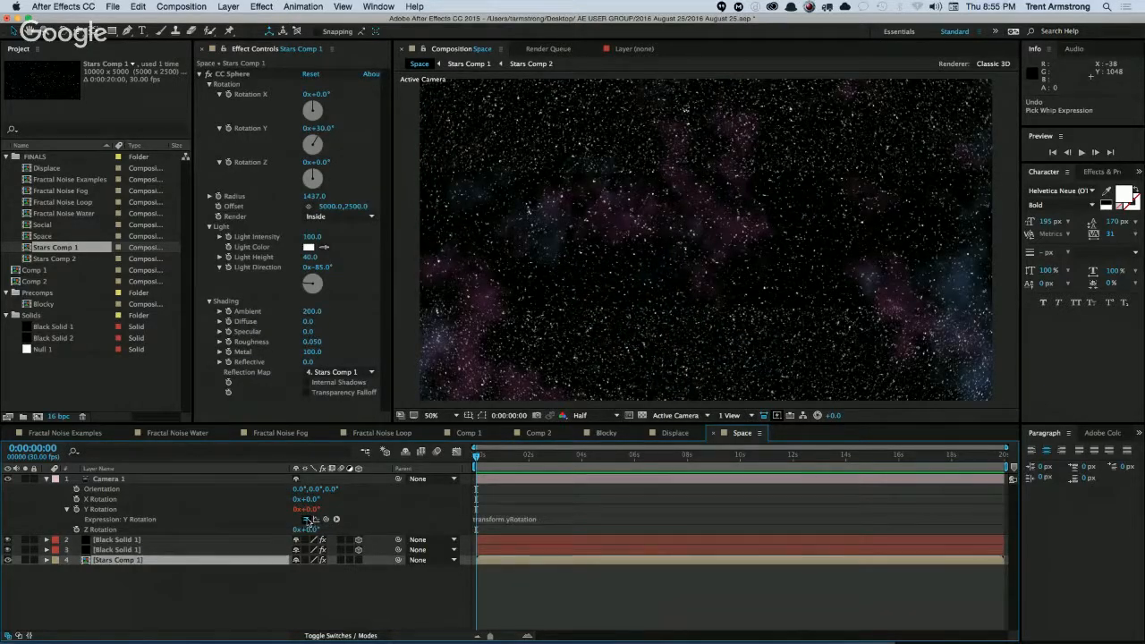
{"action": "left_click", "coordinate": [306, 521]}
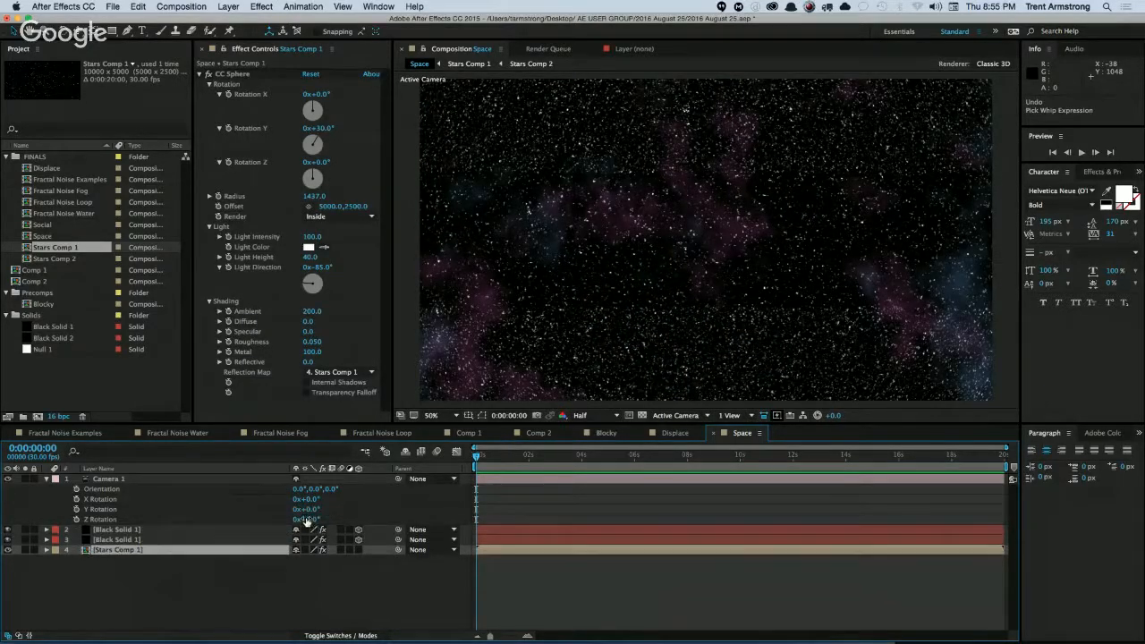
Add an expression to CC Sphere's Rotation Y on Stars Comp 1 that links it to the camera's Y Rotation.
{"action": "left_click", "coordinate": [228, 129], "text": "alt"}
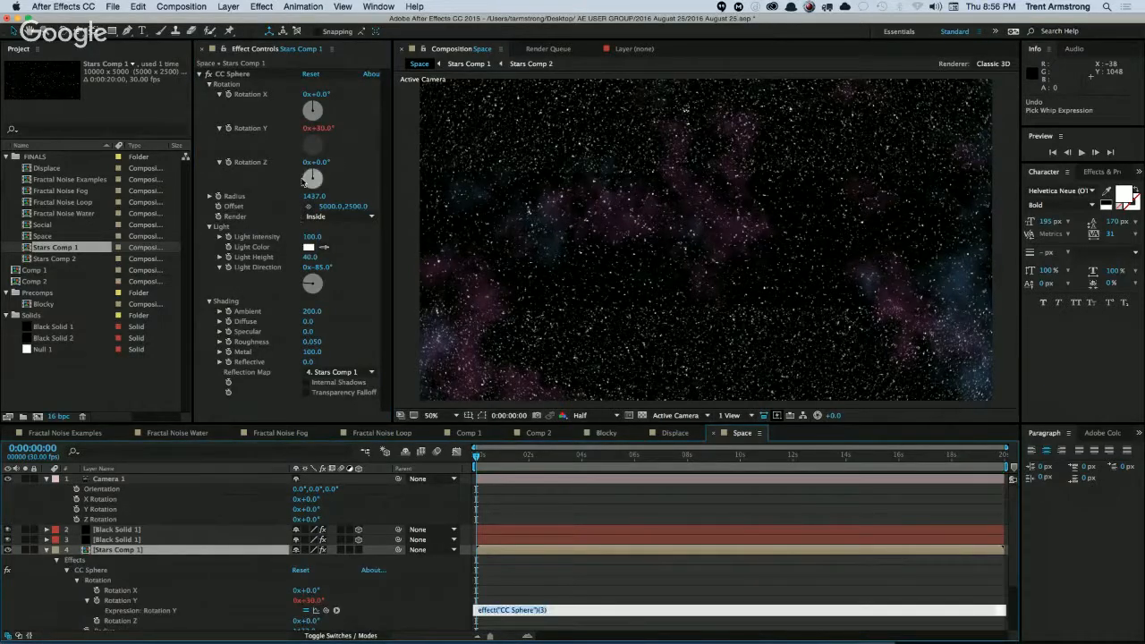
{"action": "left_click_drag", "start_coordinate": [326, 610], "coordinate": [181, 510]}
{"action": "left_click", "coordinate": [193, 522]}
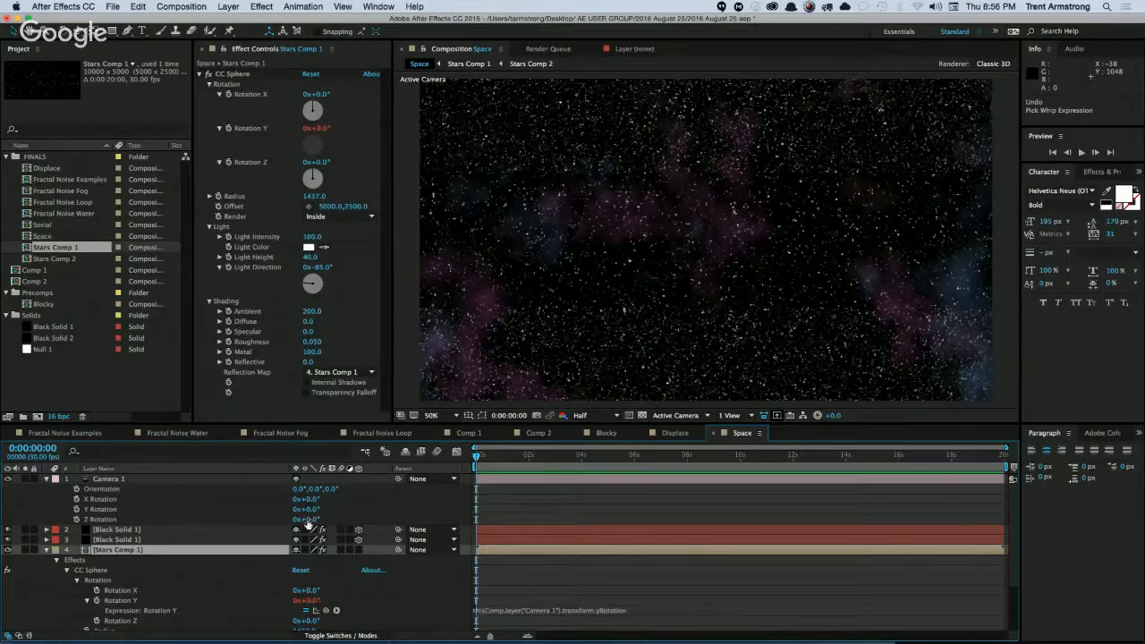
Set the camera's Y Rotation to 18° and collapse the properties of the camera and Stars Comp 1 layers.
{"action": "mouse_move", "coordinate": [313, 510]}
{"action": "left_mouse_down"}
{"action": "mouse_move", "coordinate": [323, 510]}
{"action": "mouse_move", "coordinate": [298, 509]}
{"action": "mouse_move", "coordinate": [331, 518]}
{"action": "left_mouse_up"}
{"action": "left_click", "coordinate": [343, 478]}
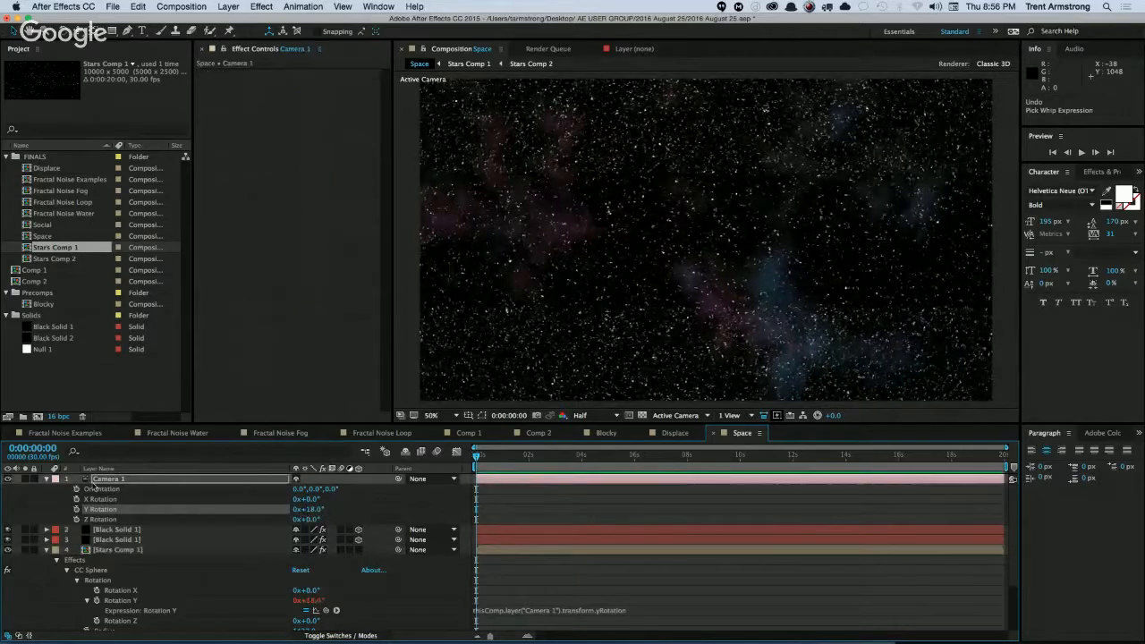
{"action": "left_click", "coordinate": [46, 480]}
{"action": "left_click", "coordinate": [46, 509]}
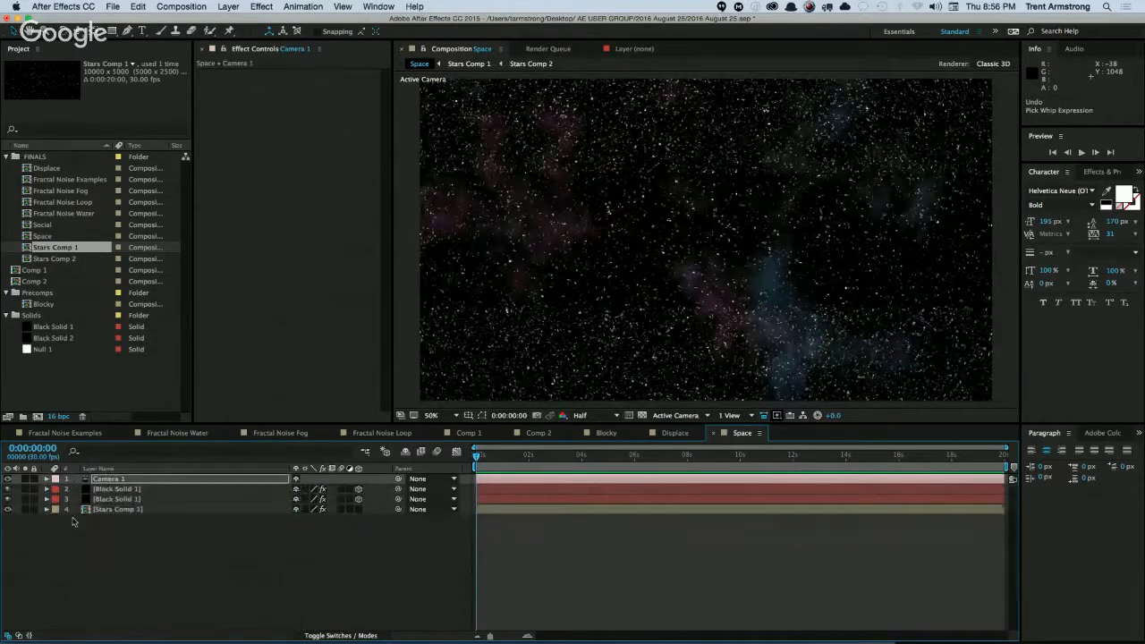
{"action": "left_click", "coordinate": [112, 546]}
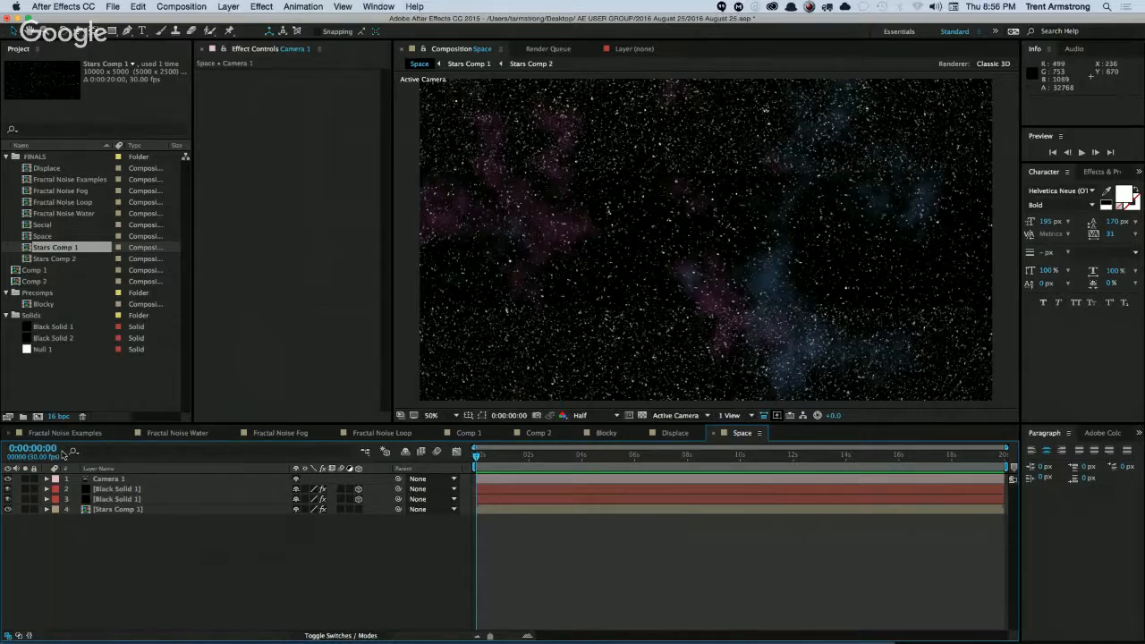
{"action": "left_click", "coordinate": [60, 387]}
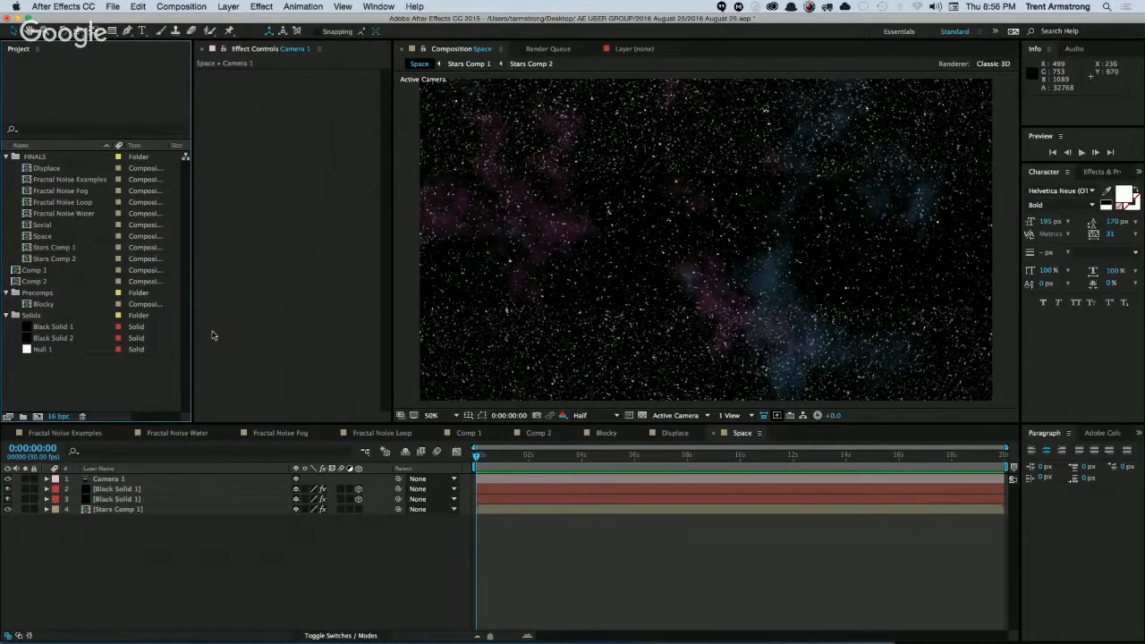
{"action": "left_click", "coordinate": [180, 535]}
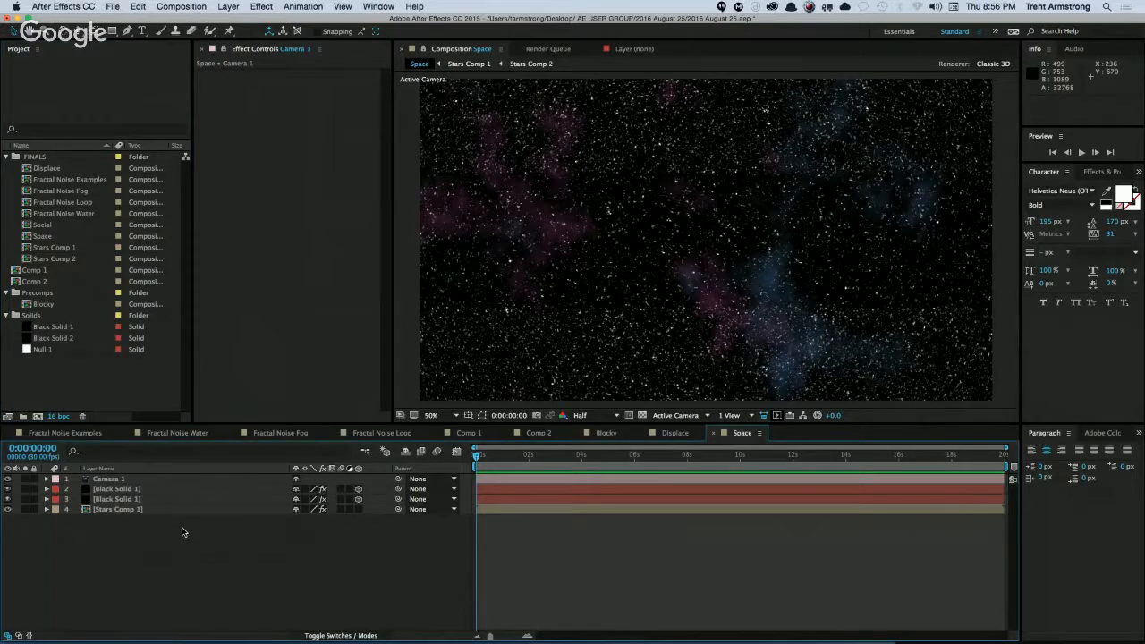